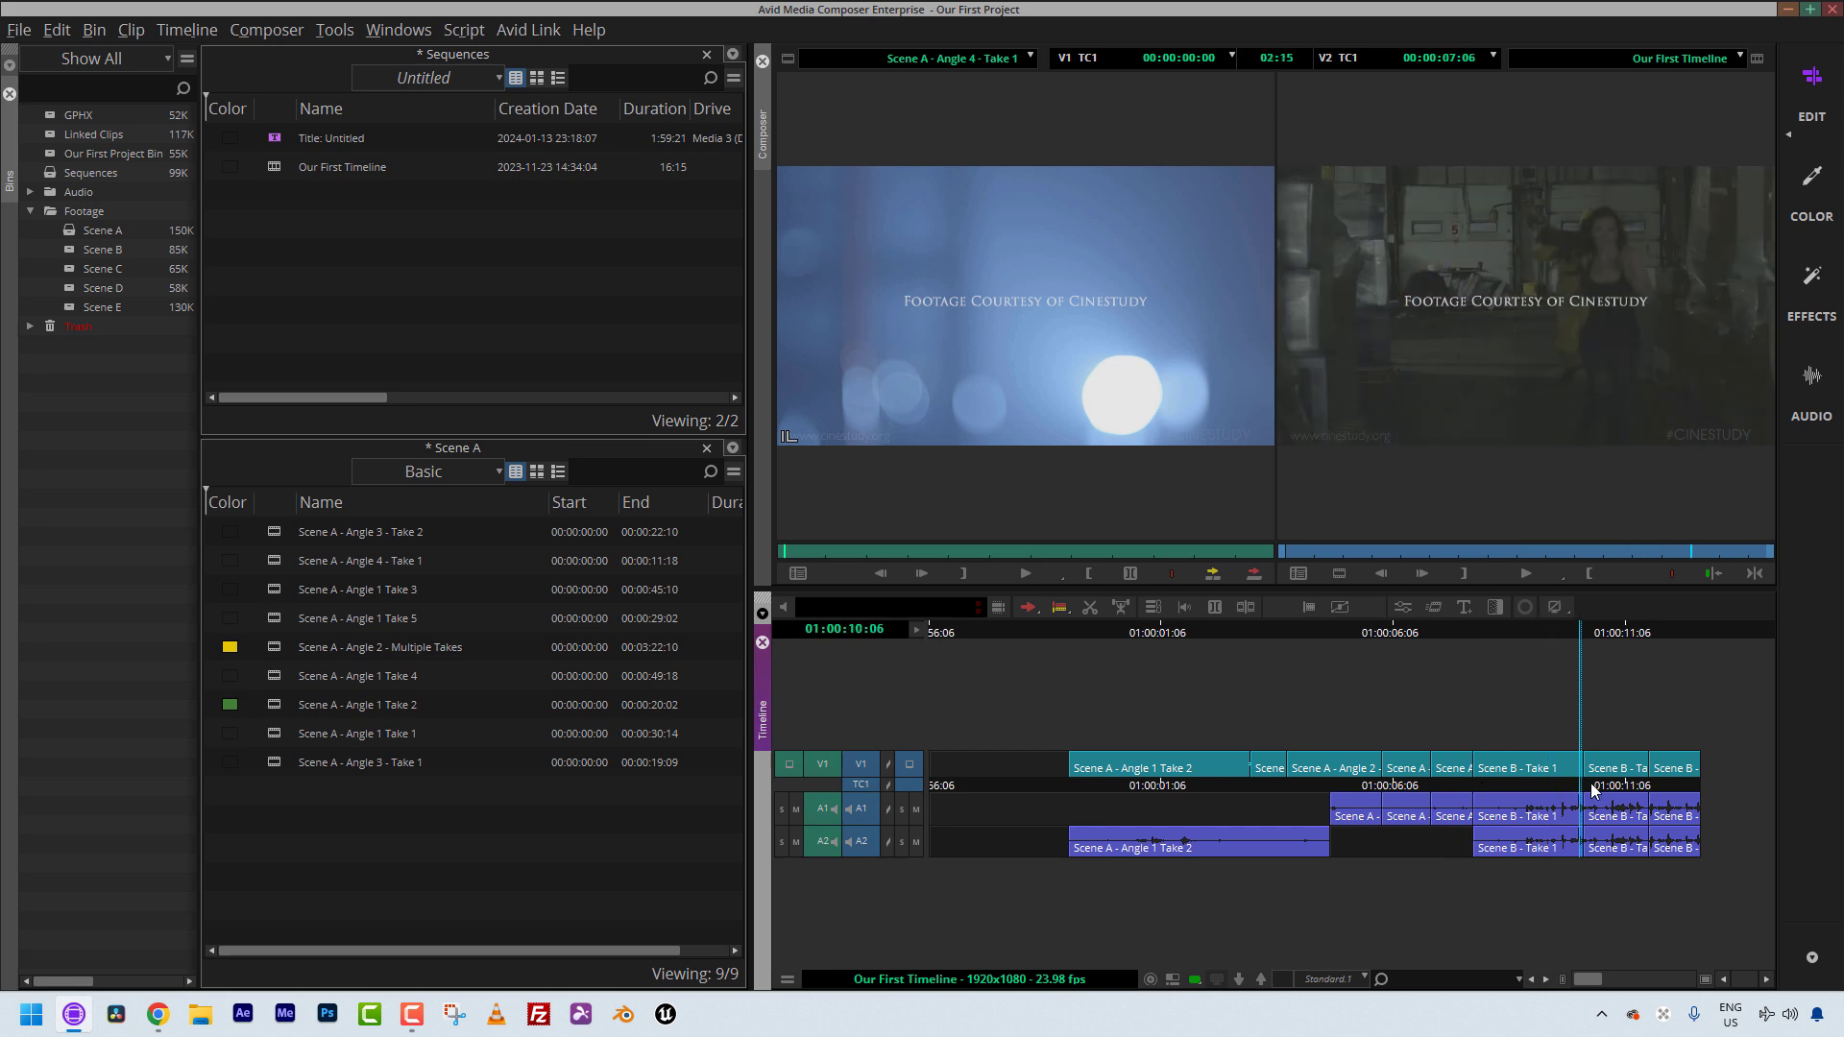
Review the Display and Edit options in the user Timeline settings, and close the settings without changing anything.
{"action": "left_click_drag", "start_coordinate": [1467, 793], "coordinate": [1074, 787]}
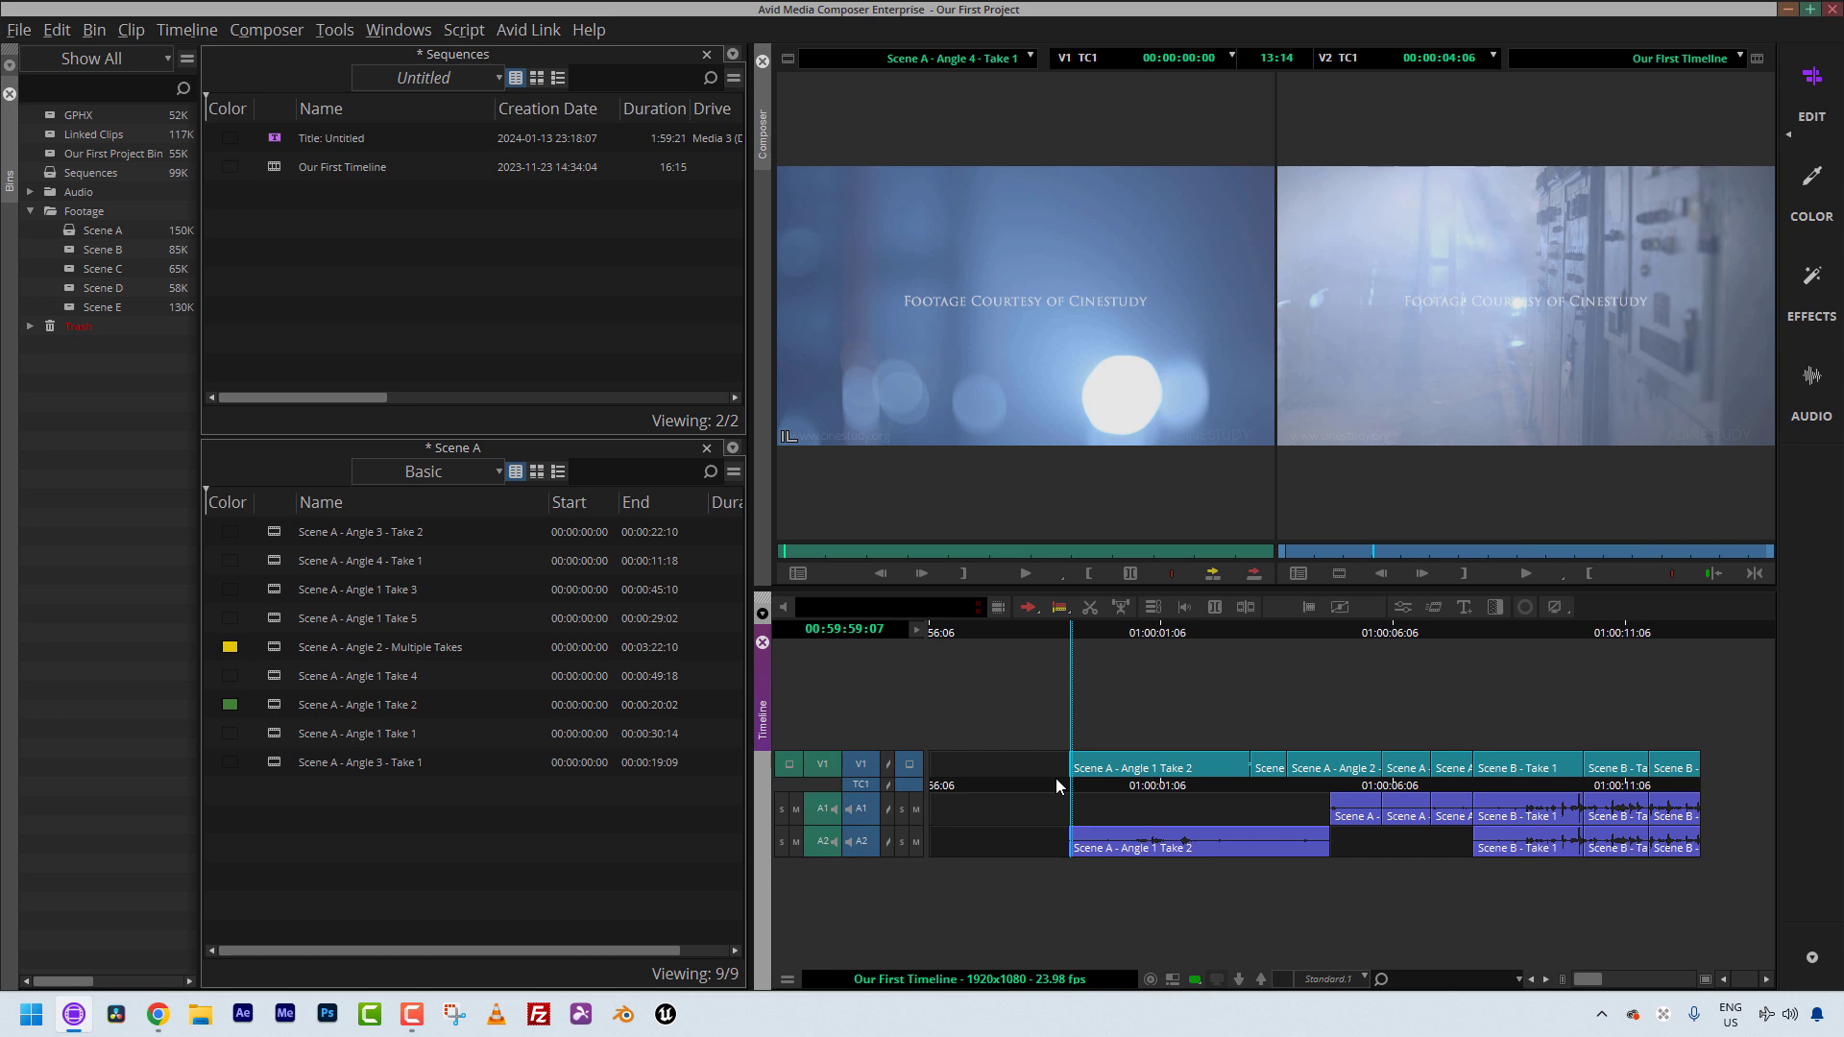
{"action": "key", "text": "ctrl+equal"}
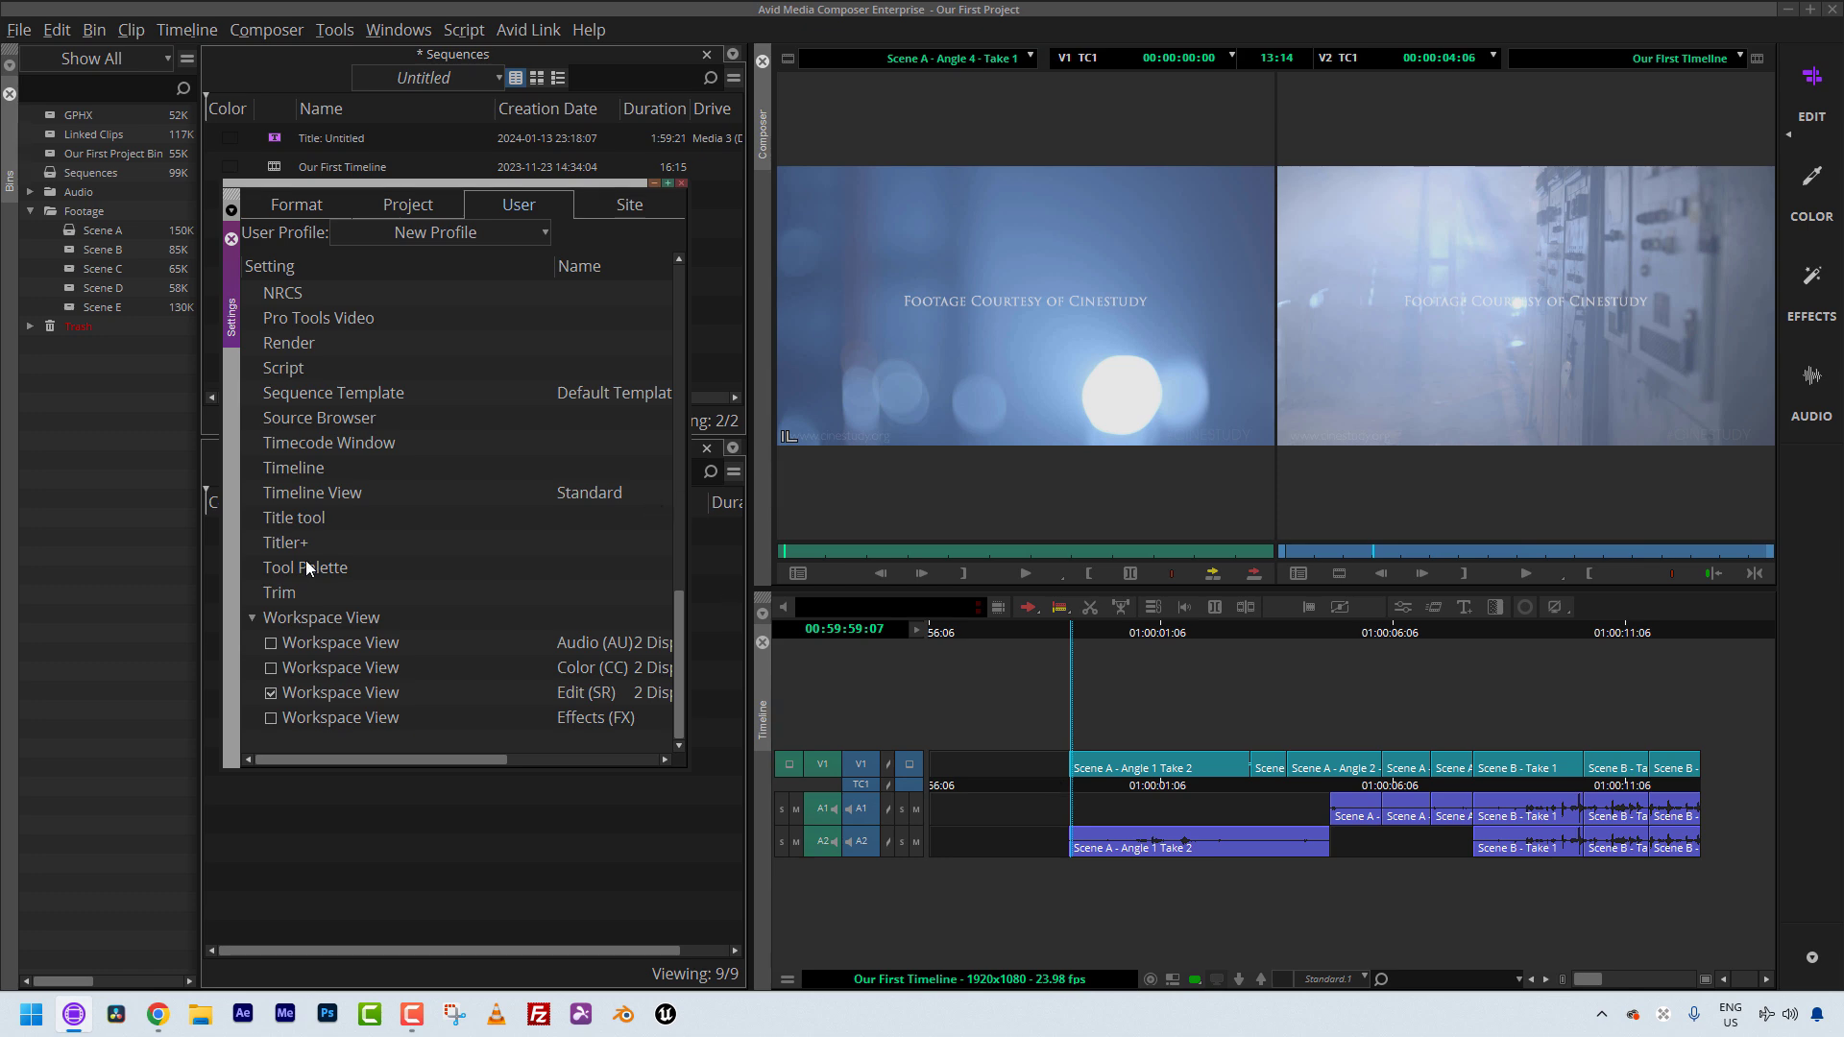
{"action": "double_click", "coordinate": [307, 469]}
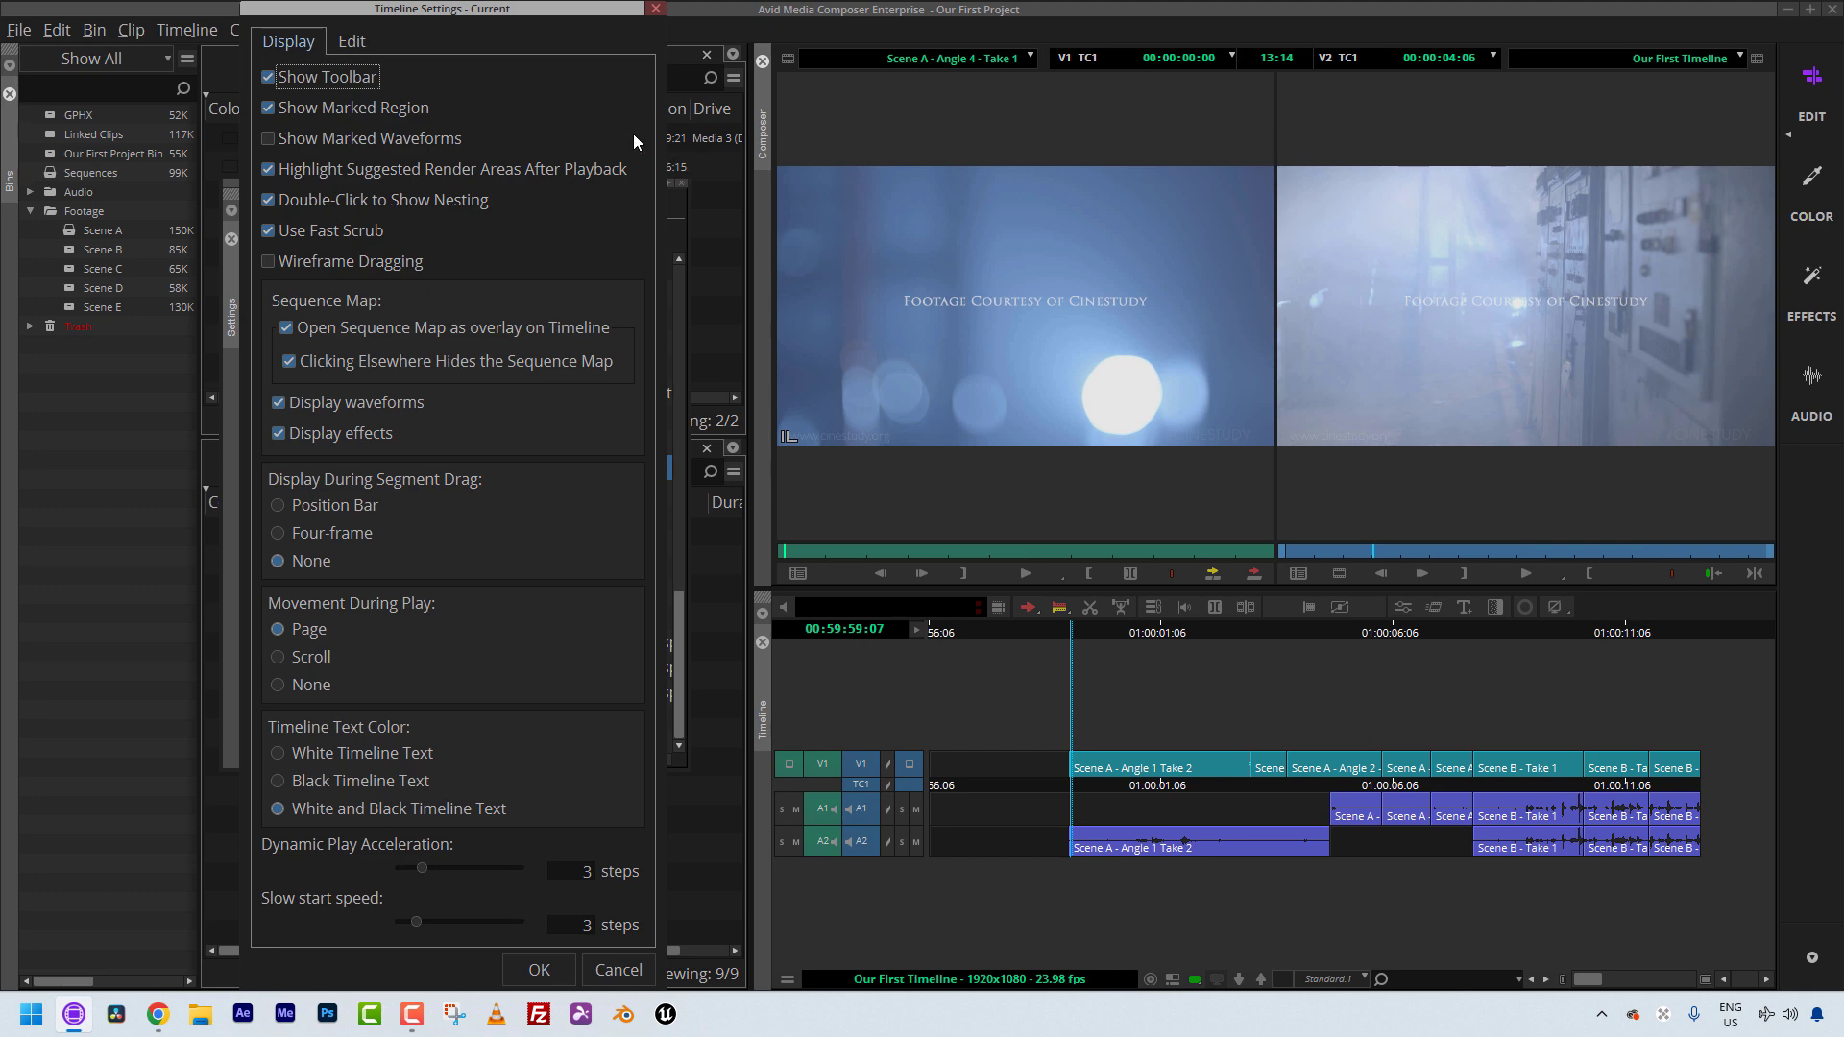
{"action": "left_click_drag", "start_coordinate": [491, 10], "coordinate": [599, 20]}
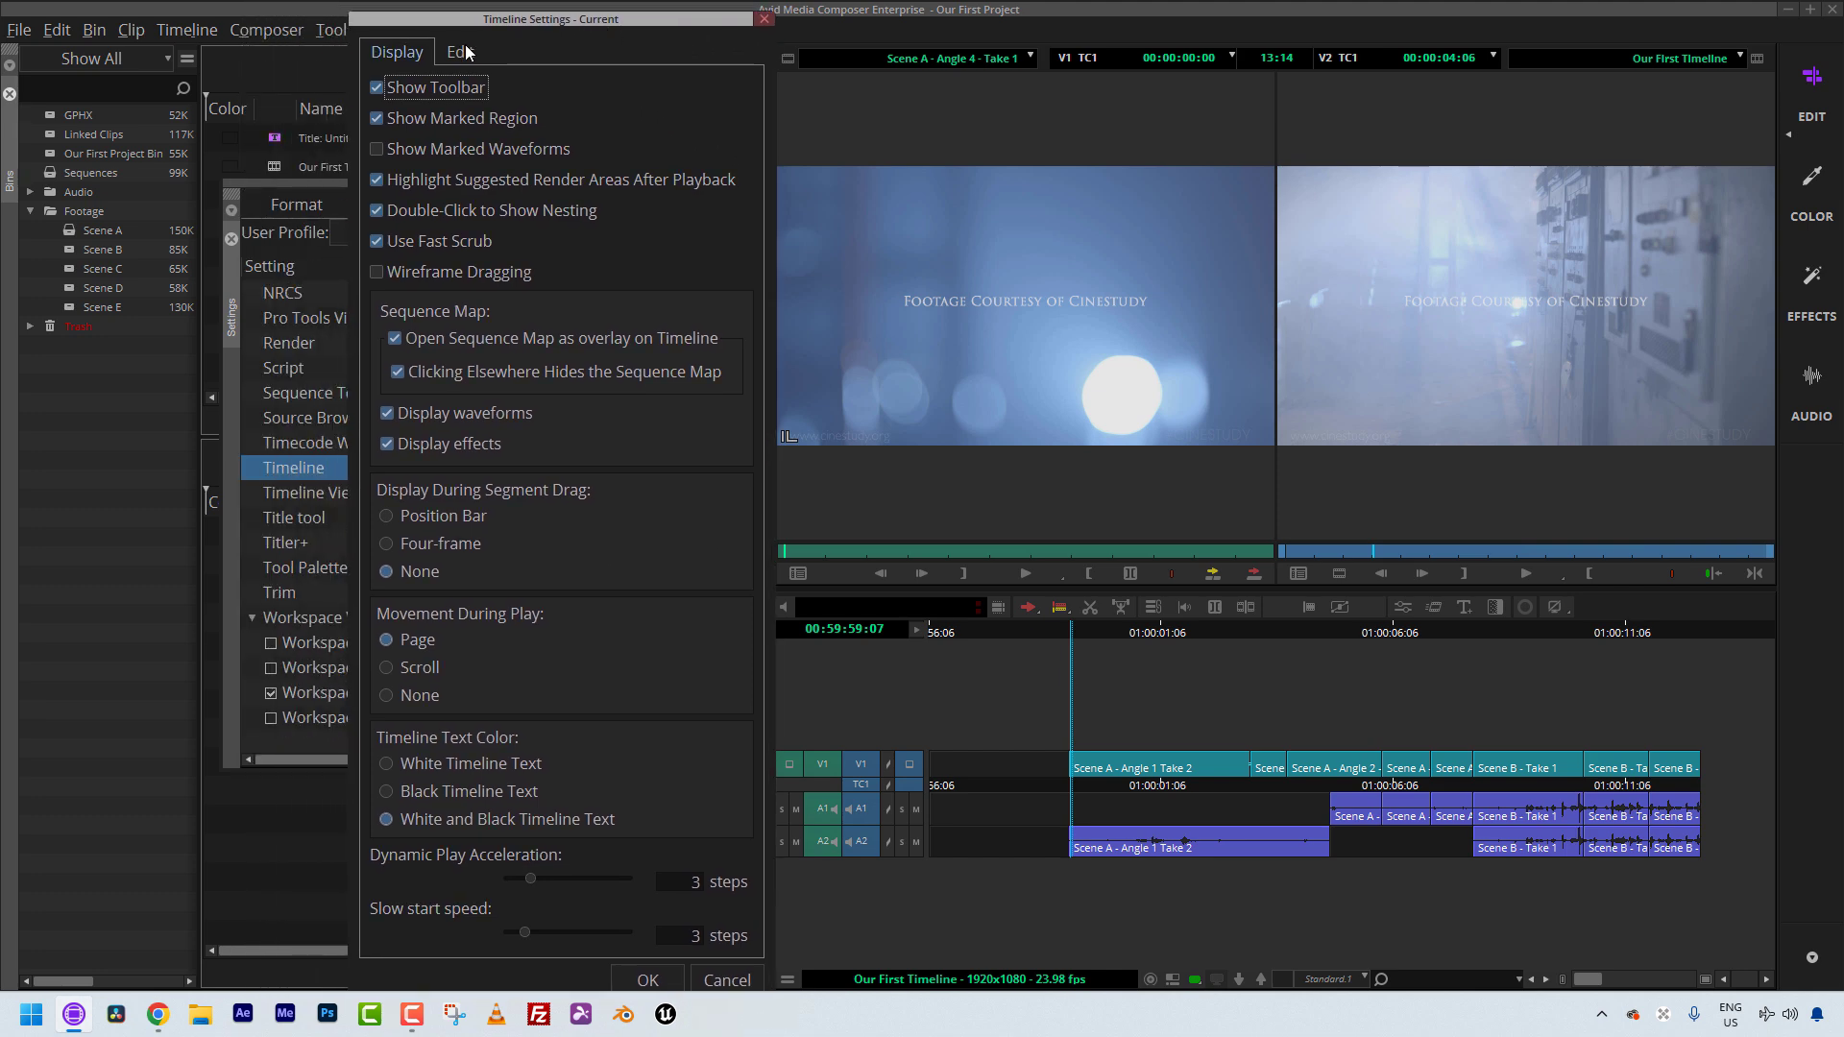
{"action": "left_click", "coordinate": [465, 52]}
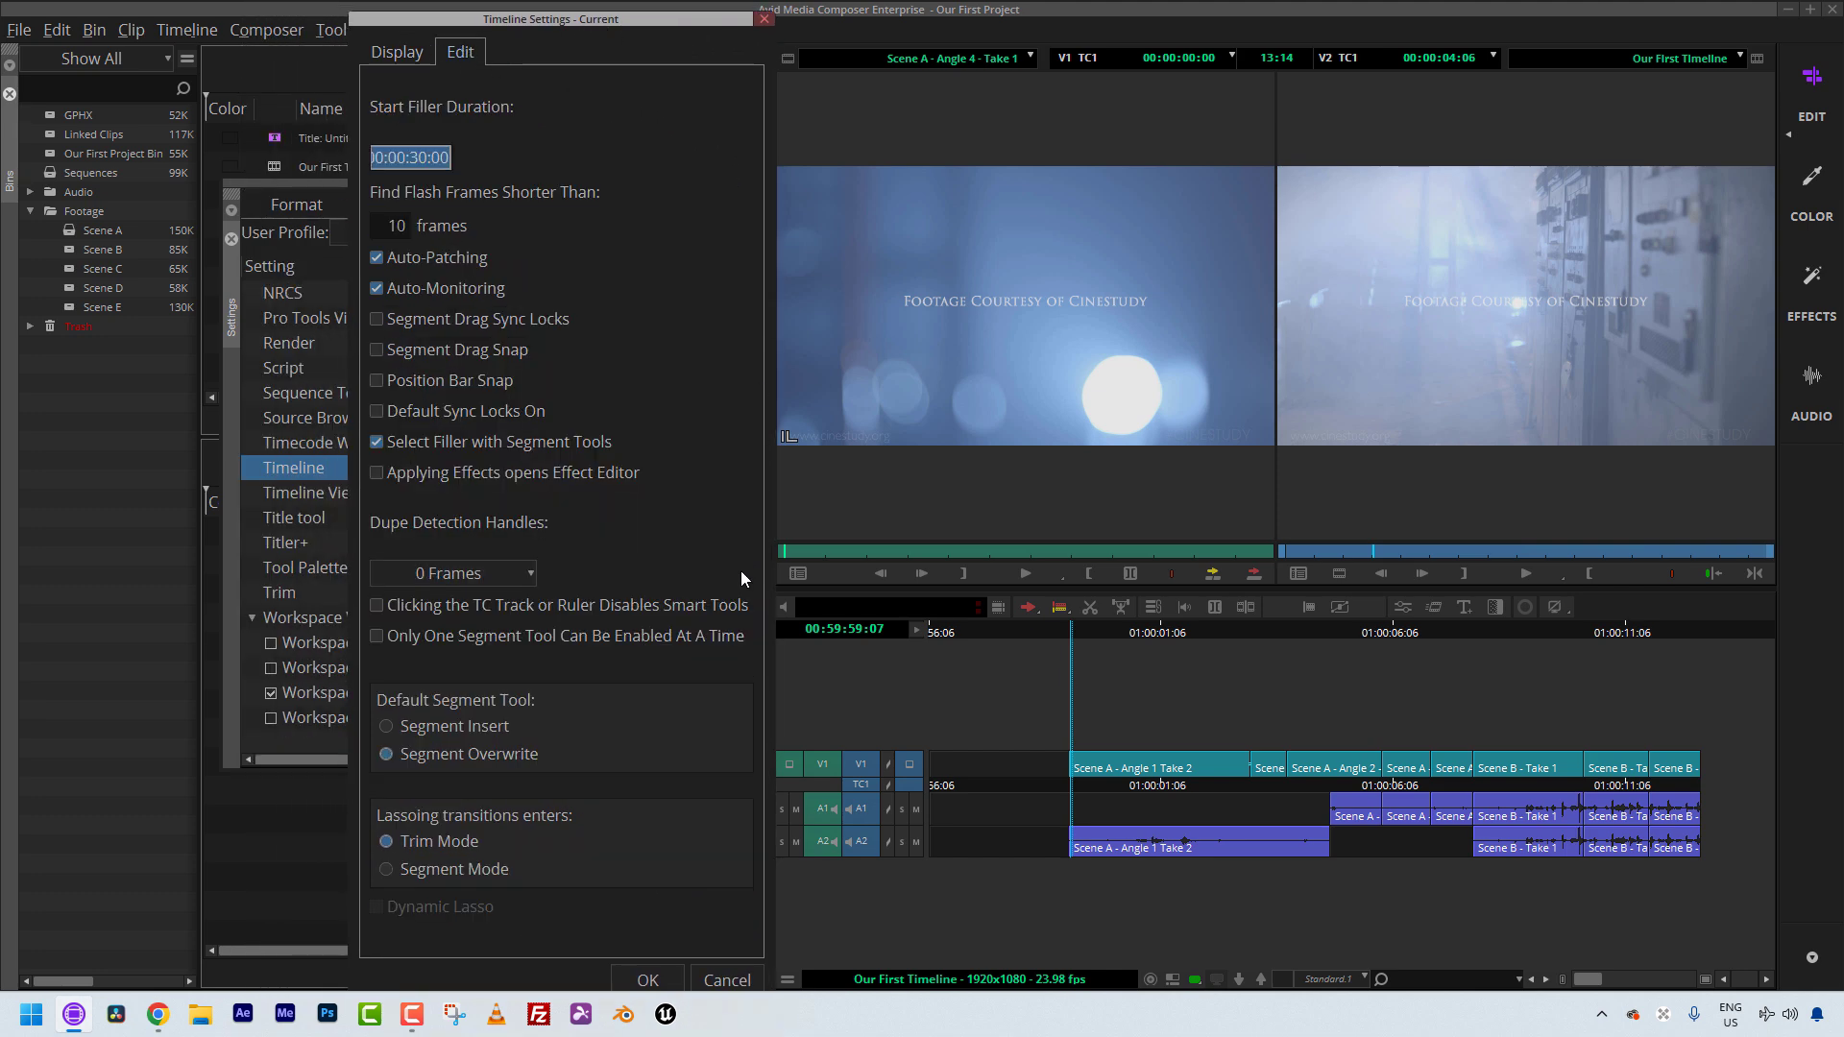
{"action": "left_click", "coordinate": [408, 51]}
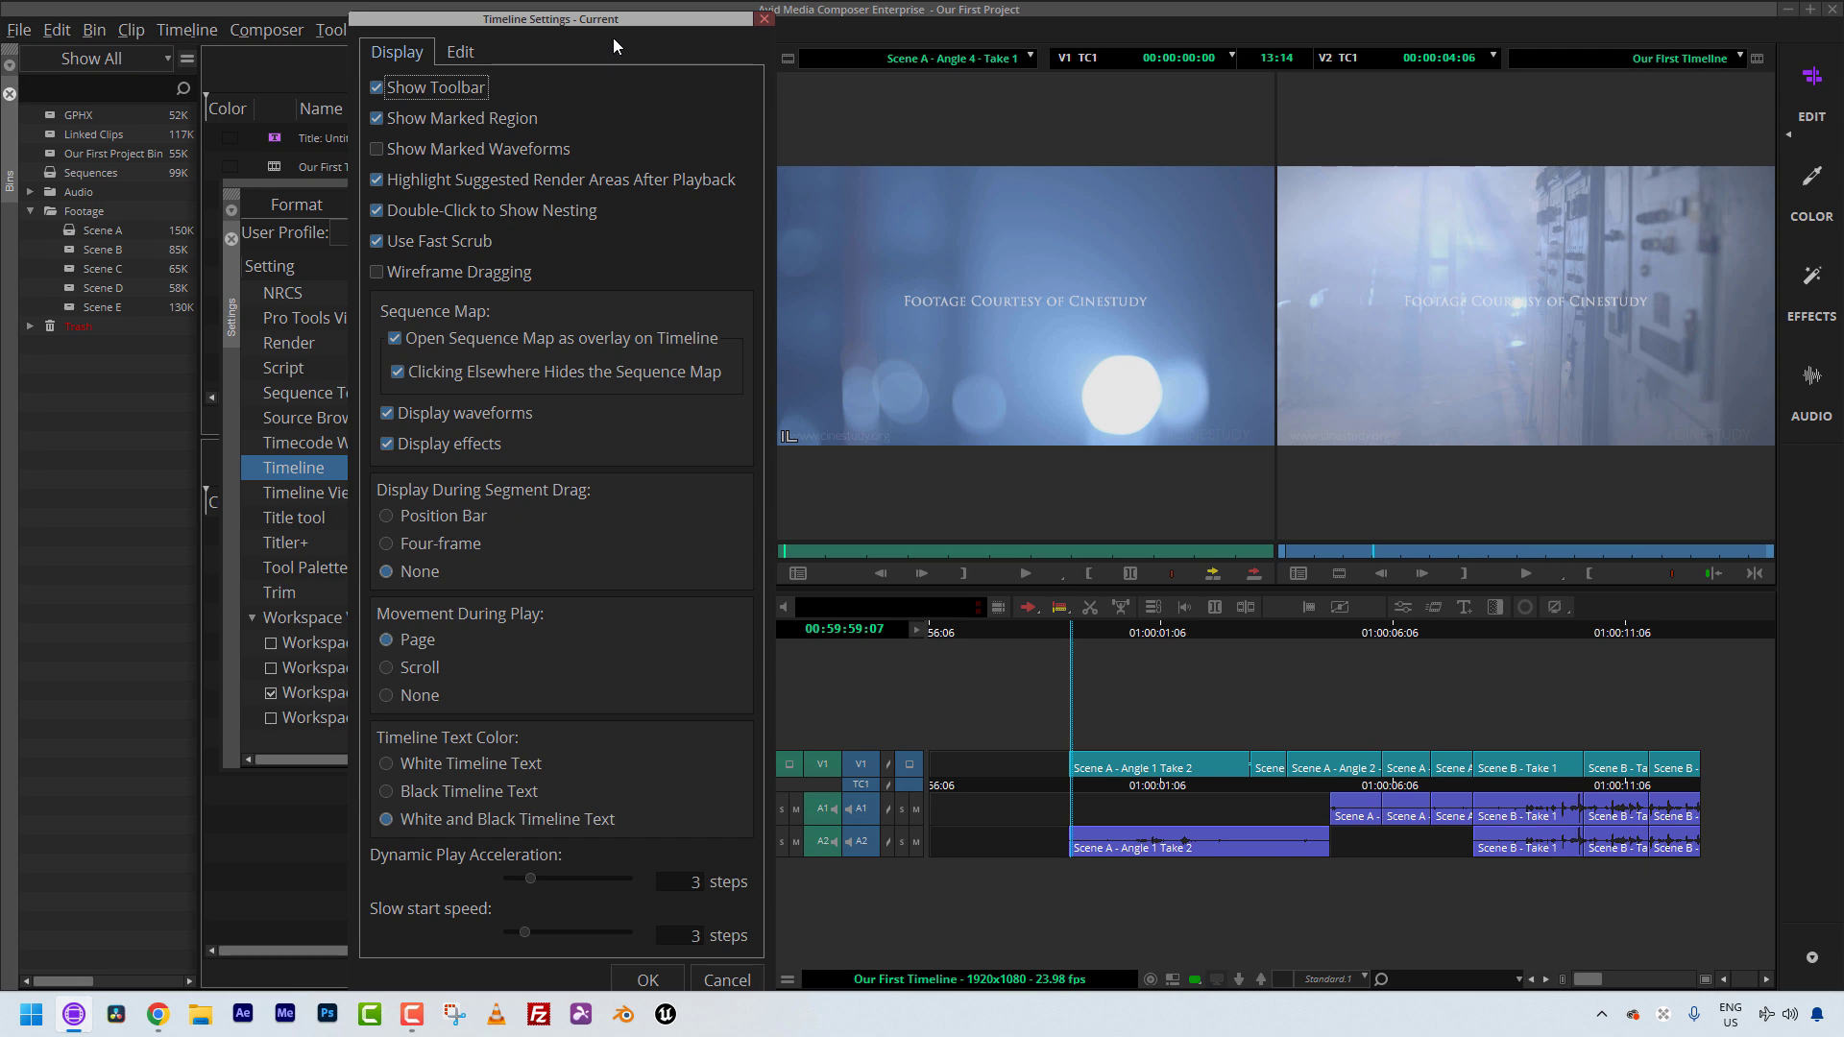
{"action": "left_click", "coordinate": [469, 48]}
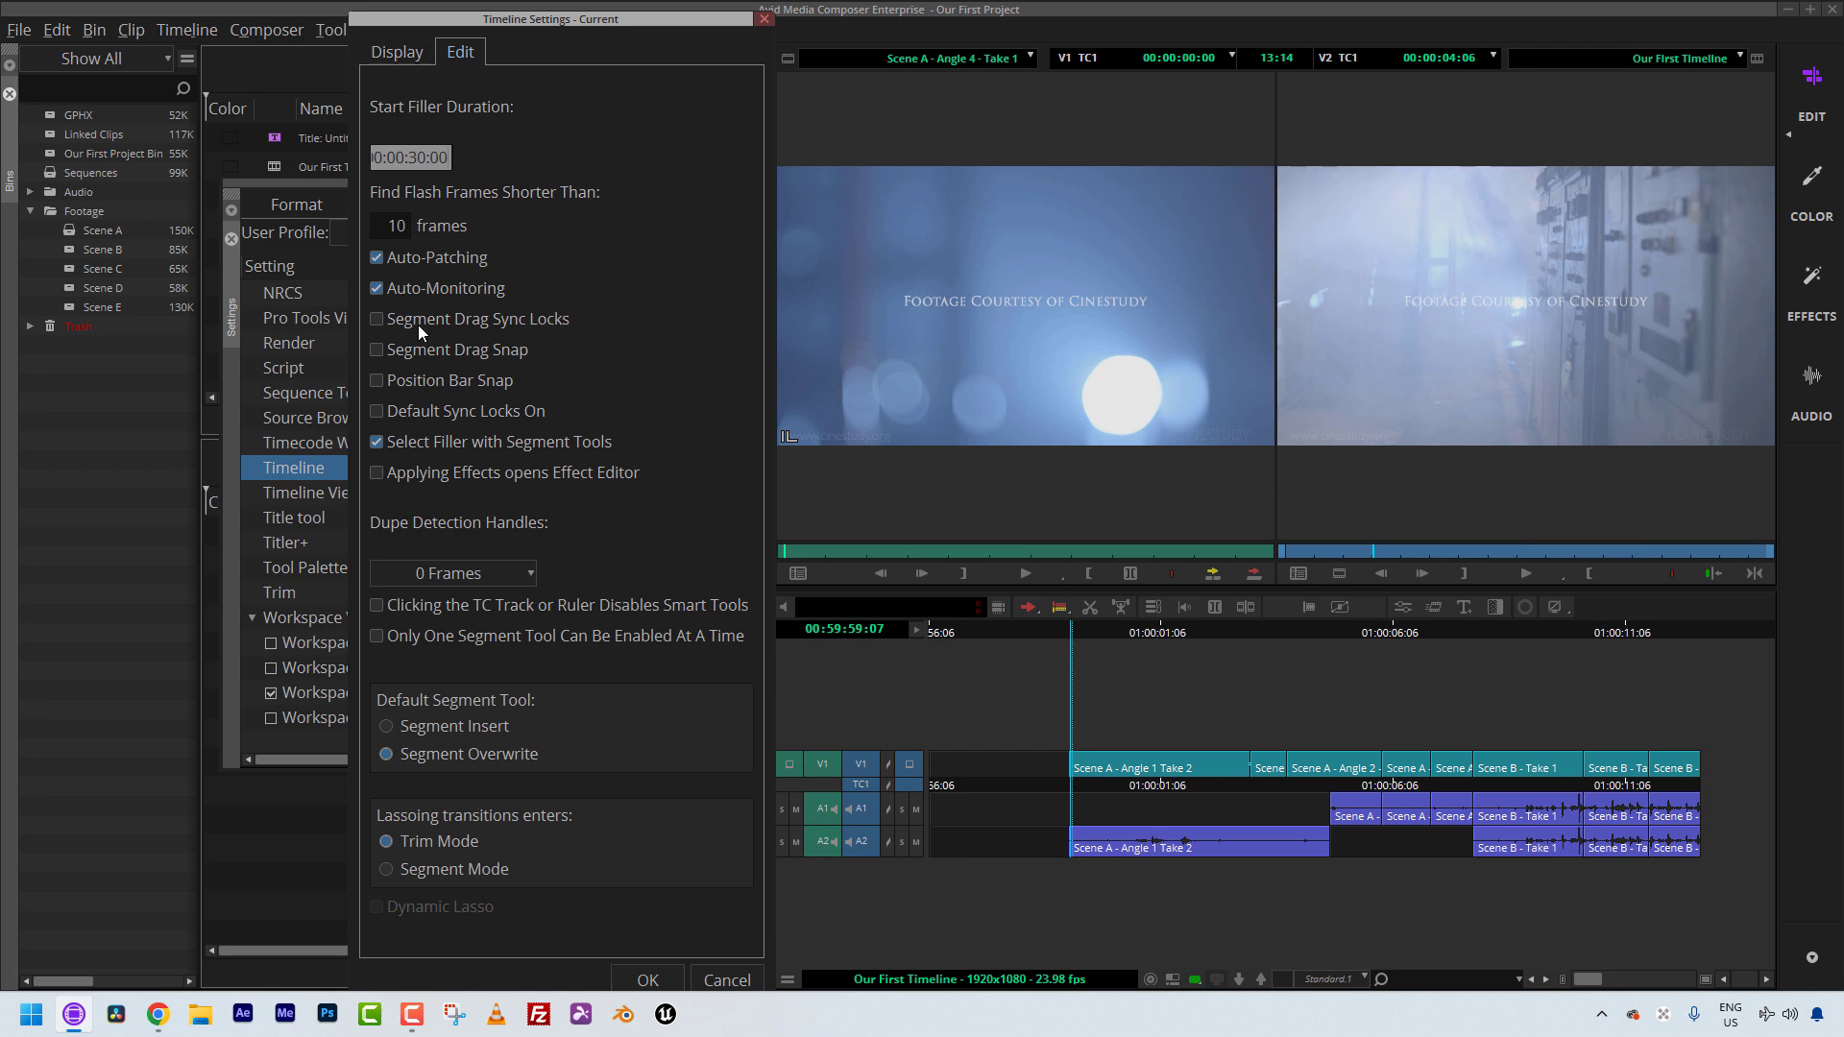
{"action": "mouse_move", "coordinate": [419, 321]}
{"action": "left_click", "coordinate": [712, 975]}
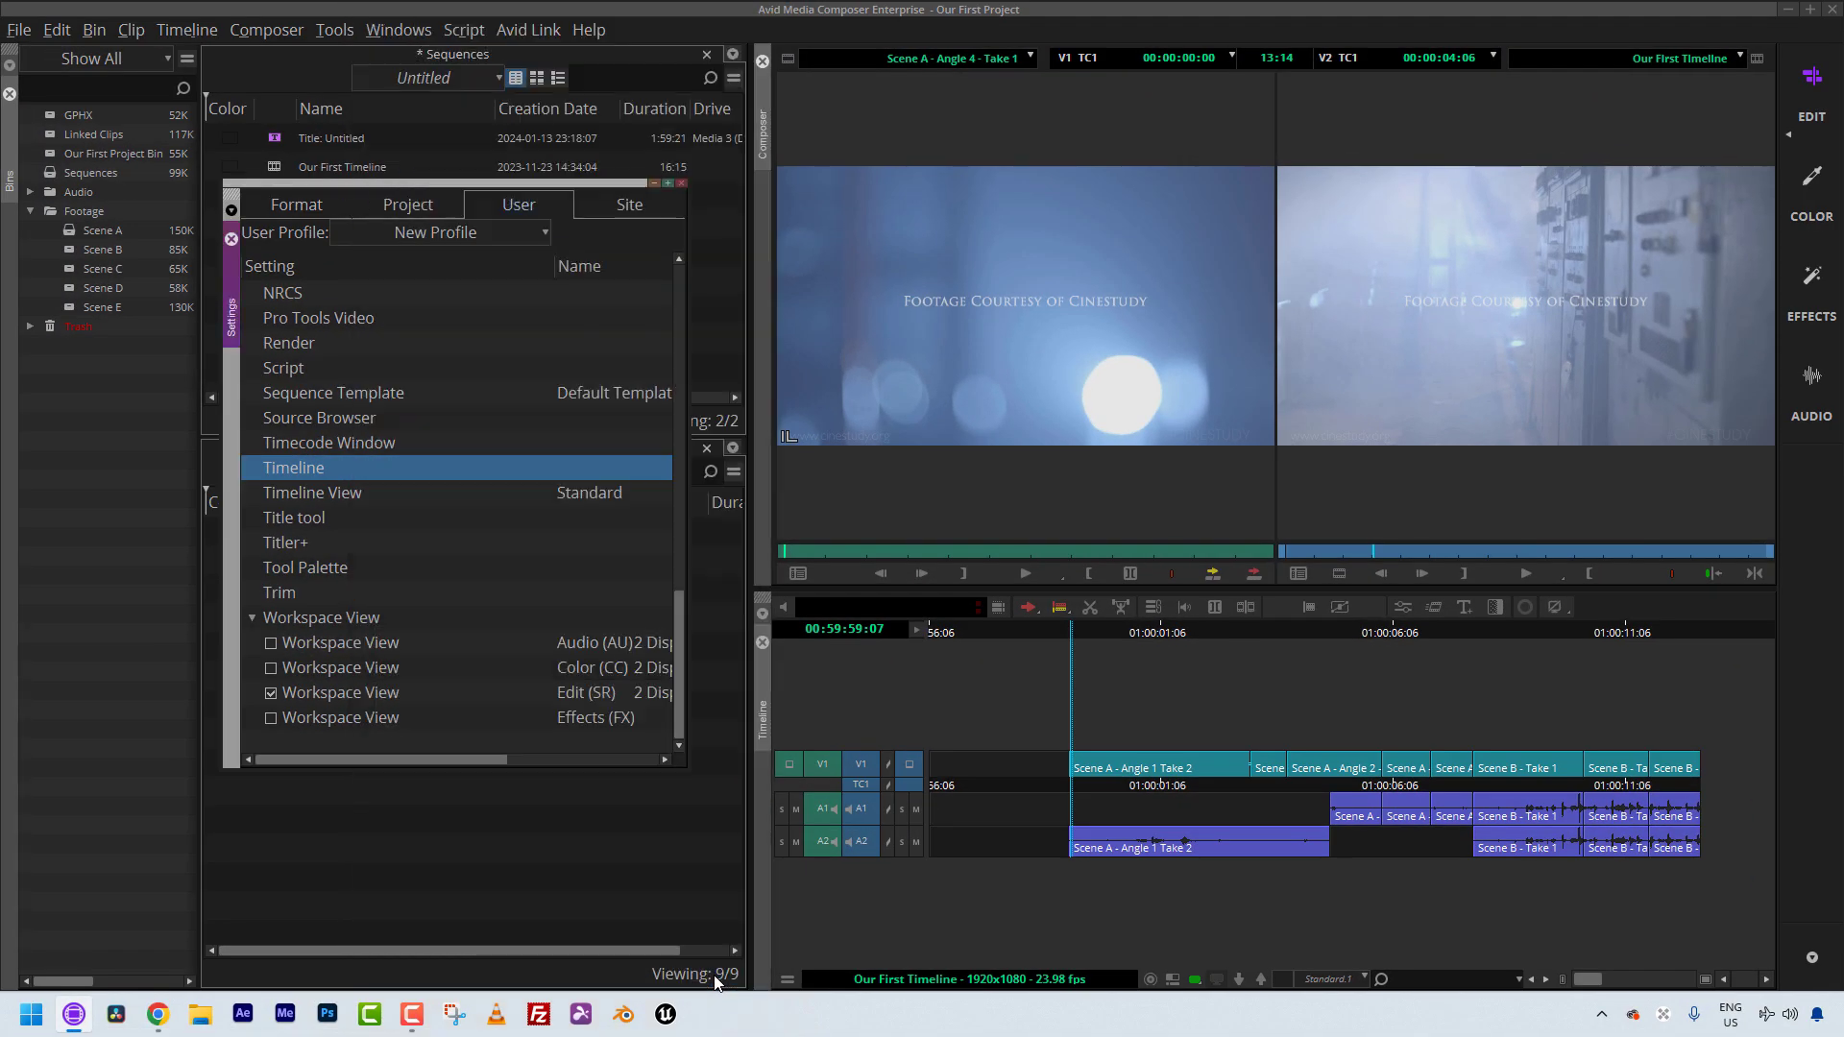
{"action": "left_click_drag", "start_coordinate": [1109, 782], "coordinate": [1395, 753]}
{"action": "left_click", "coordinate": [683, 183]}
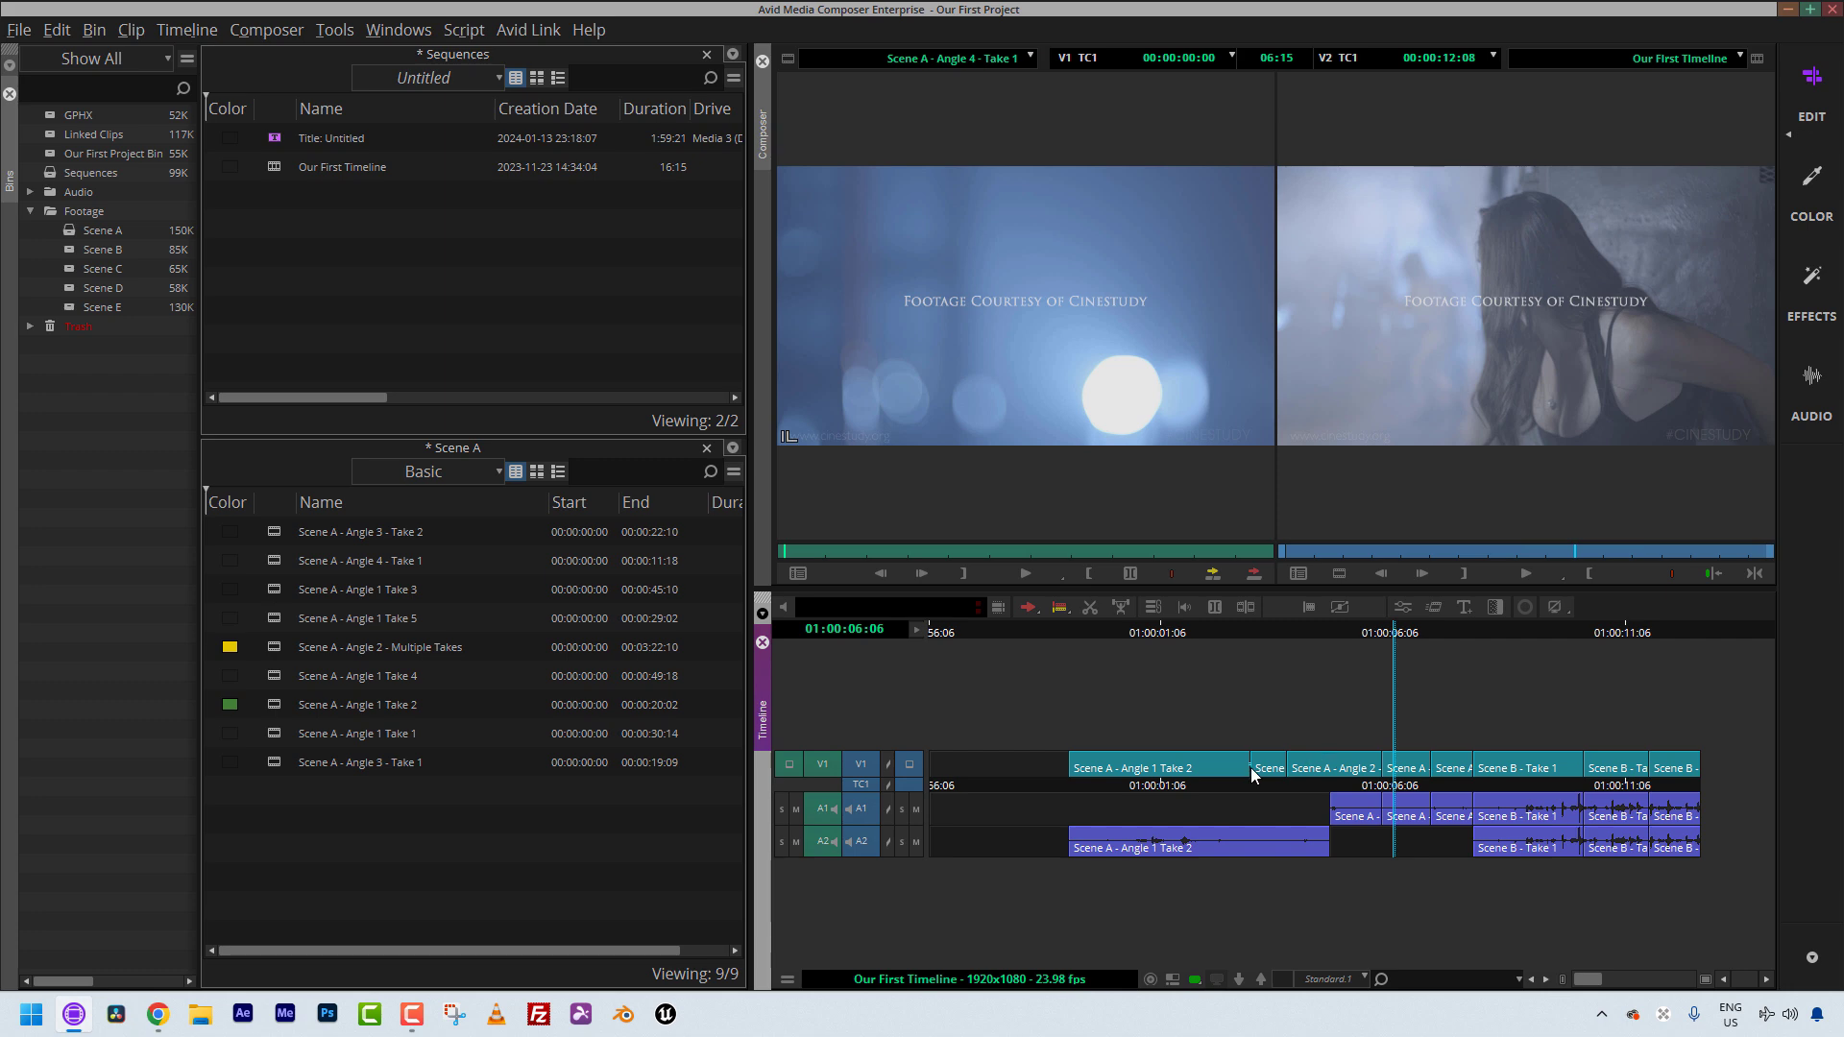
Show the timeline's Track Control Panel and keep the audio data display of track A1 set to None.
{"action": "left_click", "coordinate": [1104, 799]}
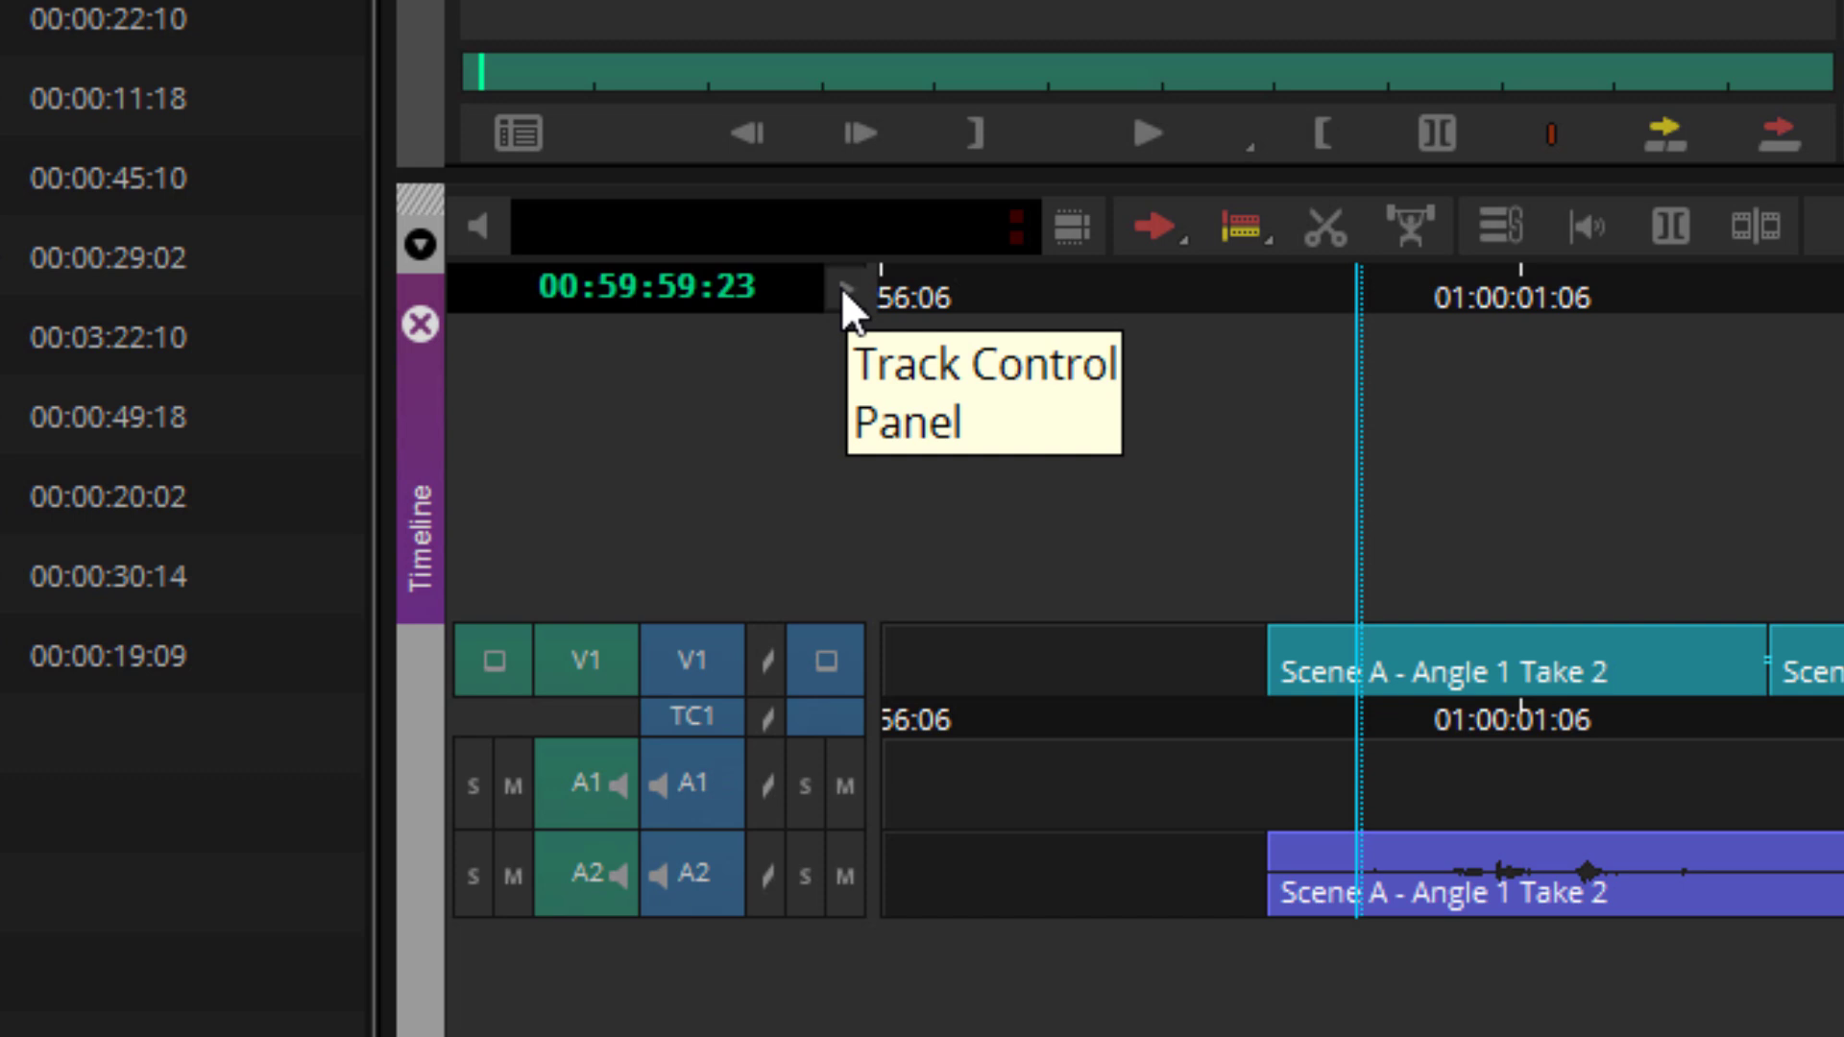
{"action": "left_click", "coordinate": [843, 290]}
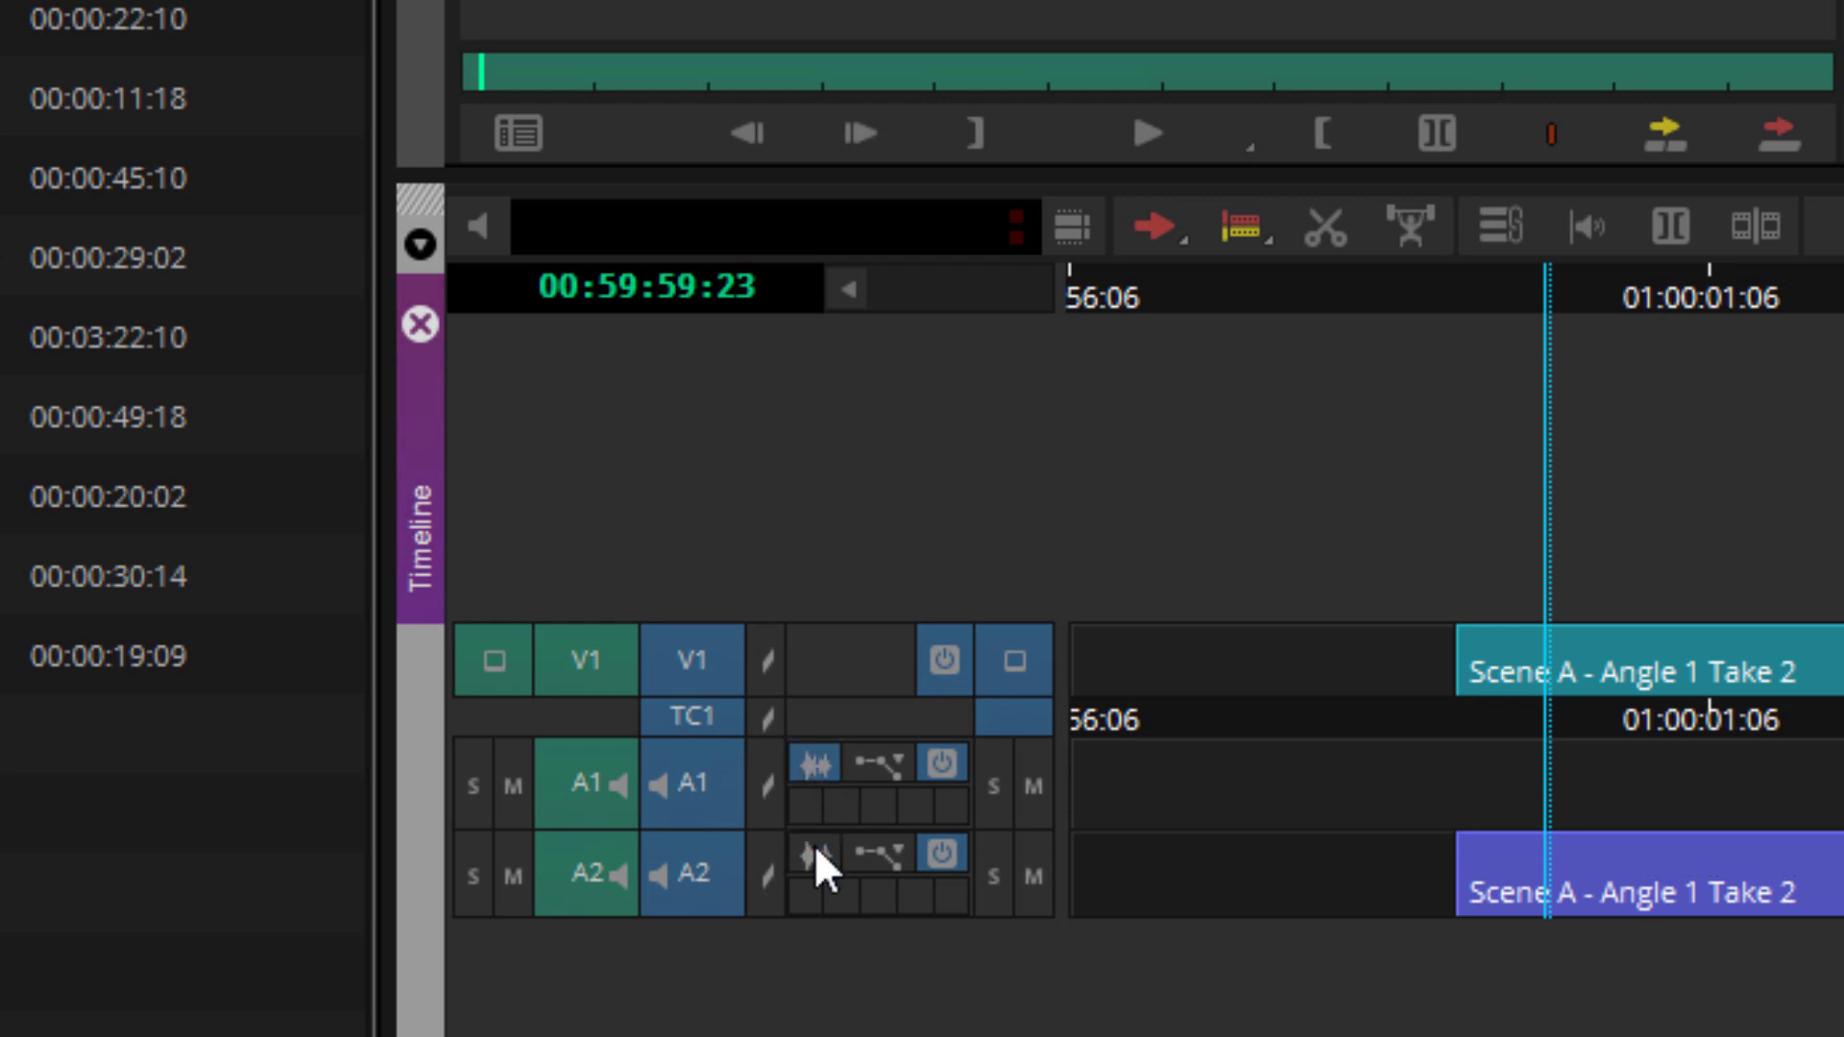
{"action": "left_click", "coordinate": [900, 766]}
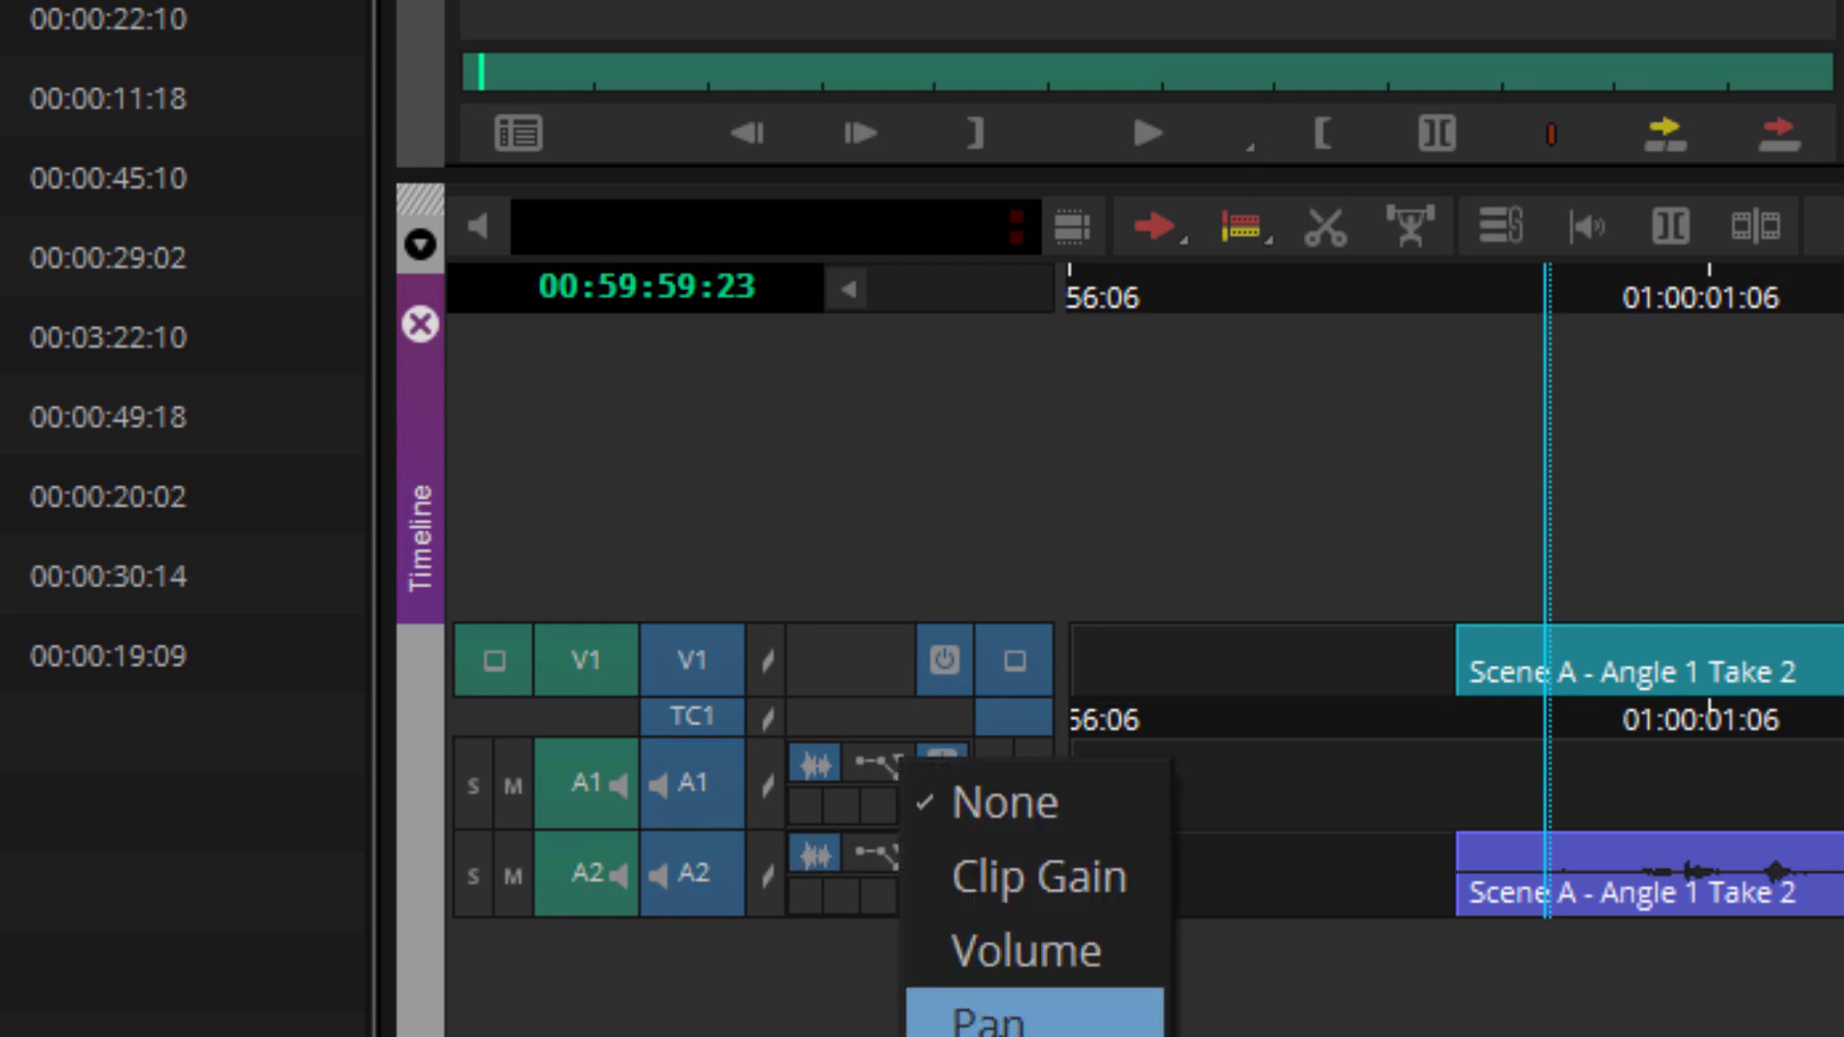
{"action": "left_click", "coordinate": [1002, 805]}
Make audio tracks A1 and A2 inactive and switch both back to active.
{"action": "left_click", "coordinate": [938, 759]}
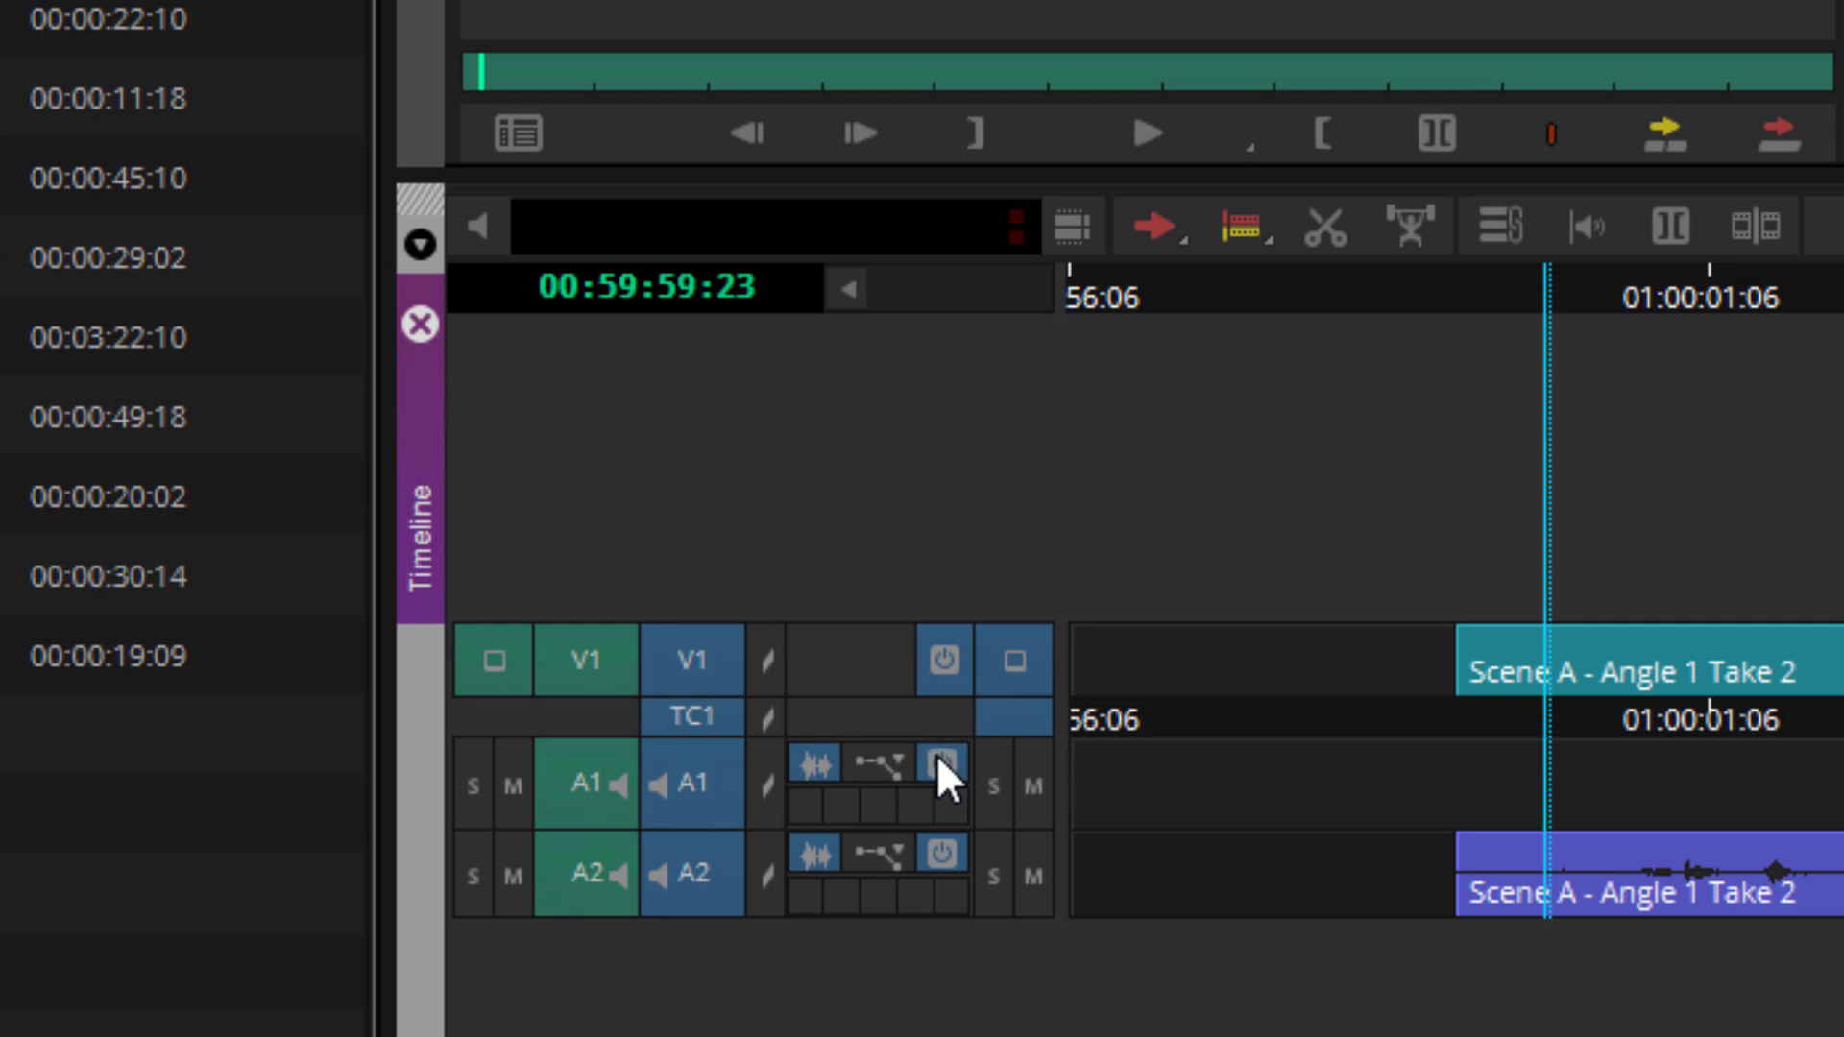
{"action": "left_click", "coordinate": [938, 759]}
{"action": "left_click", "coordinate": [946, 850]}
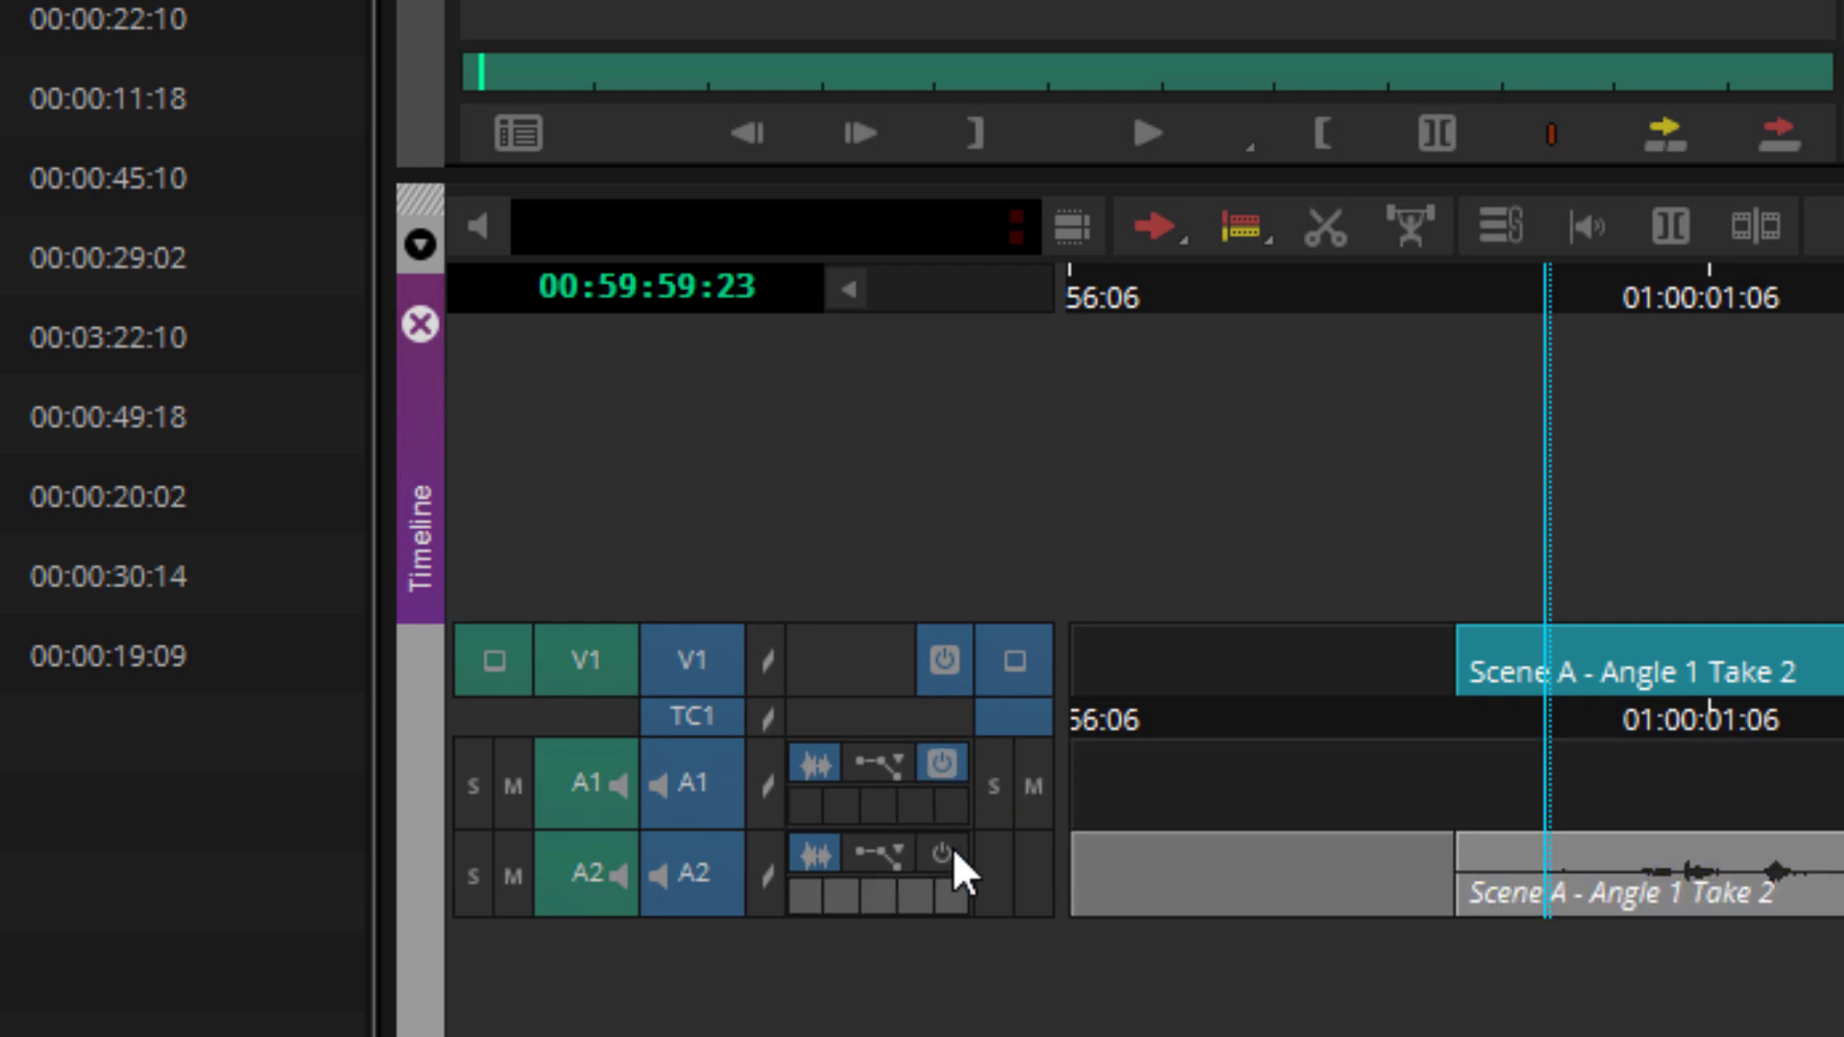
{"action": "left_click", "coordinate": [946, 853]}
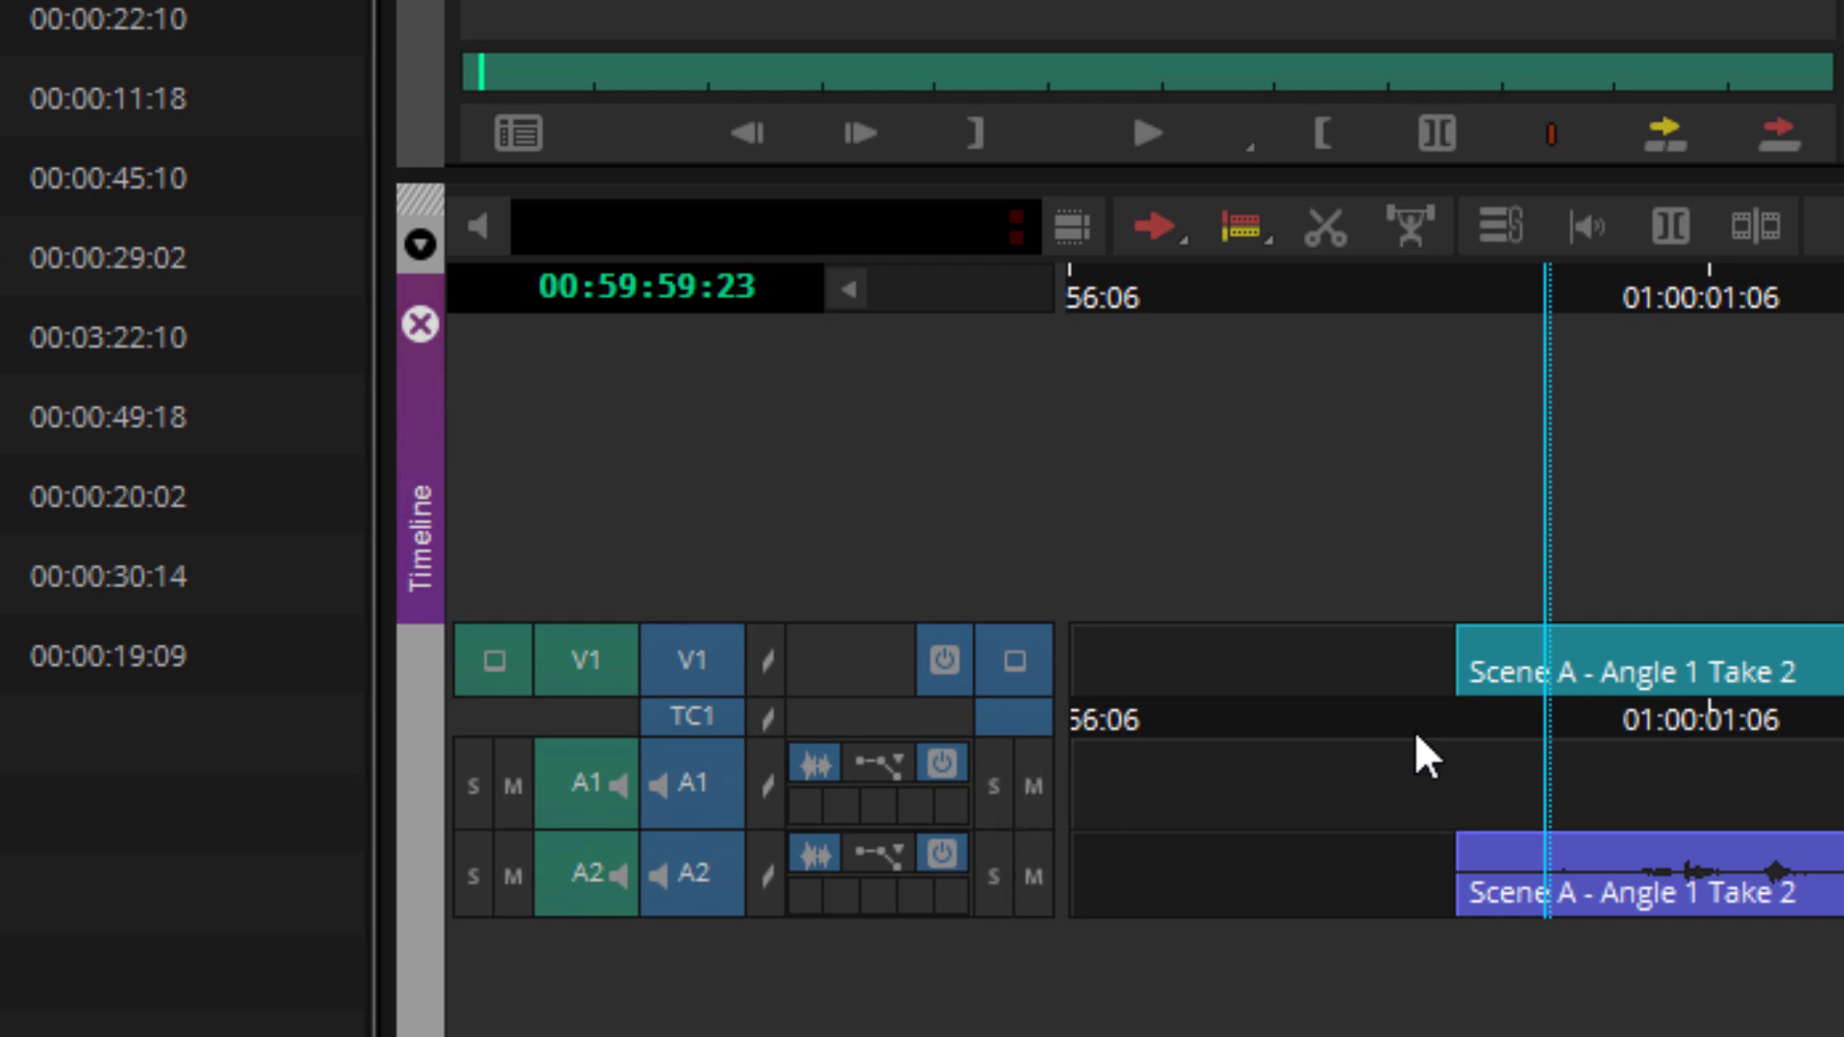
Open the Audio Track Effect Tool for track A1, check its available insert slots, and close it.
{"action": "left_click", "coordinate": [1502, 730]}
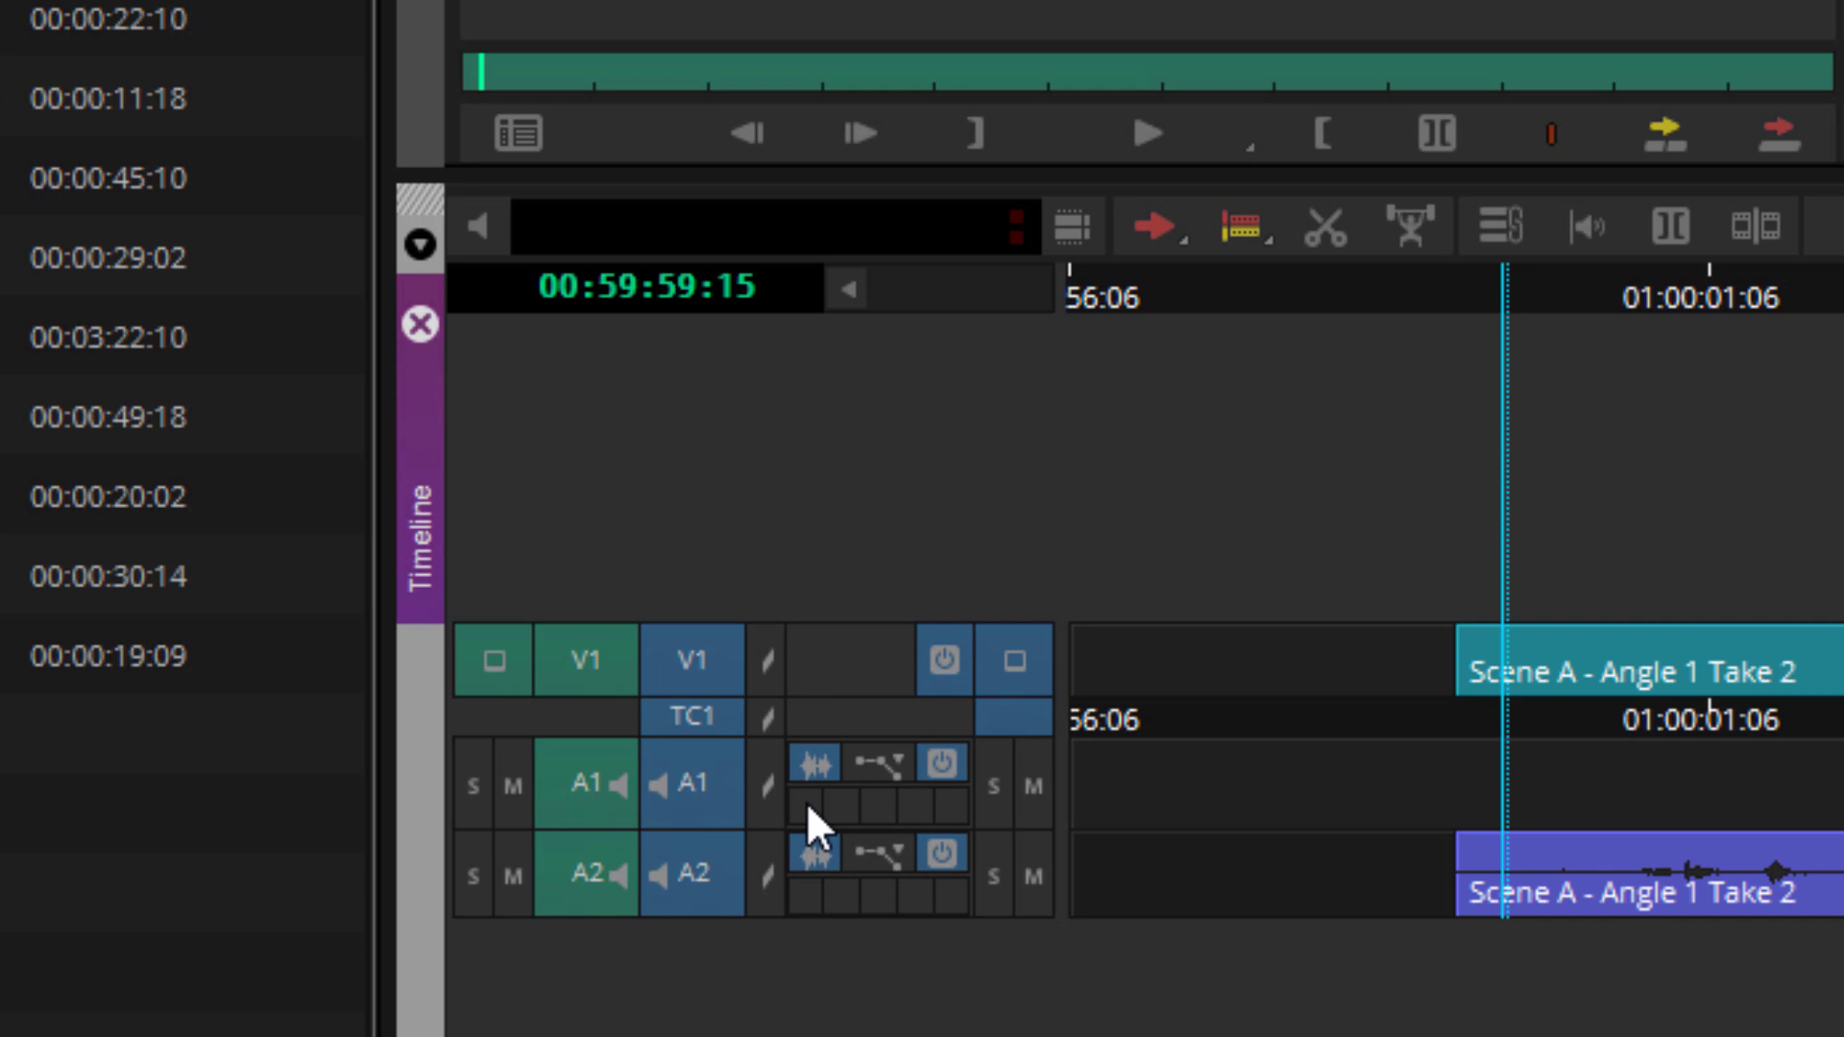
{"action": "key", "text": "ctrl+3"}
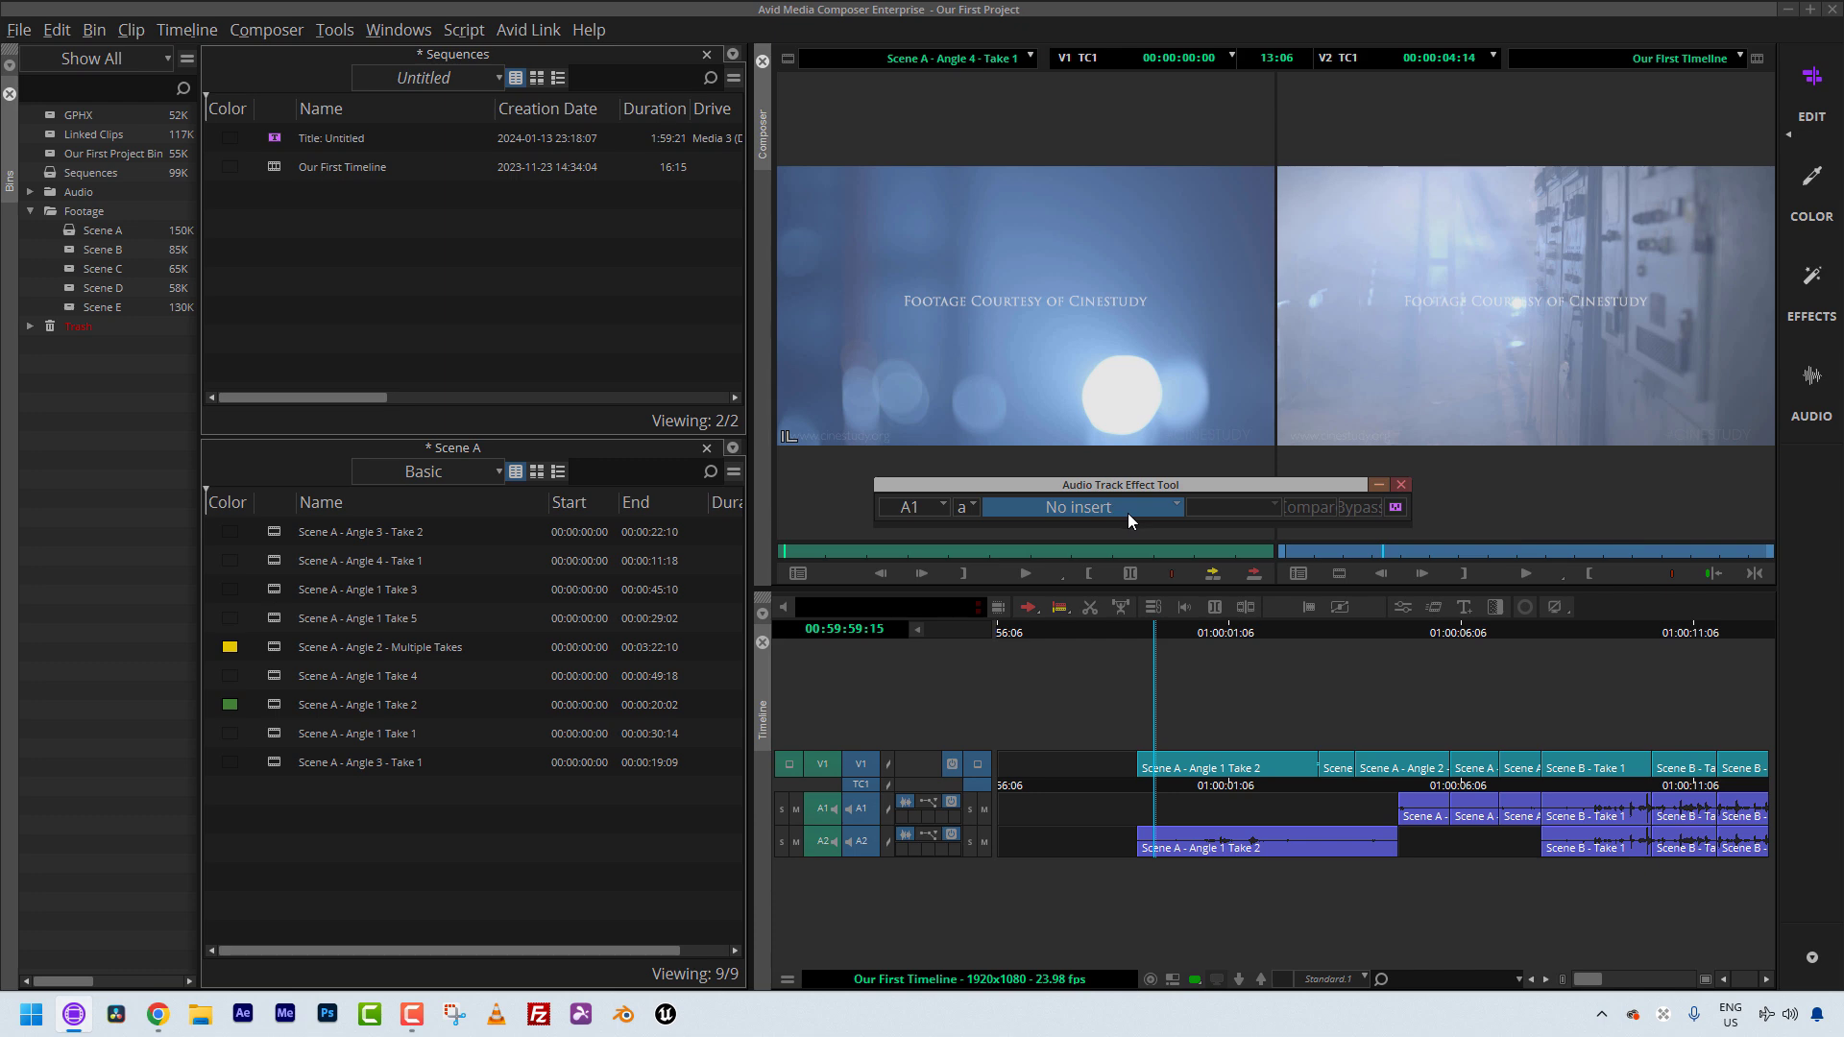
{"action": "left_click", "coordinate": [965, 506]}
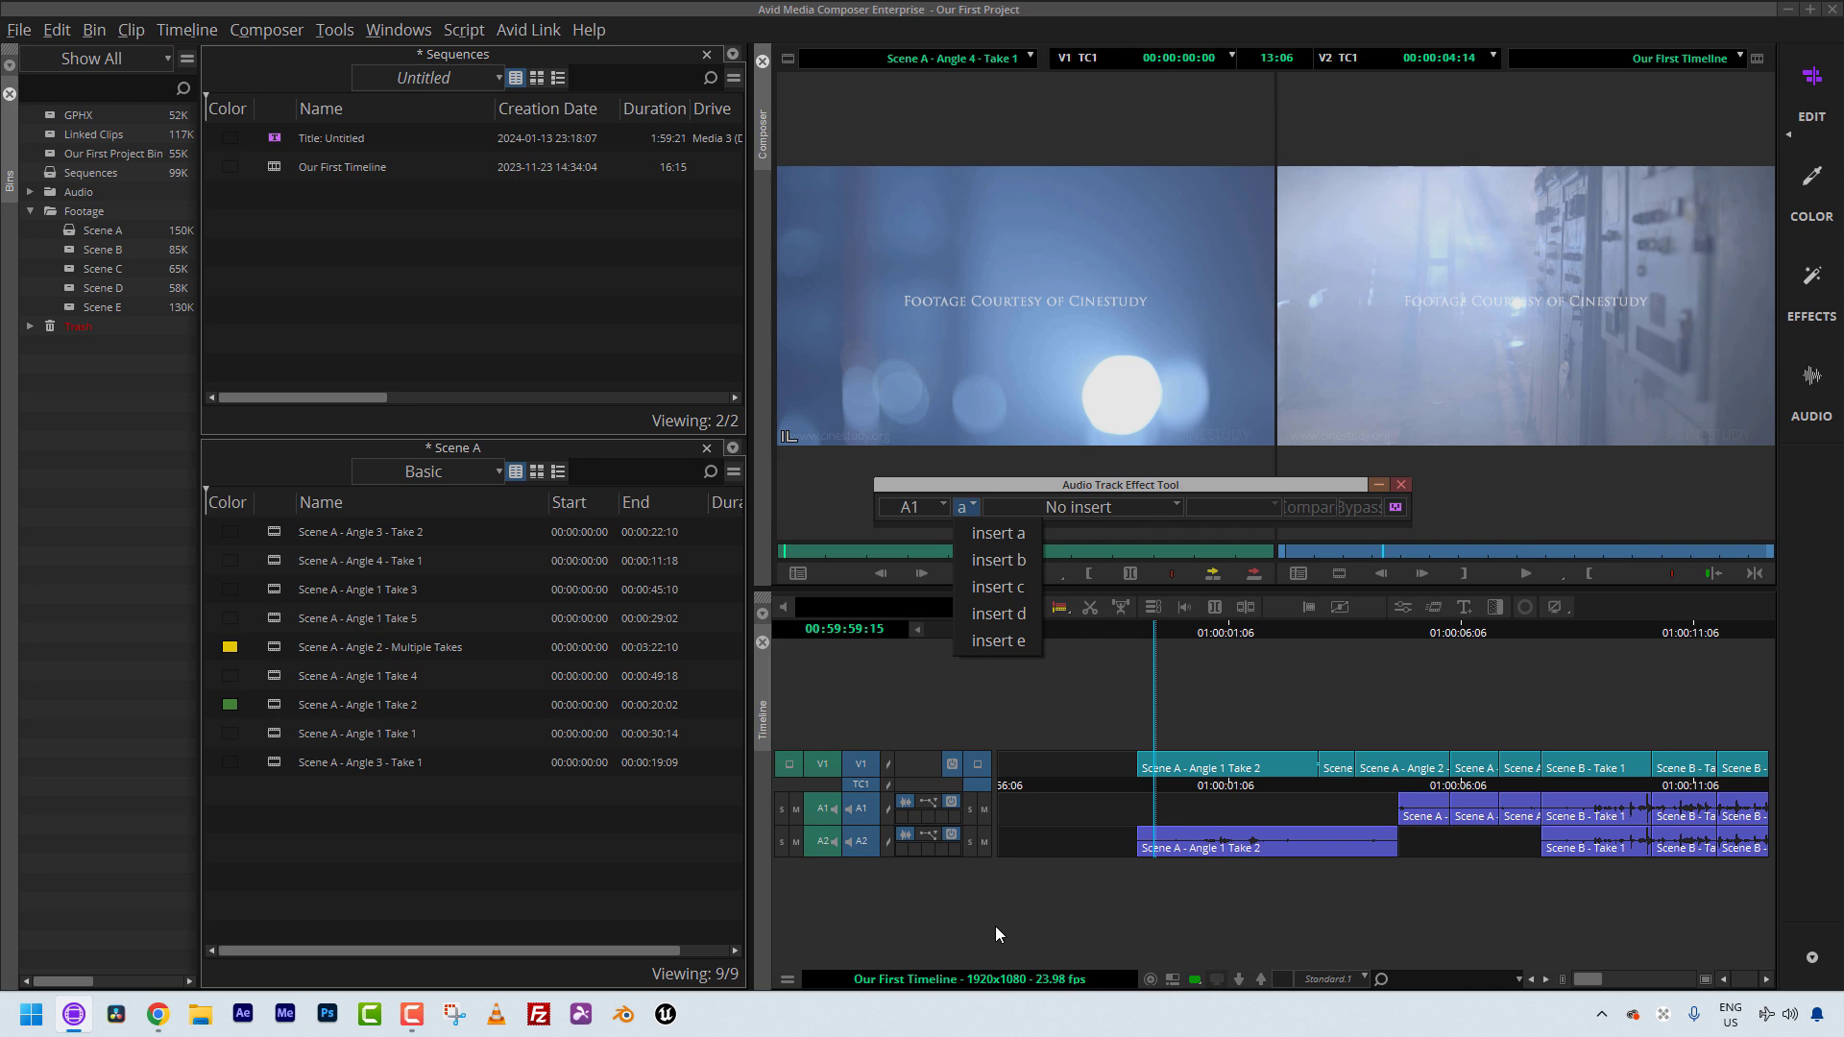
{"action": "left_click", "coordinate": [1402, 486]}
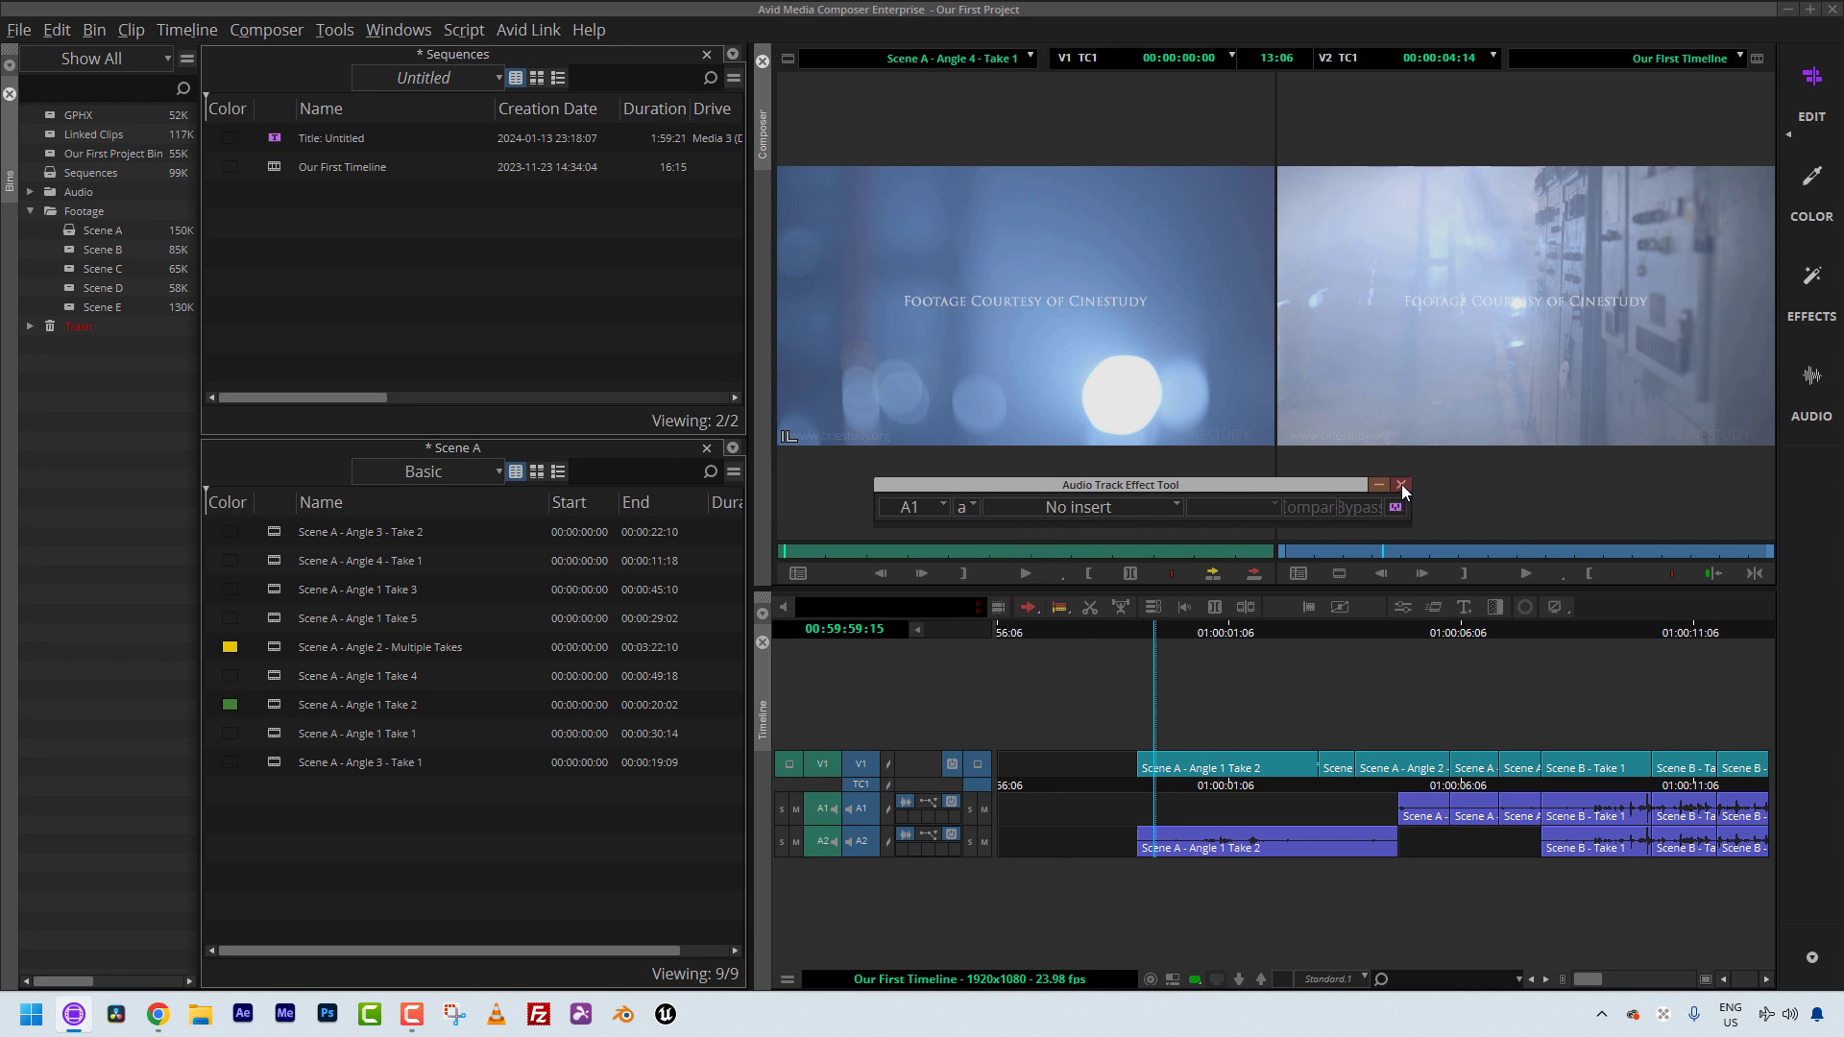
{"action": "left_click", "coordinate": [1400, 486]}
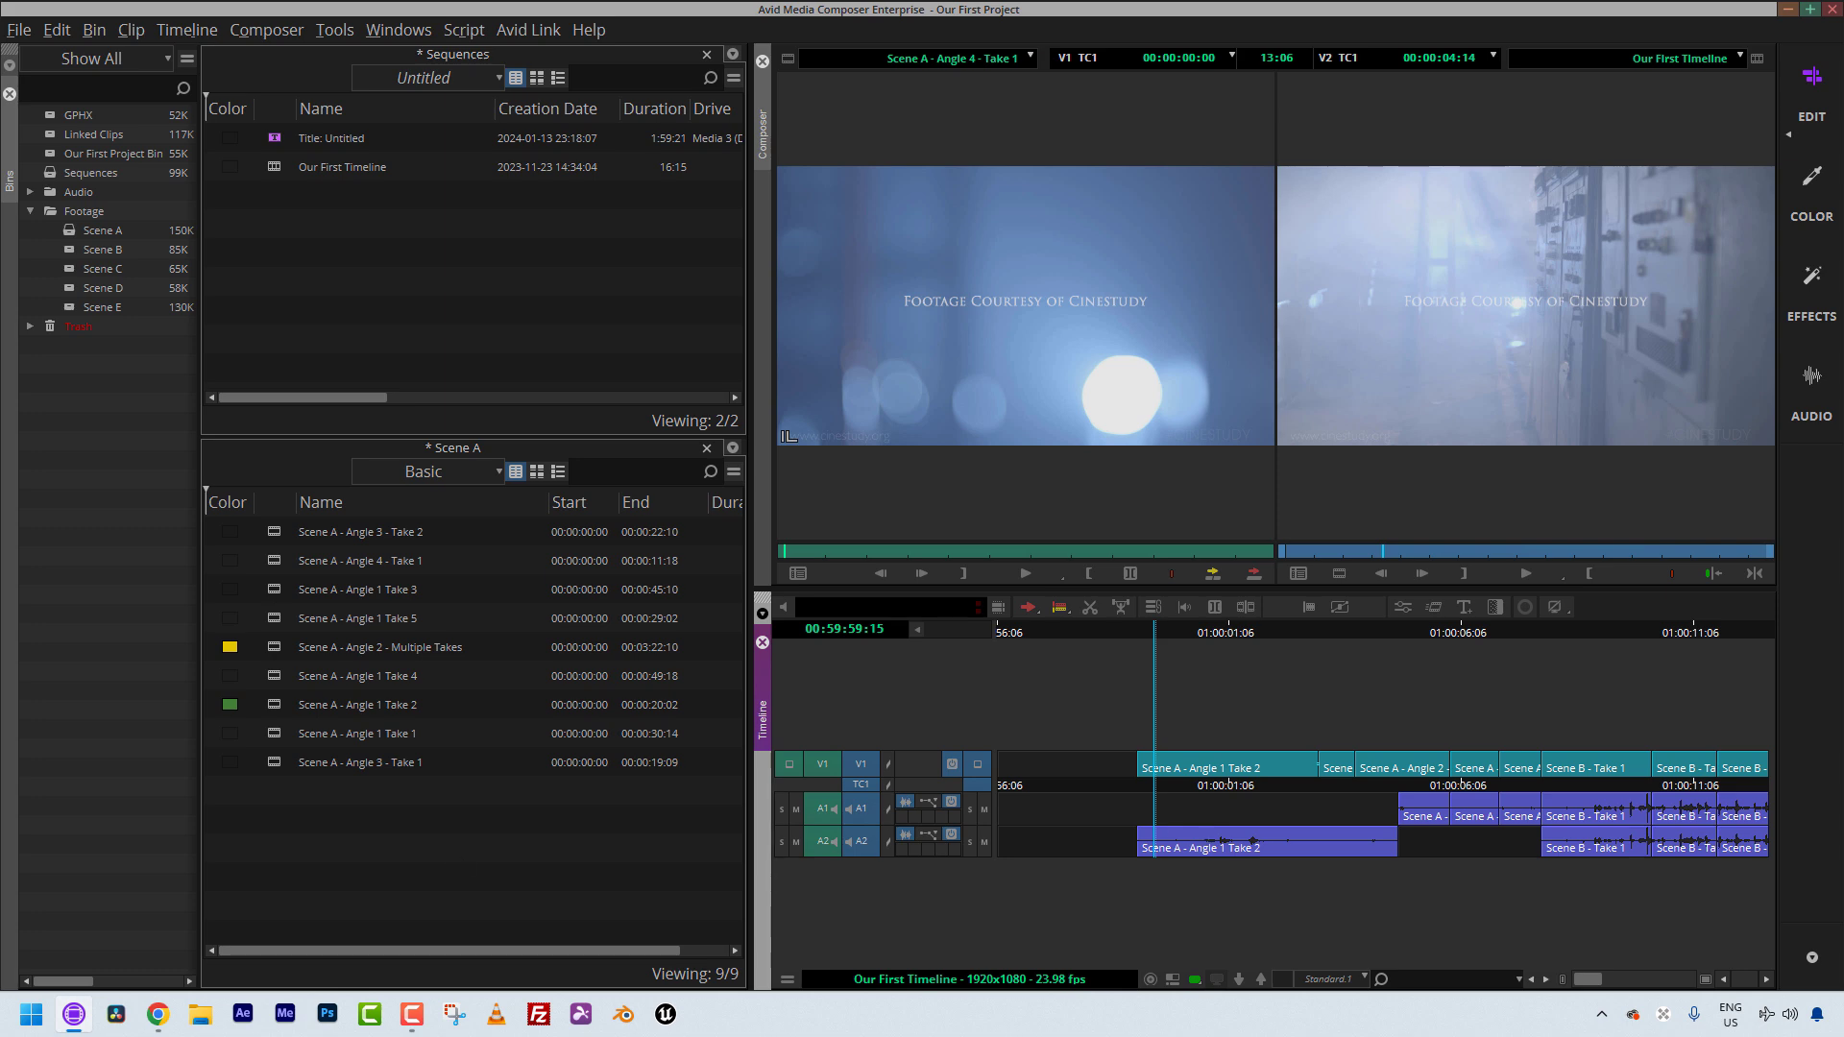
Add three new video tracks above V1 in the sequence.
{"action": "left_click_drag", "start_coordinate": [1155, 804], "coordinate": [1241, 806]}
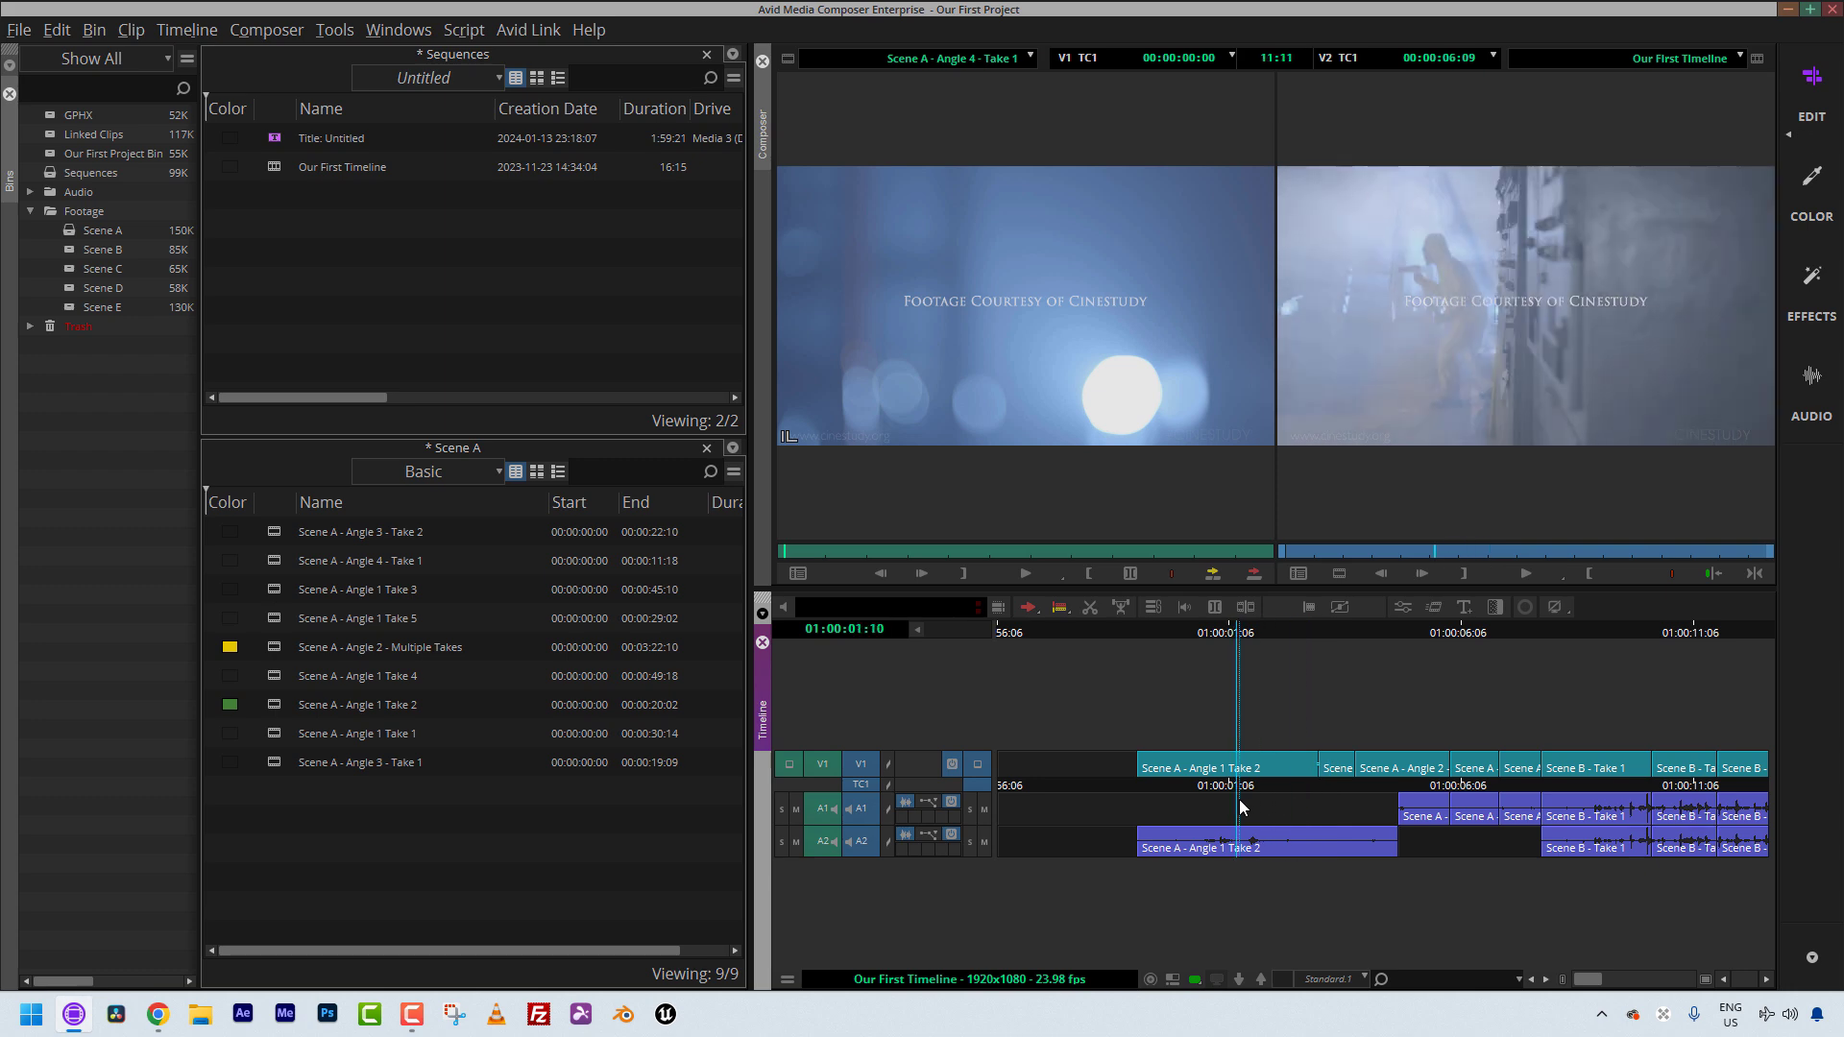
{"action": "key", "text": "ctrl+y"}
{"action": "key", "text": "ctrl+y"}
{"action": "key", "text": "ctrl+y"}
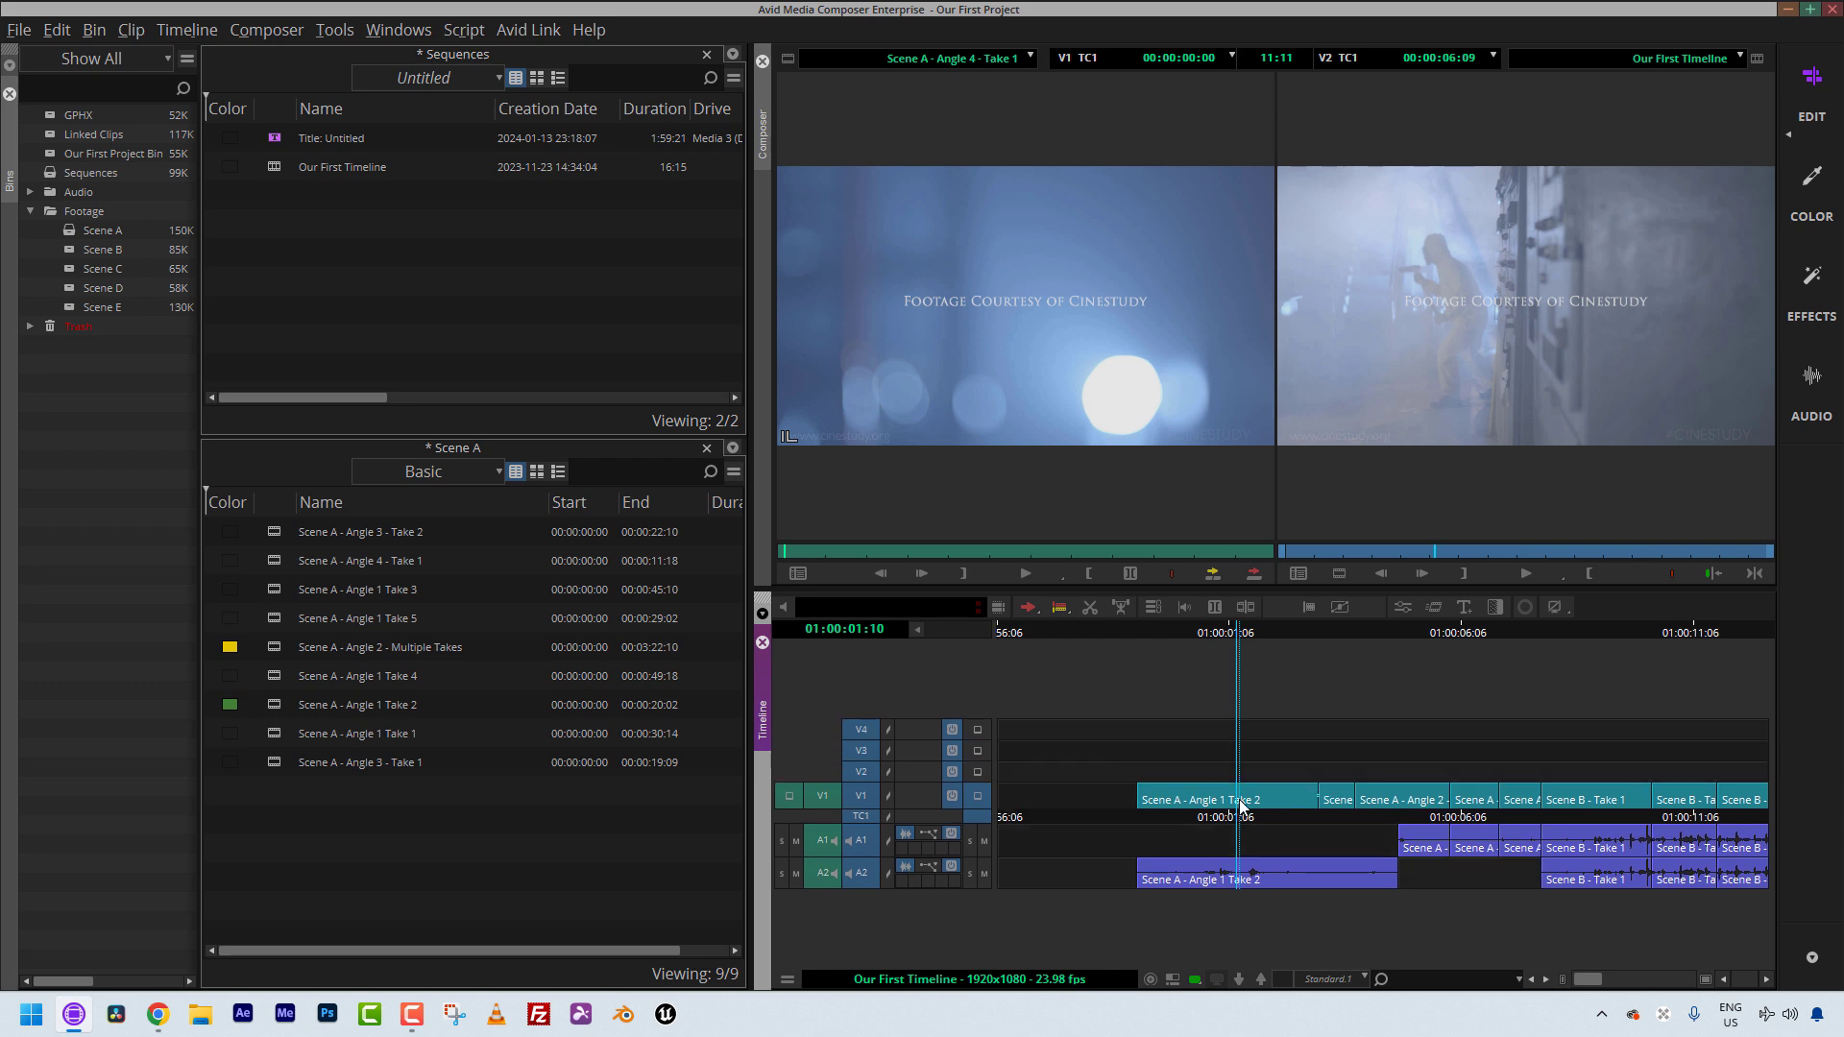
Add three new mono audio tracks below A2 in the sequence.
{"action": "key", "text": "ctrl+u"}
{"action": "key", "text": "ctrl+u"}
{"action": "key", "text": "ctrl+u"}
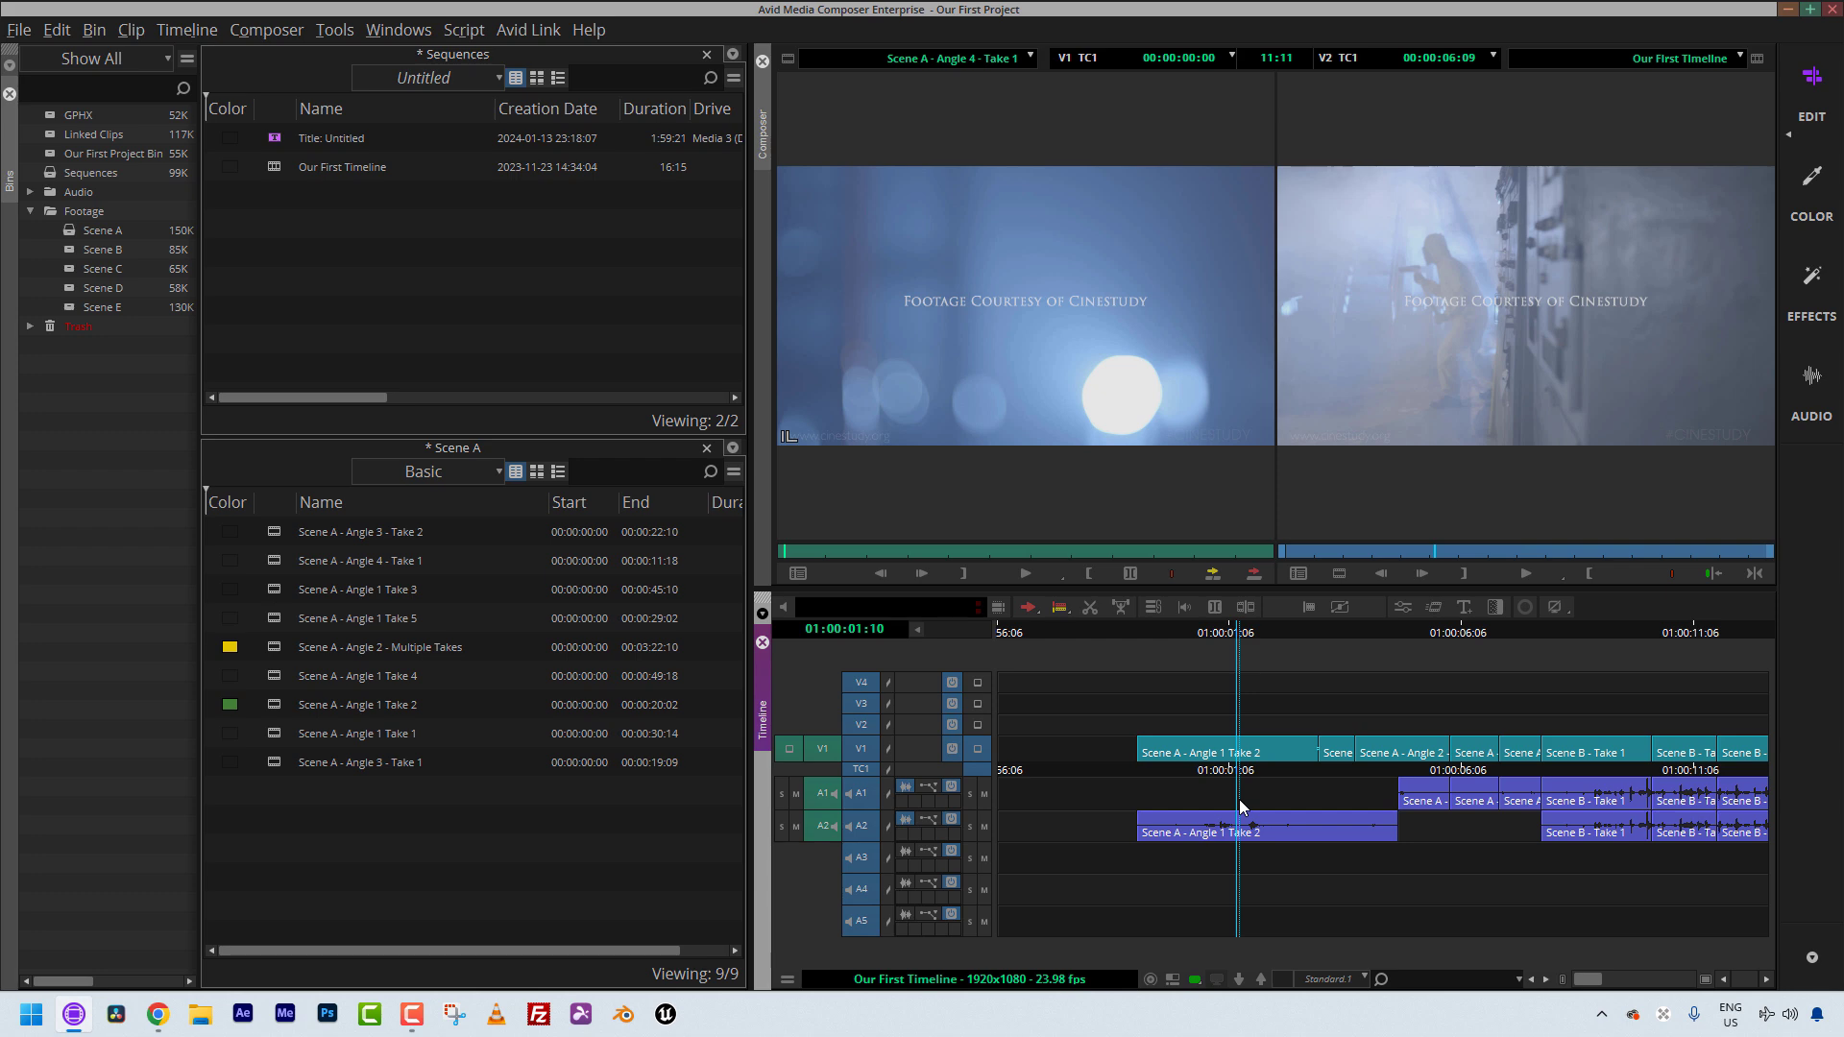
Examine the commands for creating new tracks and the available audio track formats without adding another track.
{"action": "left_click", "coordinate": [195, 31]}
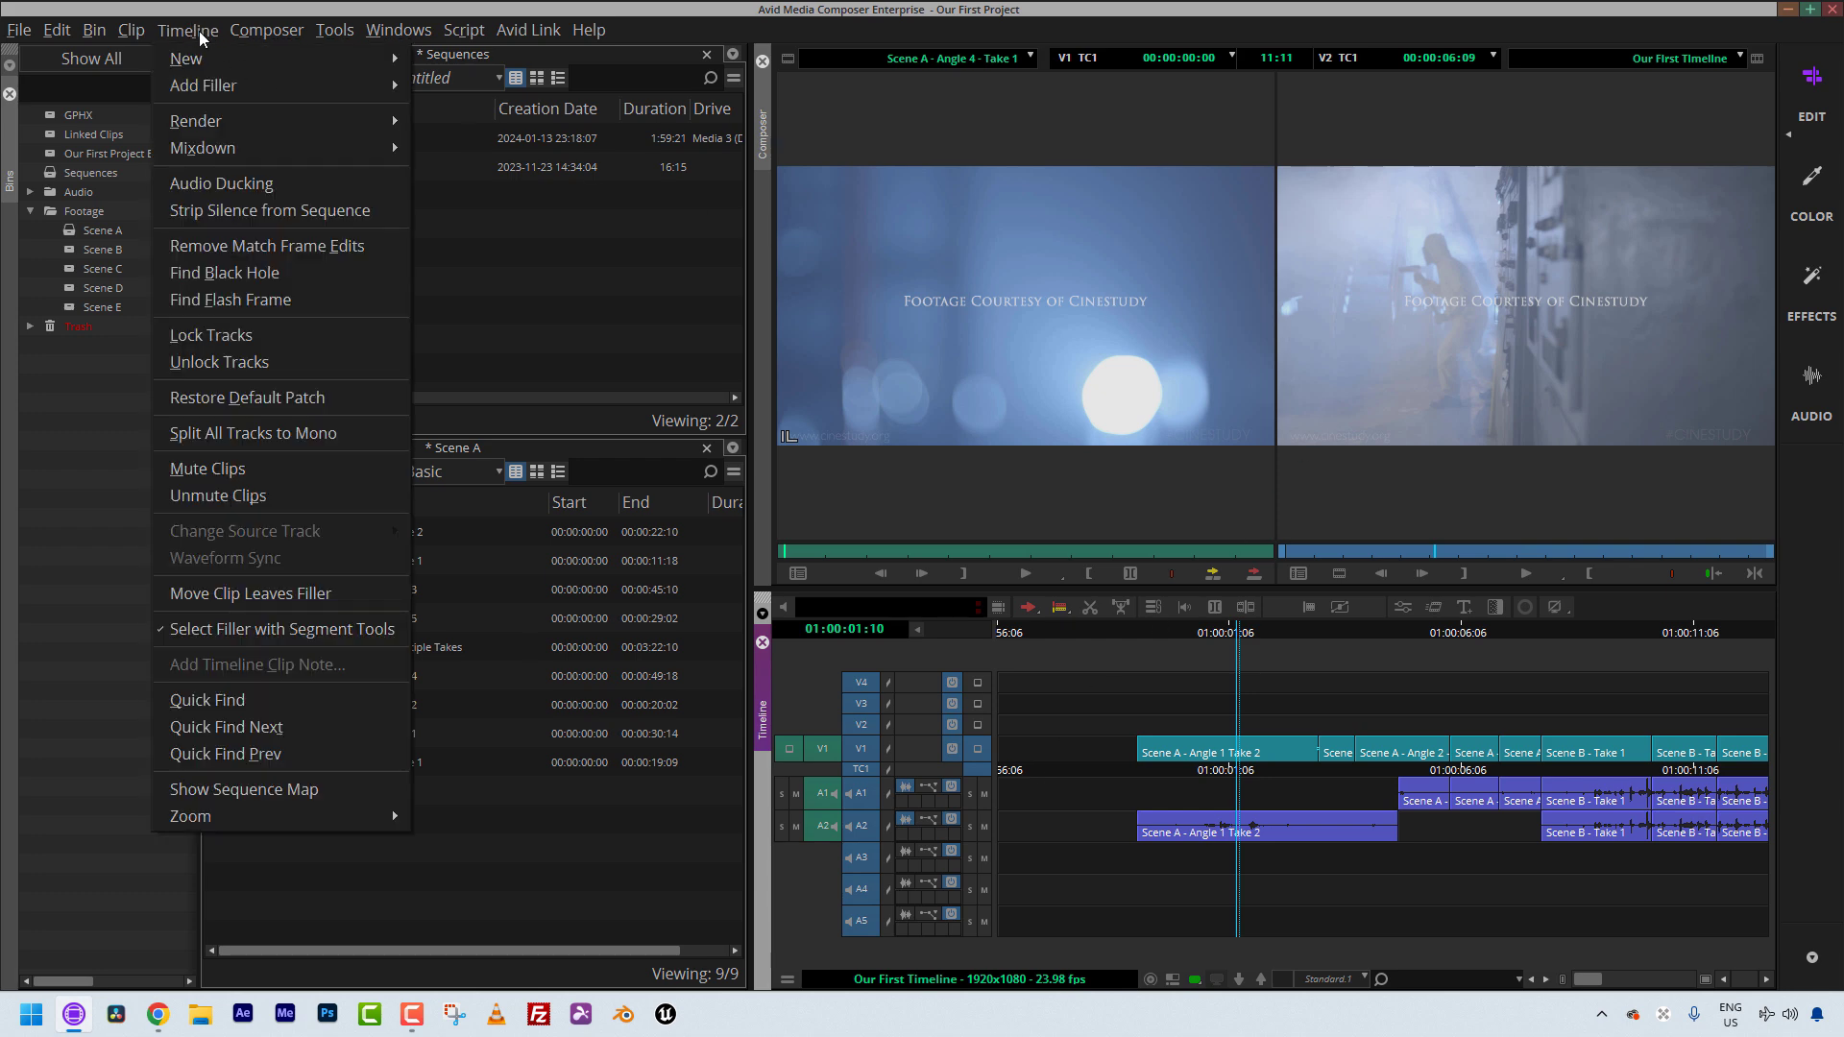
{"action": "mouse_move", "coordinate": [202, 60]}
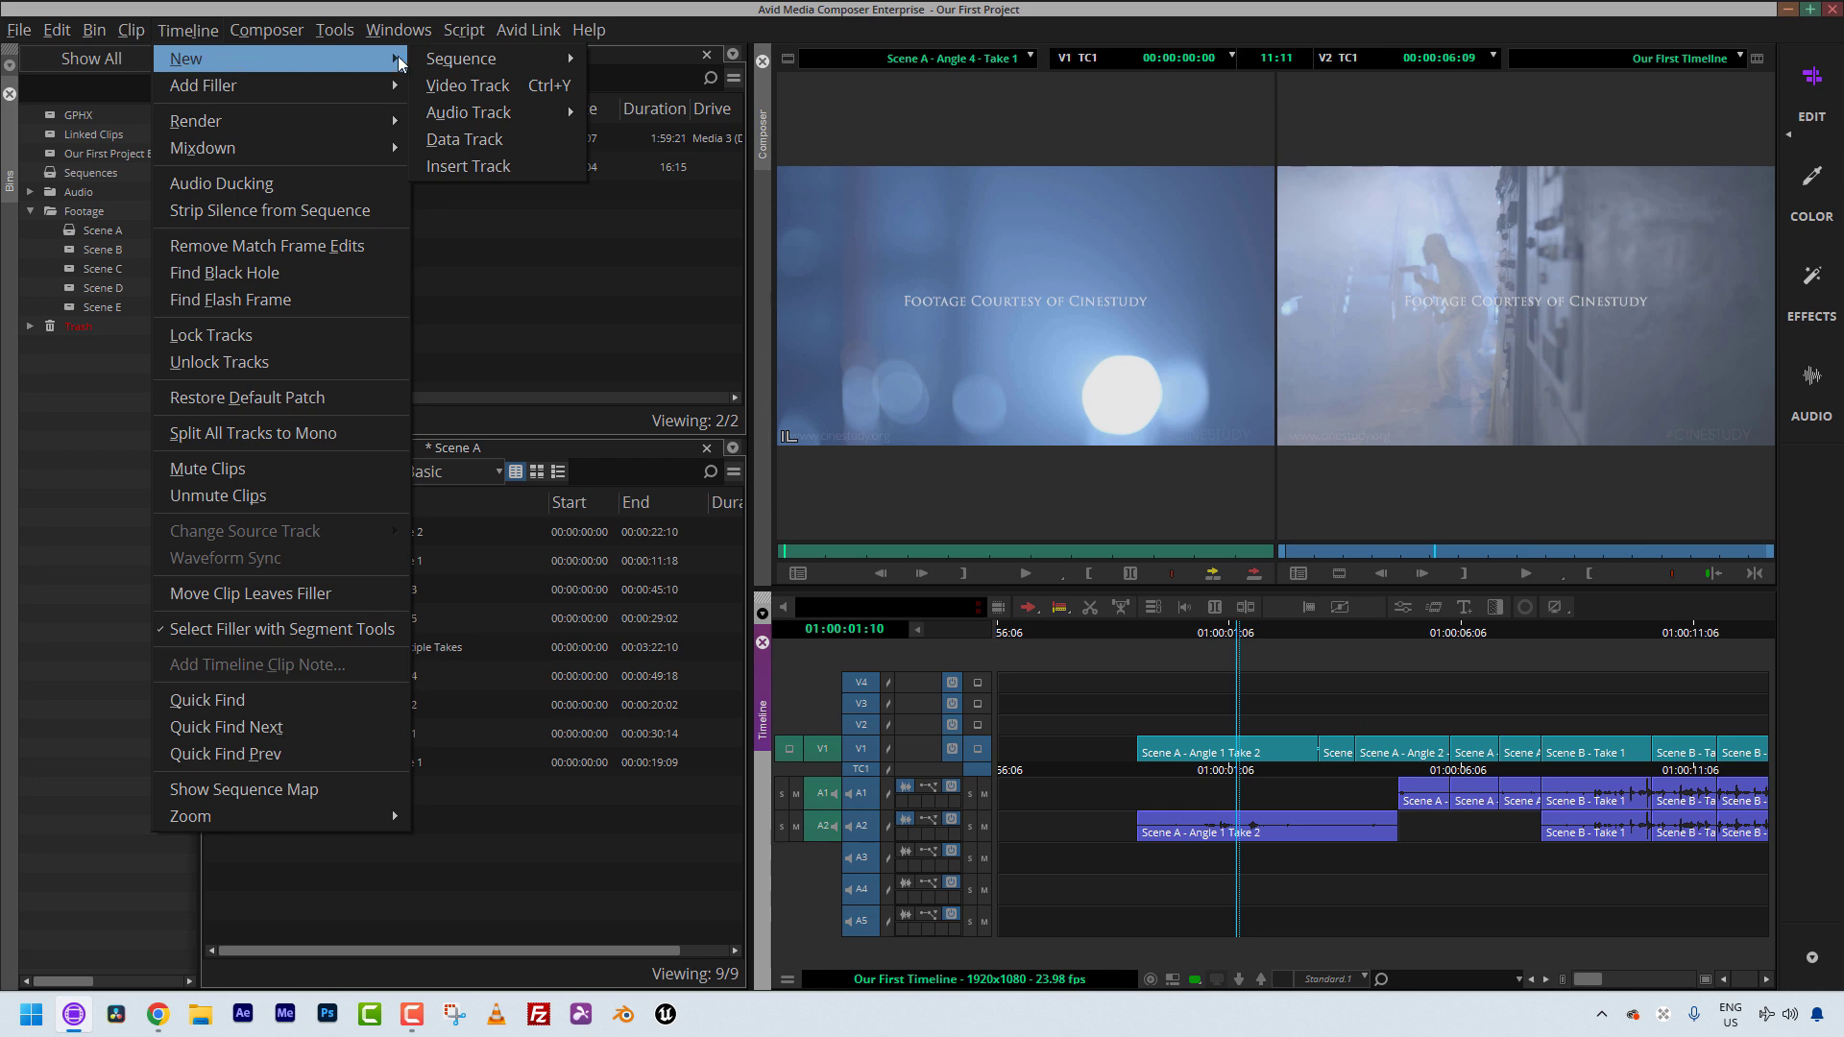
{"action": "mouse_move", "coordinate": [518, 112]}
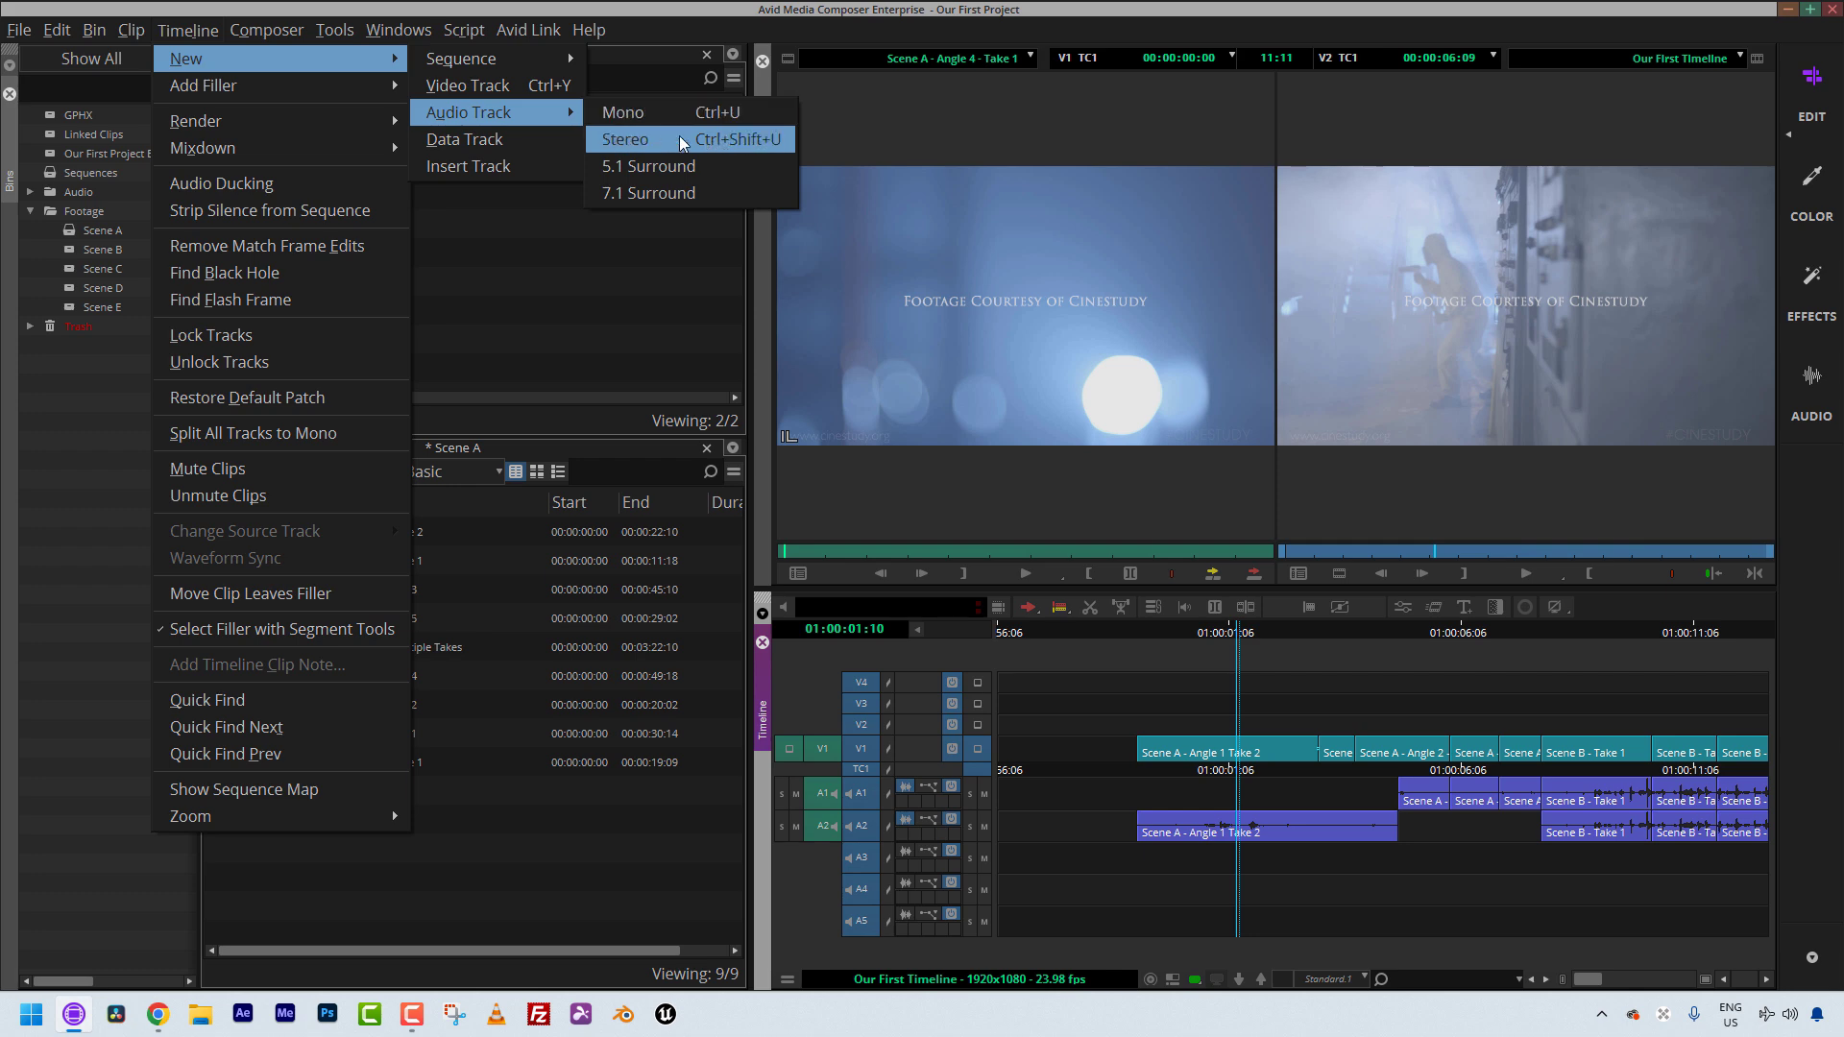
{"action": "left_click", "coordinate": [1187, 856]}
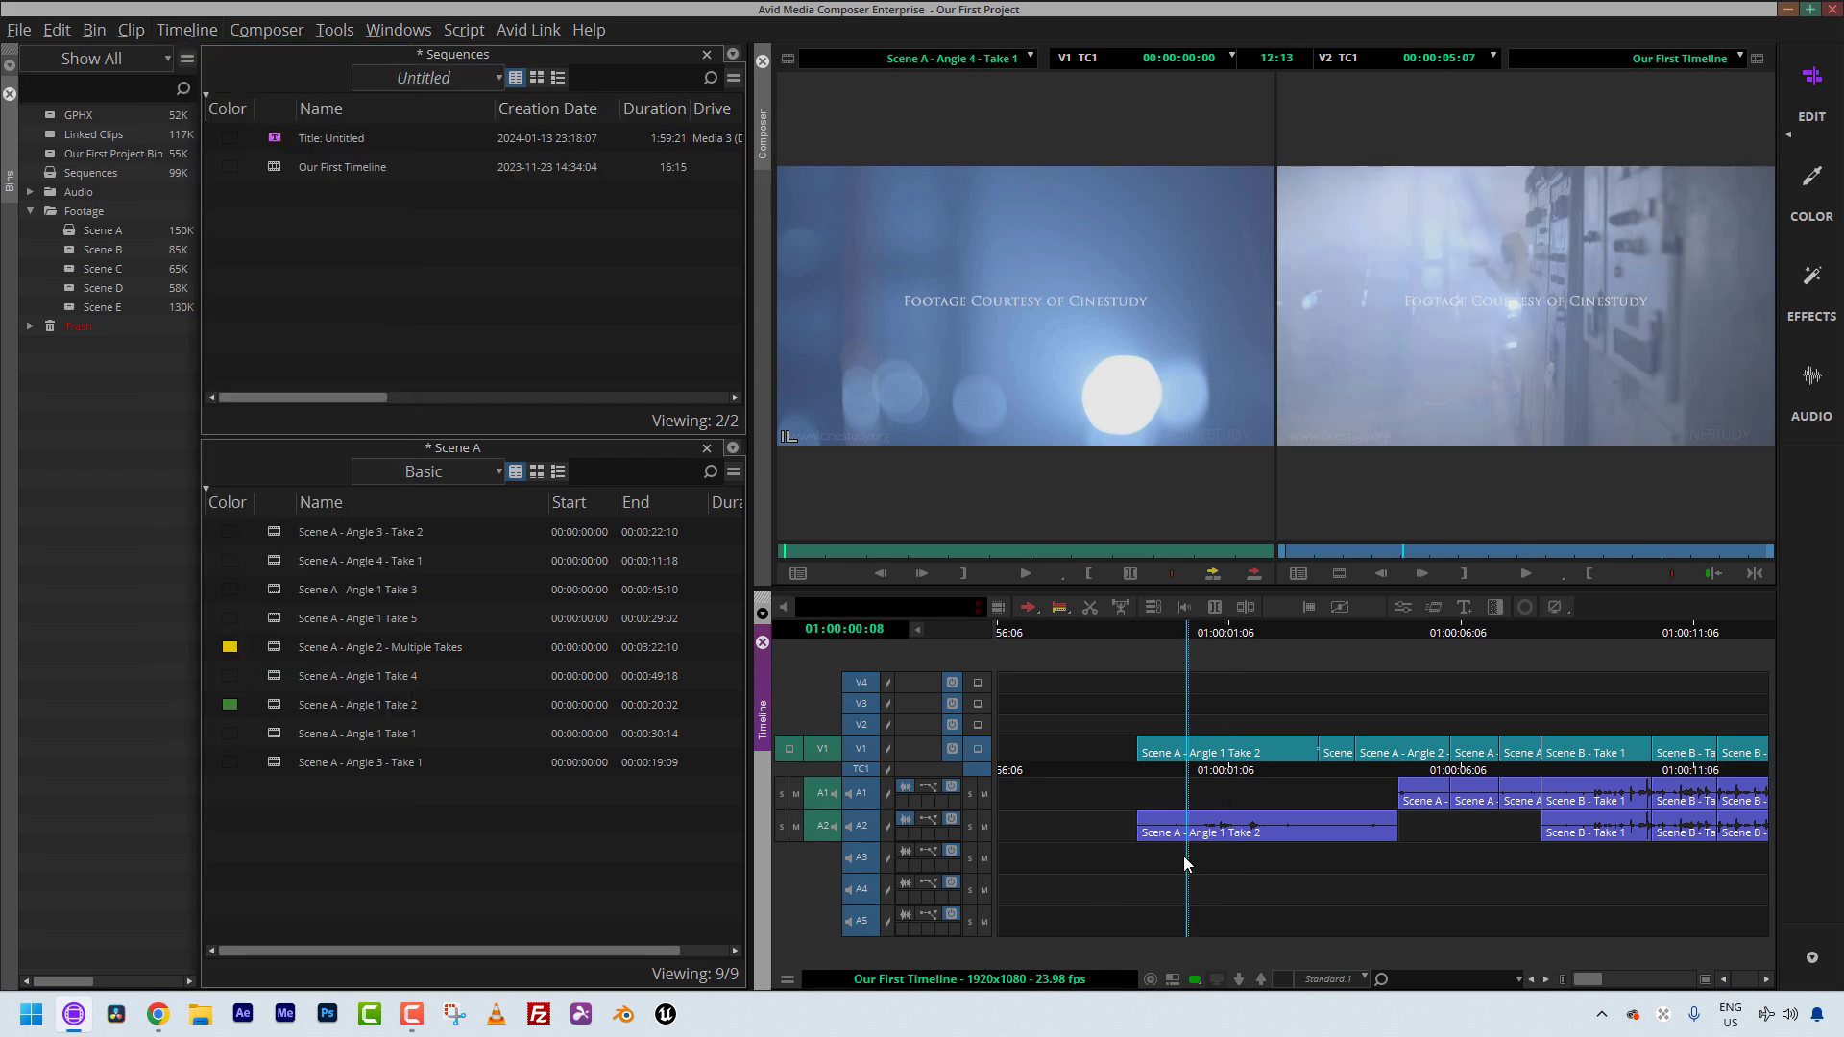
{"action": "left_click_drag", "start_coordinate": [1213, 858], "coordinate": [1159, 864]}
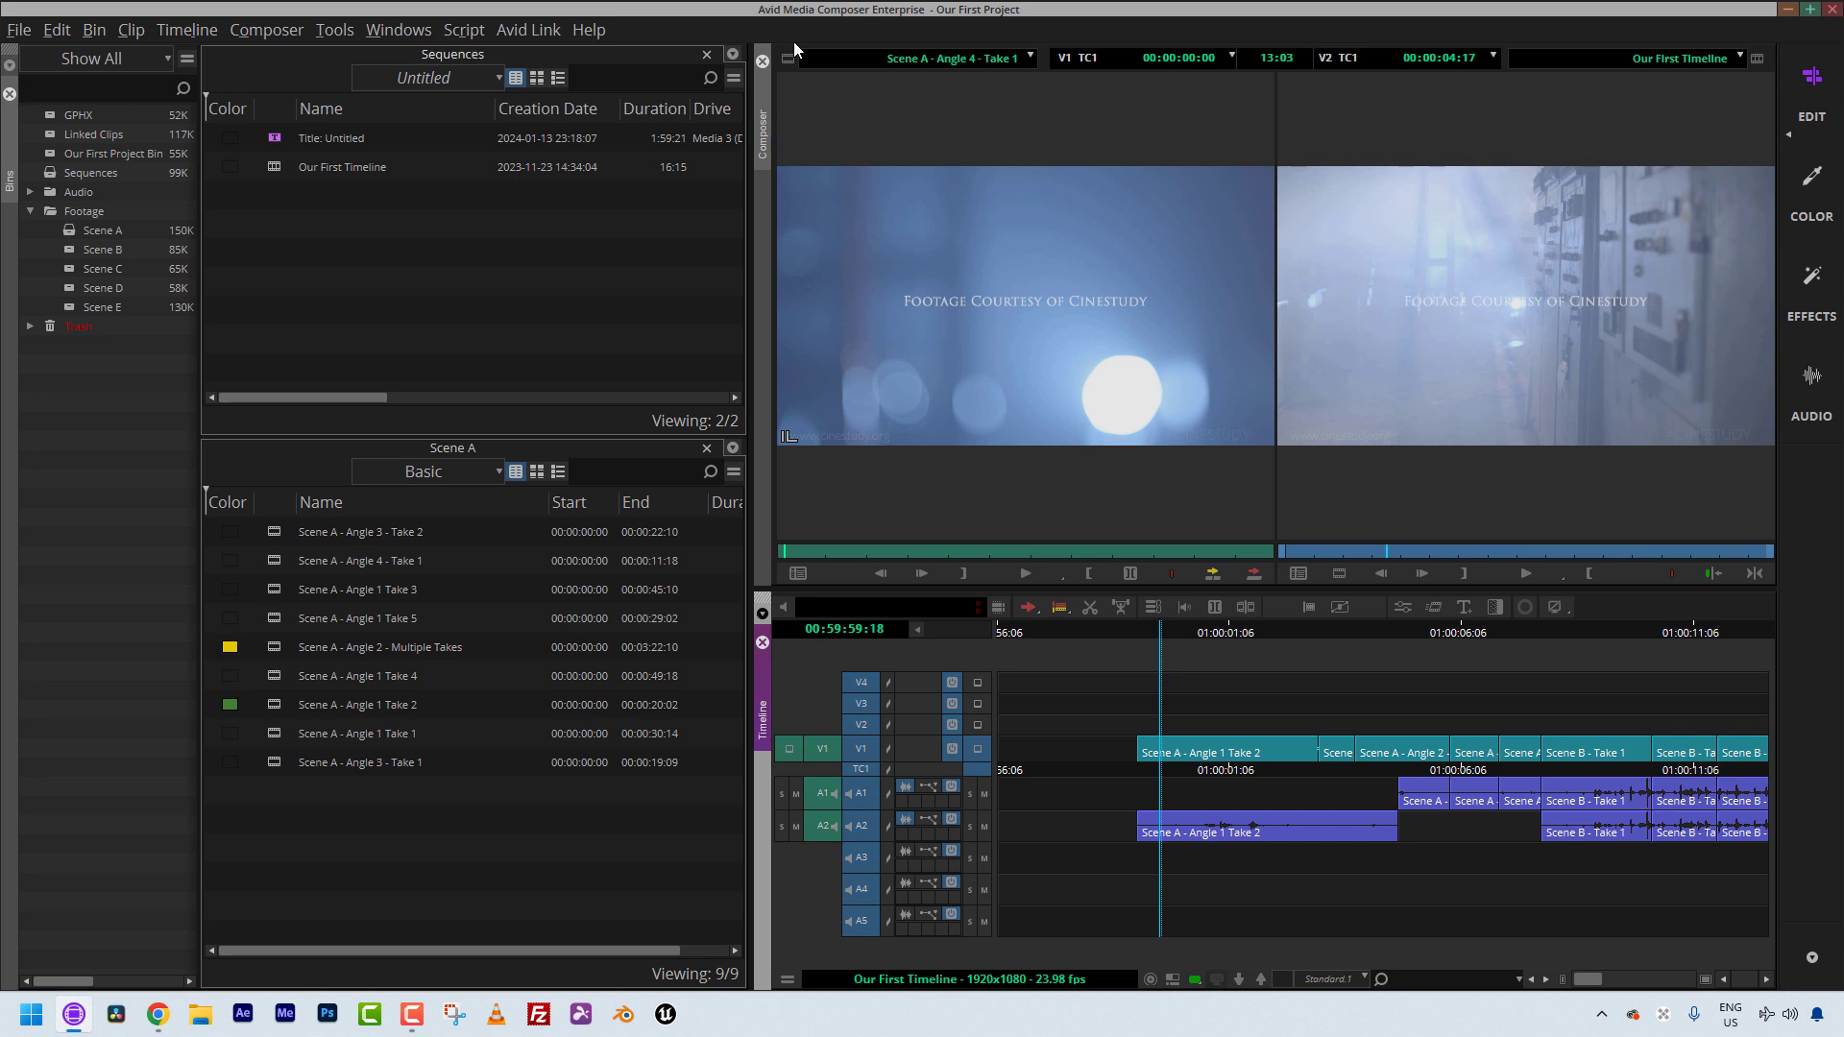
{"action": "left_click", "coordinate": [1485, 805]}
{"action": "left_click_drag", "start_coordinate": [1569, 801], "coordinate": [1394, 818]}
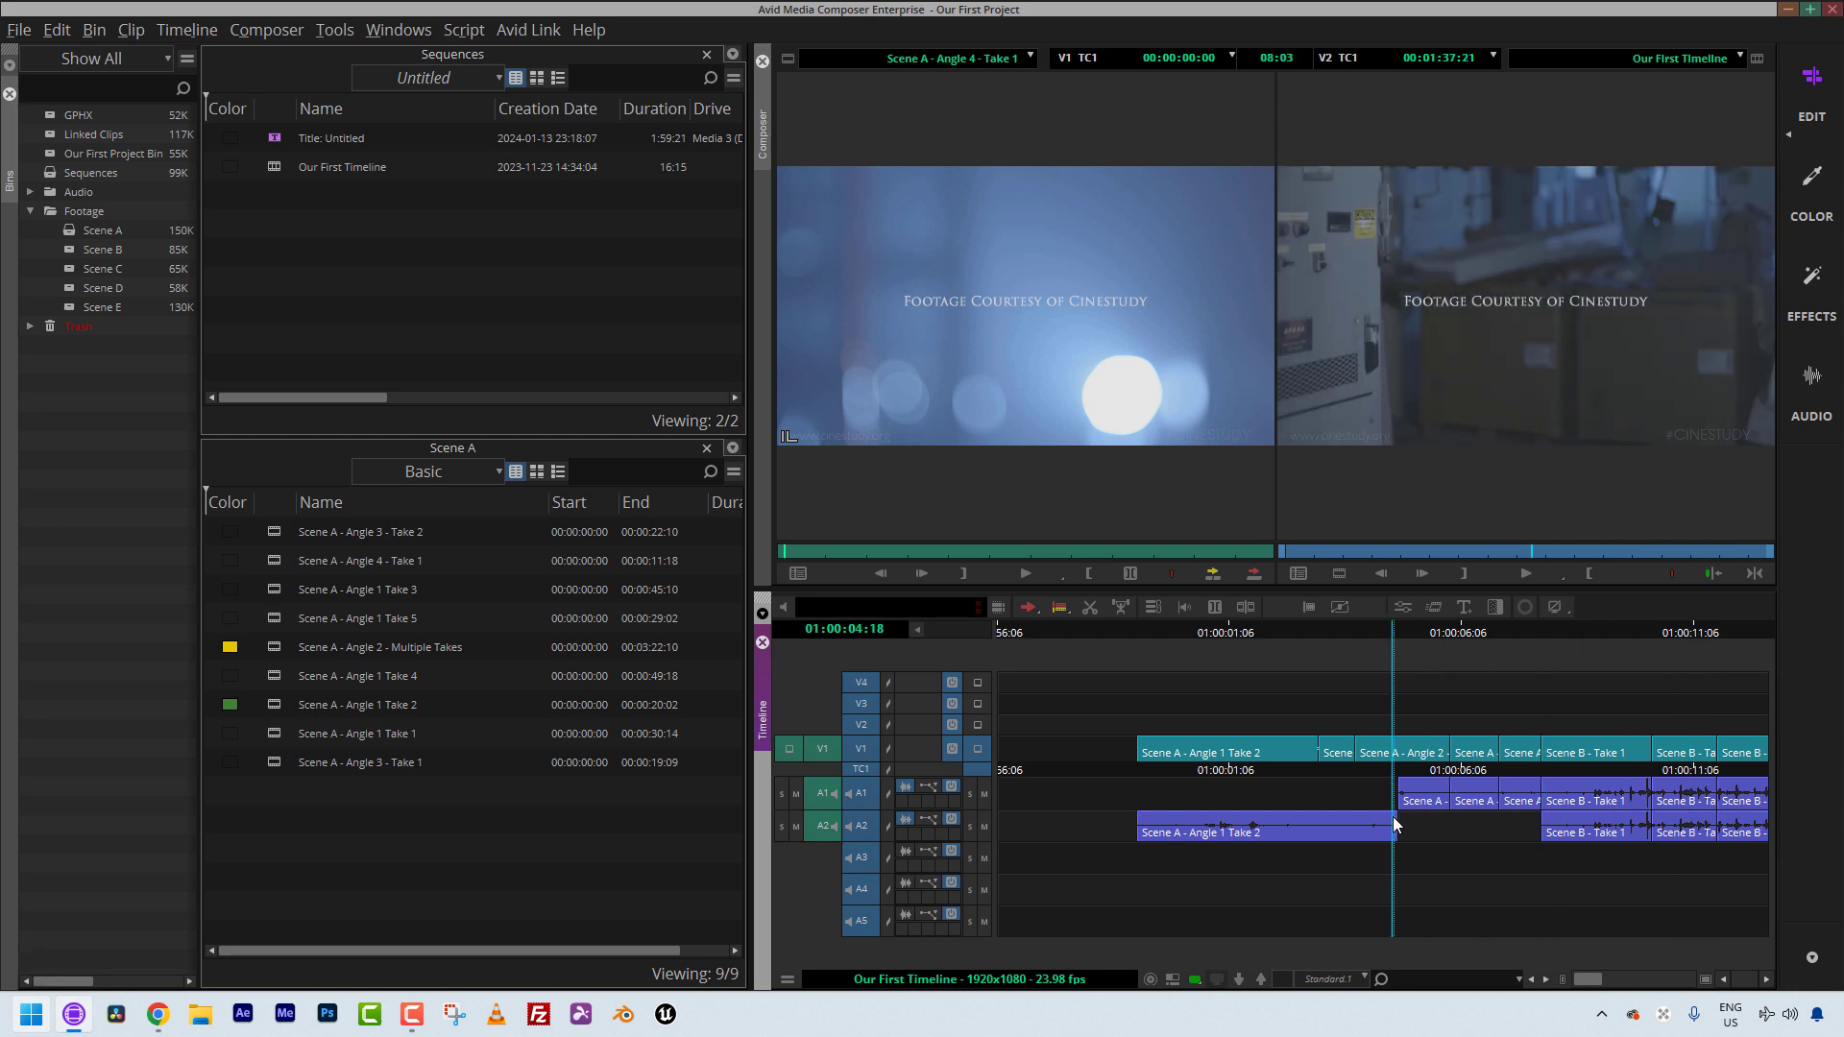
{"action": "left_click", "coordinate": [1173, 823]}
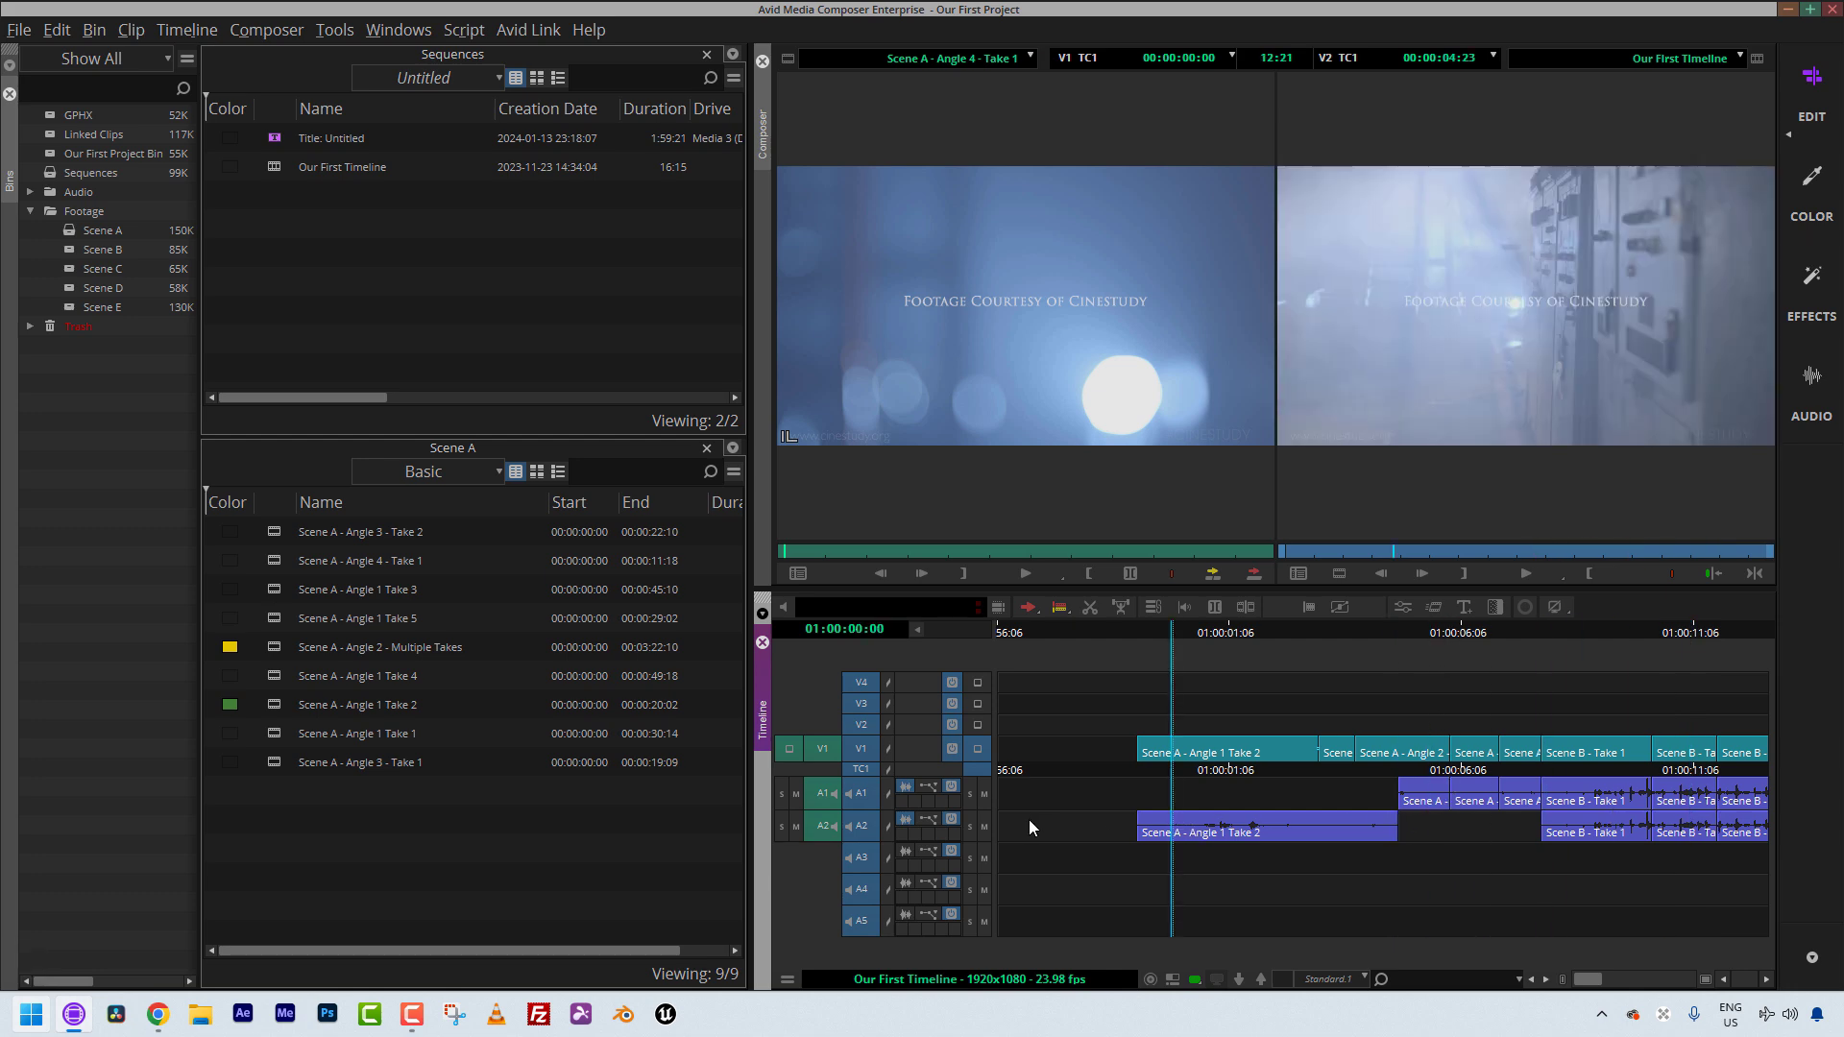
Move the TC1 timecode track below audio track A5, at the very bottom of the track stack.
{"action": "left_click_drag", "start_coordinate": [862, 787], "coordinate": [864, 946]}
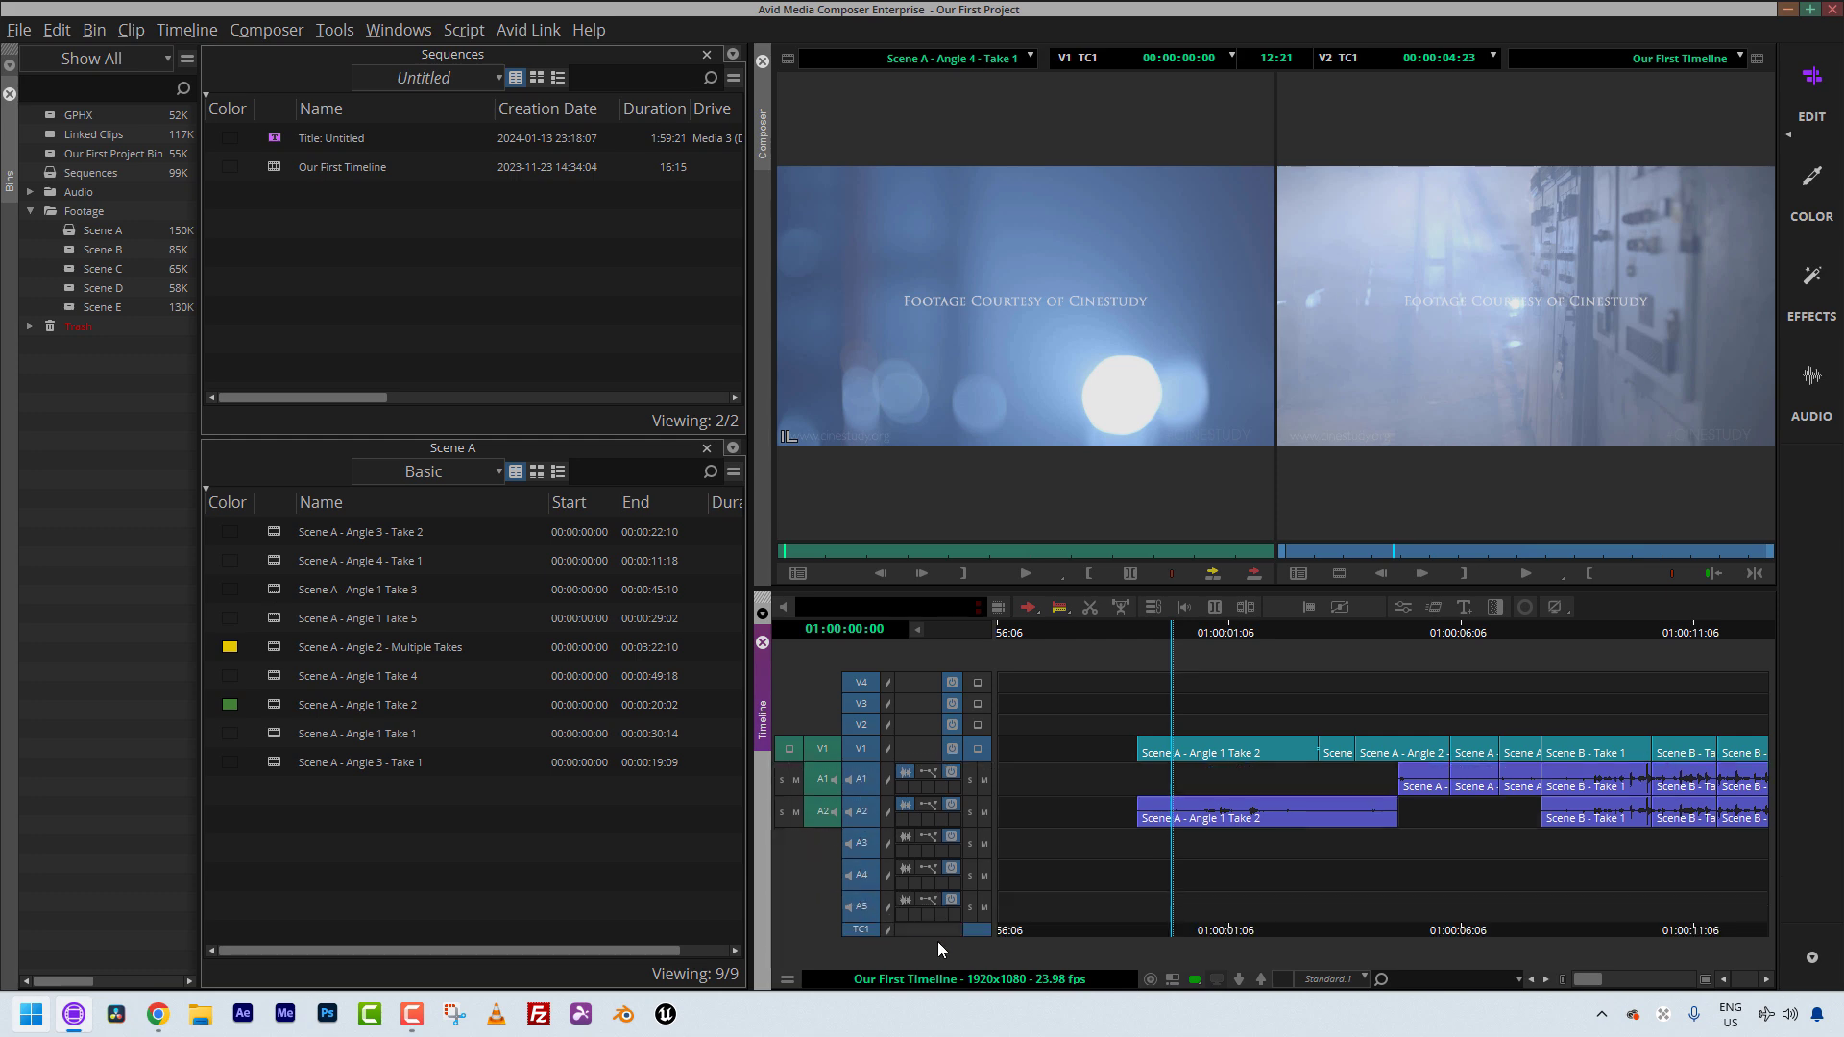
{"action": "left_click", "coordinate": [1246, 839]}
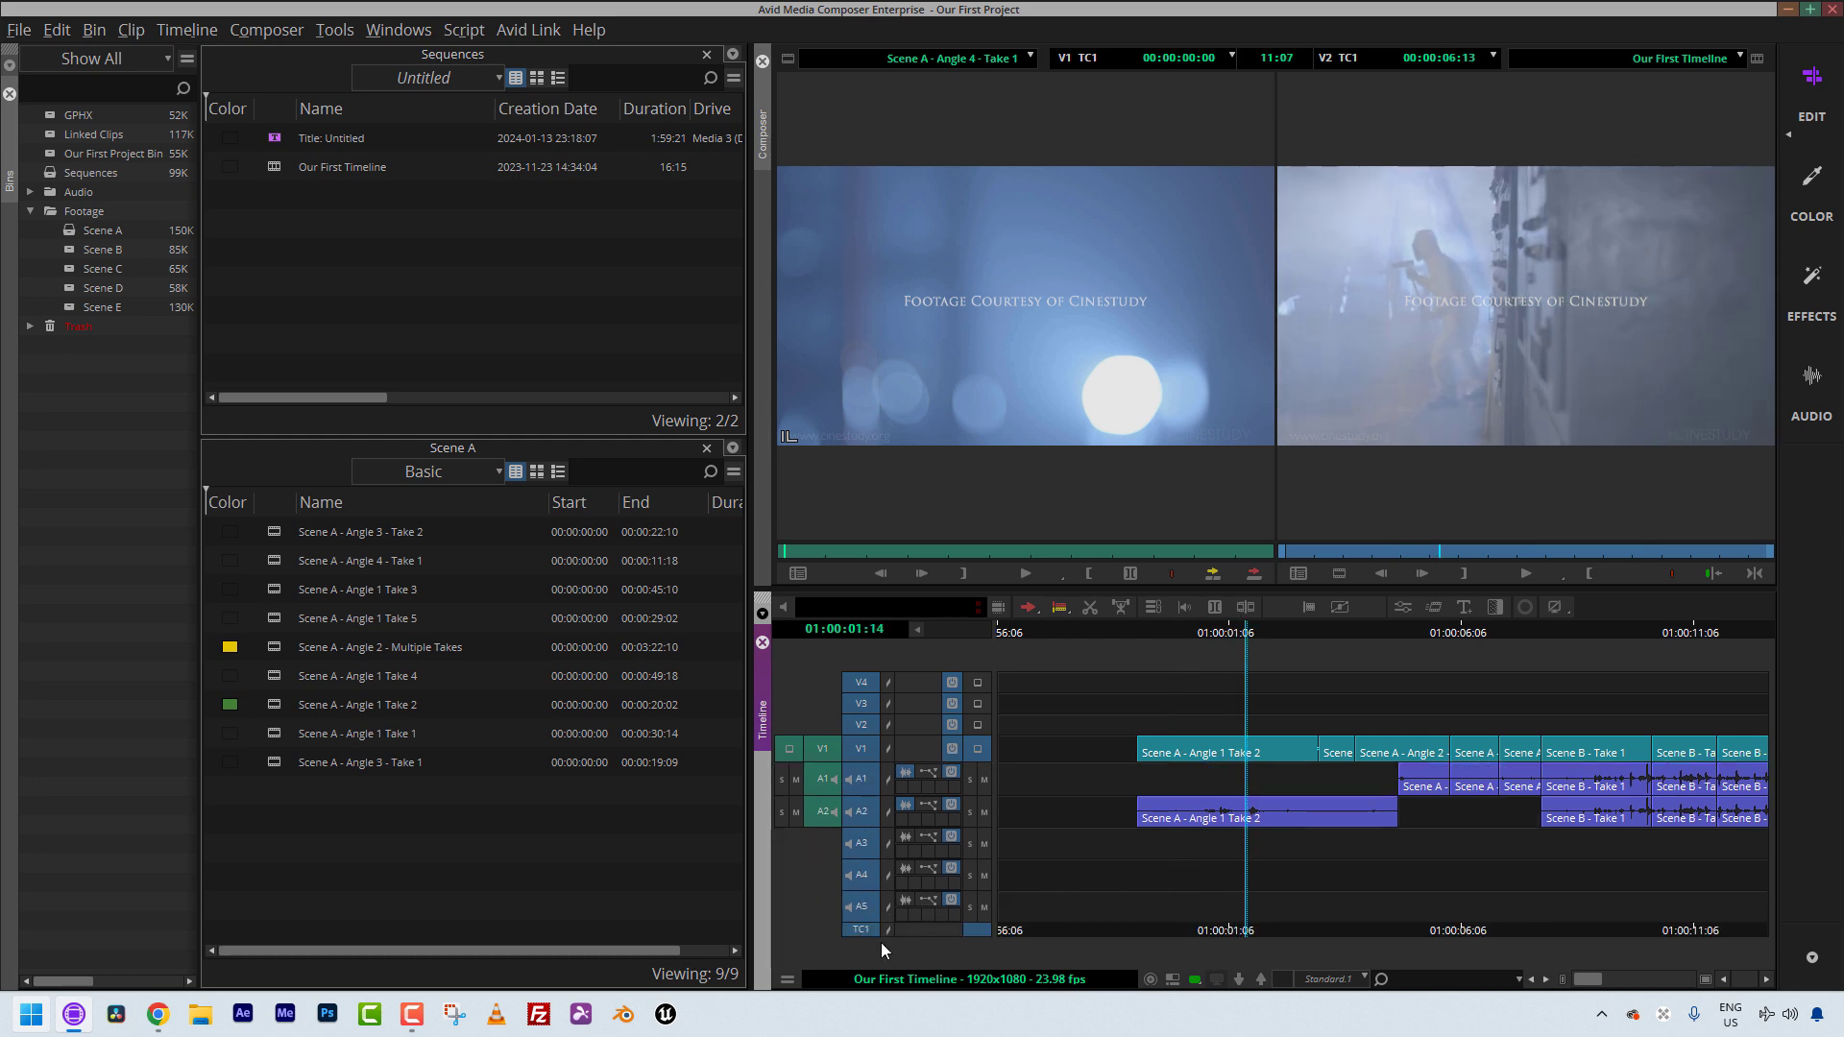
Deselect all record-side tracks, from V4 down to TC1.
{"action": "left_click_drag", "start_coordinate": [864, 933], "coordinate": [882, 606]}
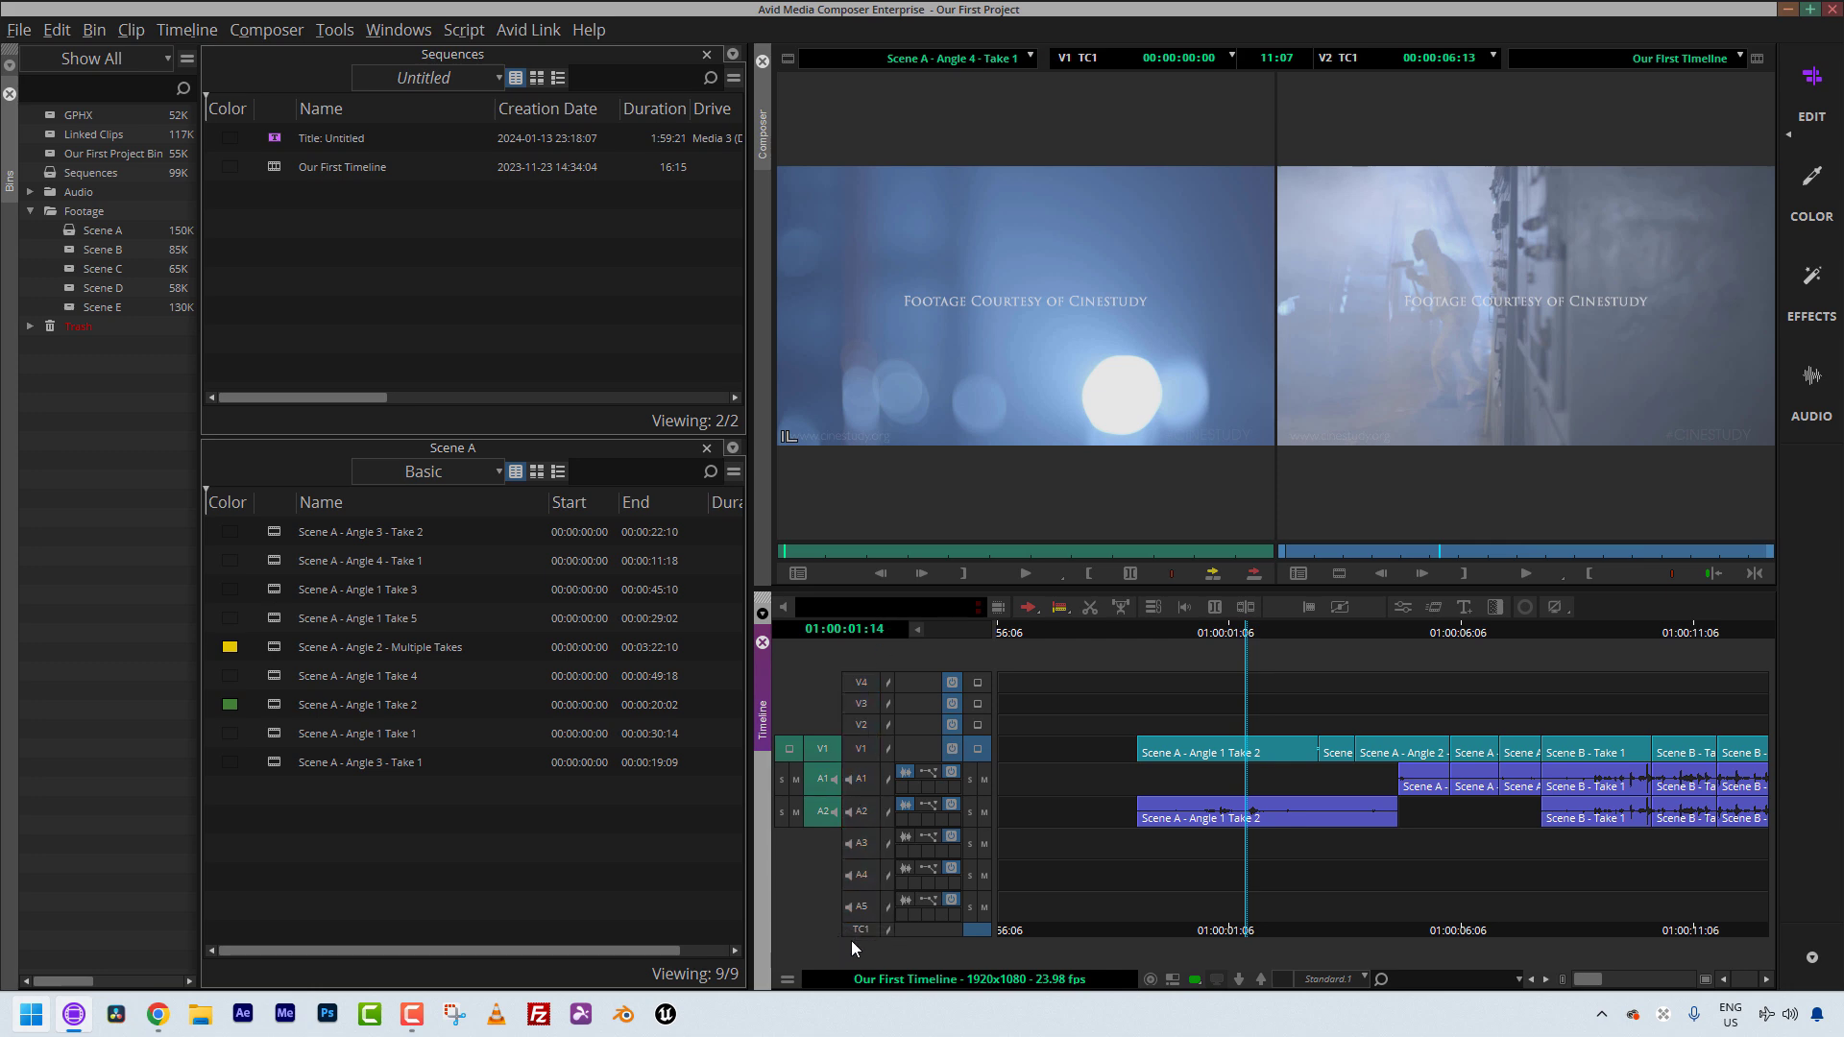
{"action": "left_click_drag", "start_coordinate": [1129, 919], "coordinate": [1428, 893]}
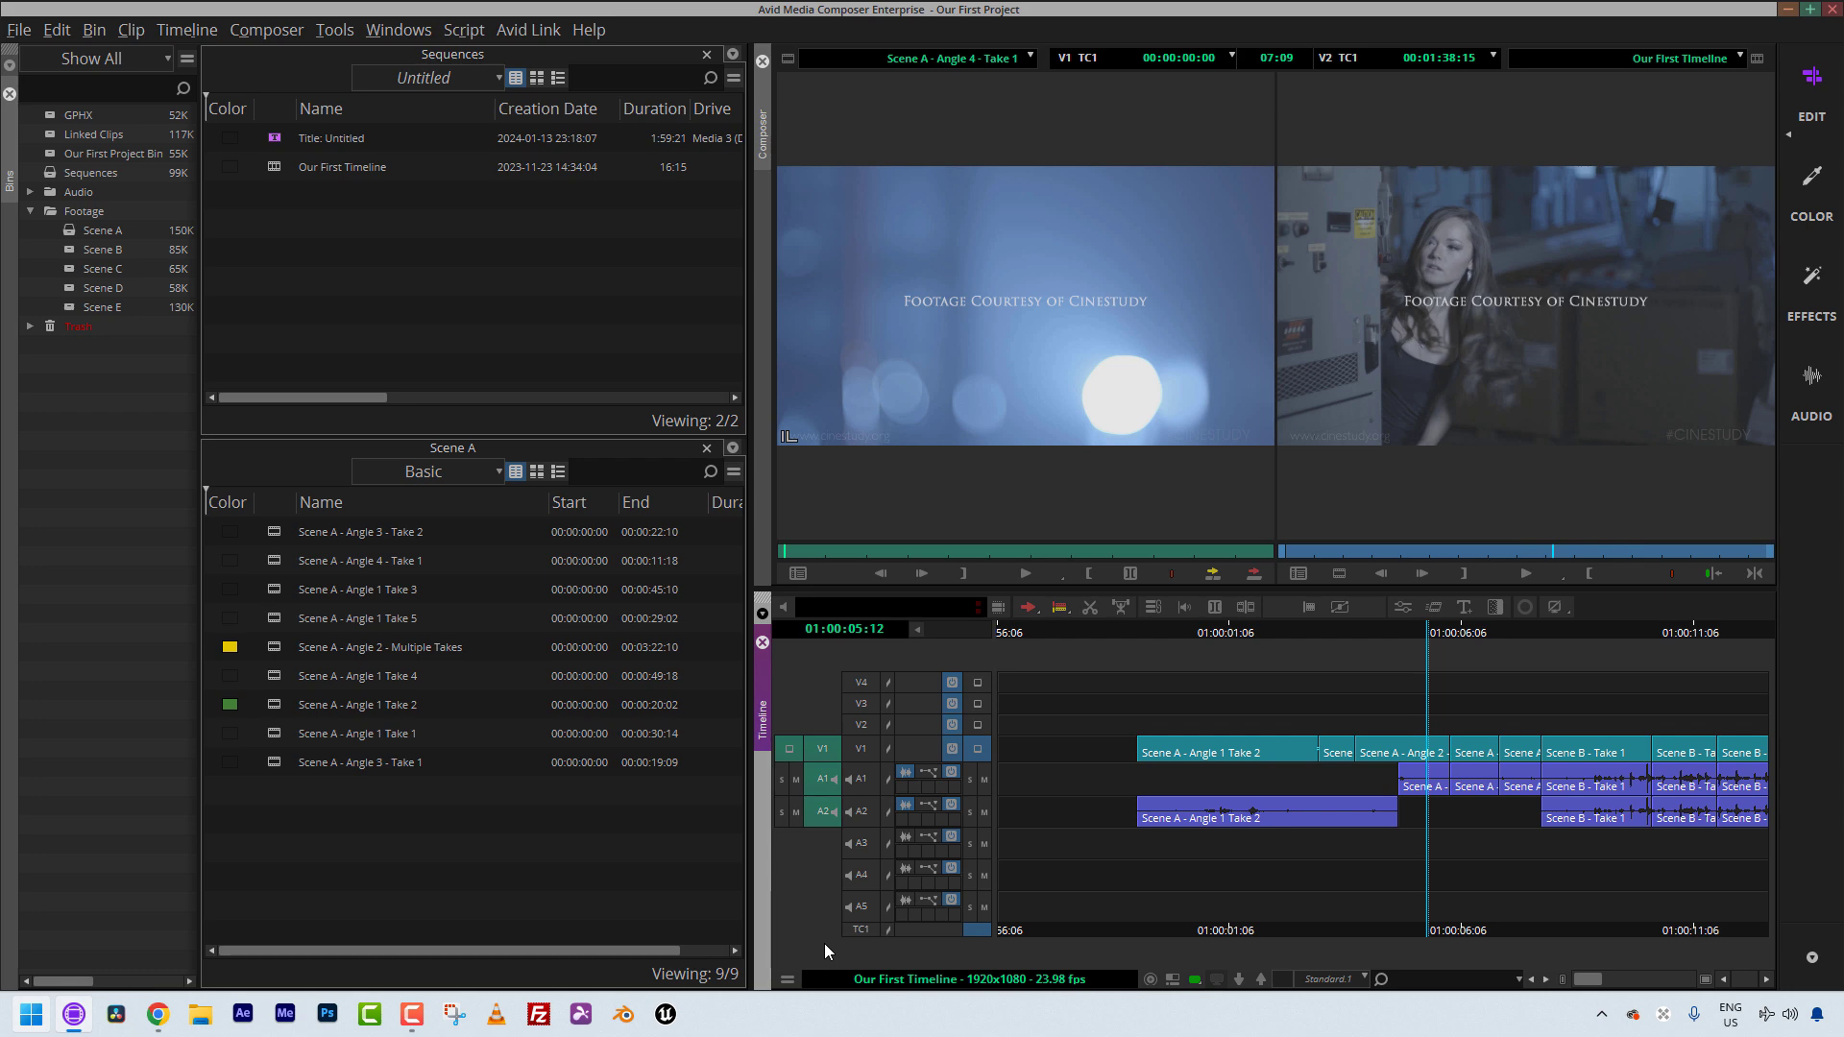
Examine the list of tracks that can be shown or hidden in the timeline, leaving it unchanged.
{"action": "left_click", "coordinate": [789, 981]}
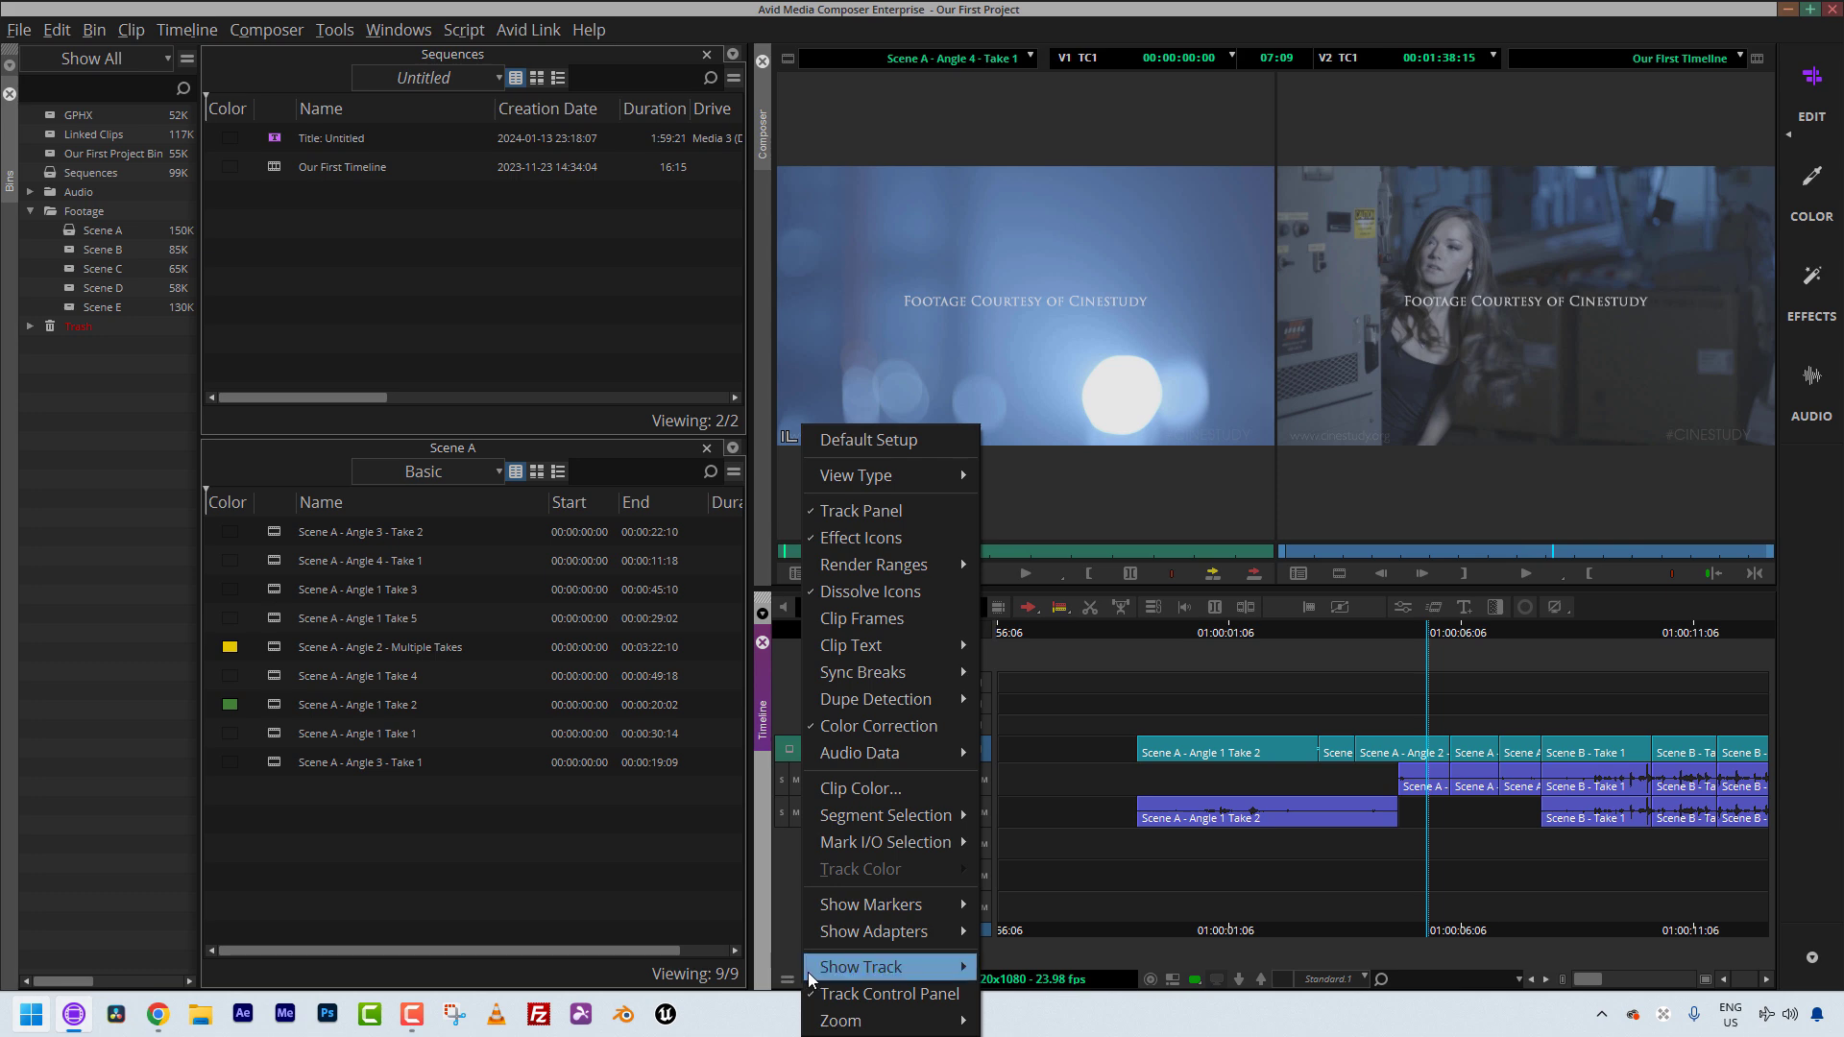
{"action": "mouse_move", "coordinate": [821, 964]}
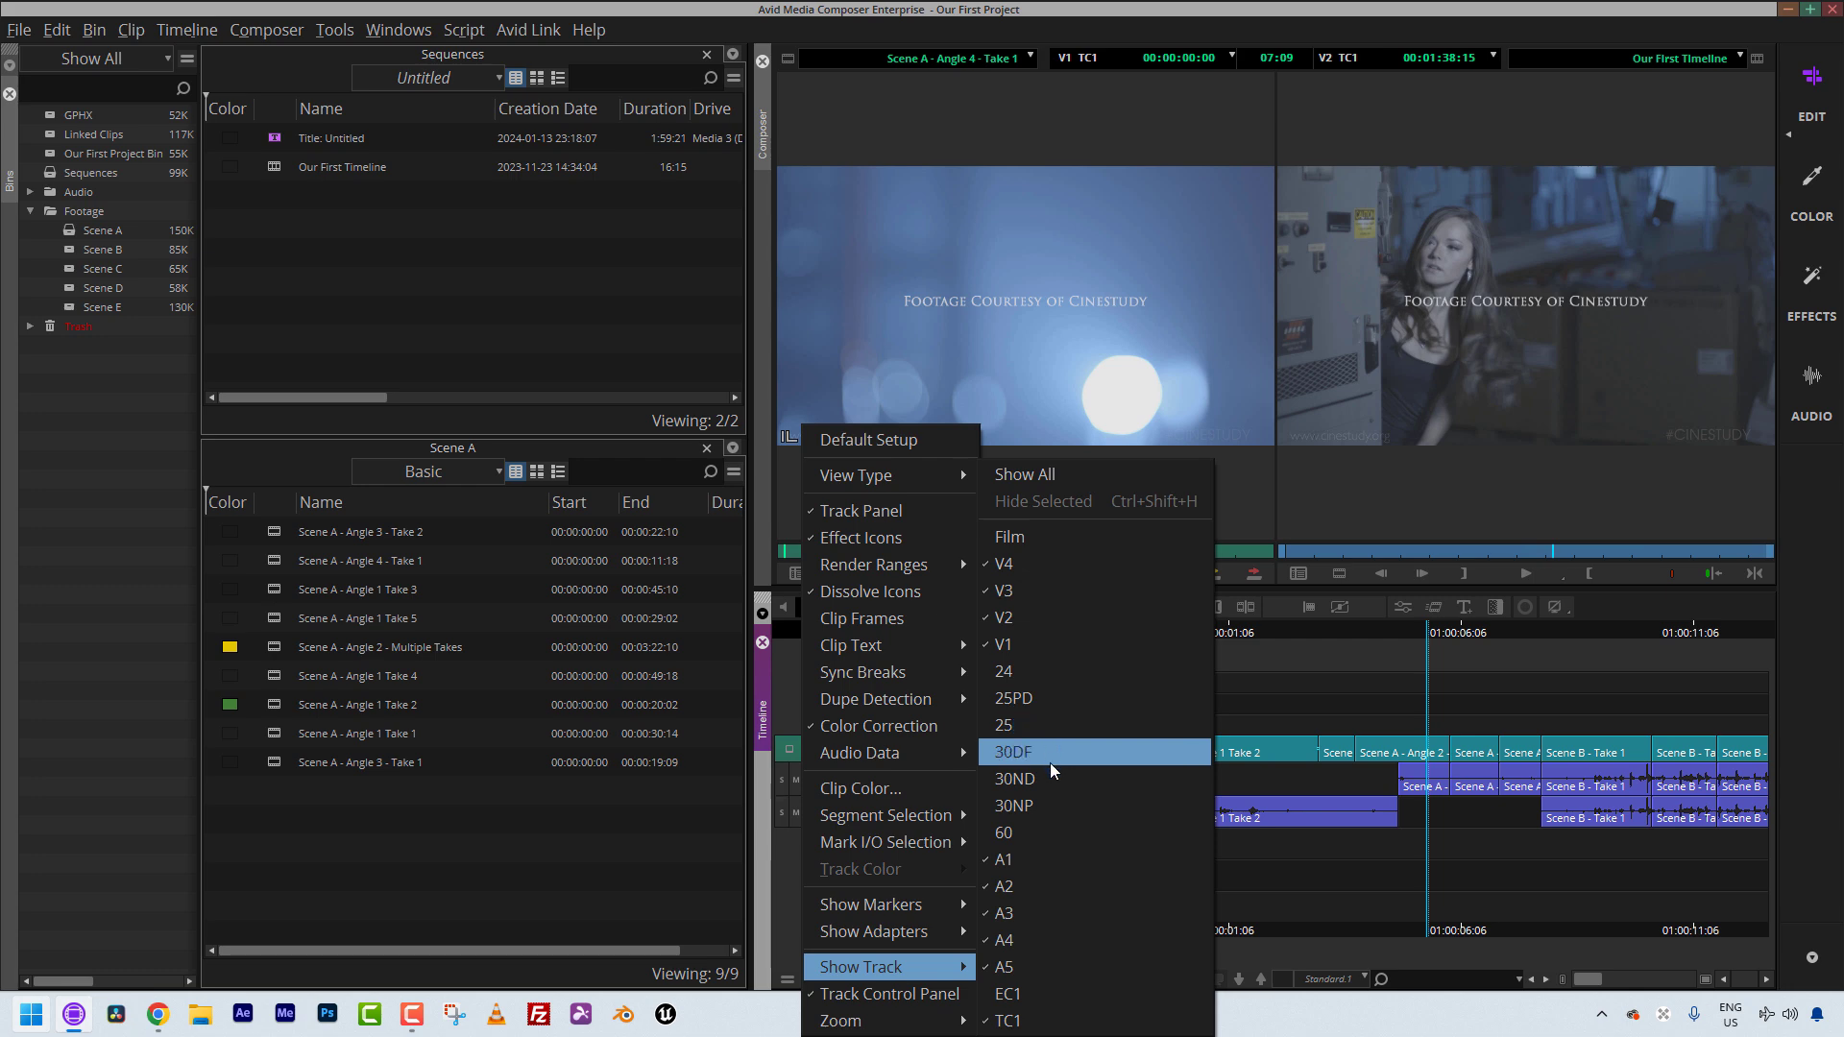
{"action": "left_click", "coordinate": [1473, 337]}
{"action": "left_click_drag", "start_coordinate": [1245, 841], "coordinate": [1334, 843]}
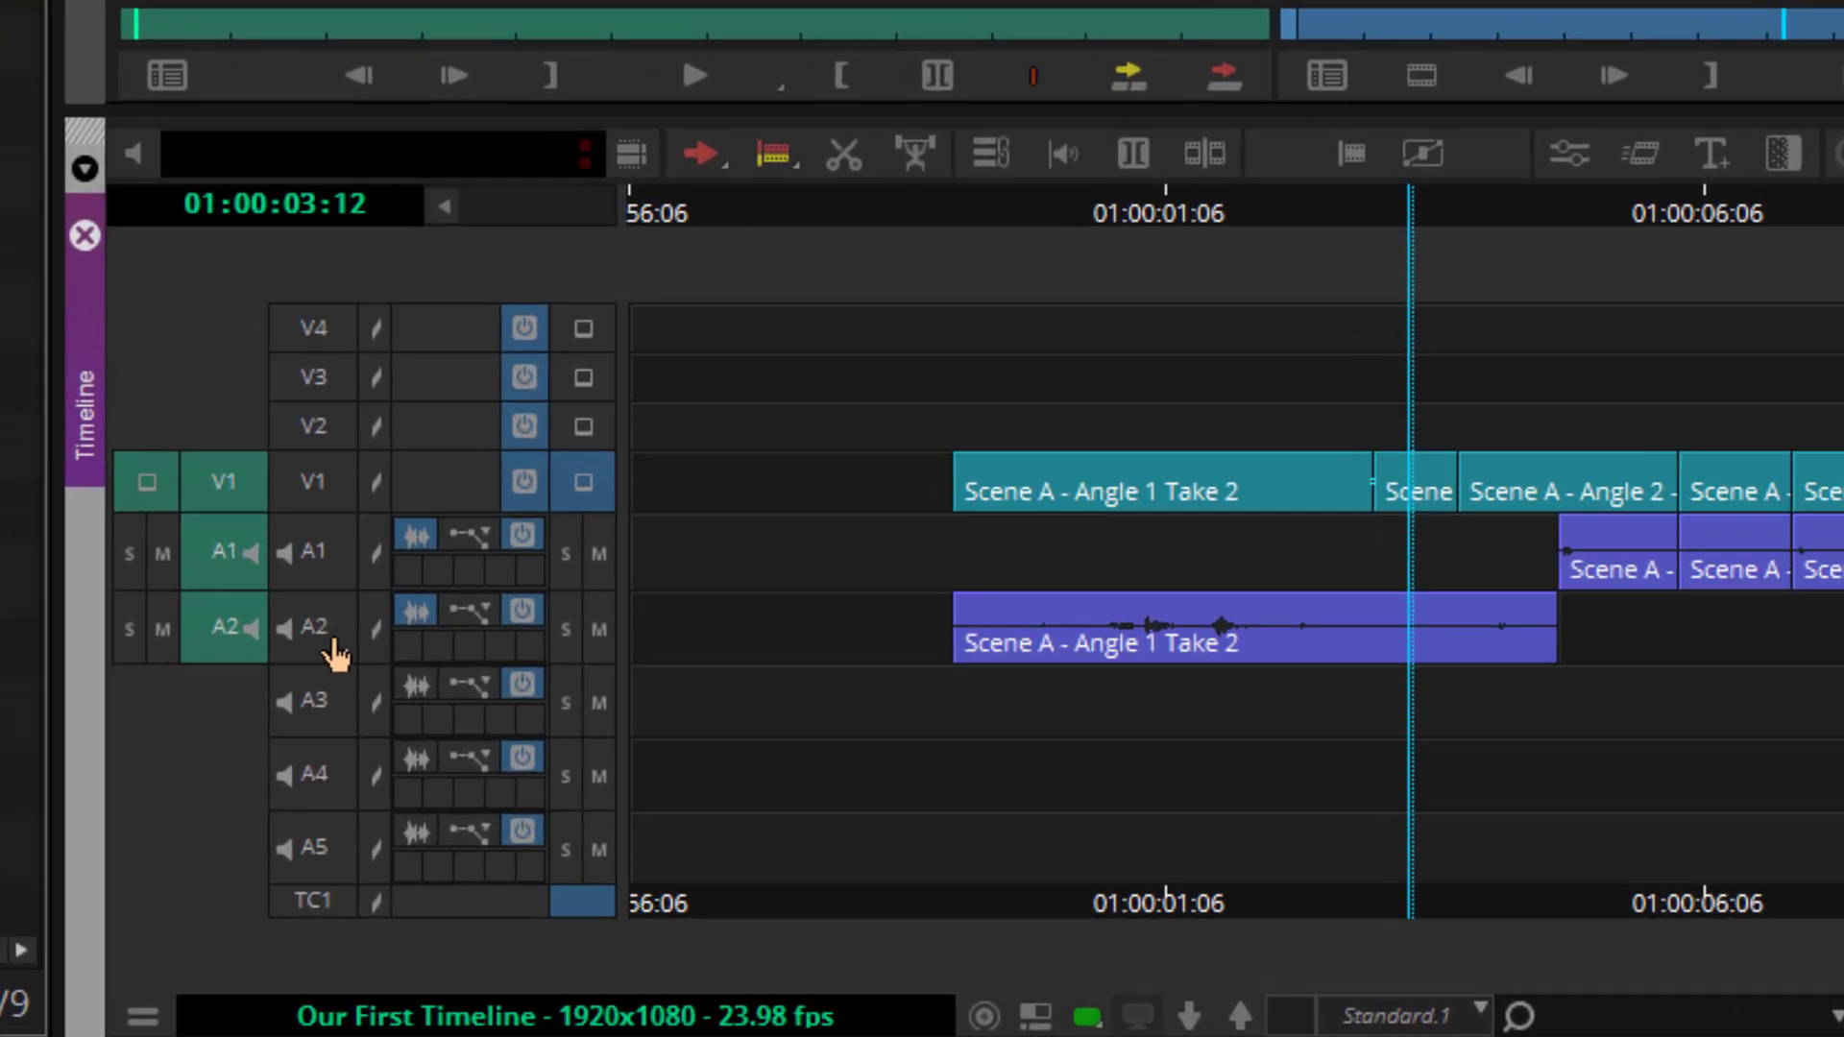
Reorder the audio tracks to A1, A3, A5, A2 and place A4 above V1.
{"action": "left_click_drag", "start_coordinate": [336, 655], "coordinate": [321, 700]}
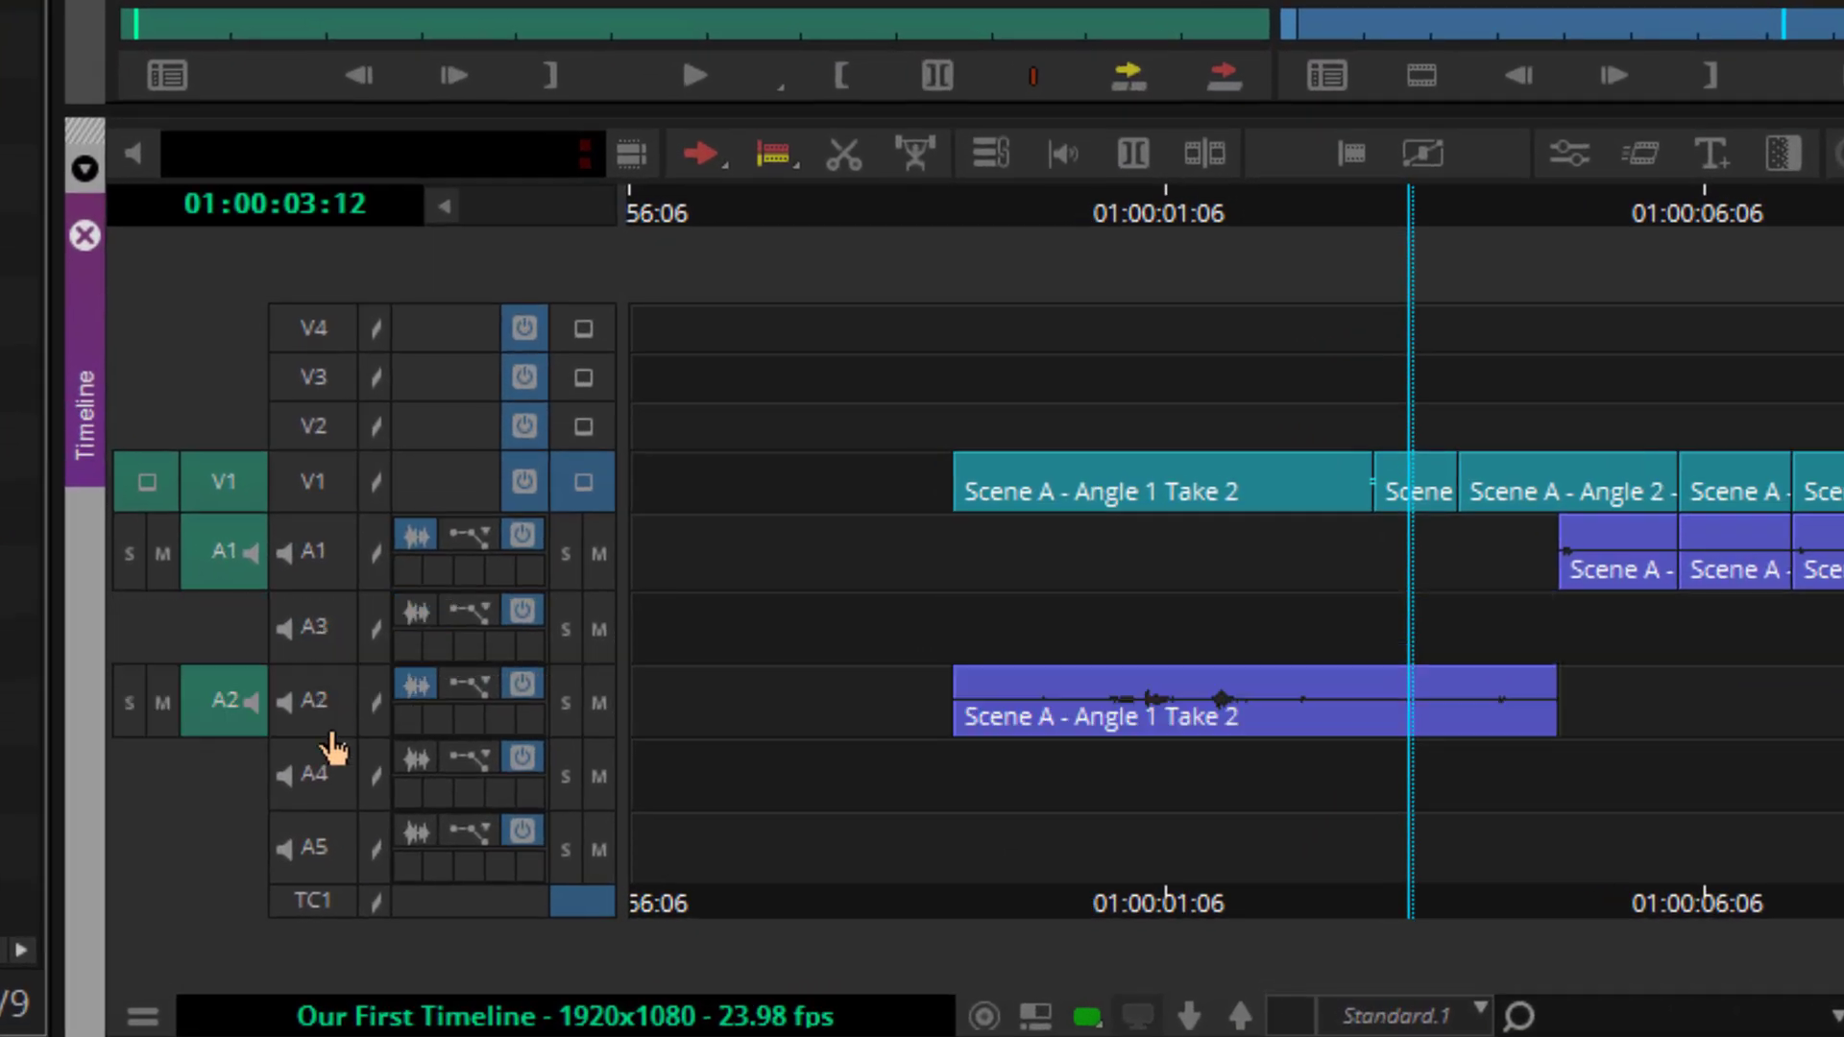
{"action": "left_click_drag", "start_coordinate": [331, 818], "coordinate": [355, 620]}
{"action": "left_click_drag", "start_coordinate": [321, 556], "coordinate": [329, 700]}
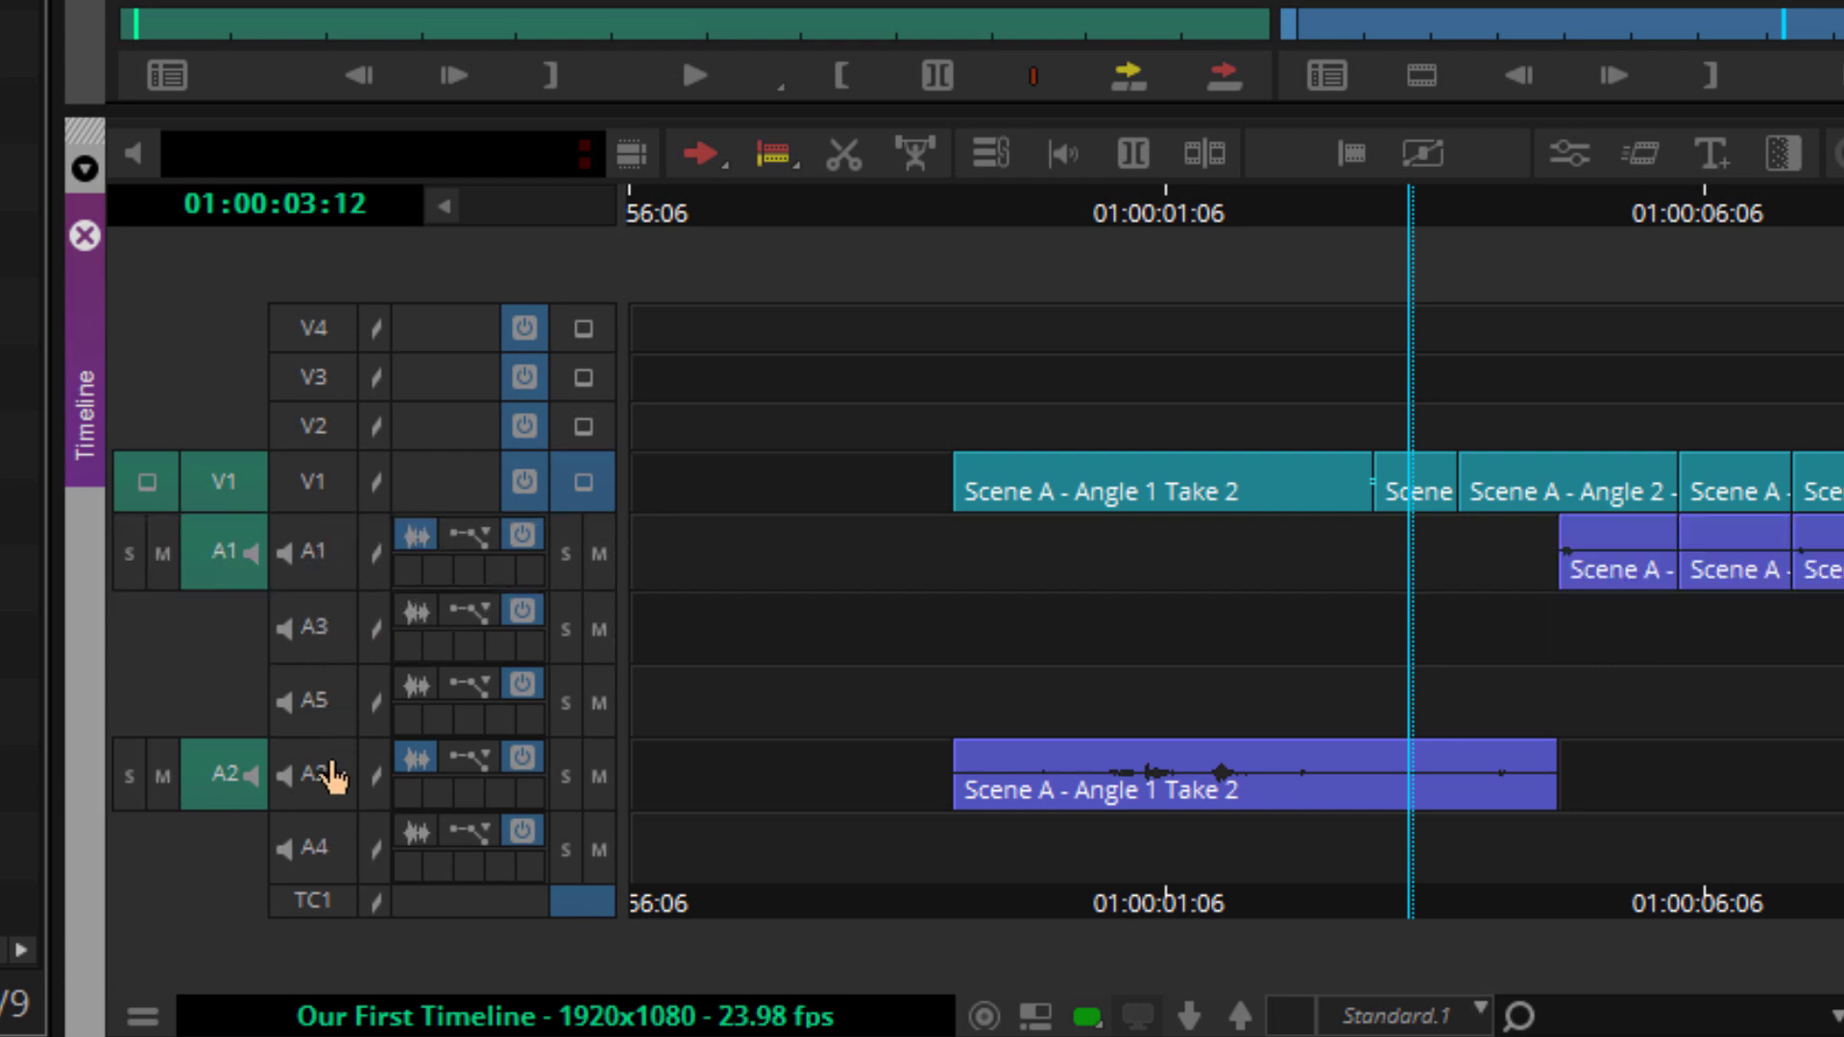
{"action": "left_click_drag", "start_coordinate": [329, 852], "coordinate": [334, 548]}
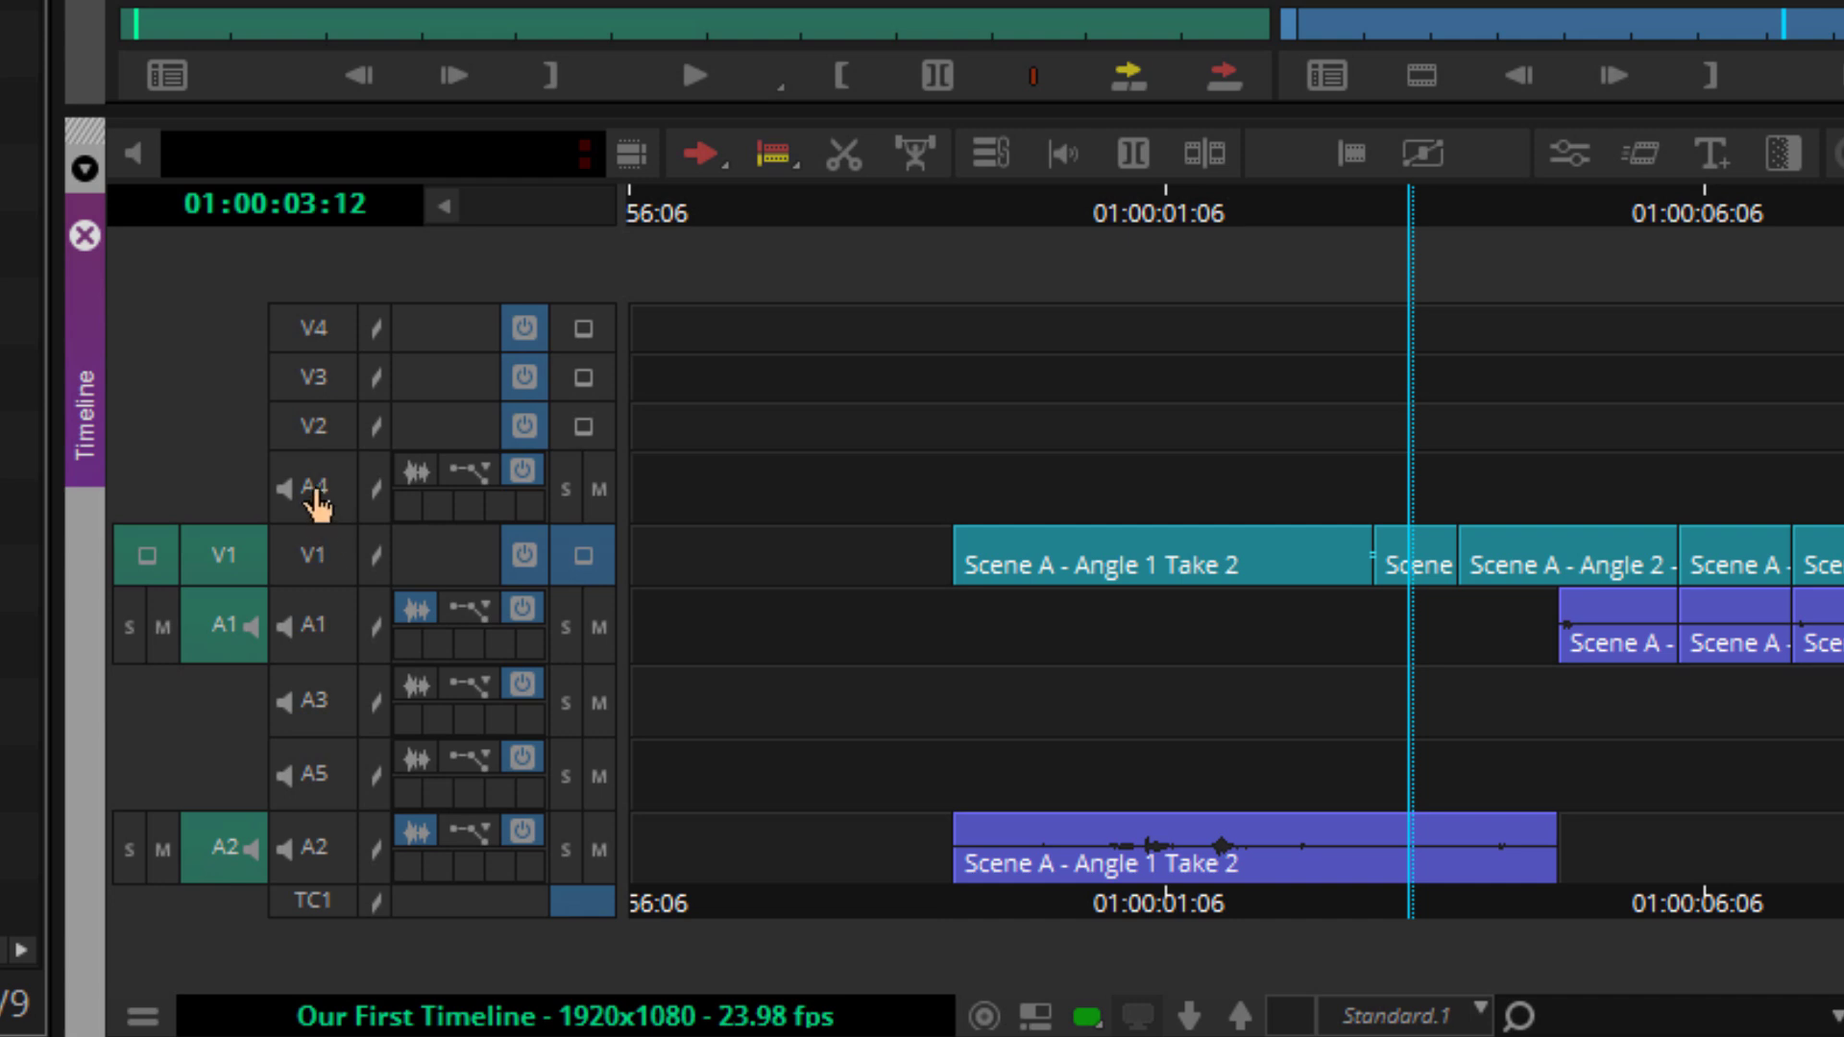
Return the audio tracks to numerical order, A1 to A5, below V1.
{"action": "left_click_drag", "start_coordinate": [323, 499], "coordinate": [346, 749]}
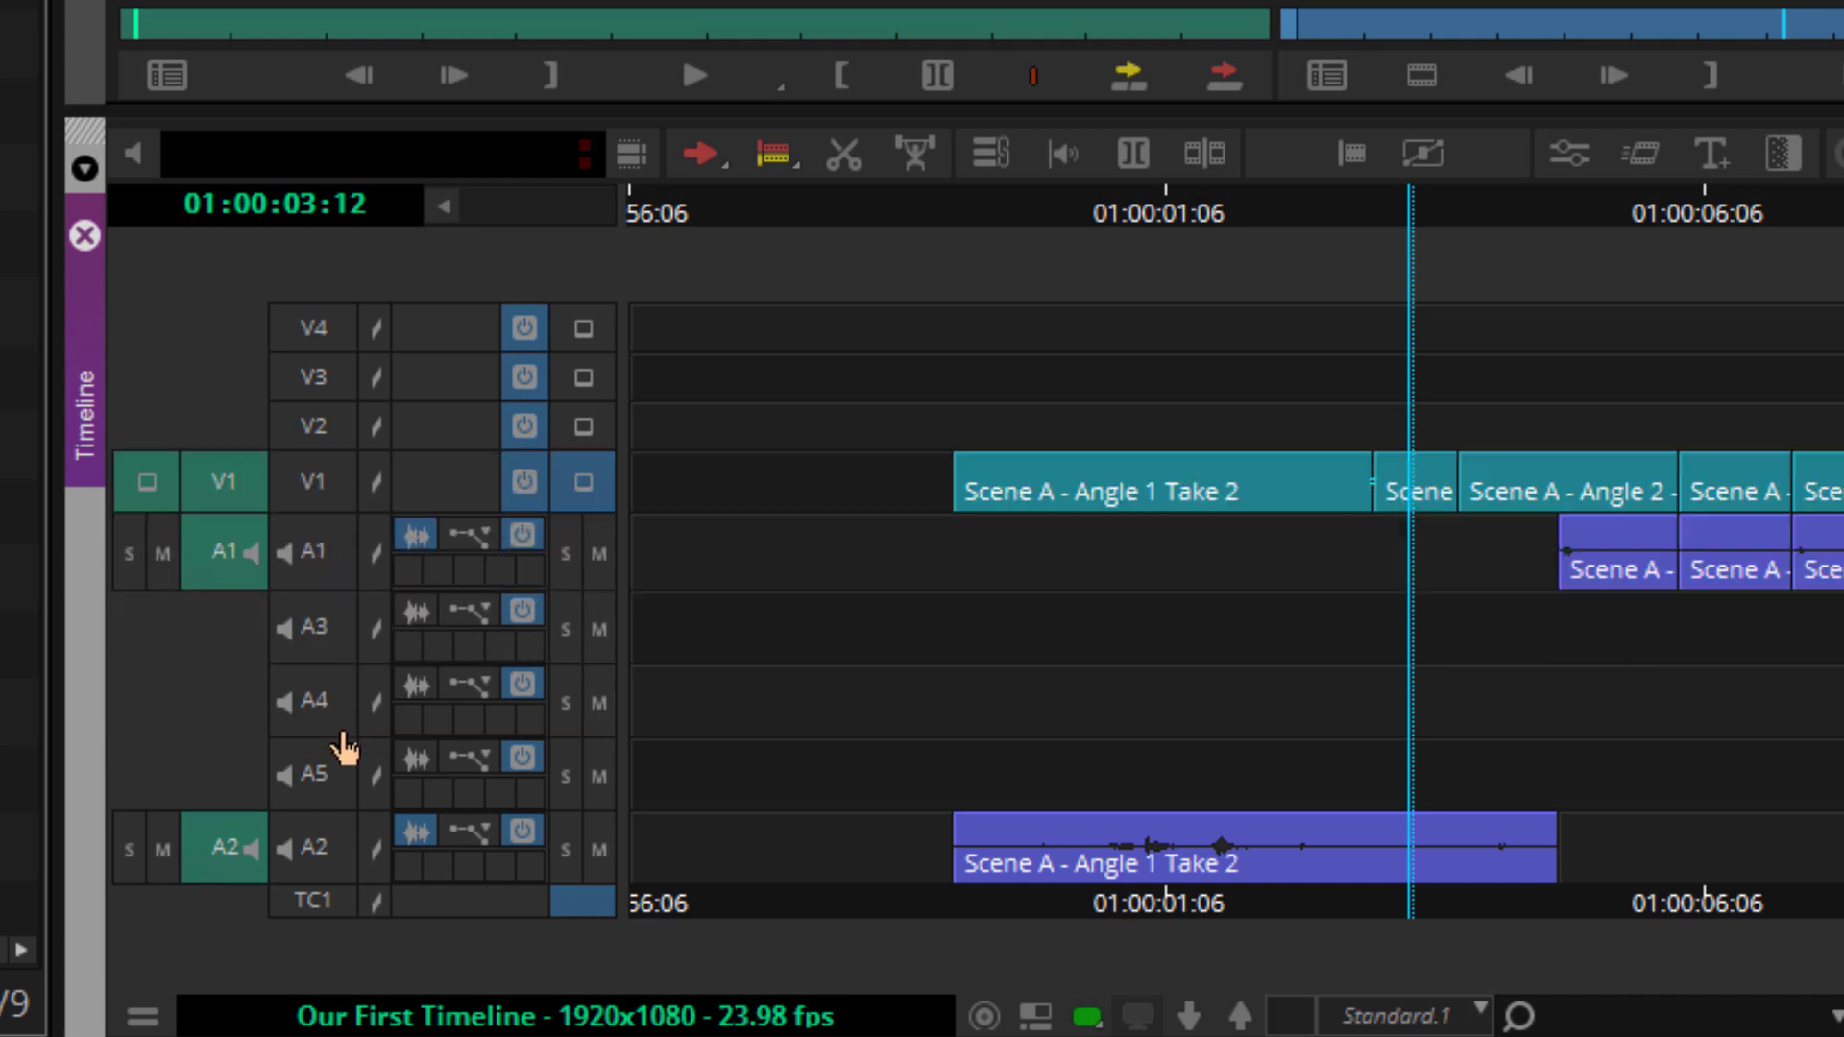
{"action": "left_click_drag", "start_coordinate": [324, 859], "coordinate": [329, 542]}
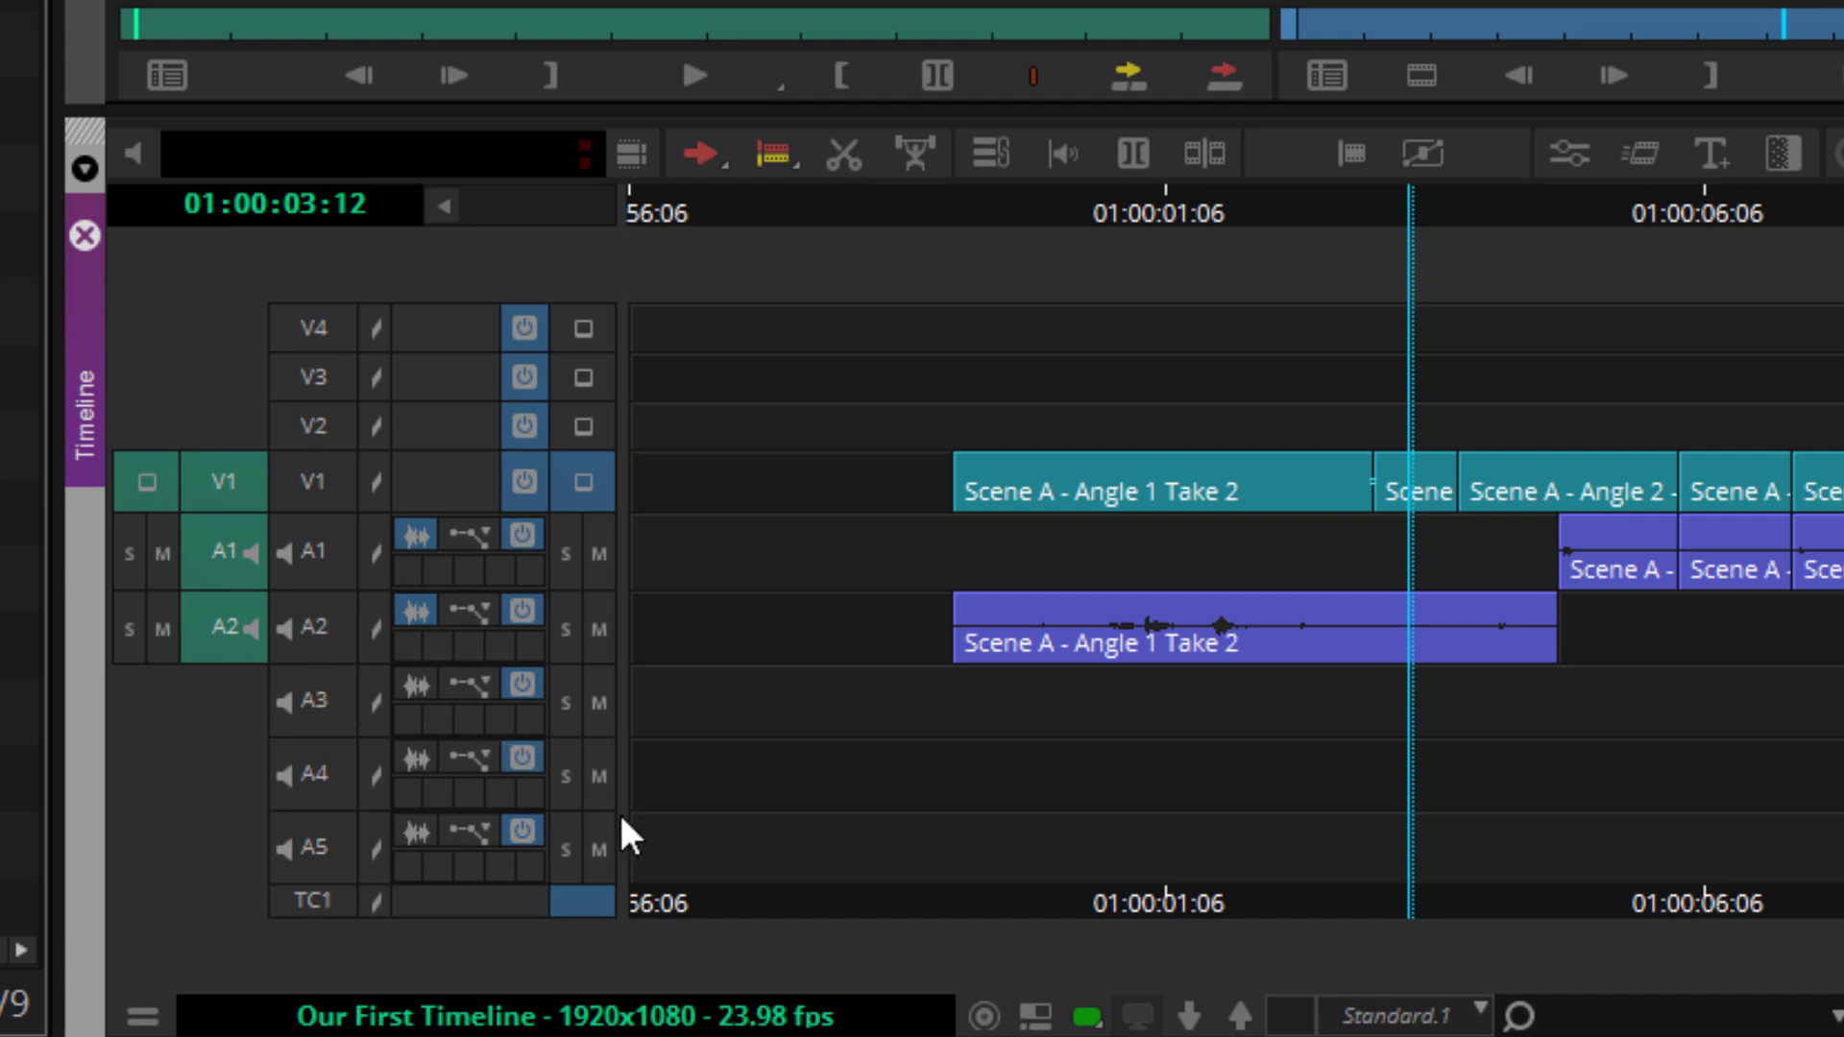
{"action": "left_click_drag", "start_coordinate": [941, 641], "coordinate": [1565, 662]}
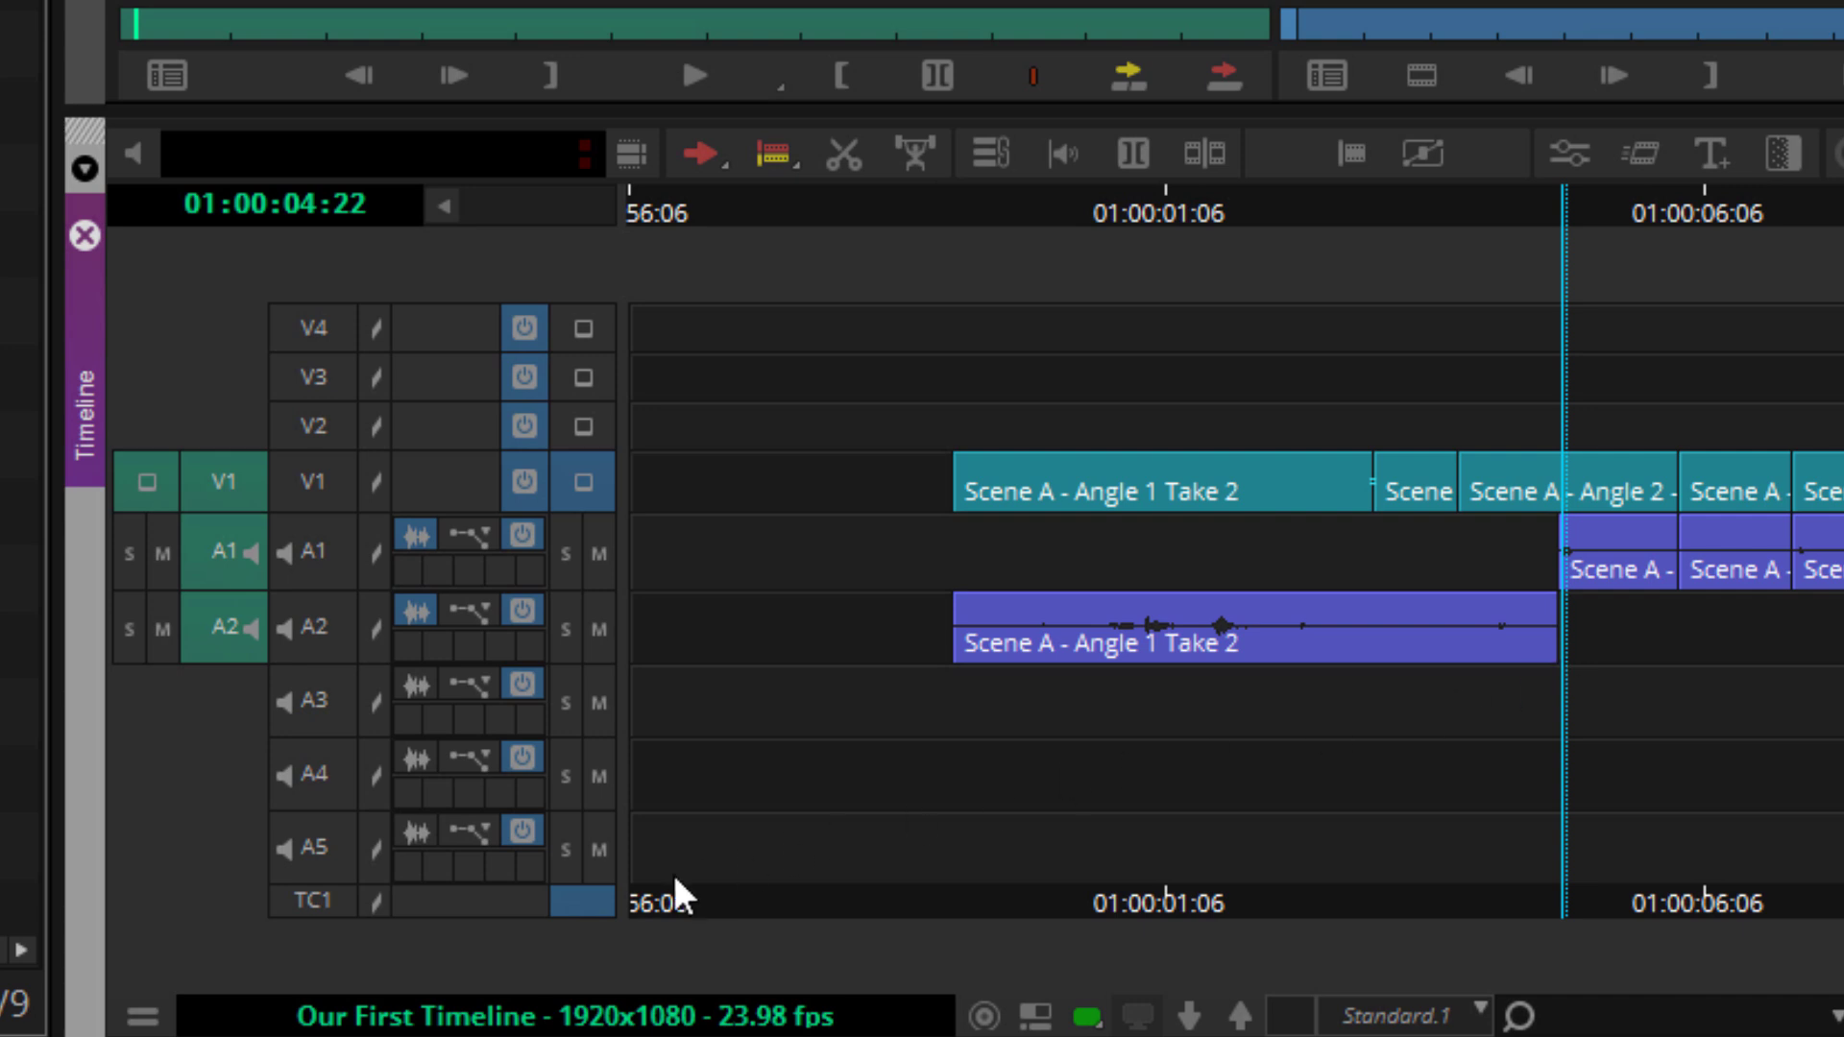
Move the TC1 timecode track between V1 and A1, and scrub the playhead along it to 01:00:00:06.
{"action": "left_click_drag", "start_coordinate": [326, 914], "coordinate": [341, 557]}
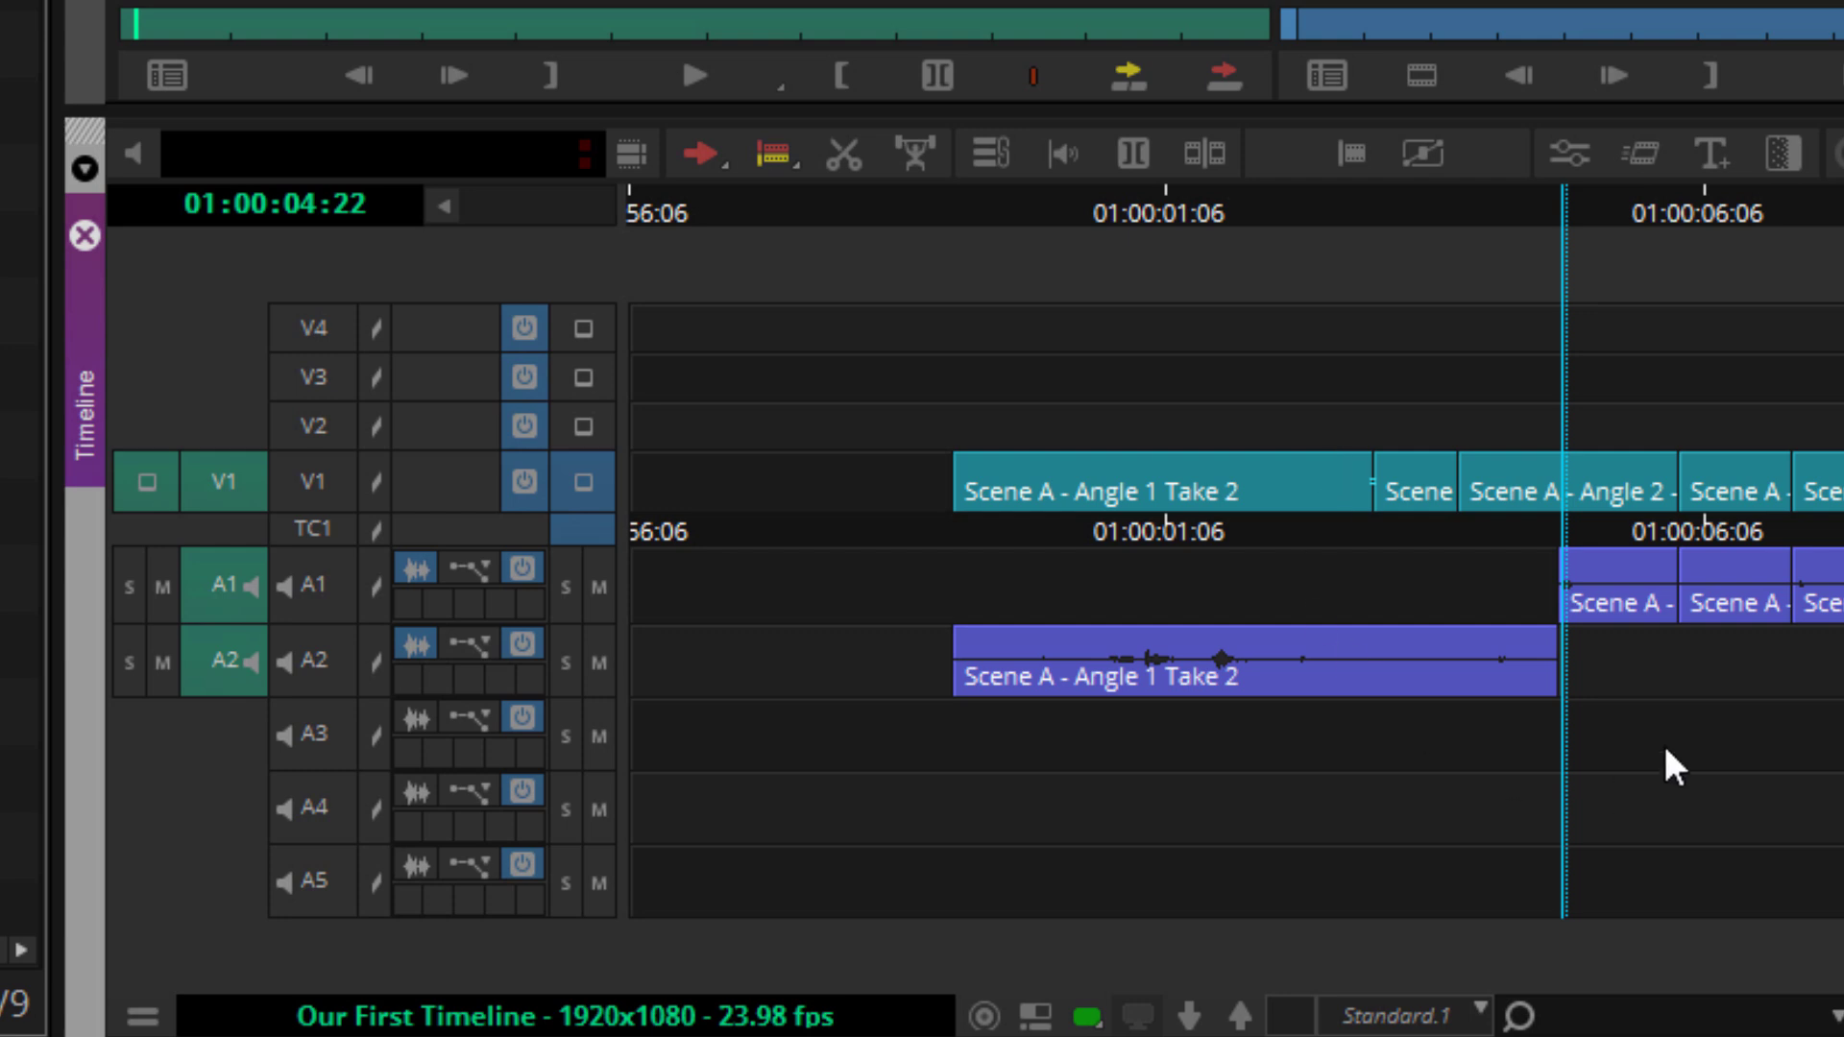
{"action": "left_click_drag", "start_coordinate": [1165, 534], "coordinate": [1370, 567]}
{"action": "left_click_drag", "start_coordinate": [1552, 538], "coordinate": [1053, 646]}
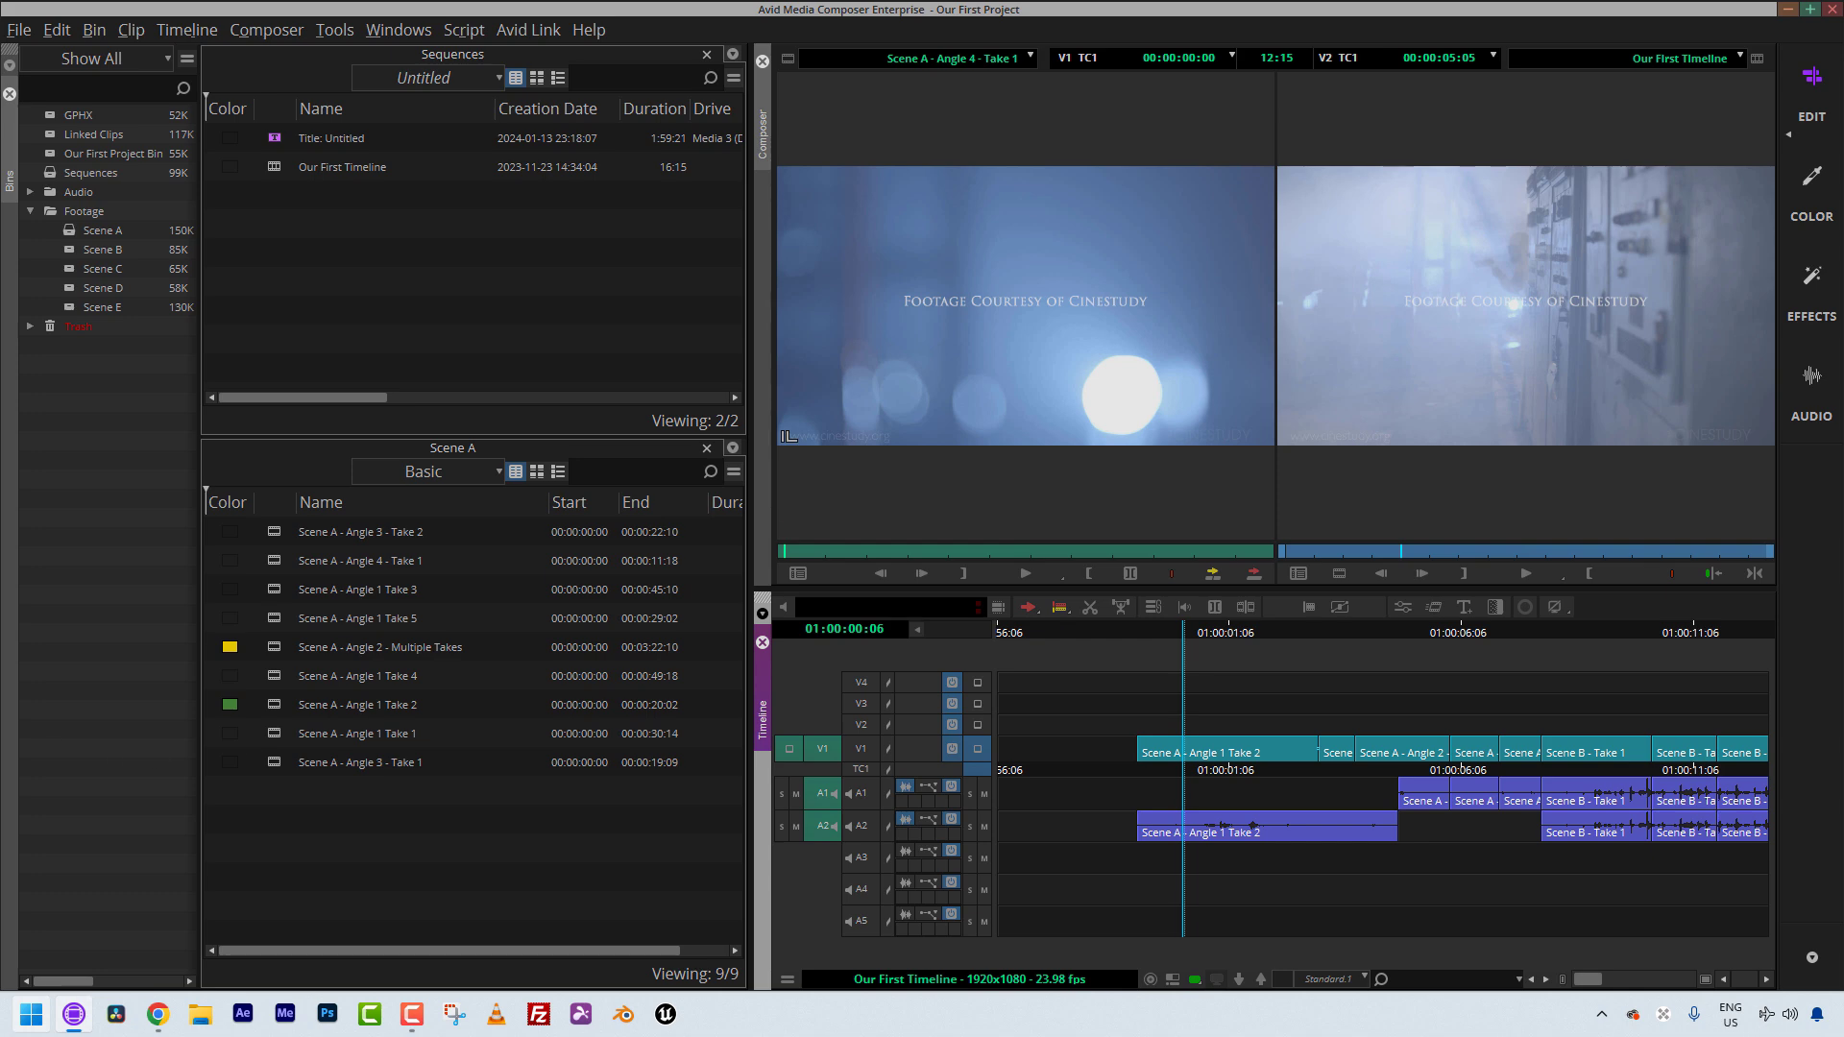
Examine the editing options in the user Timeline settings and close the settings without changing anything.
{"action": "left_click", "coordinate": [1414, 372]}
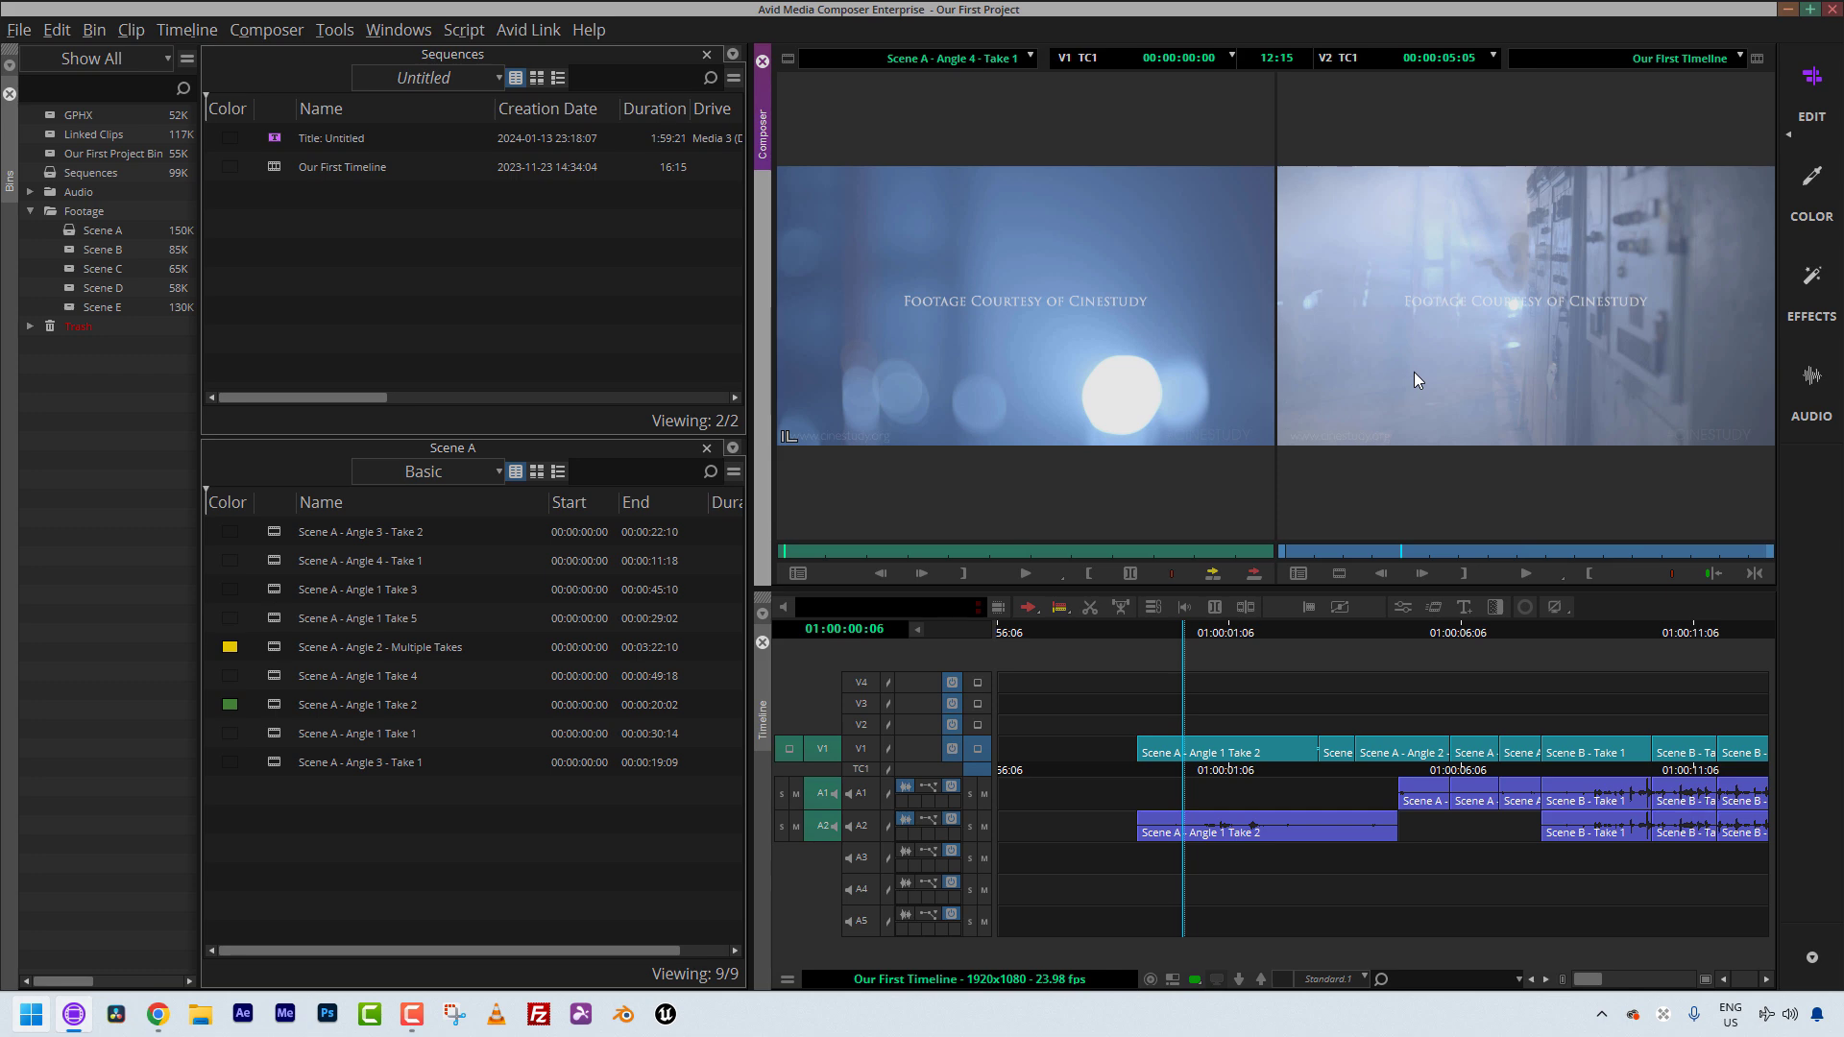
{"action": "key", "text": "ctrl+shift+="}
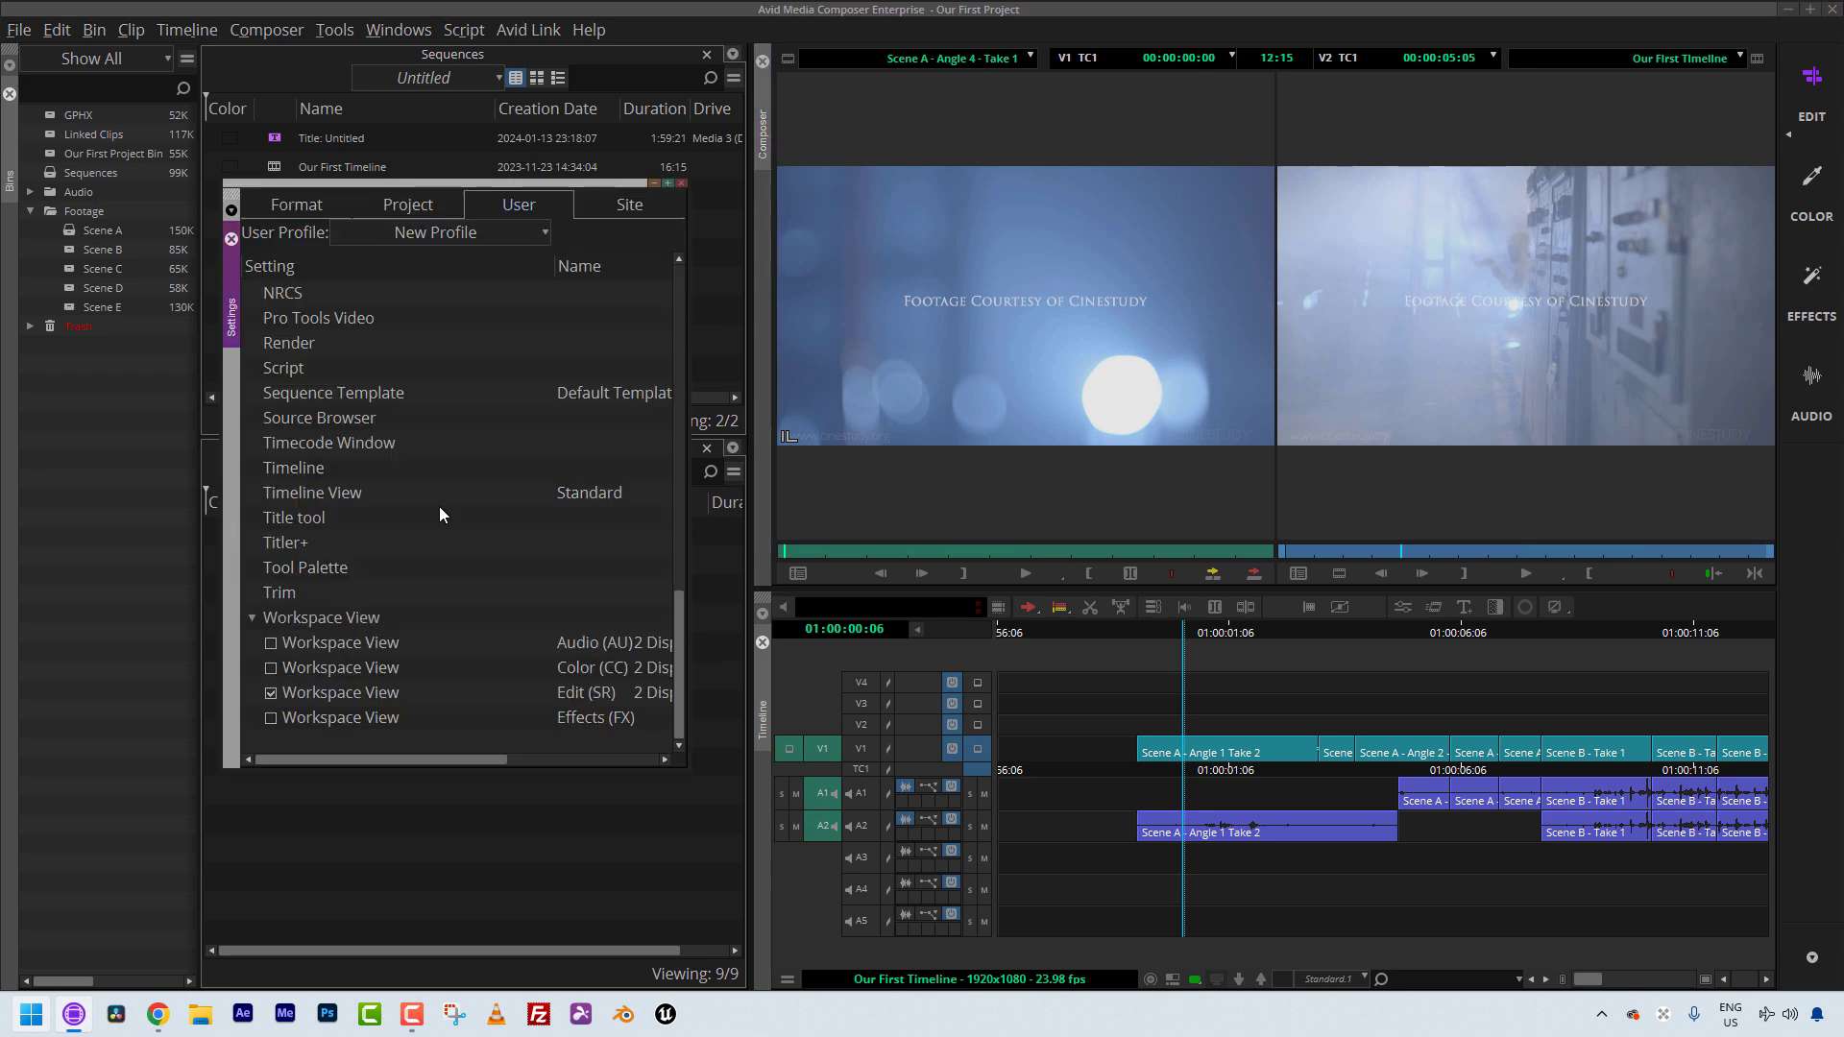
{"action": "double_click", "coordinate": [294, 467]}
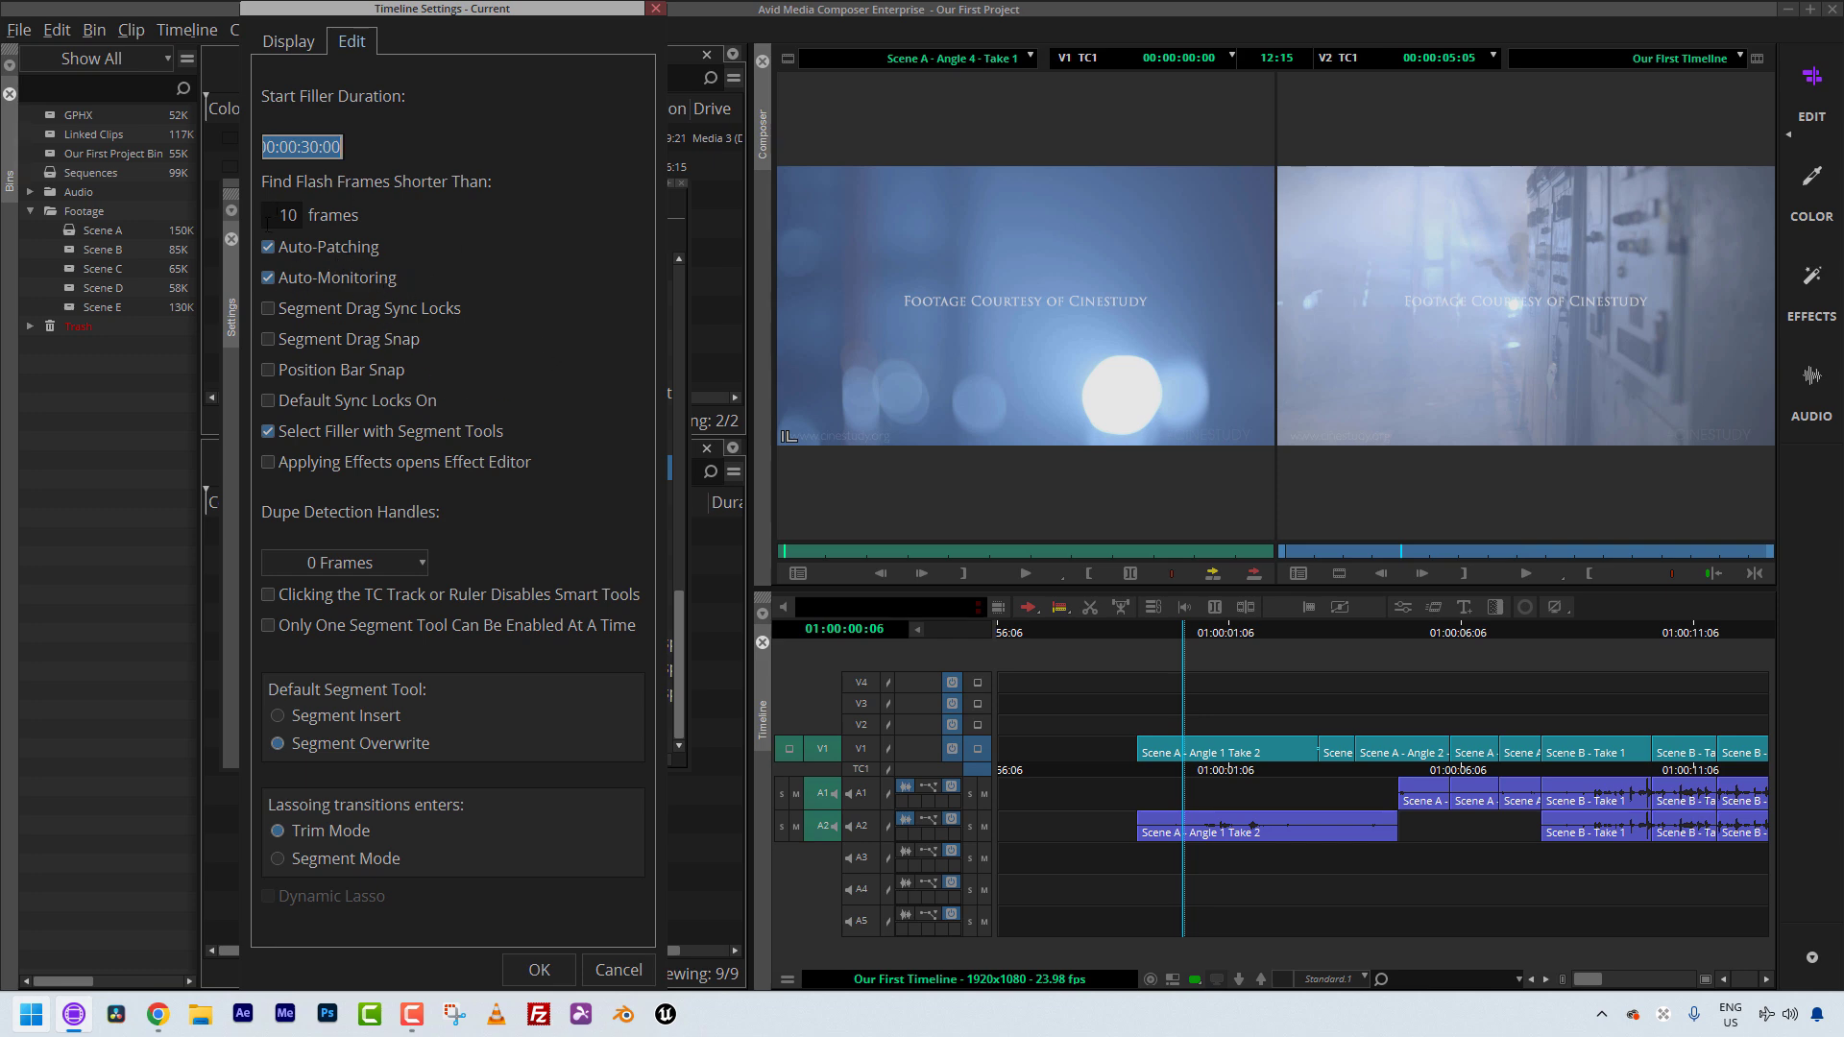
{"action": "left_click", "coordinate": [657, 10]}
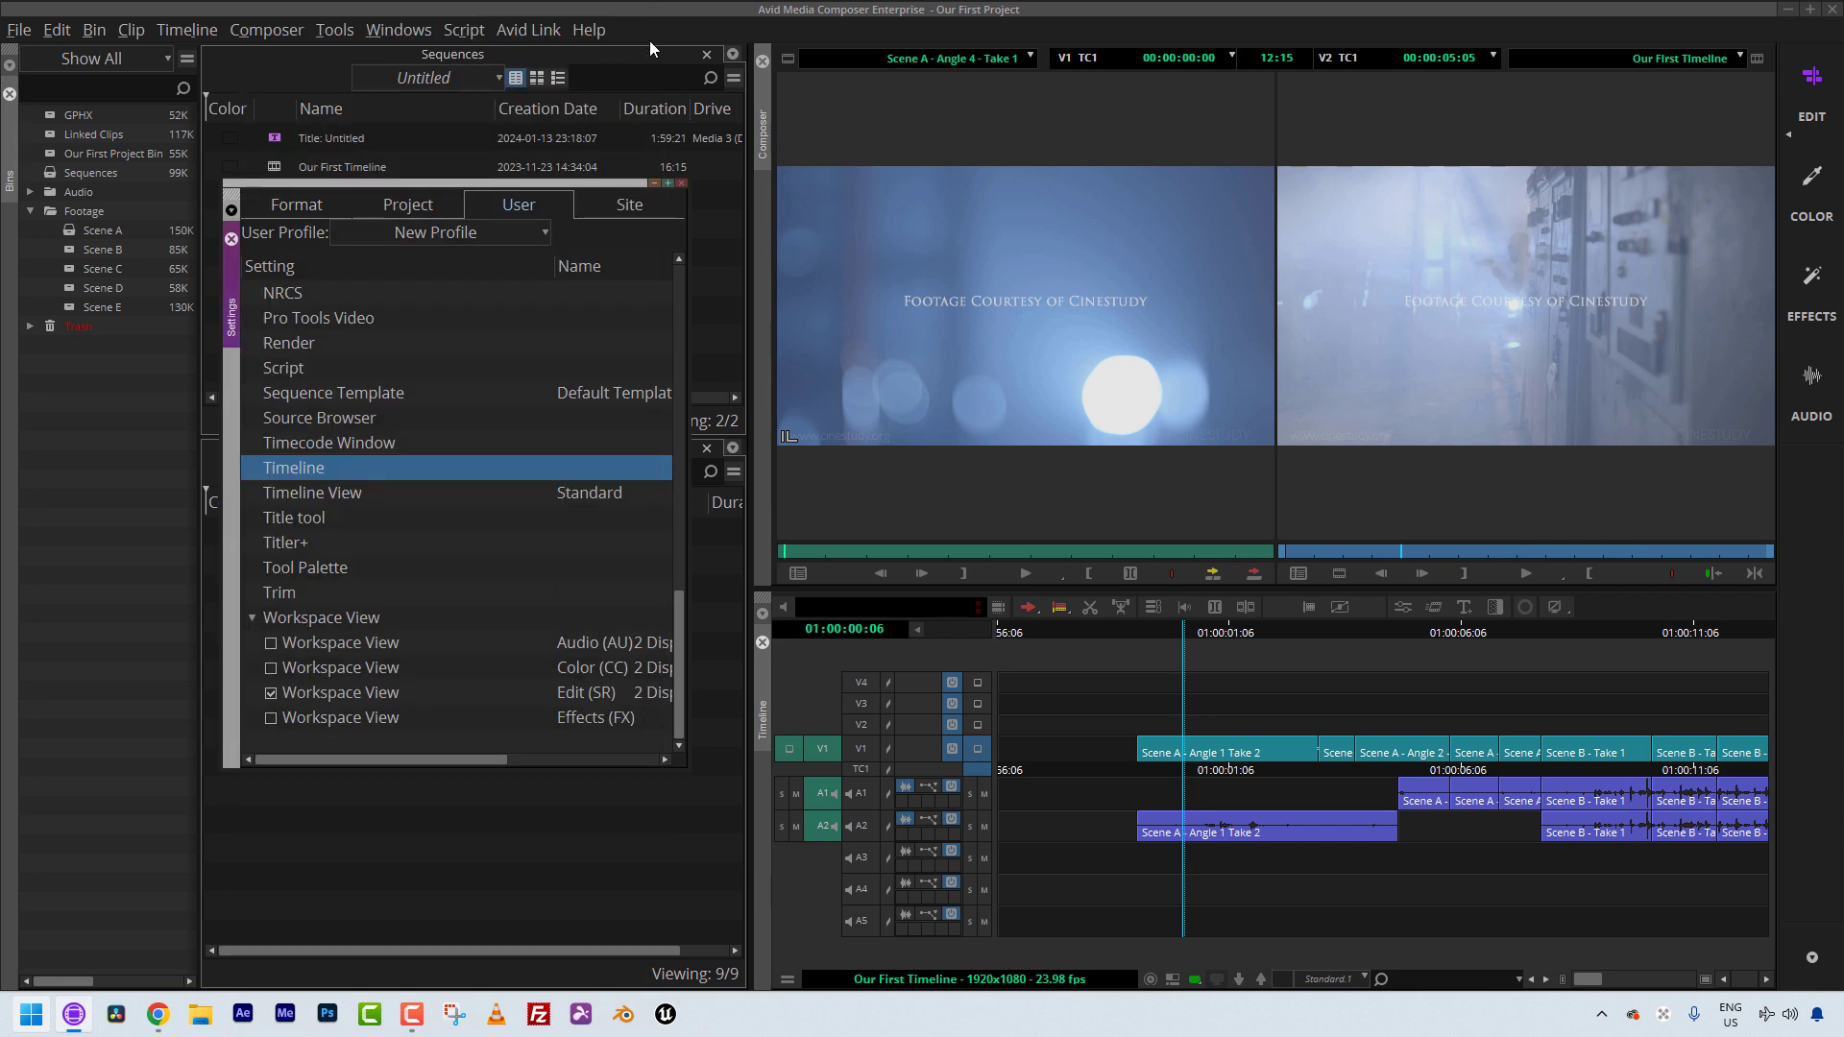
{"action": "left_click", "coordinate": [680, 183]}
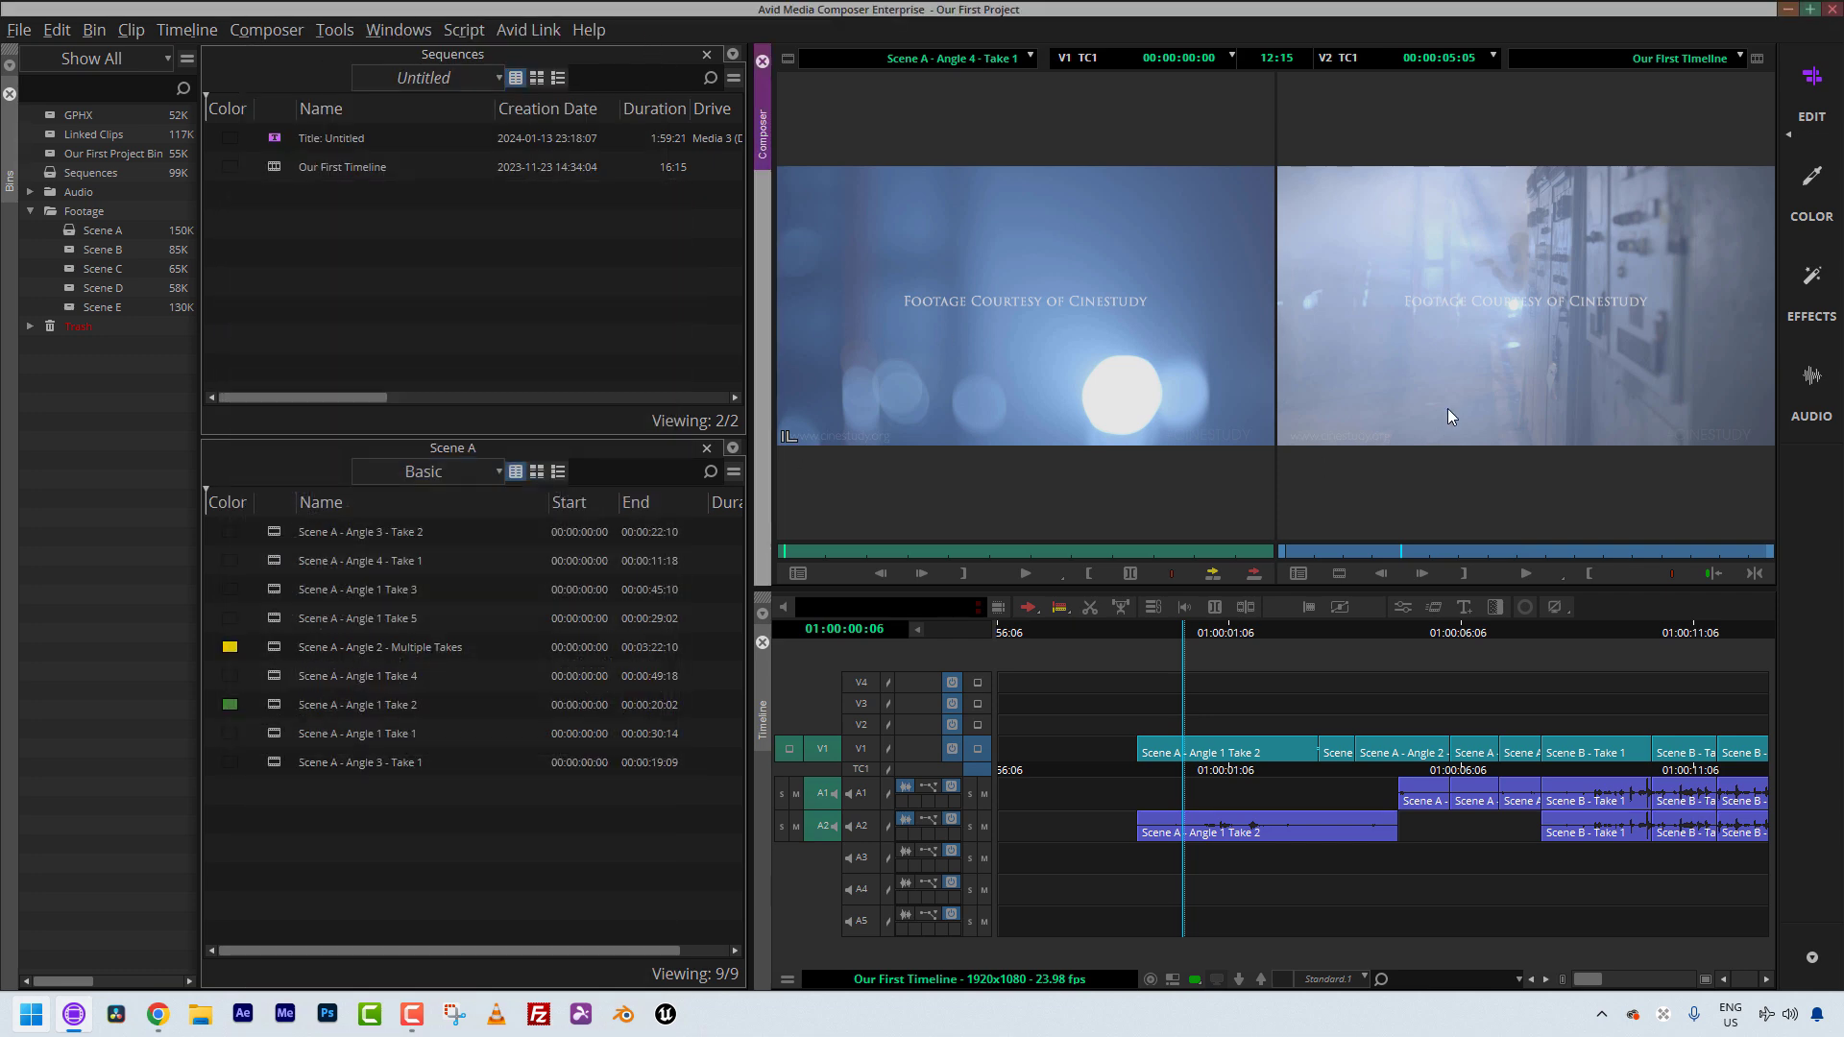
Park the playhead at 00:59:56:15 and patch the source V1 track to record track V3.
{"action": "left_click_drag", "start_coordinate": [1112, 807], "coordinate": [1016, 805]}
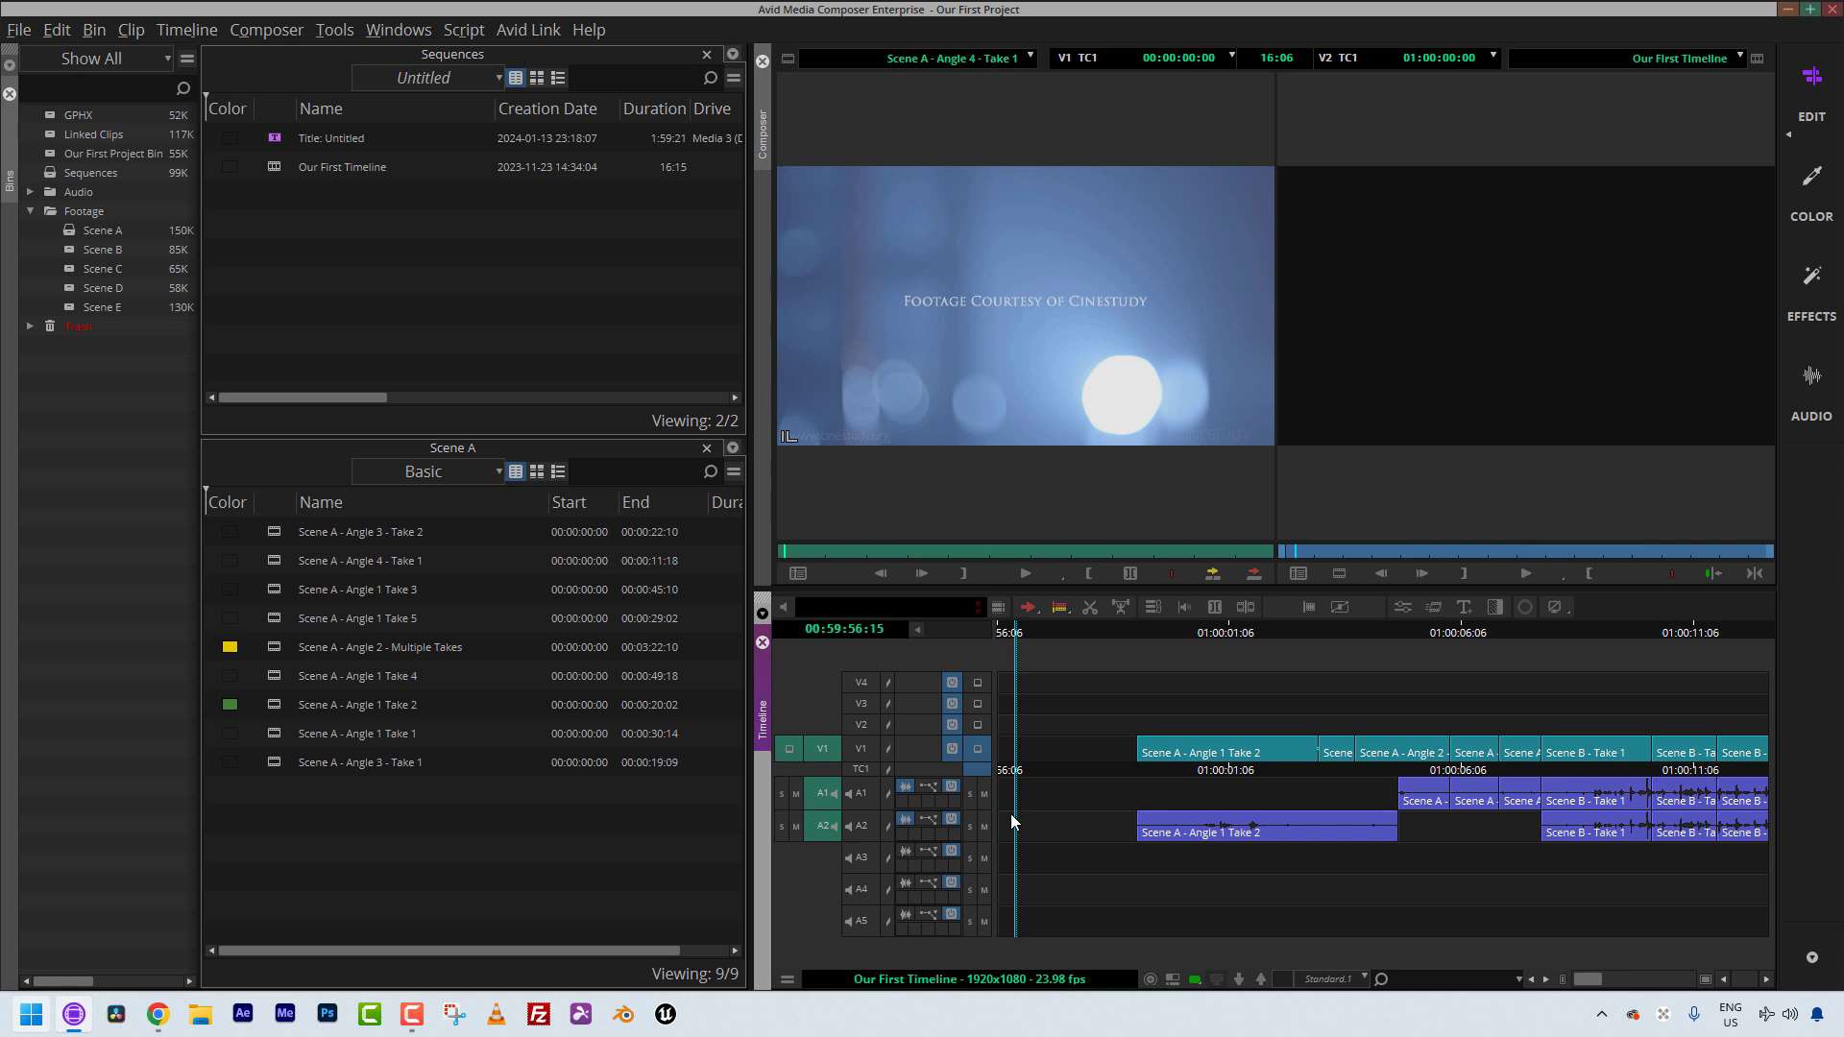
{"action": "left_click", "coordinate": [864, 751]}
{"action": "left_click_drag", "start_coordinate": [822, 748], "coordinate": [865, 704]}
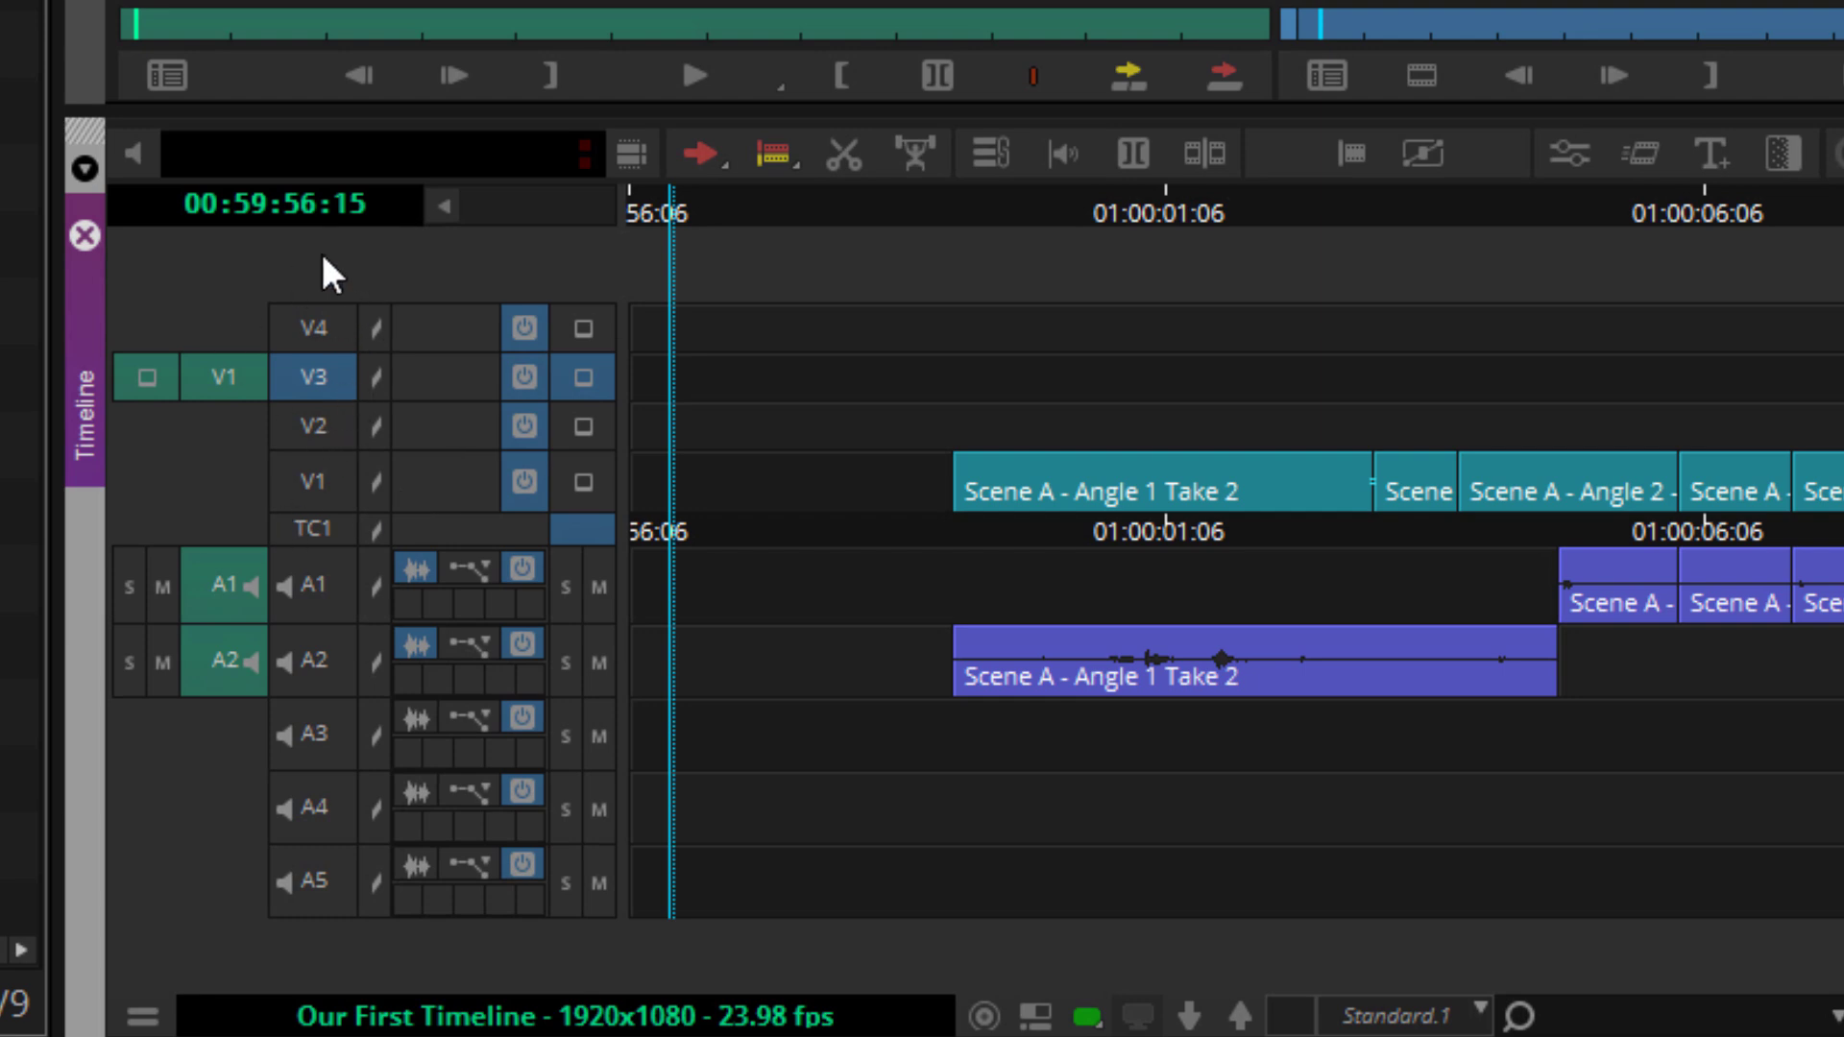
Switch the source V1 patch between record tracks V4 and V1 using track selection, ending on V4.
{"action": "left_click", "coordinate": [325, 384]}
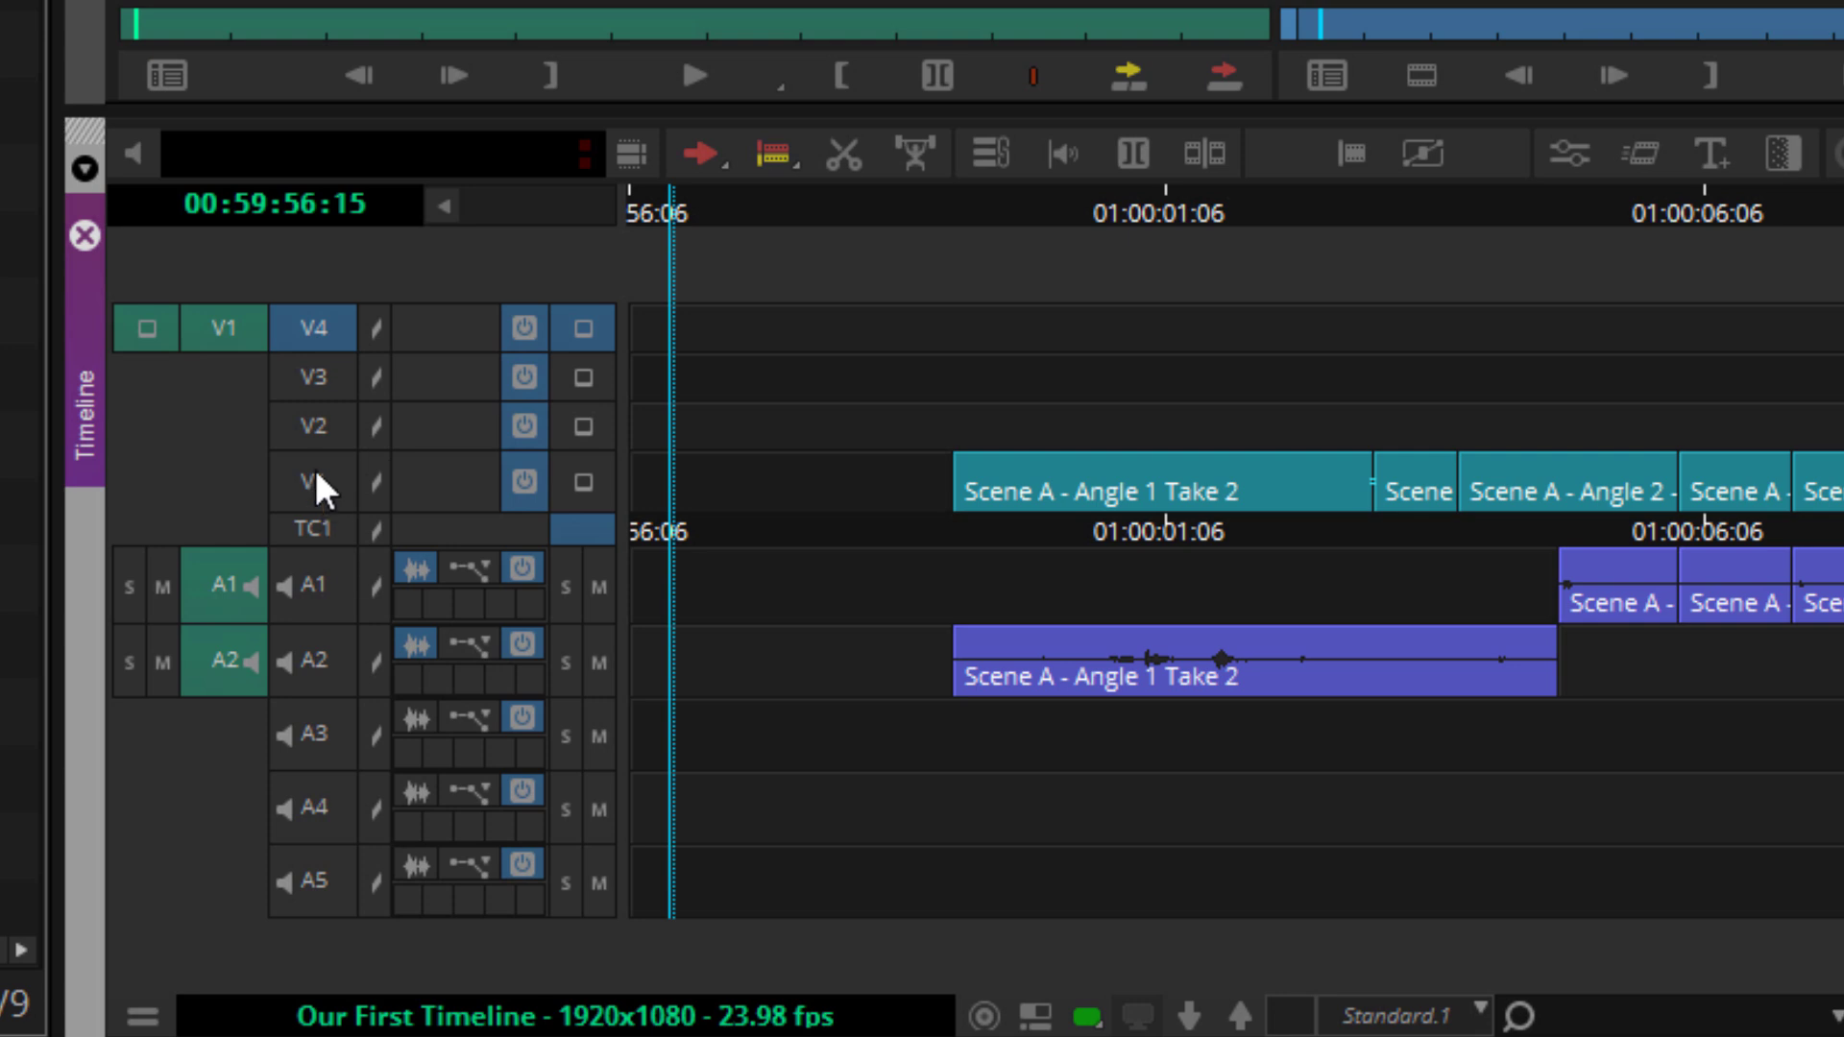
{"action": "left_click", "coordinate": [317, 317]}
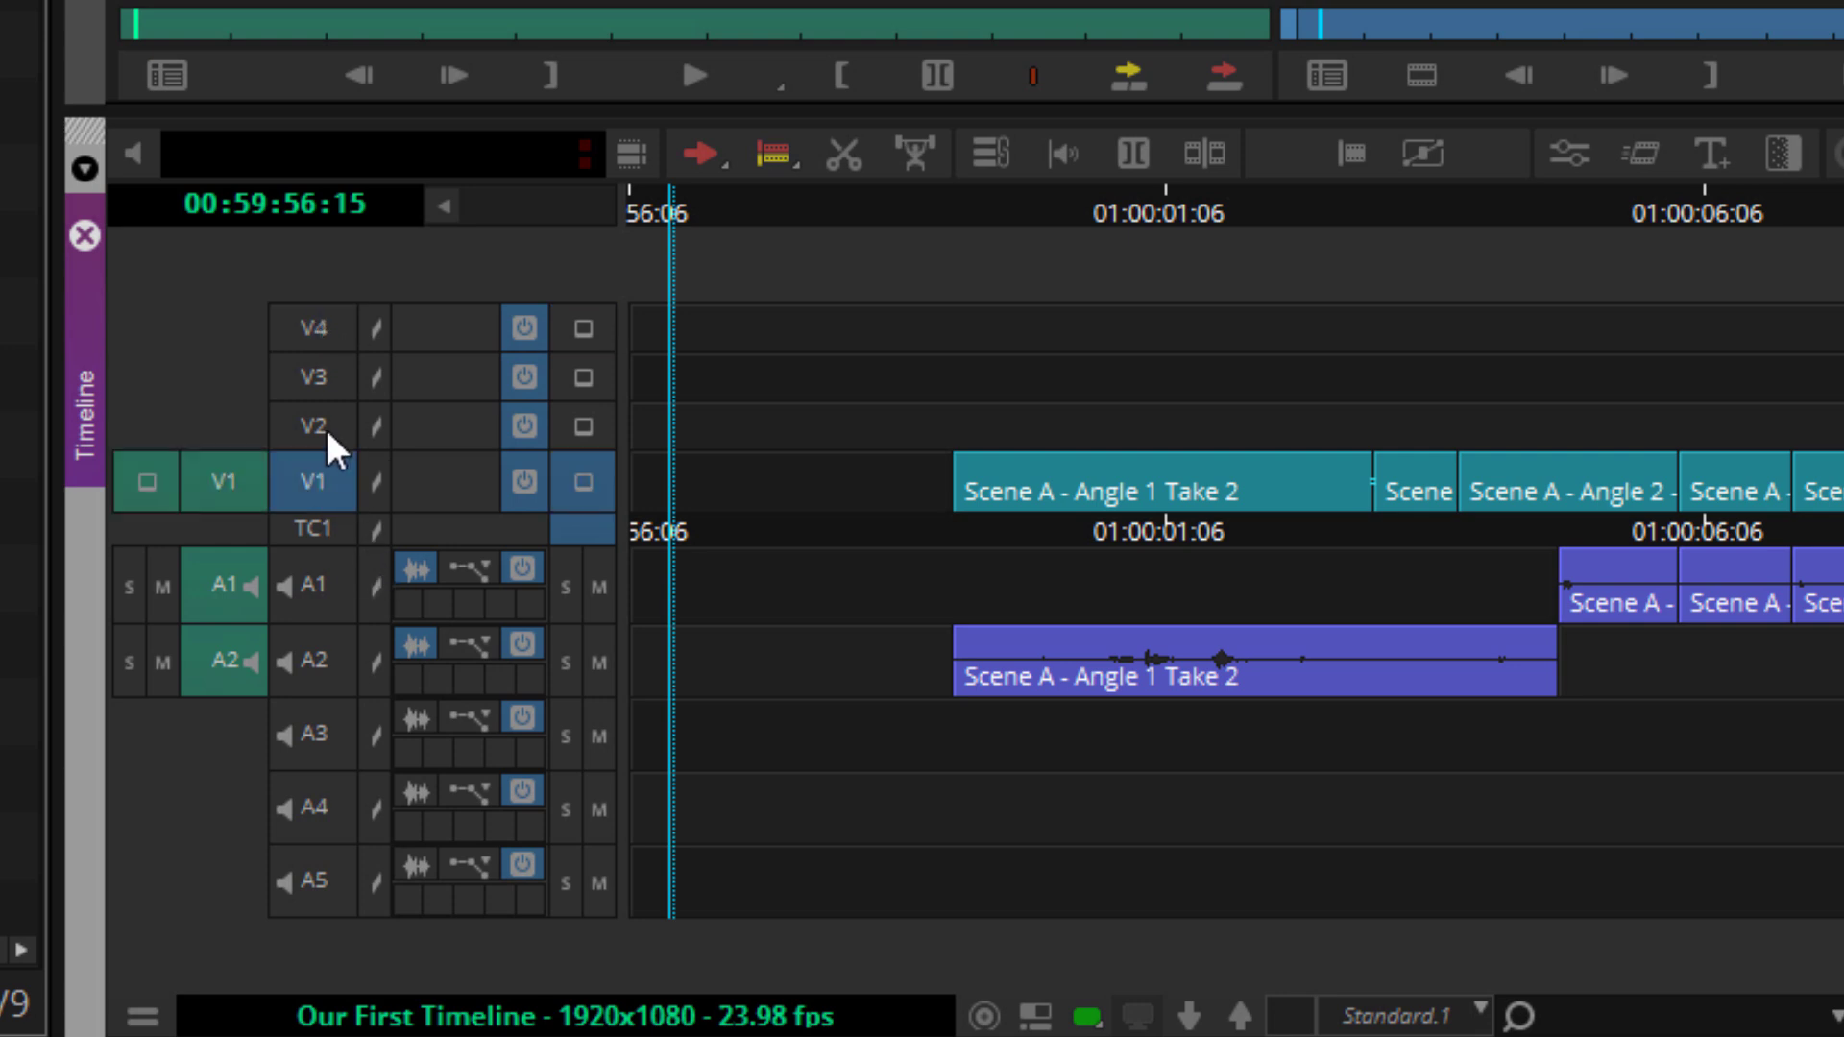
{"action": "left_click", "coordinate": [305, 482]}
{"action": "left_click", "coordinate": [325, 330]}
{"action": "left_click", "coordinate": [321, 380]}
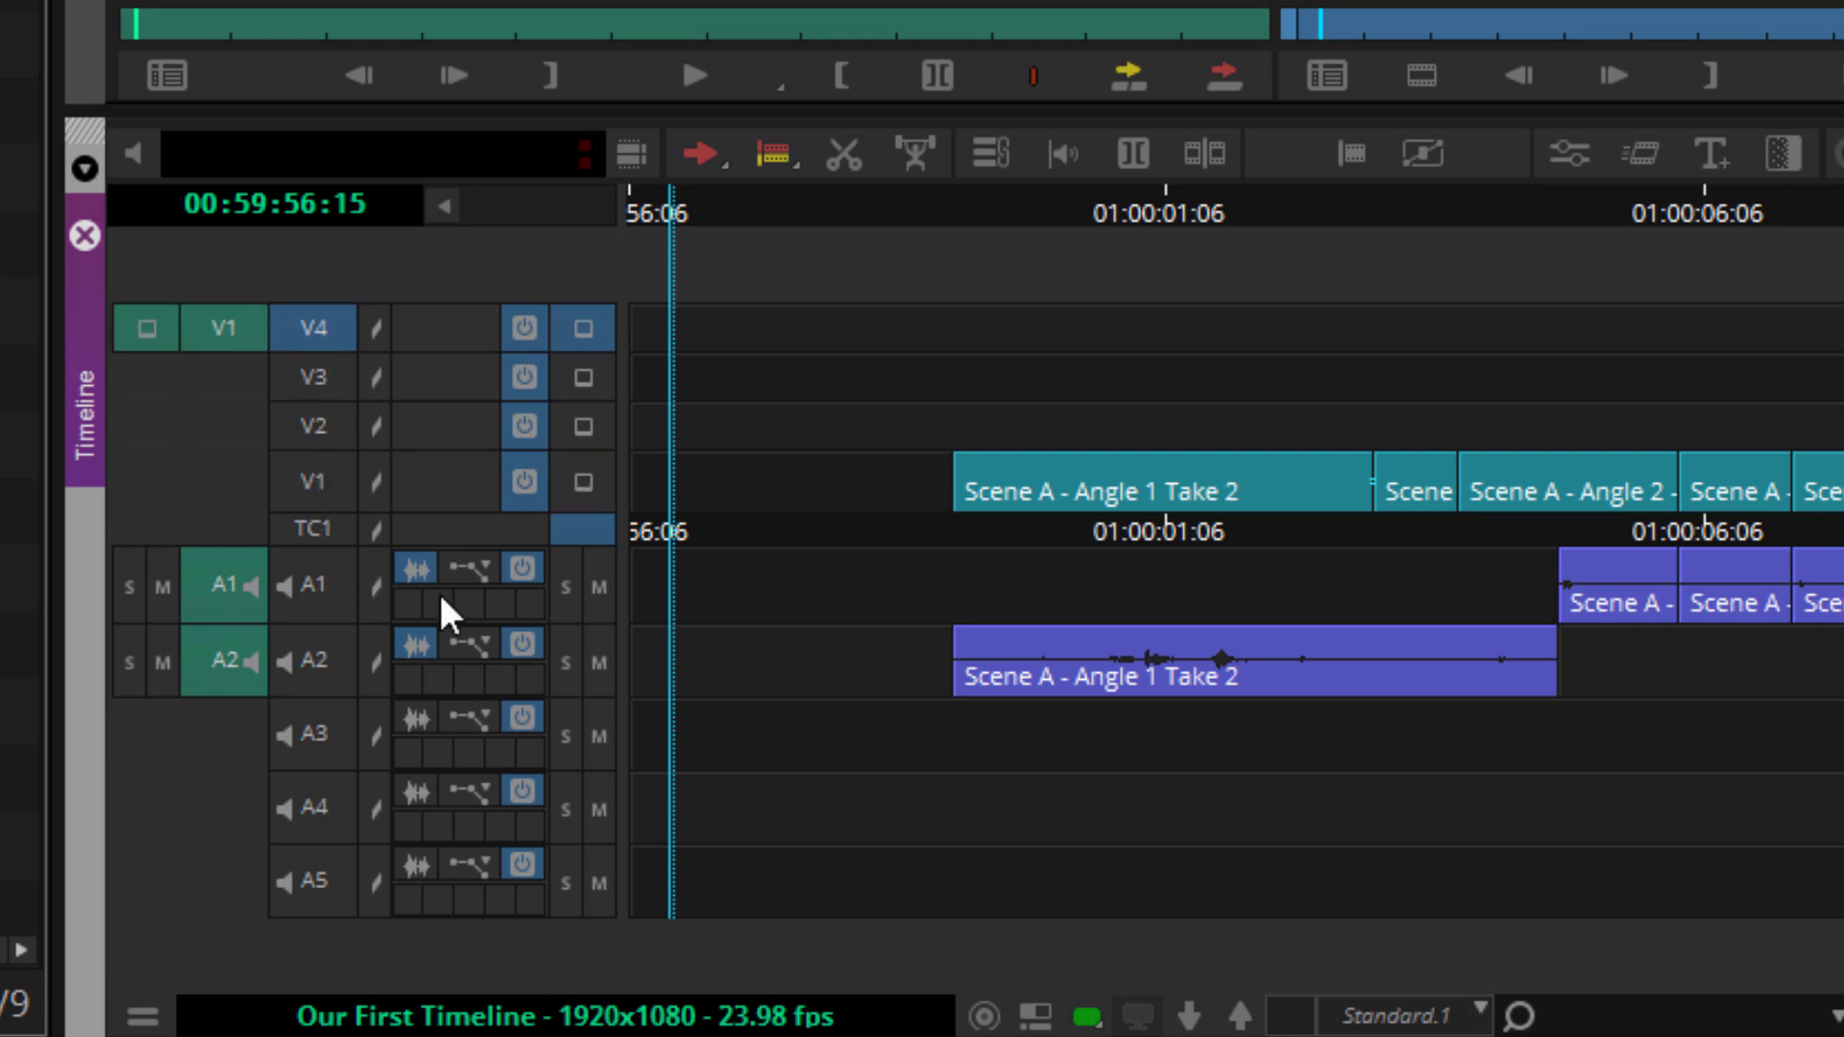
Park the playhead at 01:00:00:11 and switch video monitoring among tracks V1 to V4, ending on V4.
{"action": "left_click_drag", "start_coordinate": [1069, 507], "coordinate": [1084, 506]}
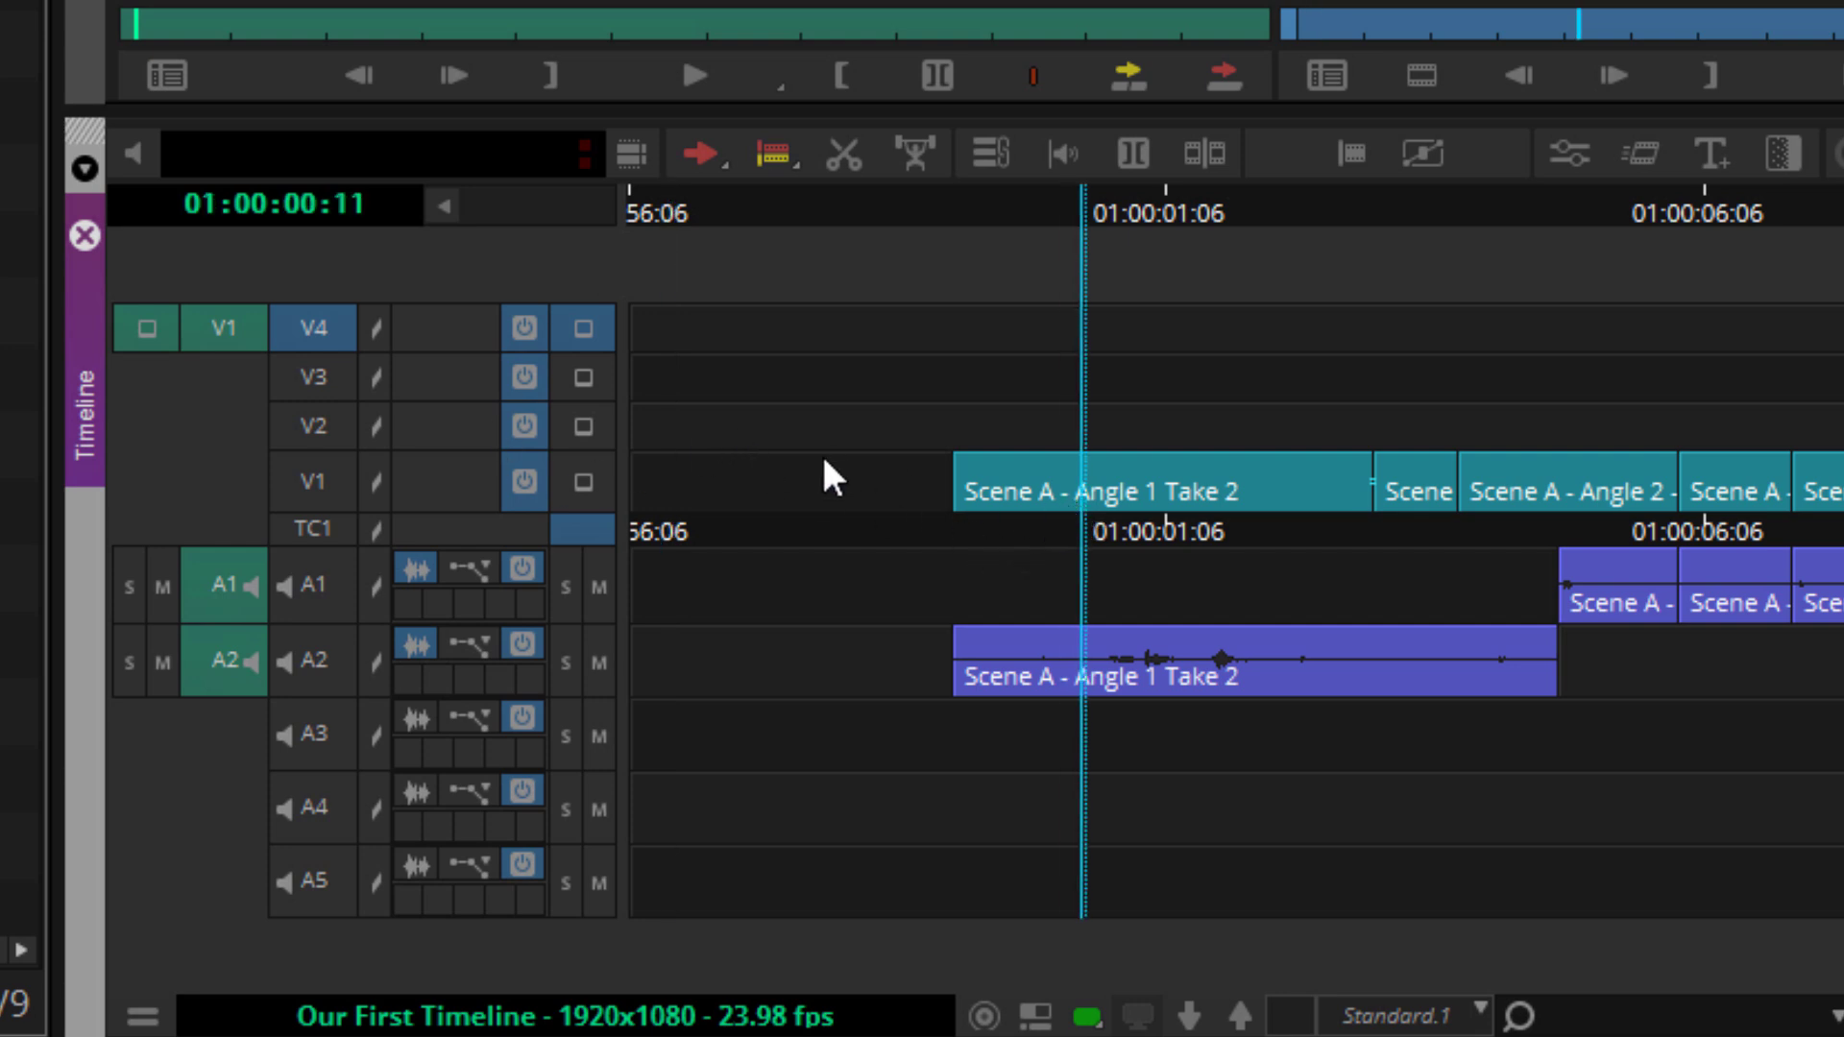
{"action": "left_click", "coordinate": [584, 376]}
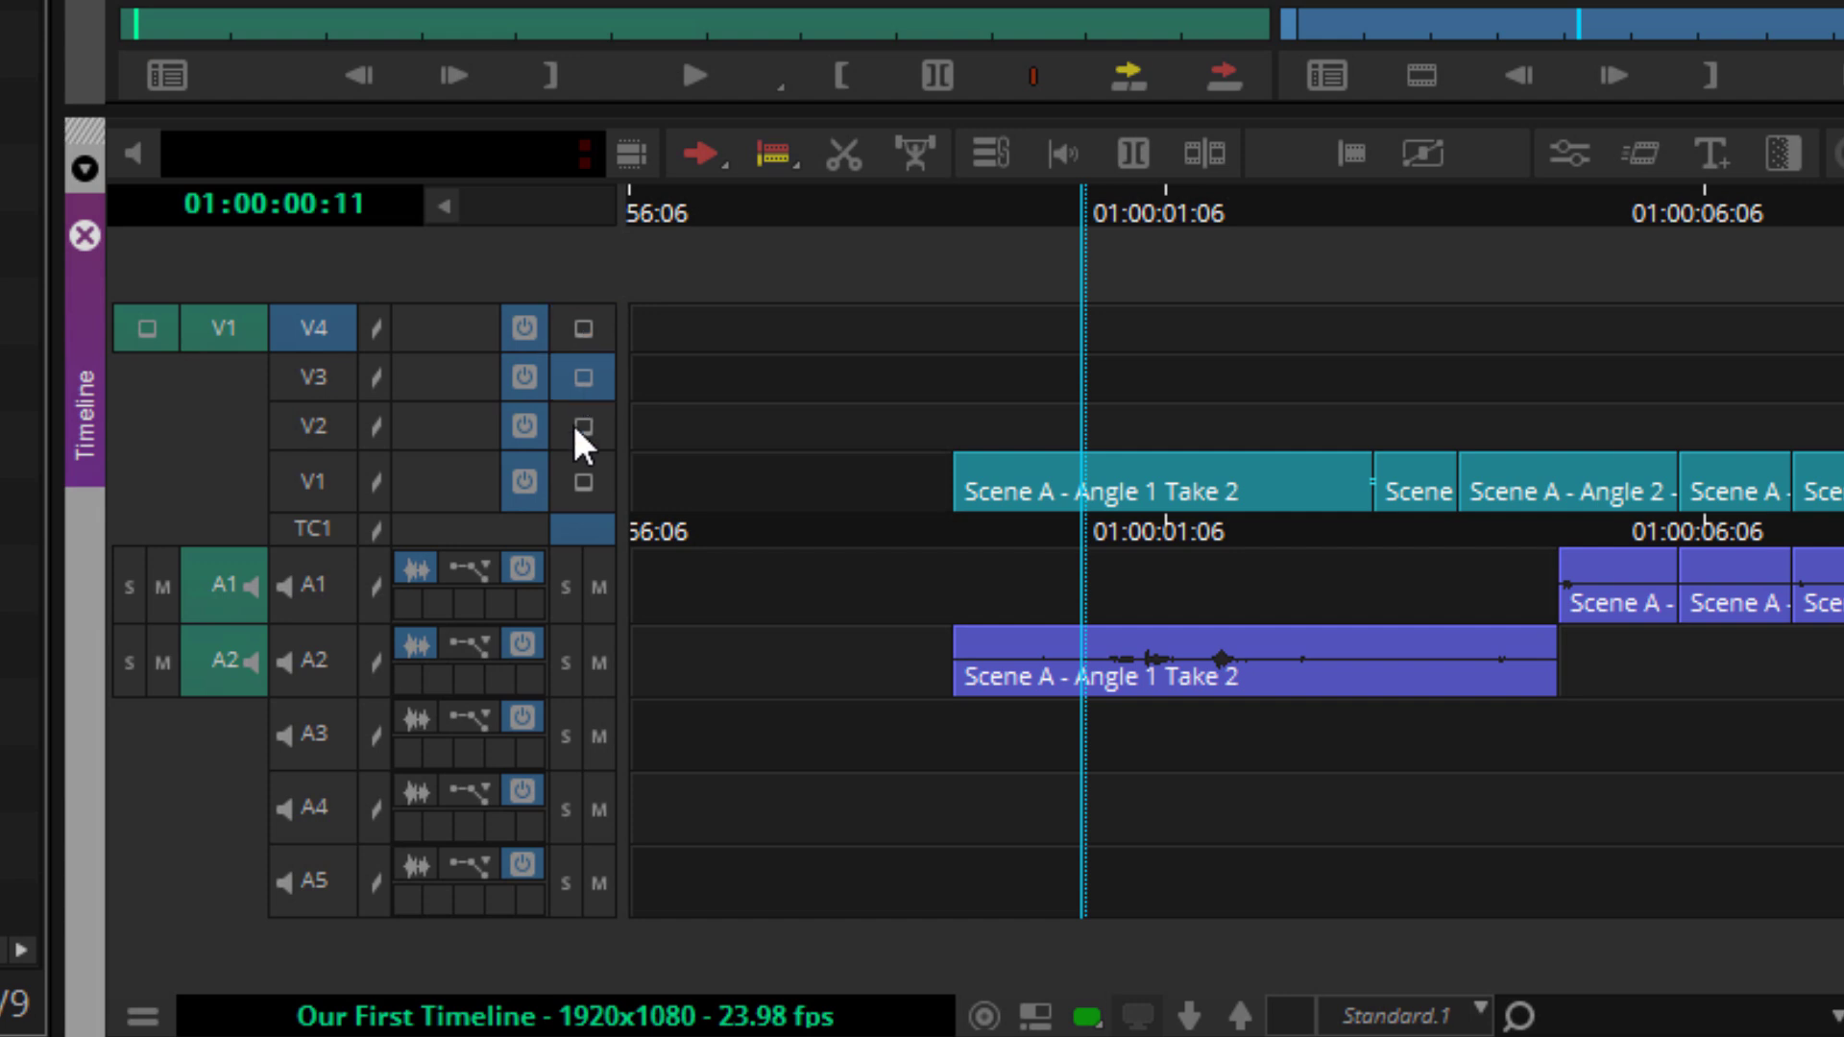
{"action": "left_click", "coordinate": [573, 425]}
{"action": "left_click", "coordinate": [574, 474]}
{"action": "left_click", "coordinate": [578, 430]}
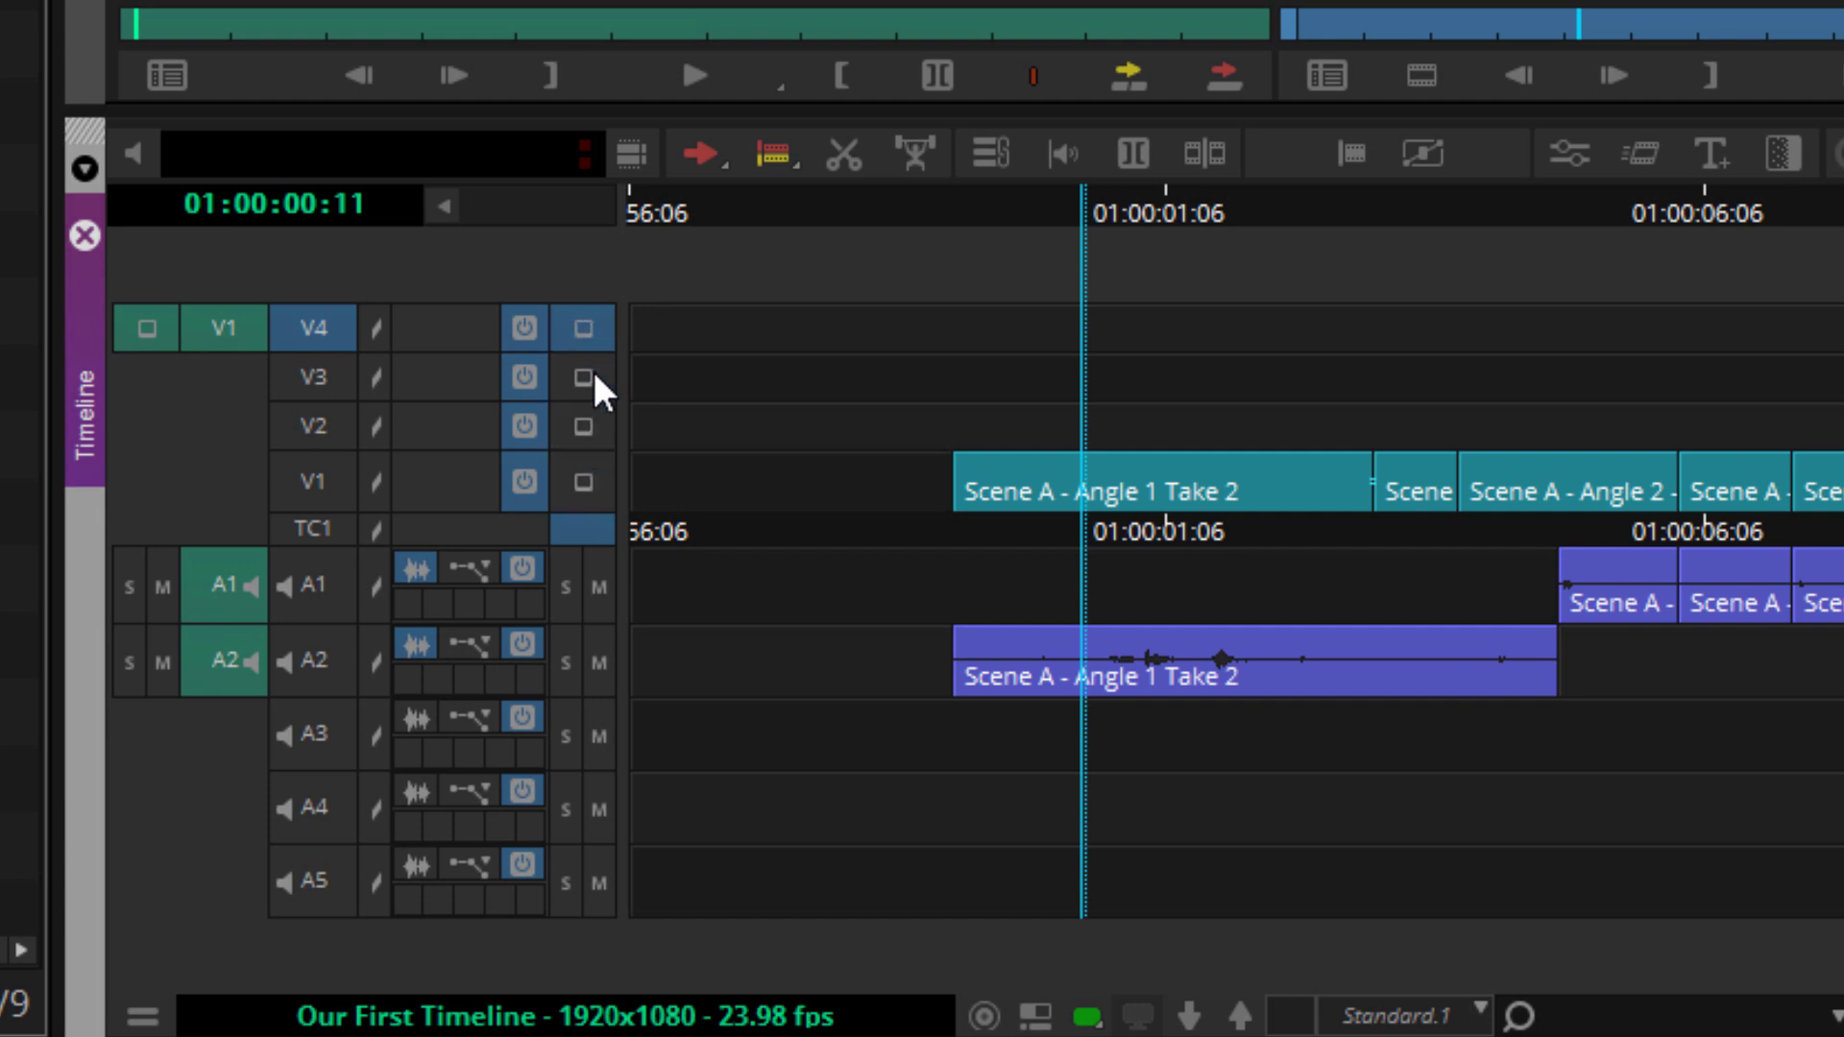
{"action": "left_click", "coordinate": [584, 425]}
{"action": "left_click", "coordinate": [580, 480]}
{"action": "left_click", "coordinate": [582, 430]}
{"action": "left_click", "coordinate": [584, 329]}
{"action": "left_click", "coordinate": [585, 329]}
Park the playhead at 01:00:00:08 and add a new audio track below A5.
{"action": "left_click_drag", "start_coordinate": [1029, 457], "coordinate": [1193, 428]}
{"action": "left_click_drag", "start_coordinate": [1306, 401], "coordinate": [1073, 413]}
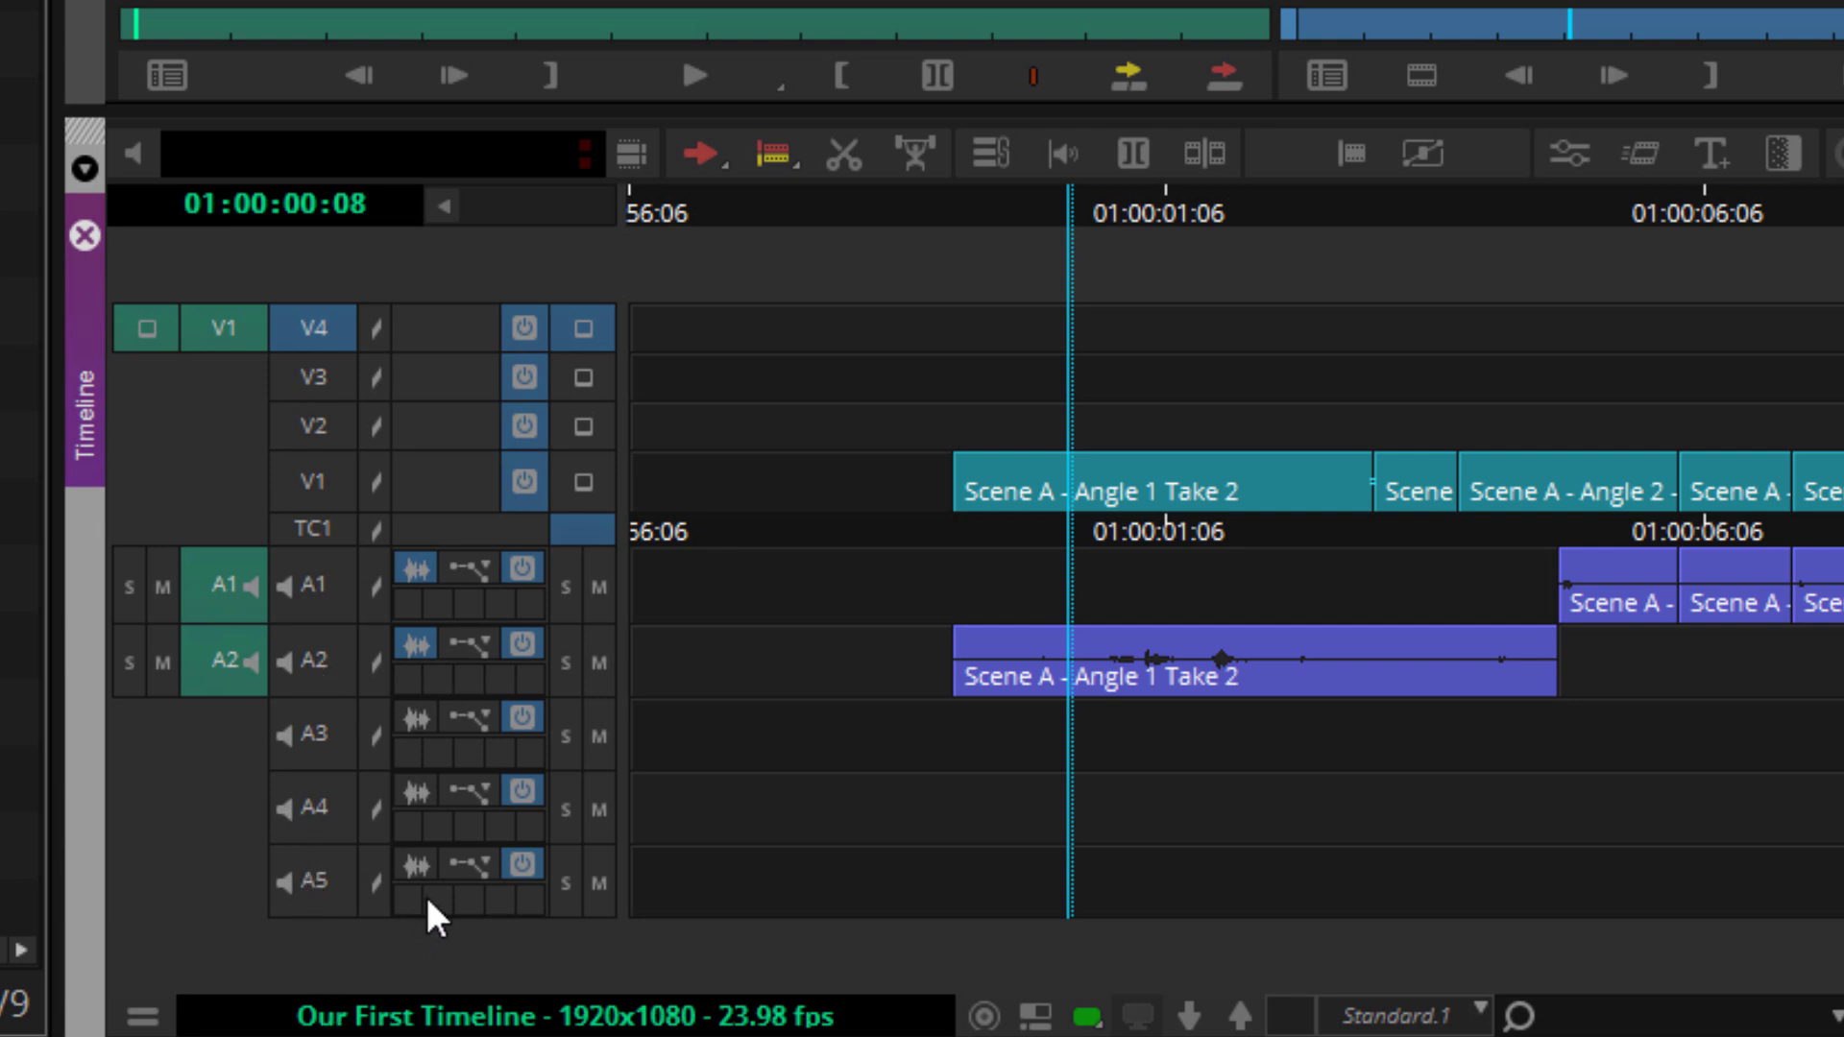
{"action": "key", "text": "ctrl+u"}
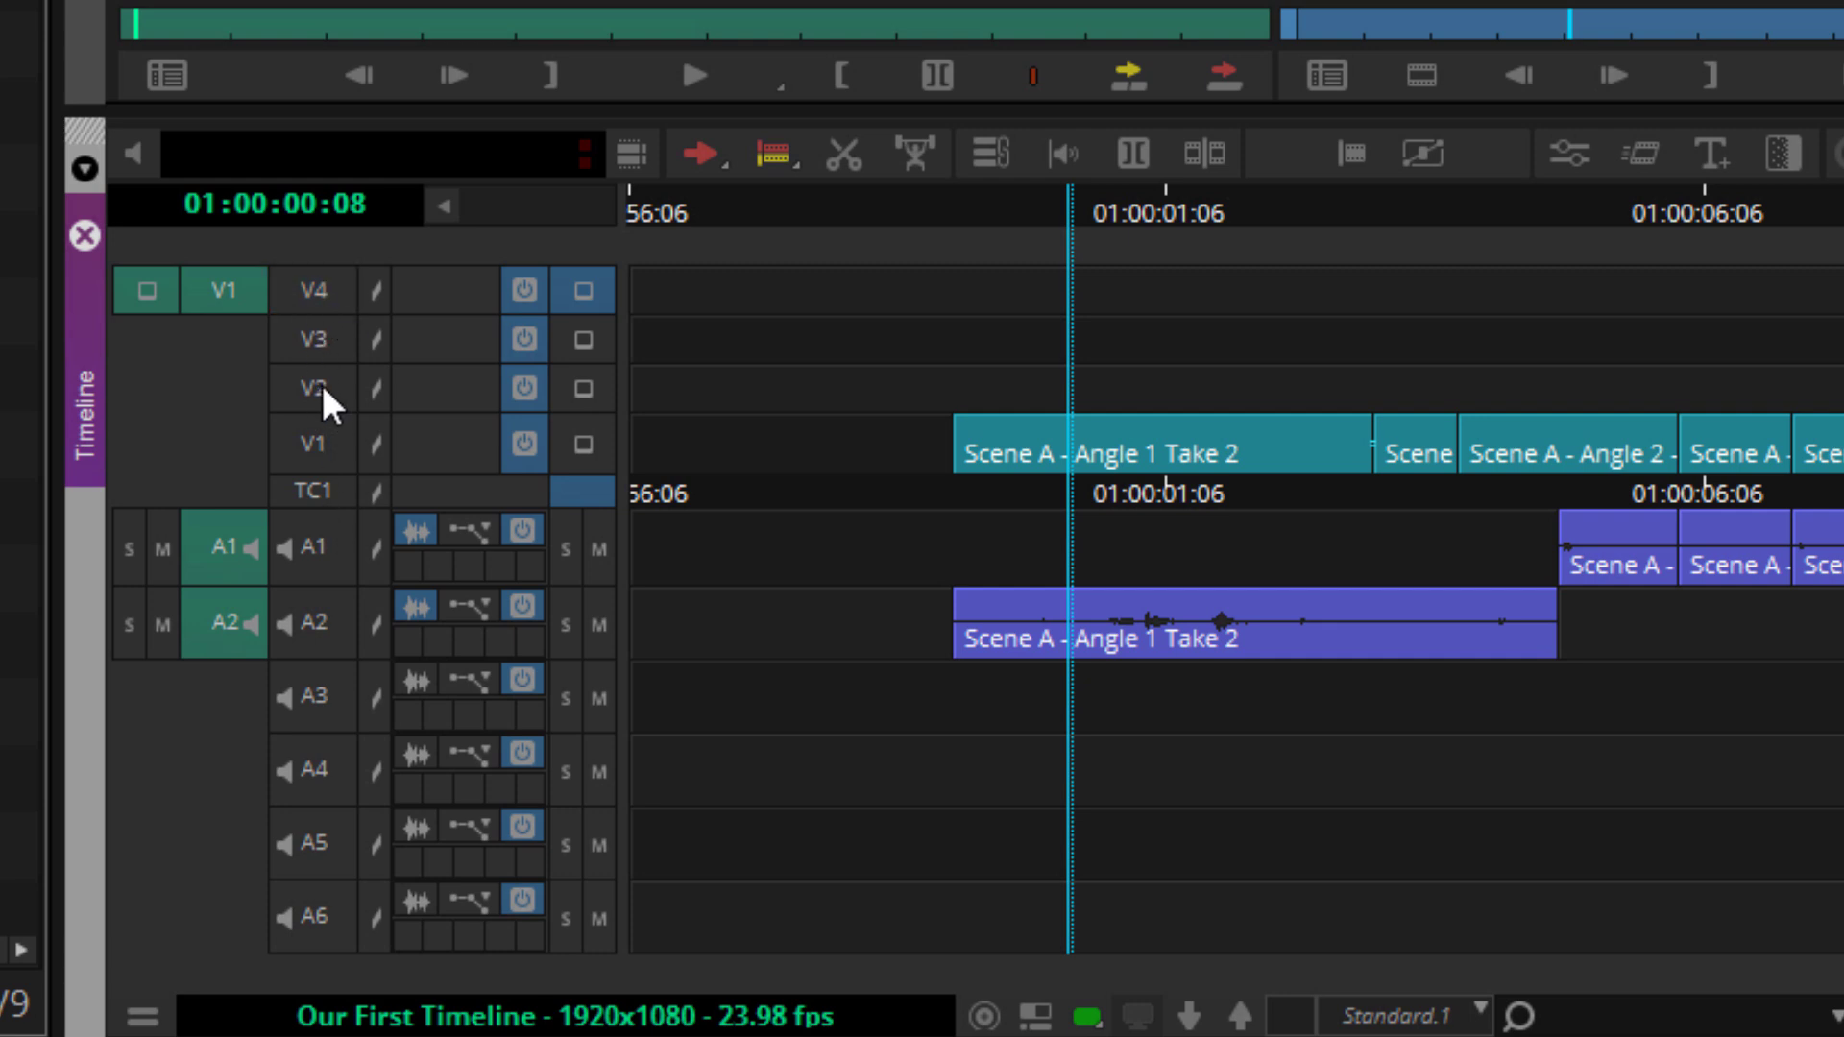
Patch source V1 to record track V2, source A1 to A5 and source A2 to A6.
{"action": "left_click", "coordinate": [321, 386]}
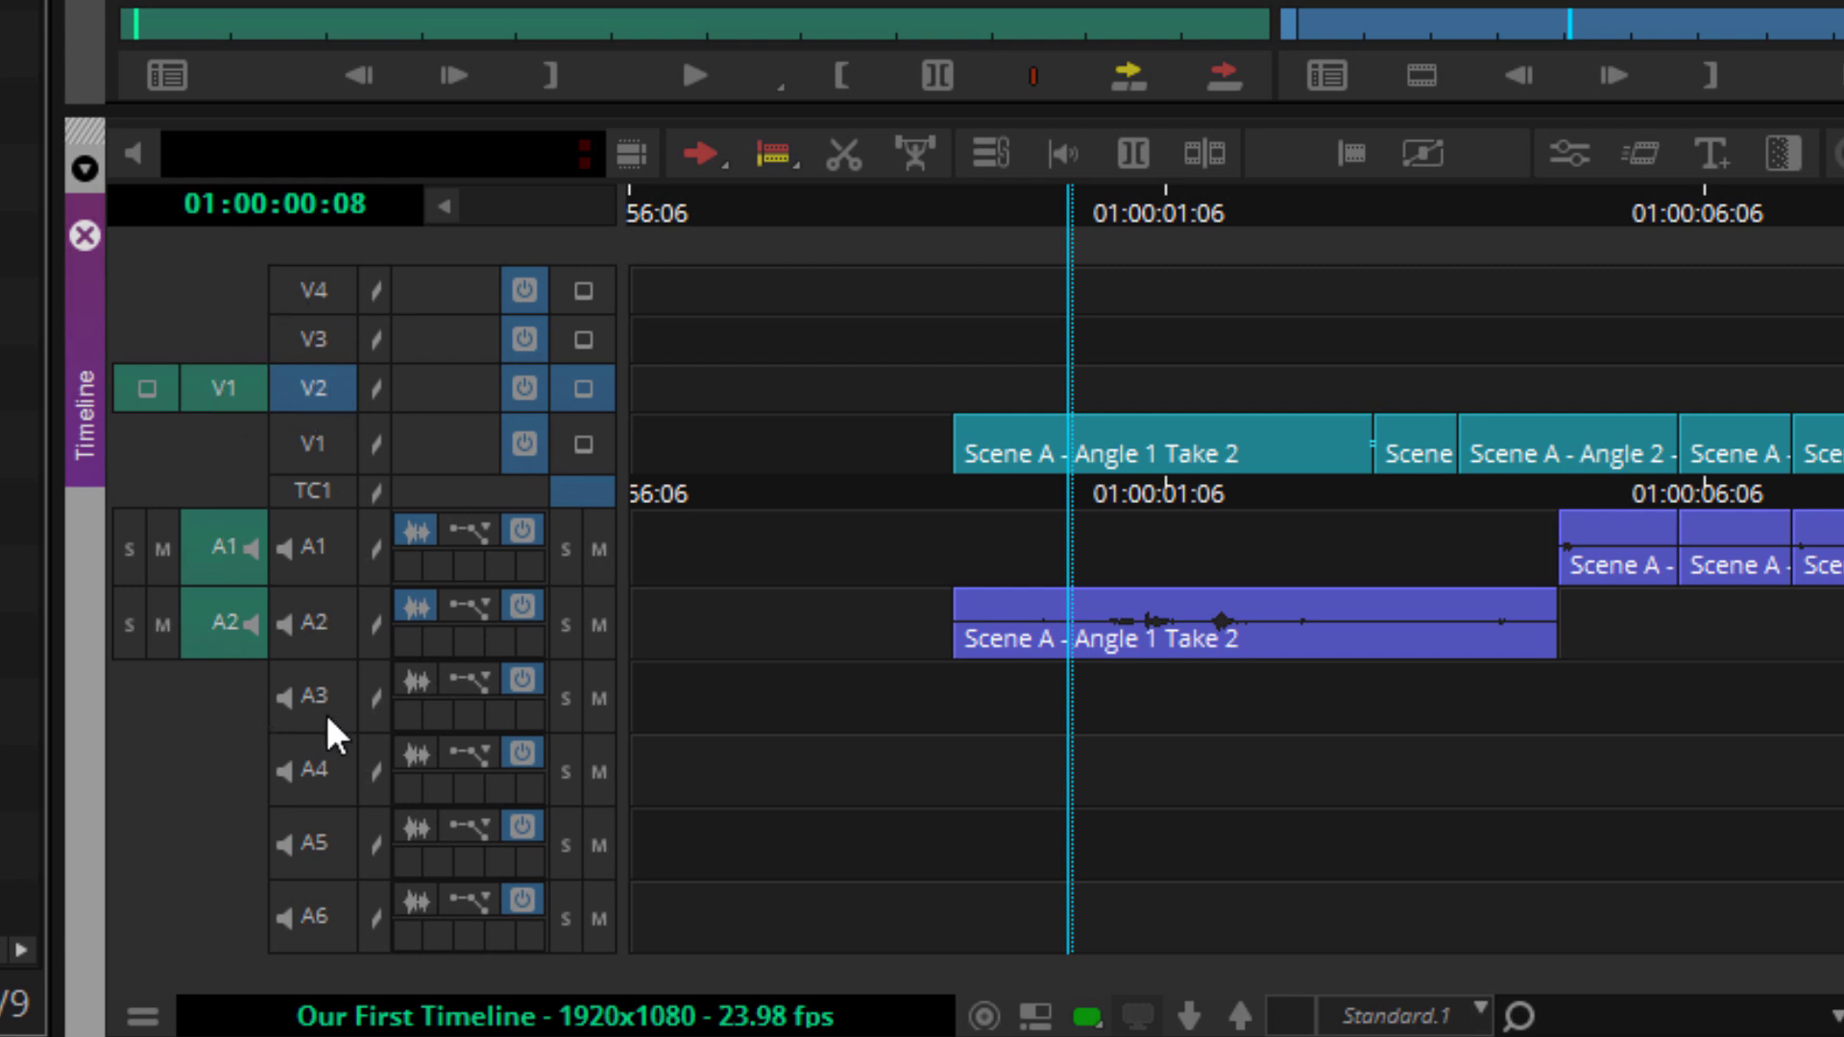
{"action": "left_click", "coordinate": [315, 838]}
{"action": "left_click", "coordinate": [308, 916]}
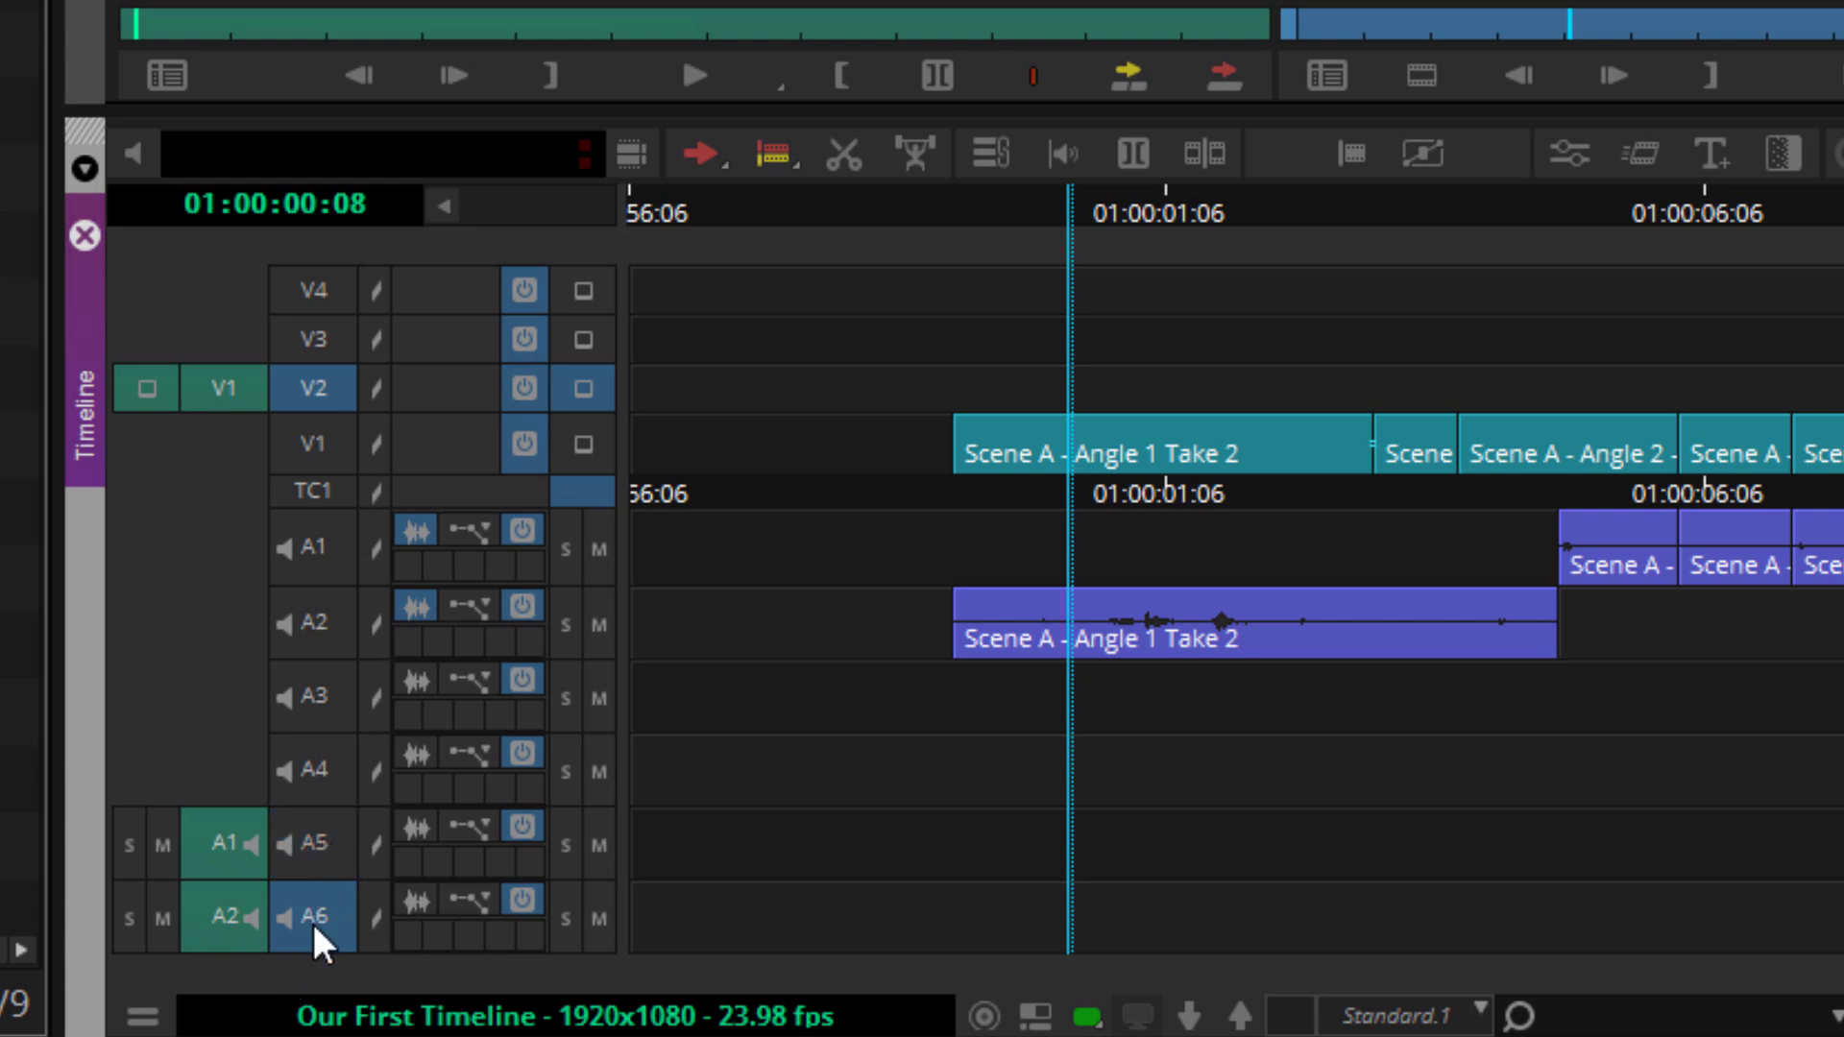
Cross-patch the source audio, with source A2 on record track A1 and source A1 on record track A2.
{"action": "left_click", "coordinate": [320, 622]}
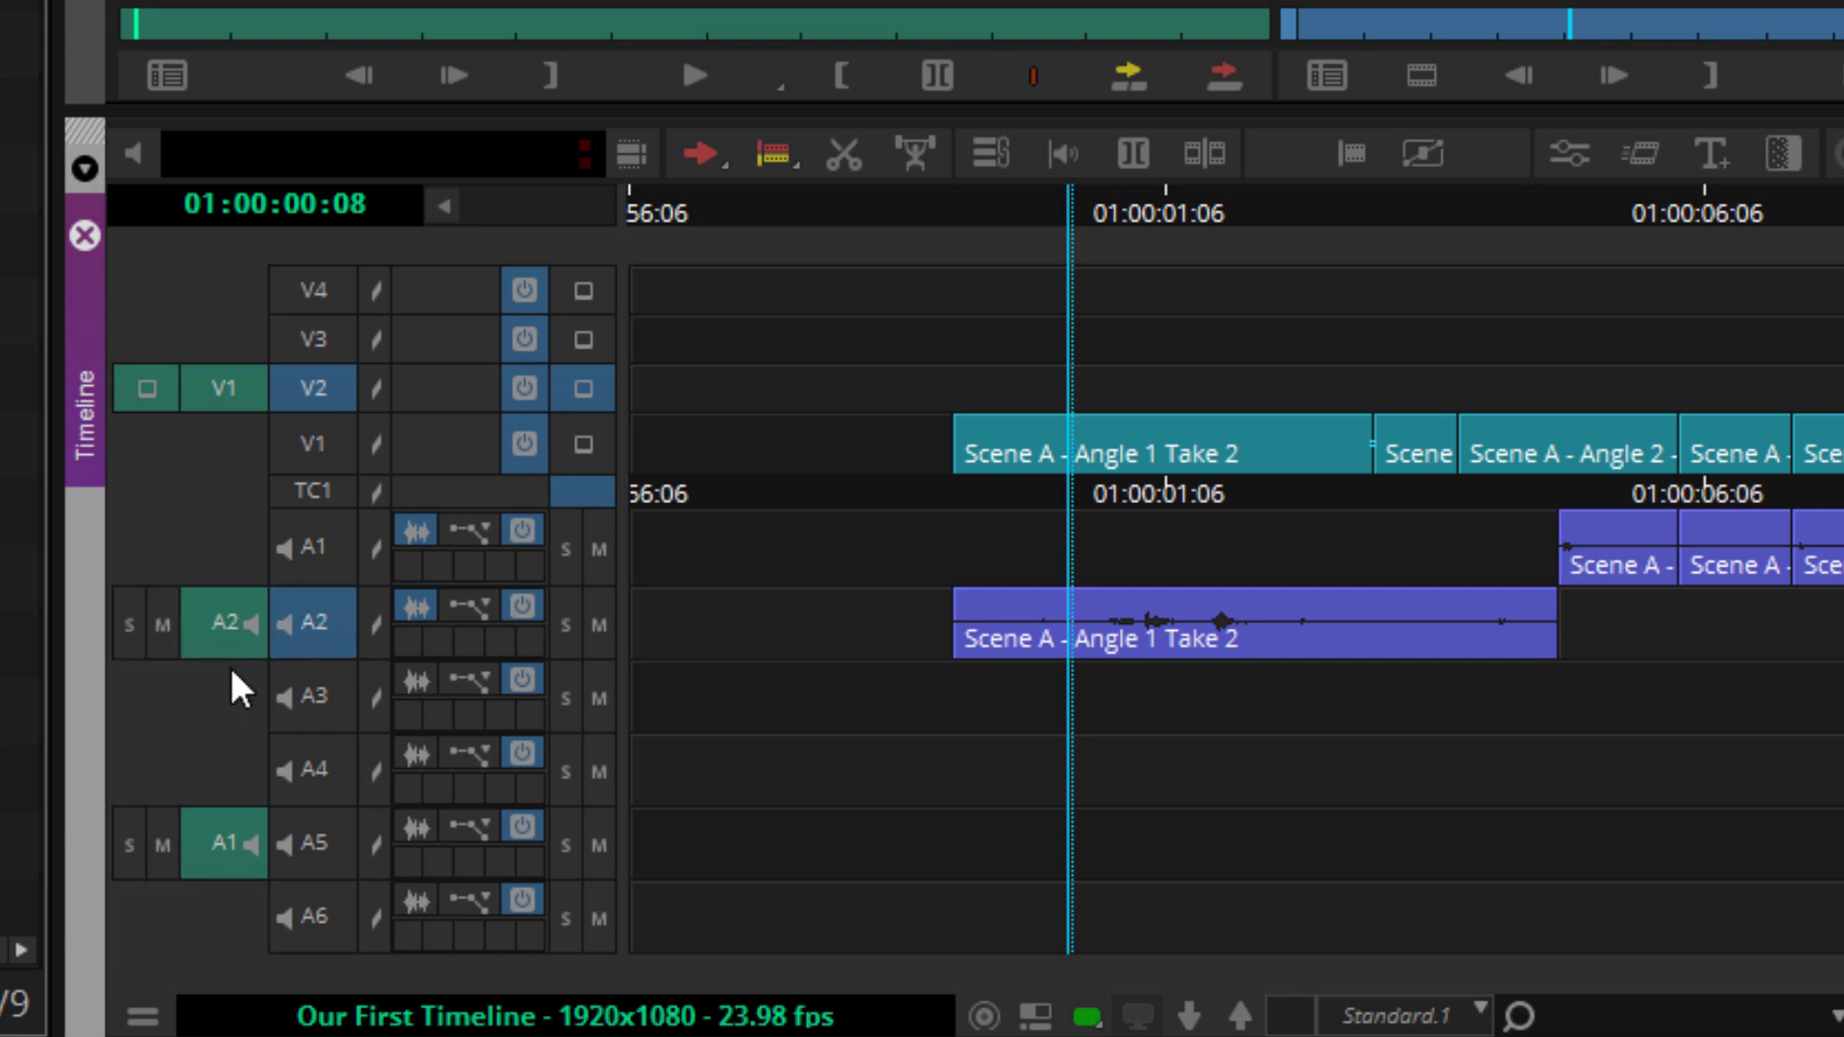
{"action": "left_click_drag", "start_coordinate": [202, 832], "coordinate": [320, 624]}
{"action": "left_click", "coordinate": [317, 546]}
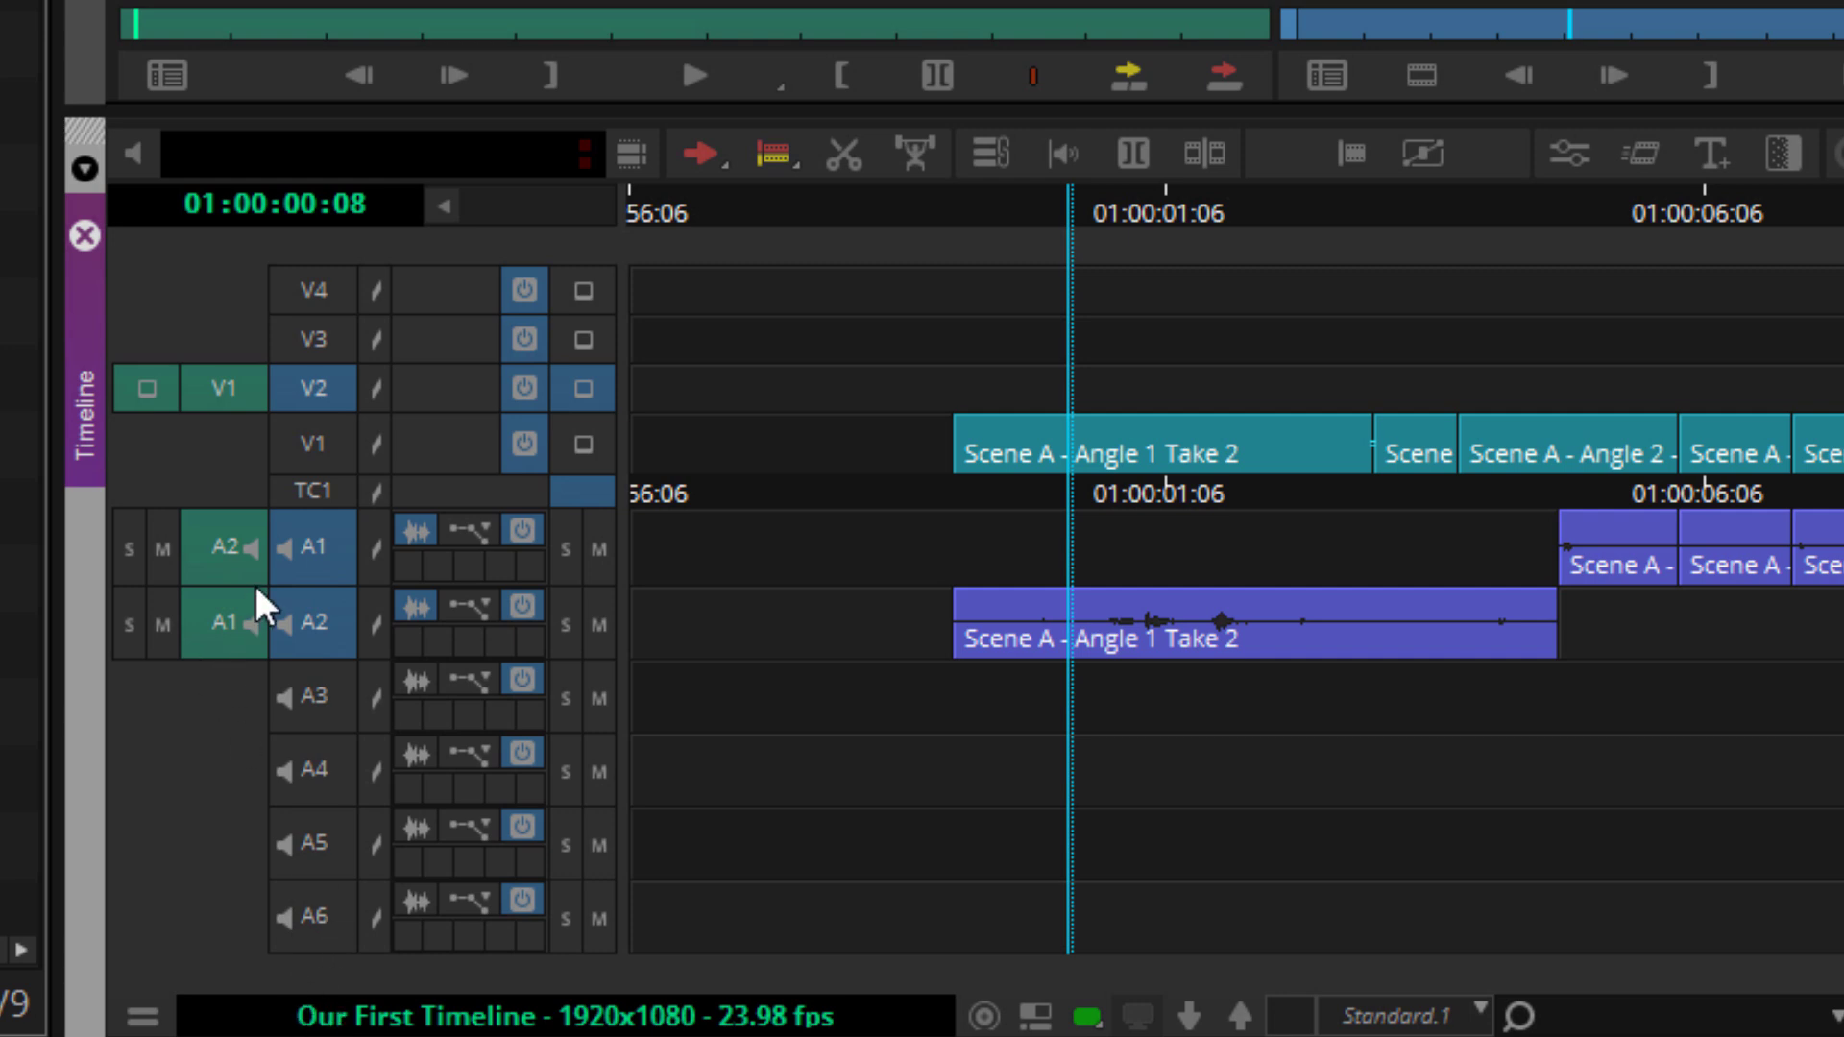
Patch source A1 and A2 to record tracks A3 and A4, and return them to record tracks A1 and A2.
{"action": "left_click", "coordinate": [299, 626]}
{"action": "left_click", "coordinate": [304, 741]}
{"action": "left_click", "coordinate": [319, 694]}
{"action": "left_click", "coordinate": [330, 613]}
{"action": "left_click", "coordinate": [331, 545]}
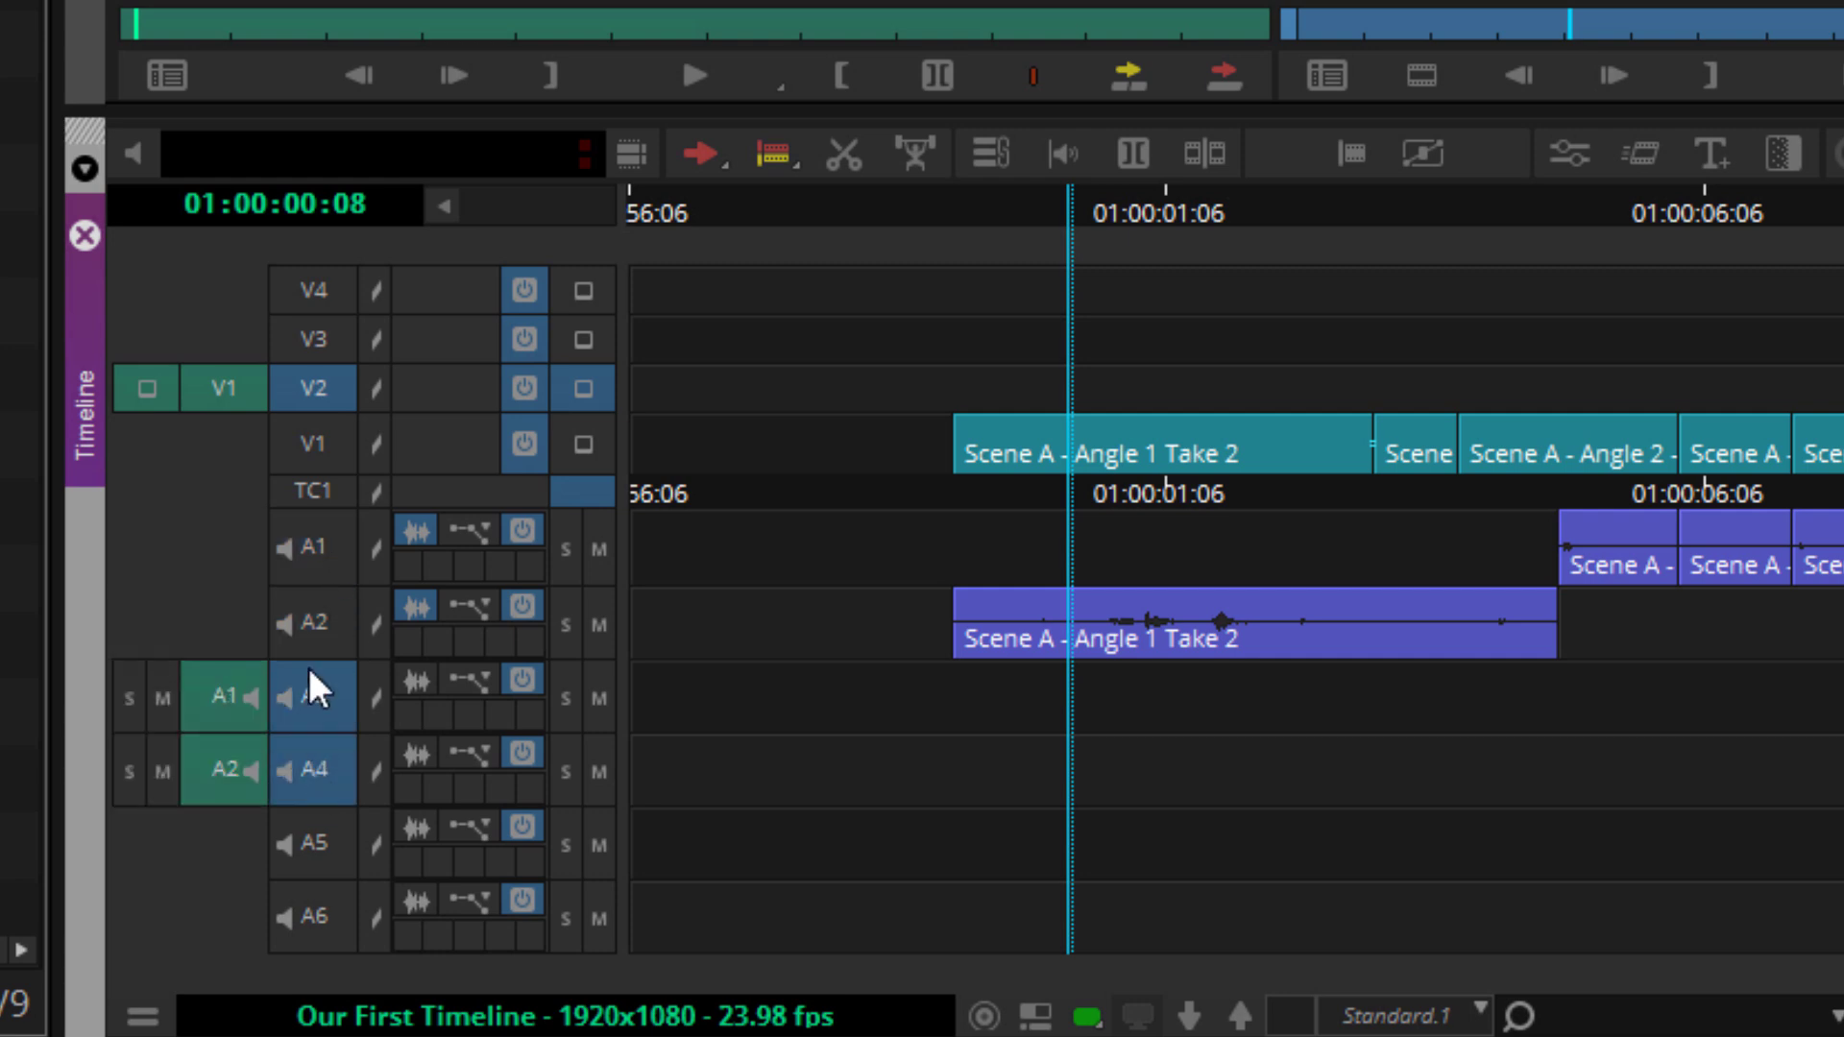
{"action": "left_click", "coordinate": [313, 614]}
{"action": "left_click", "coordinate": [323, 547]}
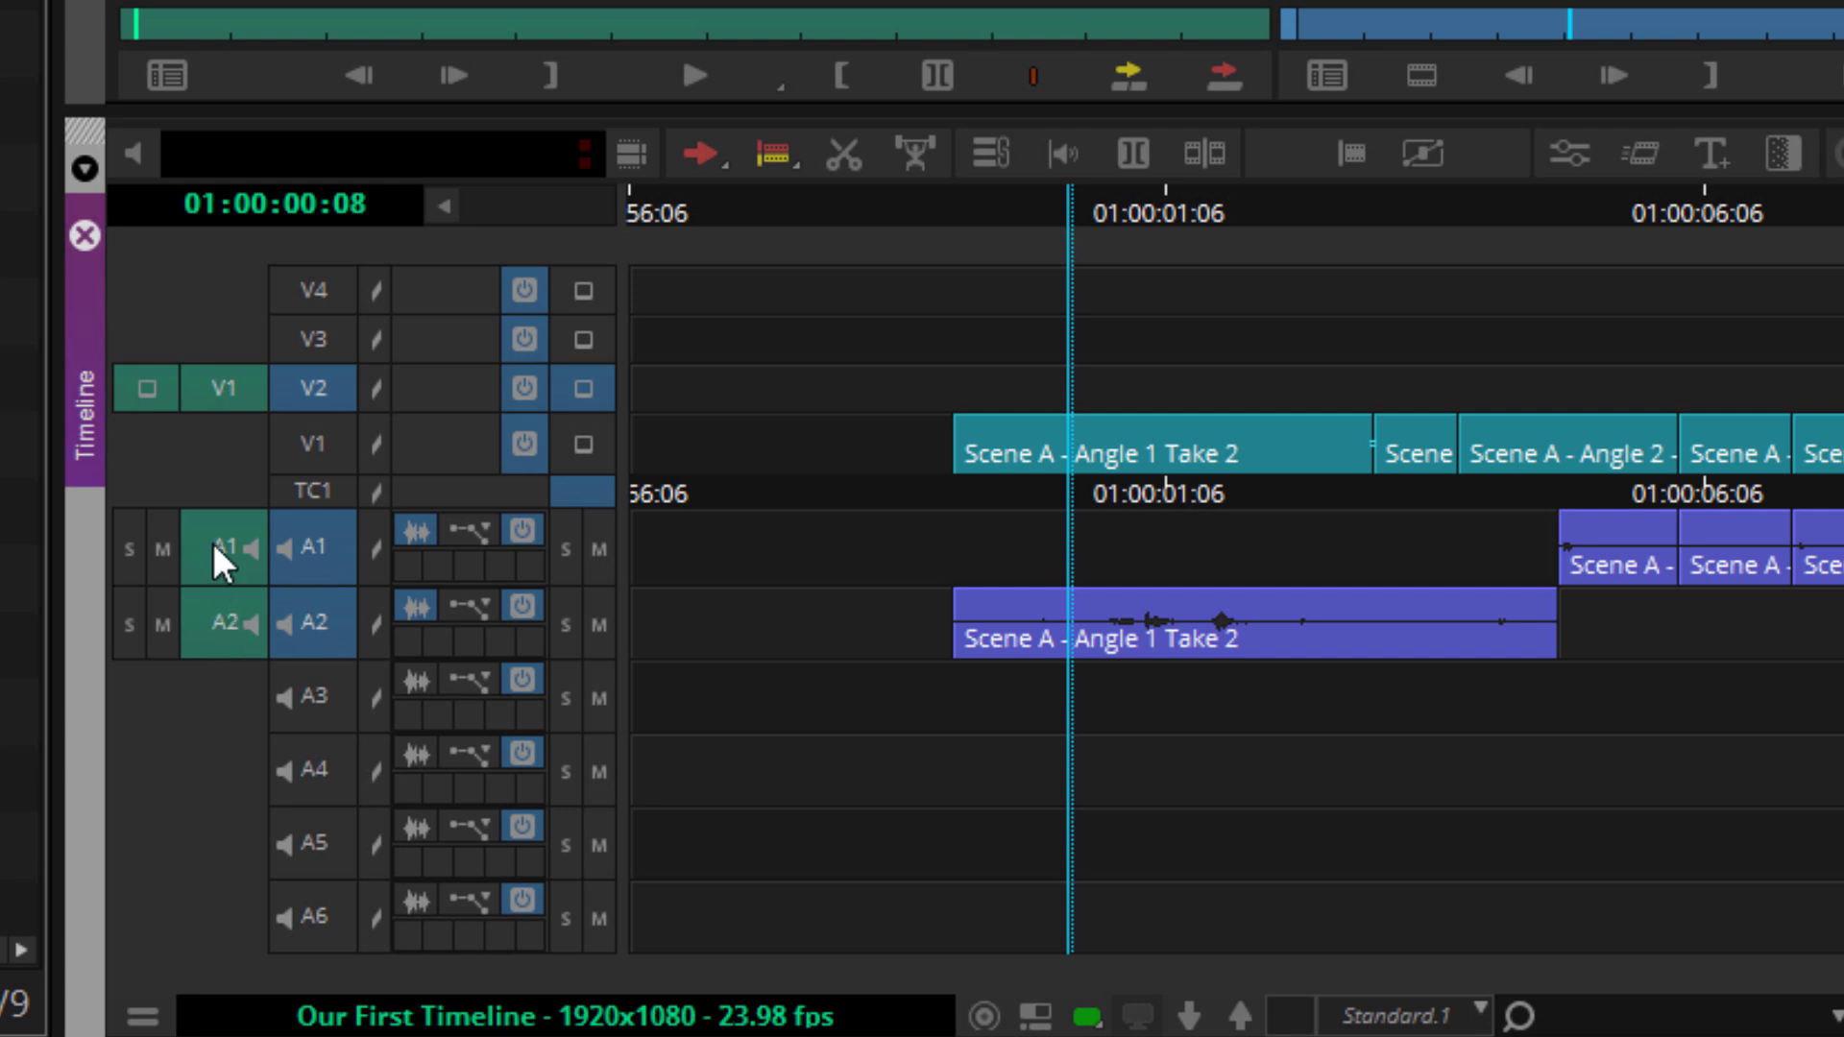
Patch source A1 to record track A5 and source A2 to A6, and return them to record tracks A1 and A2.
{"action": "left_click", "coordinate": [211, 544]}
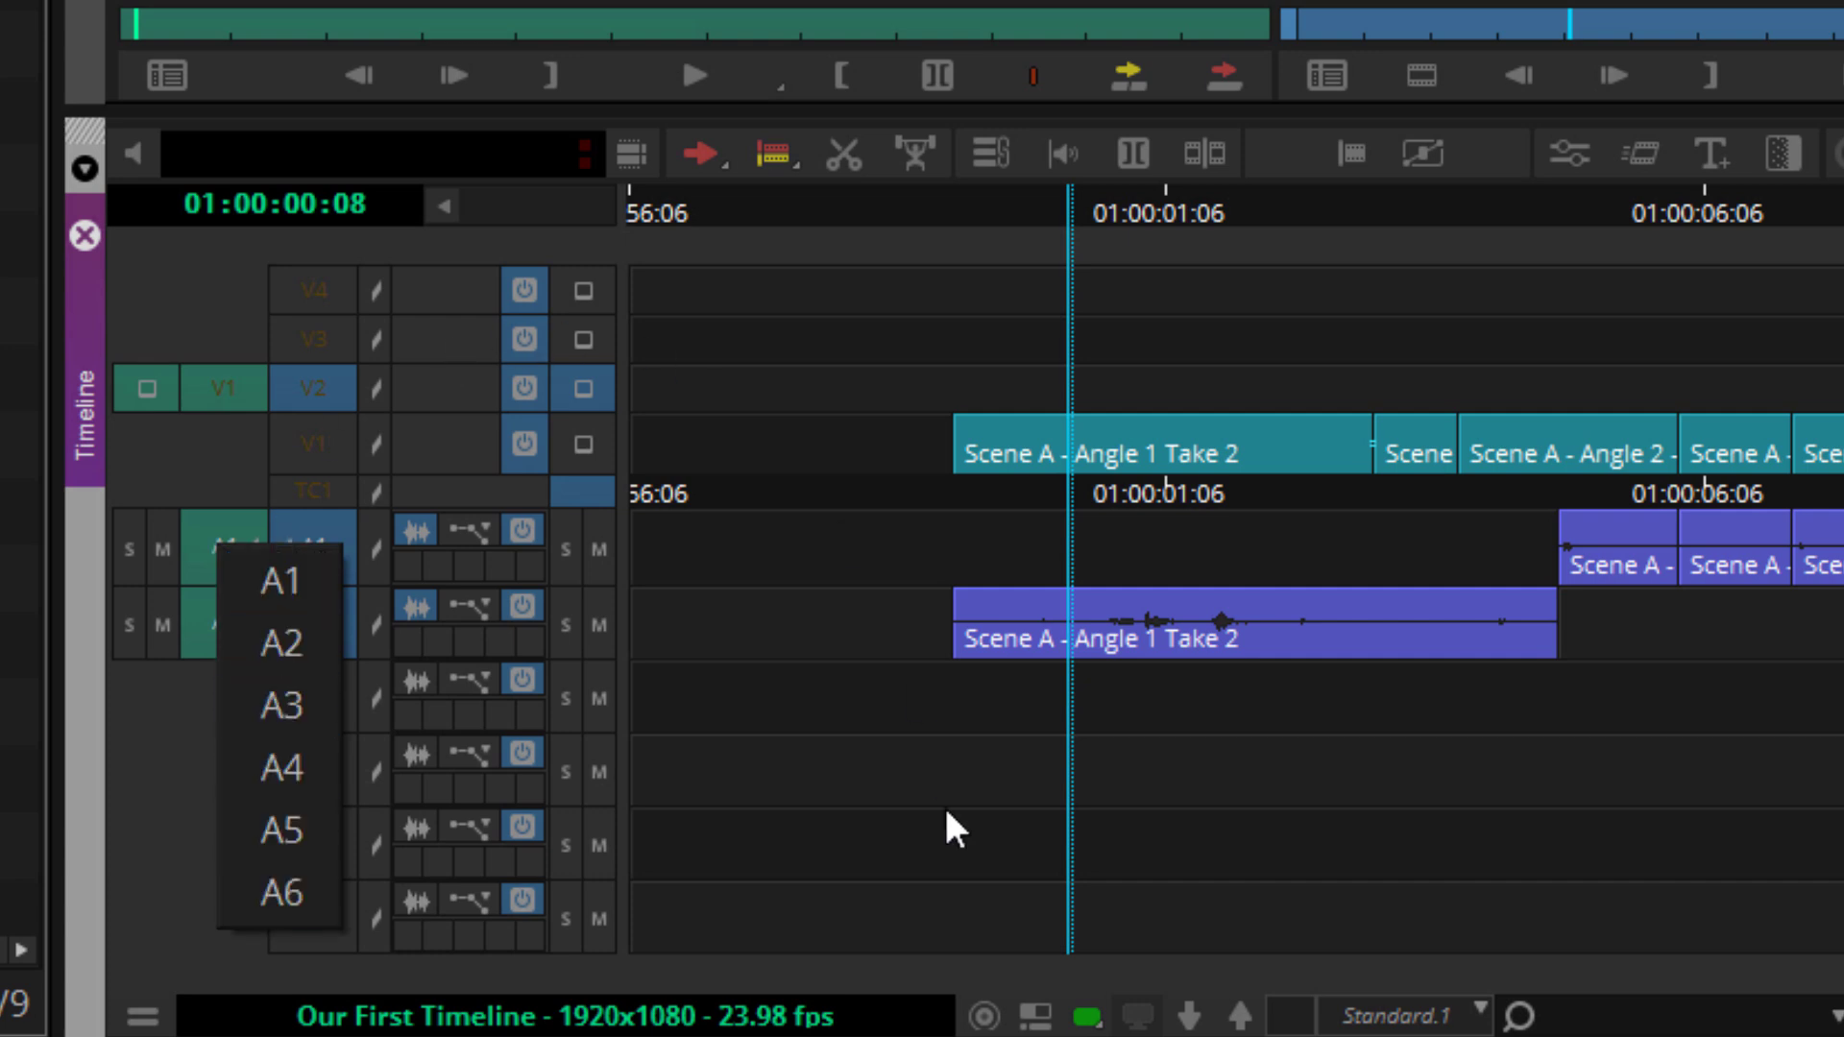
{"action": "left_click", "coordinate": [533, 942]}
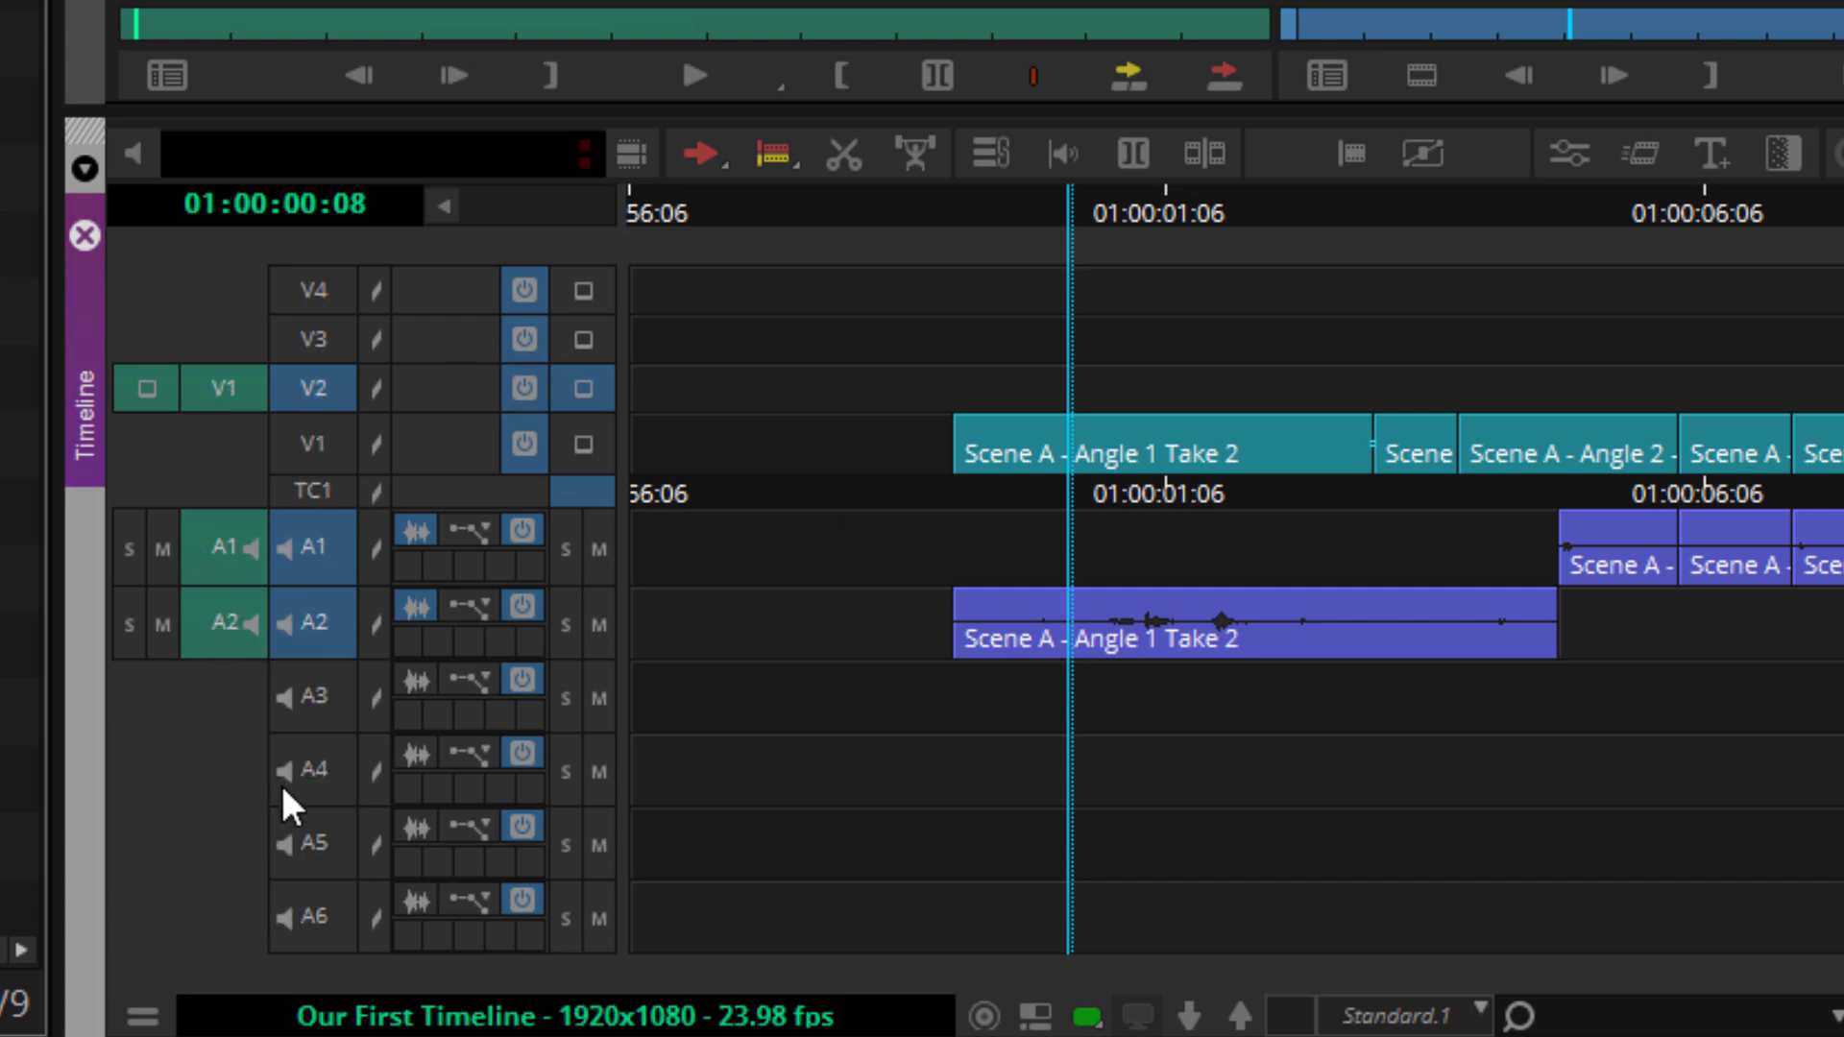
{"action": "left_click_drag", "start_coordinate": [231, 542], "coordinate": [325, 834]}
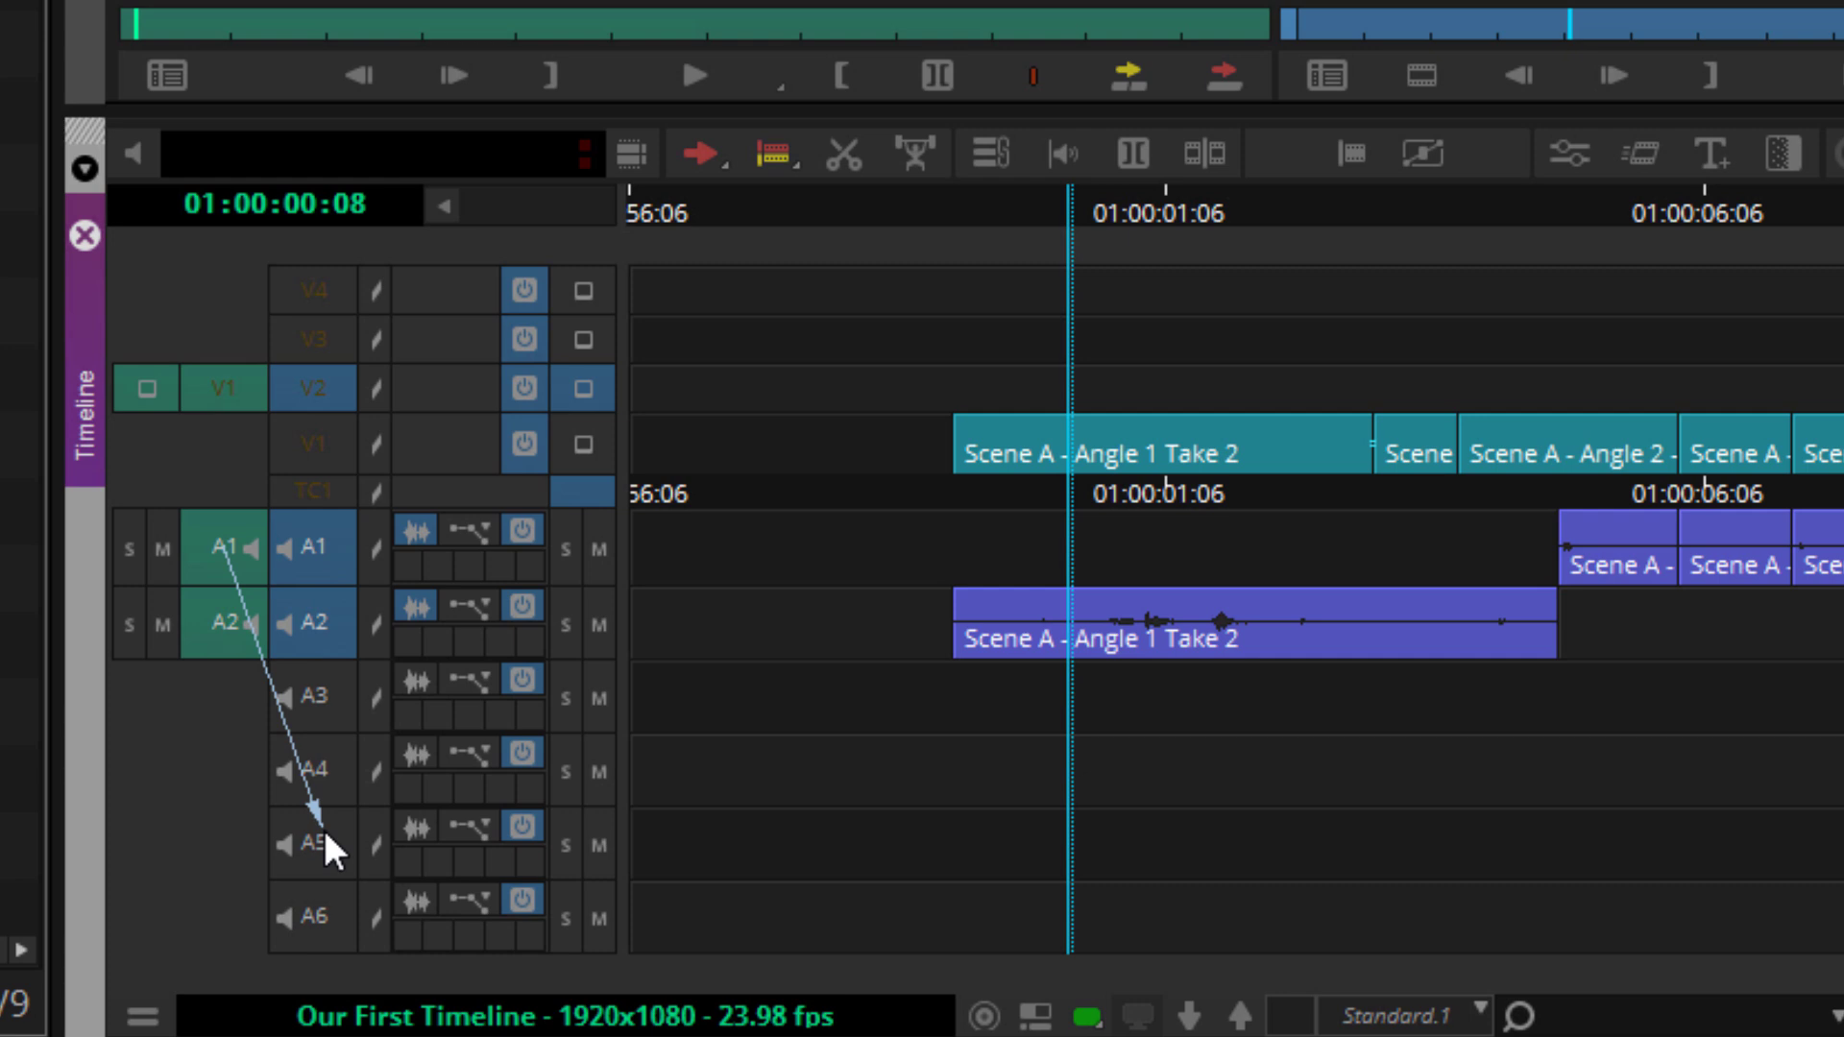
{"action": "left_click_drag", "start_coordinate": [325, 830], "coordinate": [326, 832]}
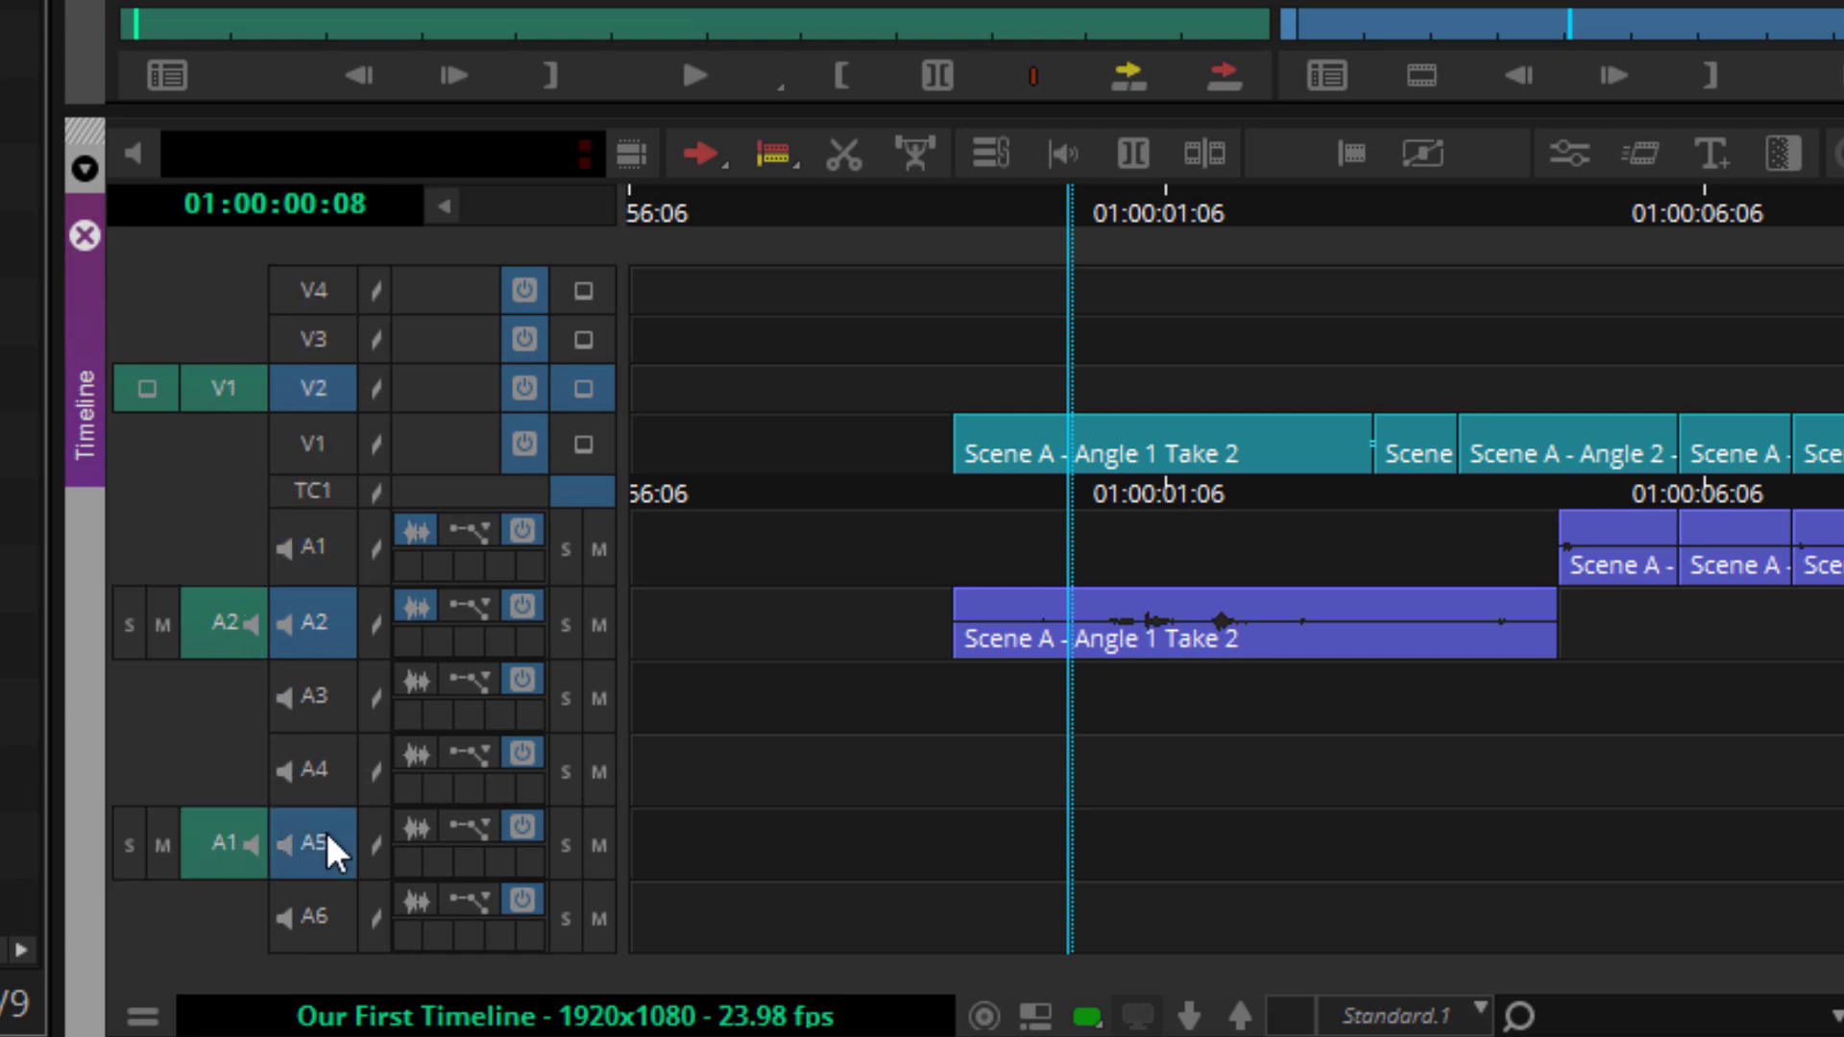
{"action": "left_click_drag", "start_coordinate": [229, 611], "coordinate": [317, 929]}
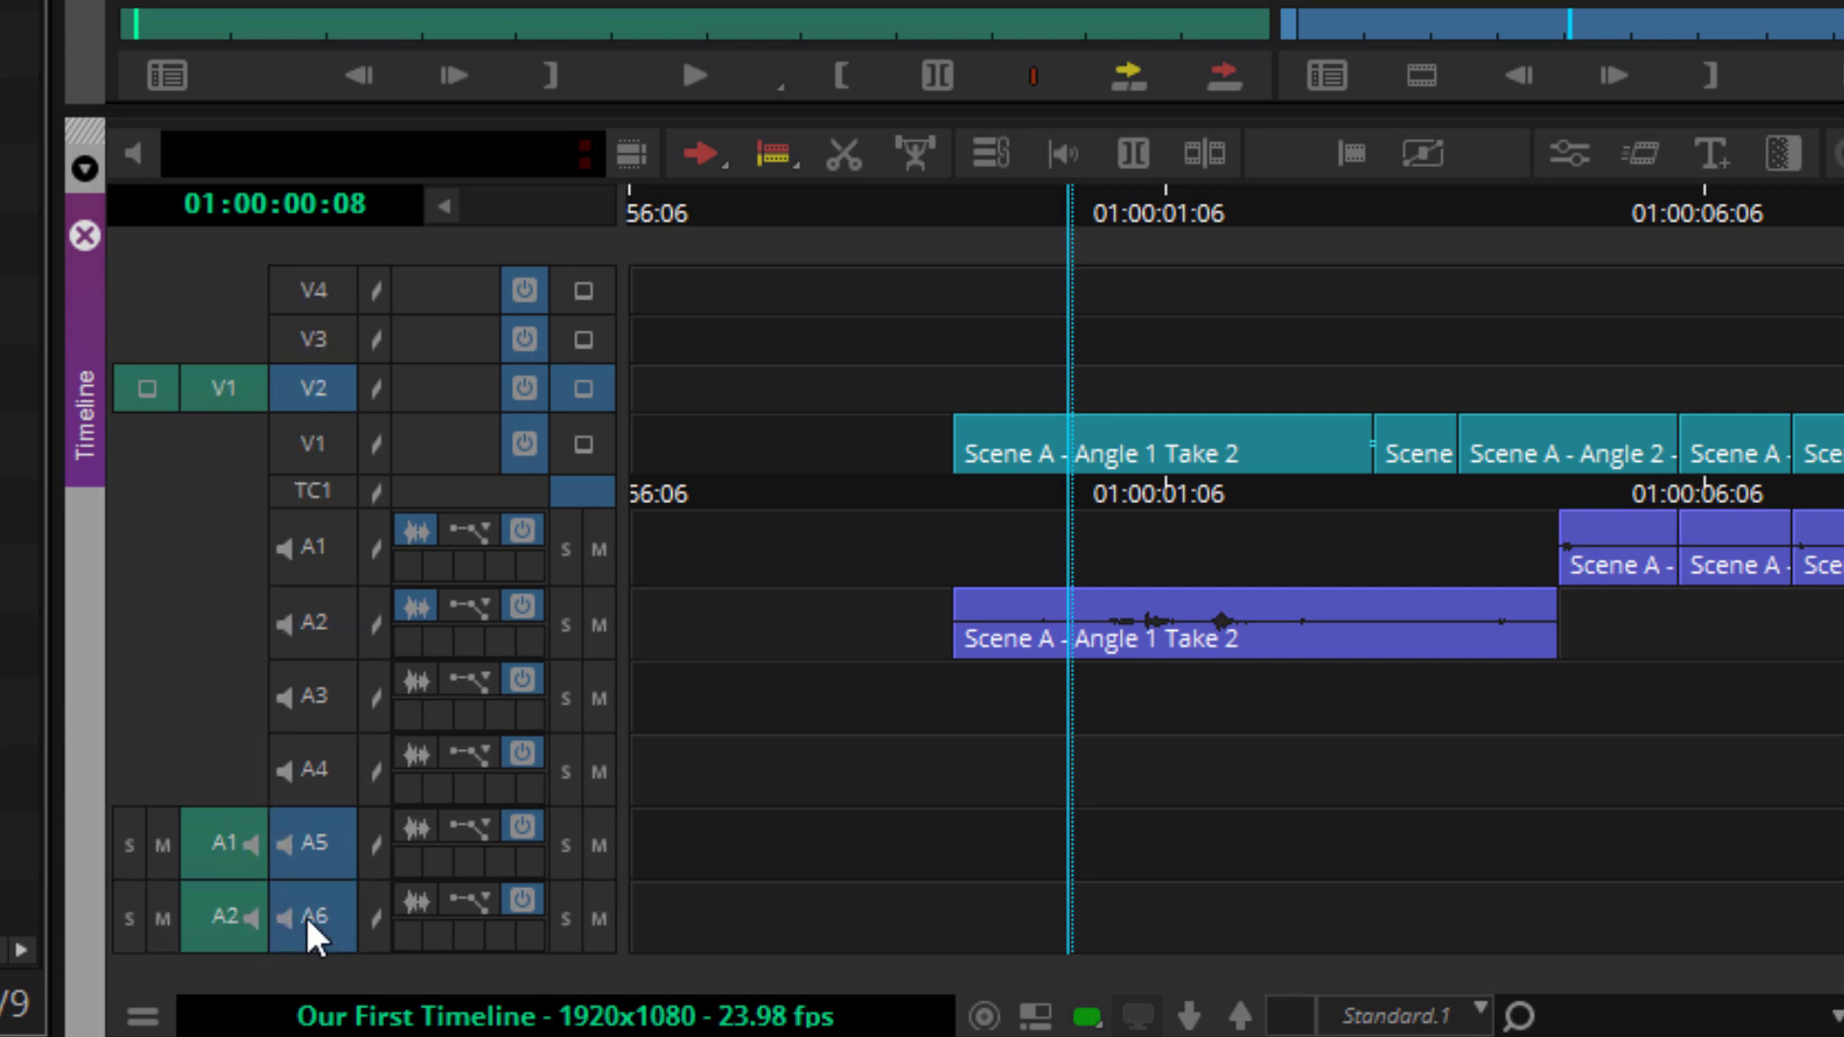
{"action": "left_click_drag", "start_coordinate": [235, 832], "coordinate": [309, 549]}
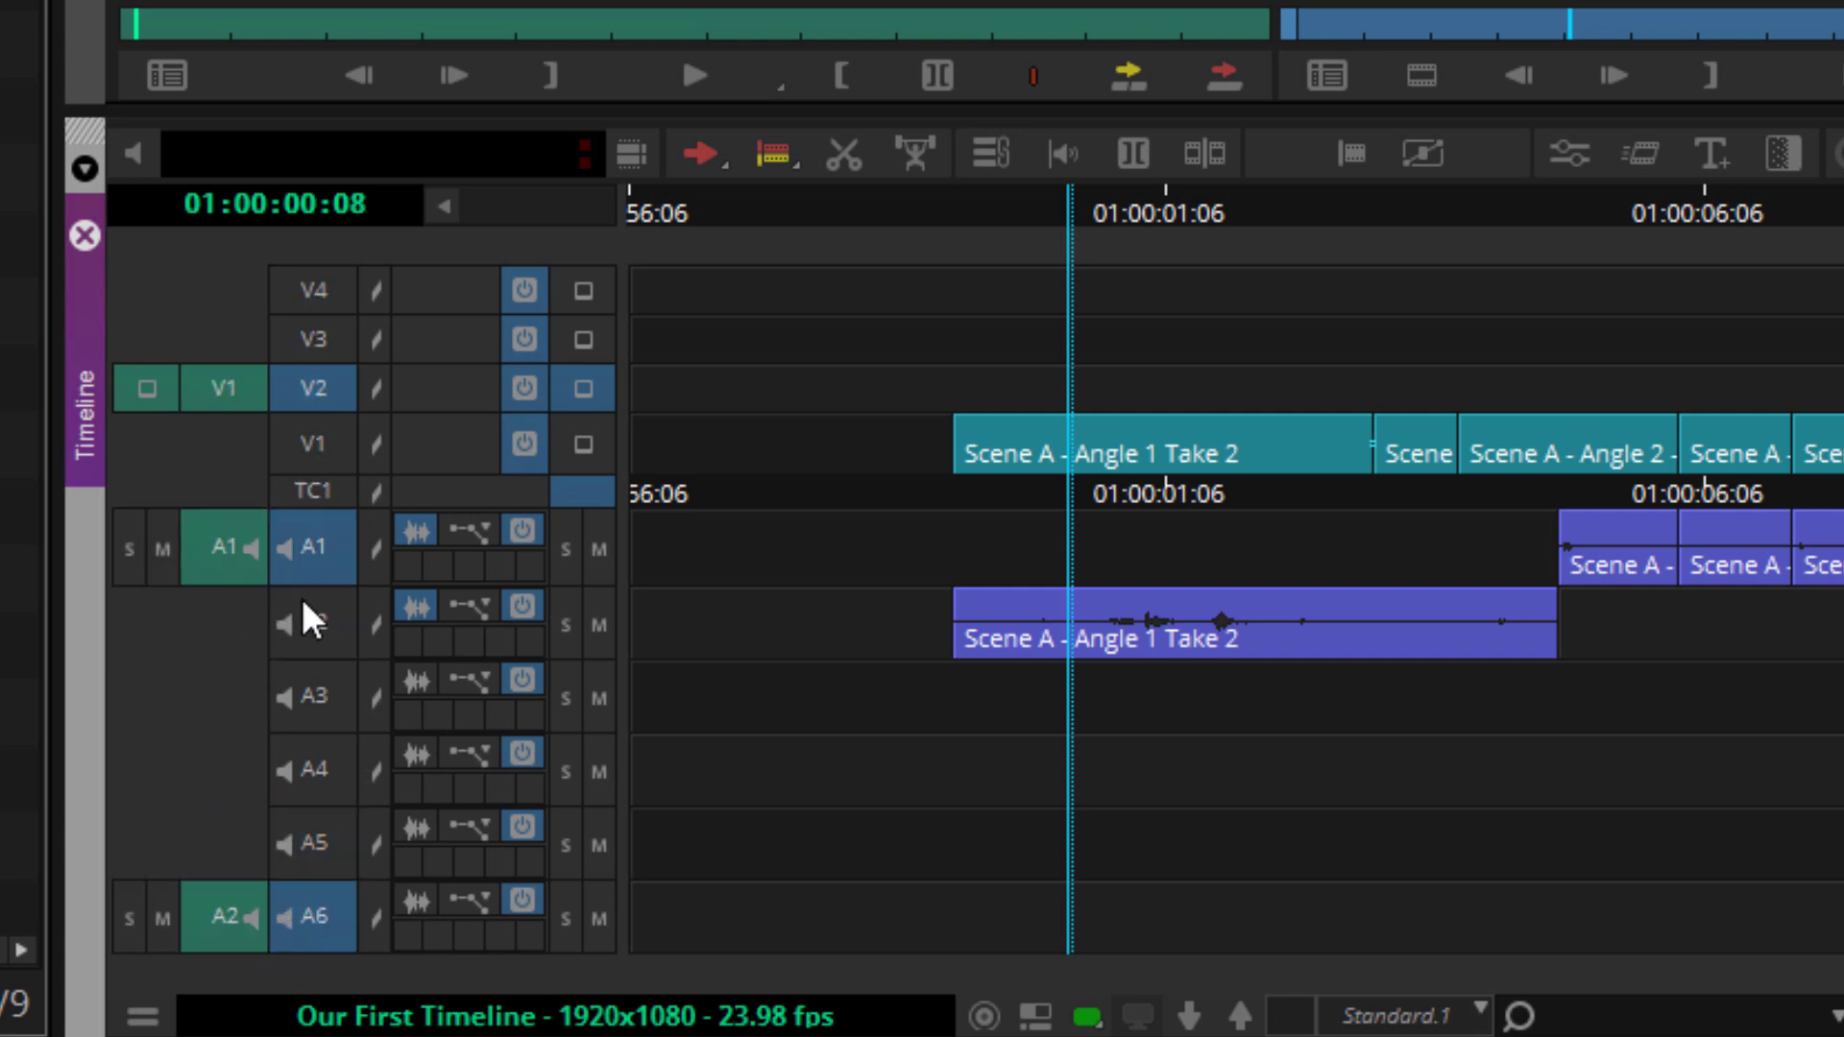
{"action": "left_click_drag", "start_coordinate": [226, 914], "coordinate": [313, 620]}
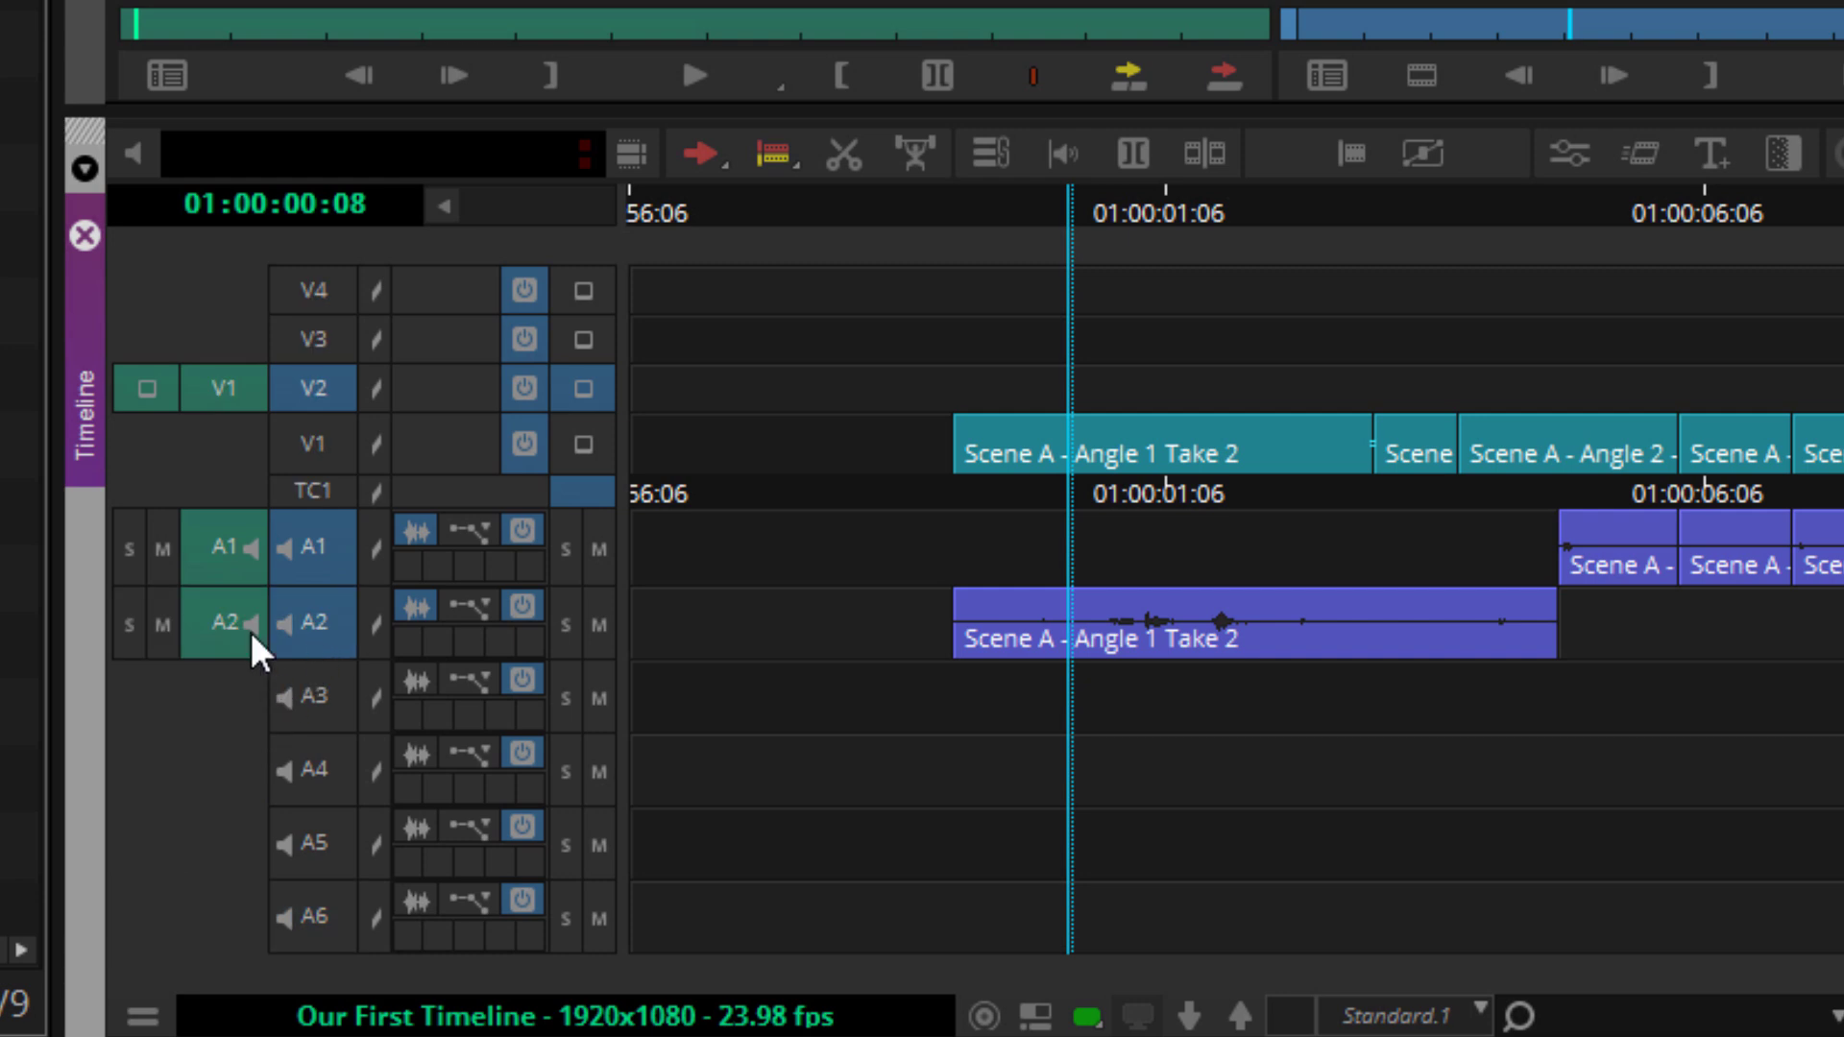
Repeat the patching of source A2 to record track A6 and source A1 to A5, and restore the straight A1 and A2 patching.
{"action": "left_click_drag", "start_coordinate": [229, 541], "coordinate": [307, 555]}
{"action": "left_click_drag", "start_coordinate": [207, 607], "coordinate": [293, 898]}
{"action": "left_click_drag", "start_coordinate": [223, 576], "coordinate": [324, 565]}
{"action": "left_click_drag", "start_coordinate": [217, 902], "coordinate": [324, 643]}
{"action": "left_click_drag", "start_coordinate": [199, 622], "coordinate": [313, 915]}
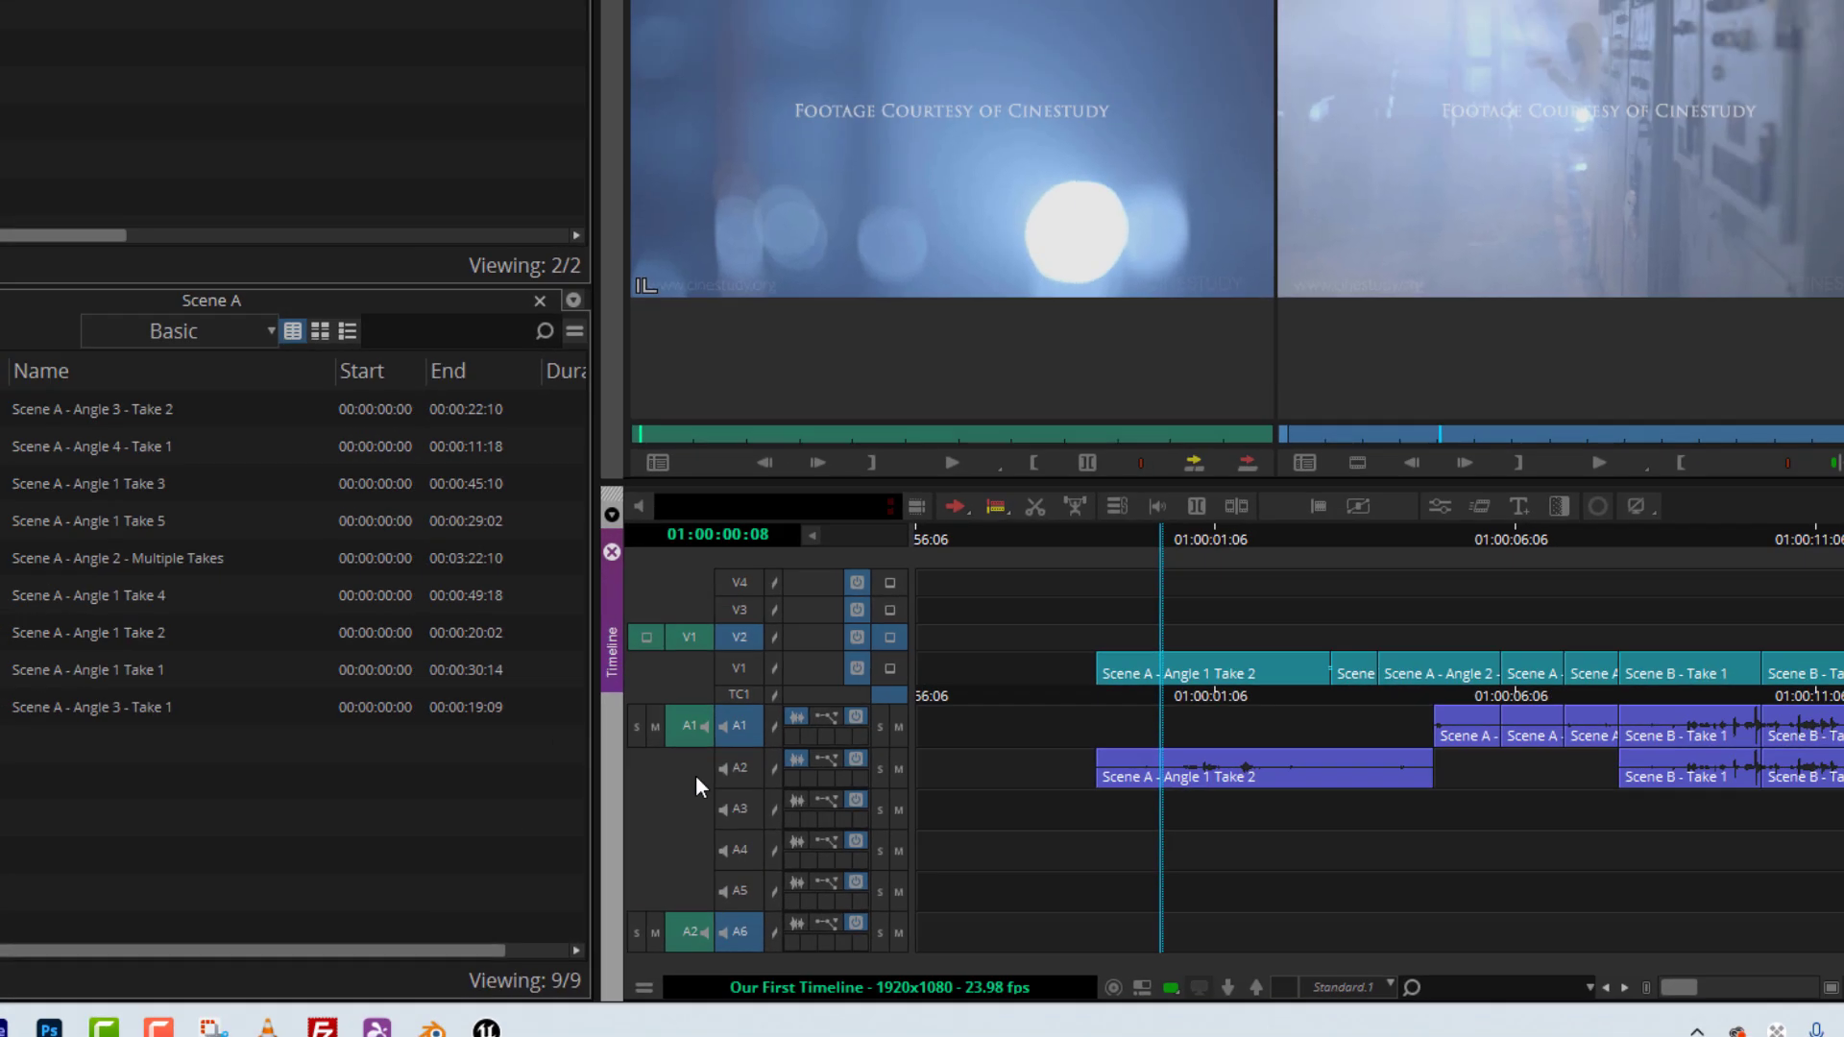
{"action": "left_click_drag", "start_coordinate": [661, 741], "coordinate": [656, 891]}
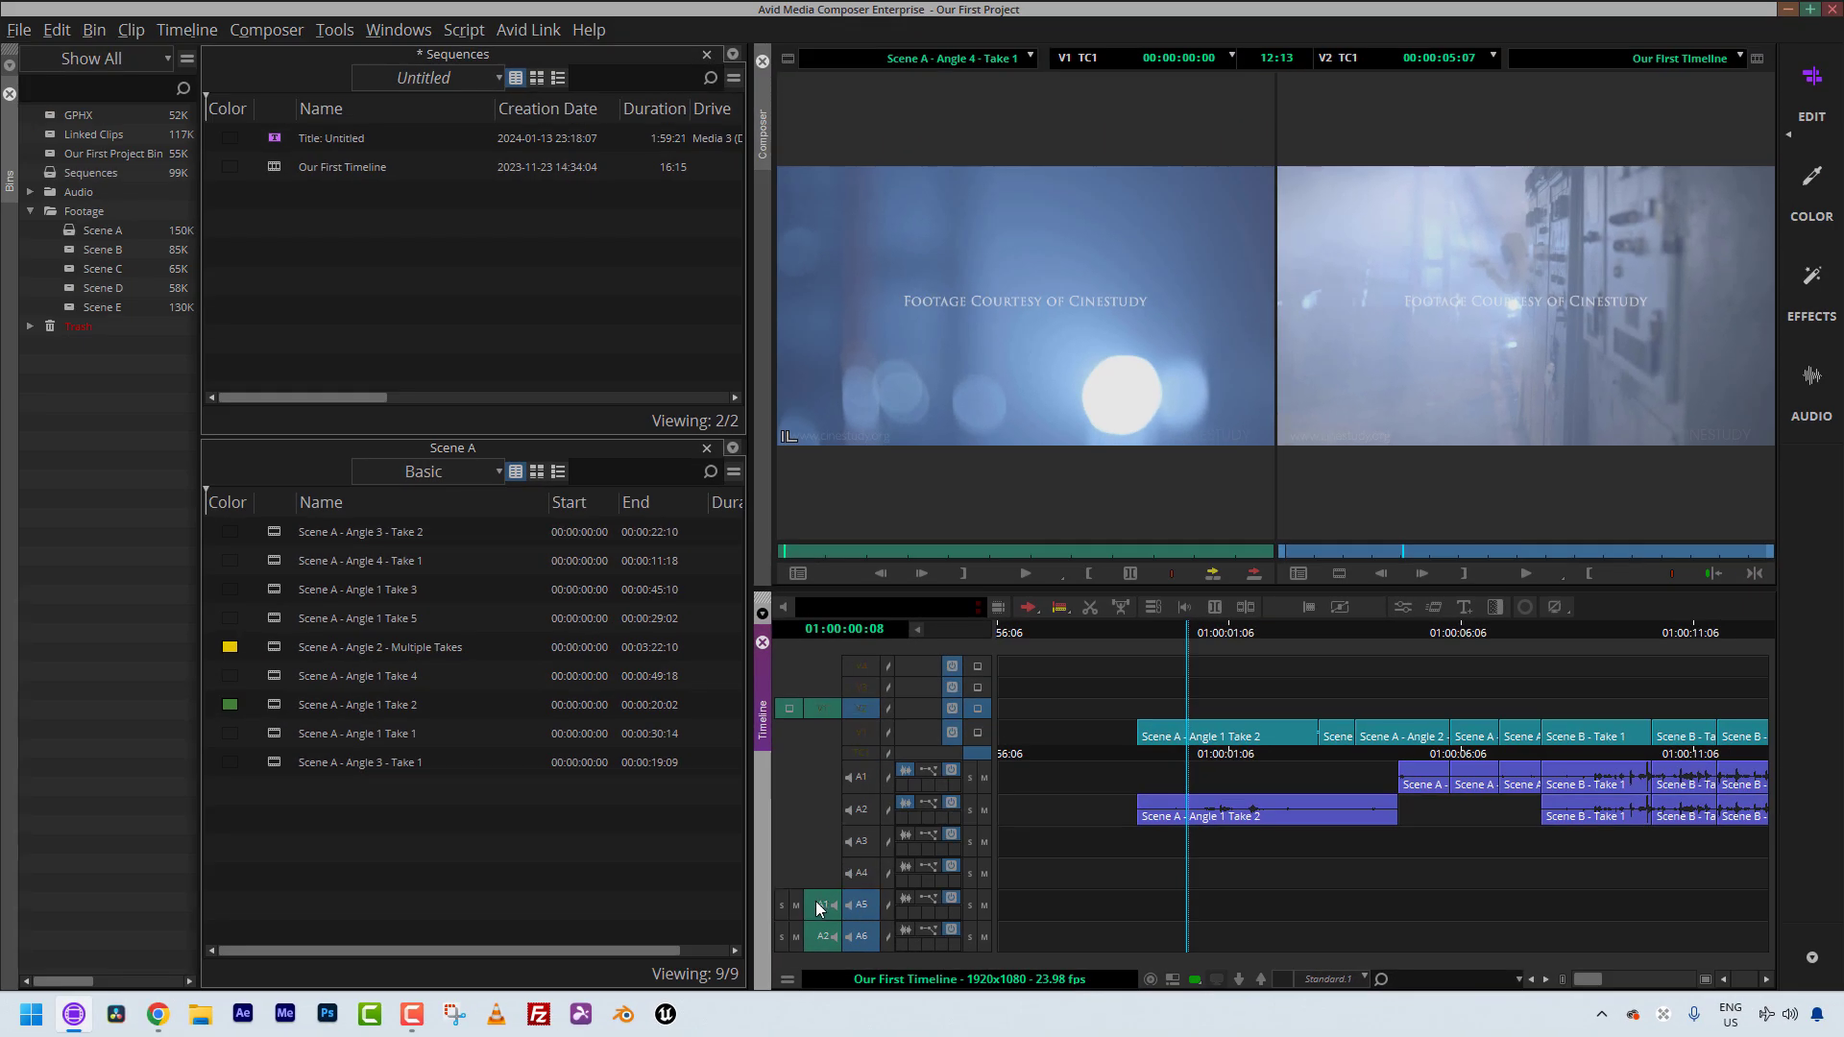
{"action": "left_click_drag", "start_coordinate": [818, 908], "coordinate": [822, 776]}
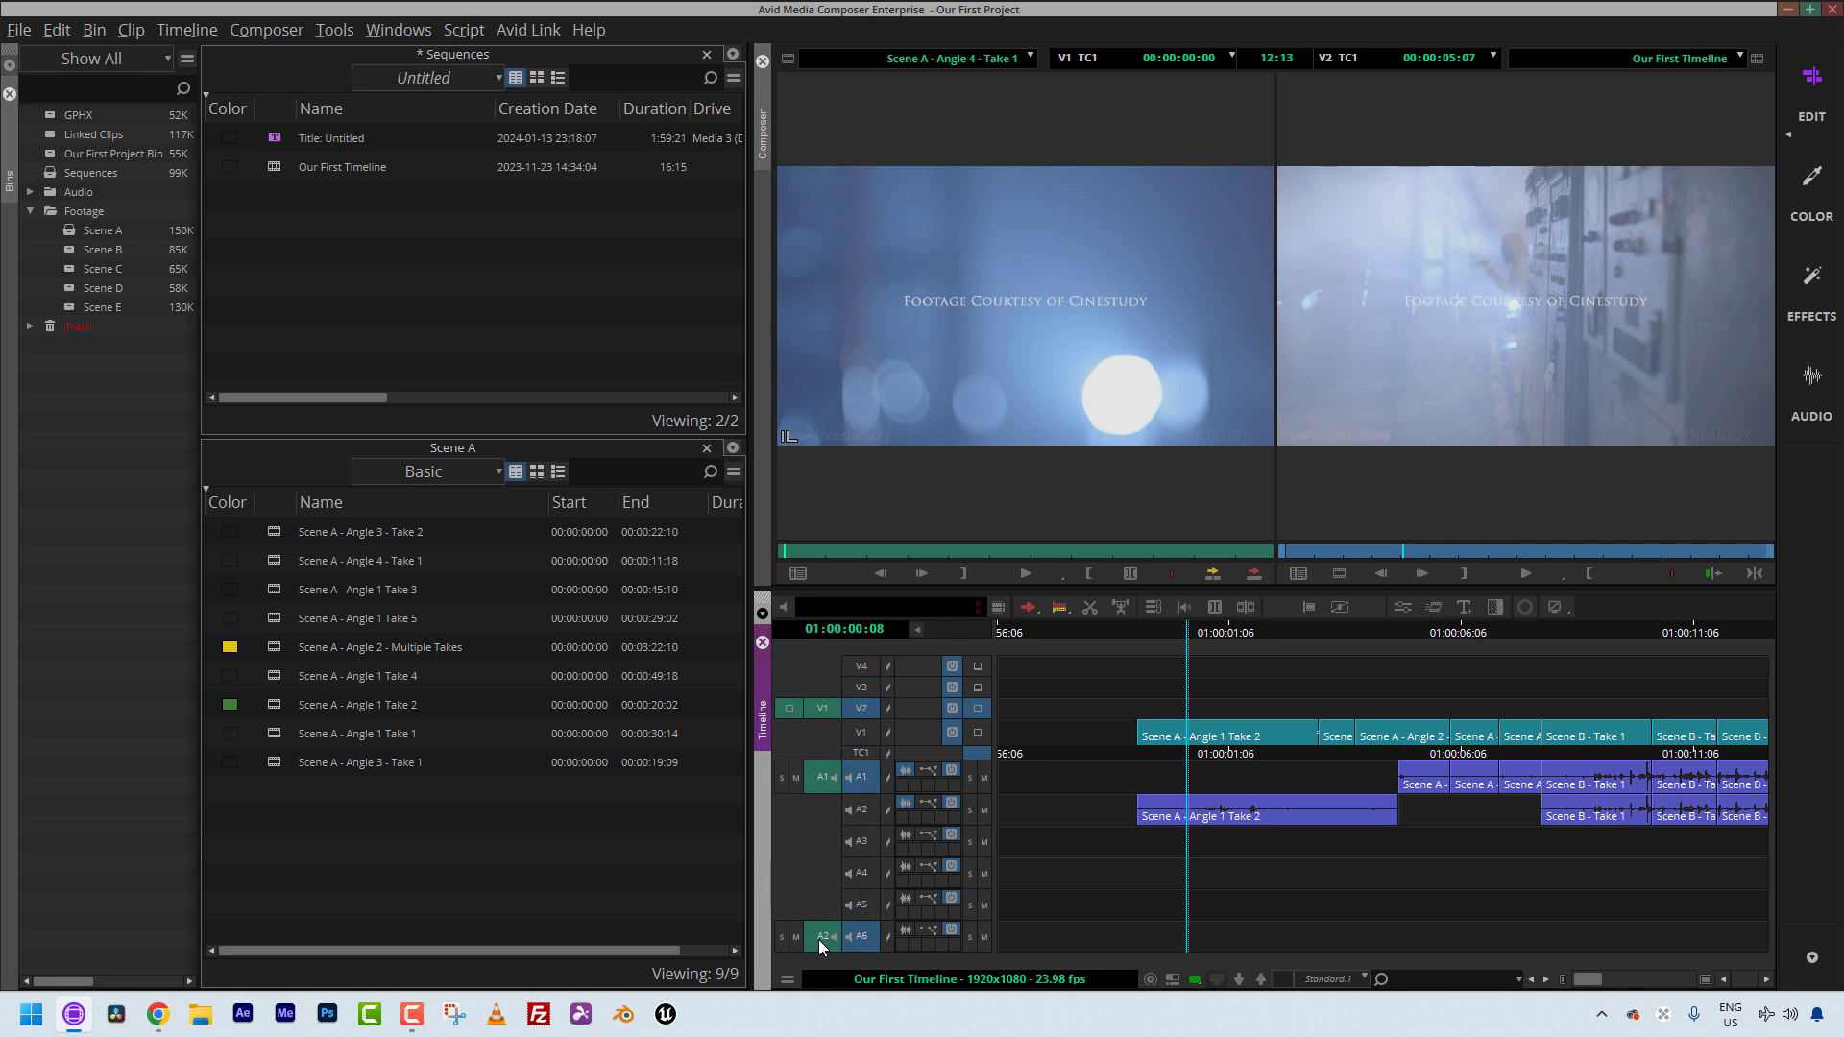
{"action": "left_click_drag", "start_coordinate": [821, 948], "coordinate": [824, 810]}
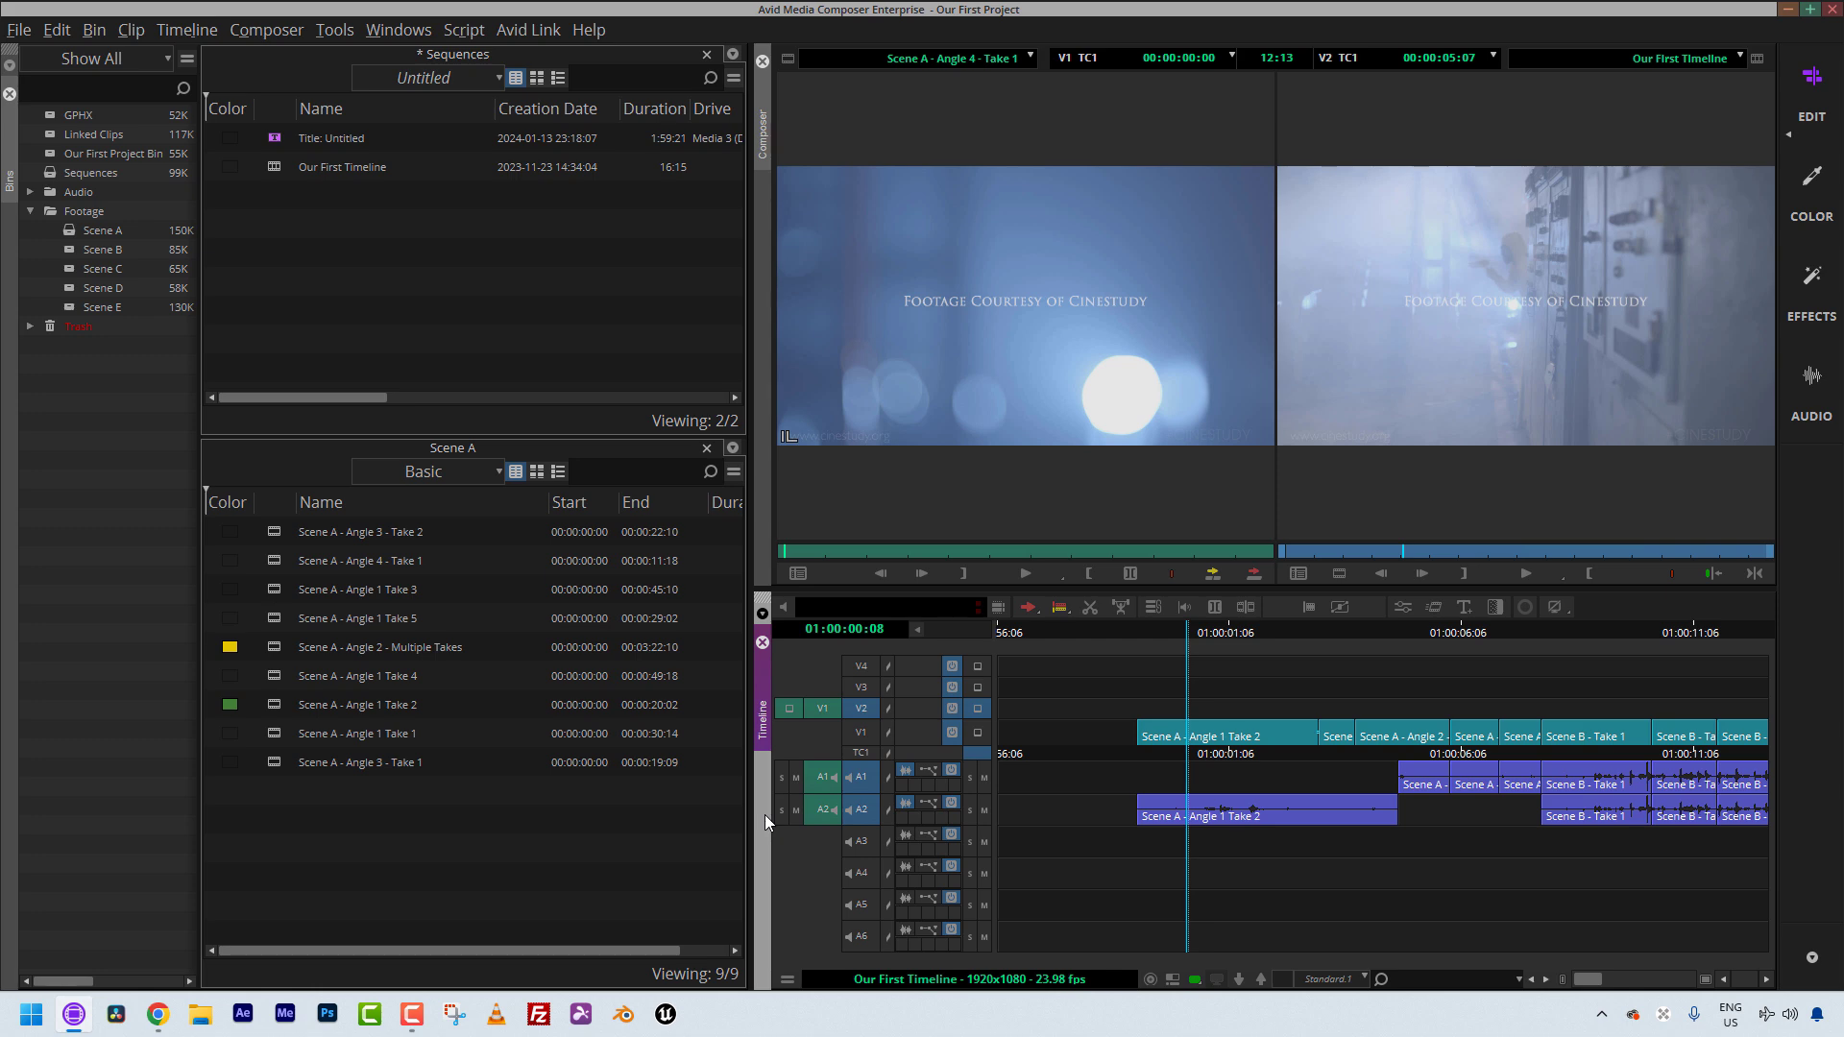
Park the playhead at 01:00:01:10 and patch source V1 to record track V1.
{"action": "left_click", "coordinate": [1177, 816]}
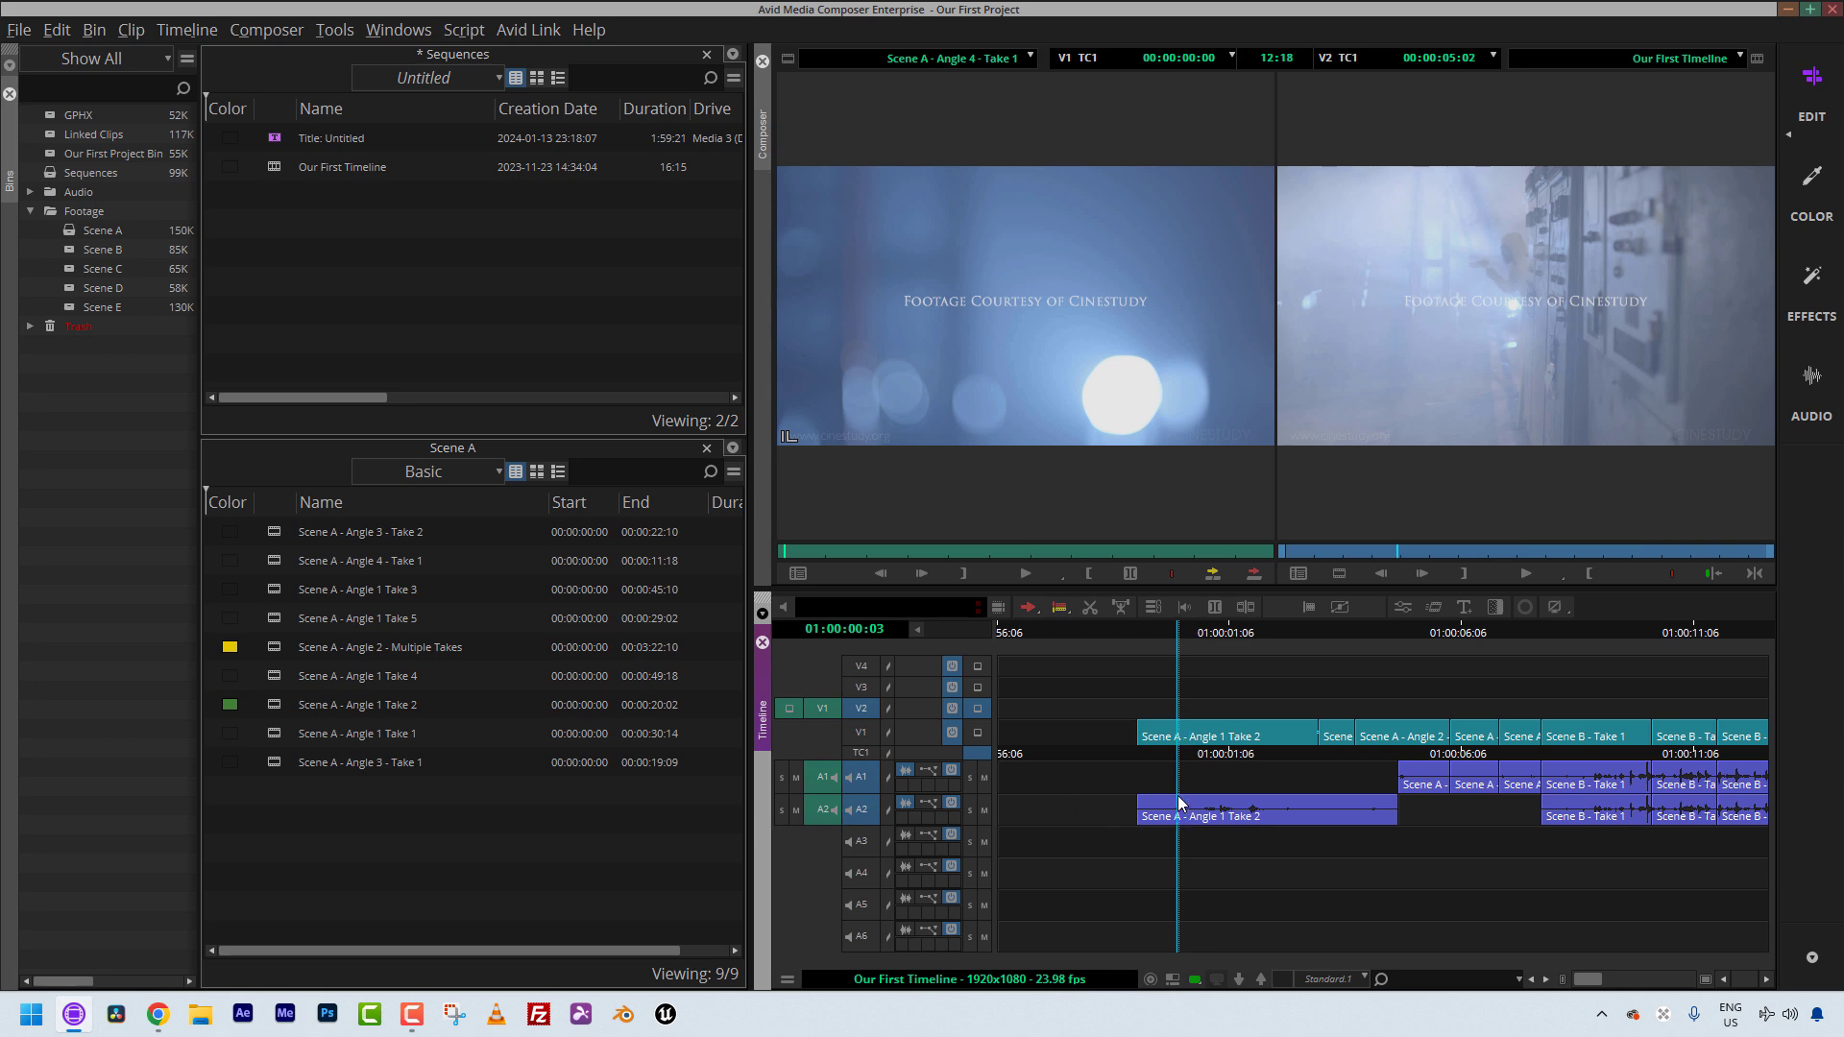
{"action": "left_click_drag", "start_coordinate": [1183, 779], "coordinate": [1239, 783]}
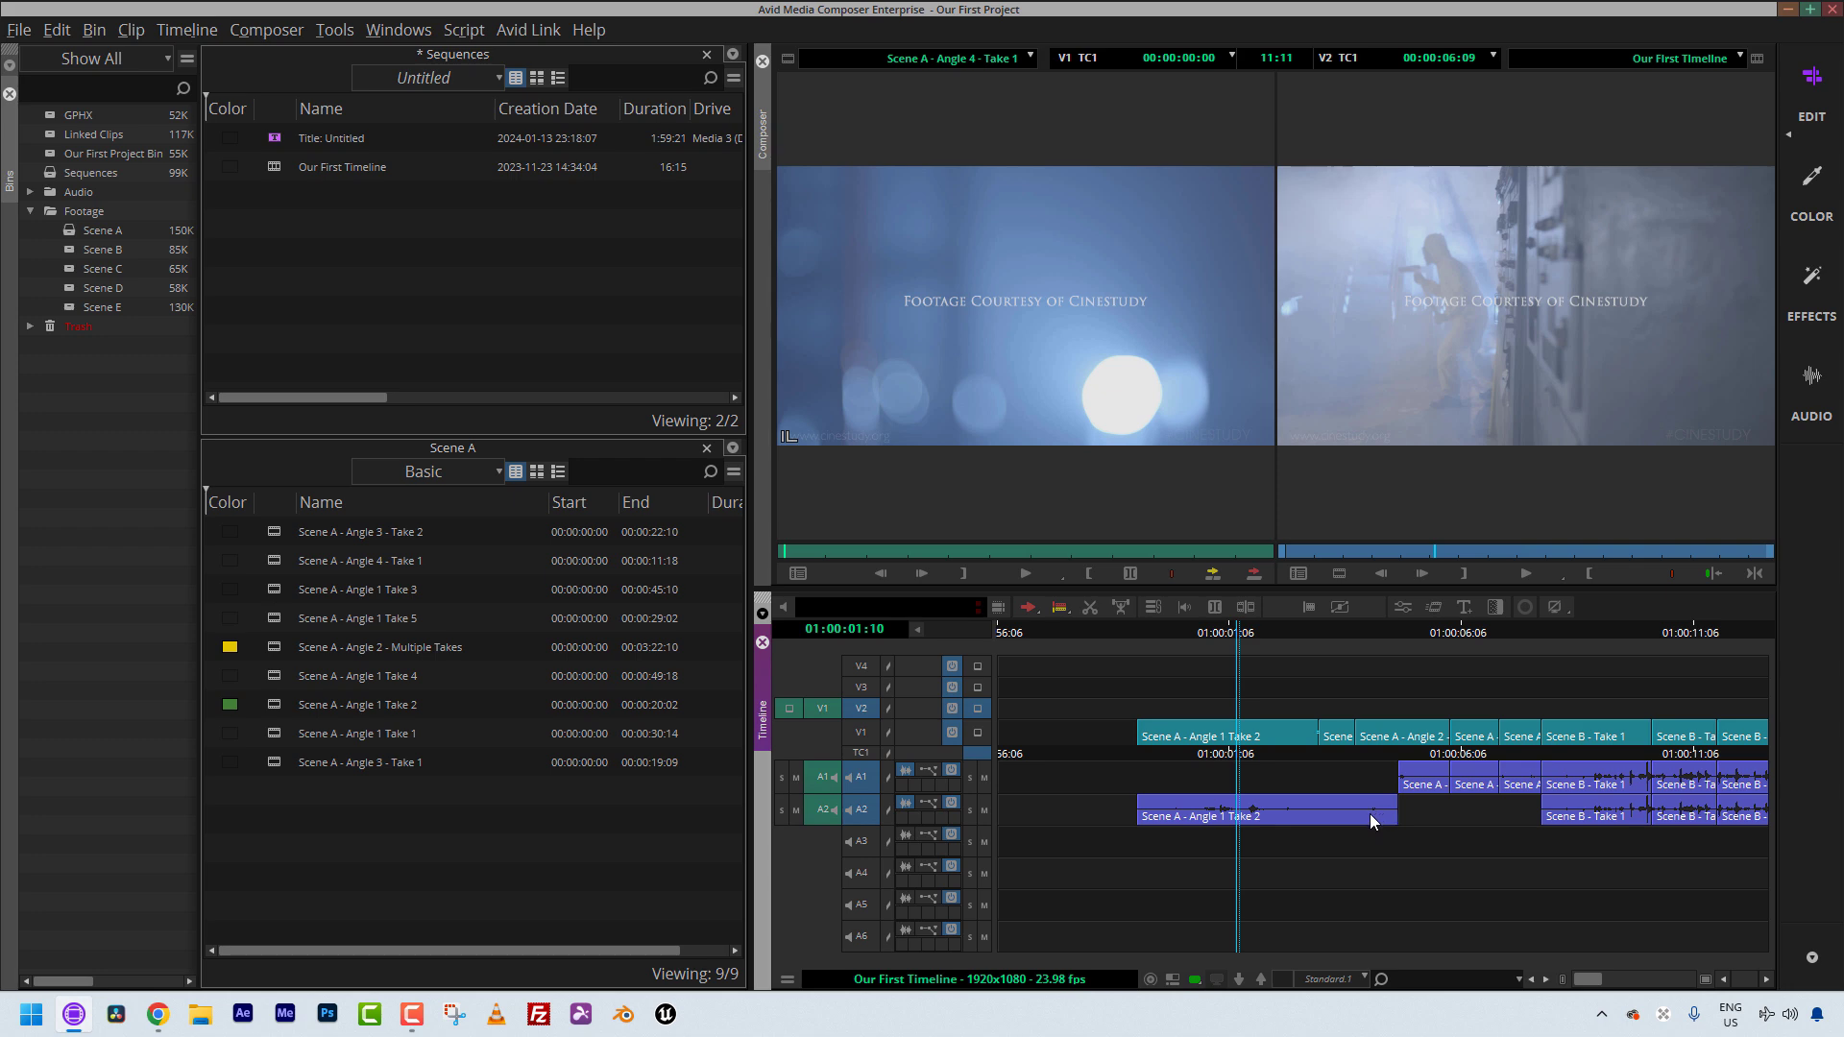
{"action": "left_click", "coordinate": [865, 728]}
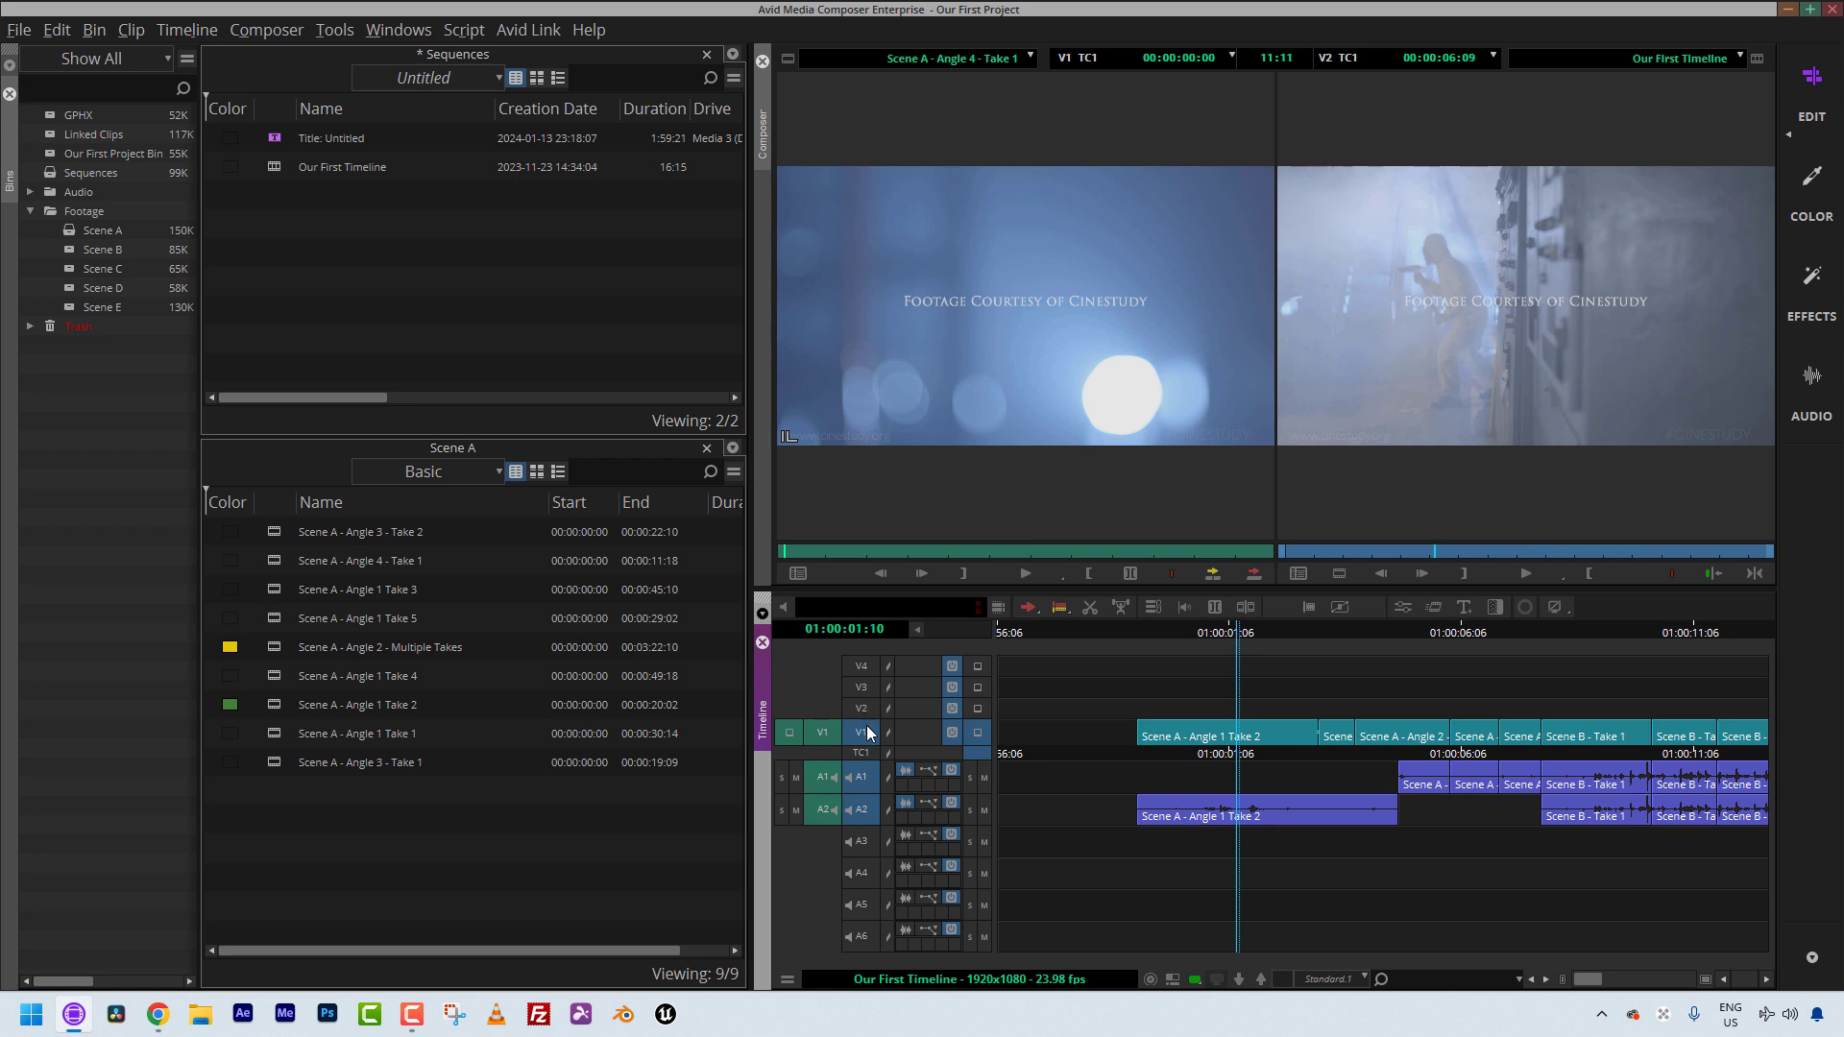
{"action": "right_click", "coordinate": [861, 735]}
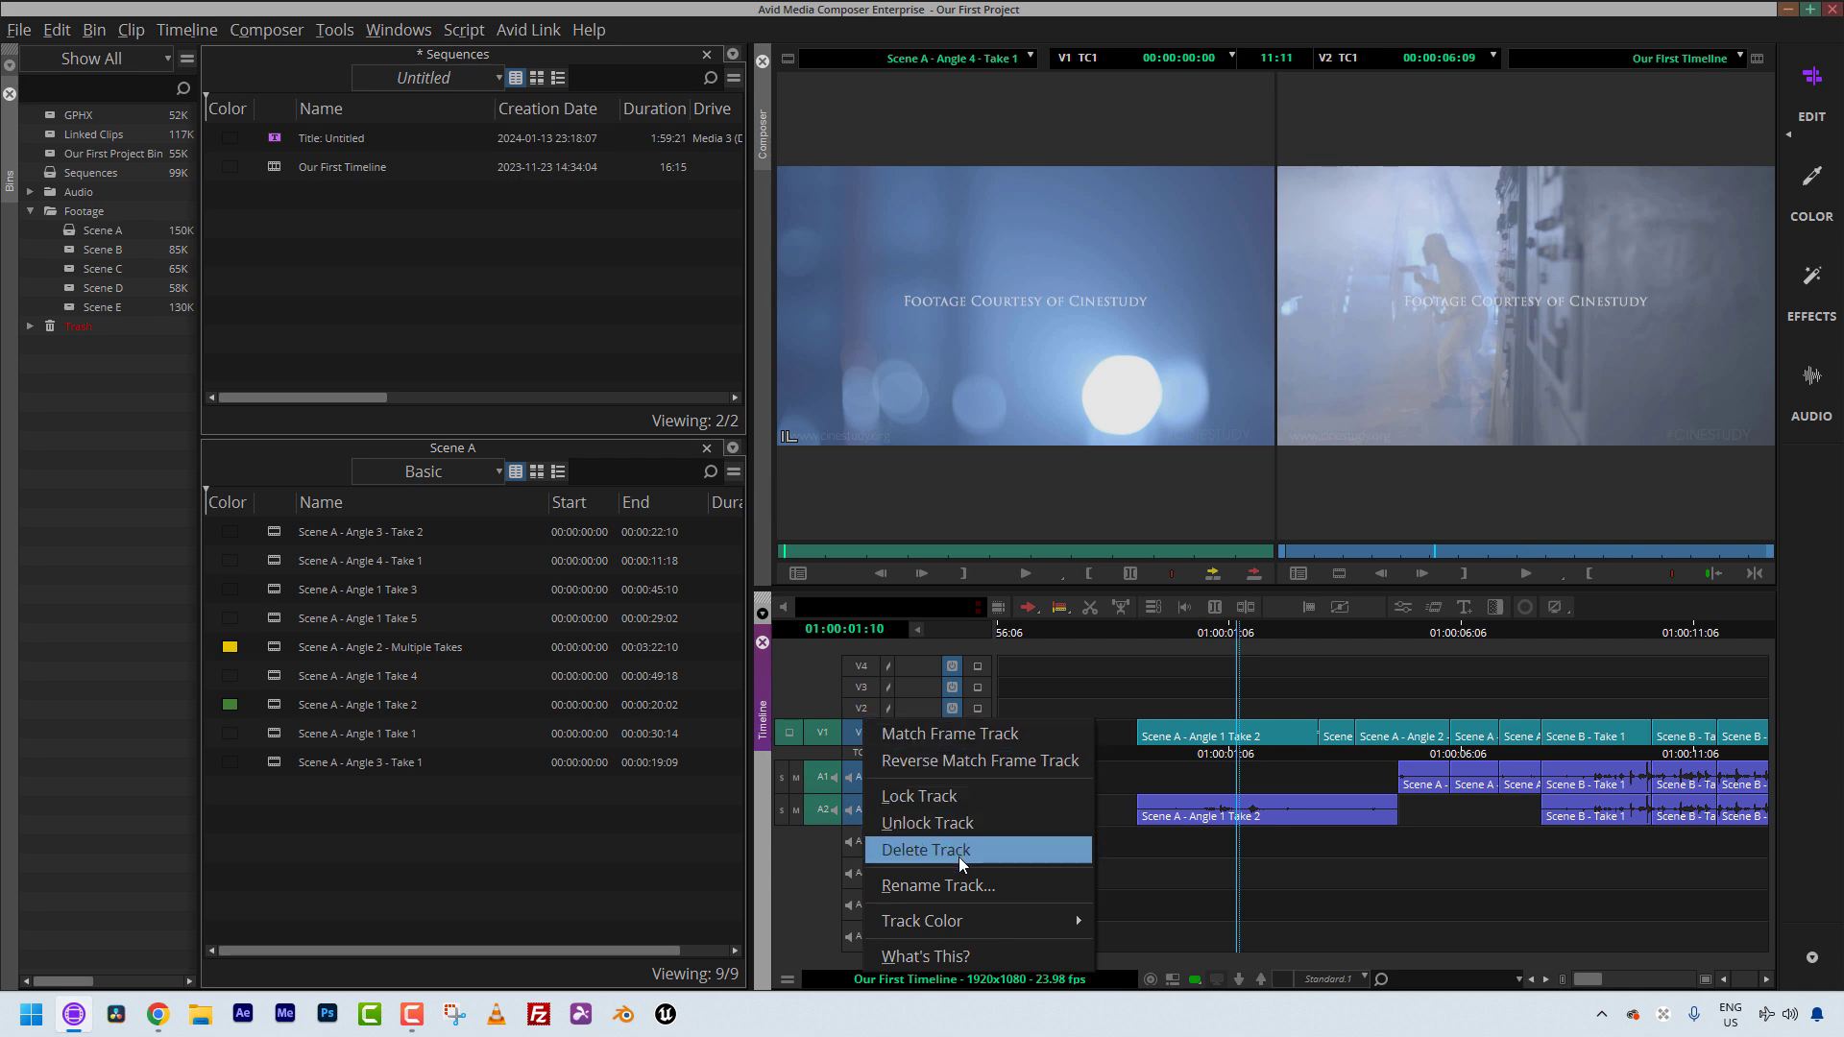
{"action": "left_click", "coordinate": [958, 885]}
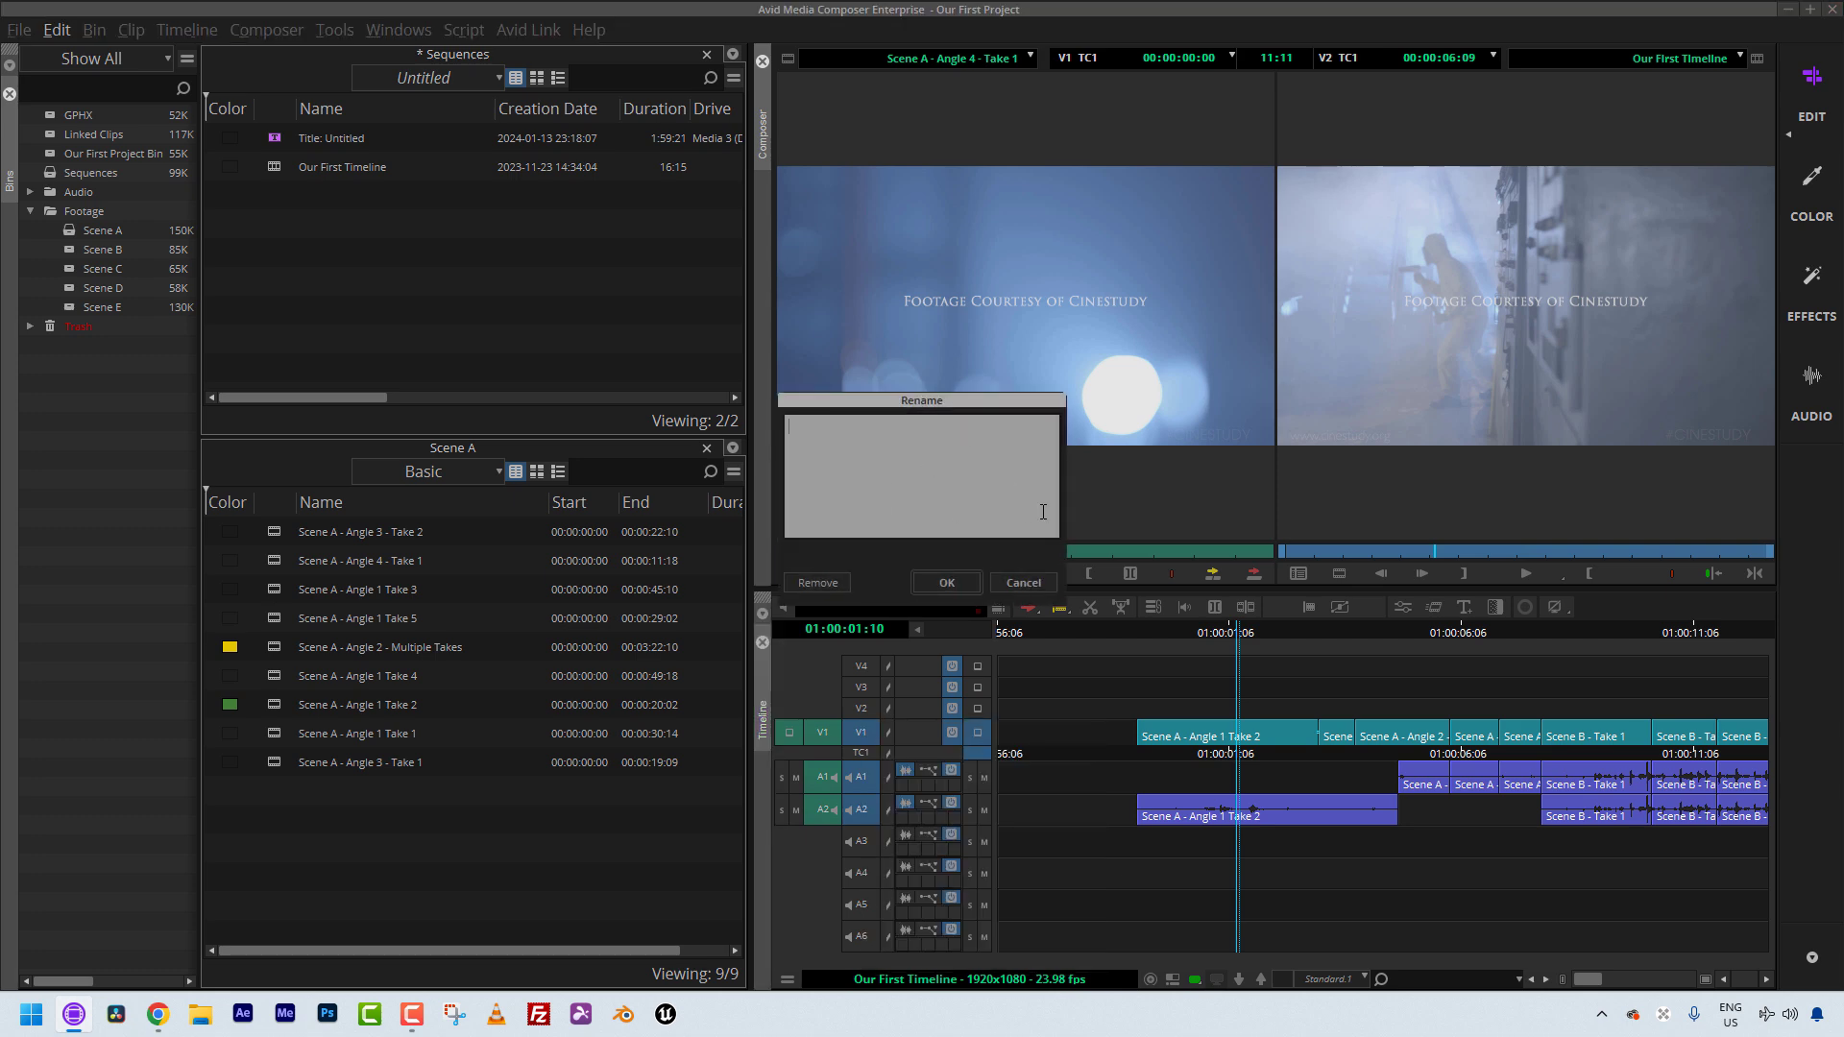
{"action": "left_click", "coordinate": [1021, 583]}
Rename audio tracks A1 and A2 as VO.
{"action": "right_click", "coordinate": [854, 775]}
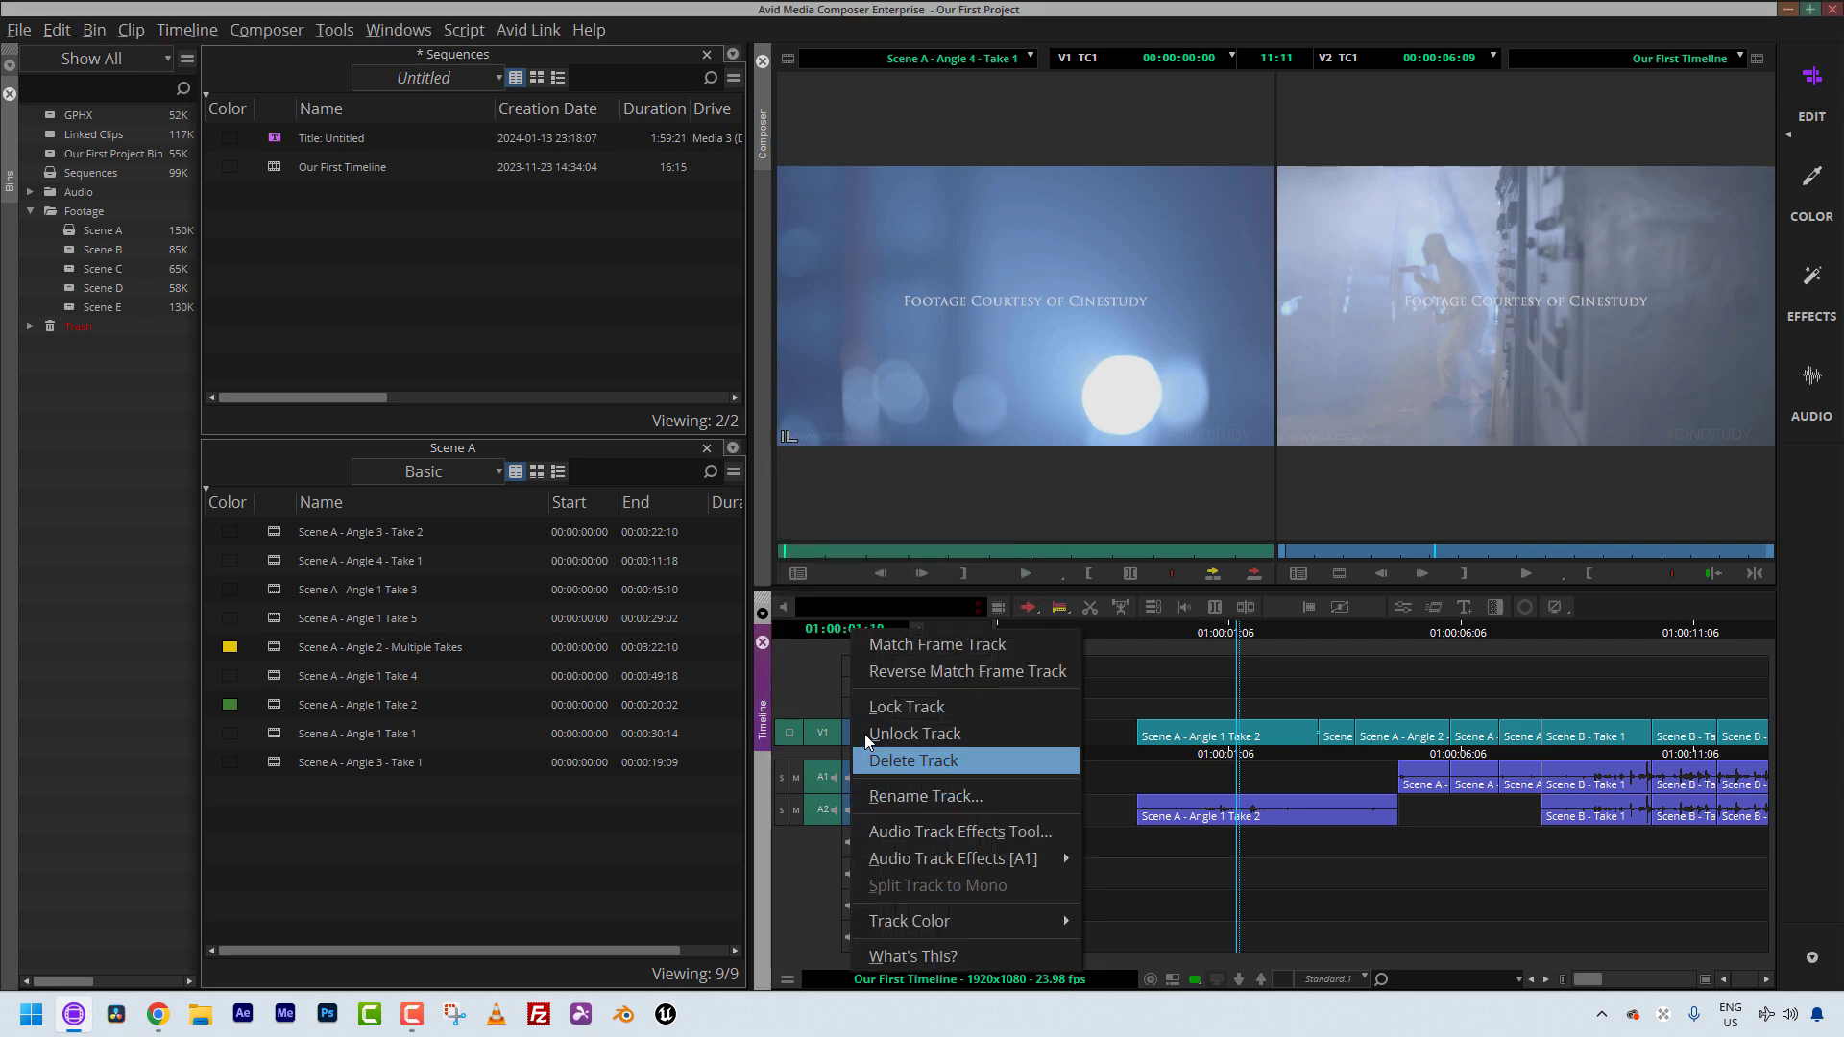
{"action": "left_click", "coordinate": [925, 799]}
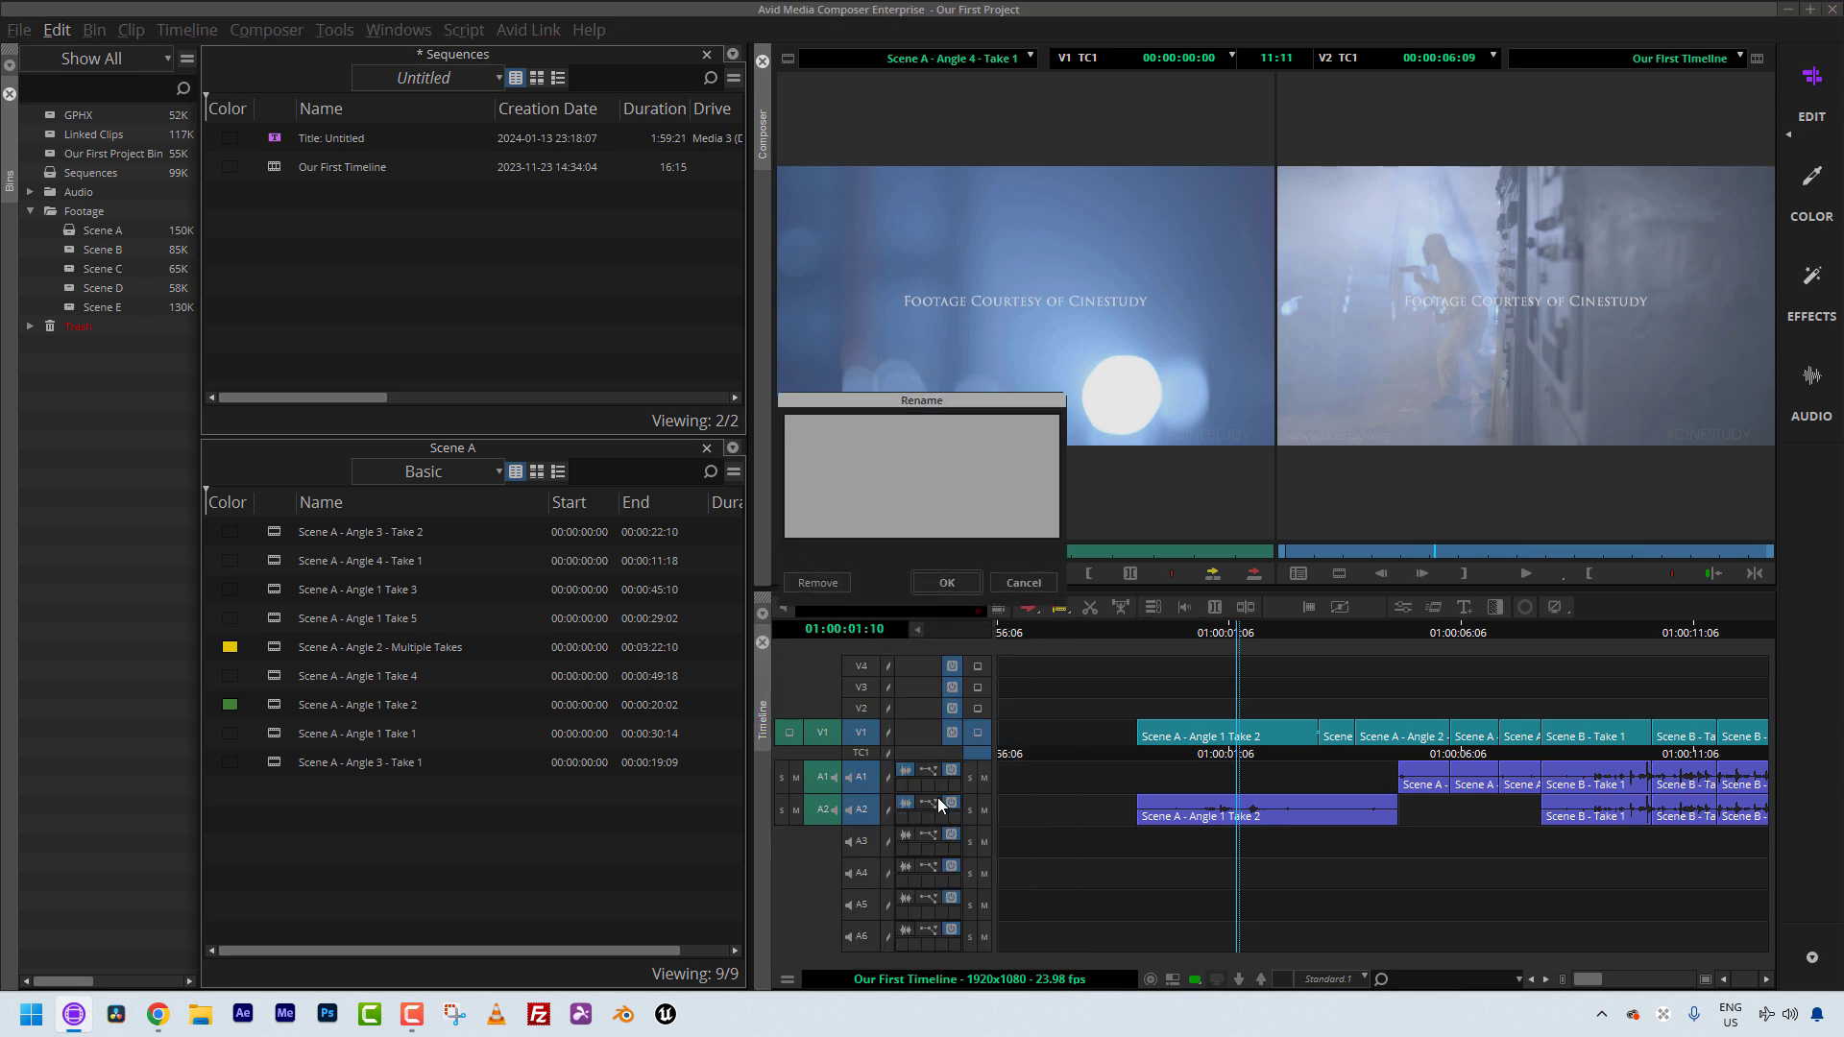
{"action": "type", "text": "VO"}
{"action": "left_click", "coordinate": [949, 582]}
{"action": "right_click", "coordinate": [879, 809]}
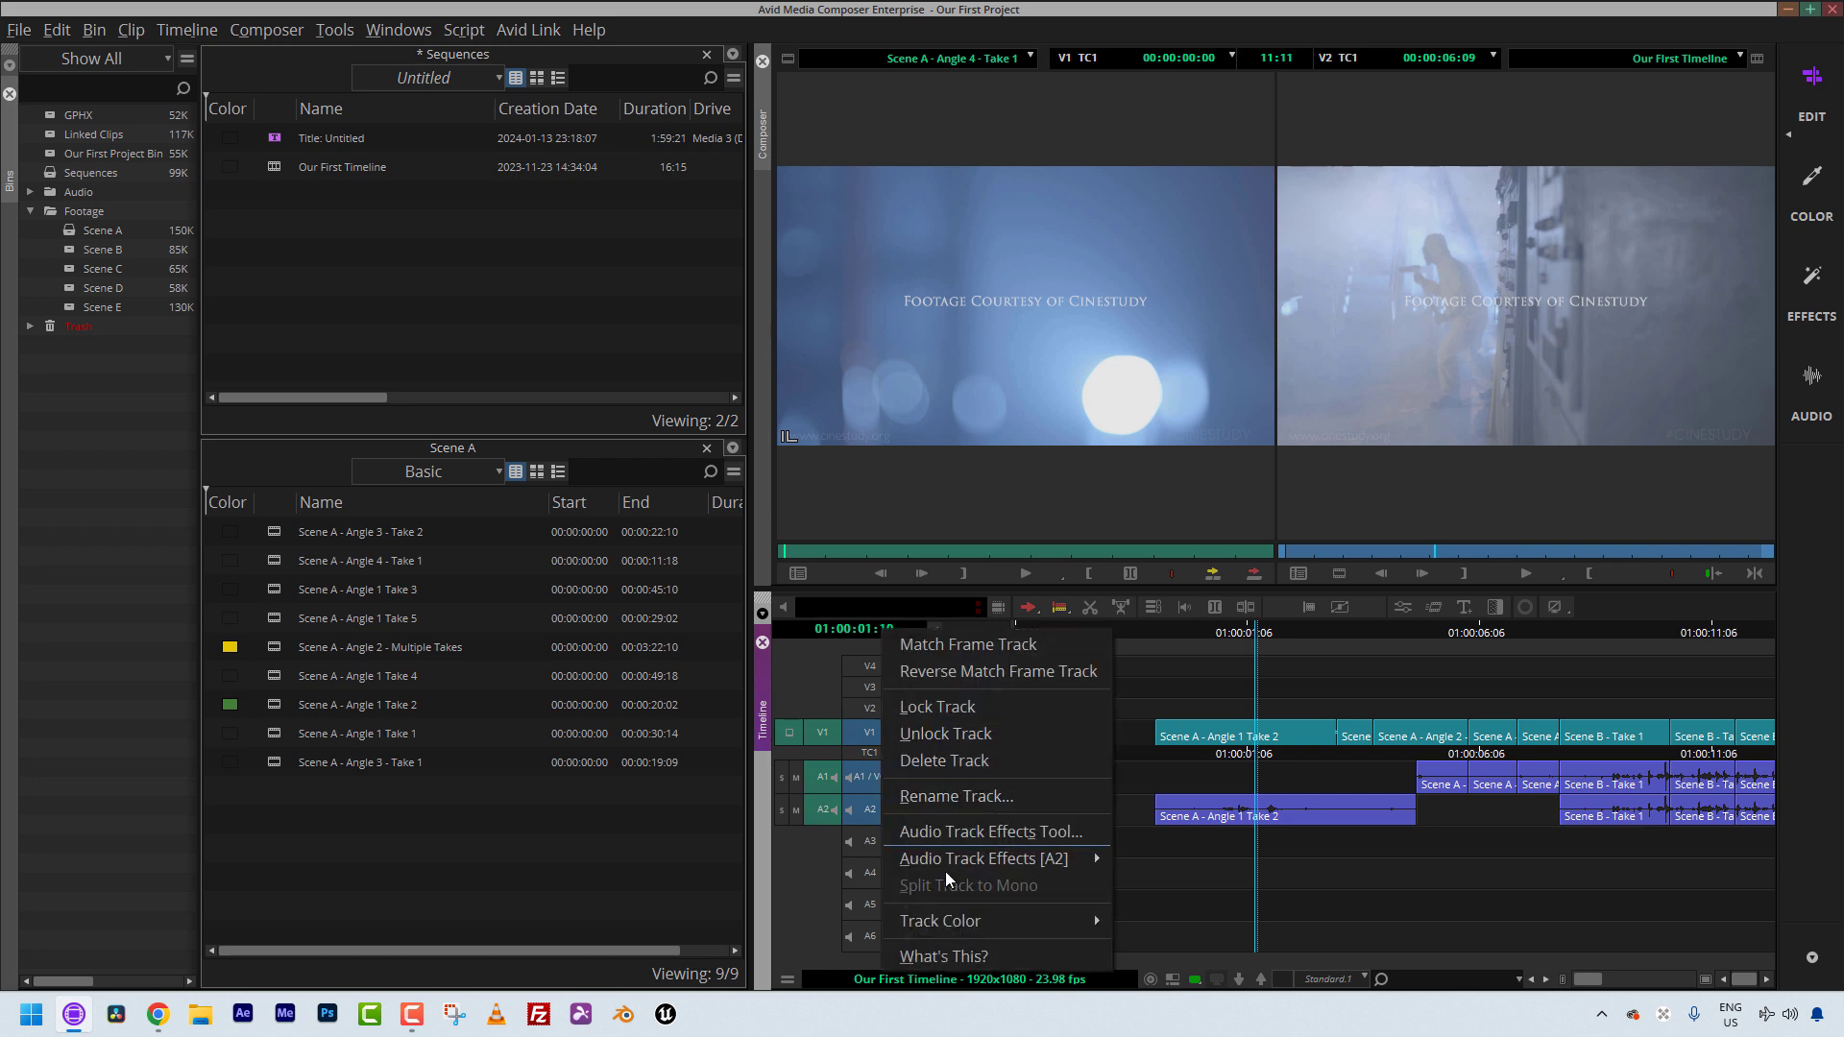
{"action": "left_click", "coordinate": [968, 799]}
{"action": "type", "text": "VO"}
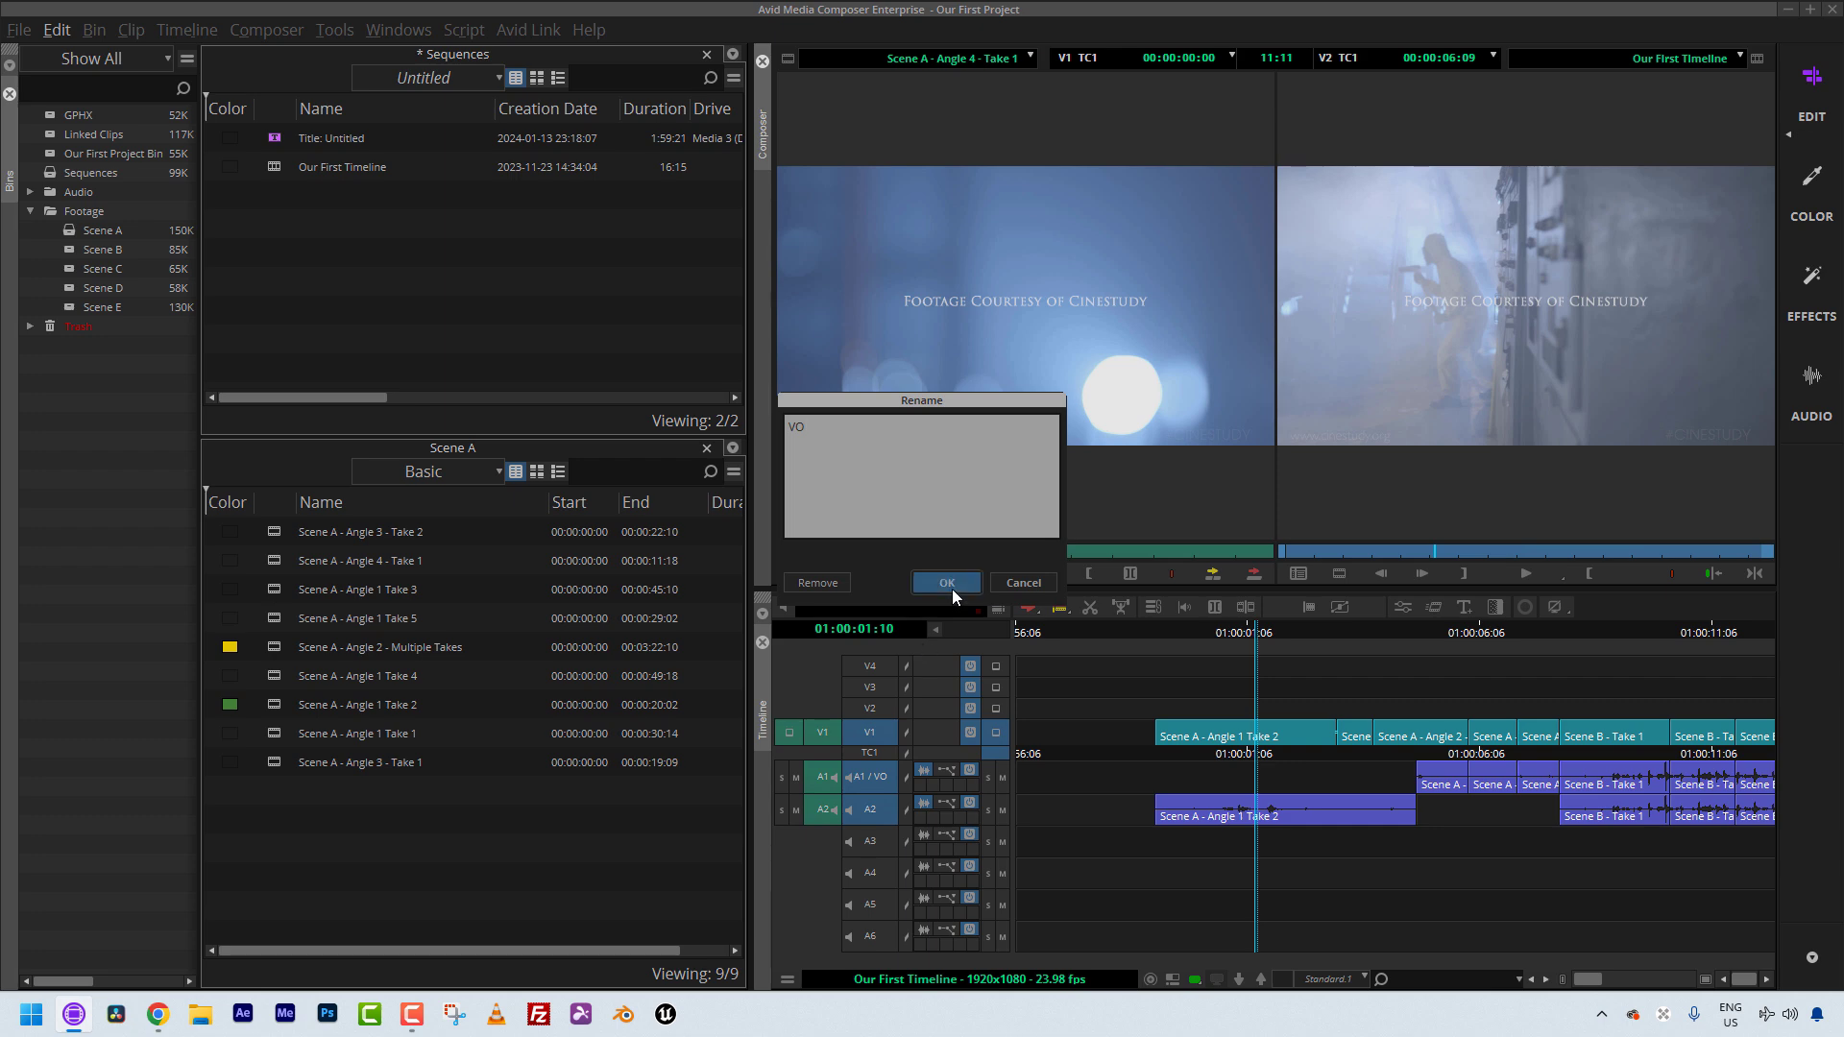
{"action": "left_click", "coordinate": [946, 583]}
Rename audio tracks A3 and A4 as OCD in capital letters.
{"action": "right_click", "coordinate": [868, 838]}
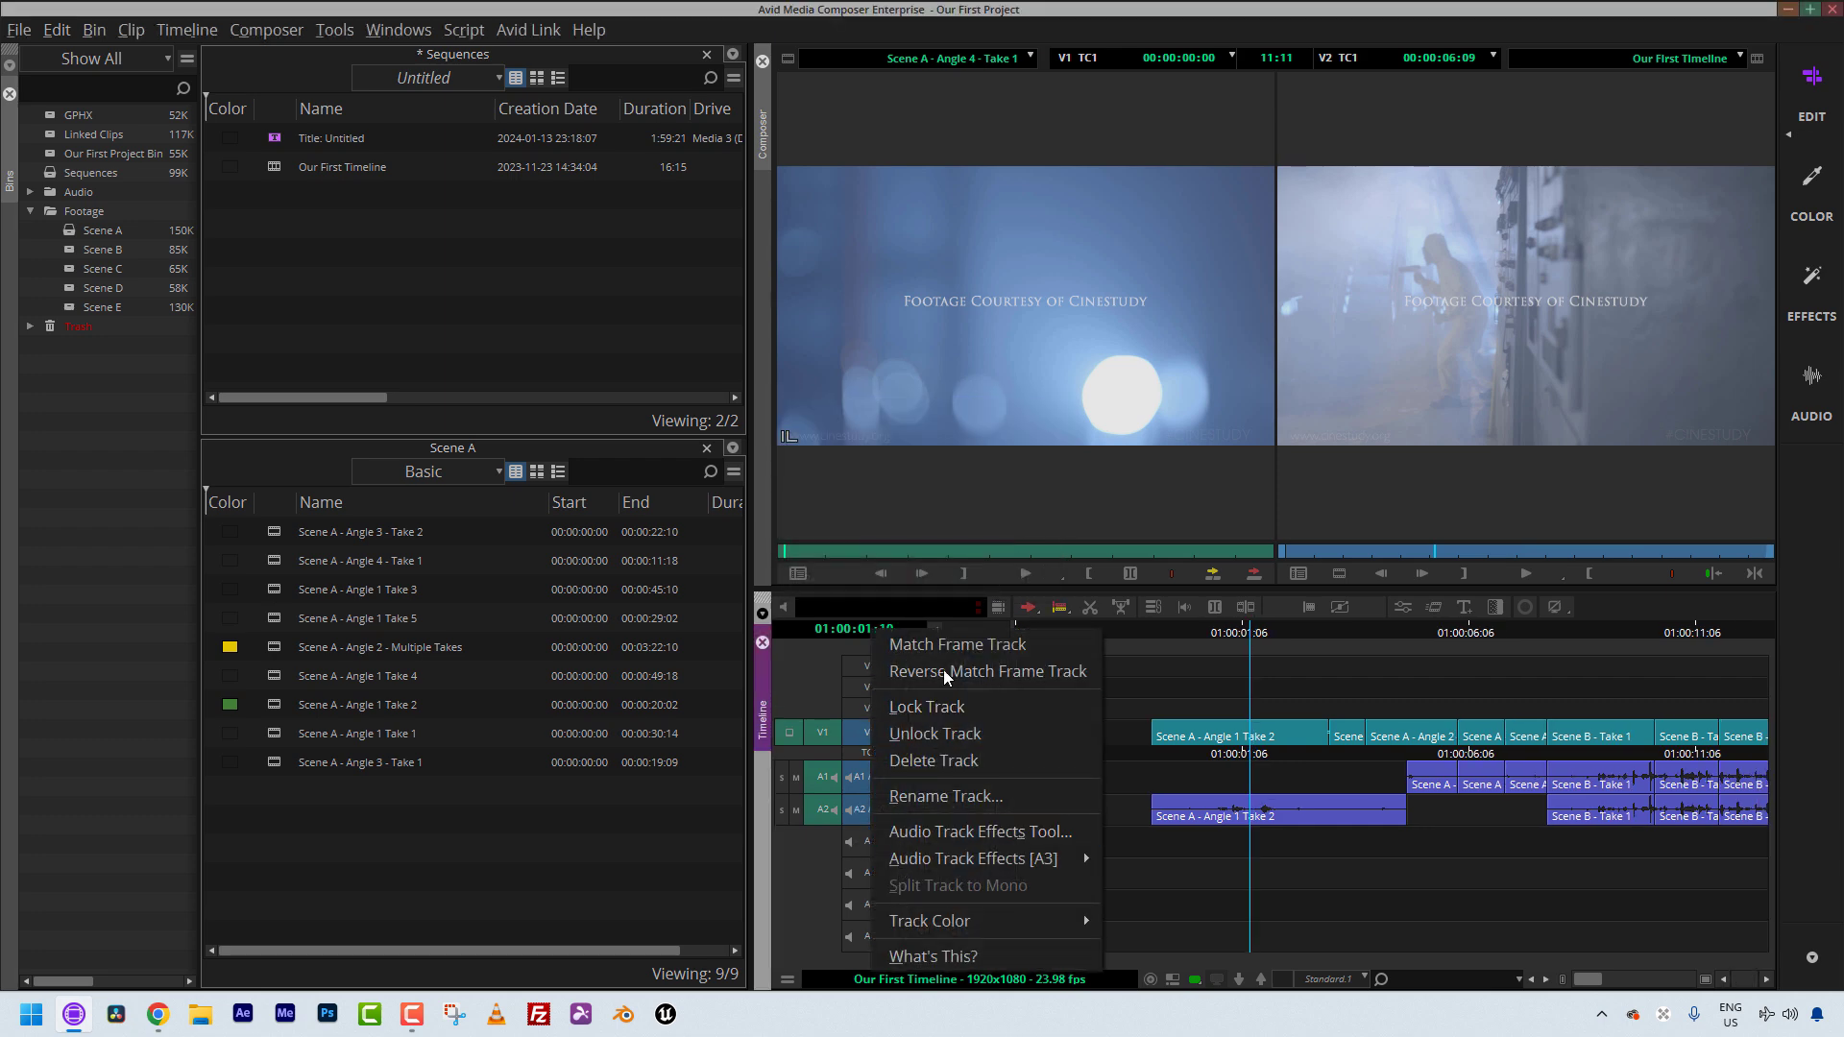
{"action": "left_click", "coordinate": [963, 797]}
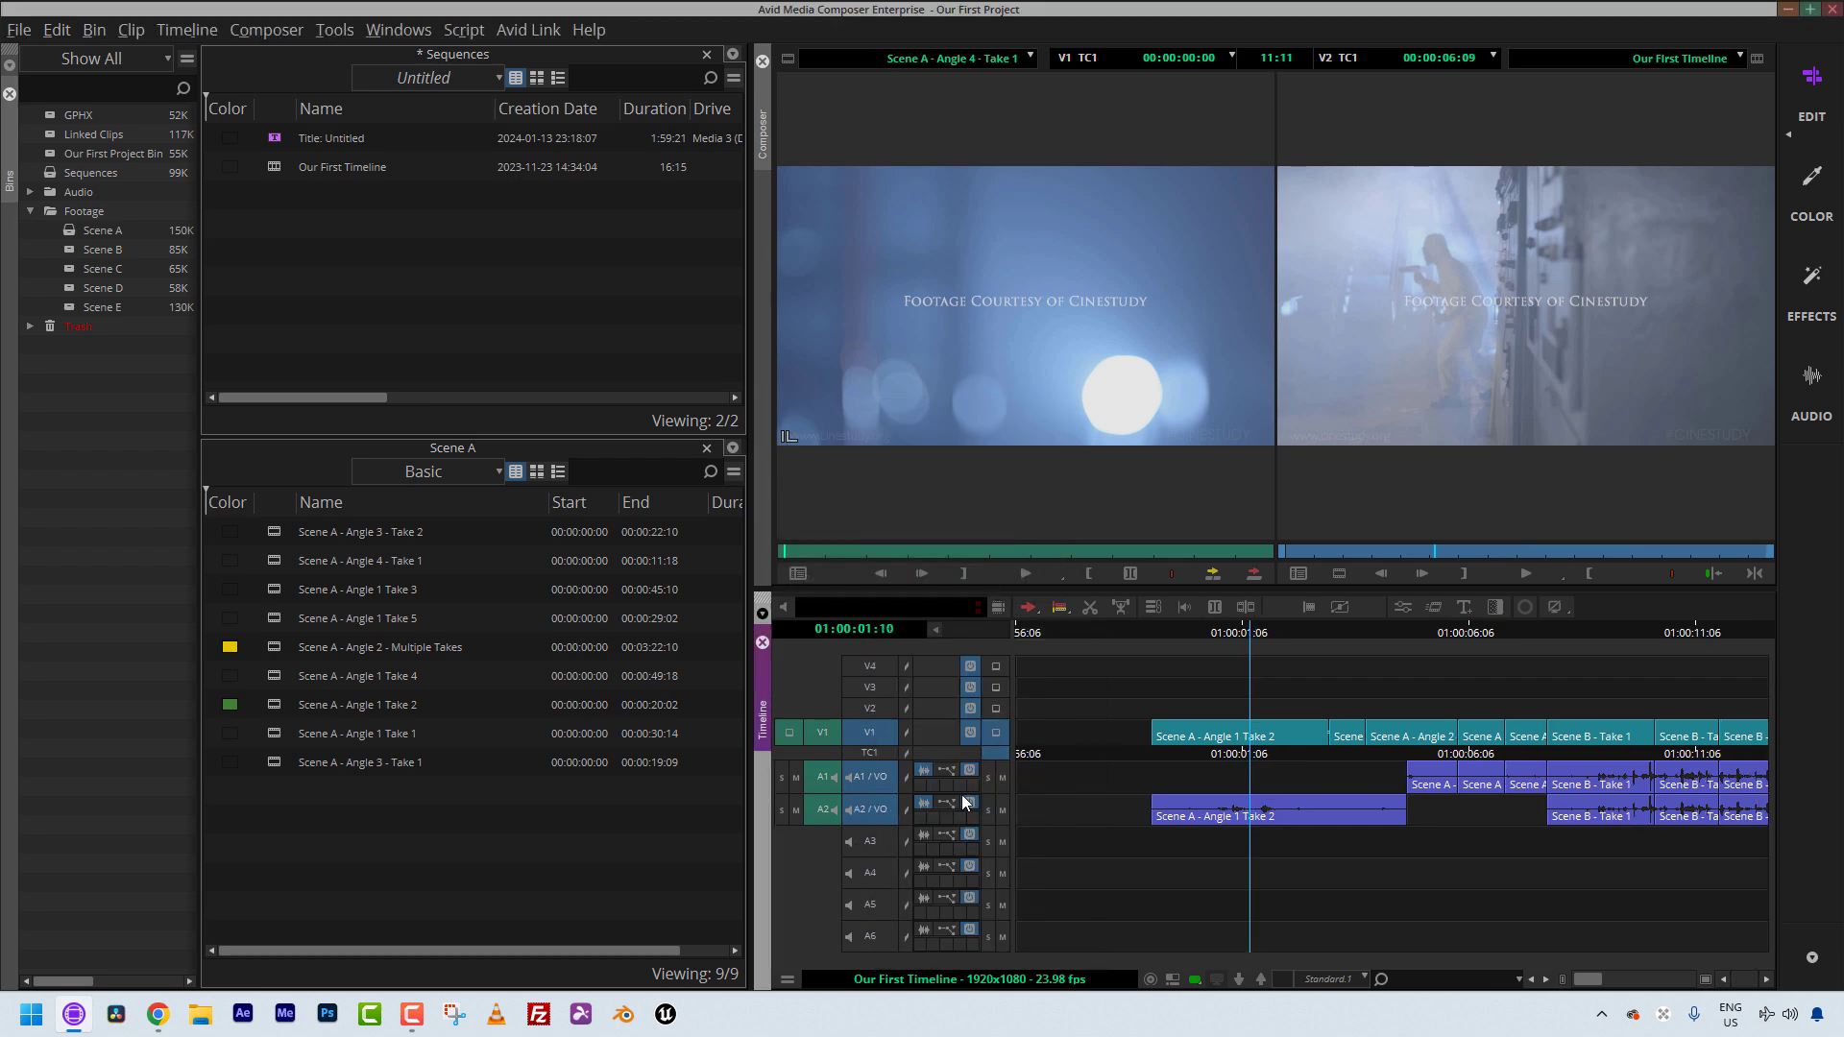
{"action": "type", "text": "ocd"}
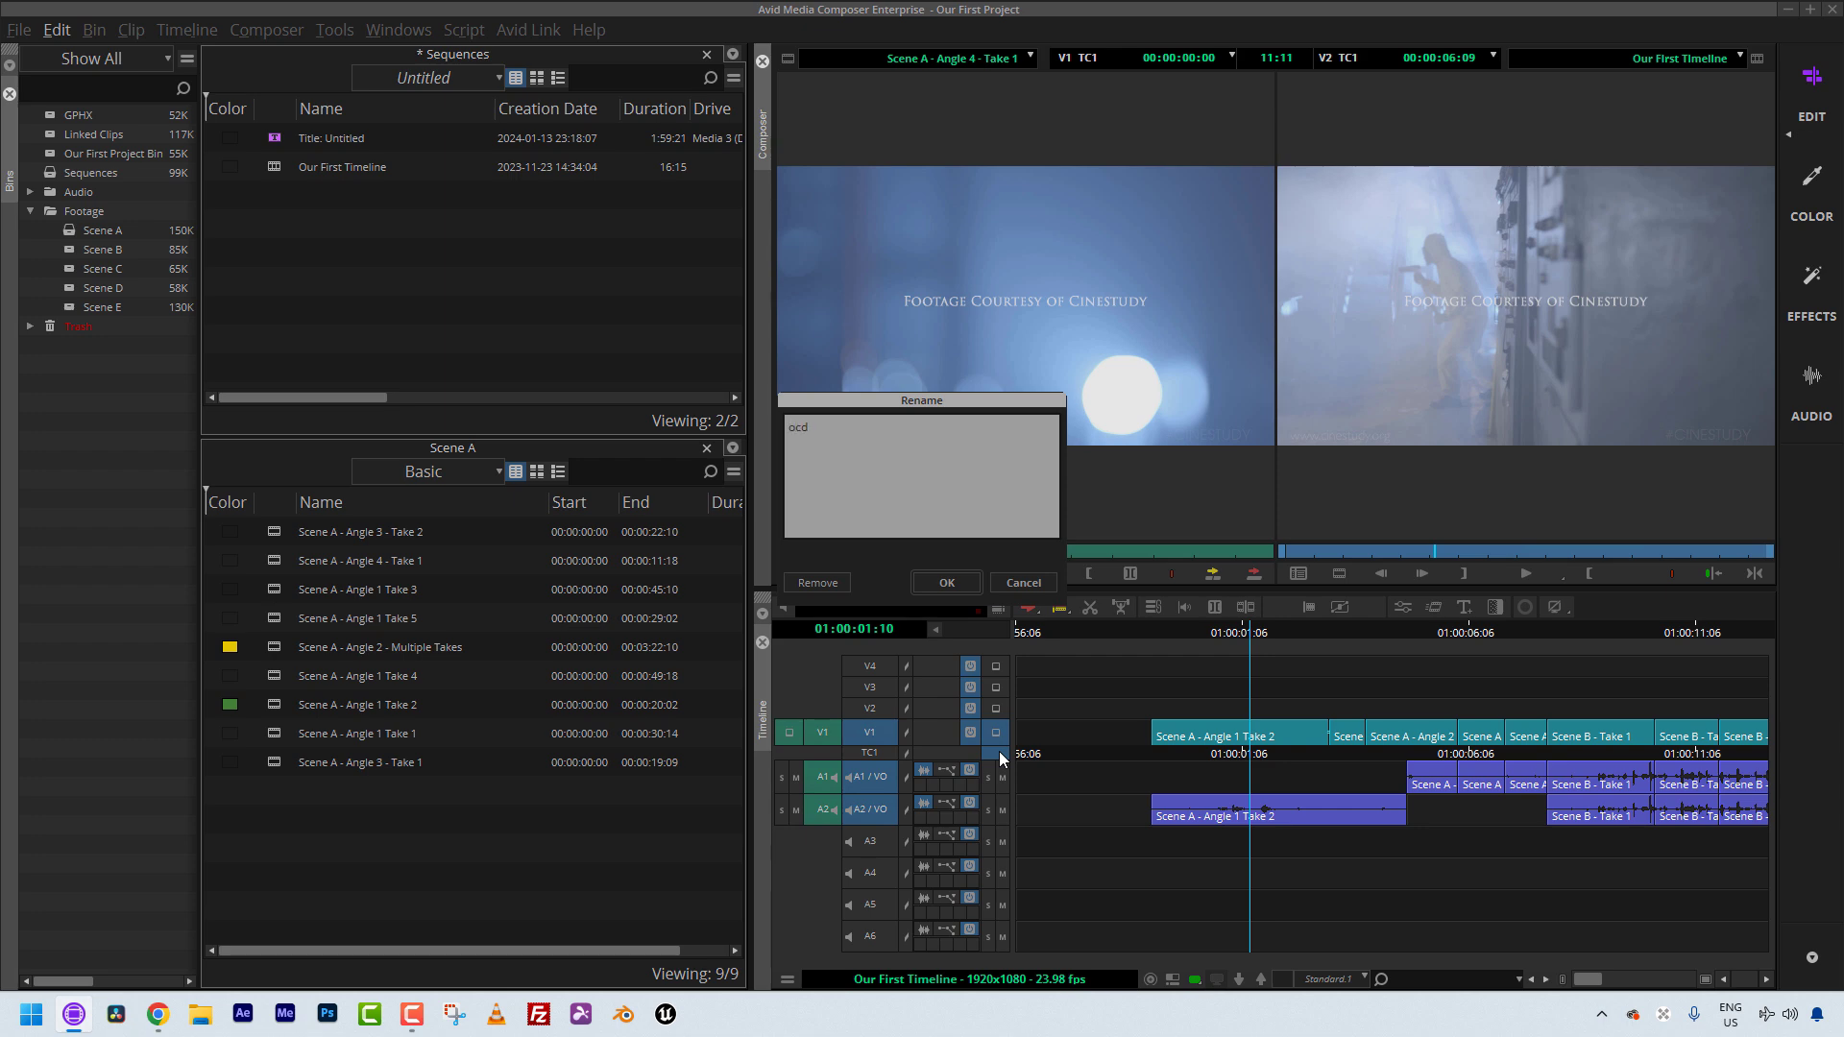
{"action": "key", "text": "BackSpace"}
{"action": "type", "text": "OCD"}
{"action": "left_click", "coordinate": [941, 583]}
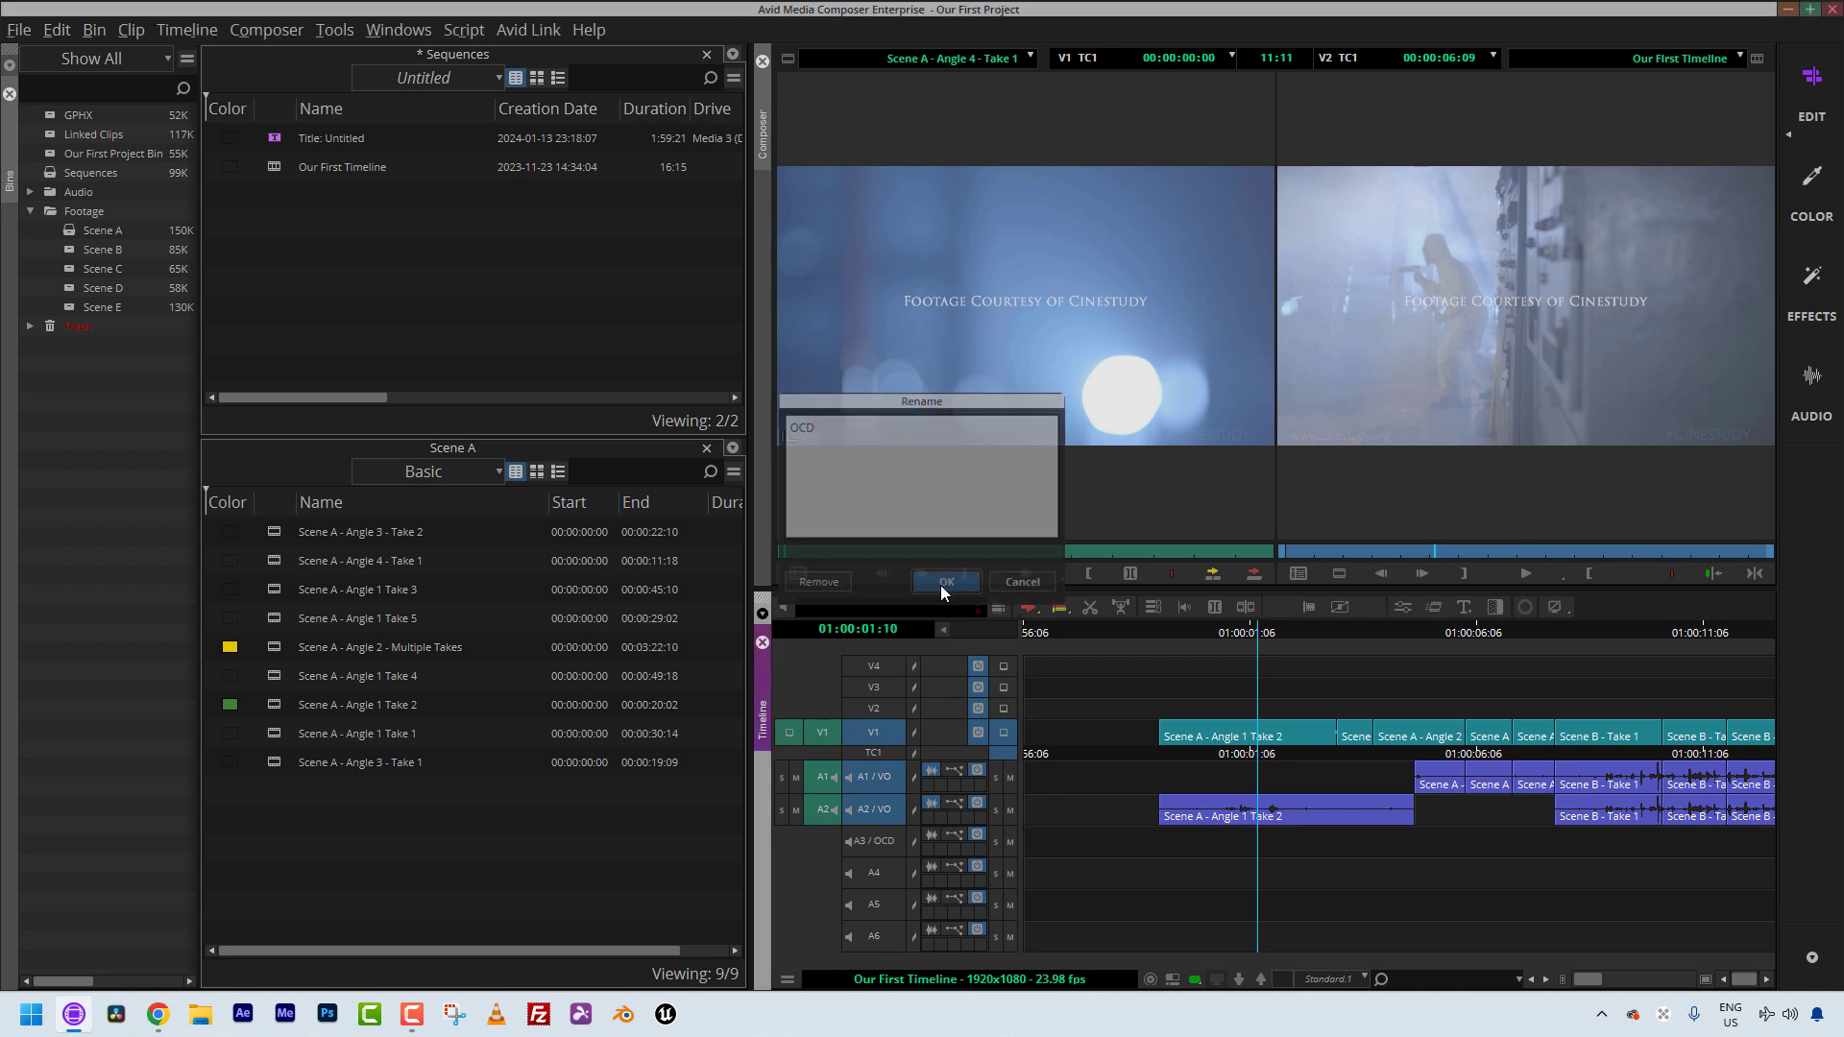
{"action": "right_click", "coordinate": [883, 869]}
{"action": "left_click", "coordinate": [970, 795]}
{"action": "type", "text": "OCD"}
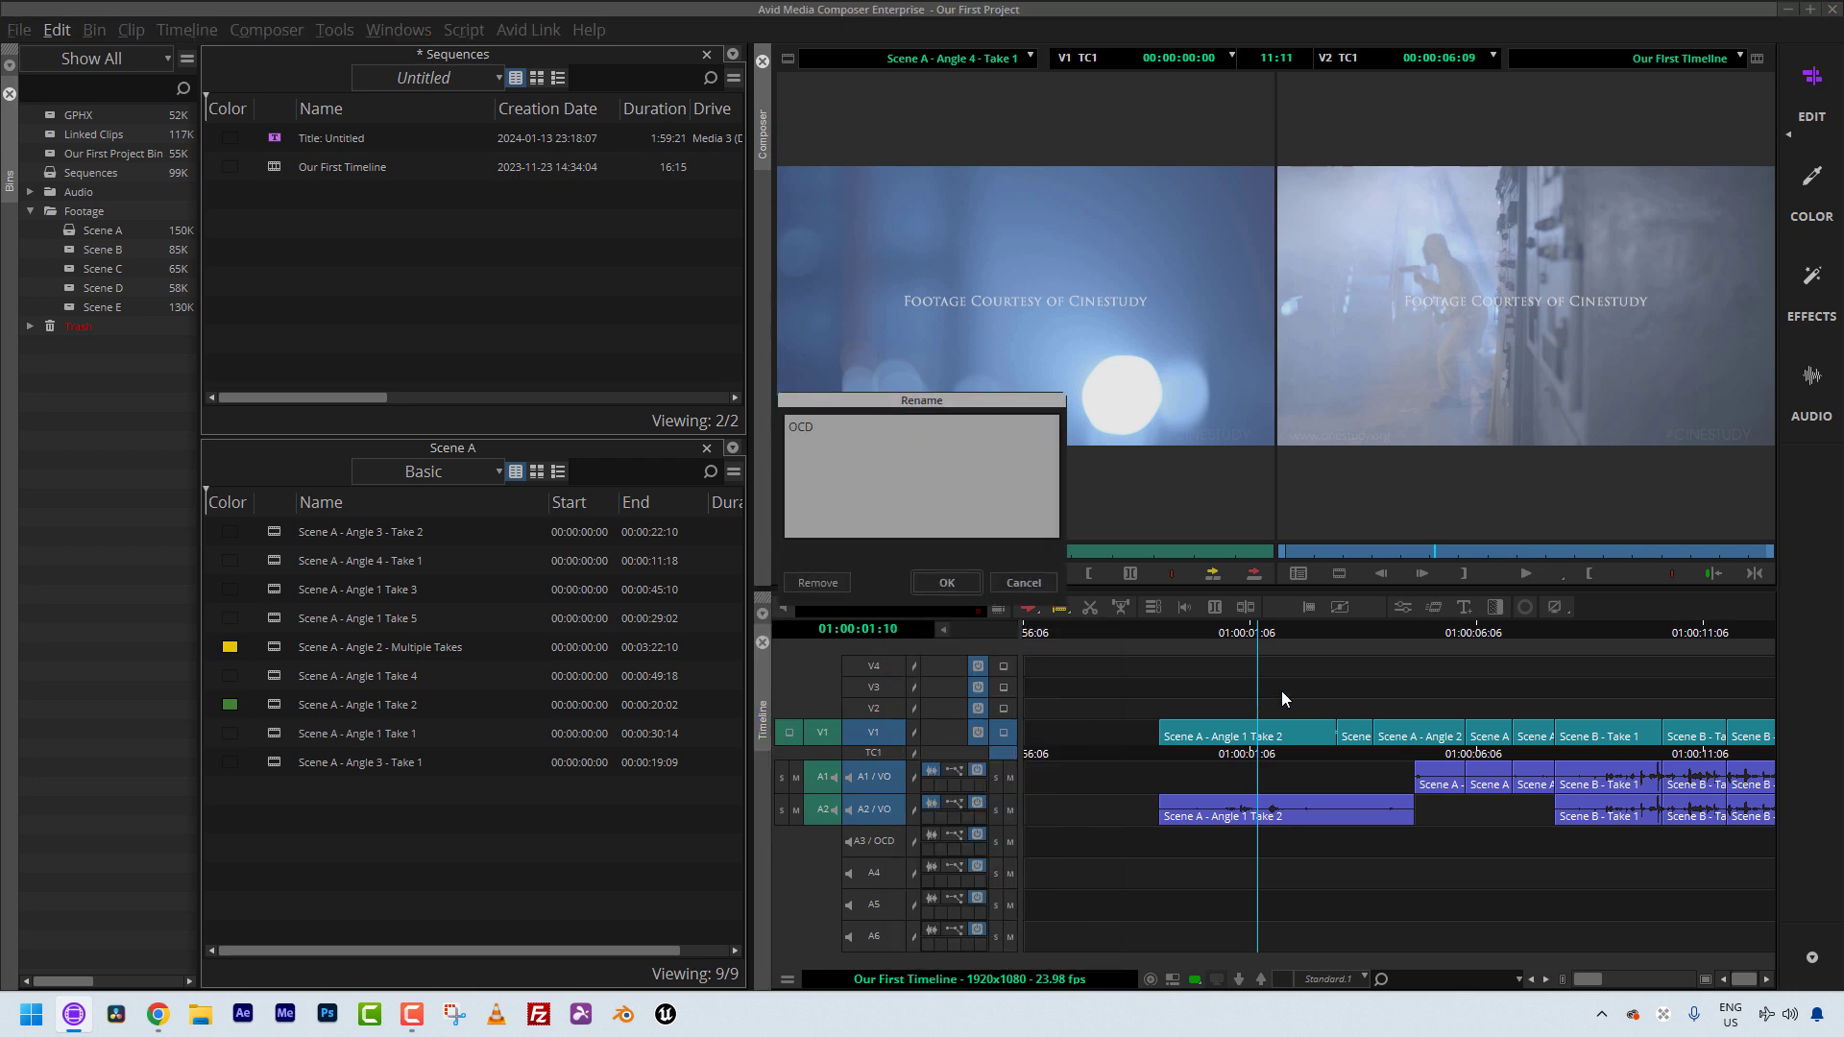
{"action": "left_click", "coordinate": [950, 582]}
Rename audio tracks A5 and A6 as FX.
{"action": "right_click", "coordinate": [879, 906]}
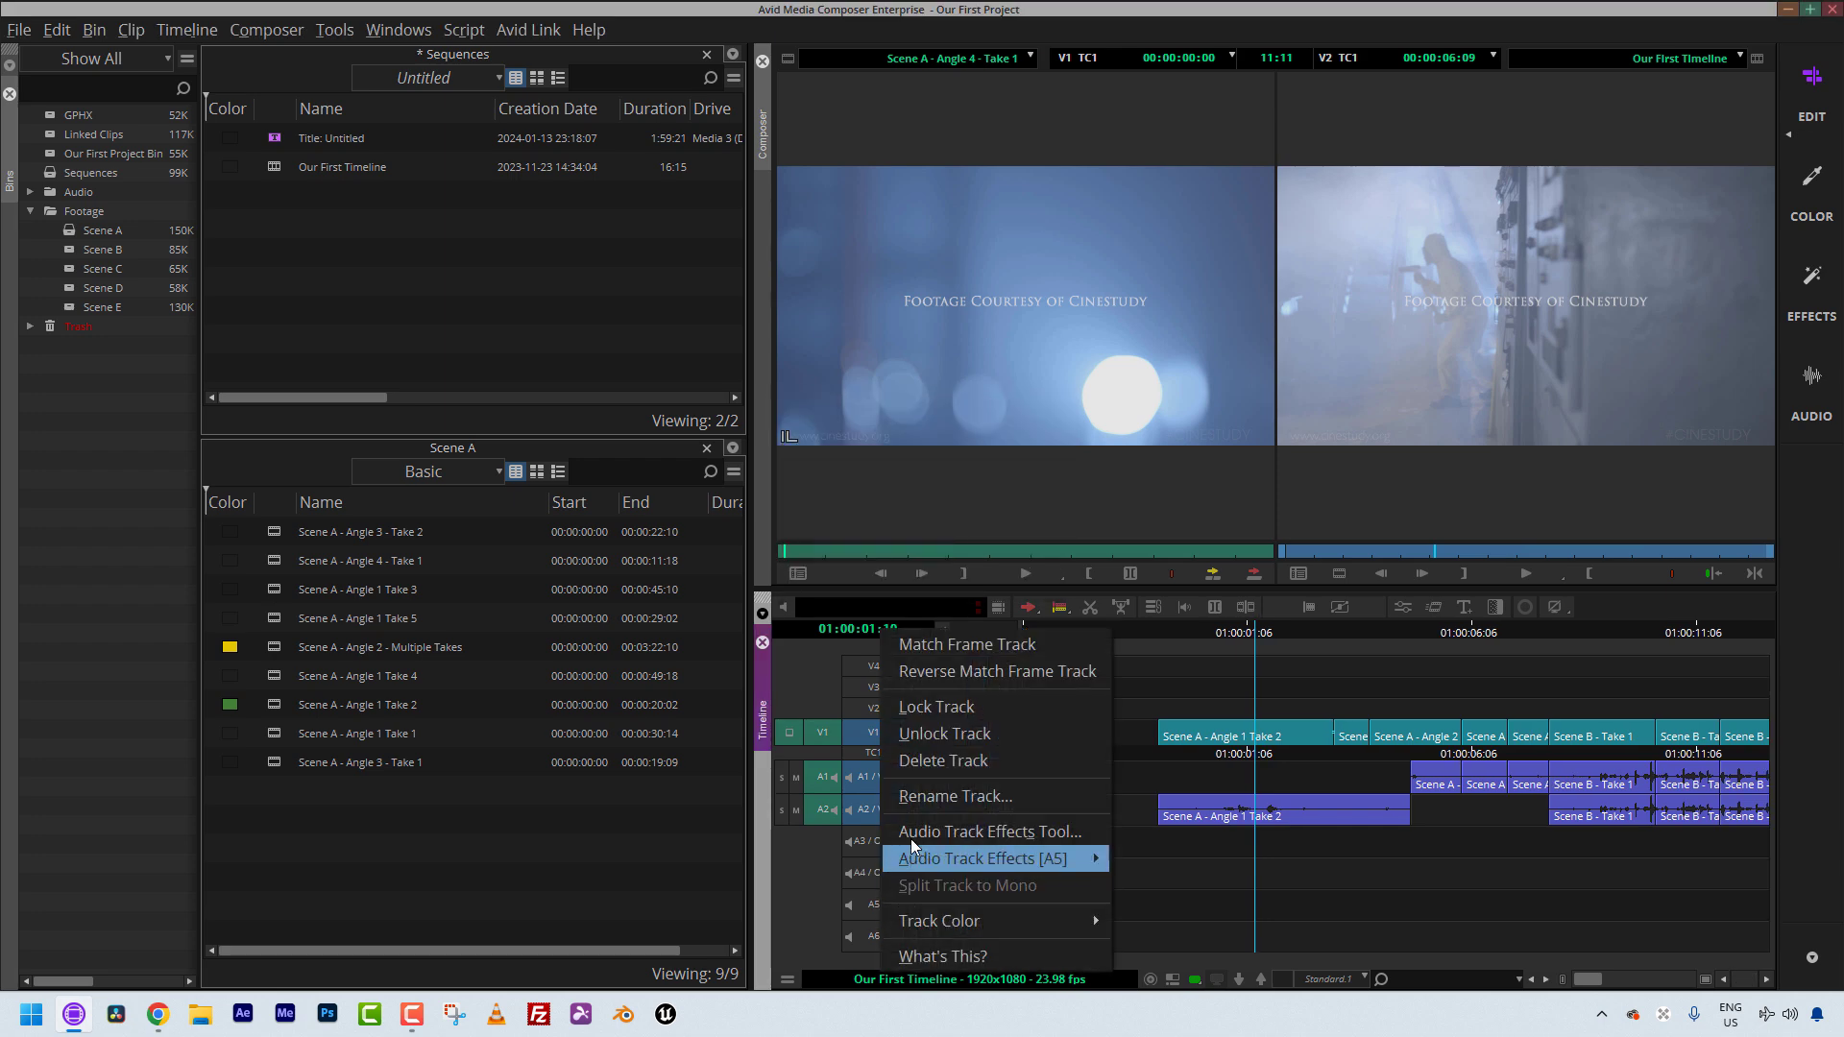
{"action": "left_click", "coordinate": [934, 797]}
{"action": "type", "text": "FX"}
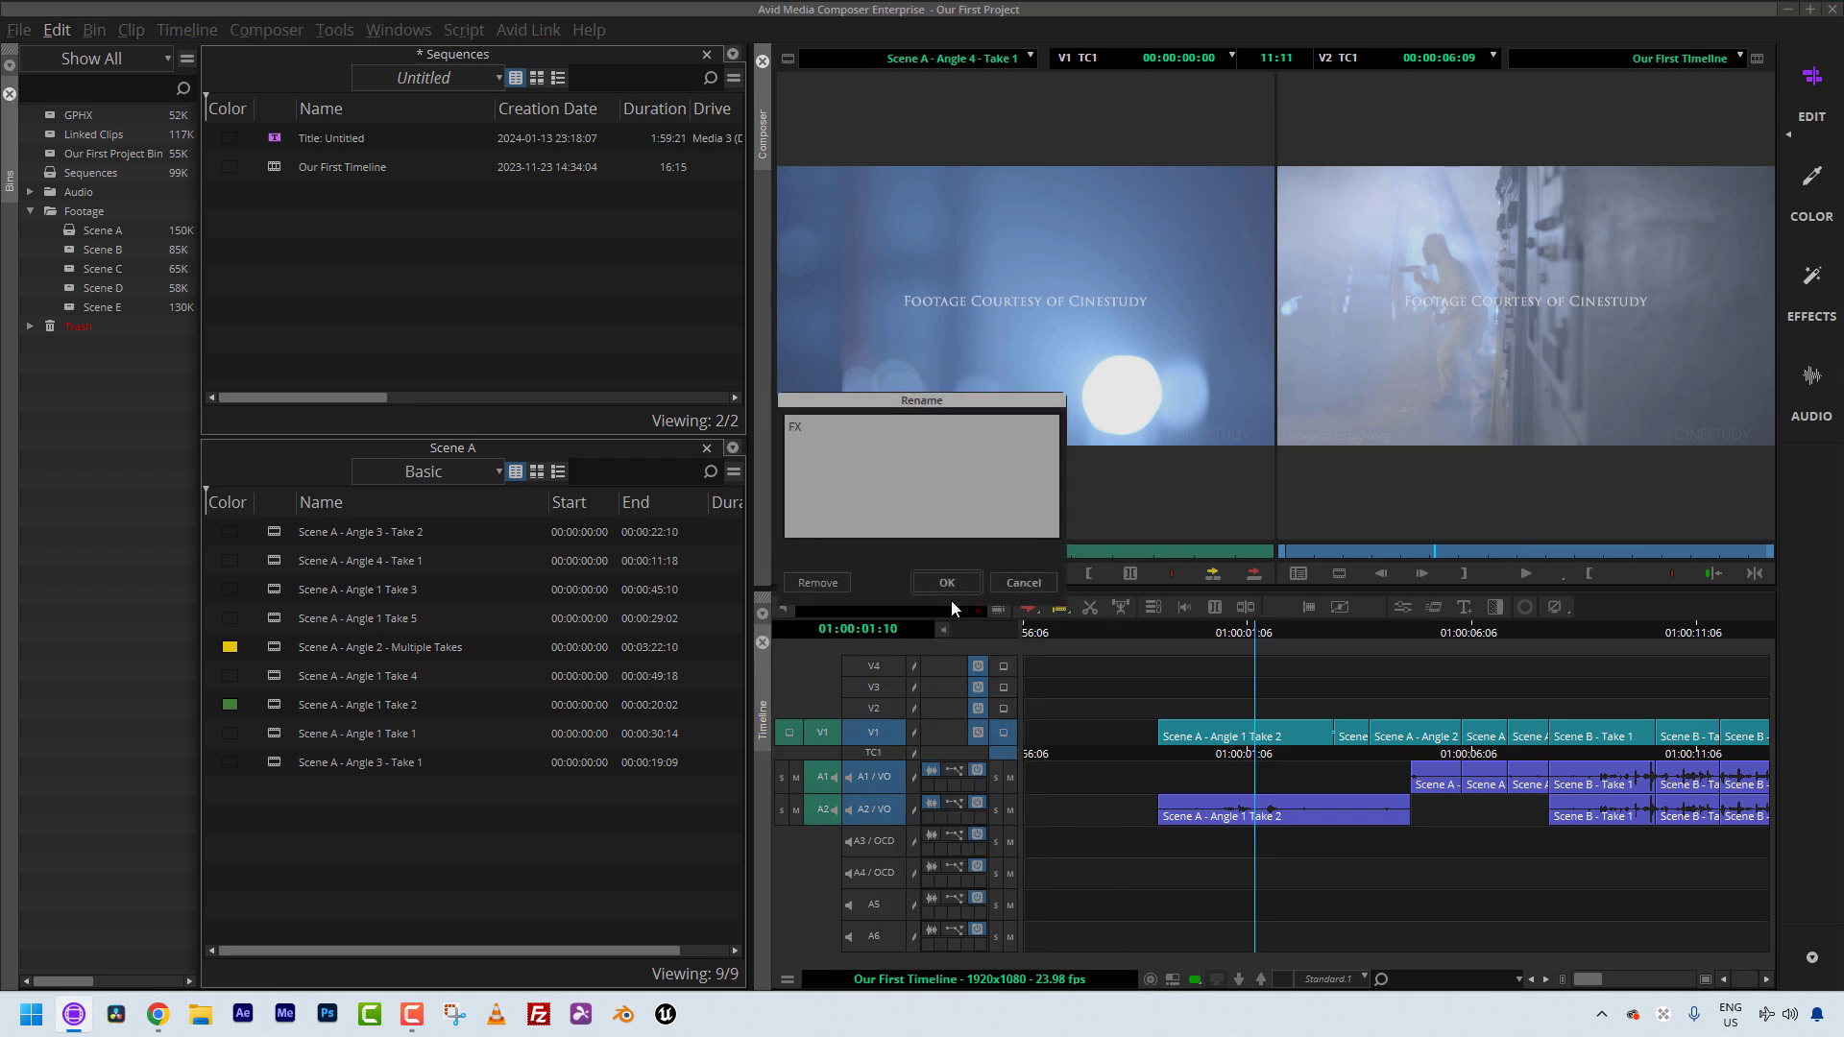
{"action": "key", "text": "Return"}
{"action": "right_click", "coordinate": [876, 939]}
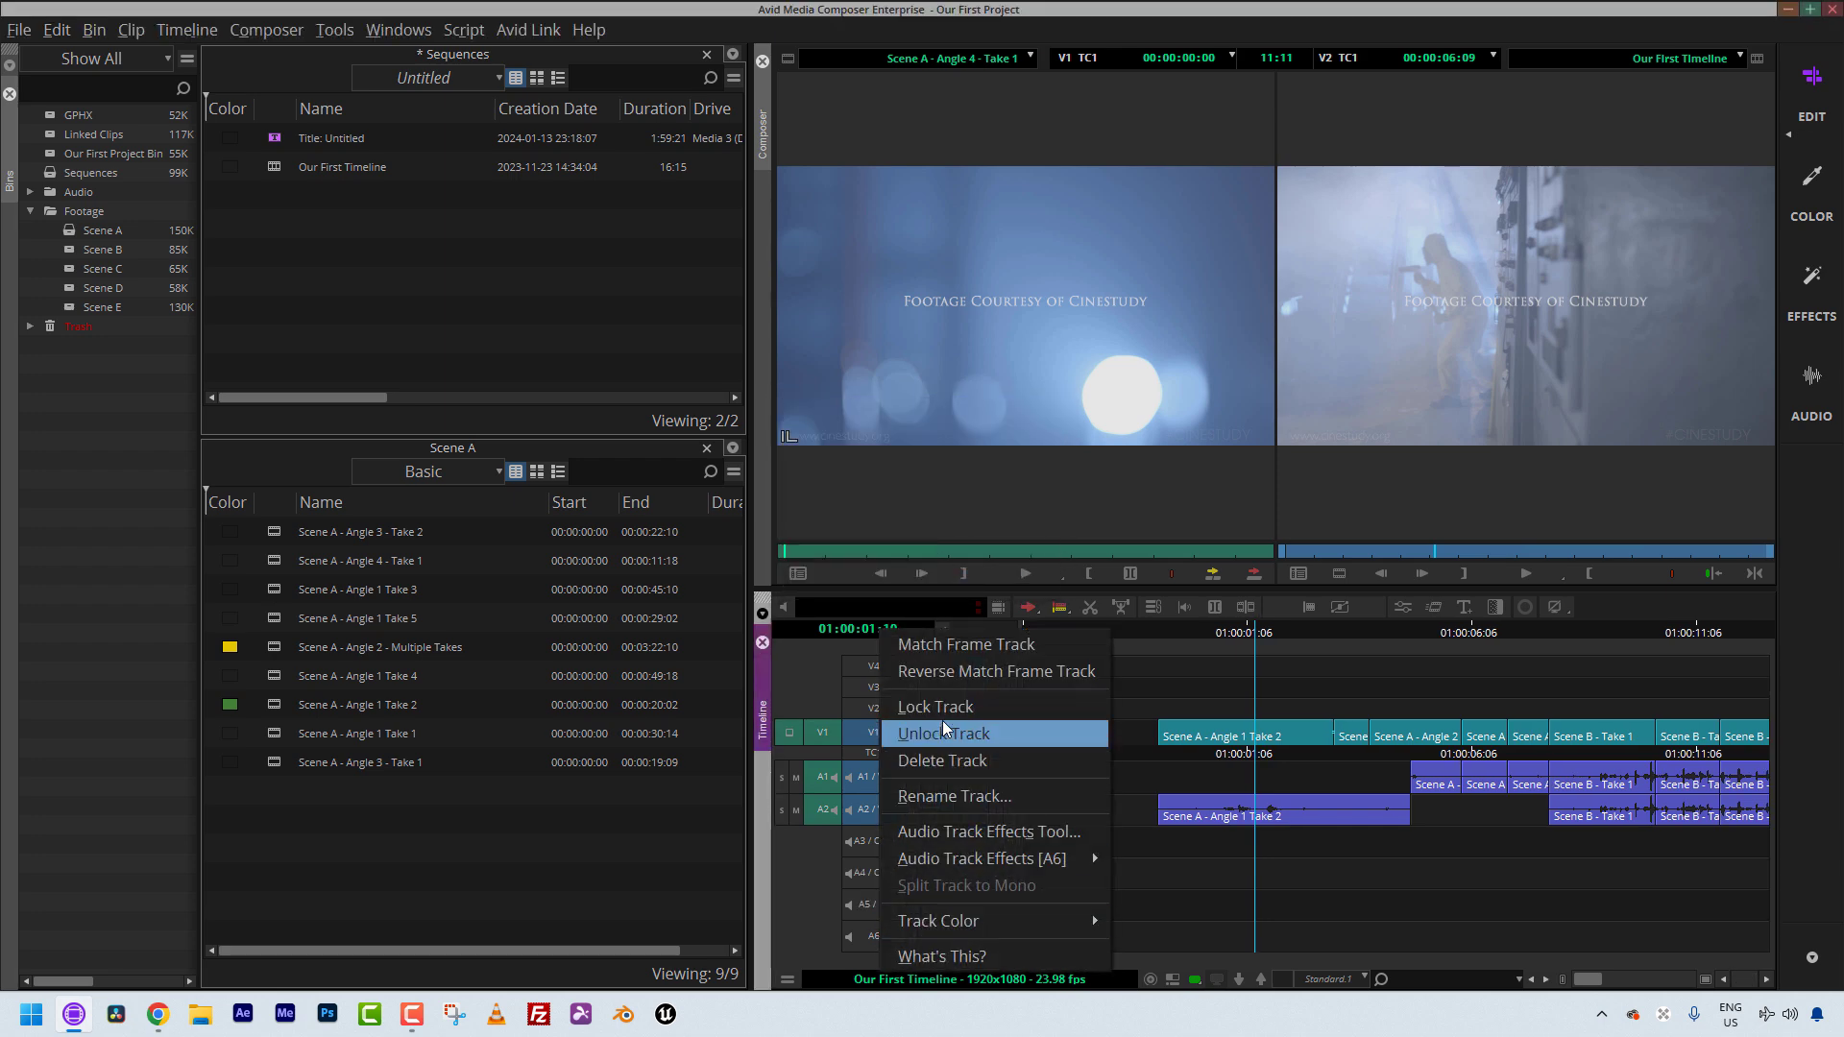
{"action": "left_click", "coordinate": [952, 796]}
{"action": "left_click", "coordinate": [940, 583]}
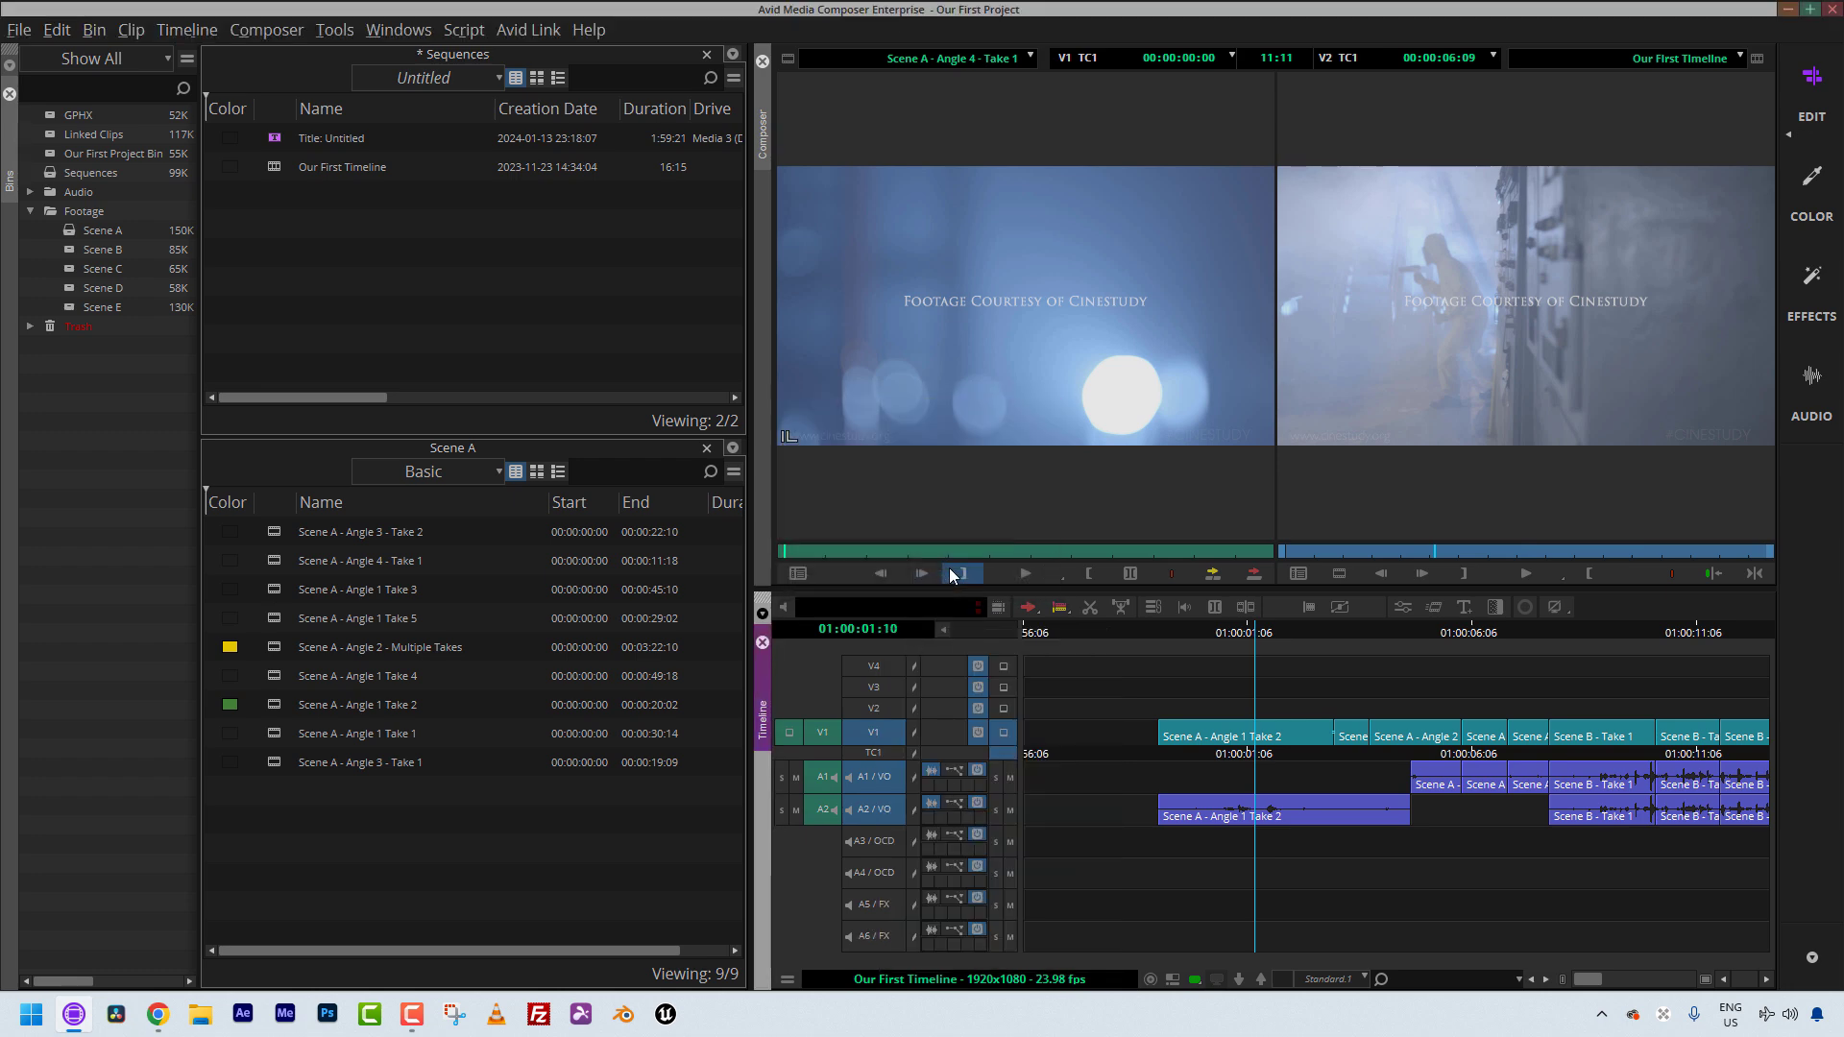
Add audio tracks A7 and A8 below A6 and rename both as MX.
{"action": "scroll", "coordinate": [906, 938], "scroll_direction": "down", "scroll_amount": 2}
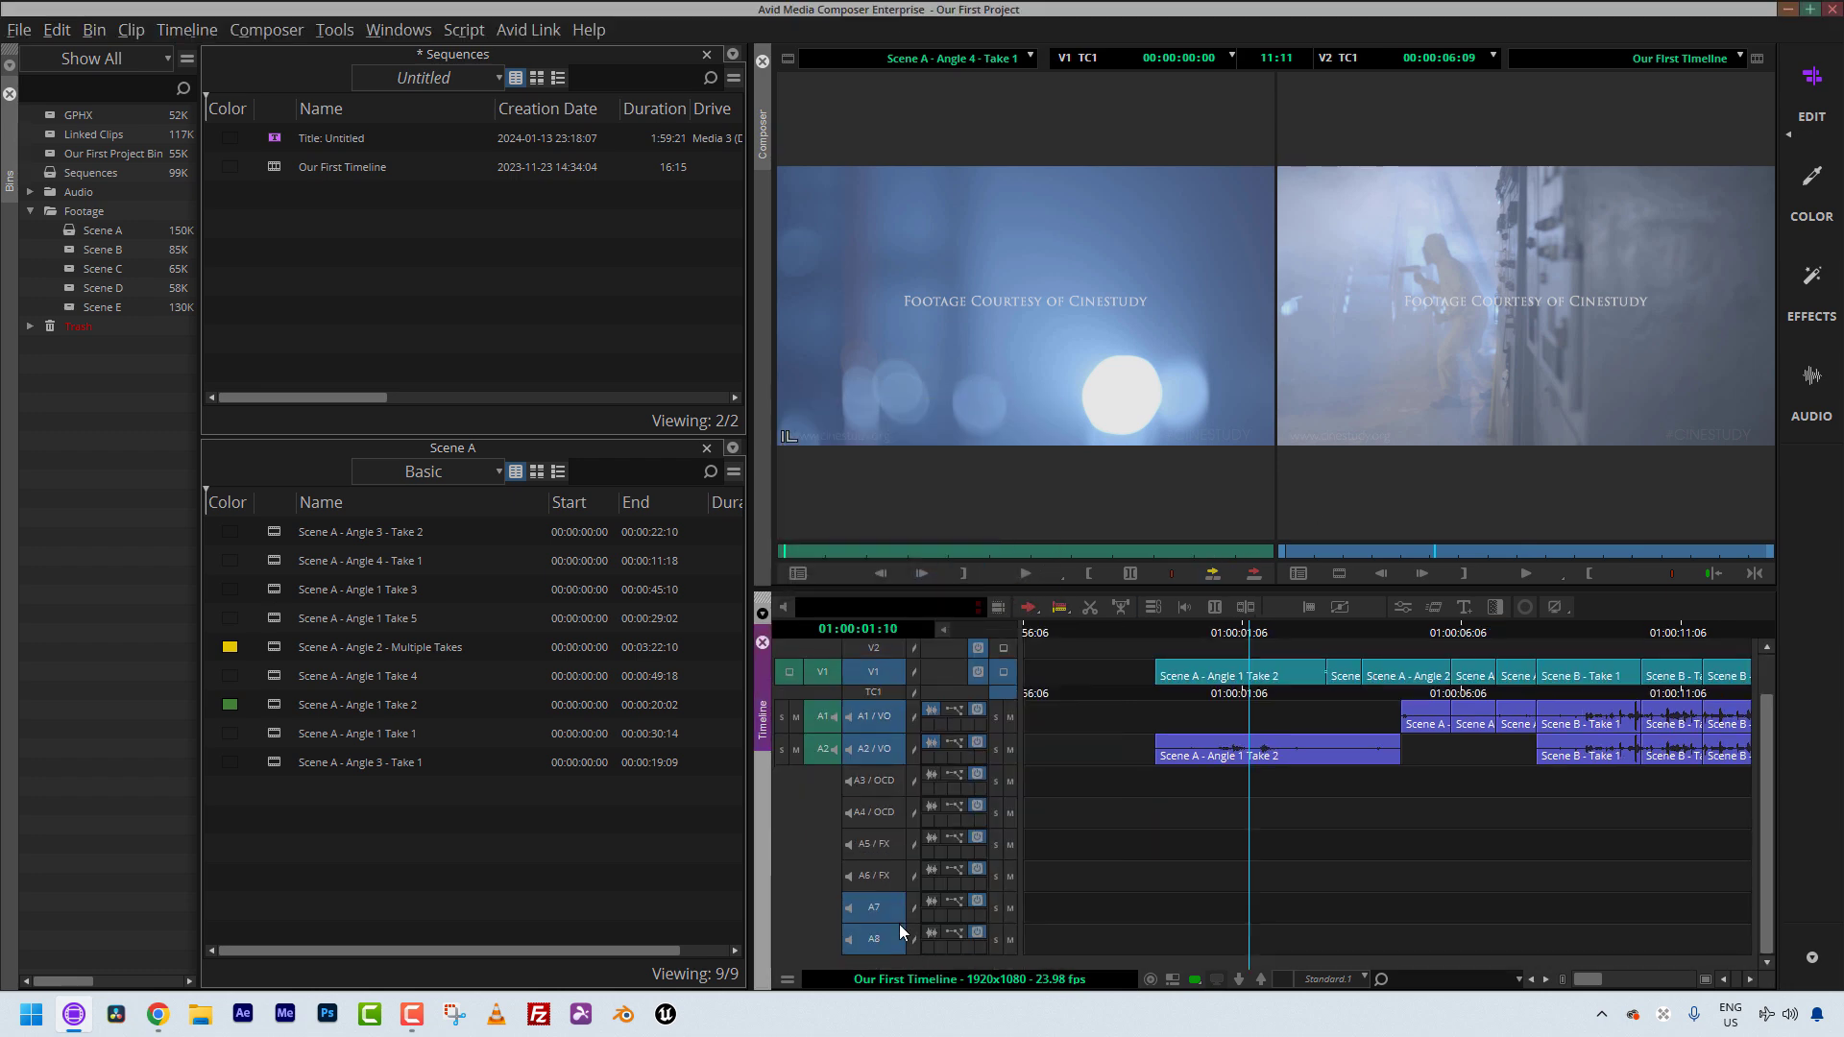
{"action": "right_click", "coordinate": [871, 910]}
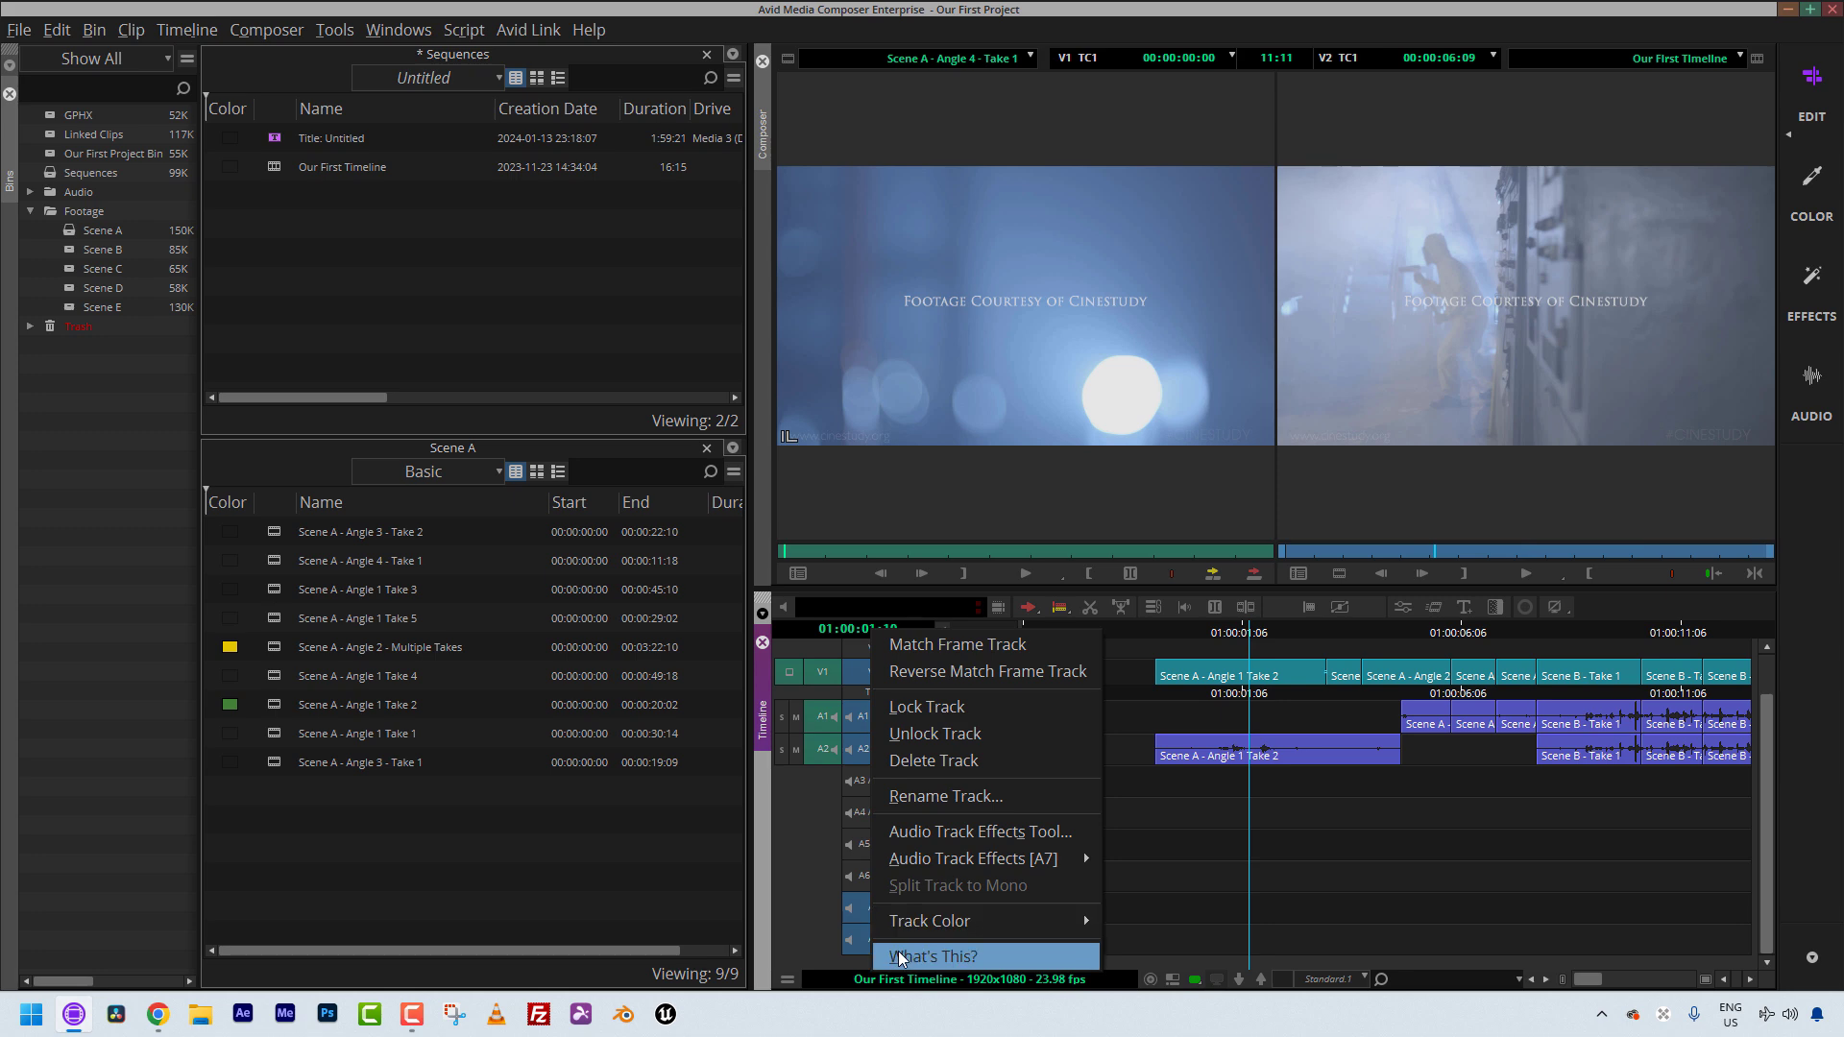
{"action": "left_click", "coordinate": [939, 797]}
{"action": "type", "text": "MX"}
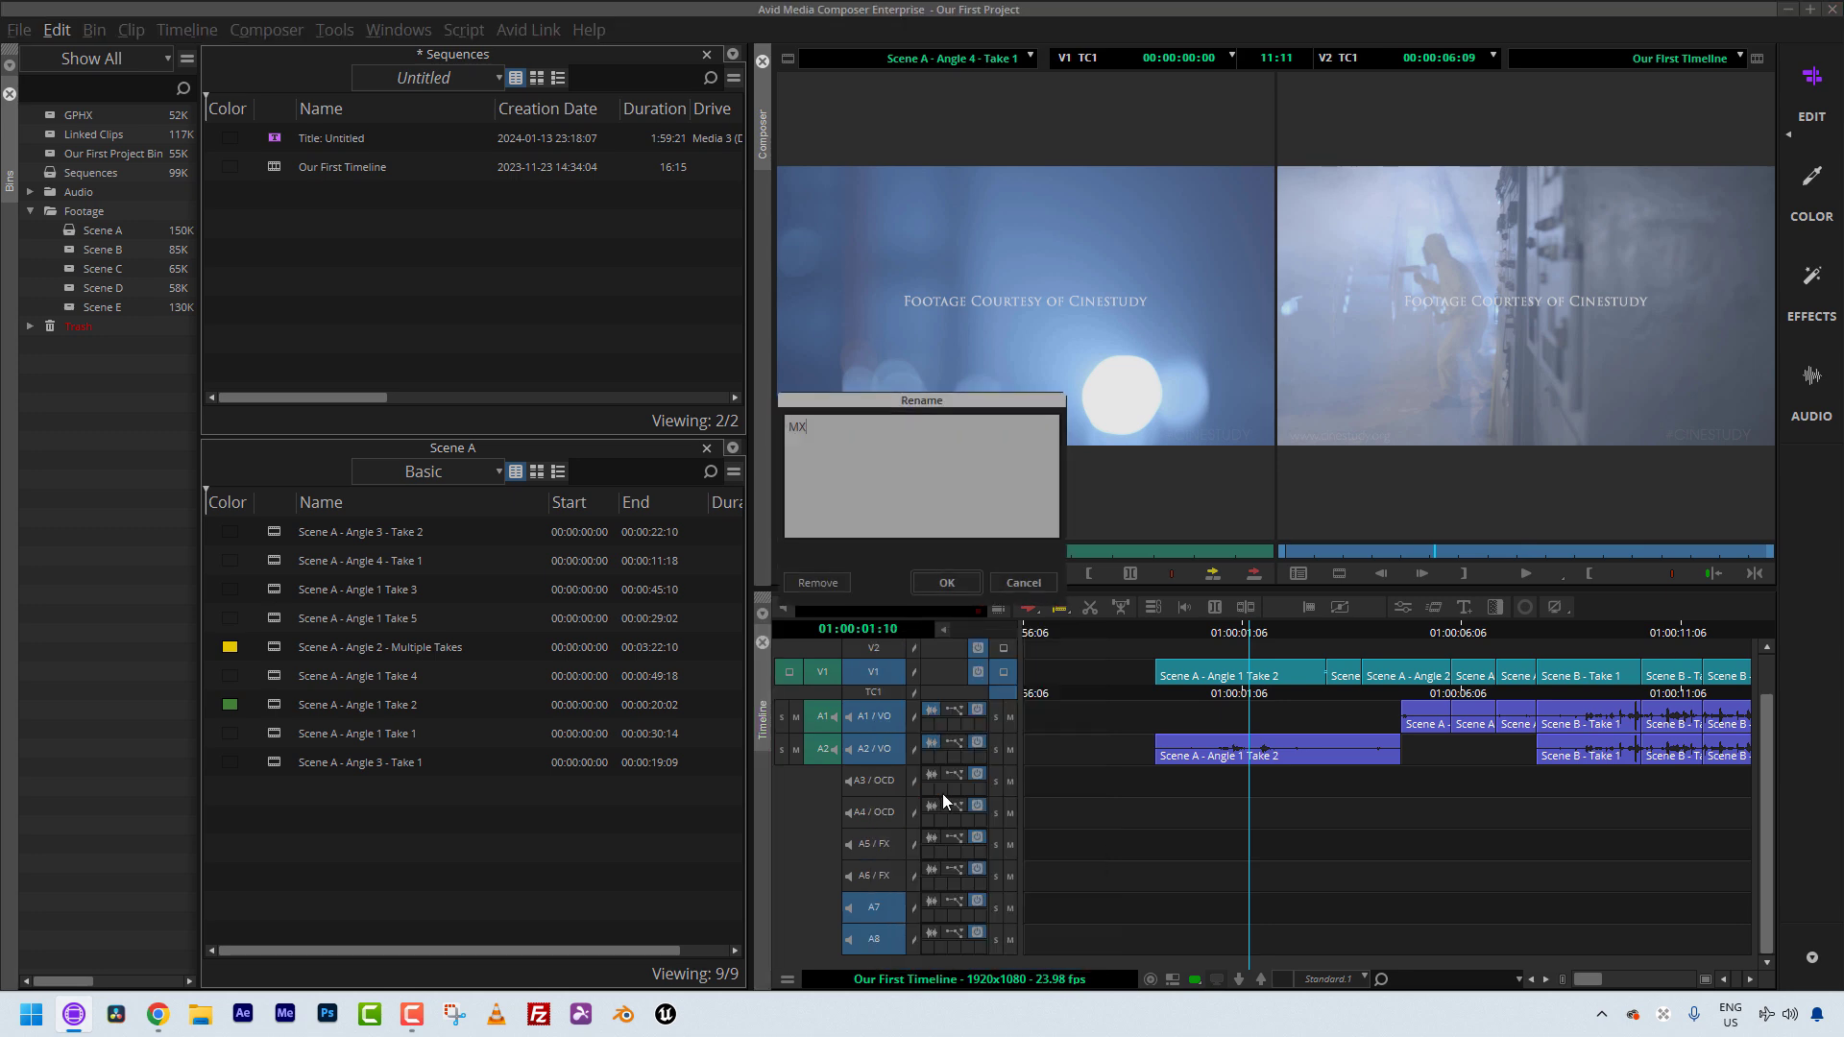
{"action": "left_click", "coordinate": [960, 590]}
{"action": "right_click", "coordinate": [876, 939]}
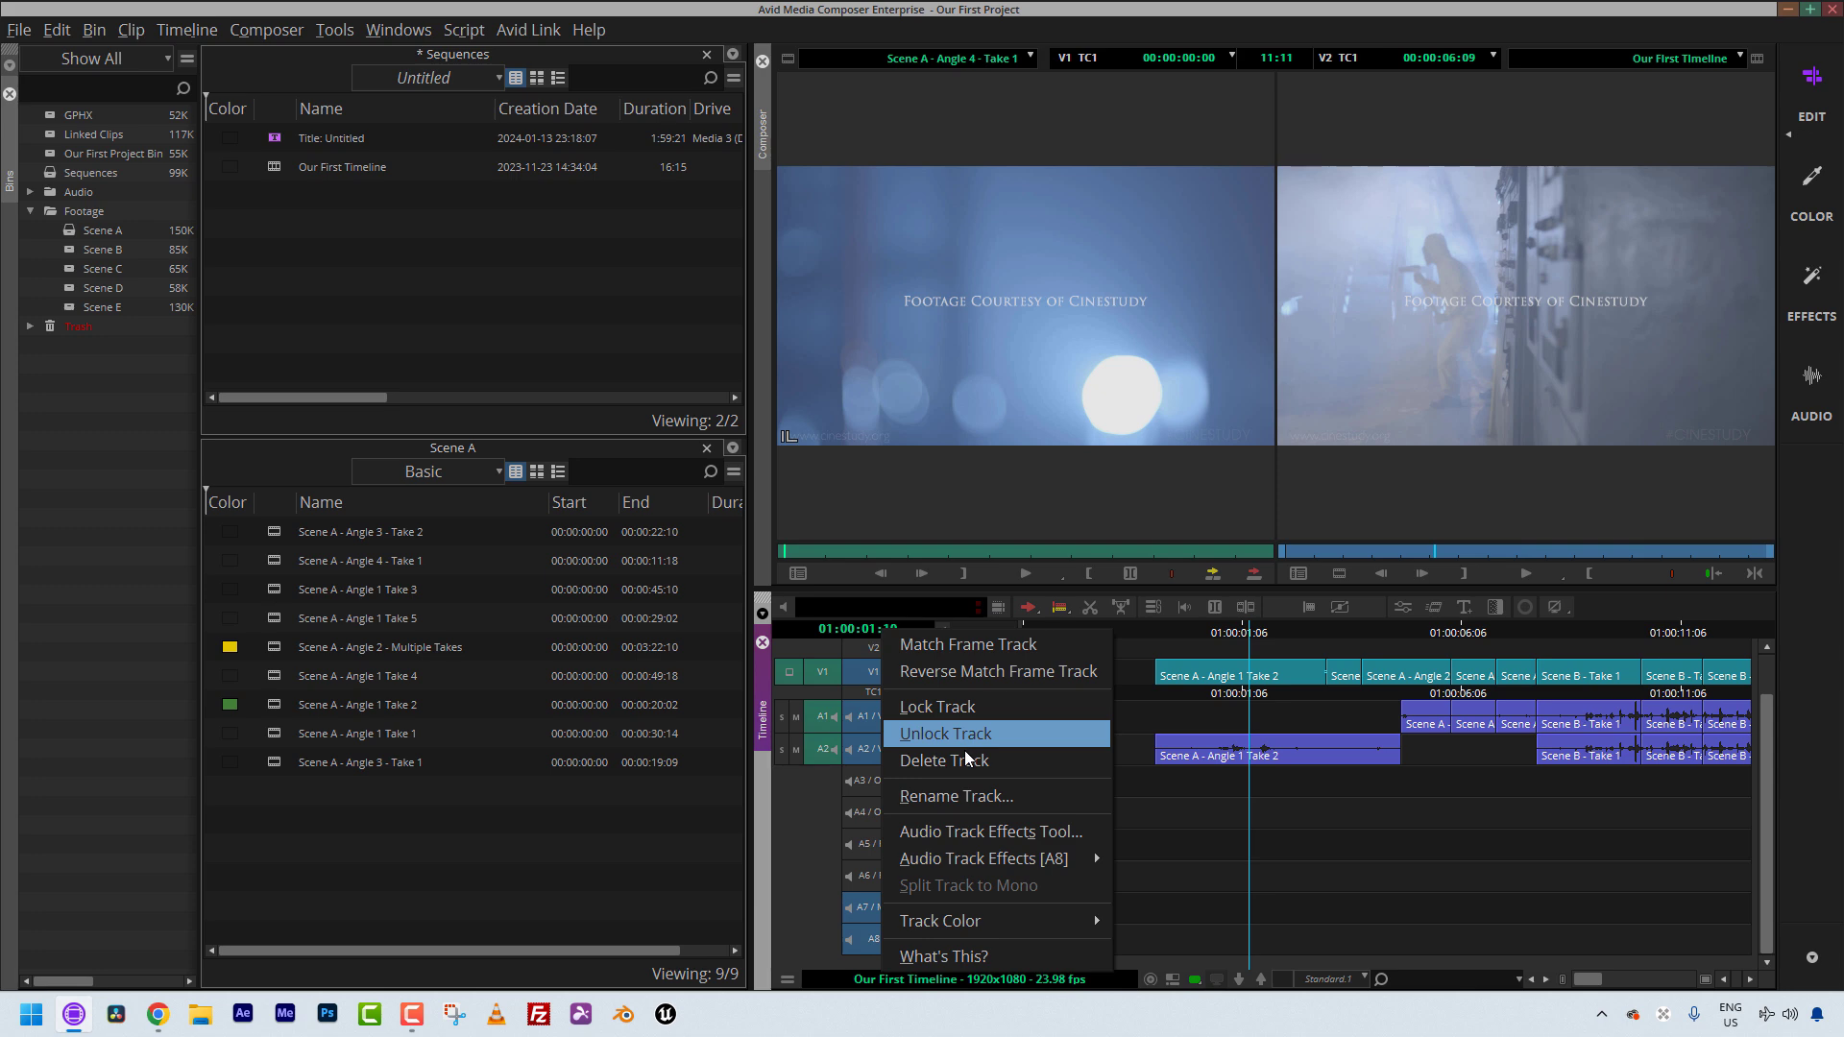
{"action": "left_click", "coordinate": [965, 796]}
{"action": "type", "text": "MX"}
{"action": "left_click", "coordinate": [945, 583]}
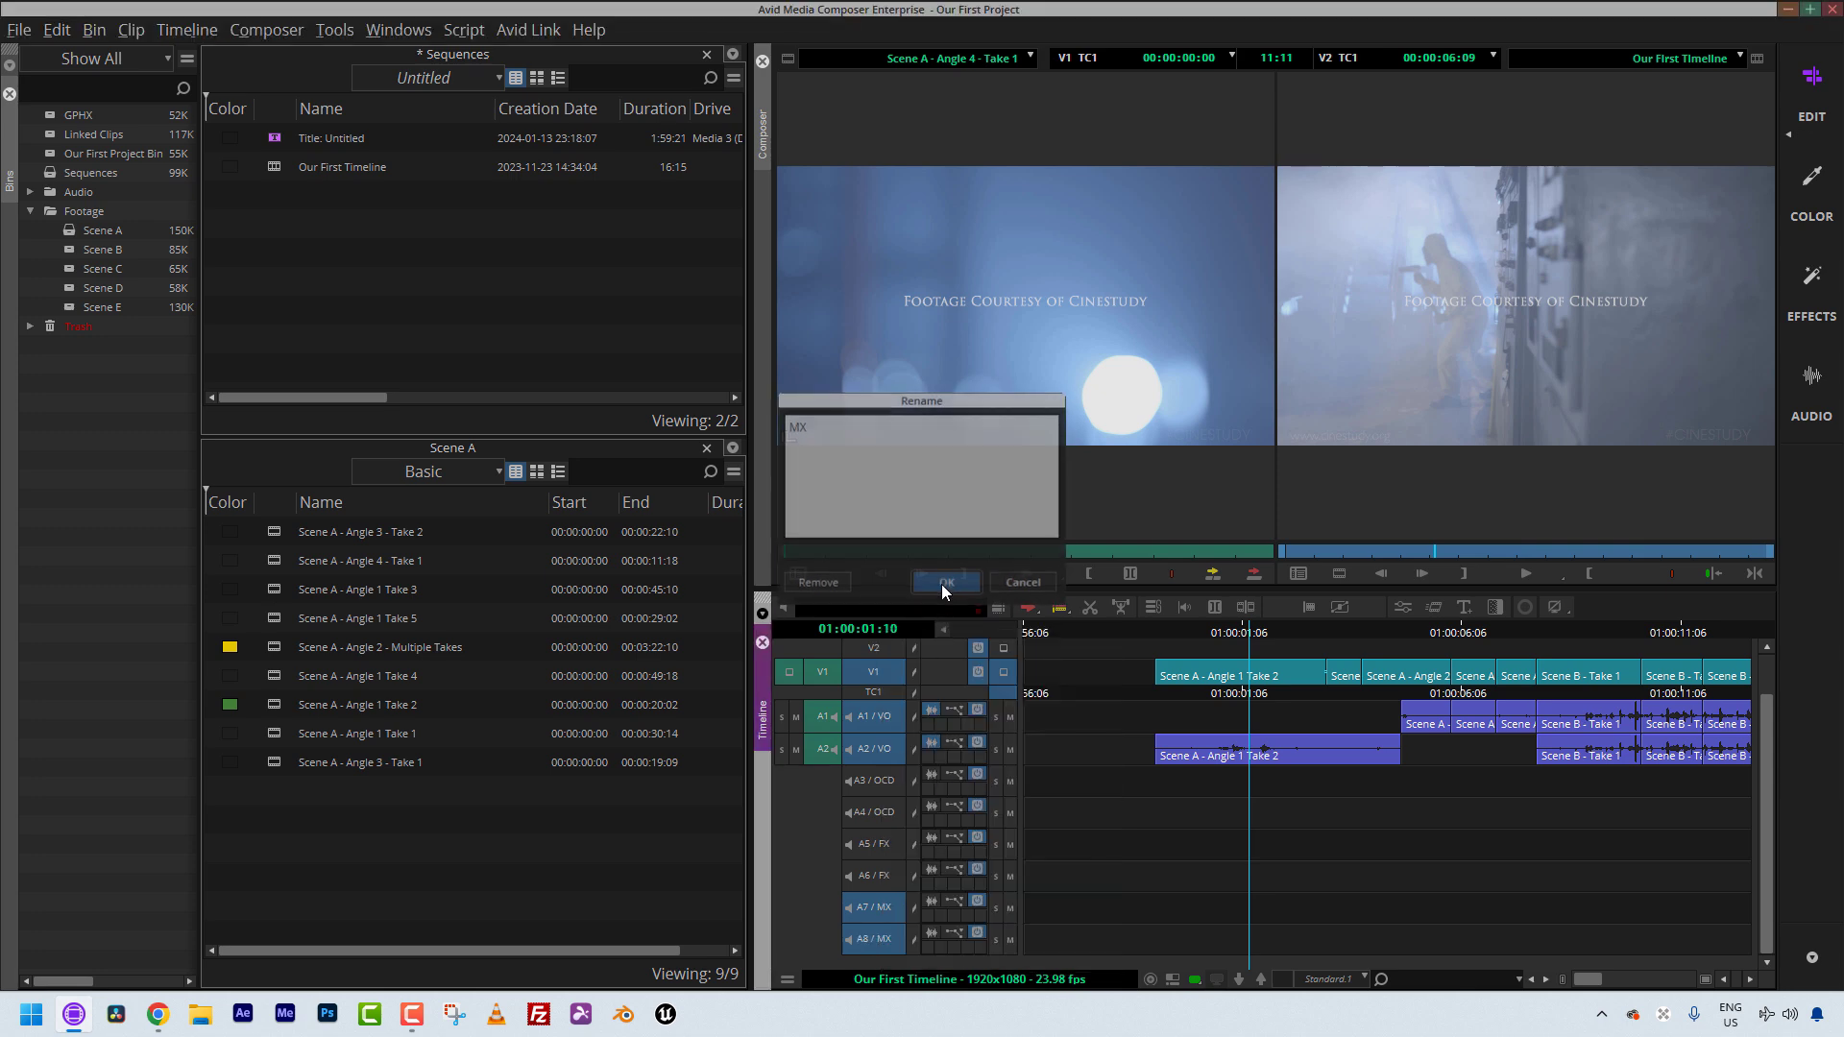
{"action": "left_click", "coordinate": [1120, 840]}
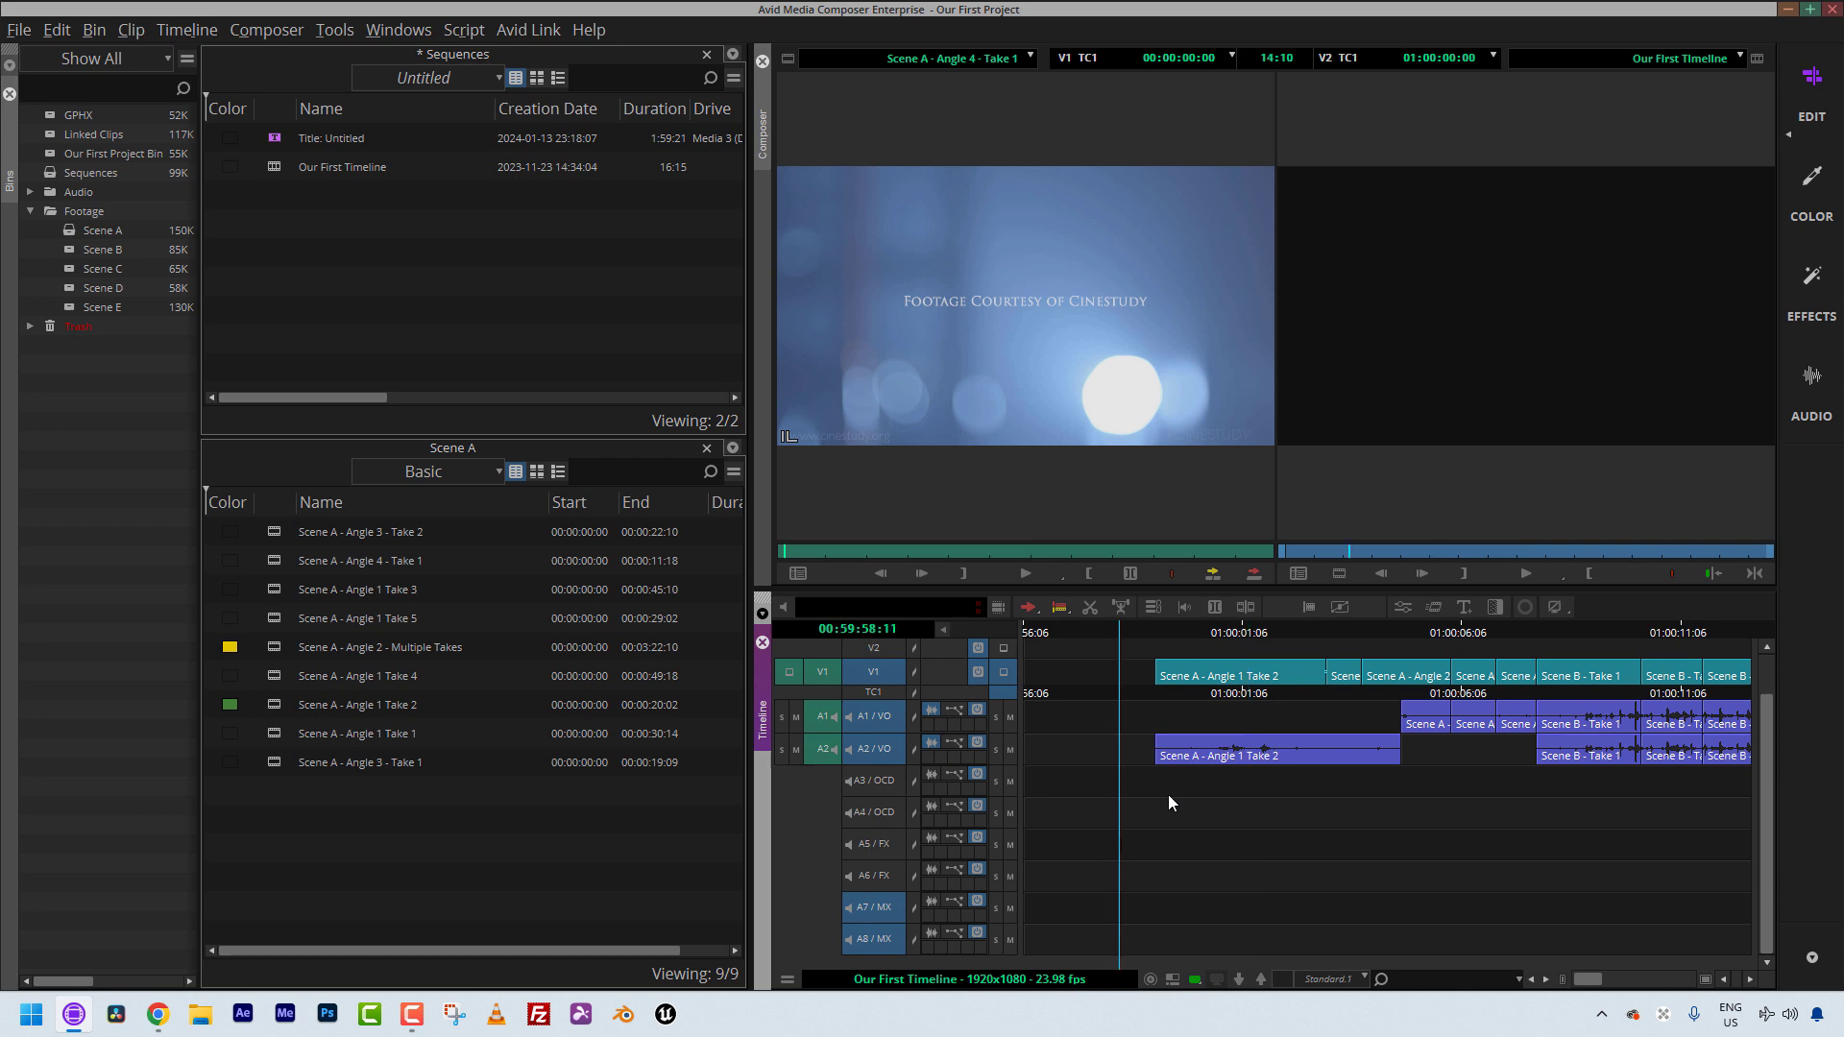
Select all video tracks V1 to V4 and all audio tracks A1 to A8 in the timeline.
{"action": "left_click", "coordinate": [1197, 829]}
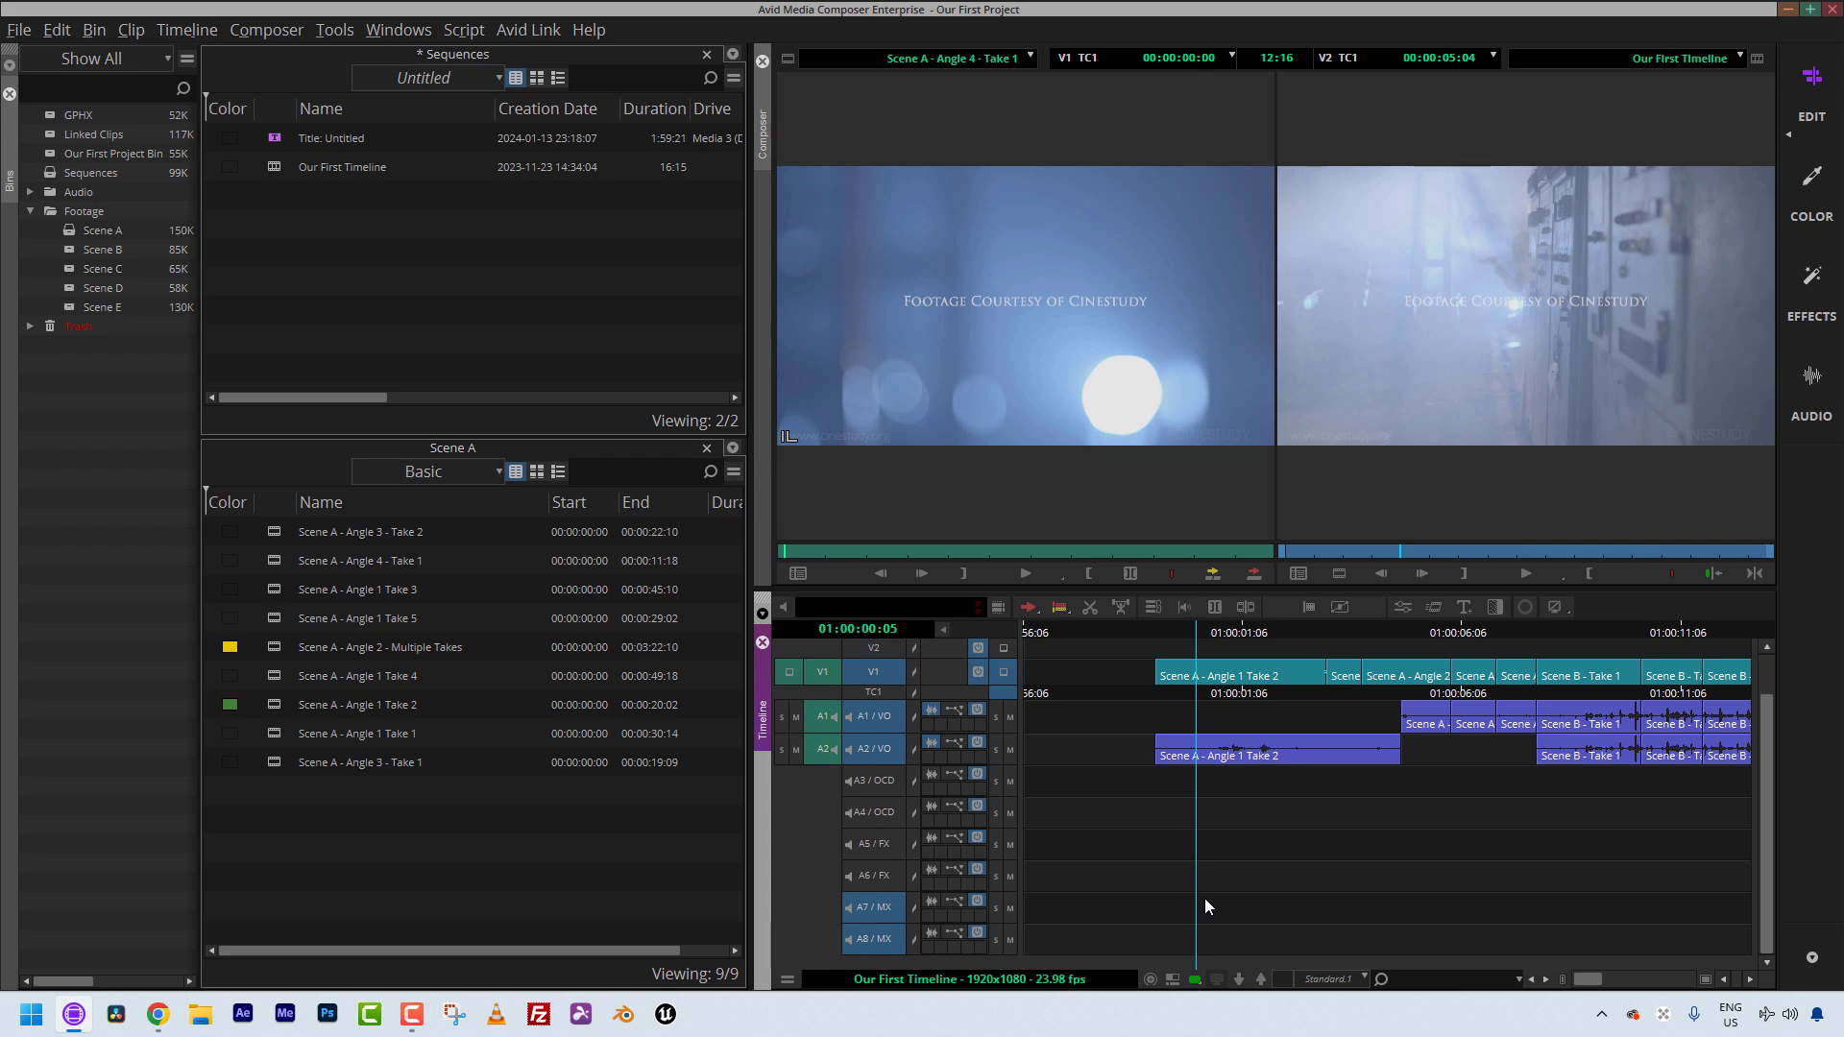
{"action": "left_click_drag", "start_coordinate": [860, 891], "coordinate": [874, 771]}
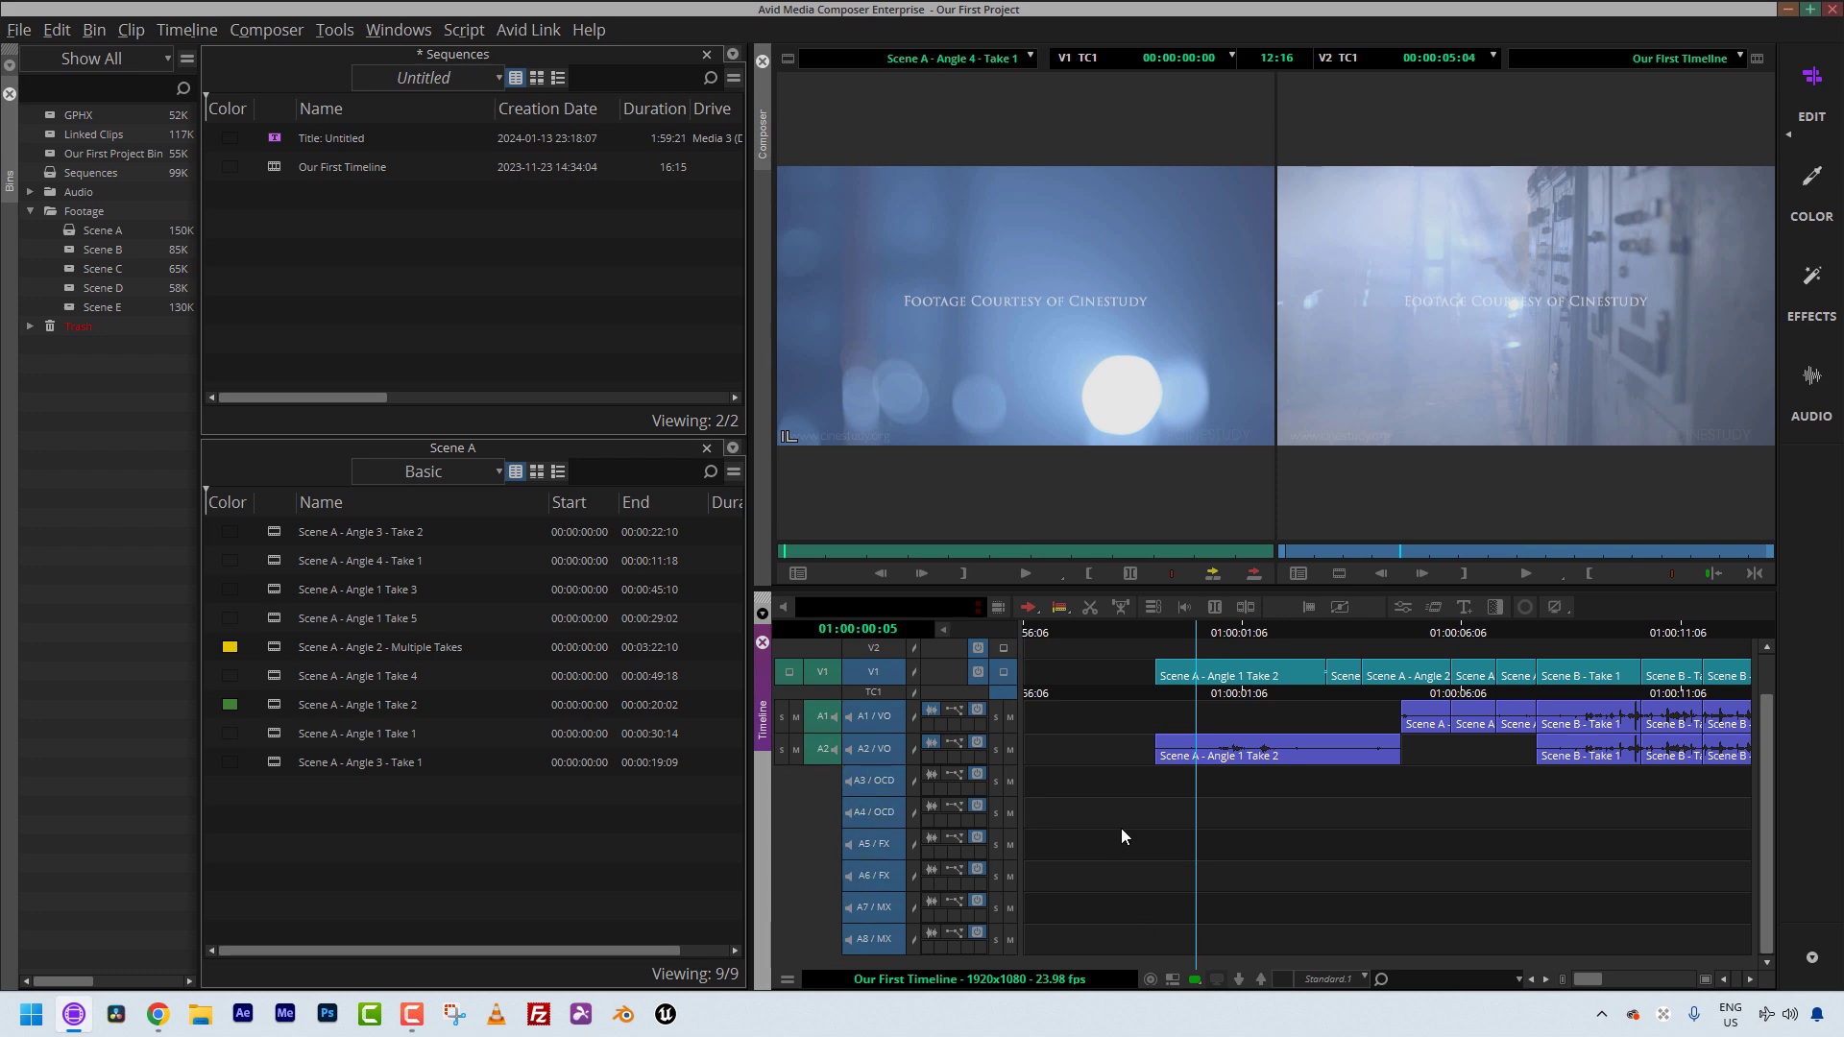
{"action": "scroll", "coordinate": [1120, 828], "scroll_direction": "up", "scroll_amount": 3}
{"action": "left_click_drag", "start_coordinate": [876, 709], "coordinate": [884, 665]}
{"action": "left_click", "coordinate": [1264, 789]}
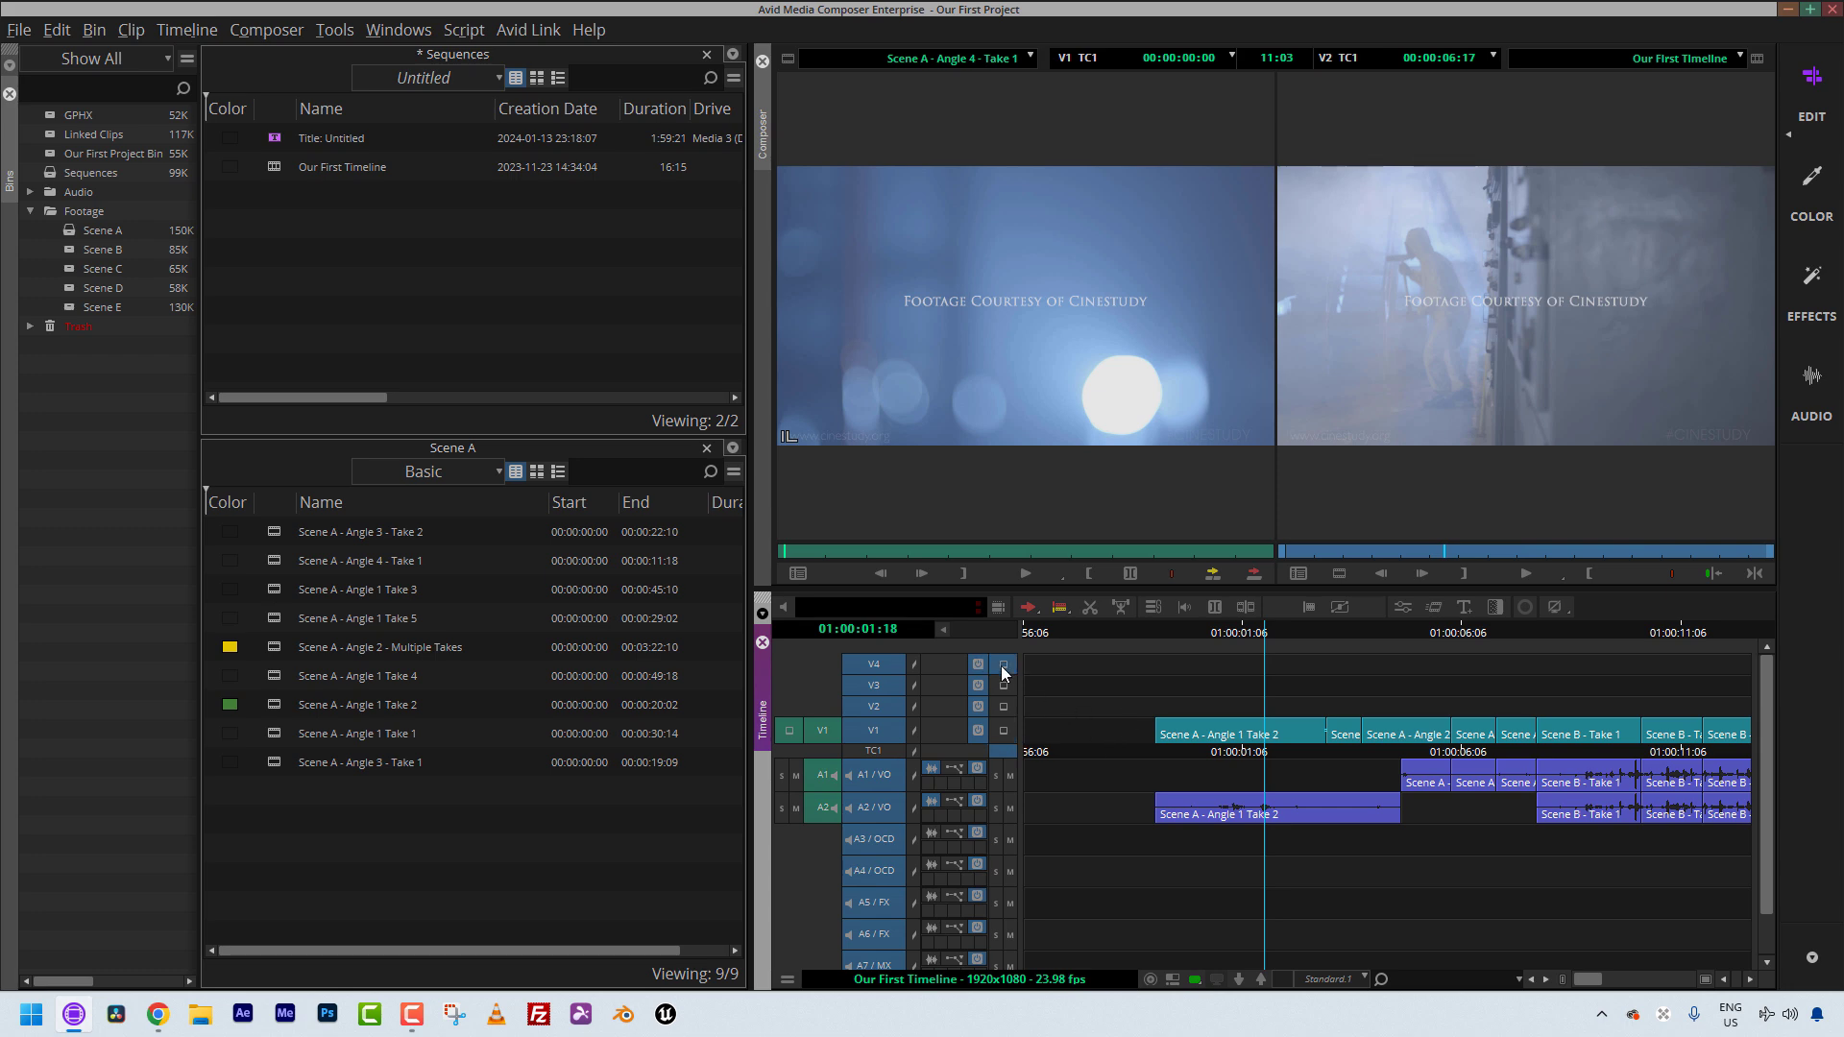
Try a bright green track color on video tracks V1 and V2.
{"action": "right_click", "coordinate": [863, 720]}
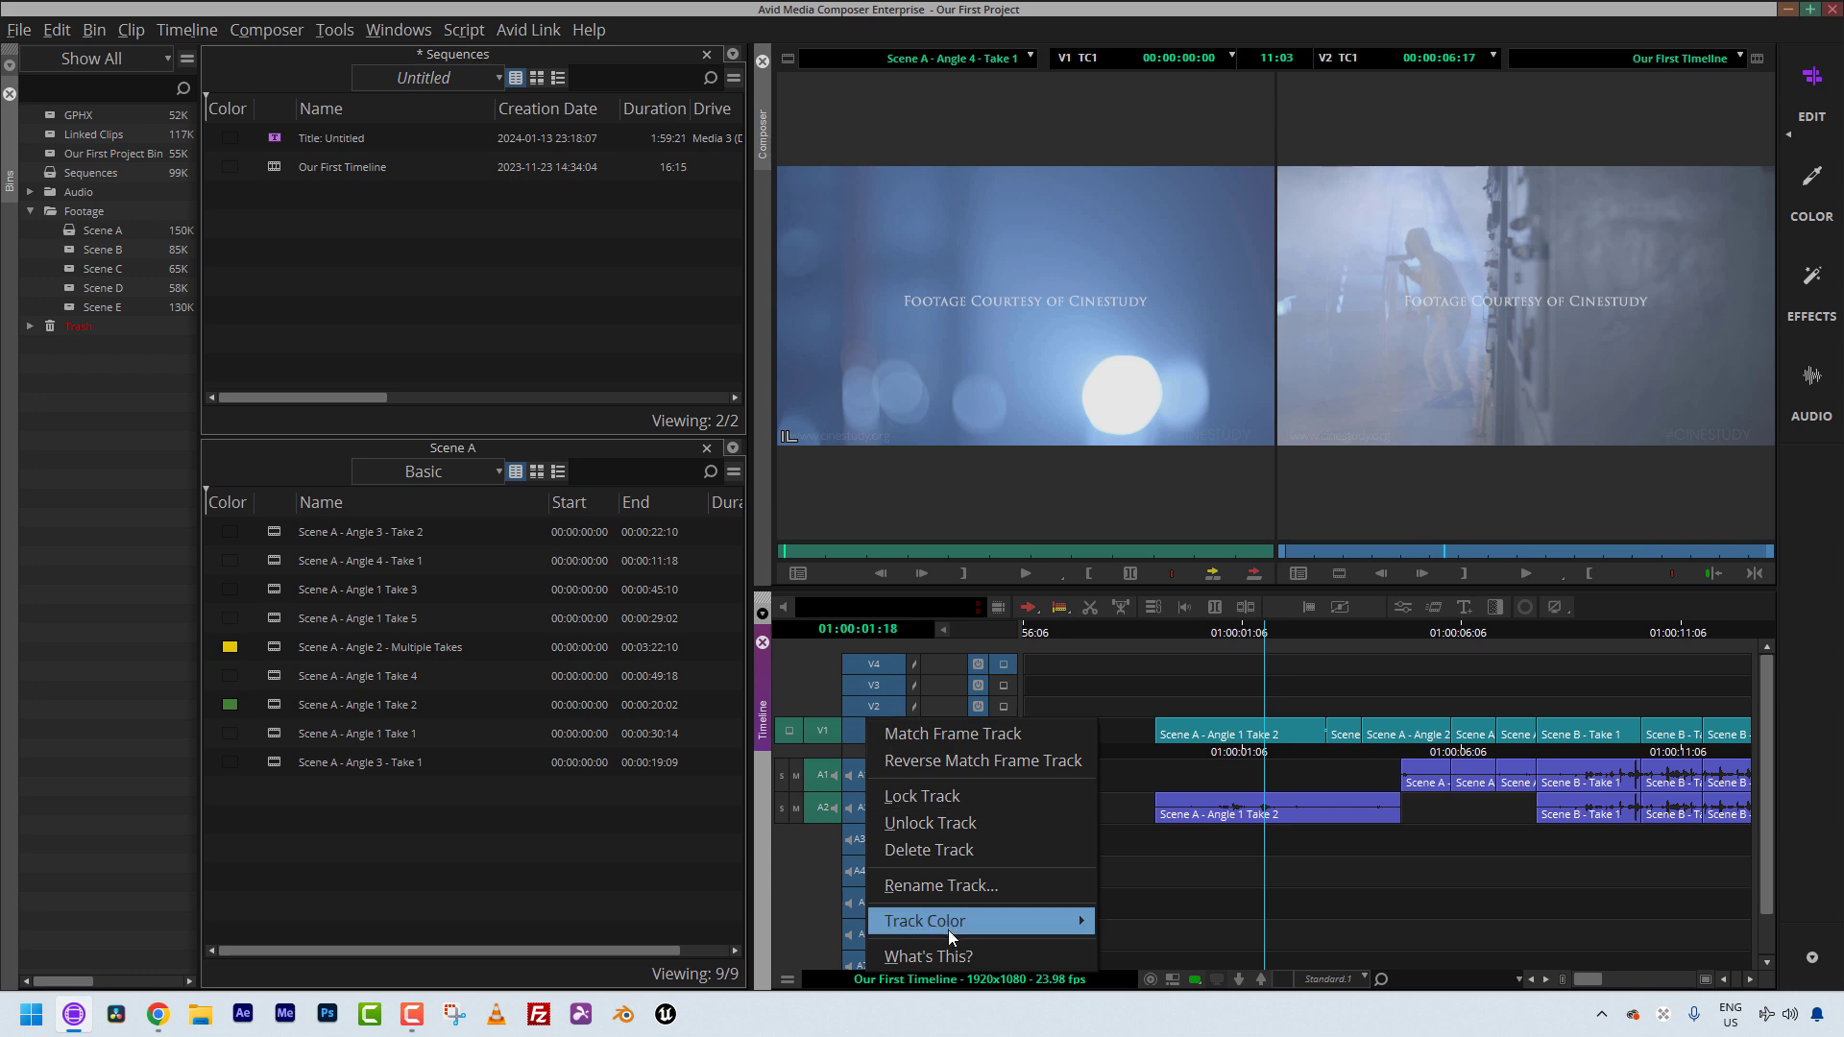
{"action": "mouse_move", "coordinate": [951, 924]}
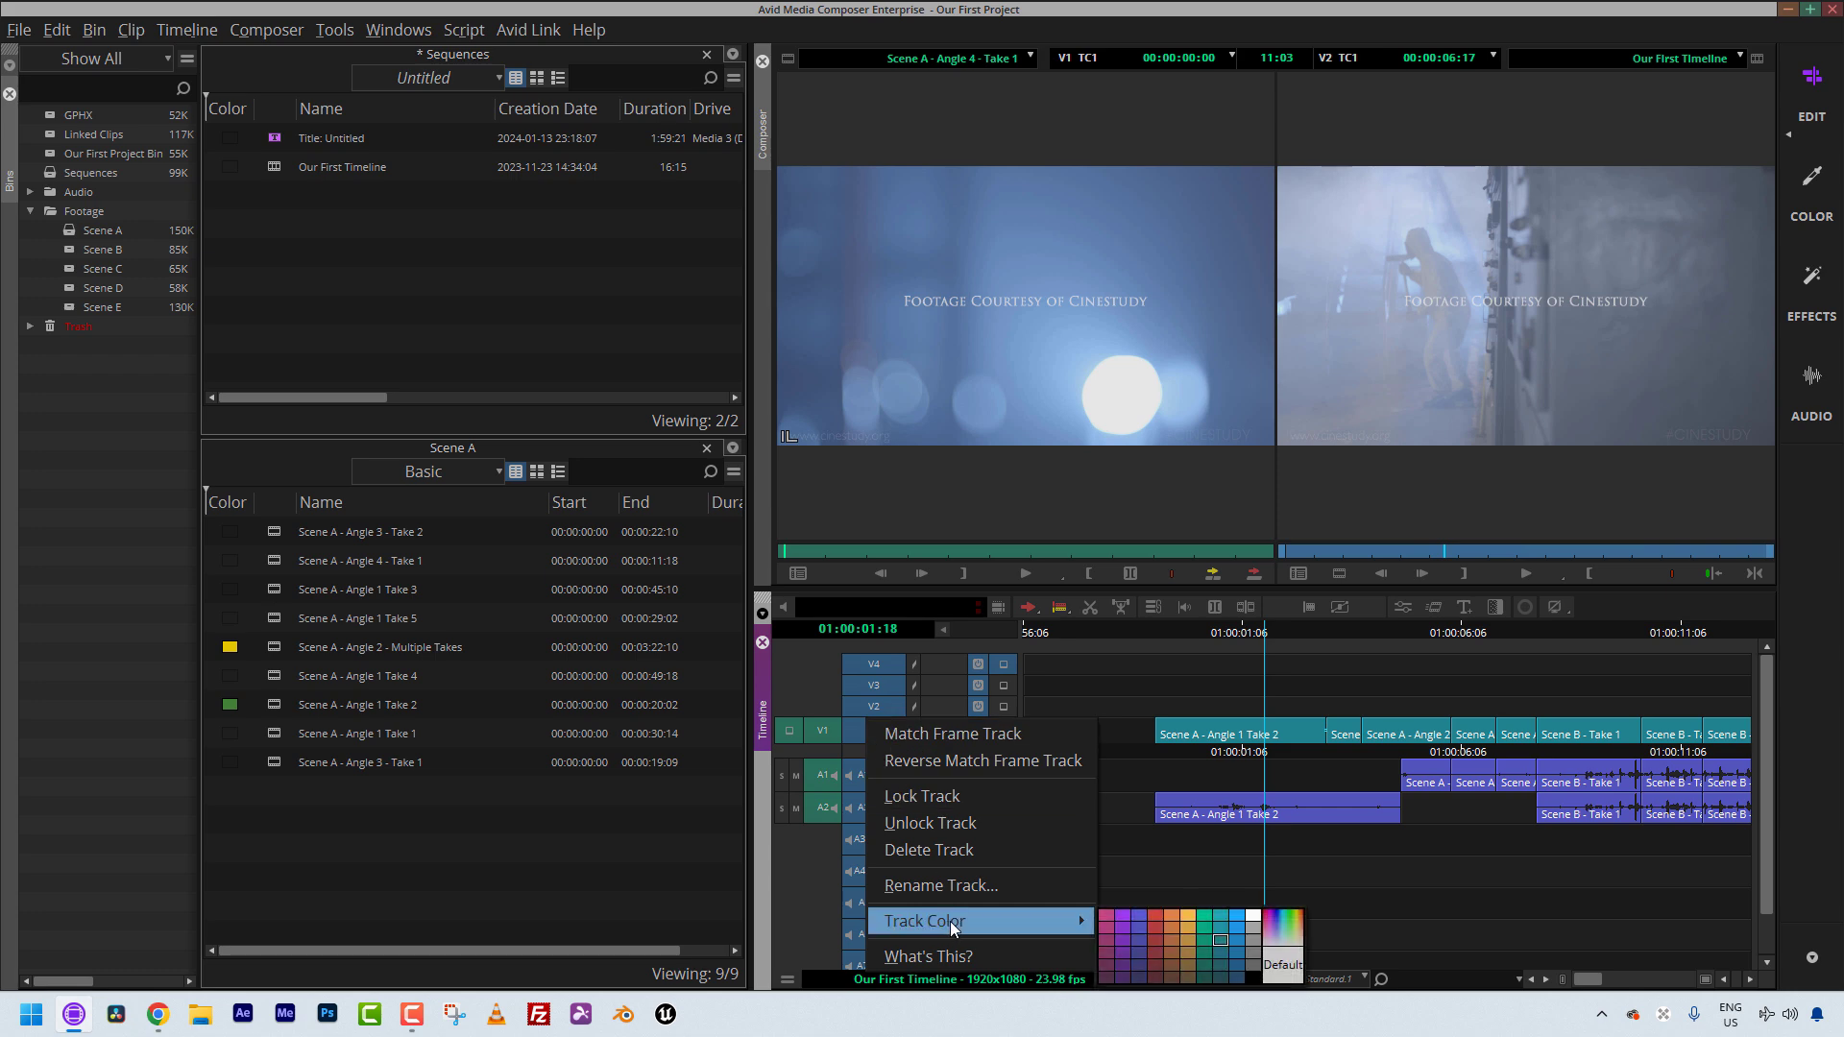
{"action": "left_click", "coordinate": [1207, 924]}
{"action": "right_click", "coordinate": [882, 702]}
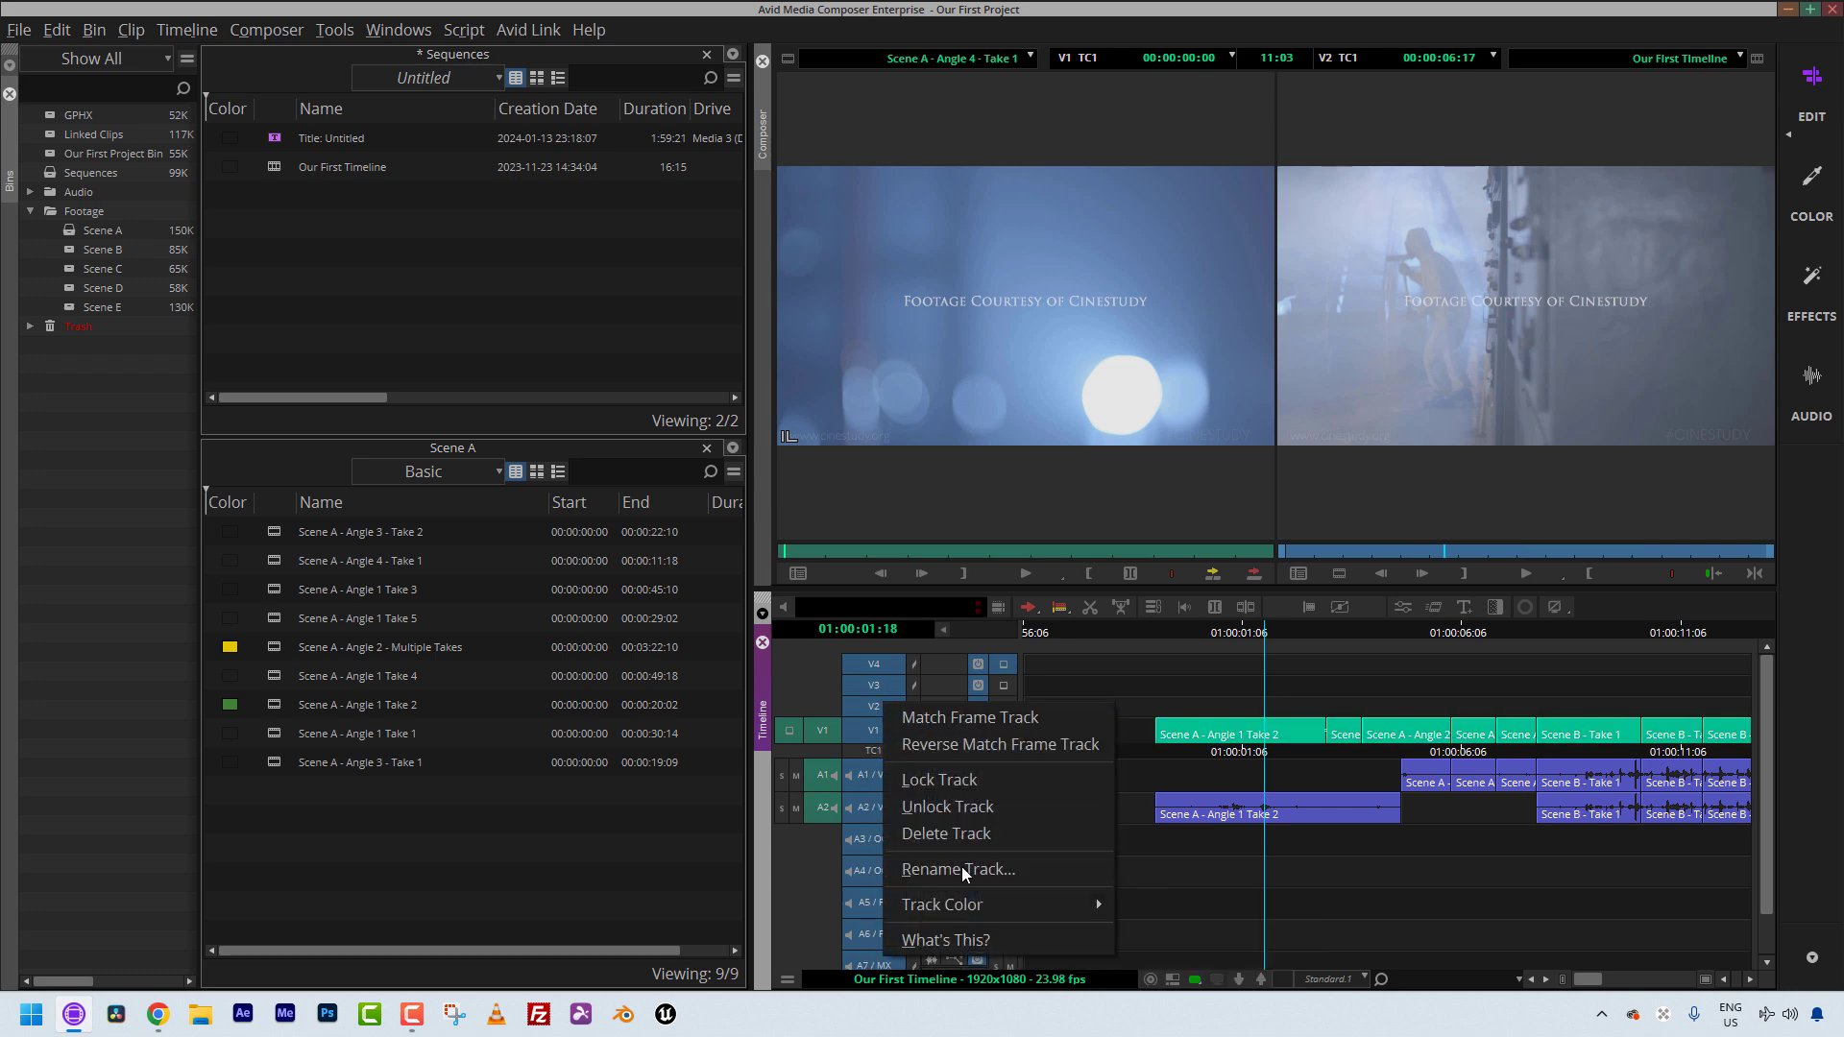
{"action": "mouse_move", "coordinate": [971, 906]}
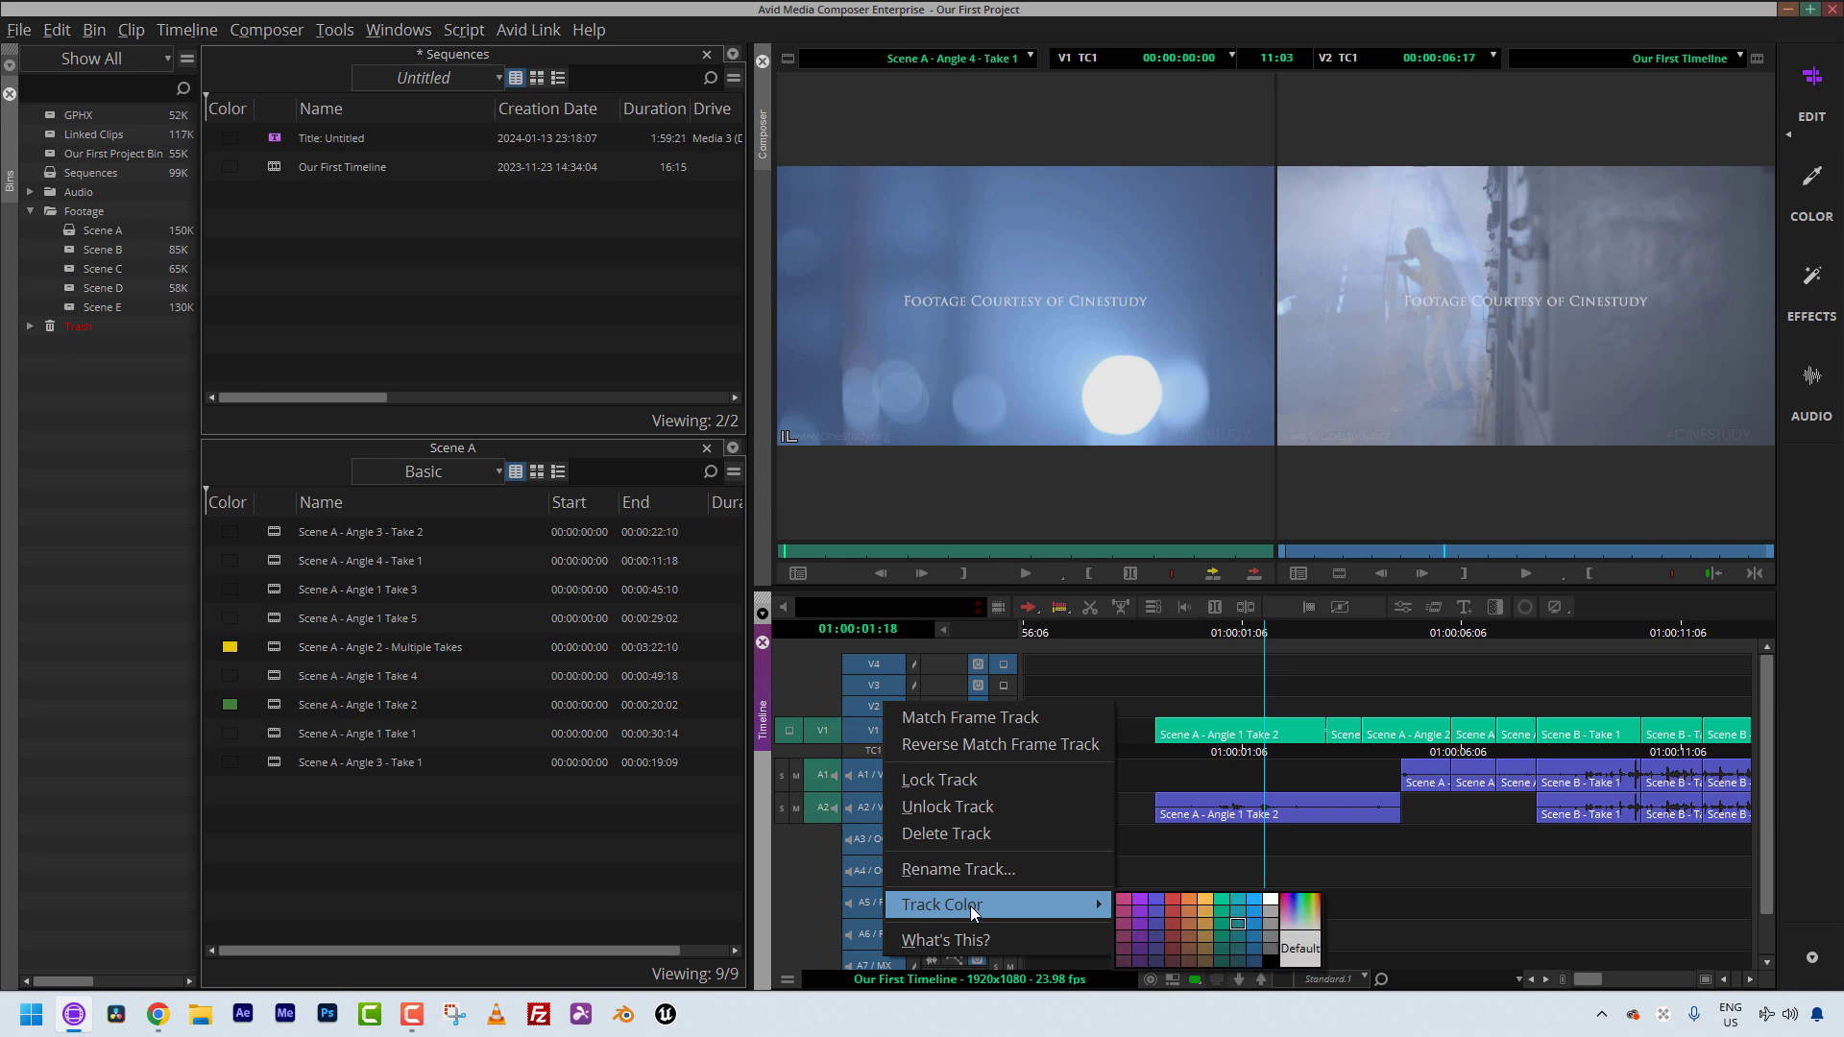
{"action": "left_click", "coordinate": [1221, 900]}
{"action": "key", "text": "space"}
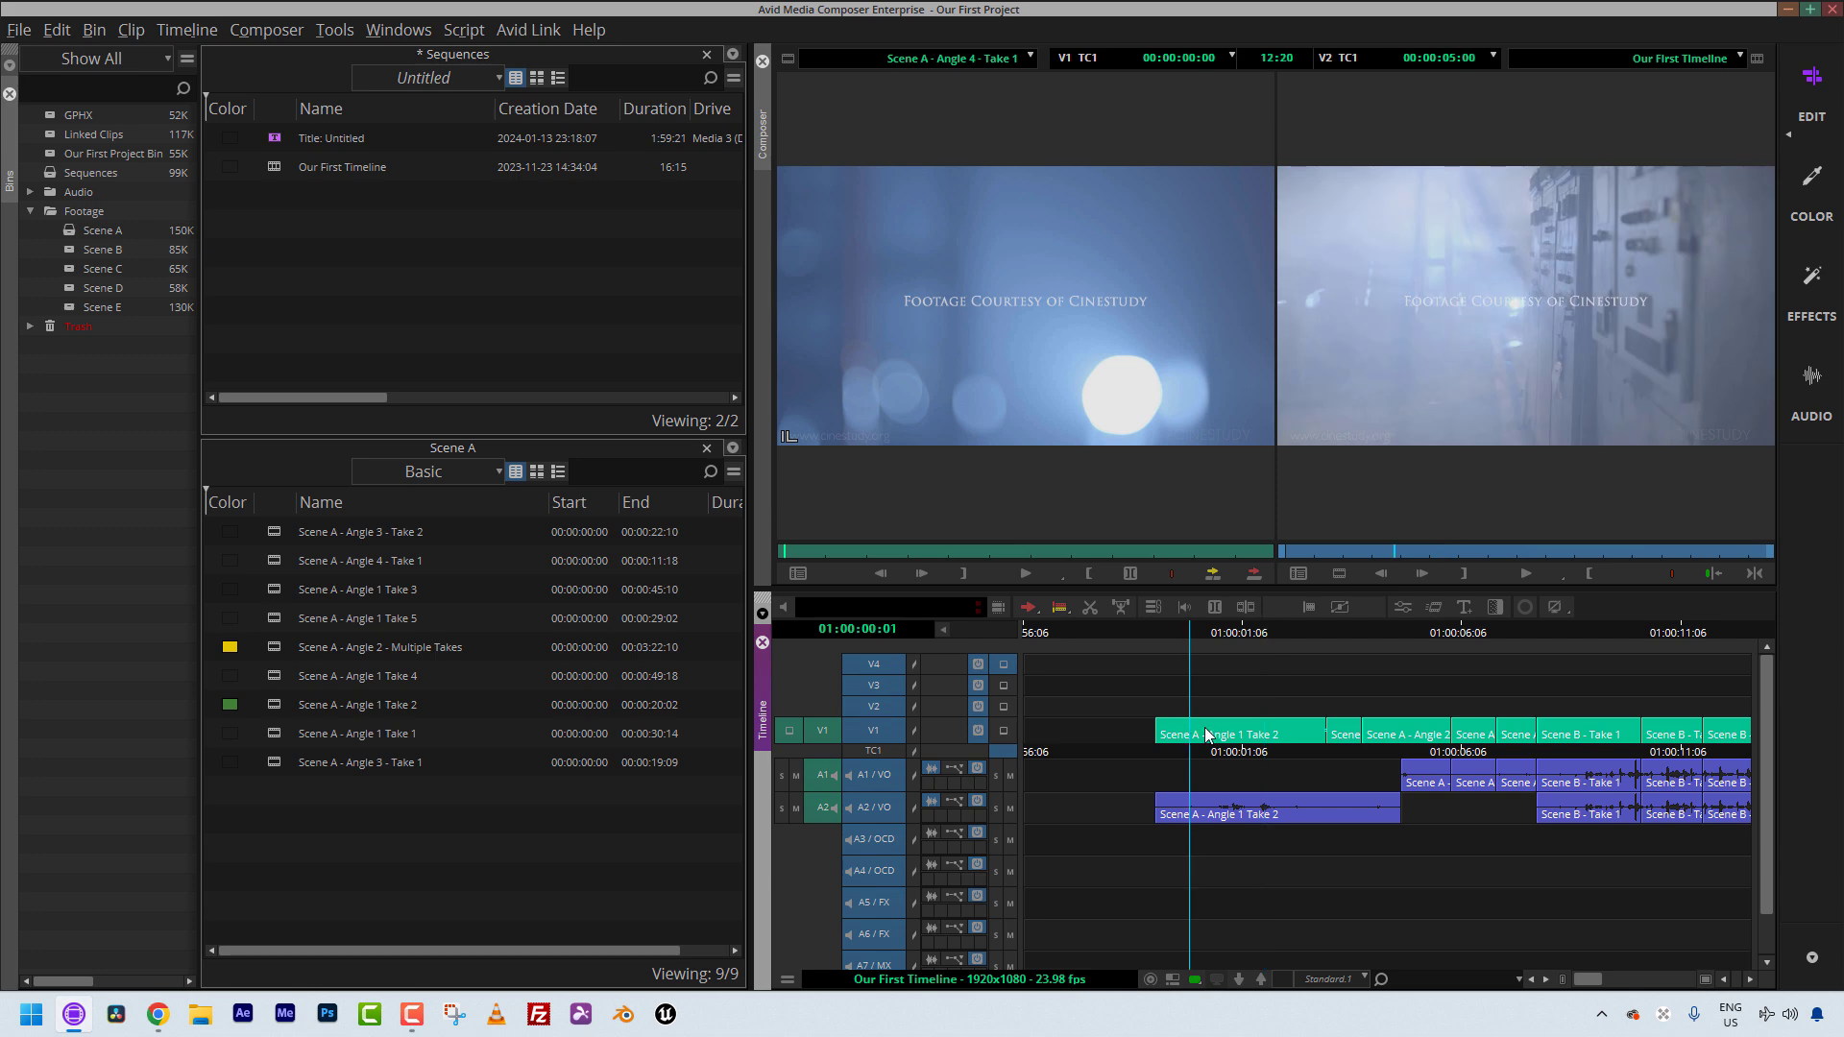
Try a red track color on the VO audio tracks A1 and A2, and scrub through the recolored clips.
{"action": "right_click", "coordinate": [868, 768]}
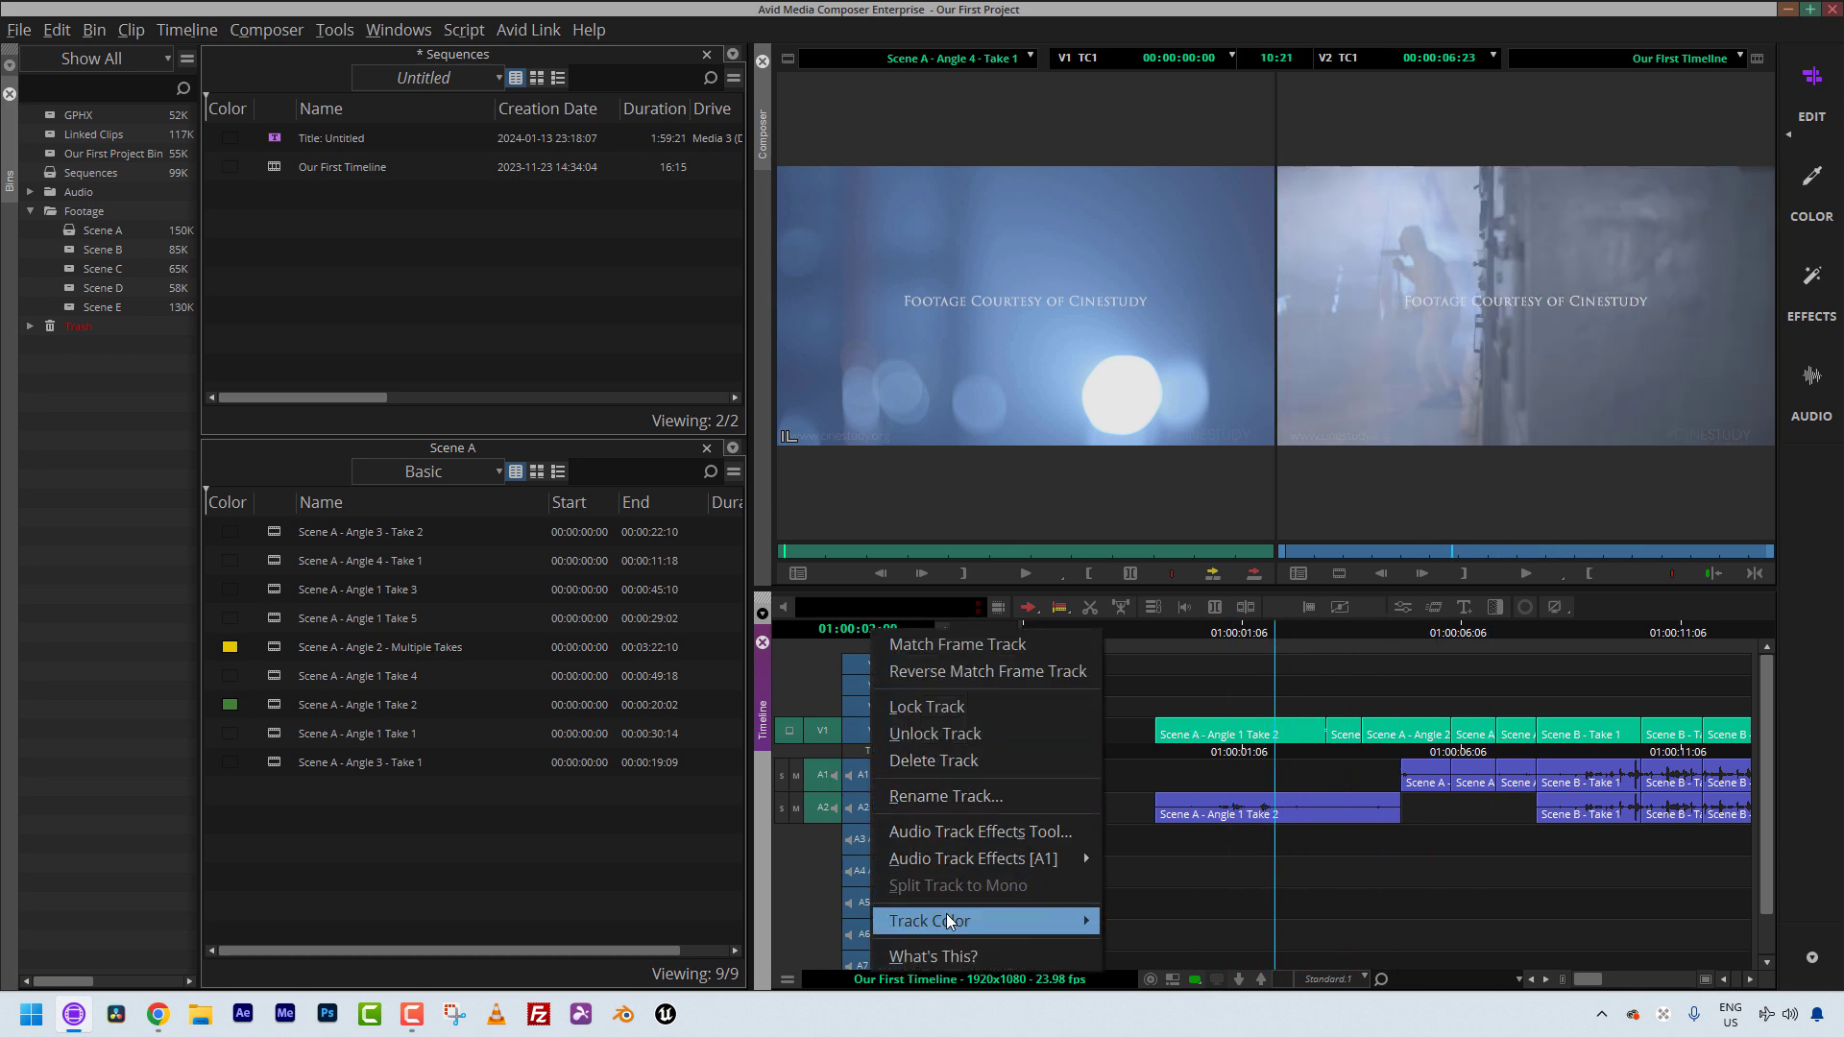
{"action": "mouse_move", "coordinate": [1077, 918]}
{"action": "left_click", "coordinate": [1160, 918]}
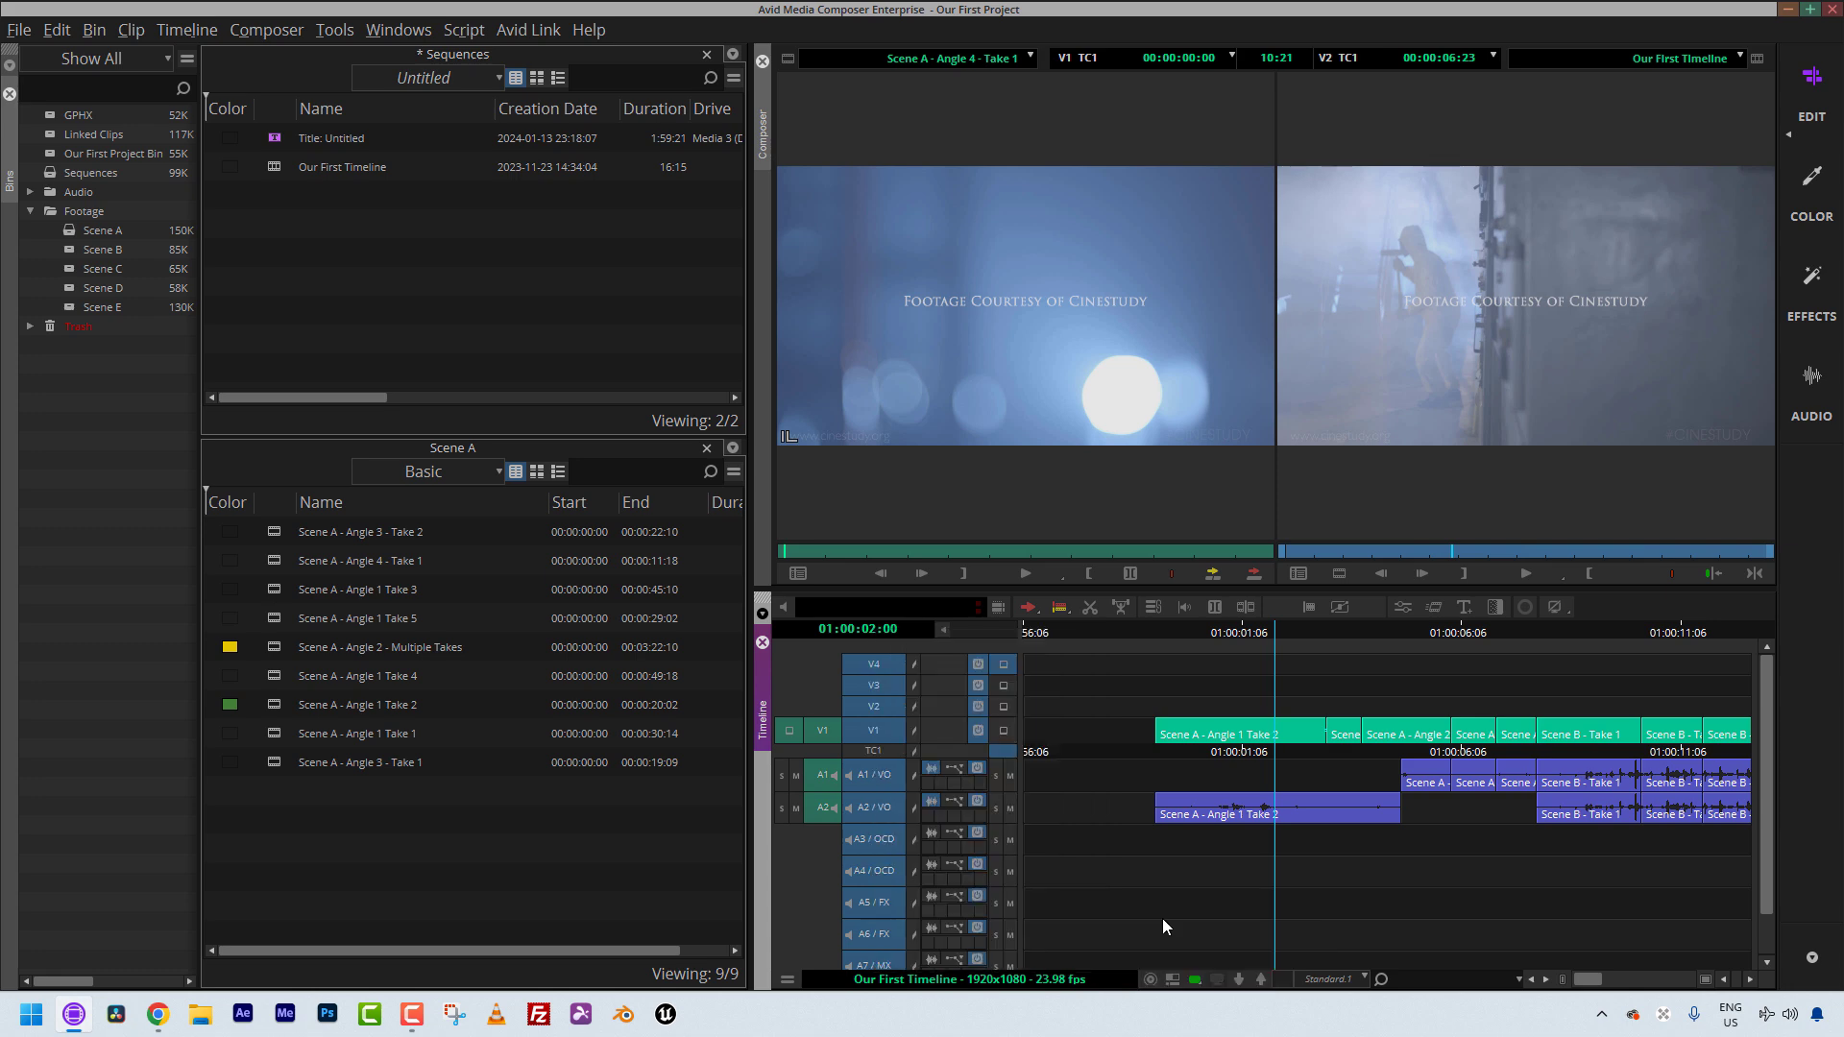
{"action": "right_click", "coordinate": [870, 810]}
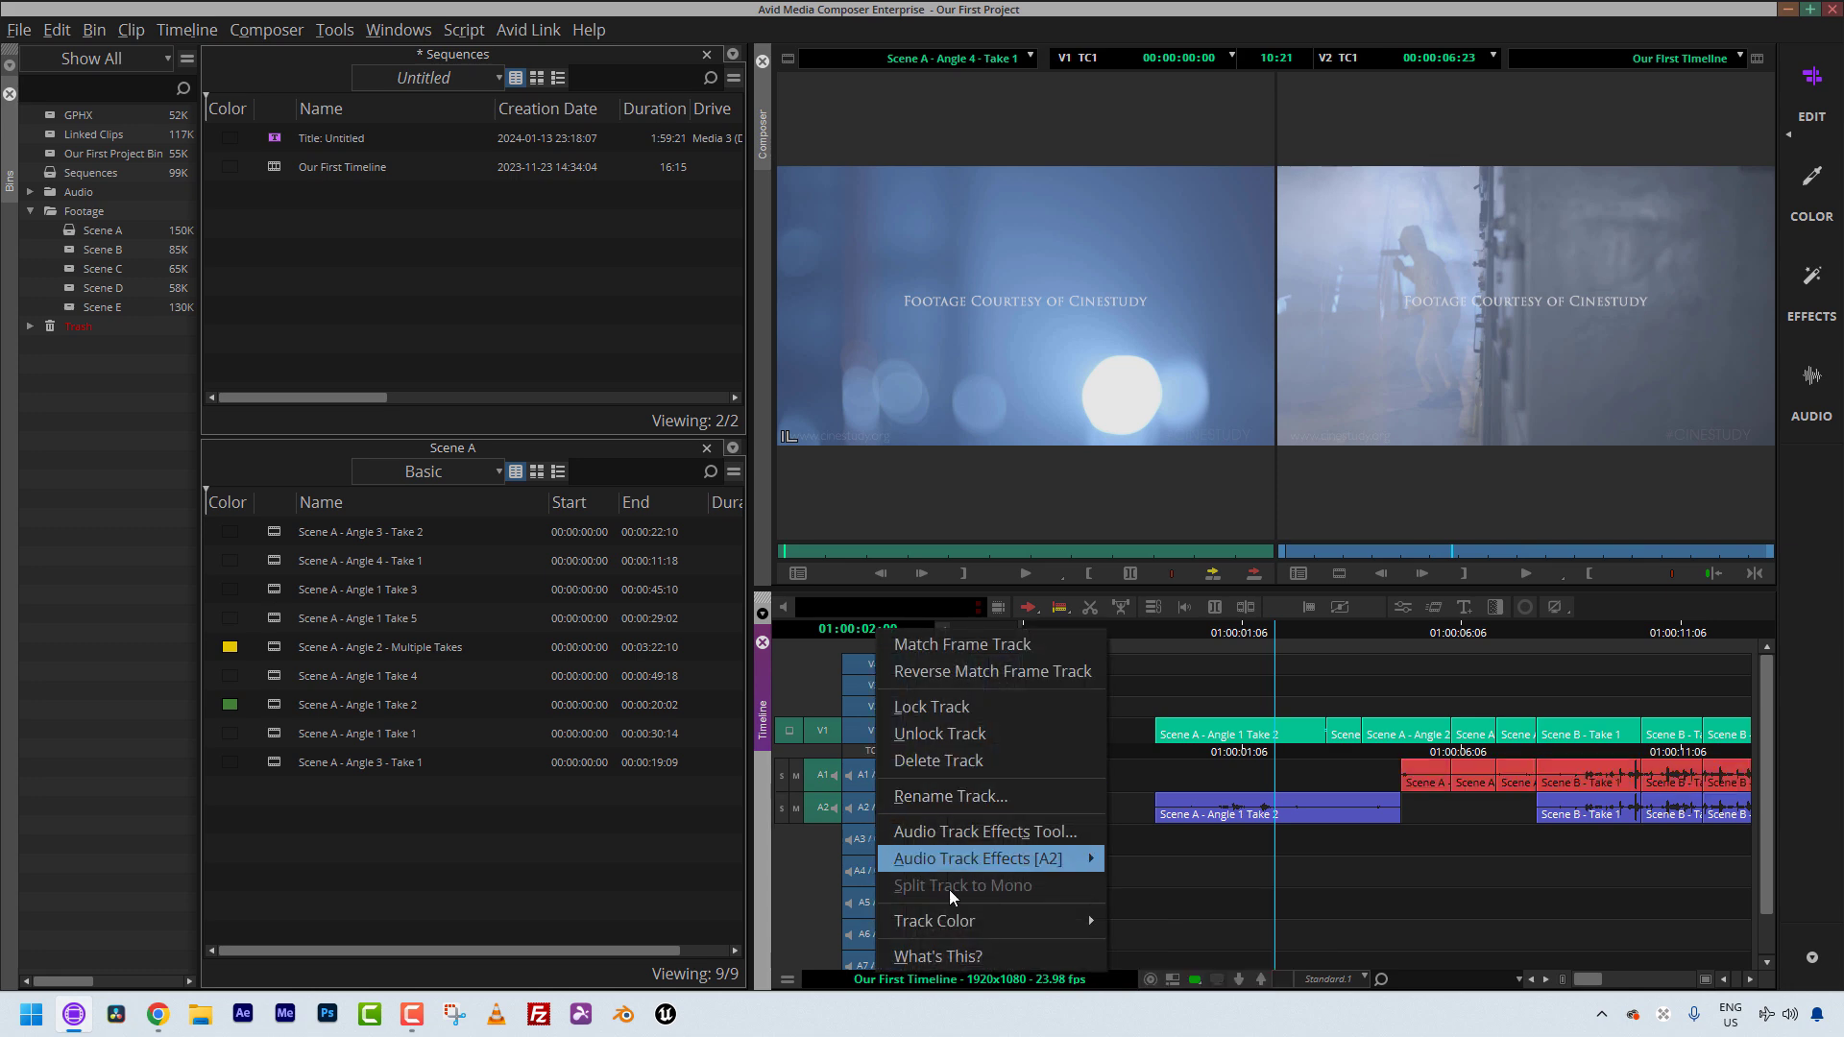
{"action": "mouse_move", "coordinate": [1104, 921]}
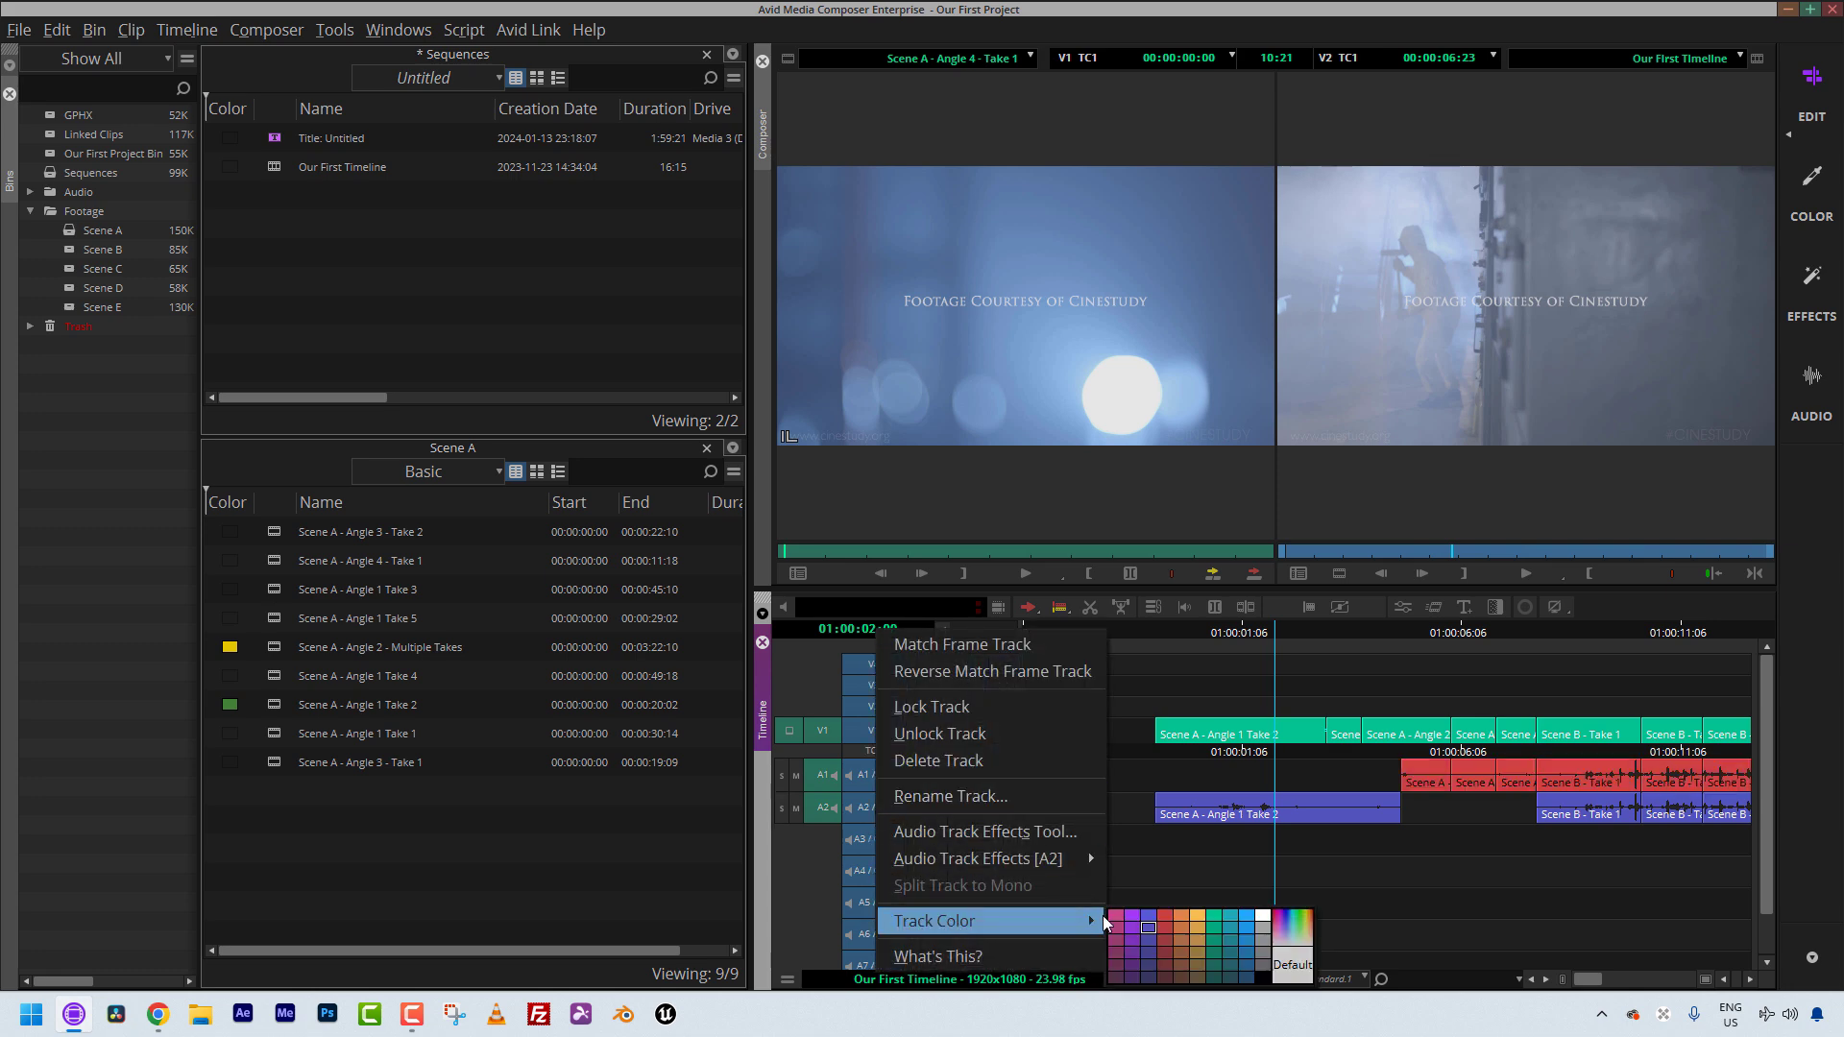
{"action": "left_click", "coordinate": [1164, 917]}
{"action": "left_click", "coordinate": [1639, 797]}
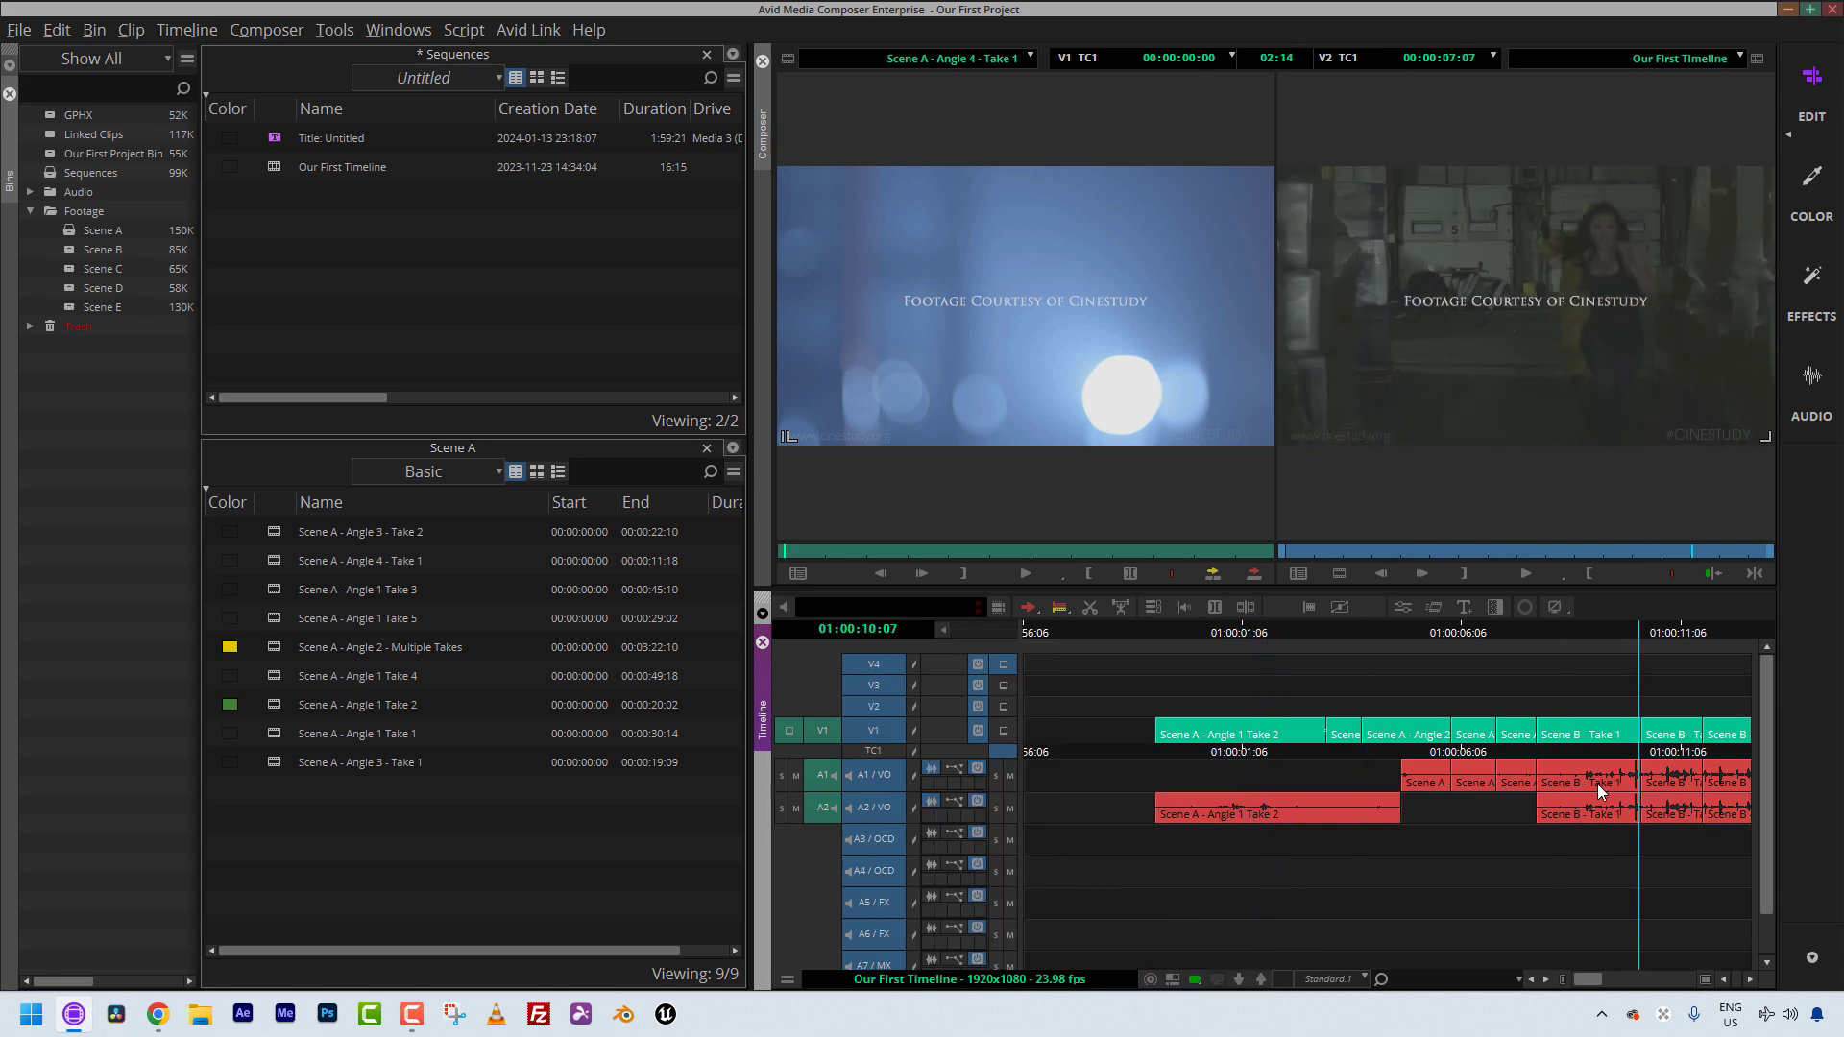
{"action": "left_click_drag", "start_coordinate": [1163, 735], "coordinate": [1315, 782]}
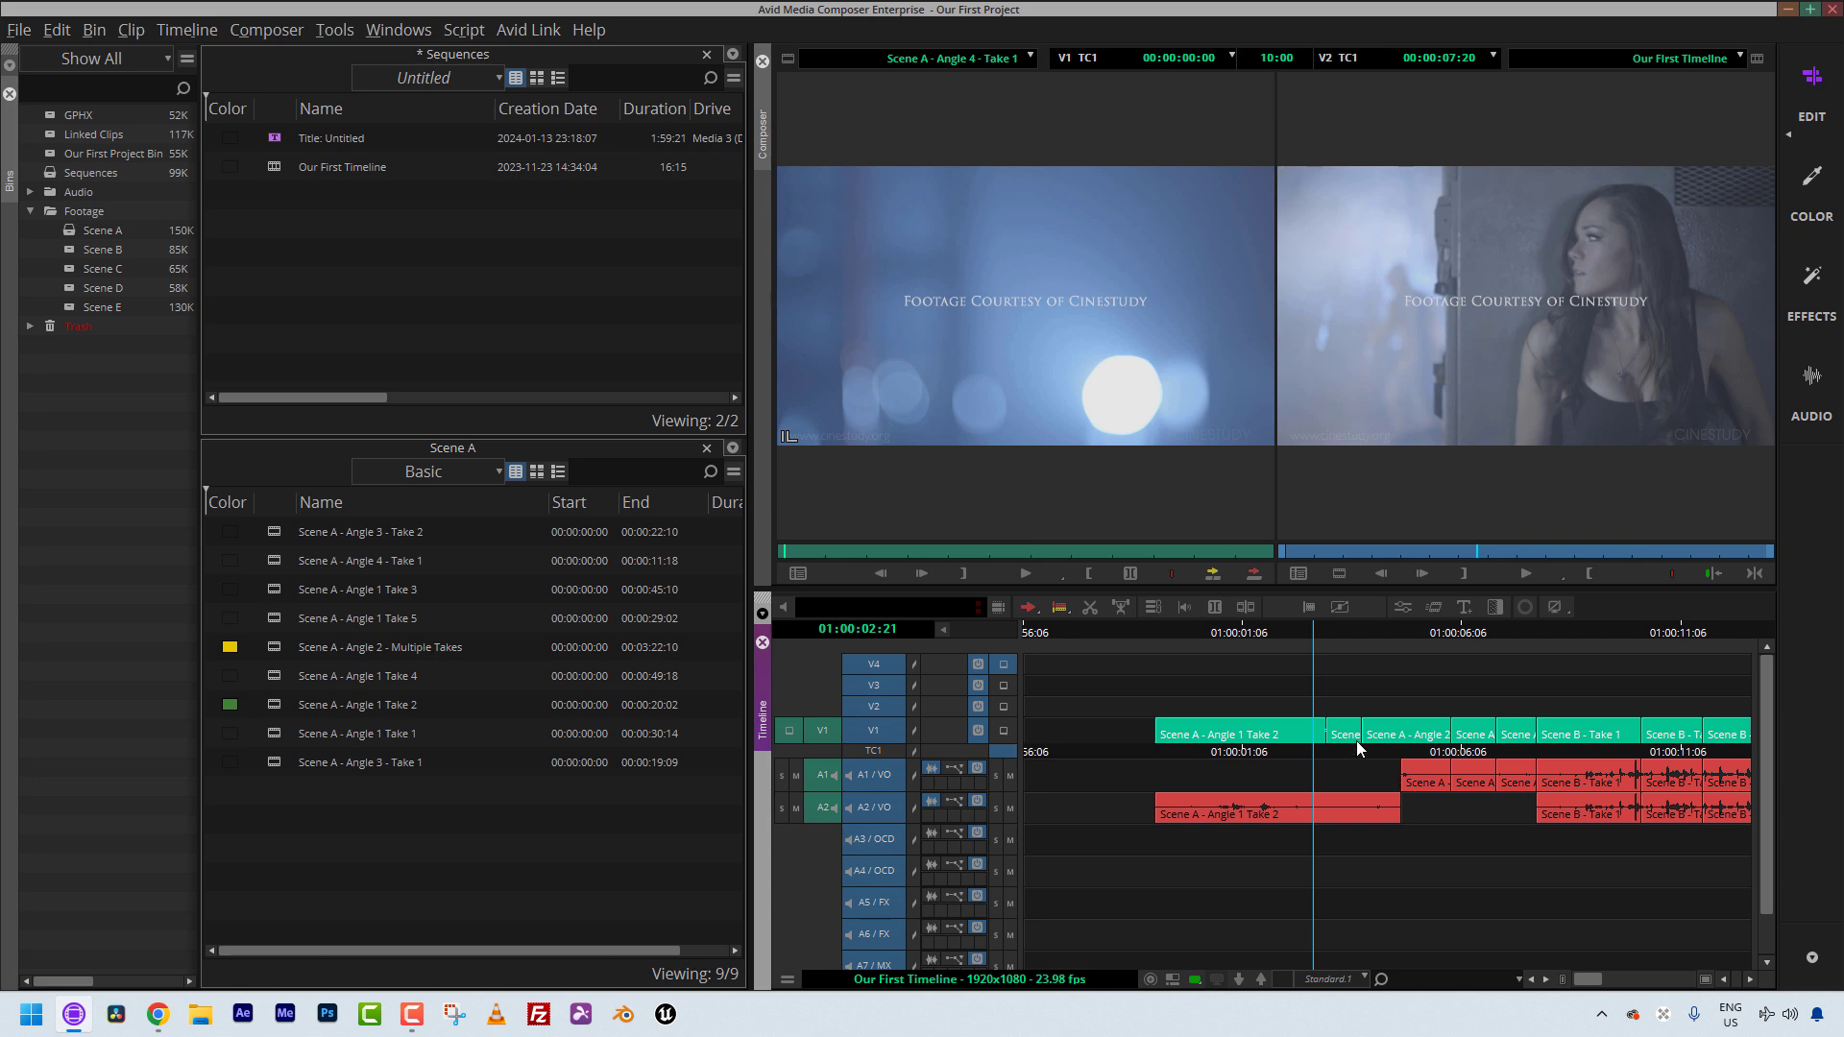
Reset the track color of all selected tracks to Default.
{"action": "left_click", "coordinate": [787, 980]}
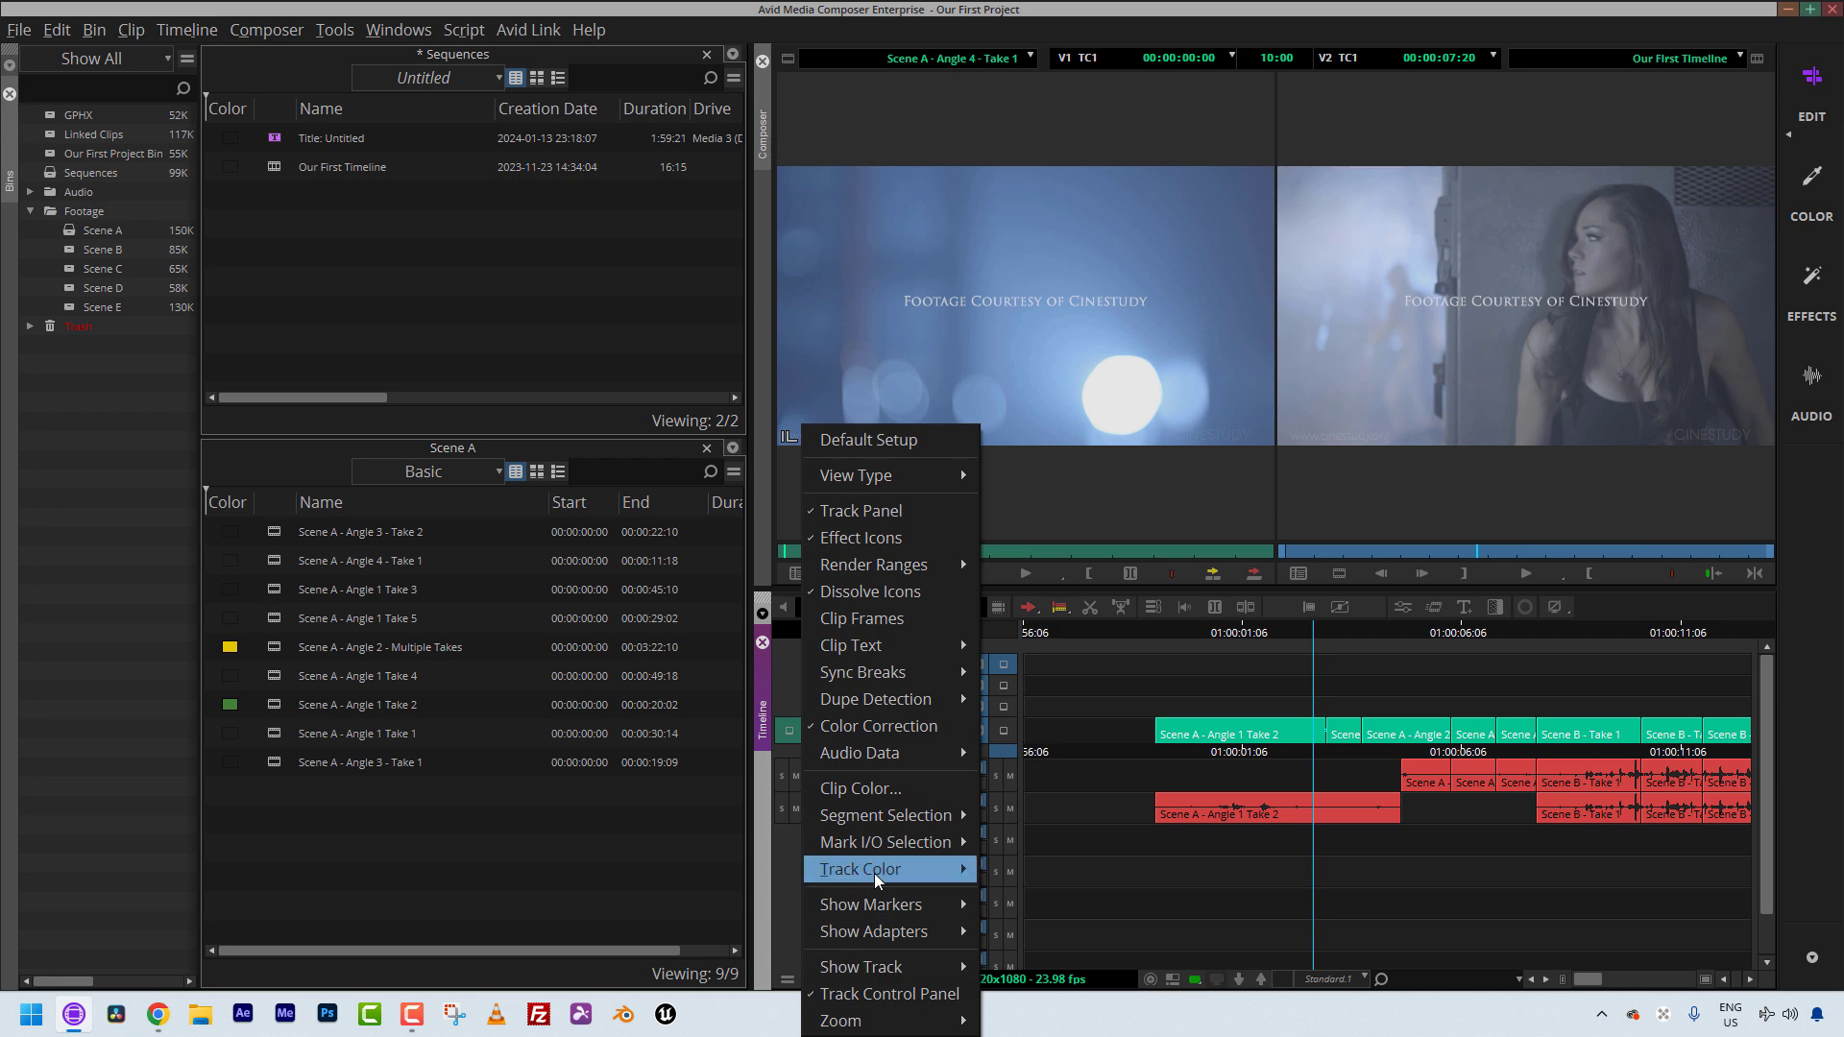
{"action": "mouse_move", "coordinate": [872, 871]}
{"action": "left_click", "coordinate": [1179, 888]}
{"action": "left_click", "coordinate": [1207, 744]}
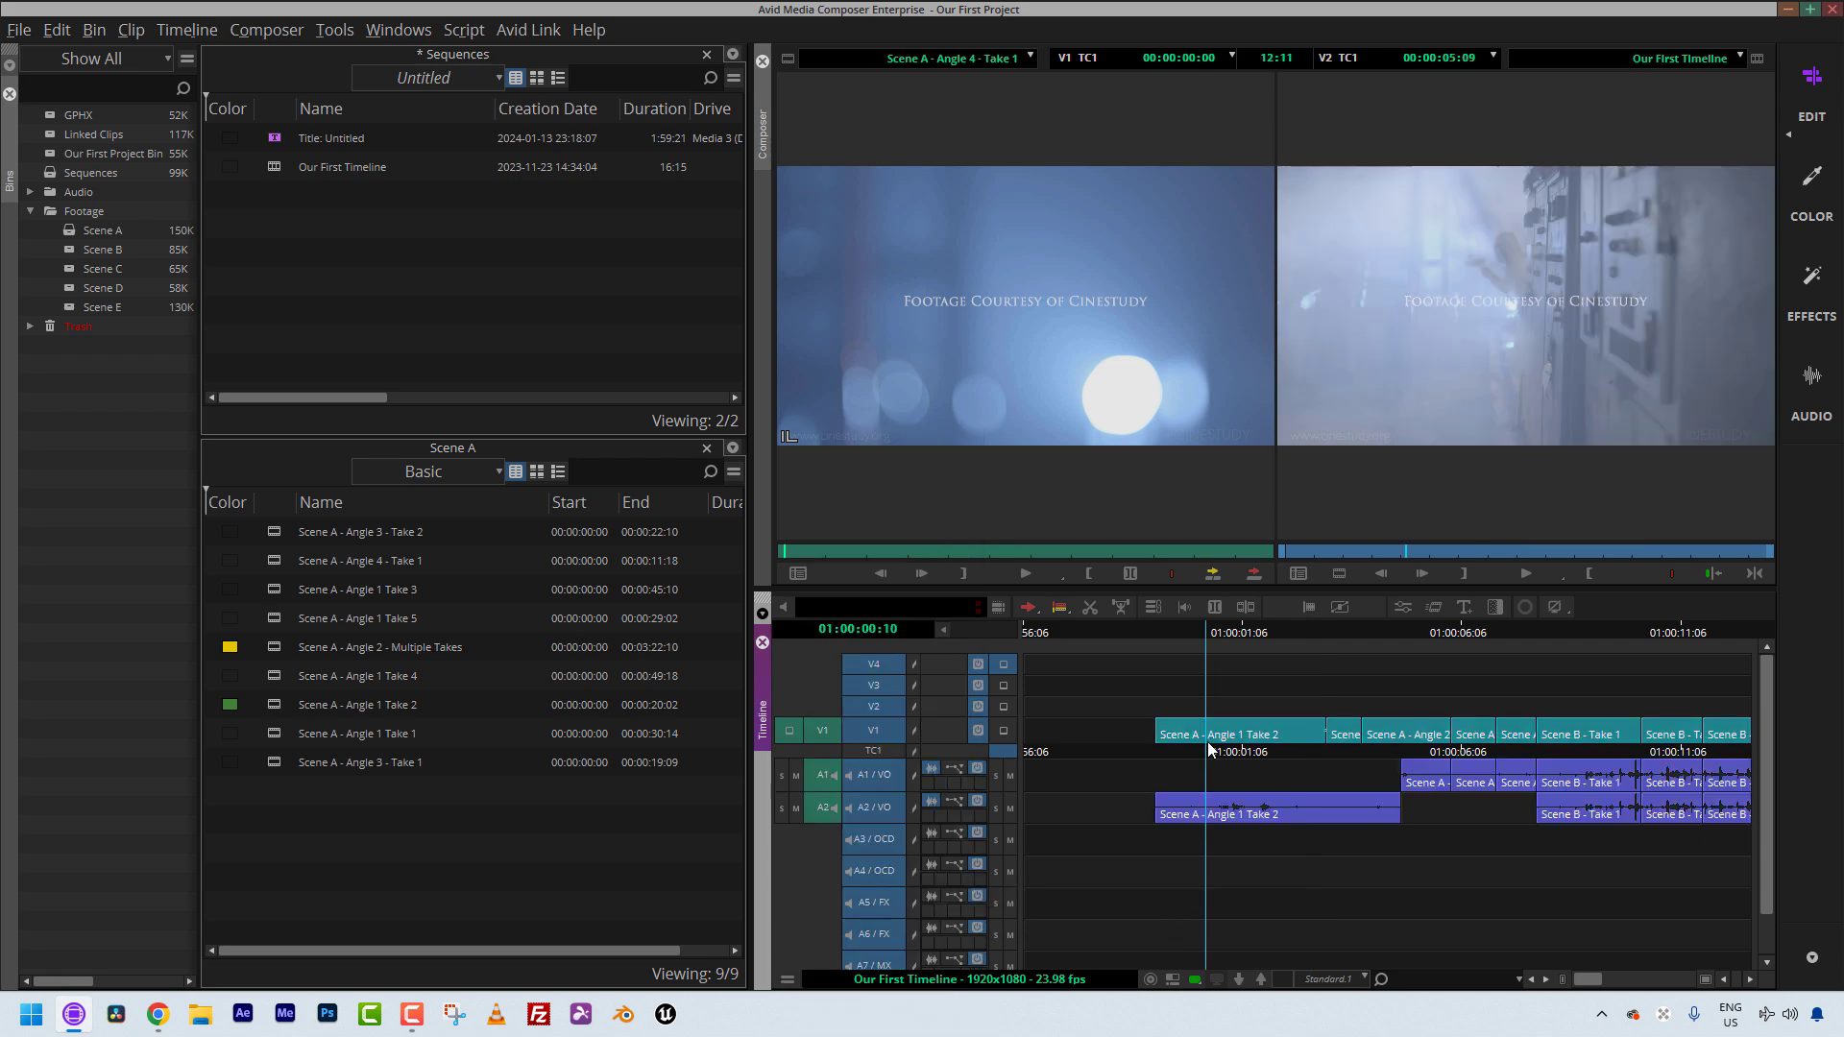
Enable Source in the Clip Color settings so timeline clips use their bin colors.
{"action": "left_click", "coordinate": [1211, 753]}
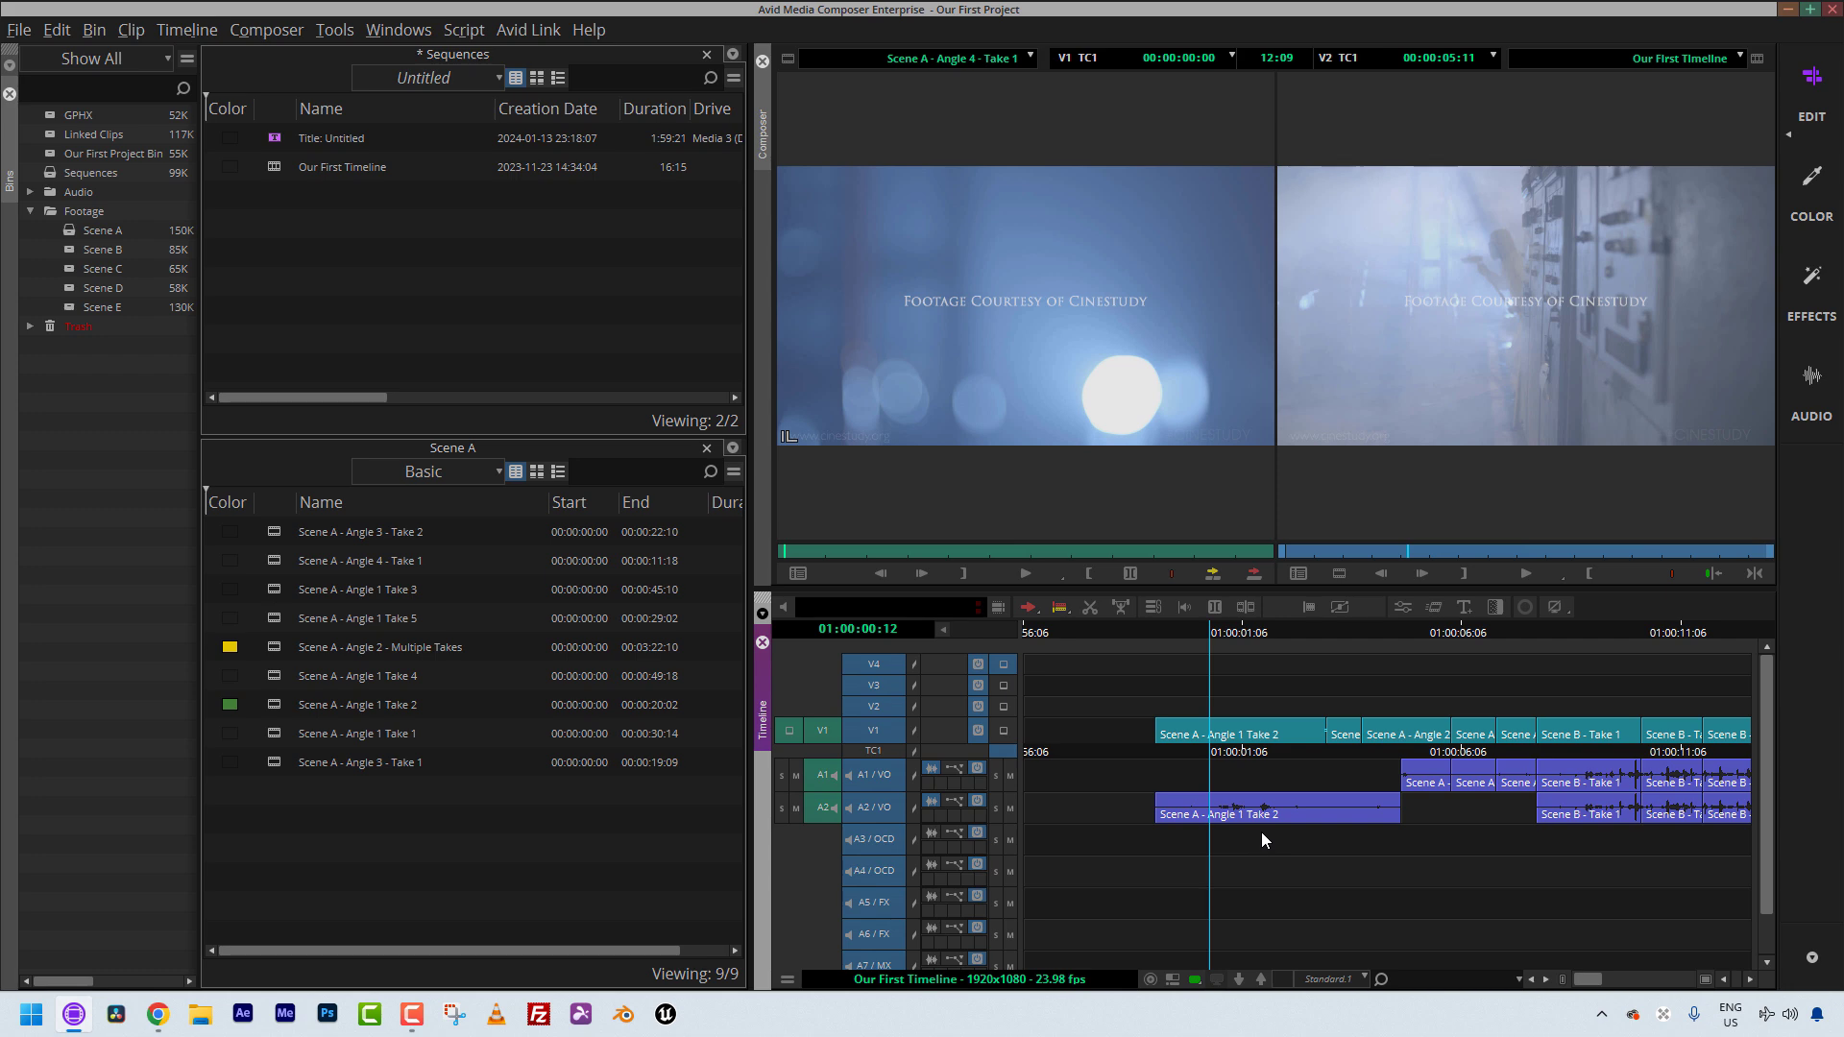
{"action": "left_click", "coordinate": [1269, 781]}
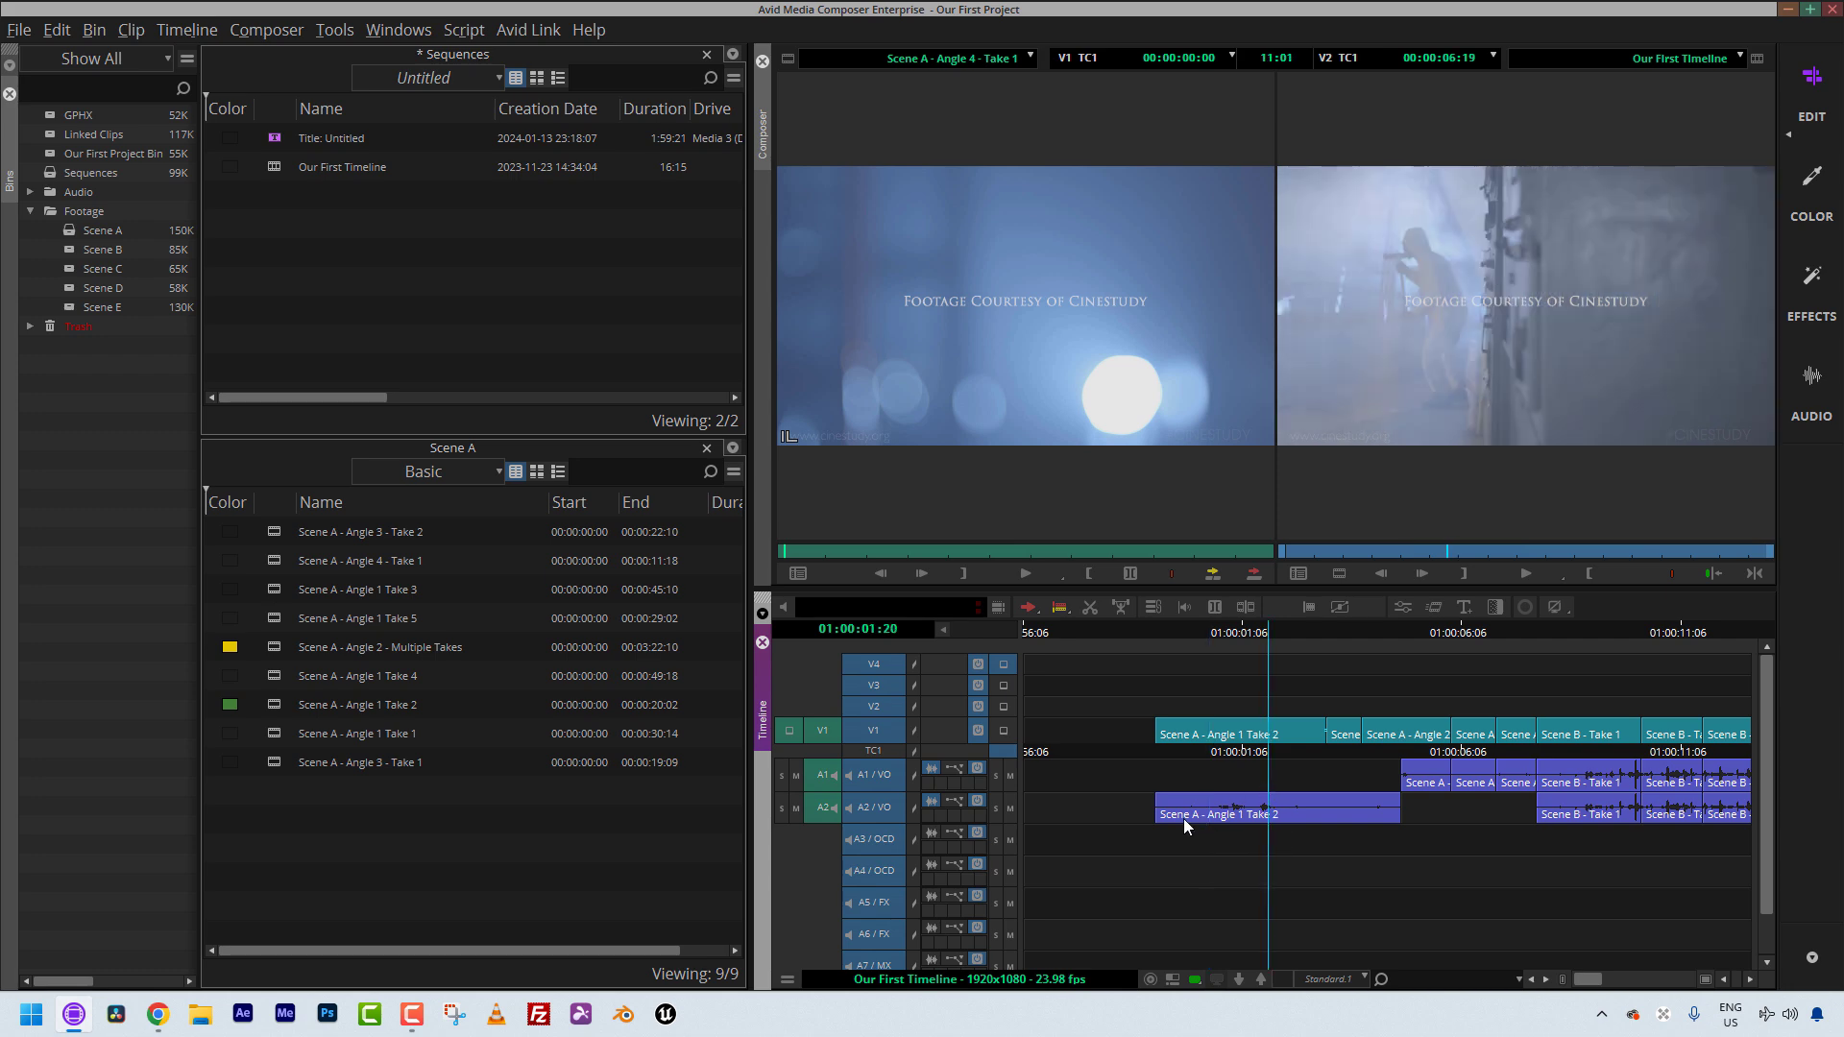
{"action": "scroll", "coordinate": [834, 897], "scroll_direction": "down", "scroll_amount": 2}
{"action": "left_click", "coordinate": [789, 979]}
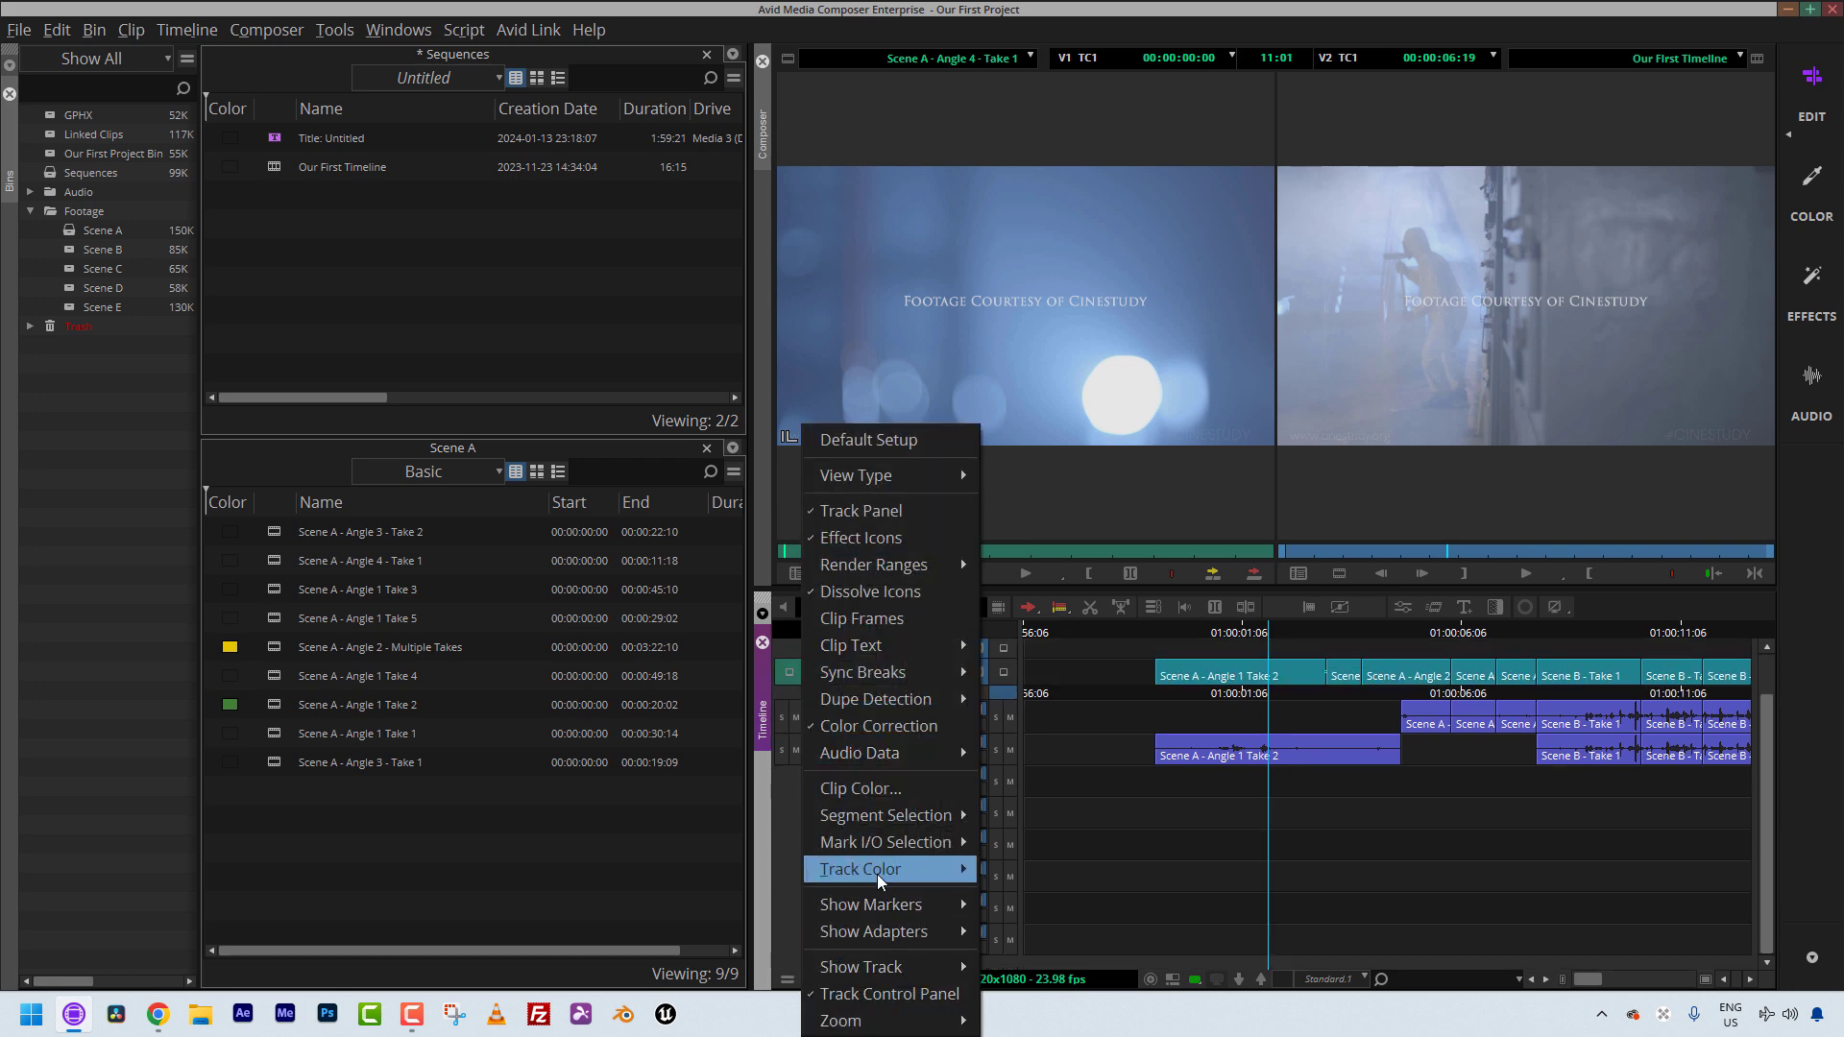
{"action": "mouse_move", "coordinate": [878, 876]}
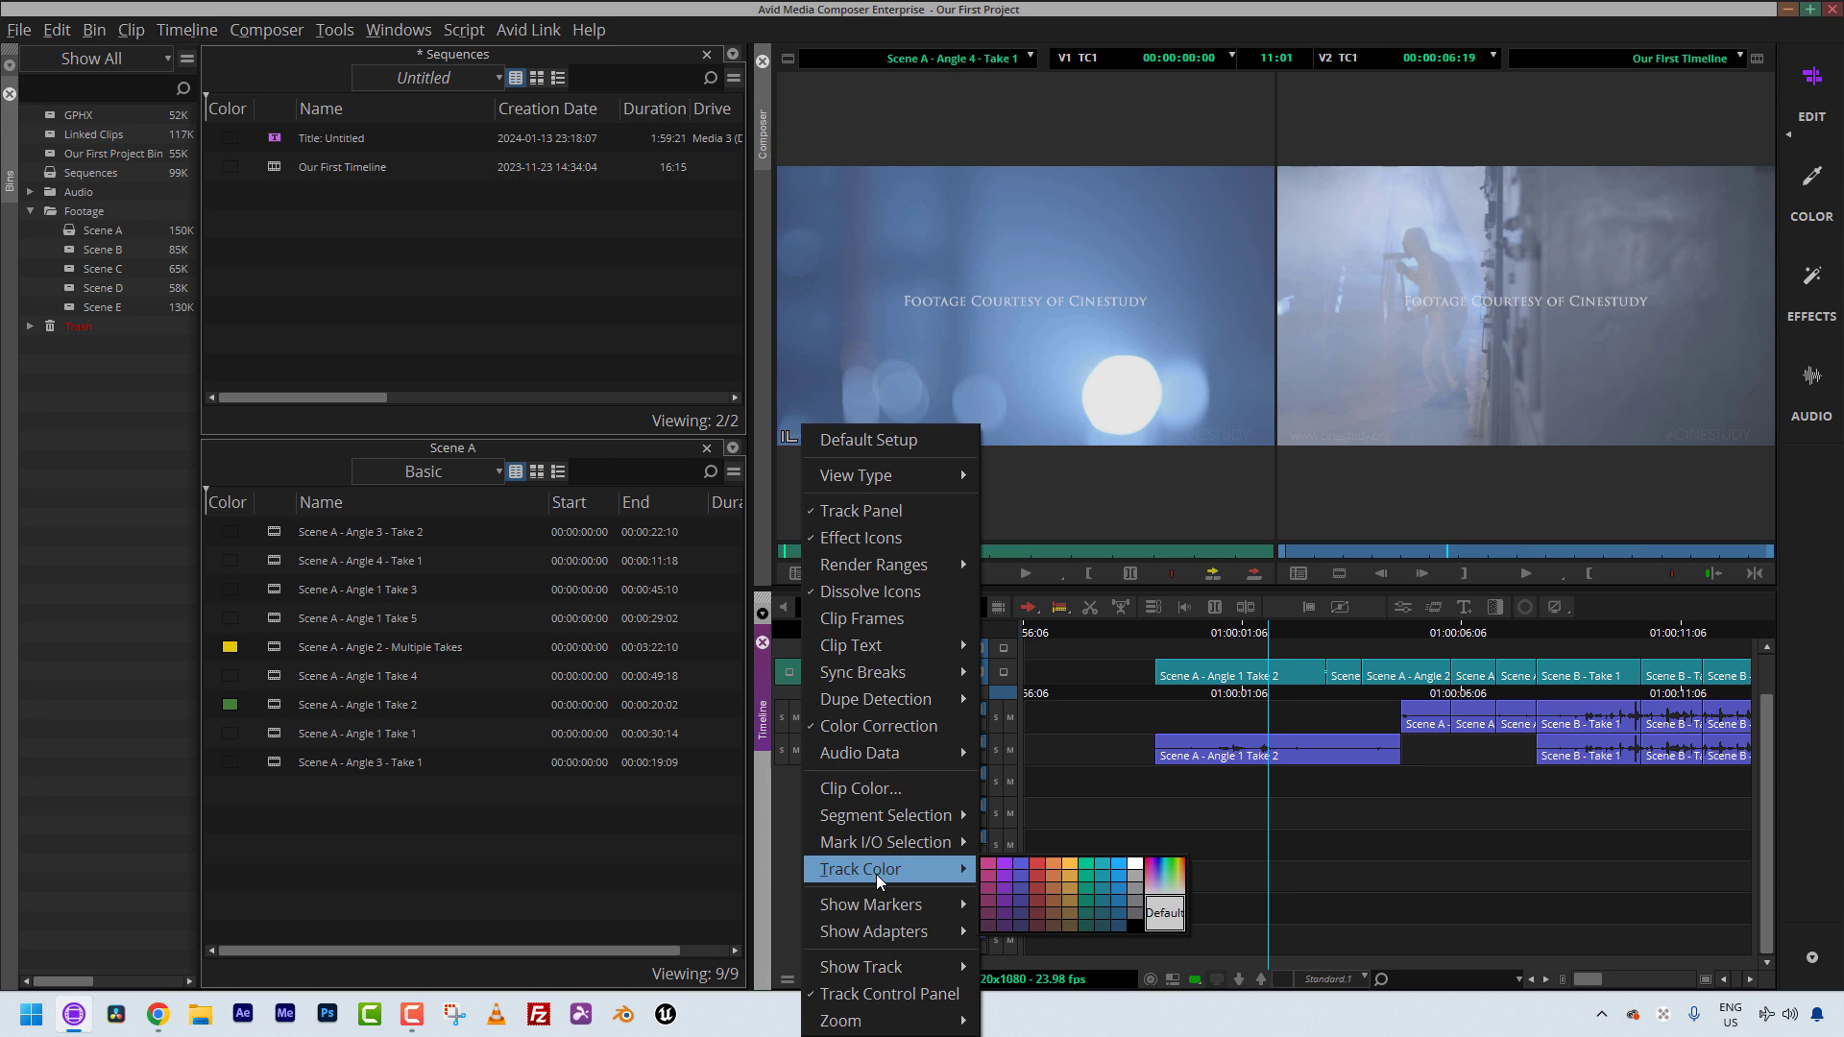
{"action": "left_click", "coordinate": [884, 789]}
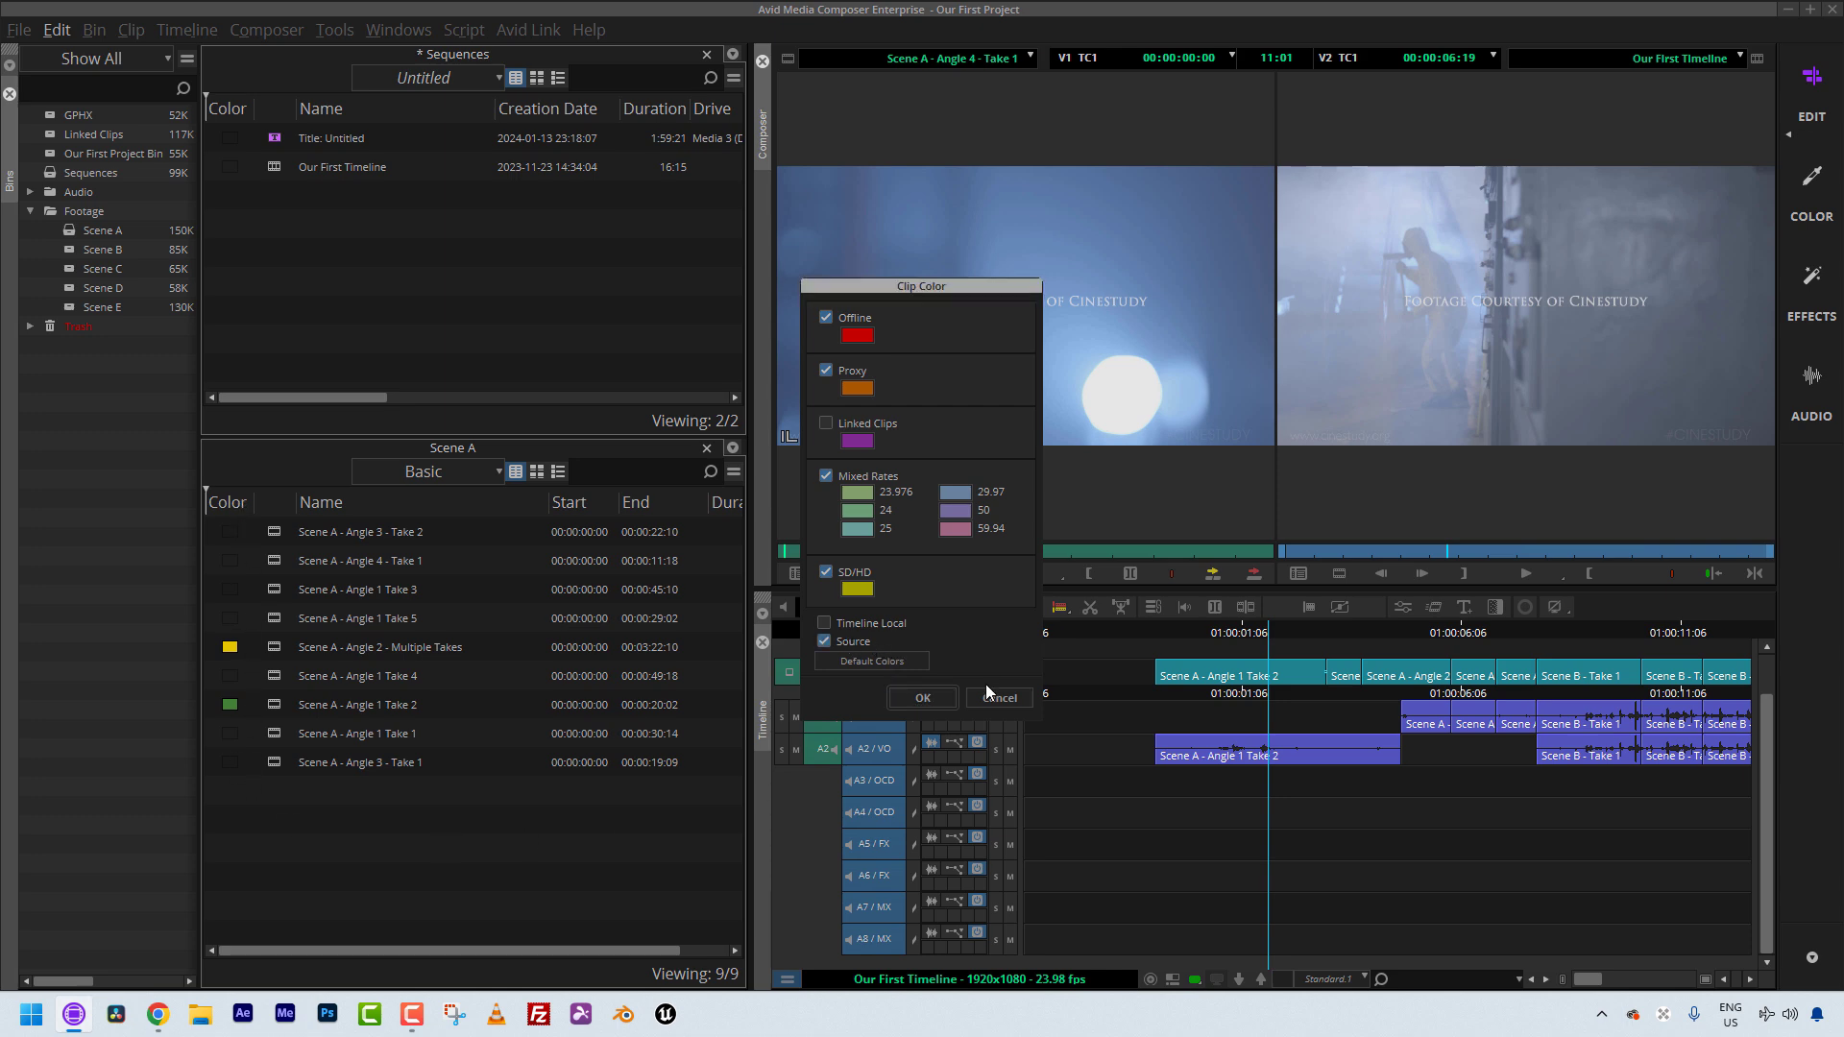
{"action": "left_click", "coordinate": [931, 700]}
{"action": "left_click", "coordinate": [1339, 803]}
{"action": "scroll", "coordinate": [1364, 886], "scroll_direction": "up", "scroll_amount": 2}
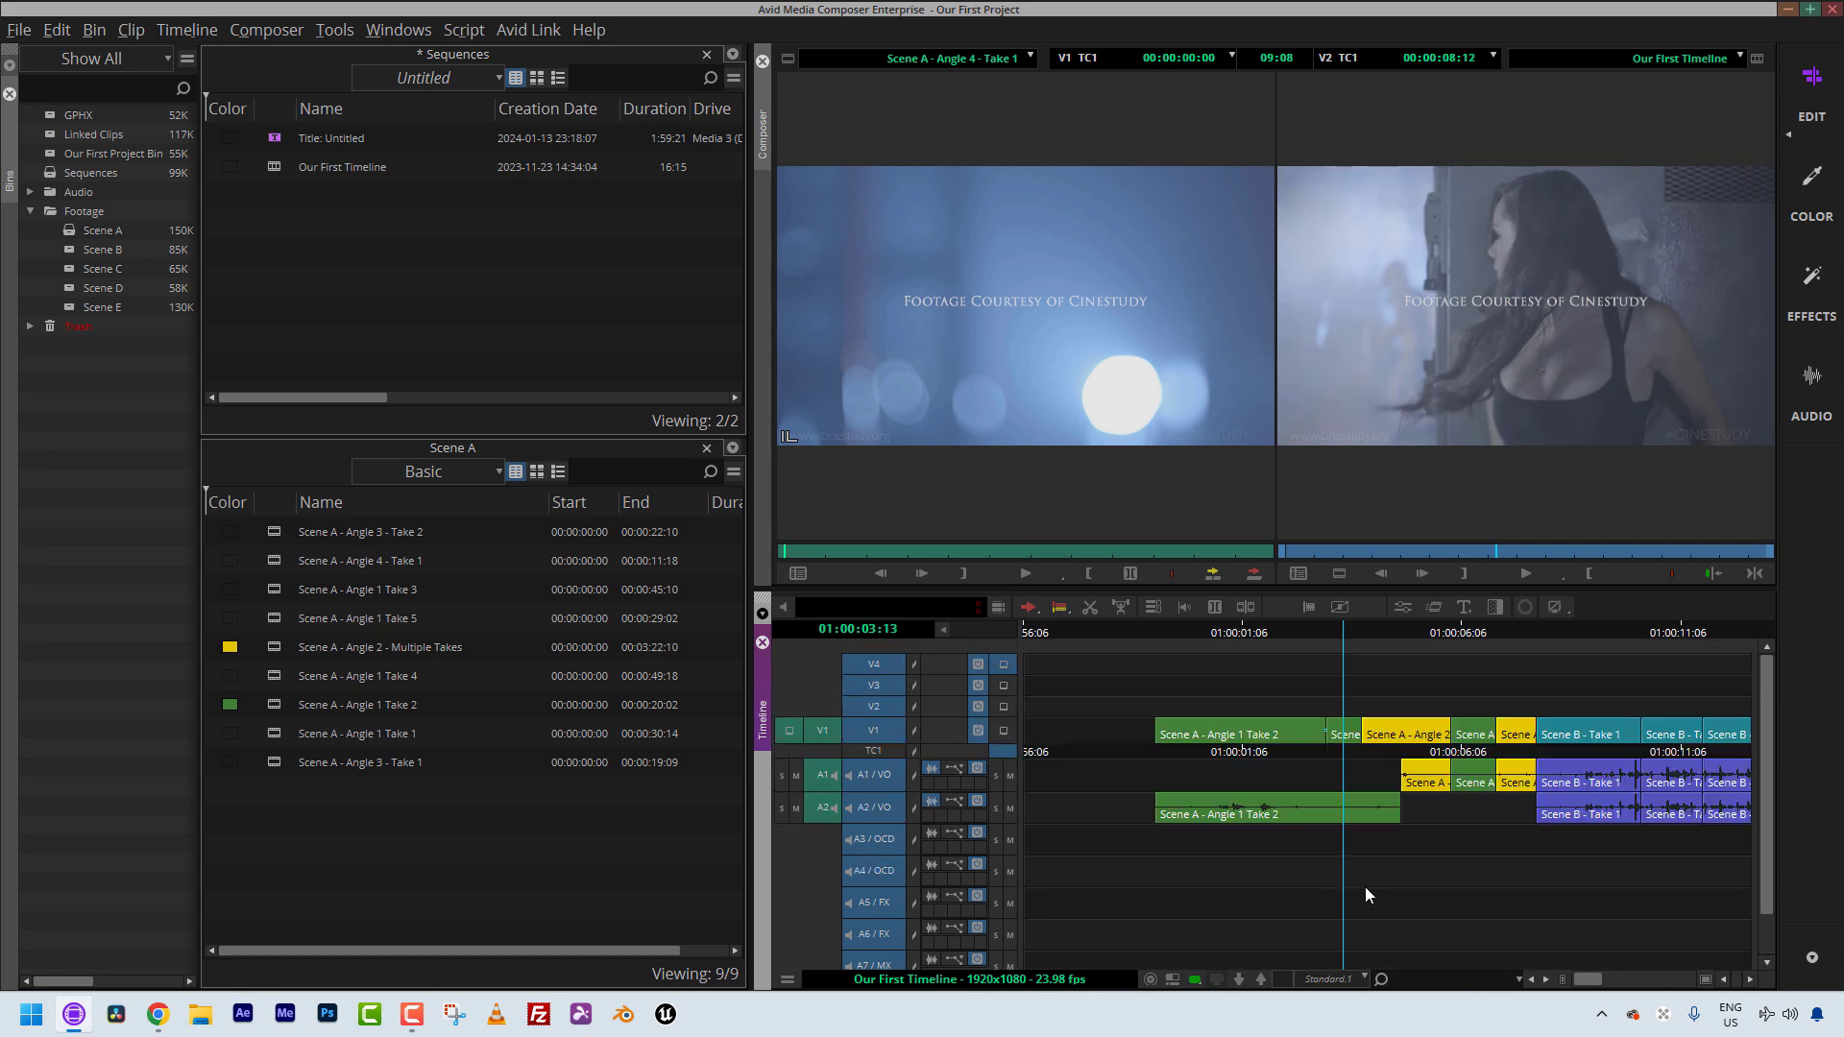
{"action": "left_click", "coordinate": [1222, 742]}
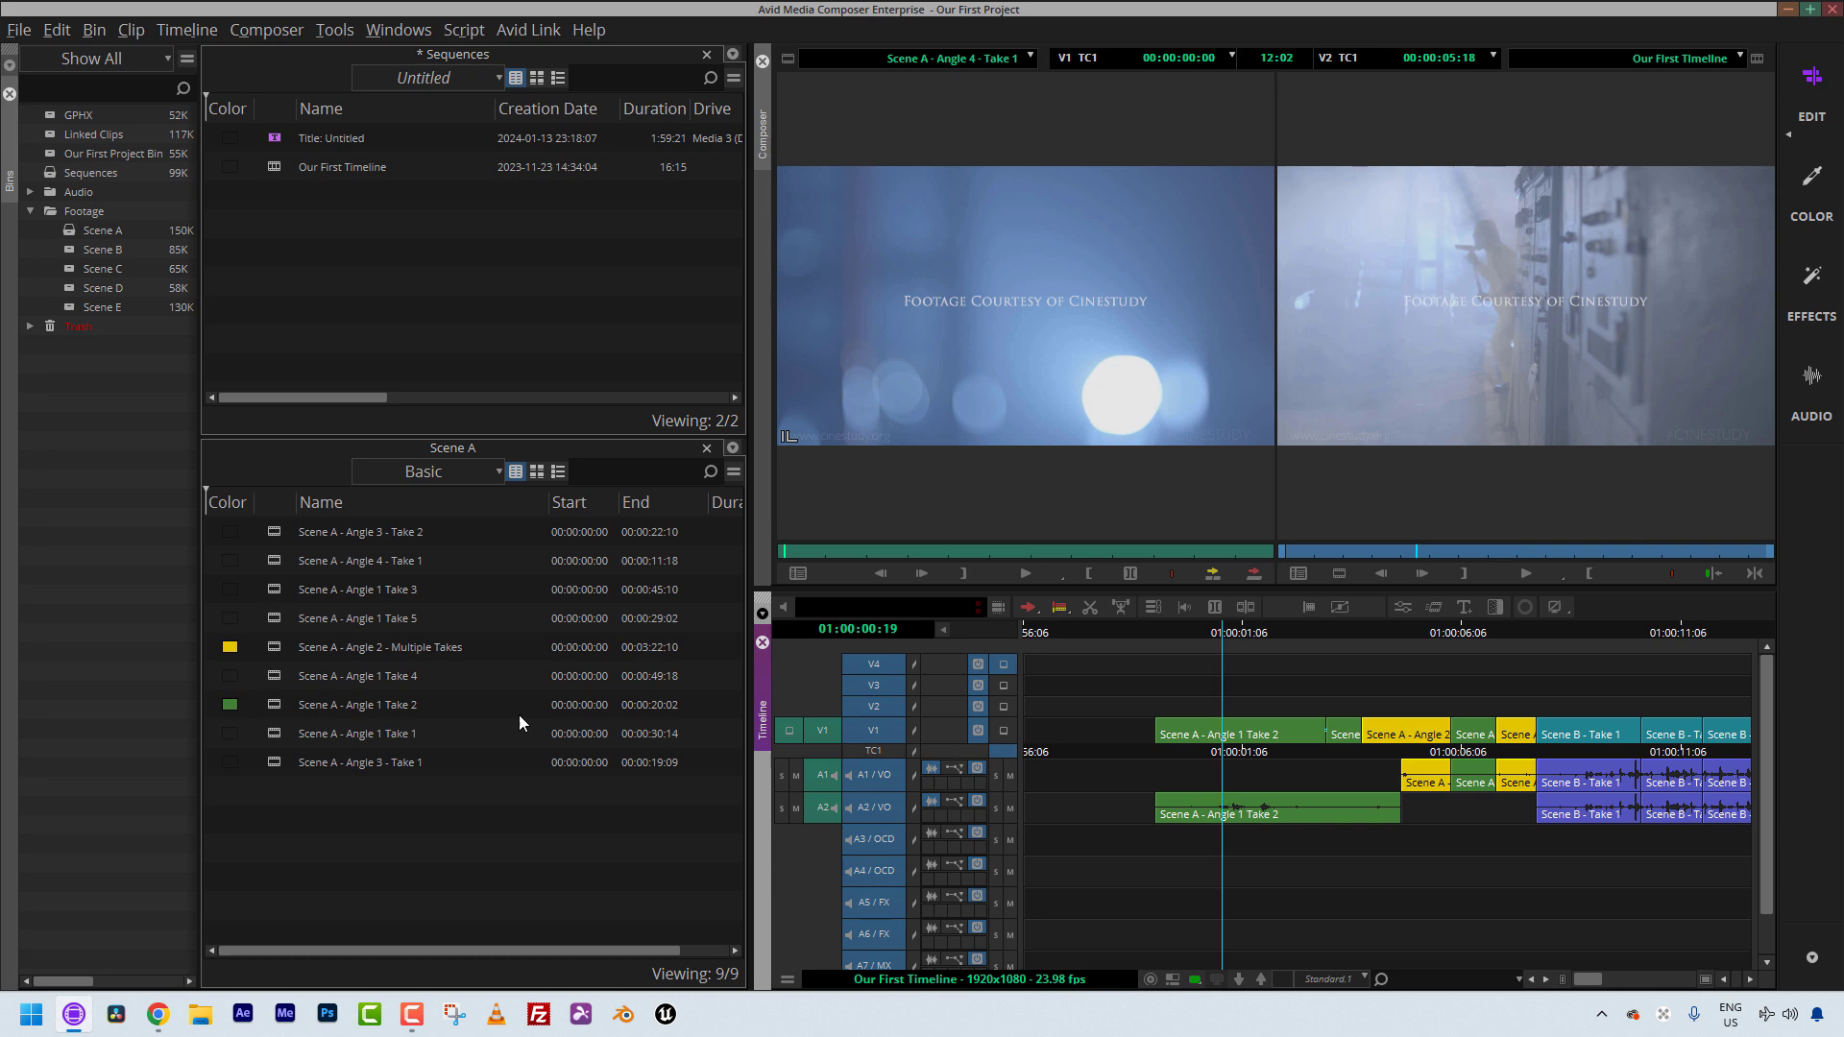
Try hot pink for the Scene A - Angle 2 - Multiple Takes clip and magenta for Scene A - Angle 1 Take 2 in the bin.
{"action": "left_click", "coordinate": [233, 653]}
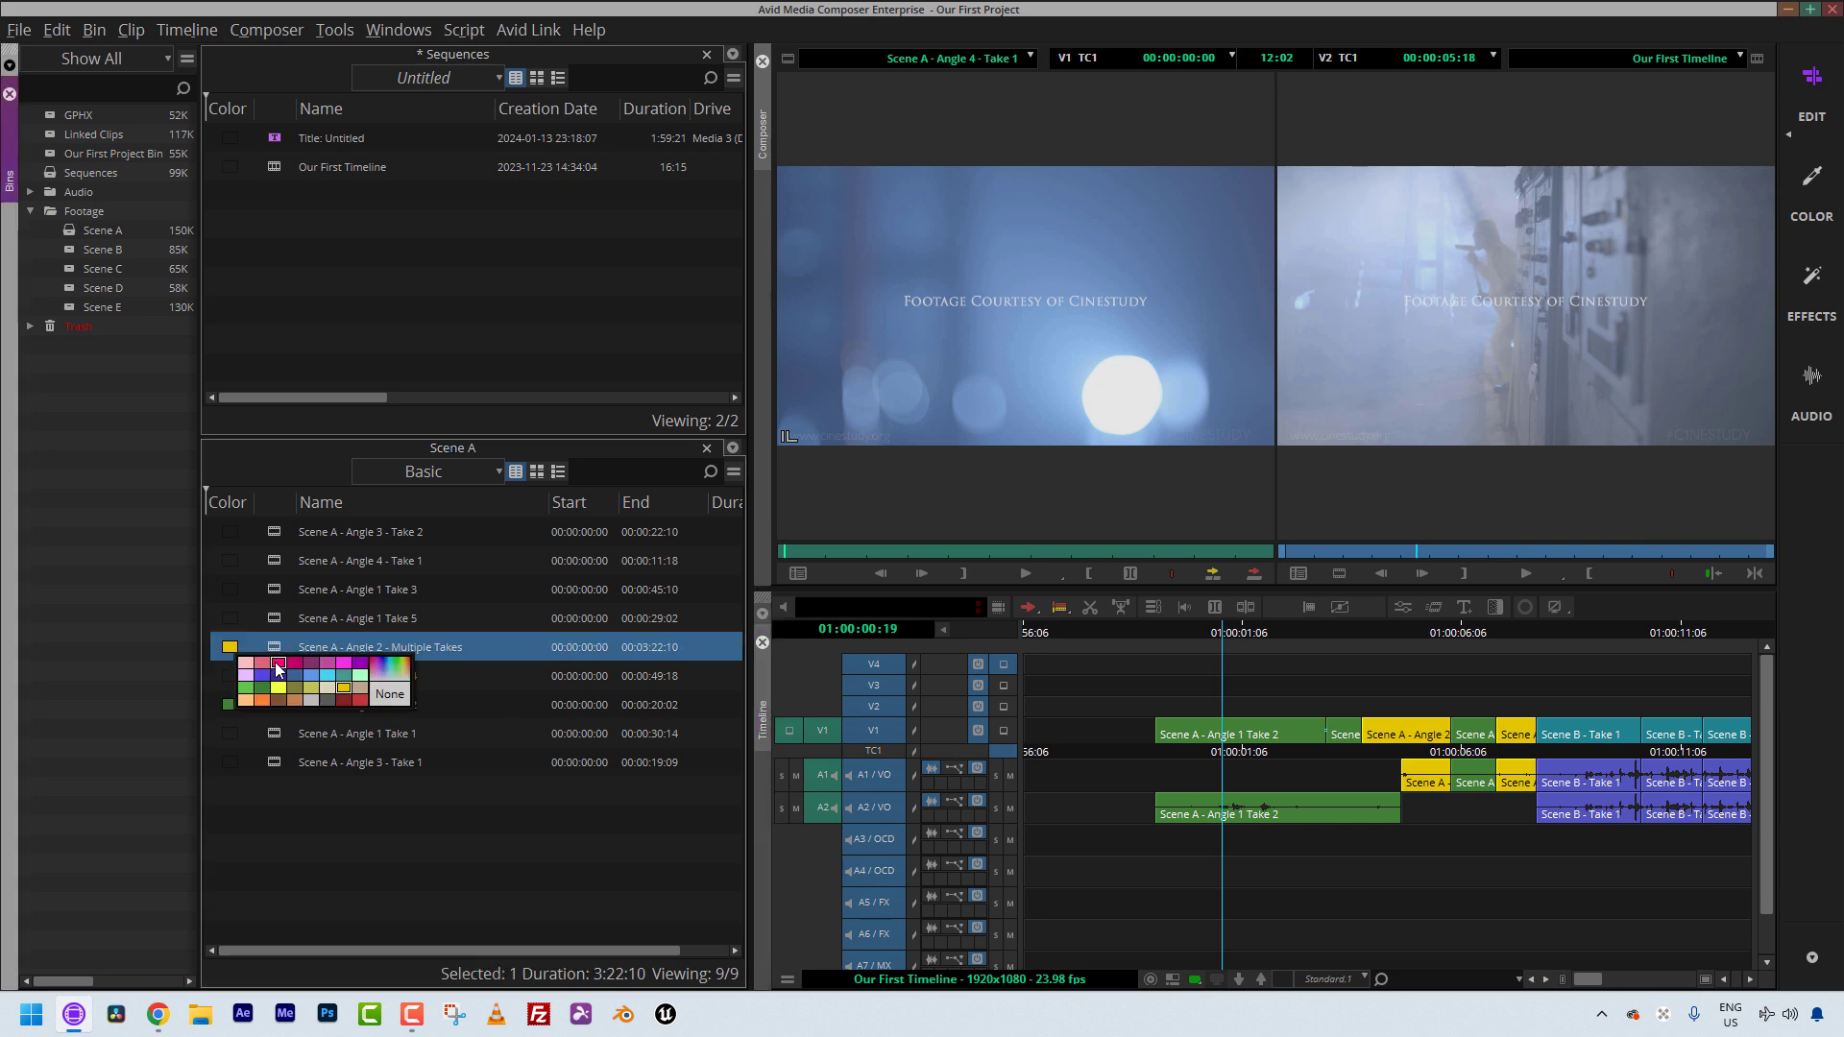
{"action": "left_click", "coordinate": [276, 664]}
{"action": "left_click", "coordinate": [223, 705]}
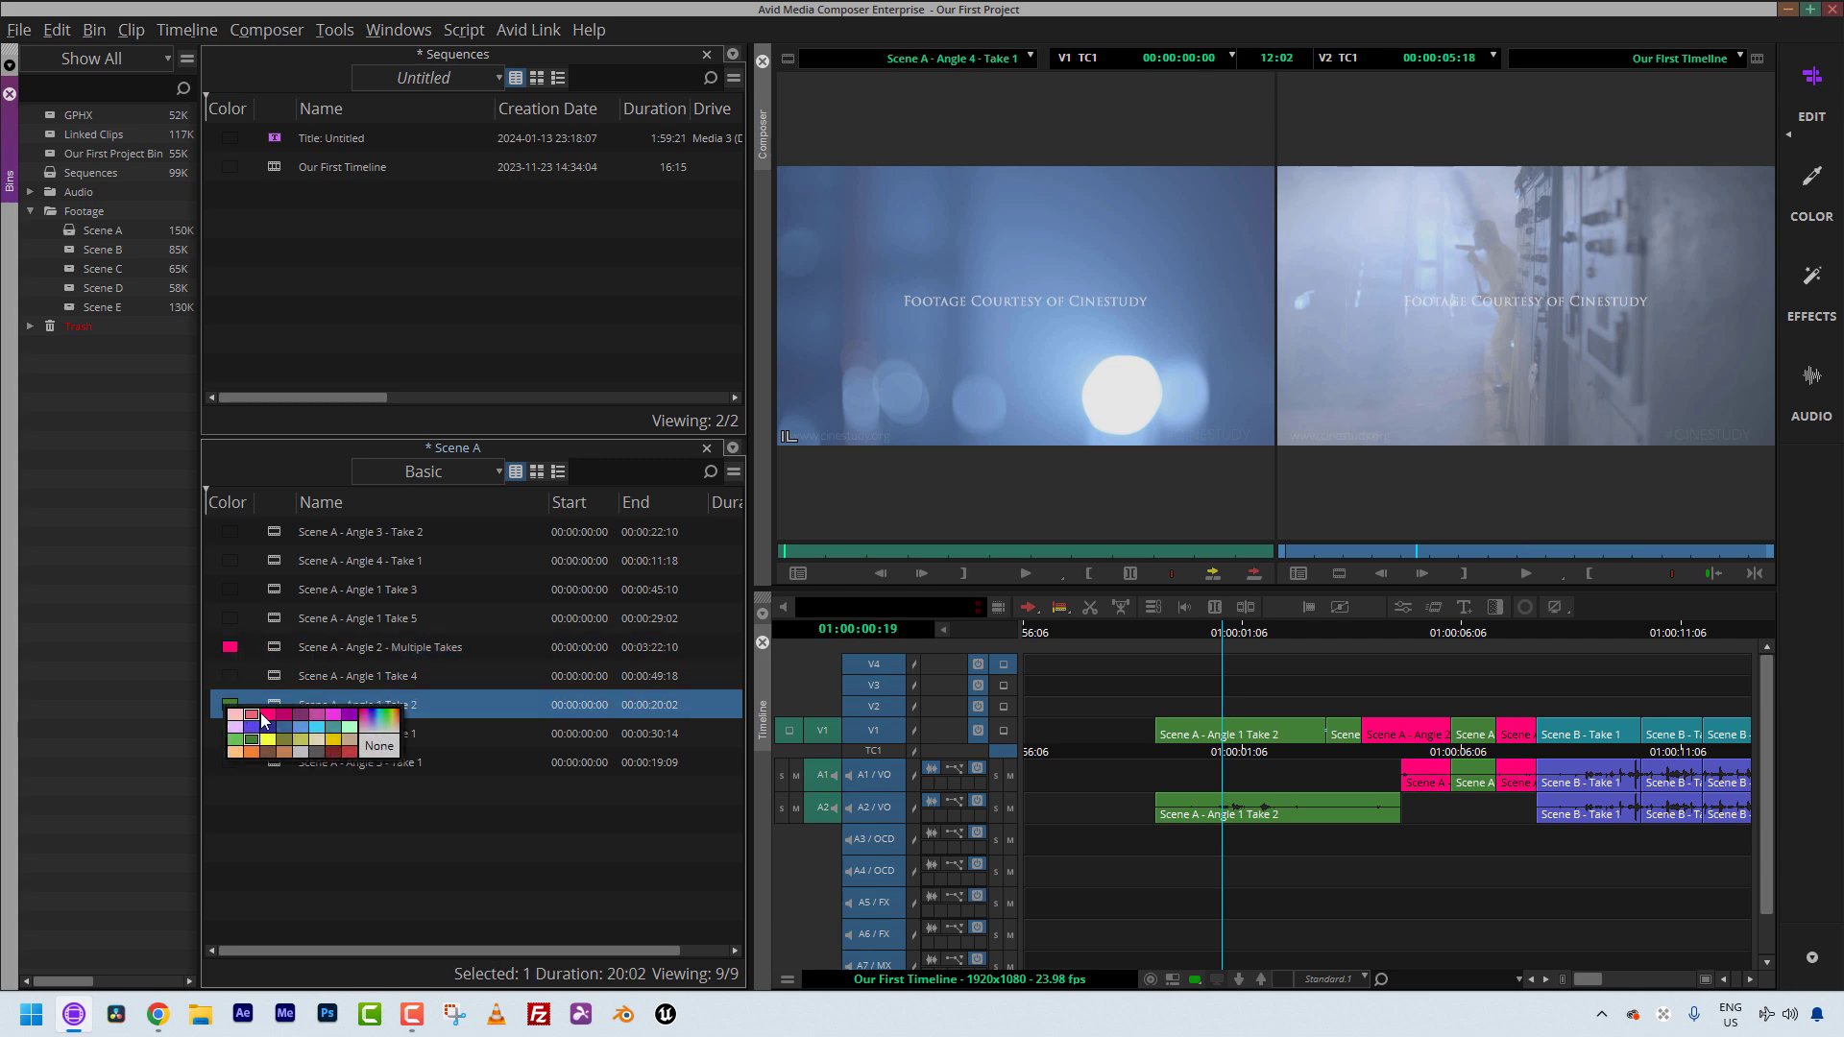
{"action": "left_click", "coordinate": [337, 714]}
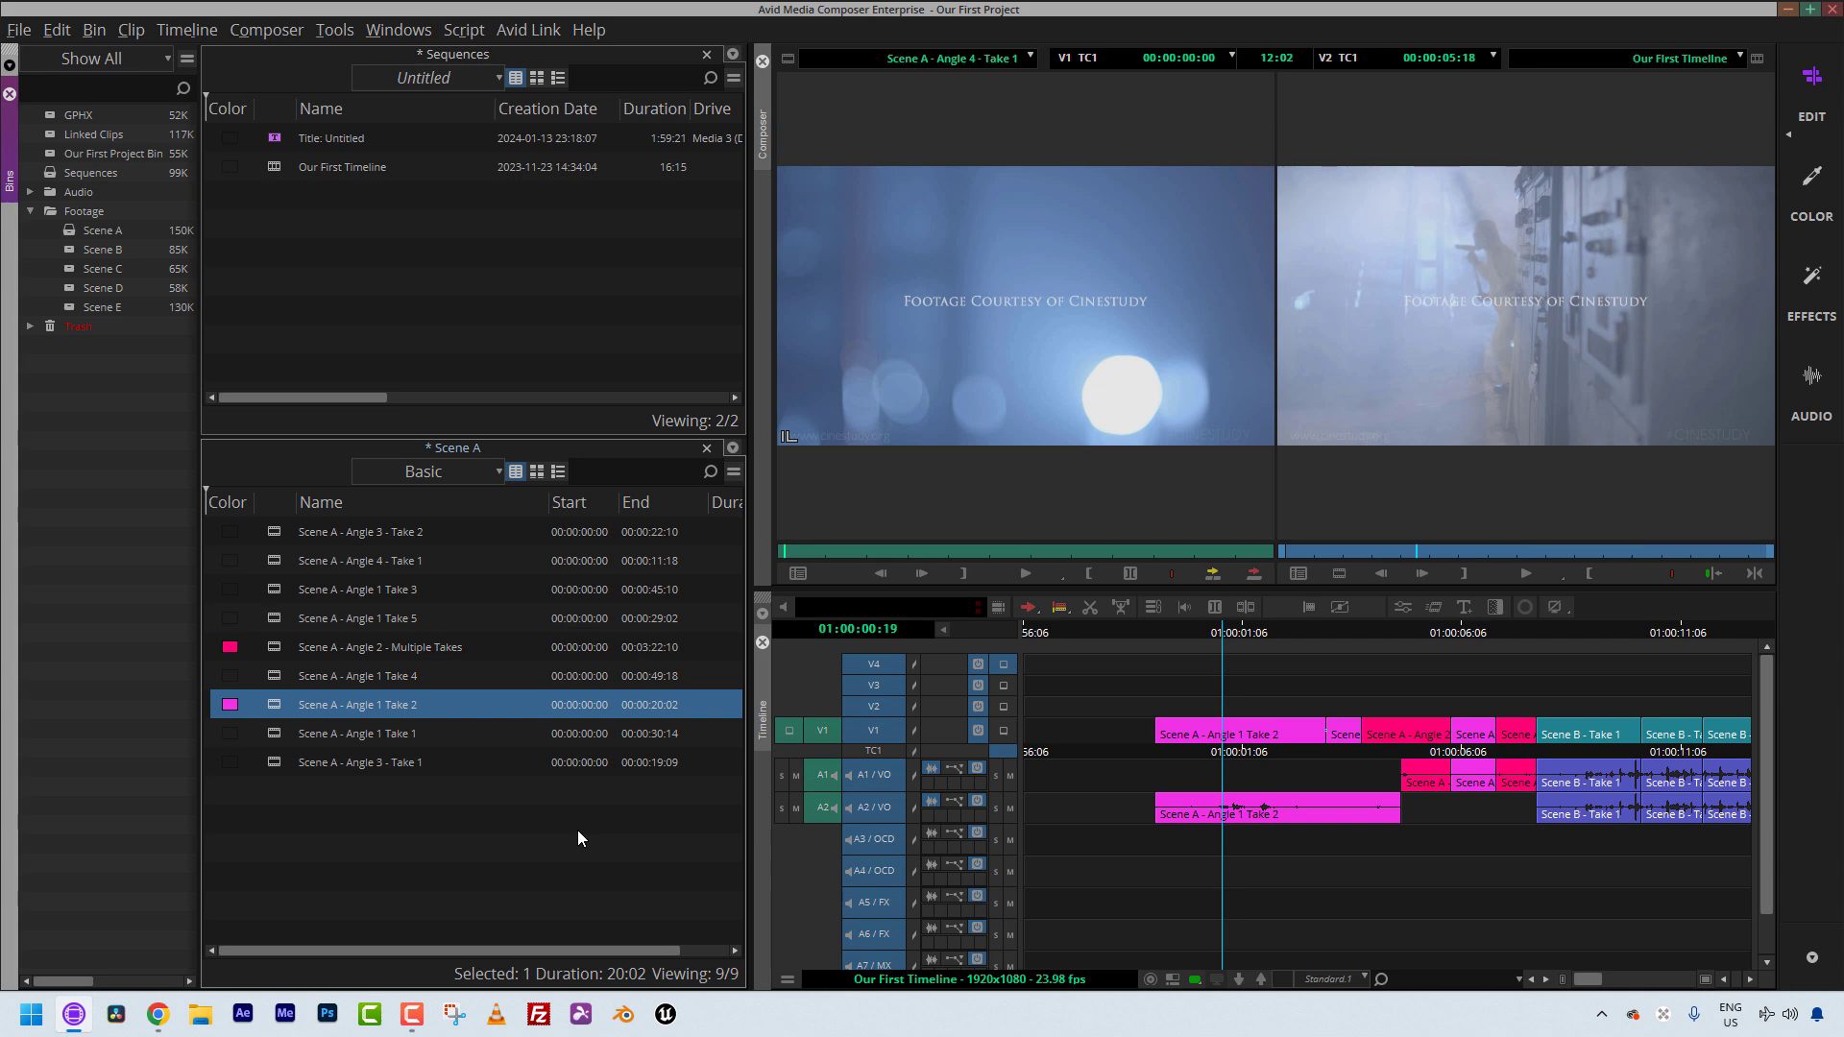
Color Scene A - Angle 1 Take 2 light green and Scene A - Angle 2 - Multiple Takes bright yellow in the Scene A bin.
{"action": "left_click", "coordinate": [229, 705]}
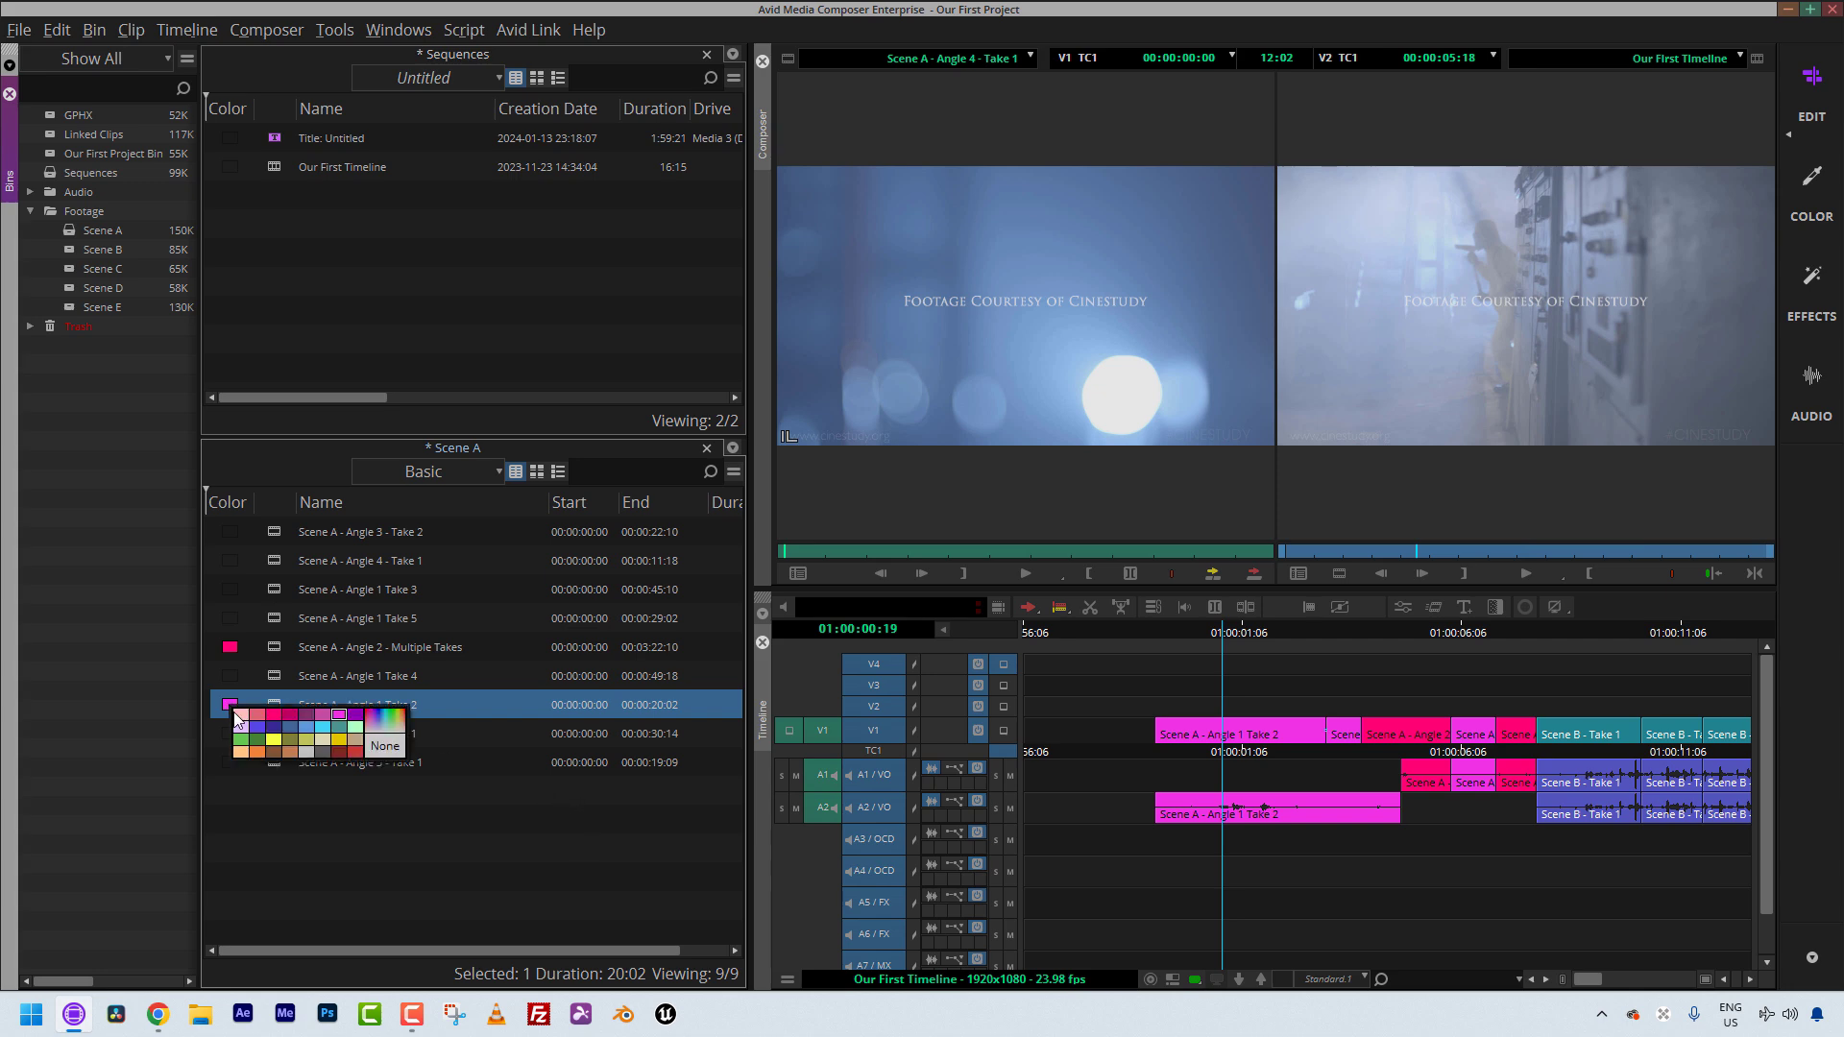
{"action": "left_click", "coordinate": [238, 741]}
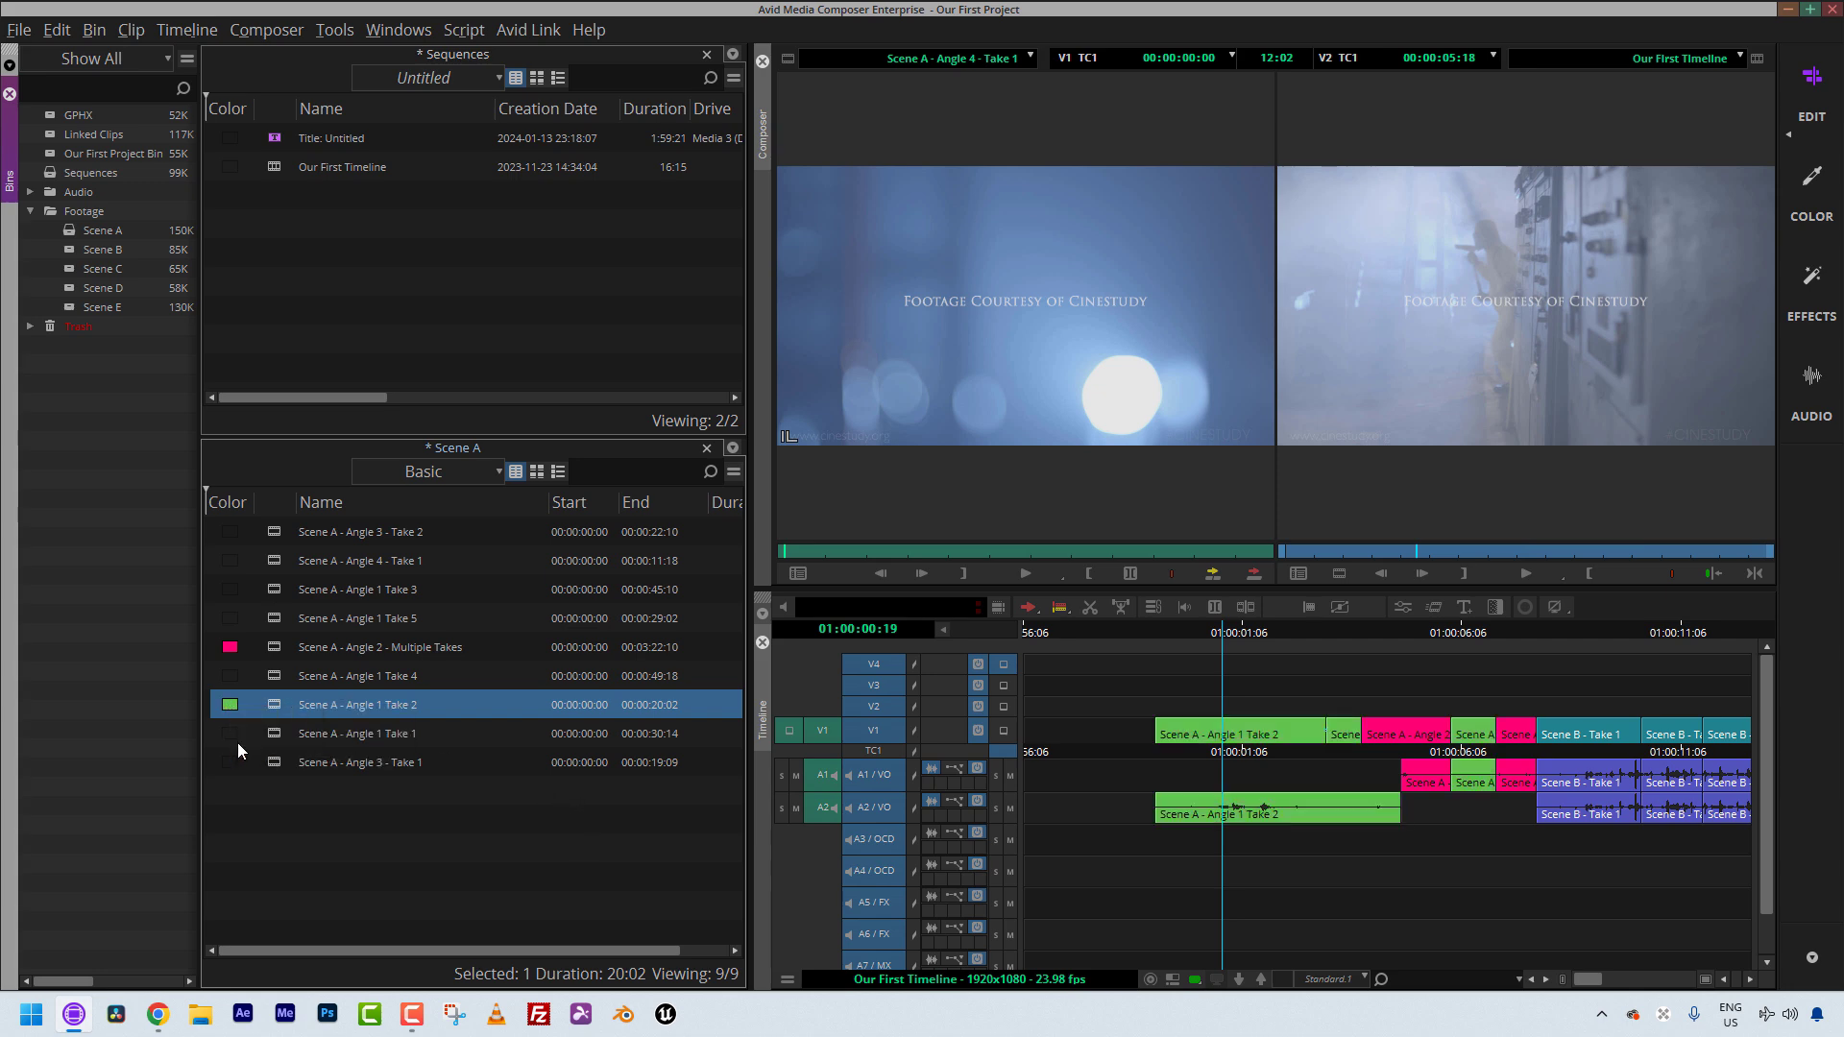
{"action": "left_click", "coordinate": [230, 646]}
{"action": "left_click", "coordinate": [273, 676]}
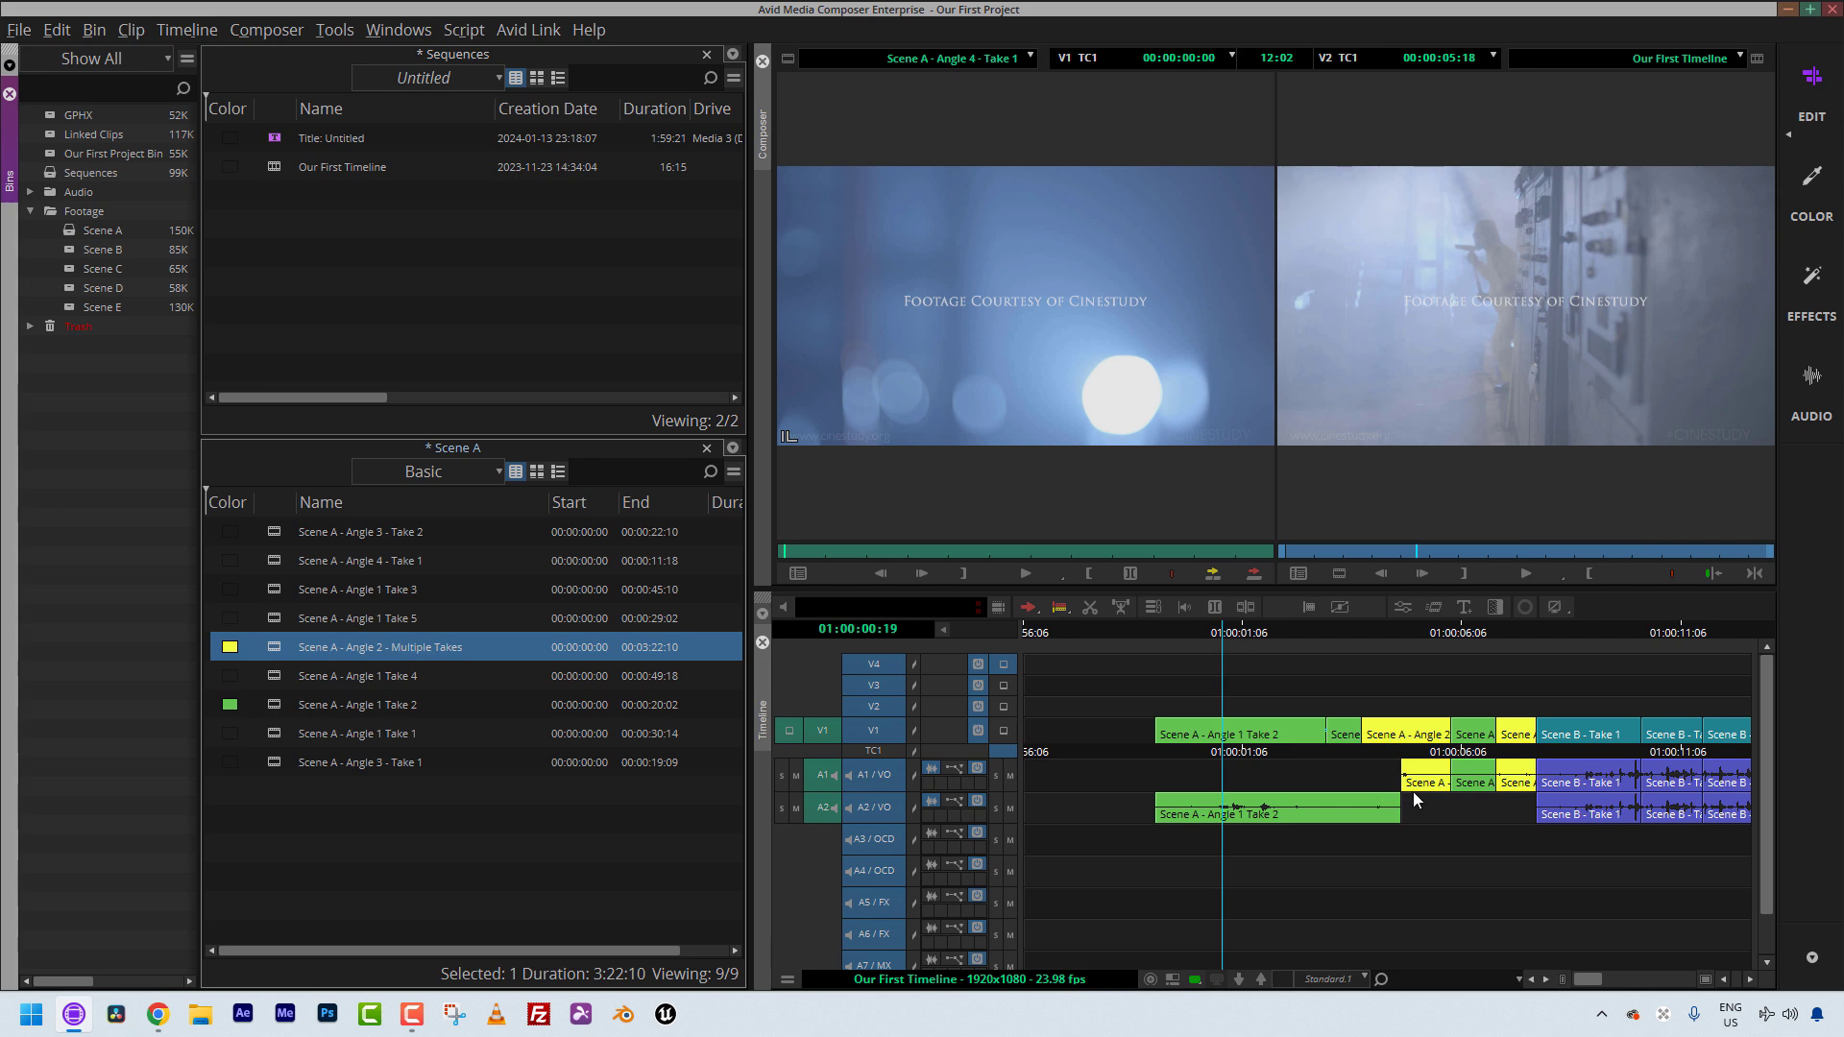
Delete video tracks V2 to V4 and audio tracks A3 to A8, leaving V1, A1 and A2 deselected.
{"action": "left_click_drag", "start_coordinate": [1415, 787], "coordinate": [1132, 816]}
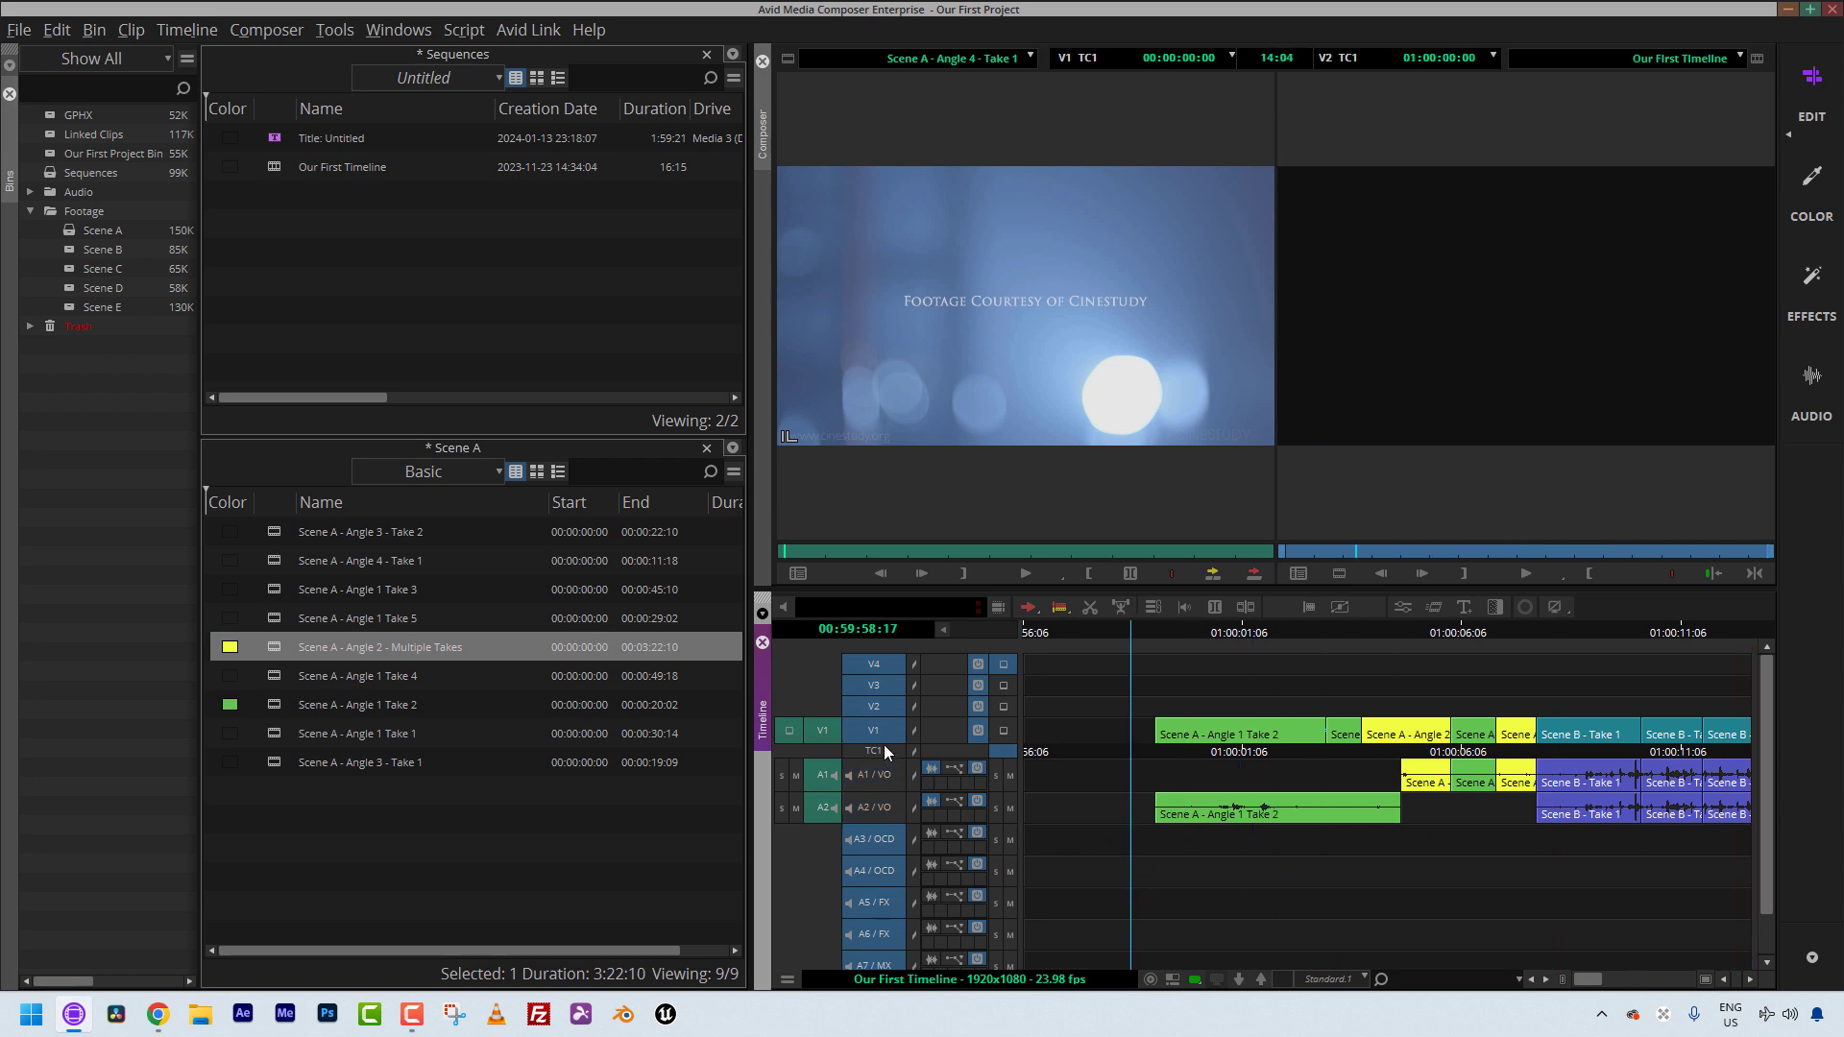
{"action": "left_click", "coordinate": [1260, 776]}
{"action": "key", "text": "Delete"}
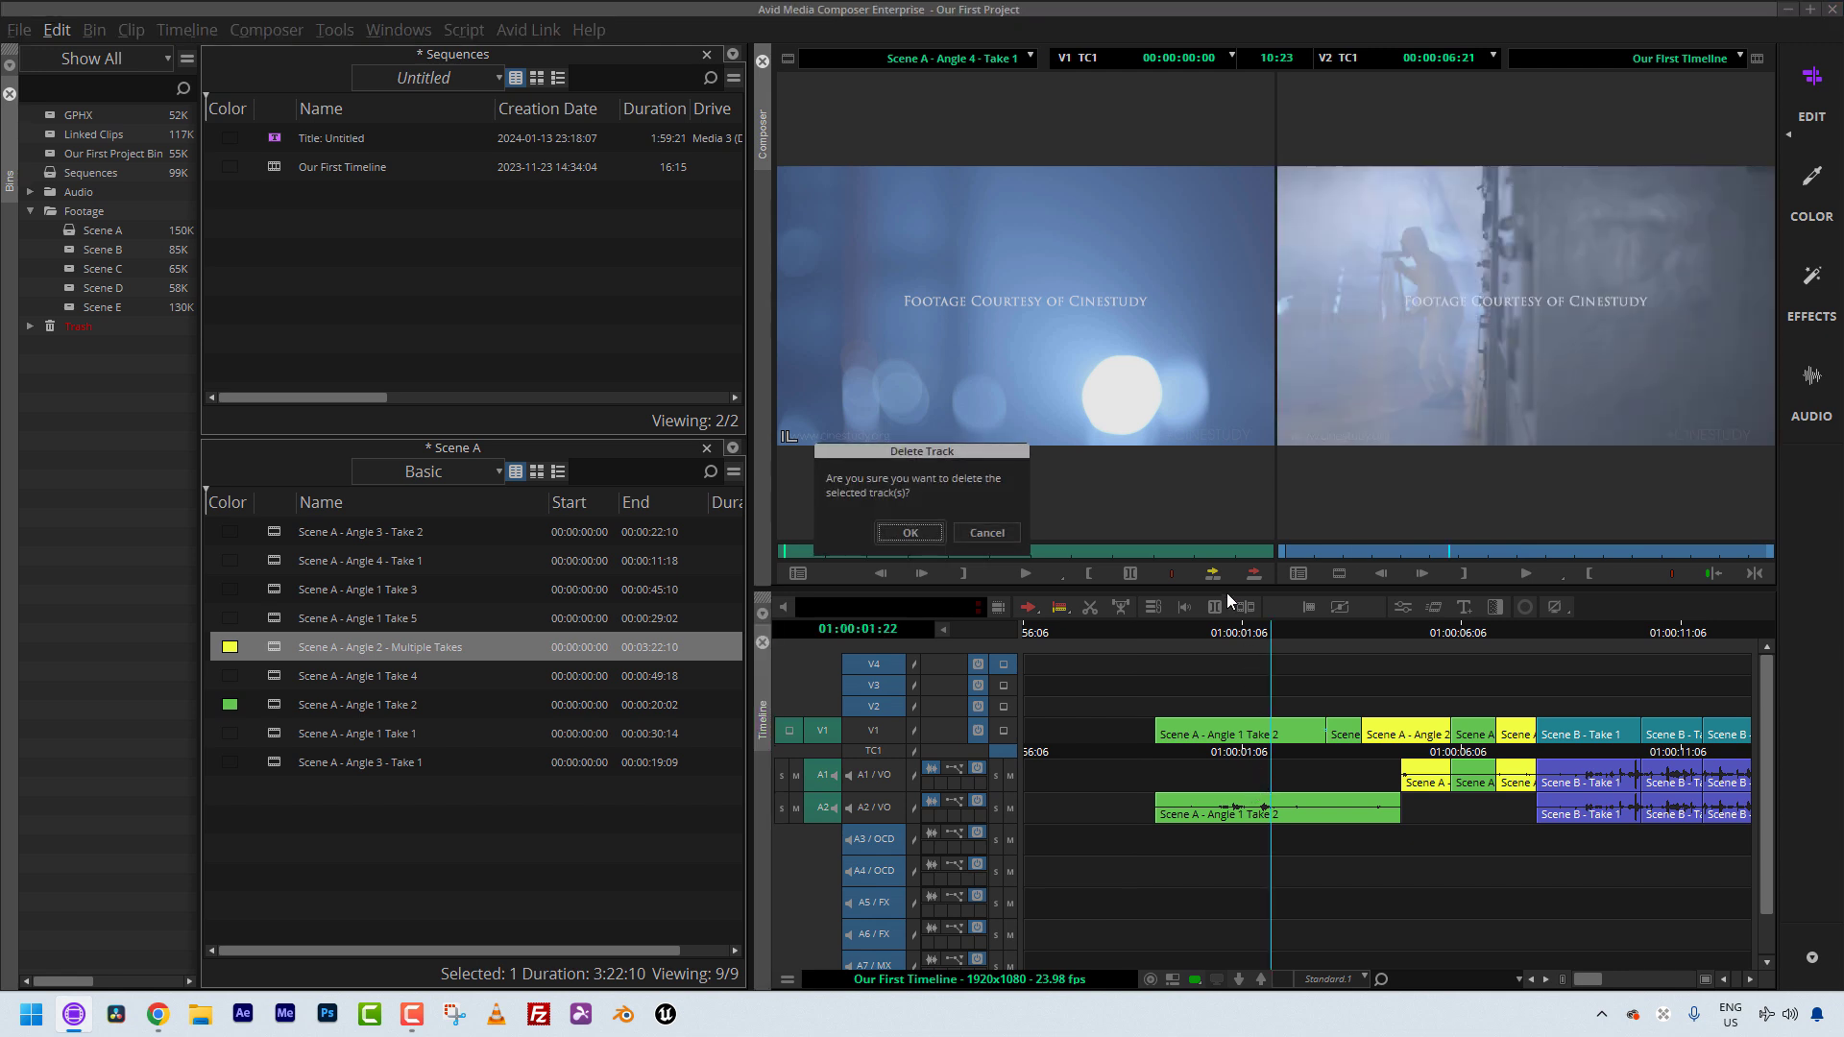
{"action": "left_click", "coordinate": [909, 533]}
Select tracks V1, A1 and A2 again, and move the playhead to 01:00:08:16 within the Scene B - Take 1 clip.
{"action": "left_click", "coordinate": [874, 840]}
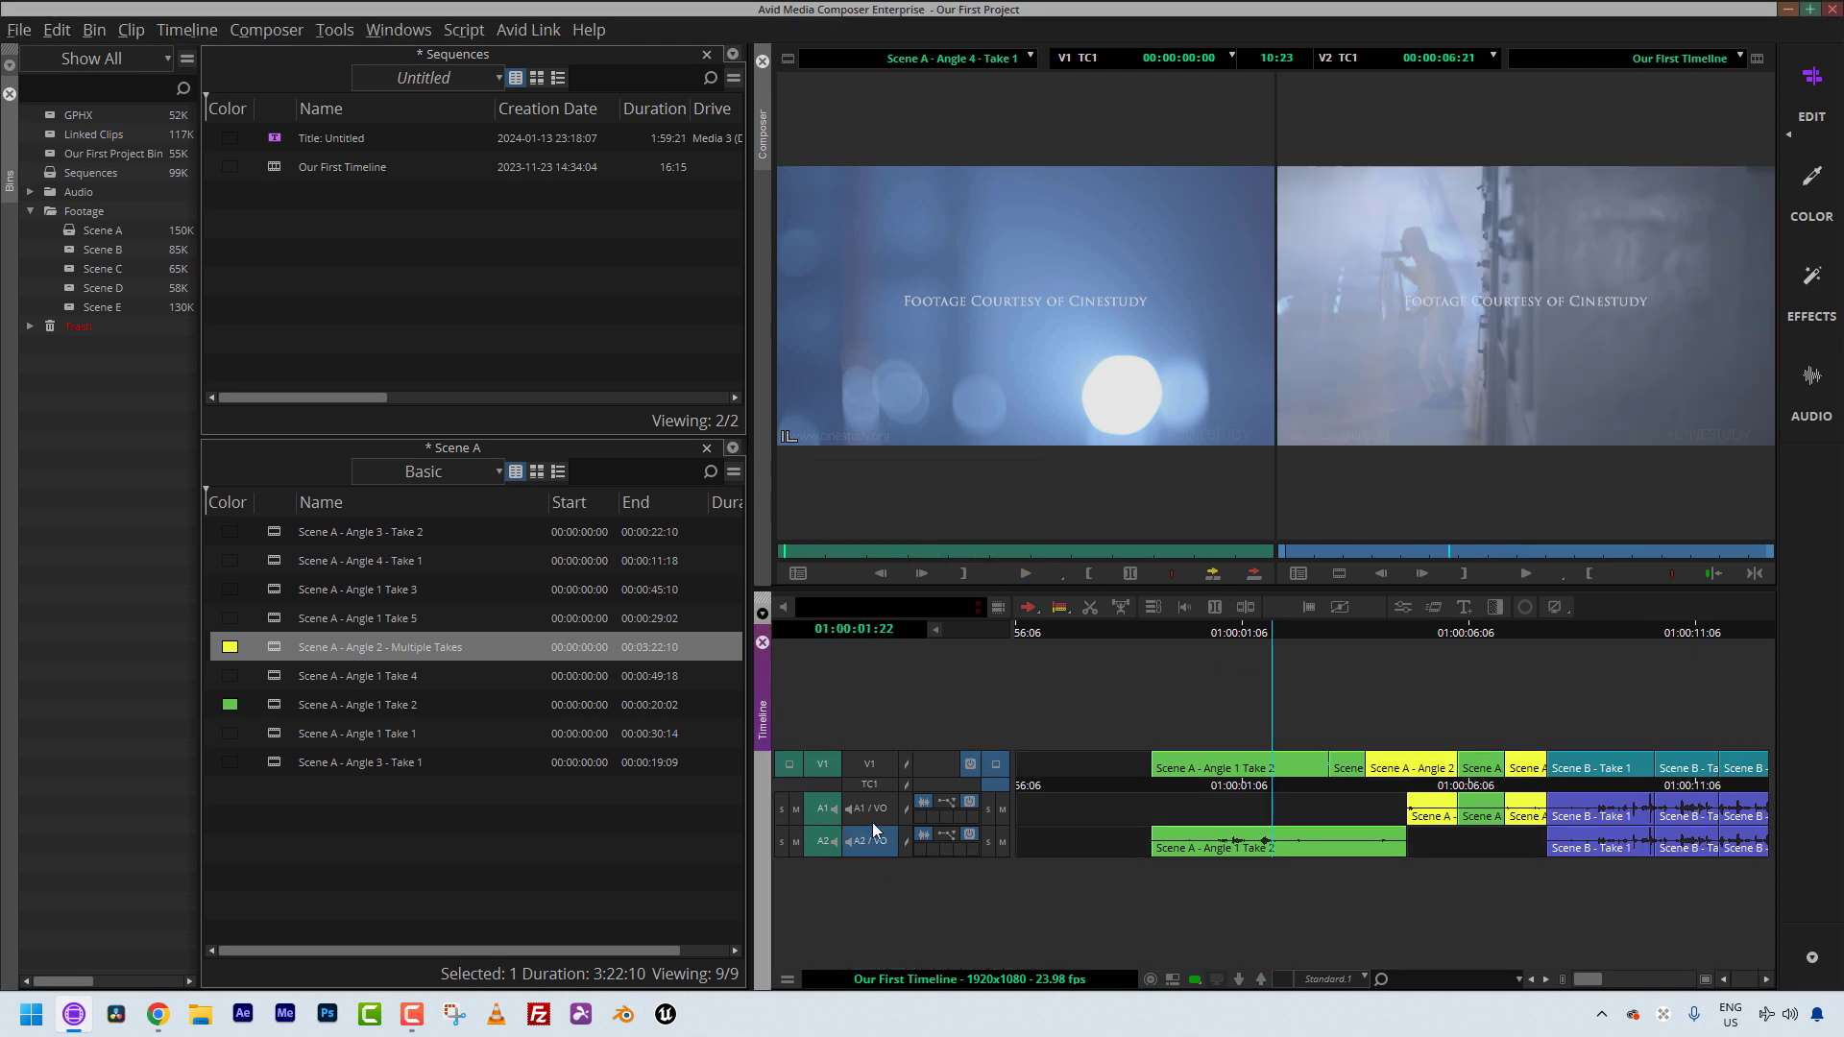
{"action": "right_click", "coordinate": [882, 814]}
{"action": "left_click", "coordinate": [1225, 787]}
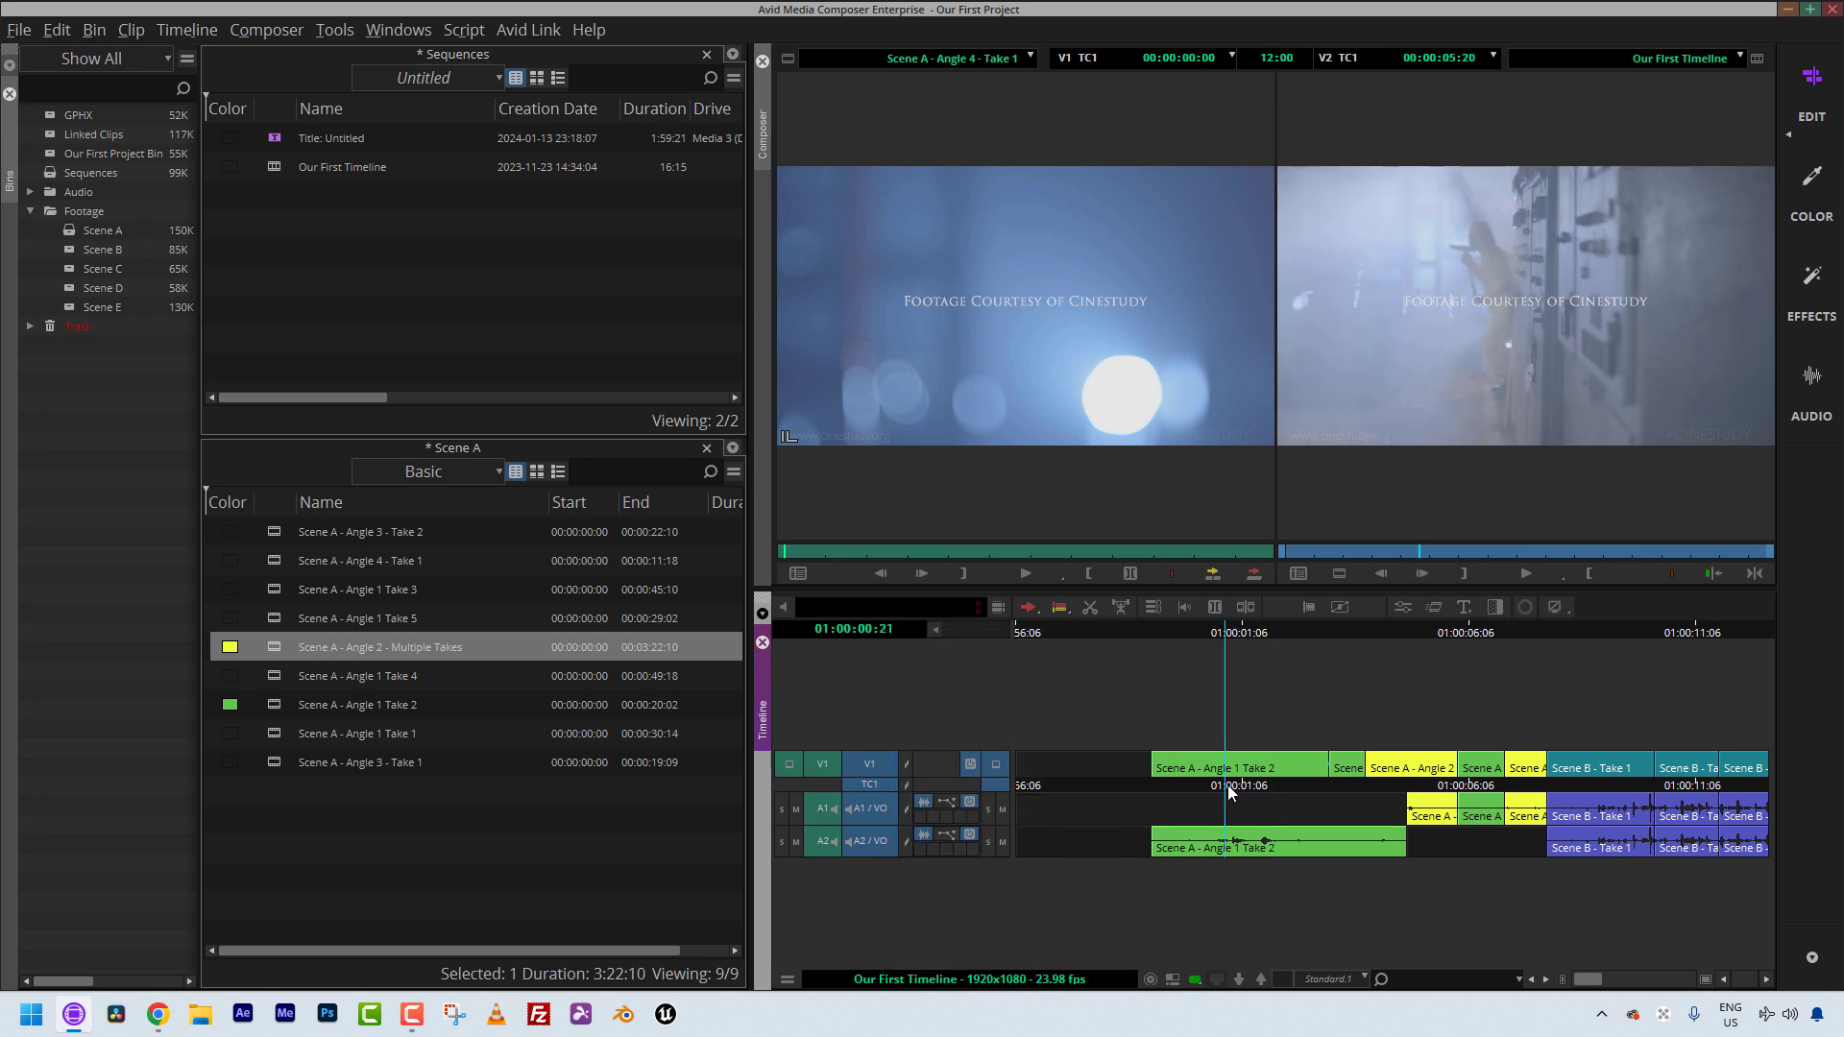
{"action": "left_click", "coordinate": [1257, 771]}
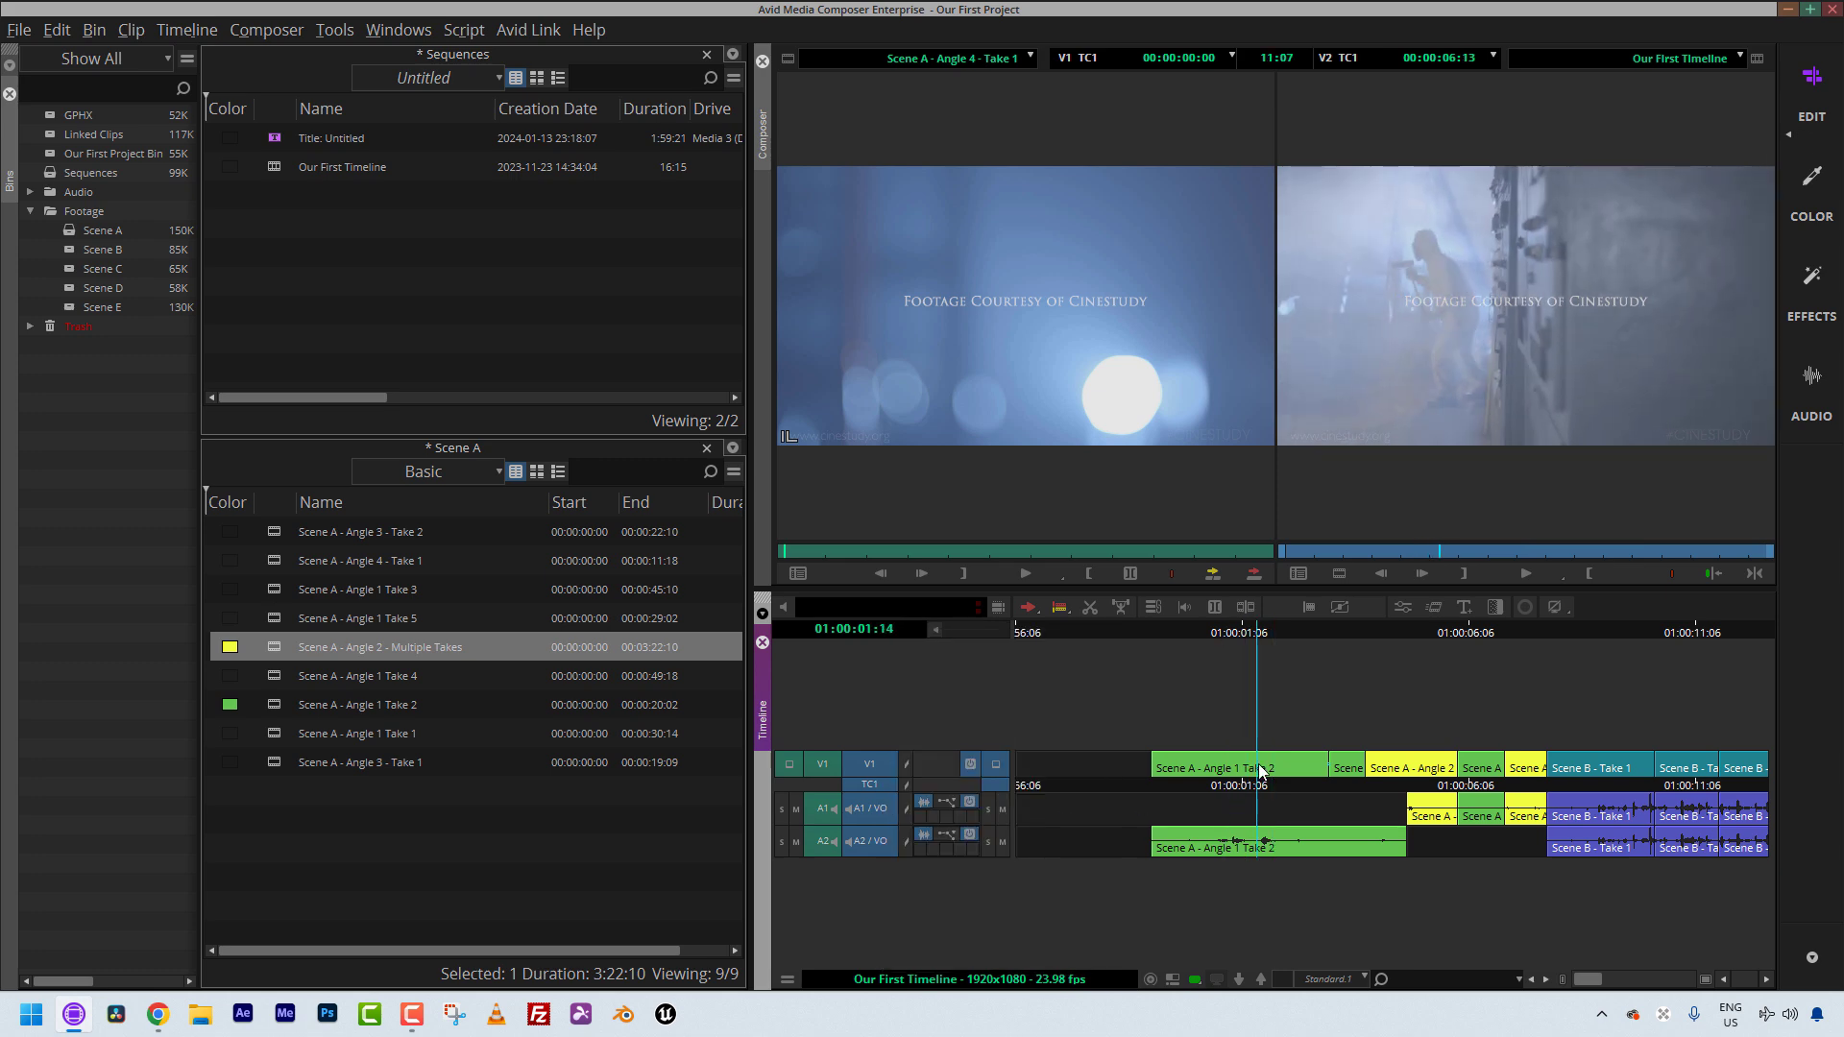
{"action": "left_click", "coordinate": [1621, 800]}
{"action": "left_click_drag", "start_coordinate": [1630, 798], "coordinate": [1580, 818]}
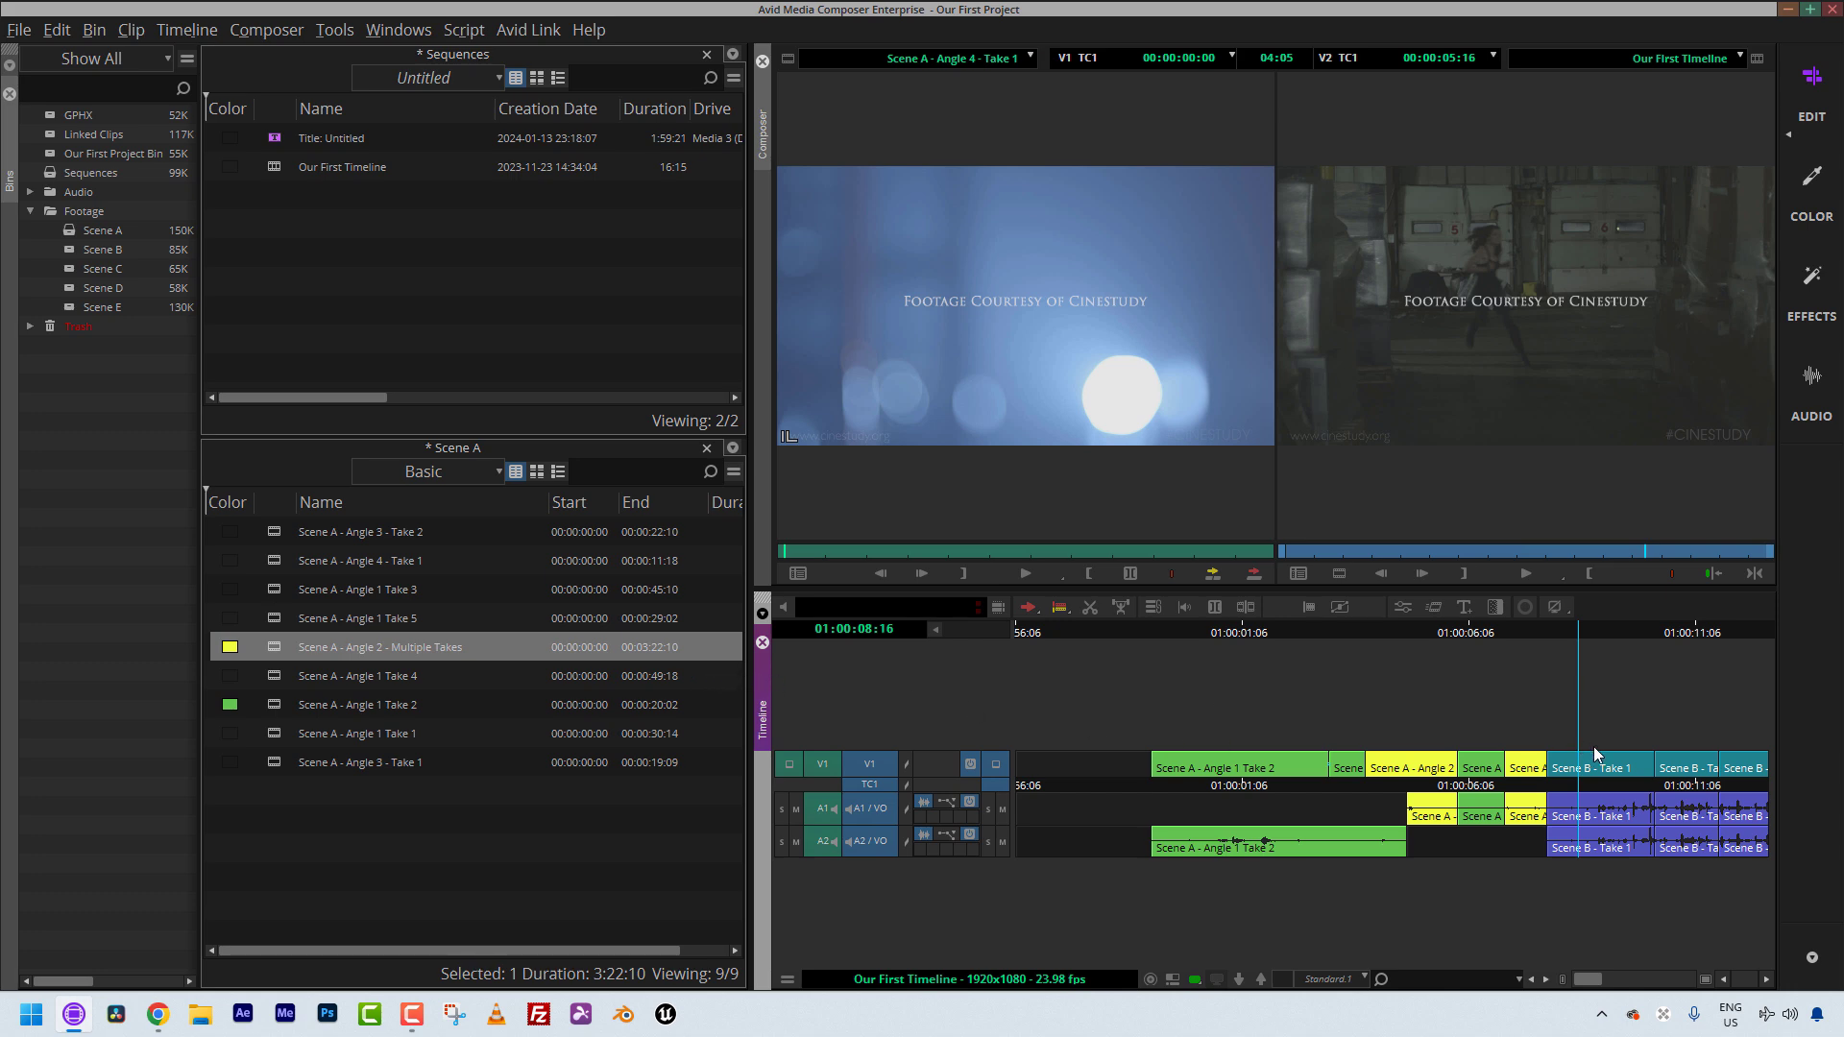
Zoom in on the Scene B clips and on the cut after Scene A - Angle 1 Take 2, restoring the full timeline view each time.
{"action": "key", "text": "ctrl+m"}
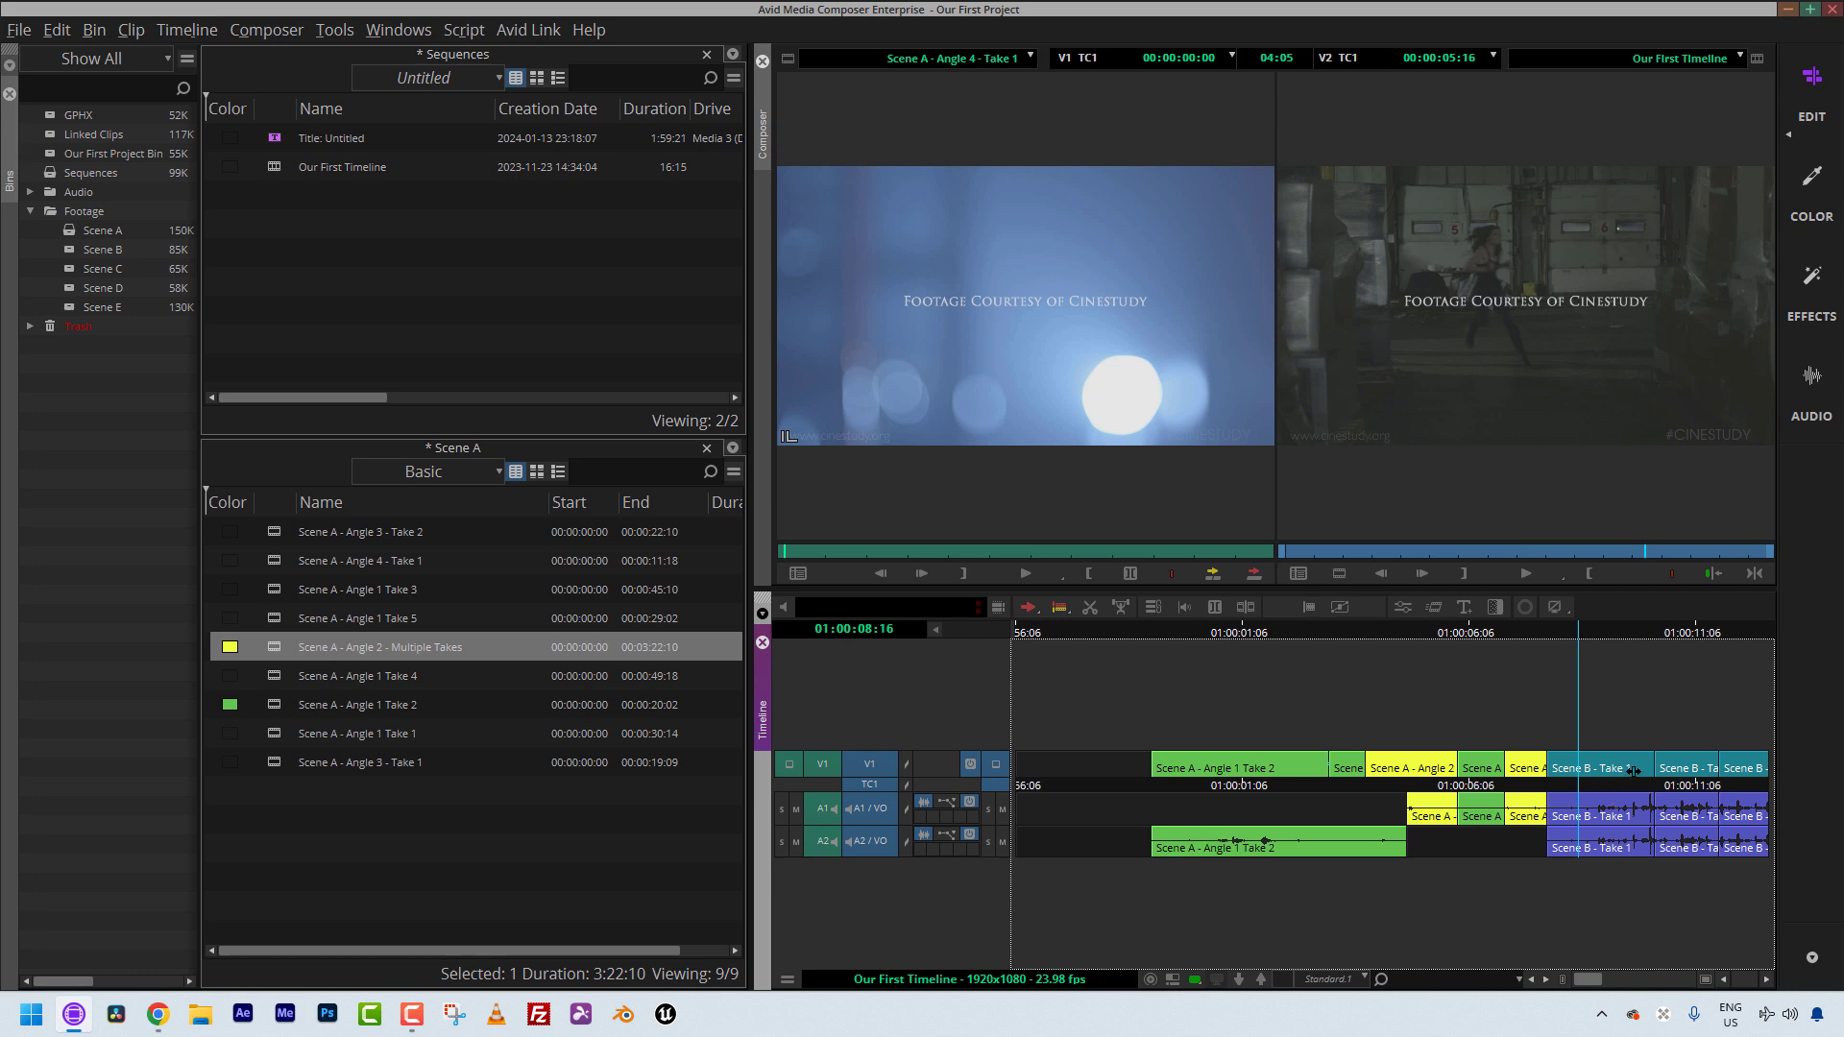
{"action": "left_click_drag", "start_coordinate": [1706, 765], "coordinate": [1611, 765]}
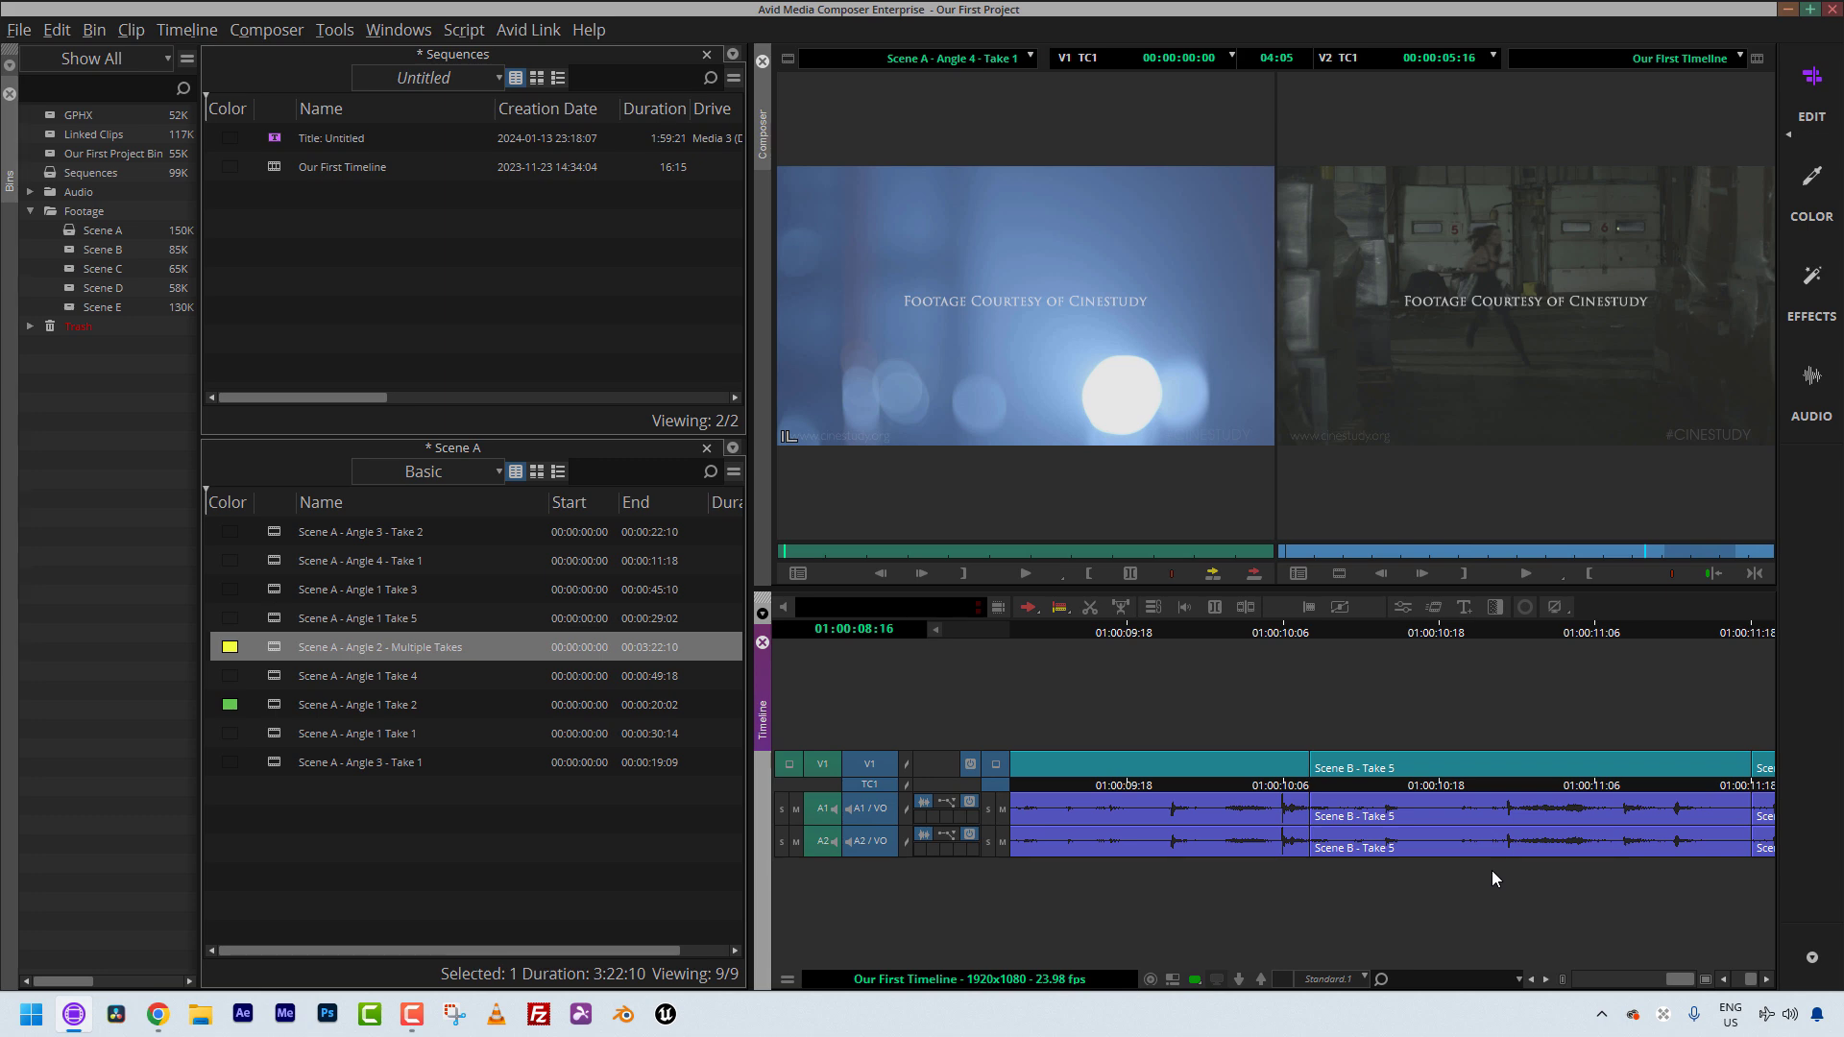
{"action": "left_click", "coordinate": [1256, 823]}
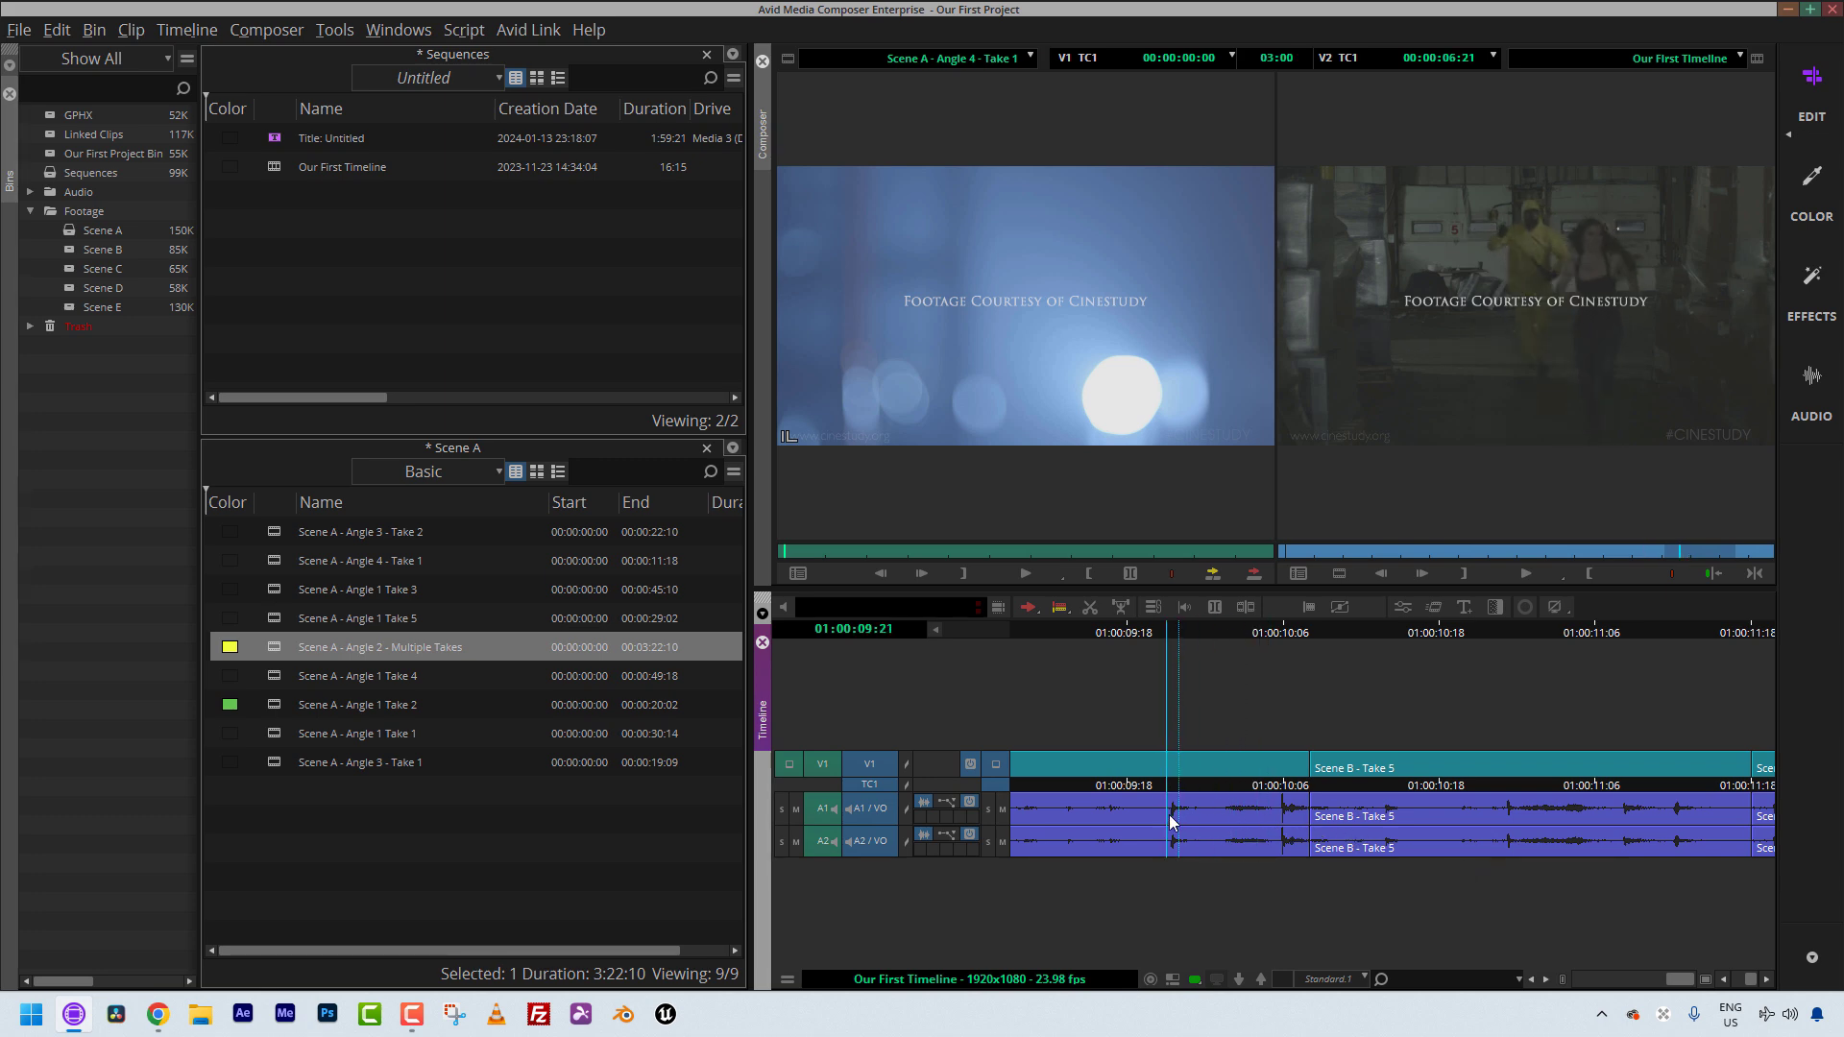
{"action": "left_click", "coordinate": [1329, 816]}
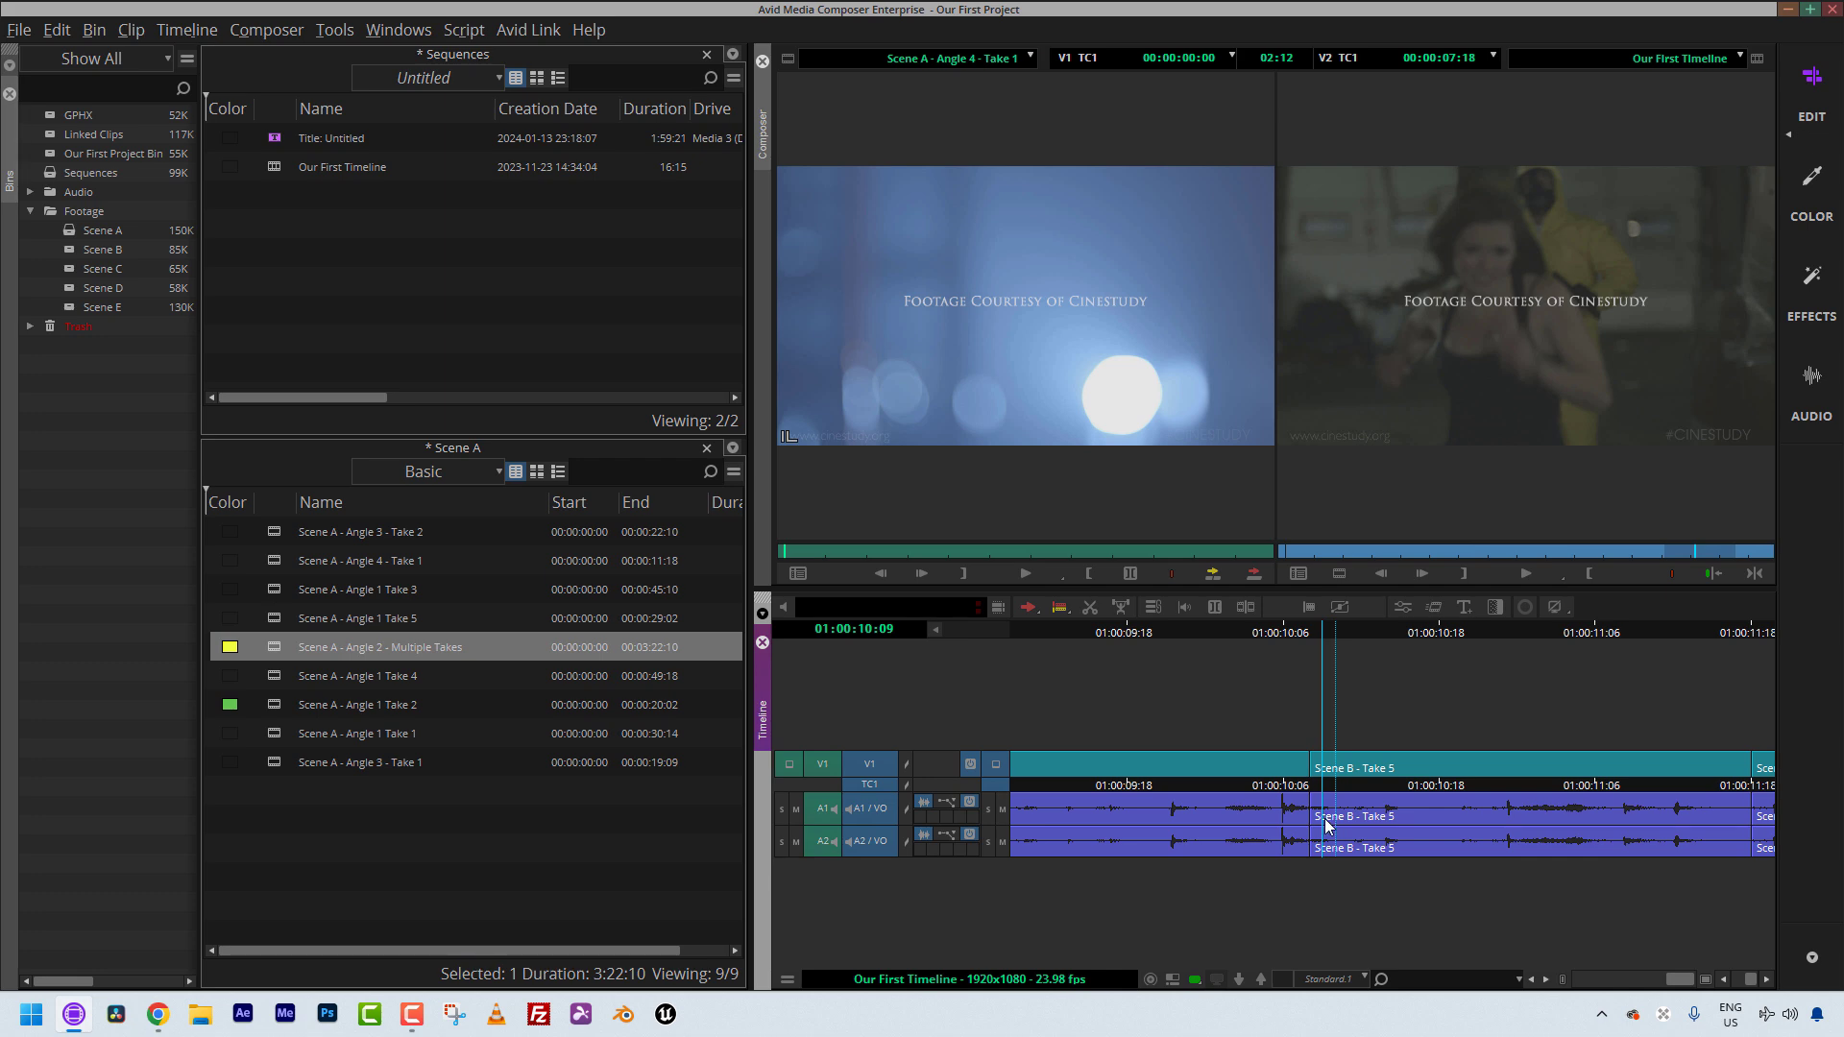
{"action": "key", "text": "ctrl+["}
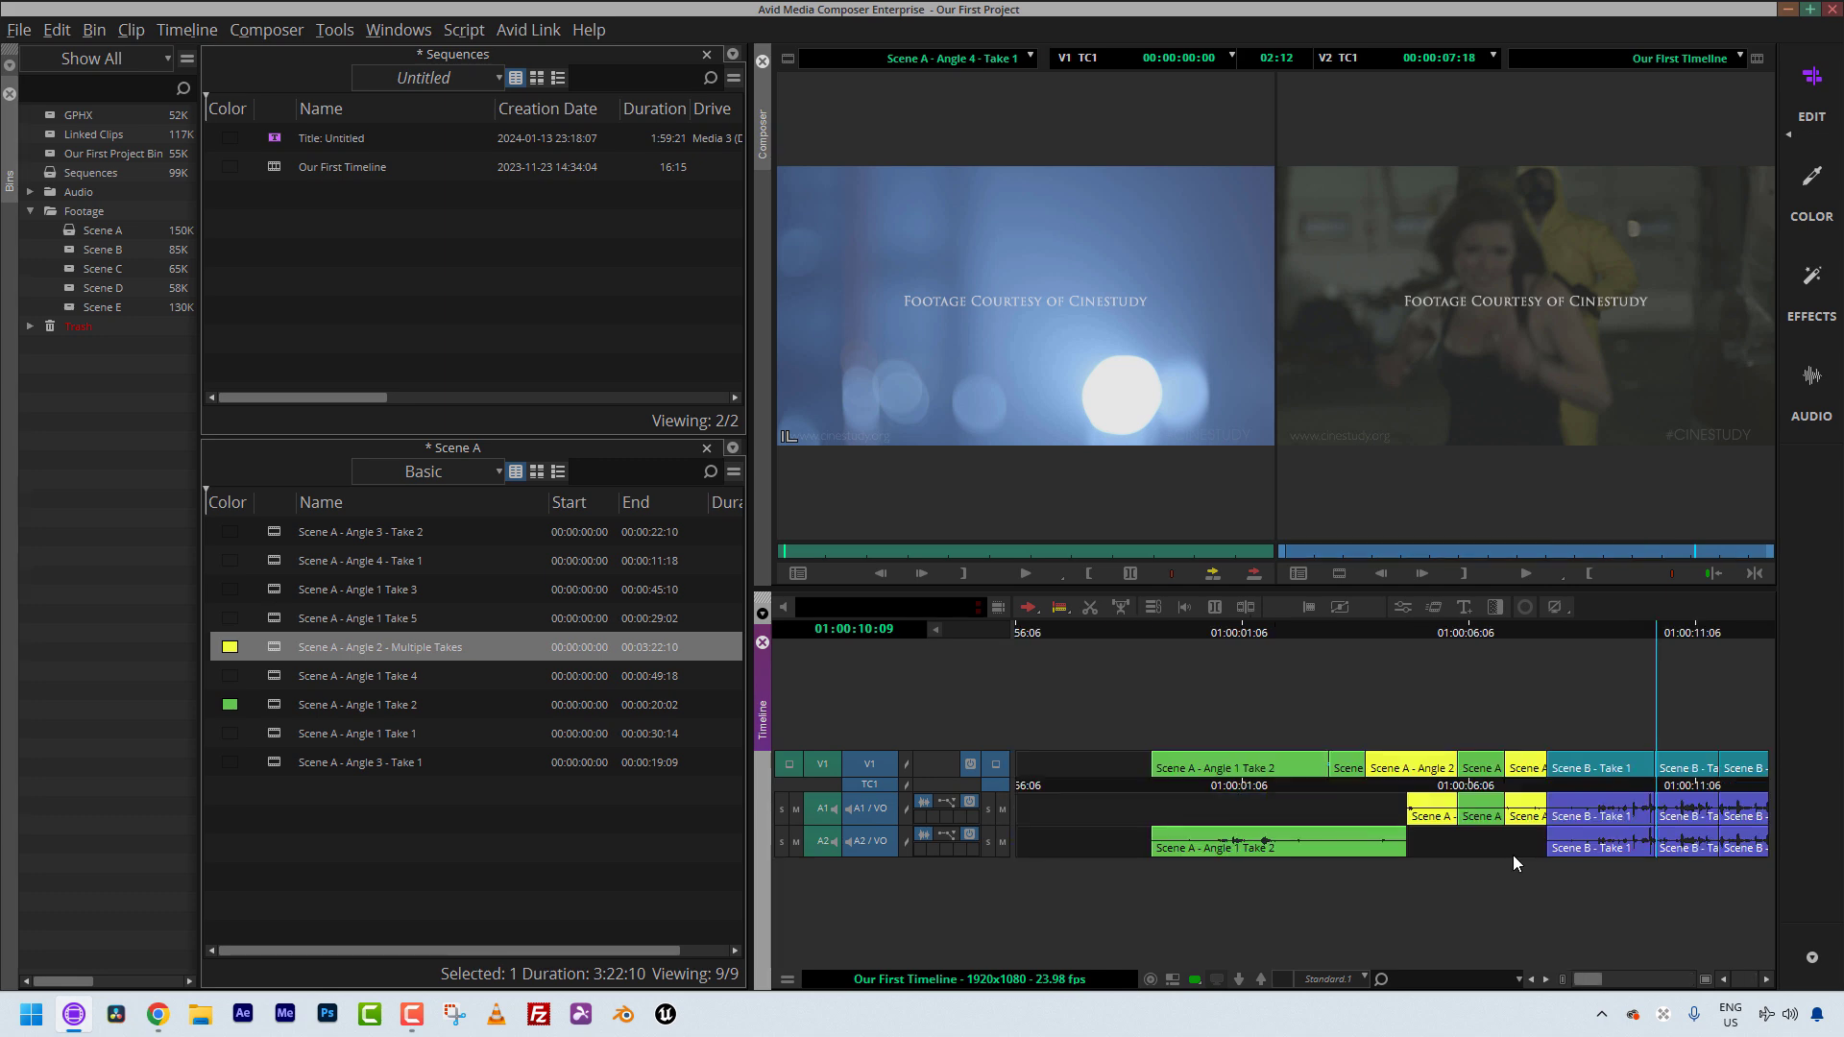
{"action": "left_click", "coordinate": [1599, 798]}
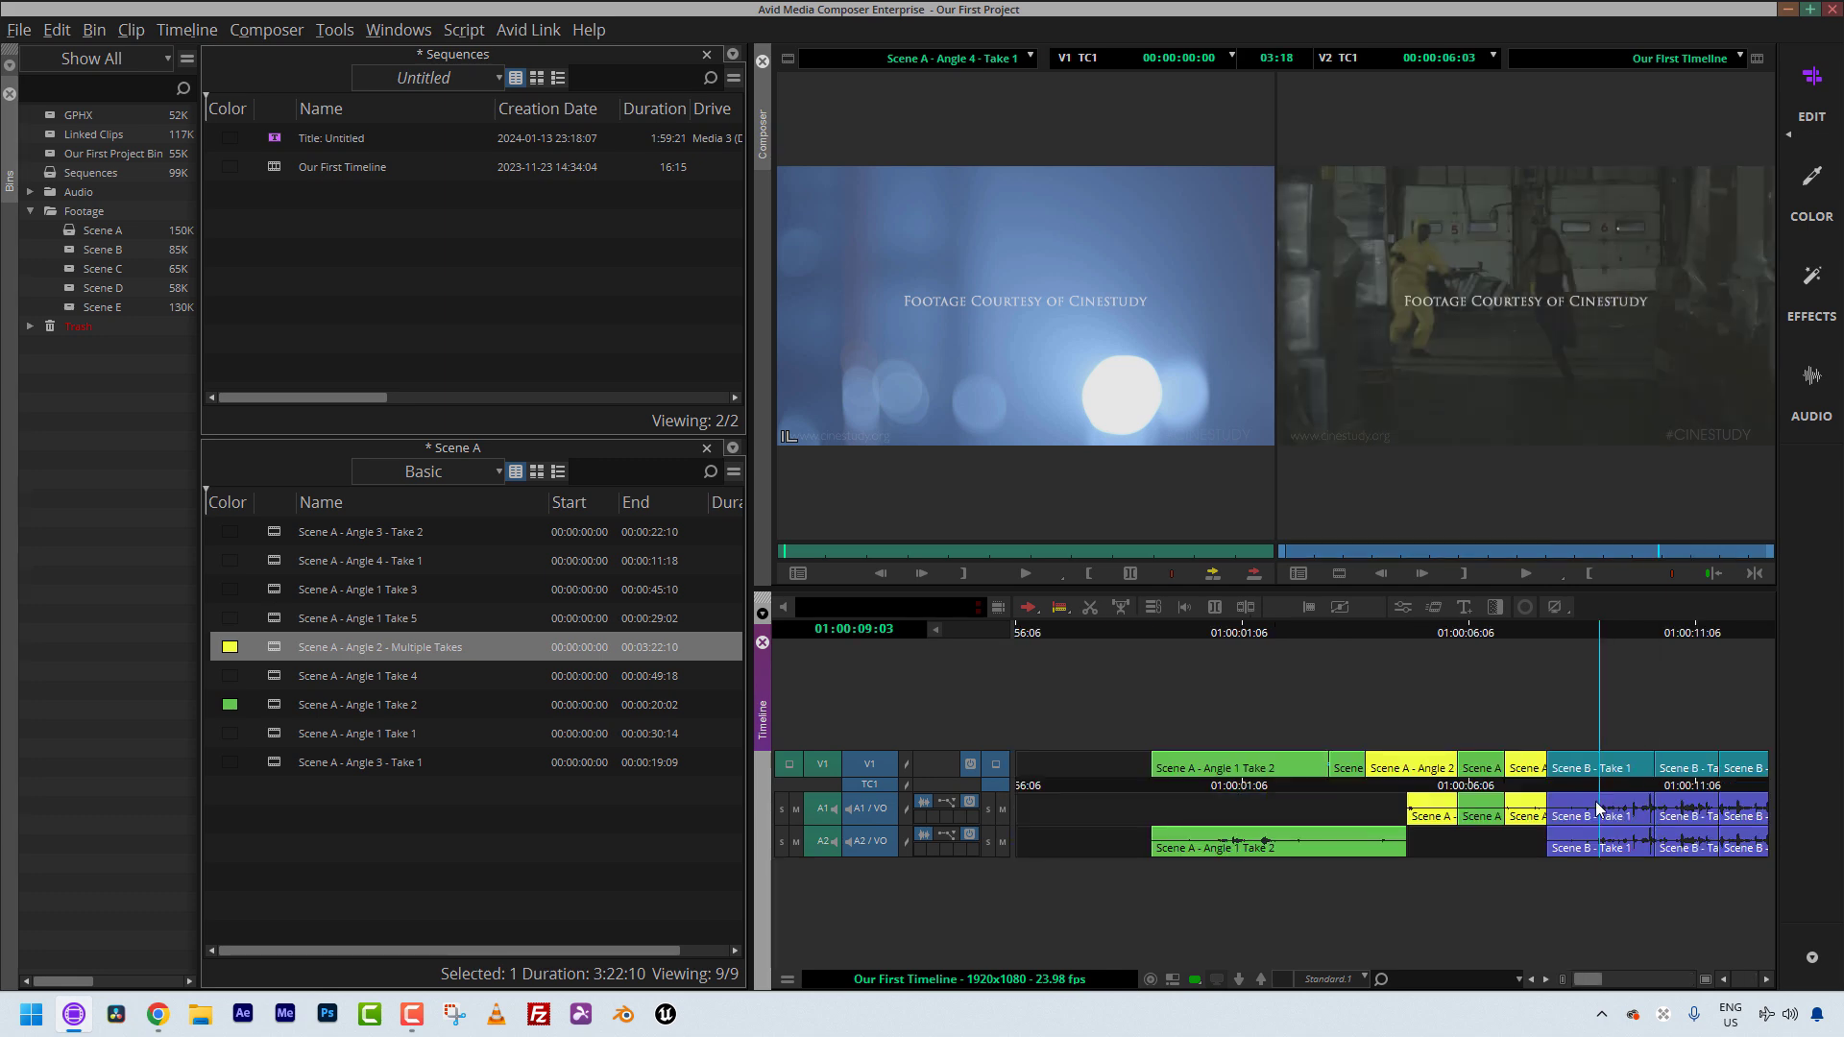
{"action": "key", "text": "alt"}
{"action": "left_click_drag", "start_coordinate": [1324, 773], "coordinate": [1391, 772]}
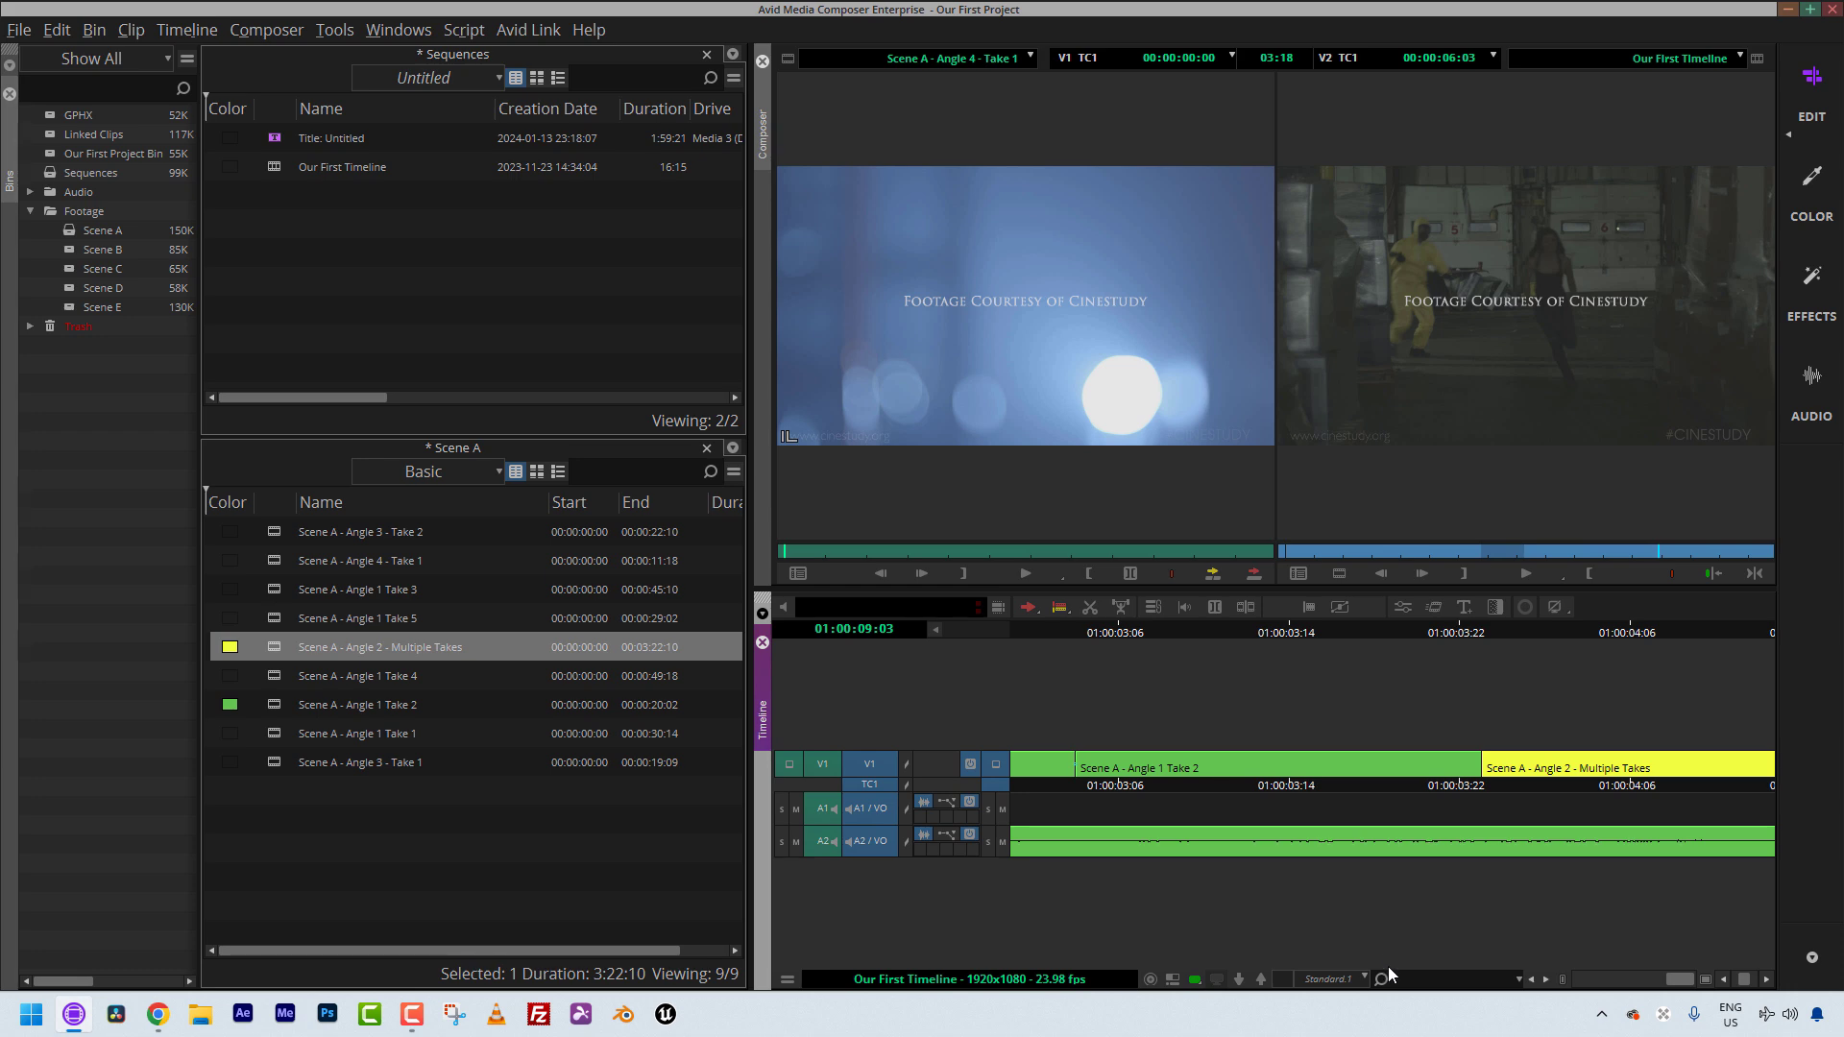
{"action": "key", "text": "ctrl+j"}
Scrub the playhead back and forth through the Scene A clips to preview the frames around 01:00:03:07 and 01:00:06:08.
{"action": "left_click_drag", "start_coordinate": [1480, 776], "coordinate": [1547, 764]}
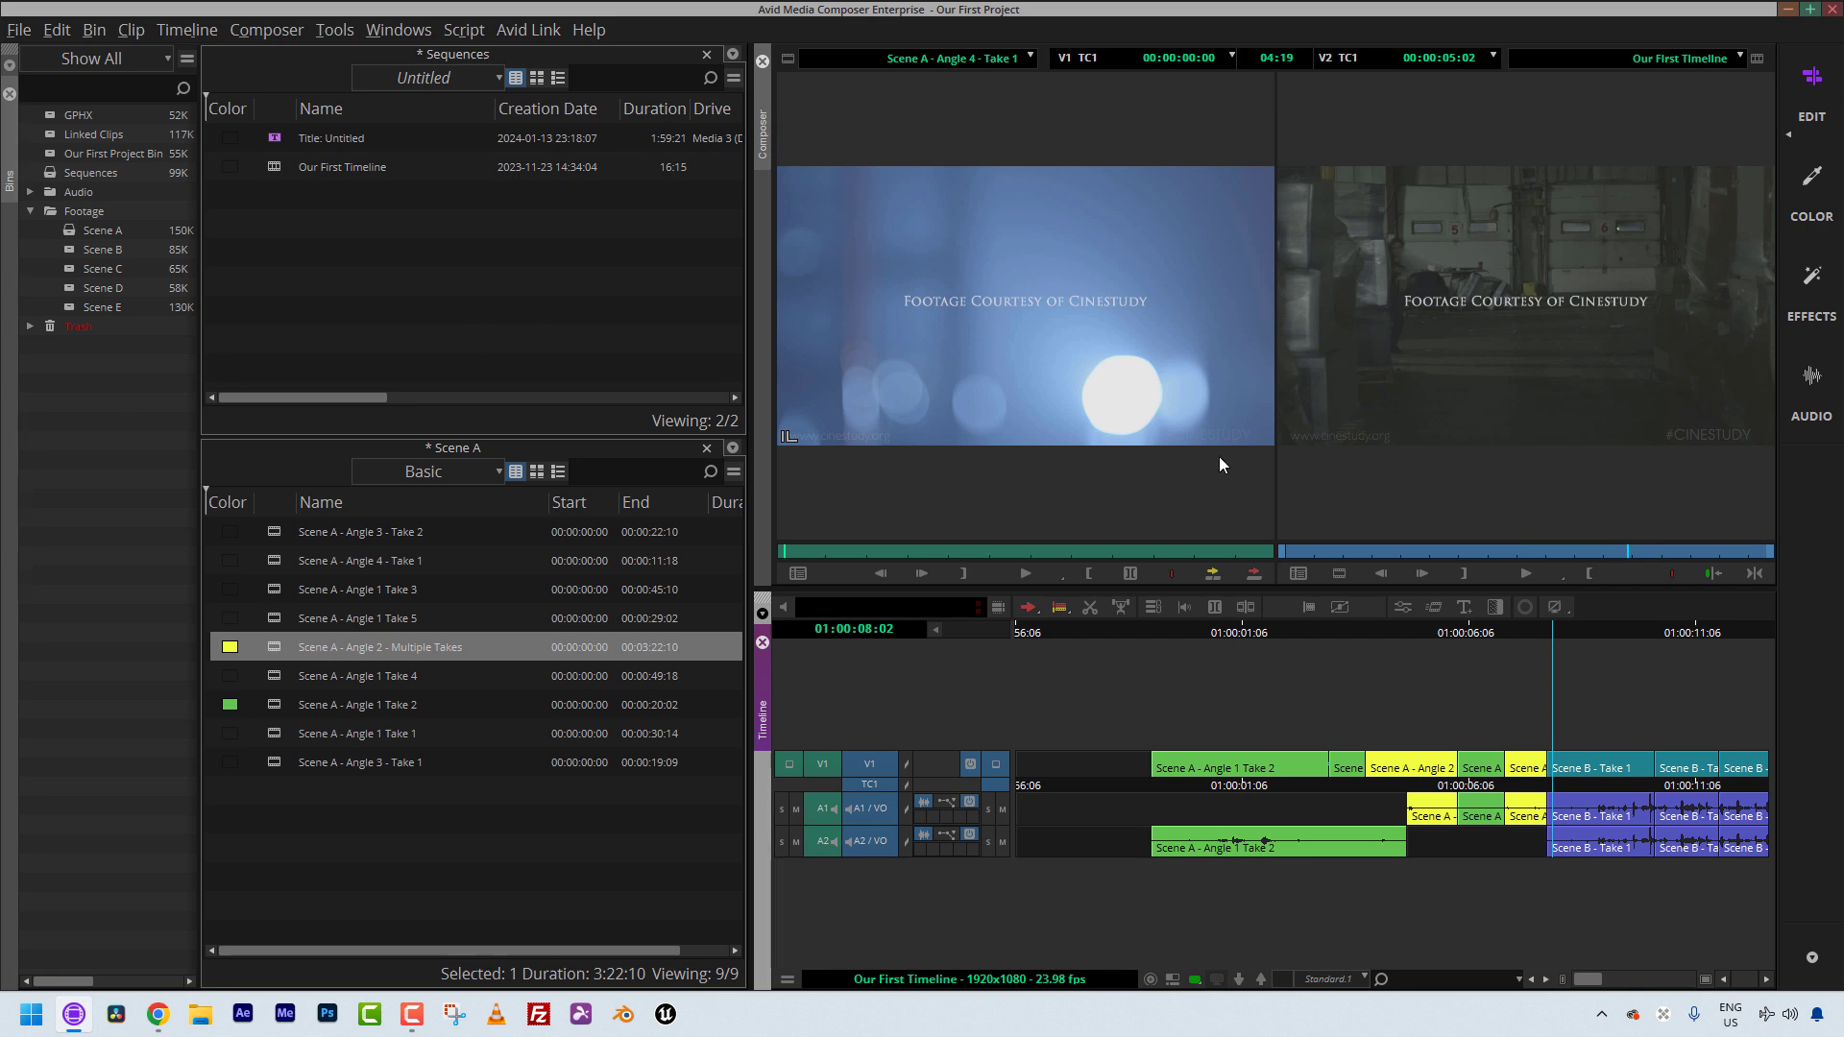
{"action": "left_click", "coordinate": [1404, 387]}
{"action": "left_click_drag", "start_coordinate": [1400, 795], "coordinate": [1337, 797]}
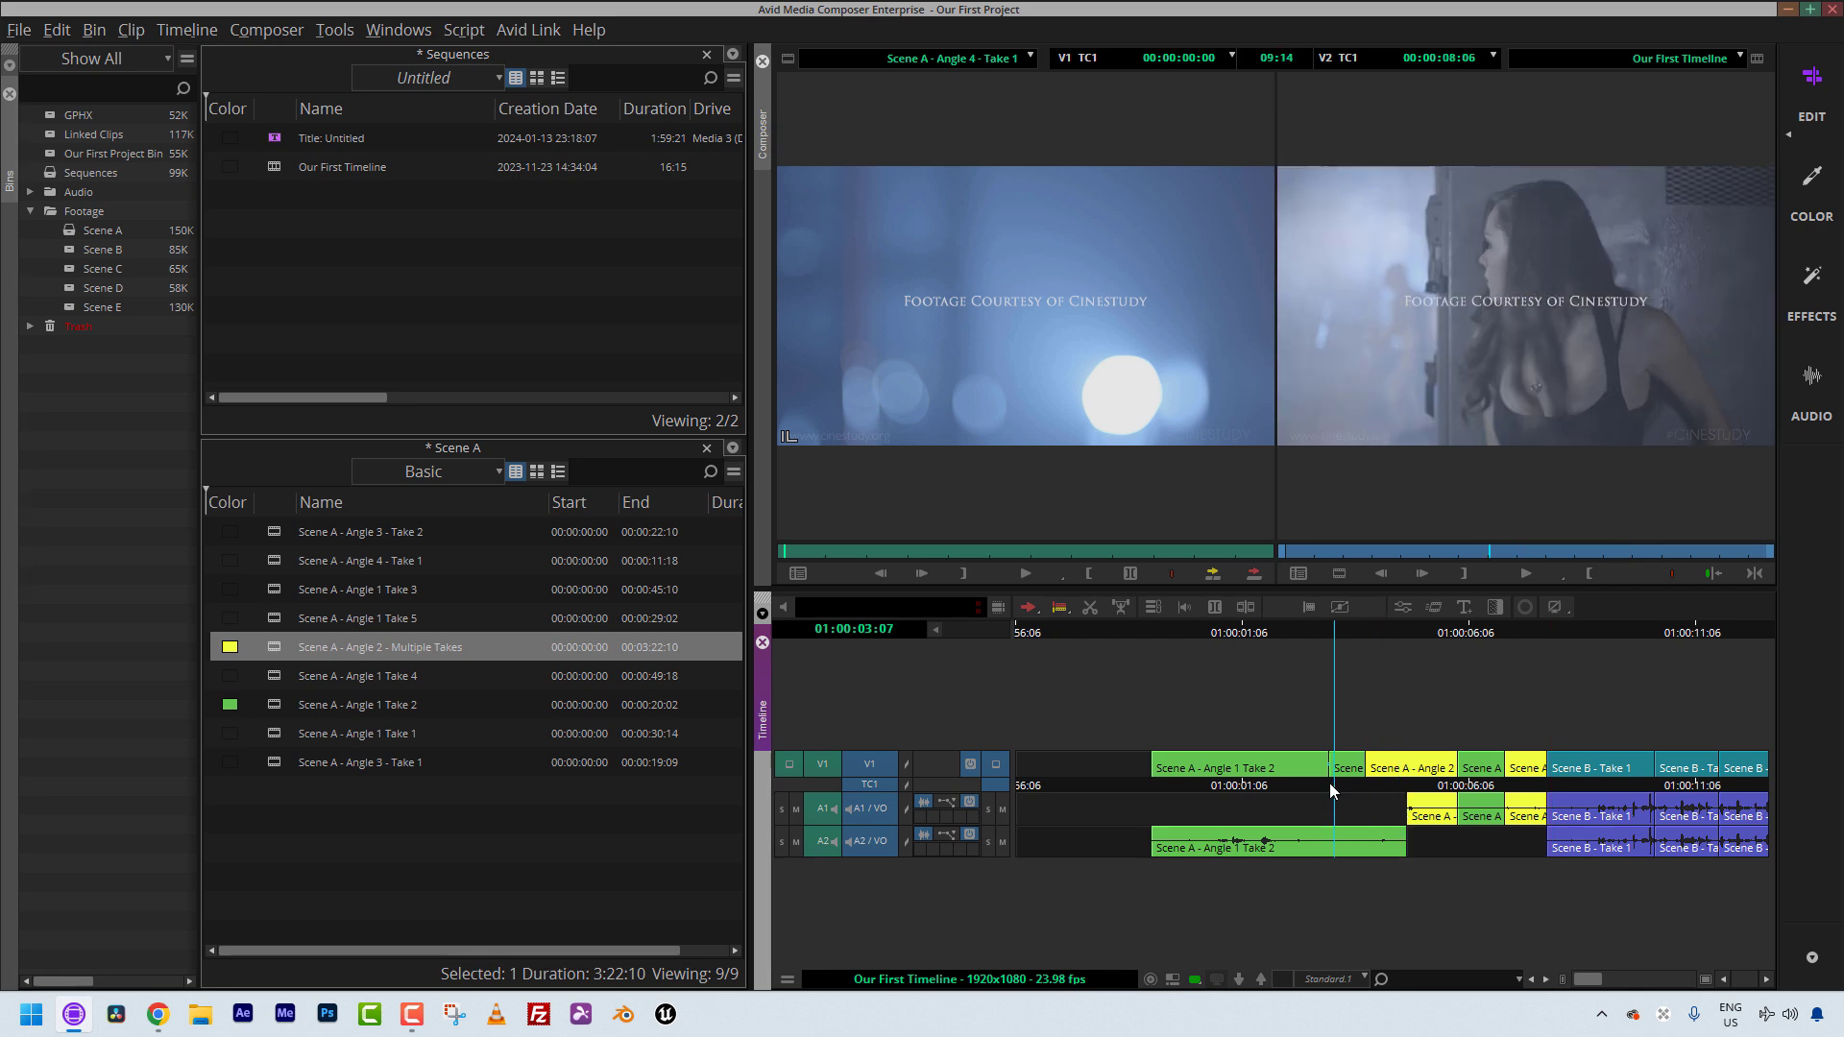
{"action": "left_click_drag", "start_coordinate": [1332, 791], "coordinate": [1476, 780]}
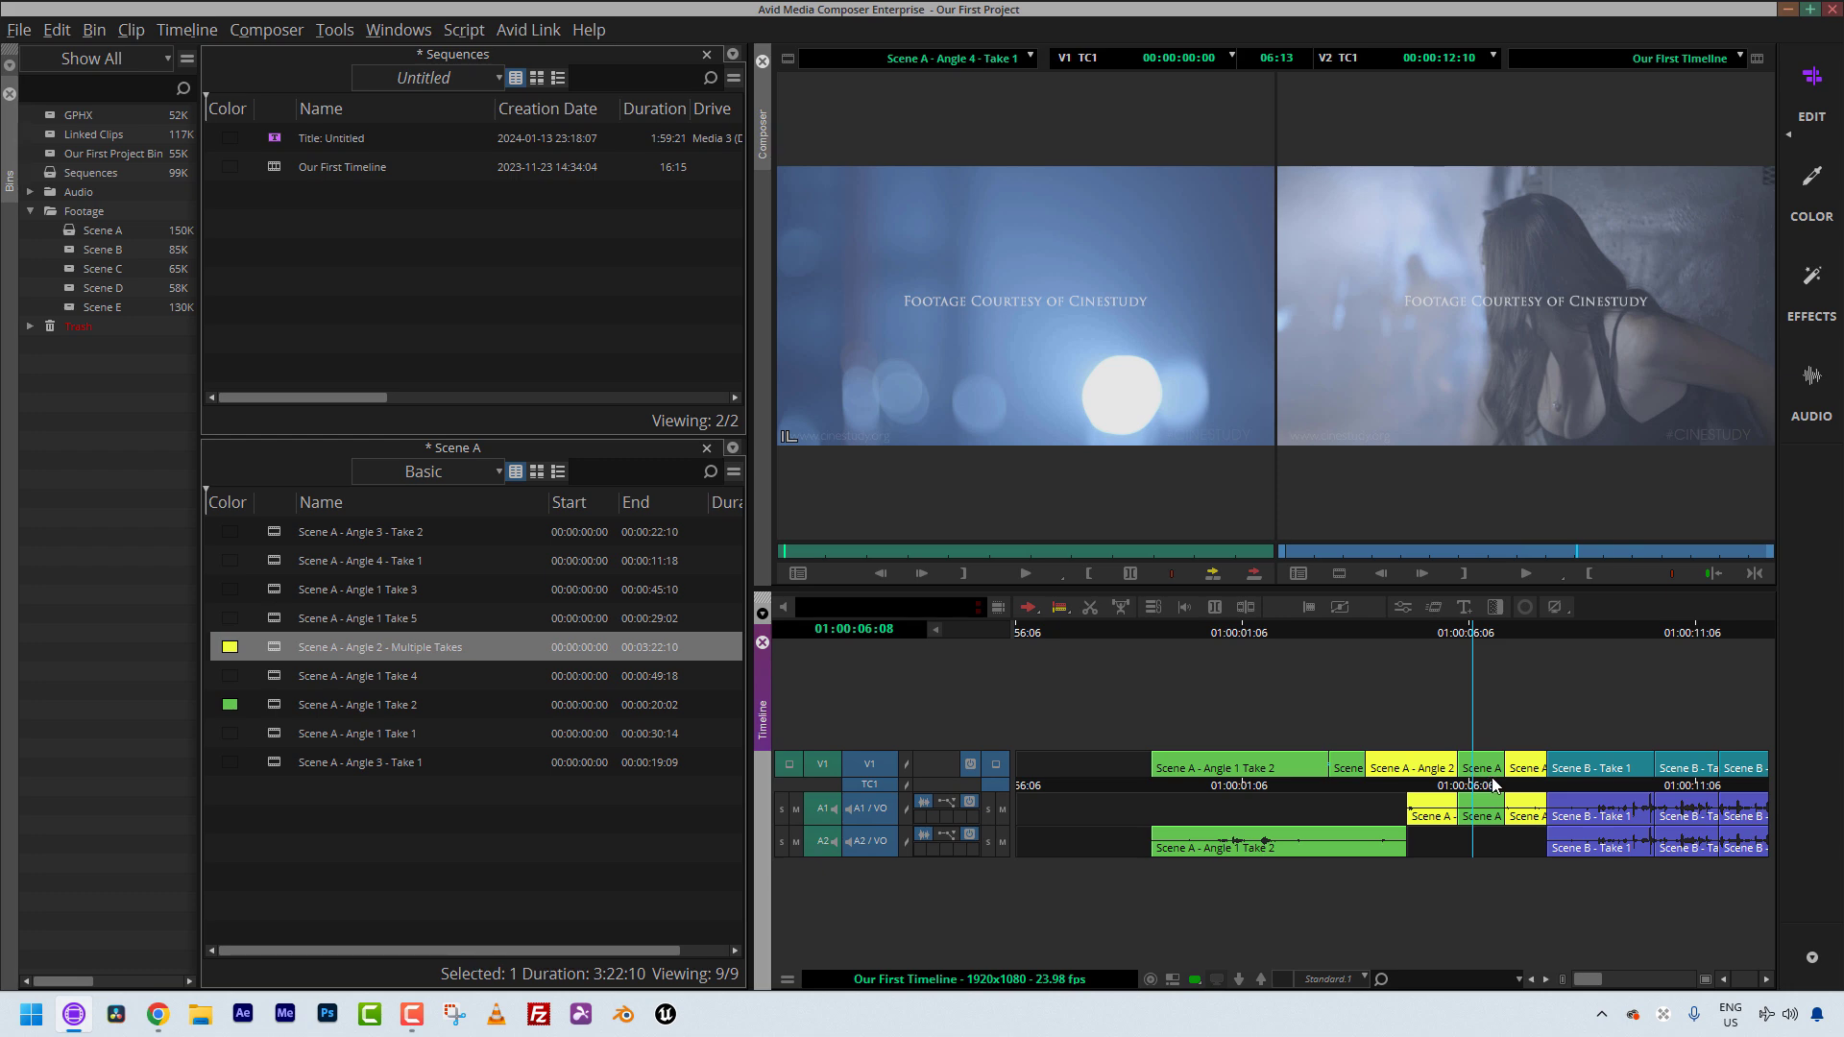
{"action": "left_click_drag", "start_coordinate": [1496, 785], "coordinate": [1530, 794]}
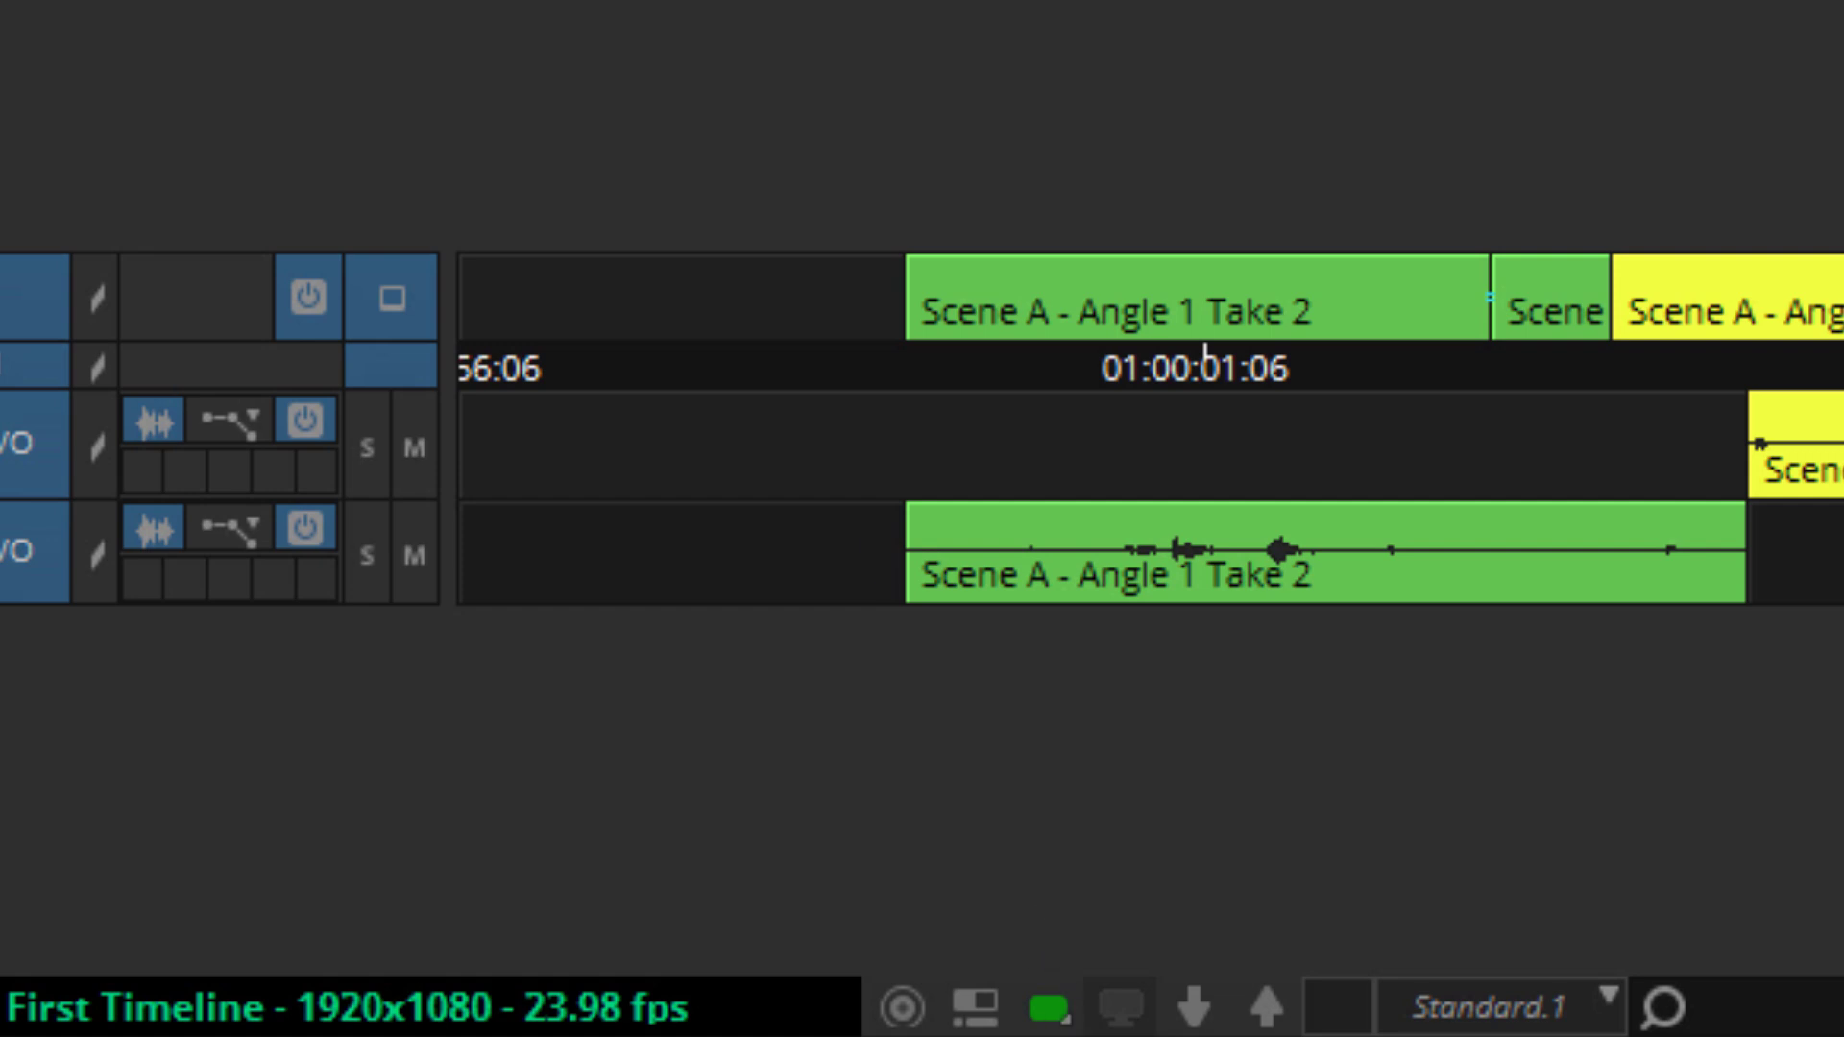
Check the timeline's video quality options and try Full Quality 10-bit.
{"action": "left_click", "coordinate": [1047, 1023]}
{"action": "left_click", "coordinate": [1037, 1024]}
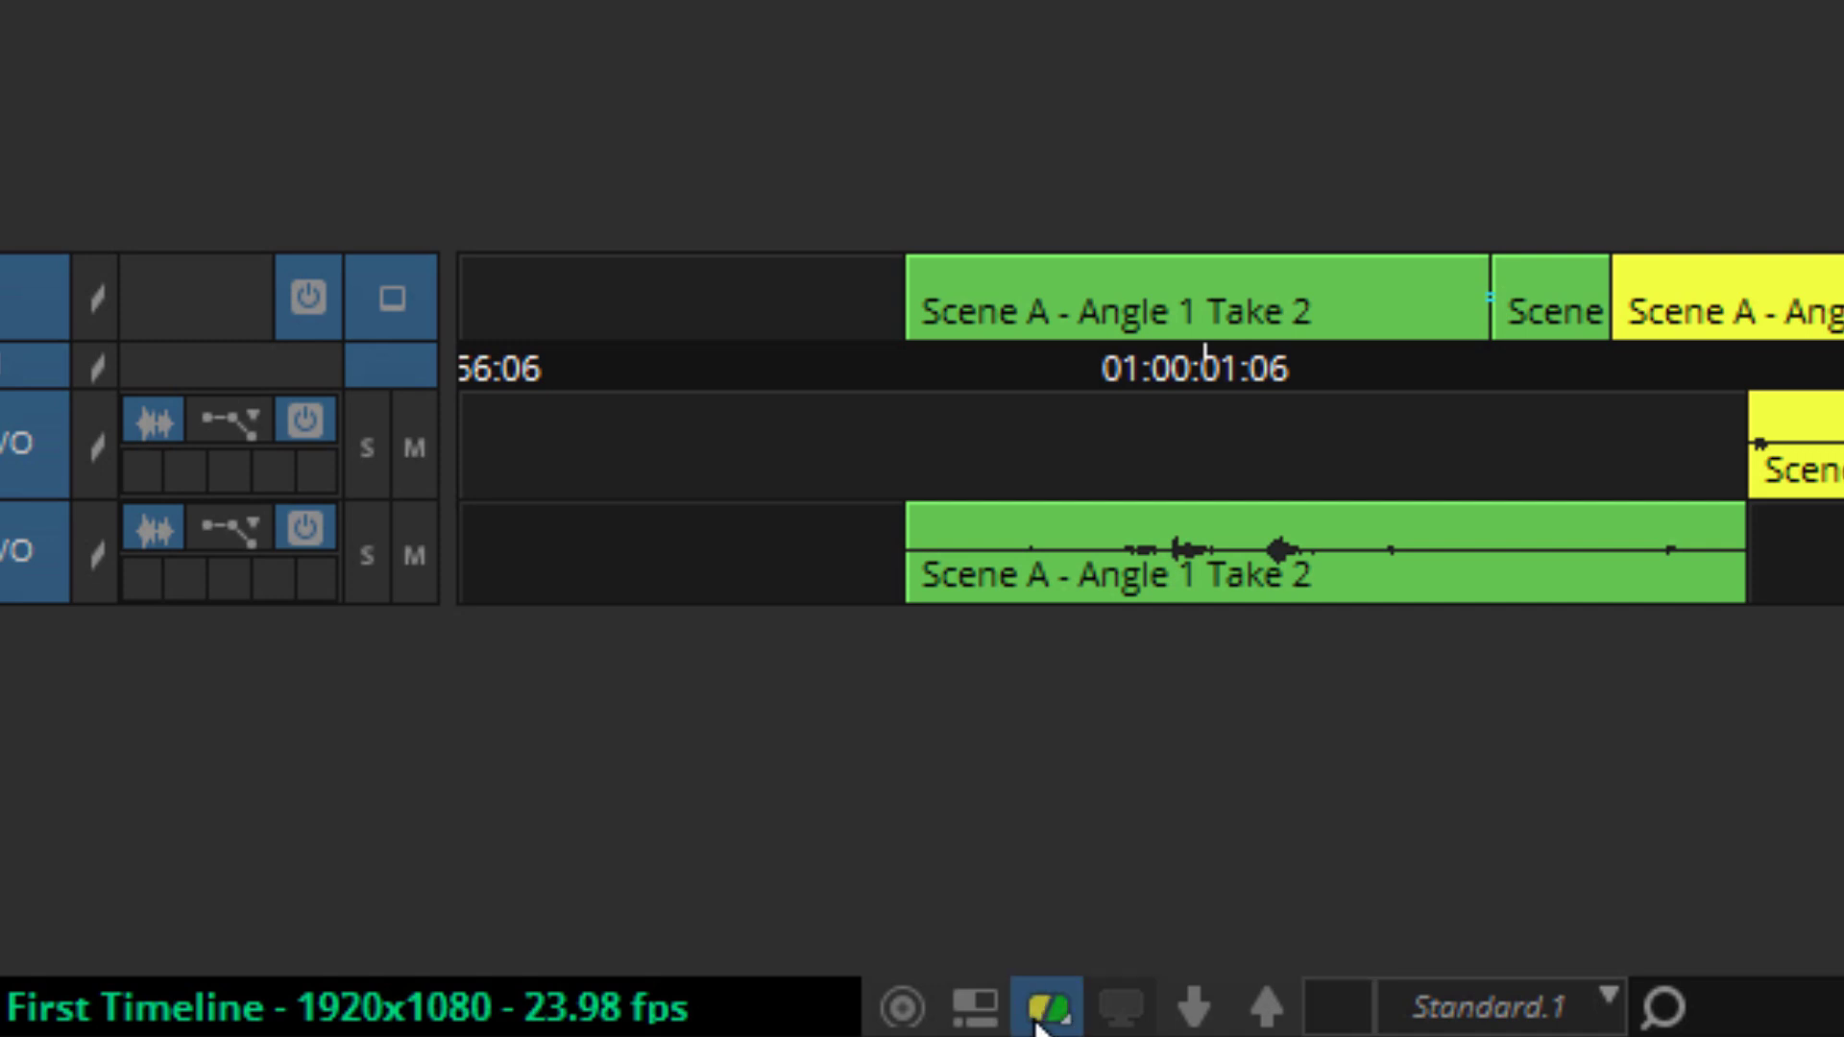
{"action": "left_click", "coordinate": [1039, 1022]}
{"action": "right_click", "coordinate": [1047, 1018]}
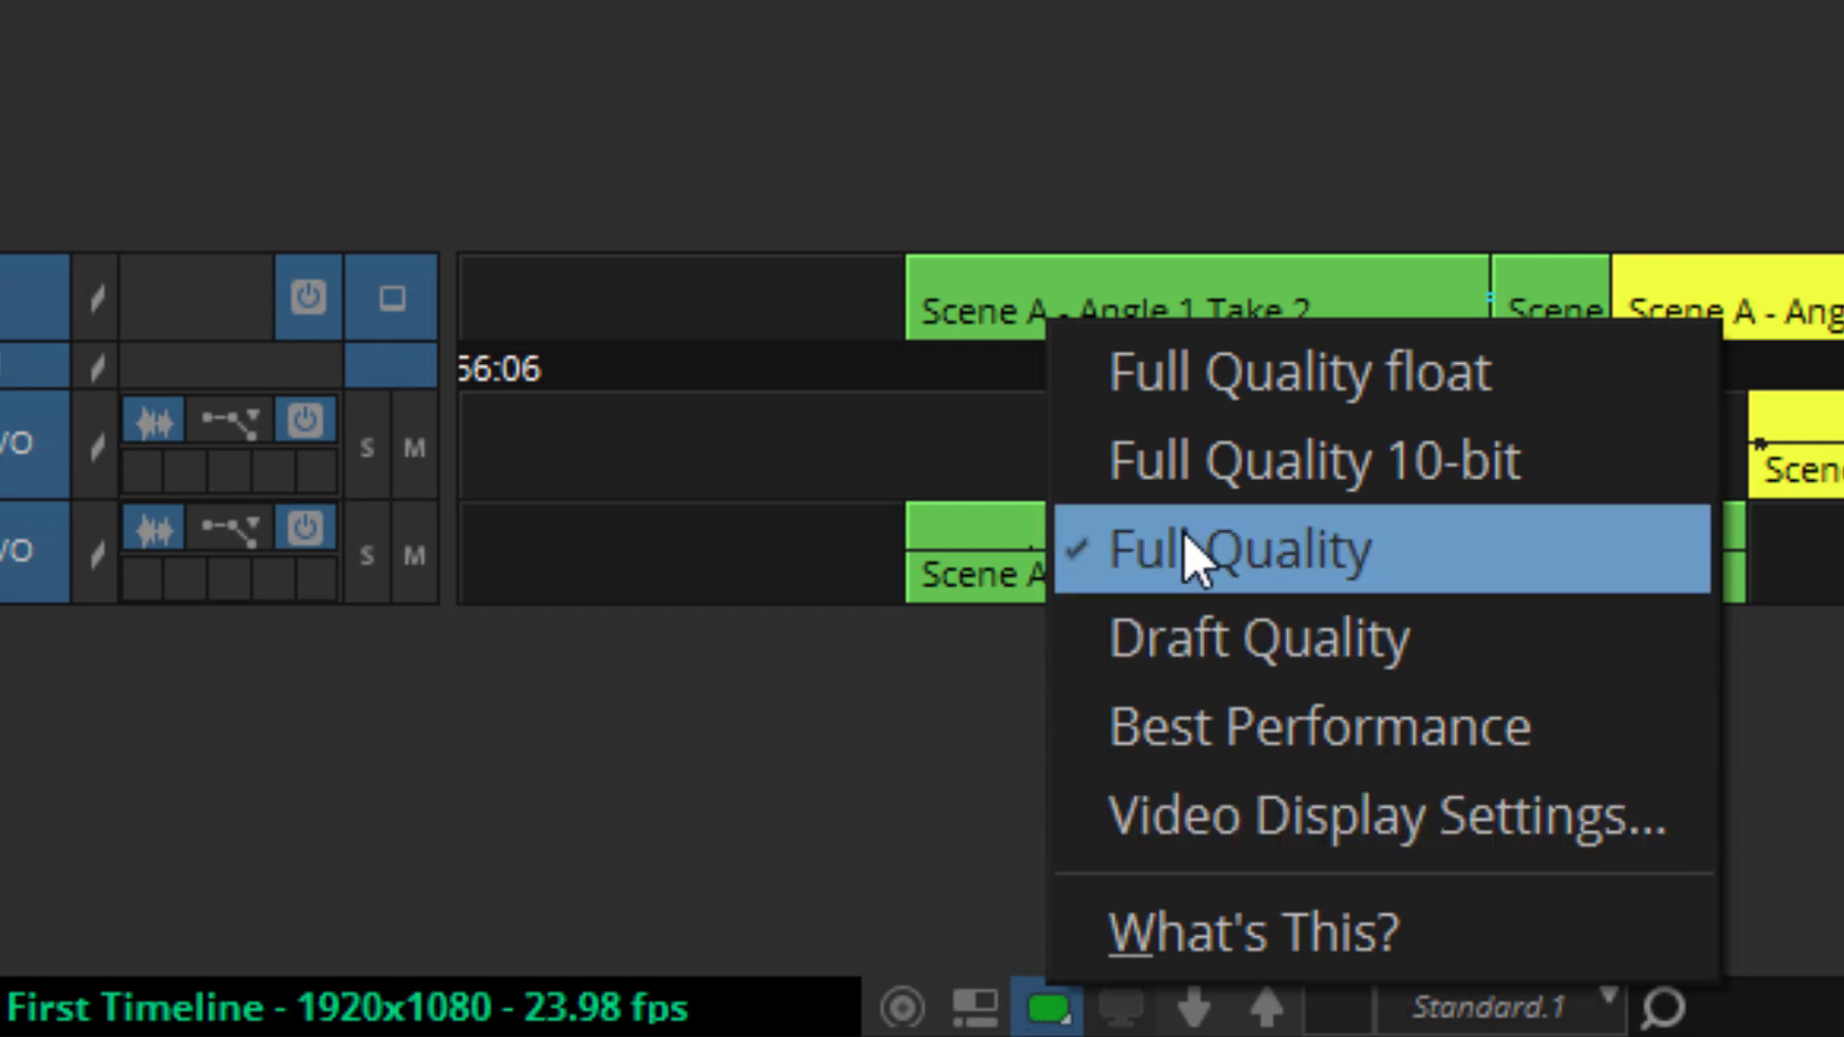
{"action": "left_click", "coordinate": [1048, 1008]}
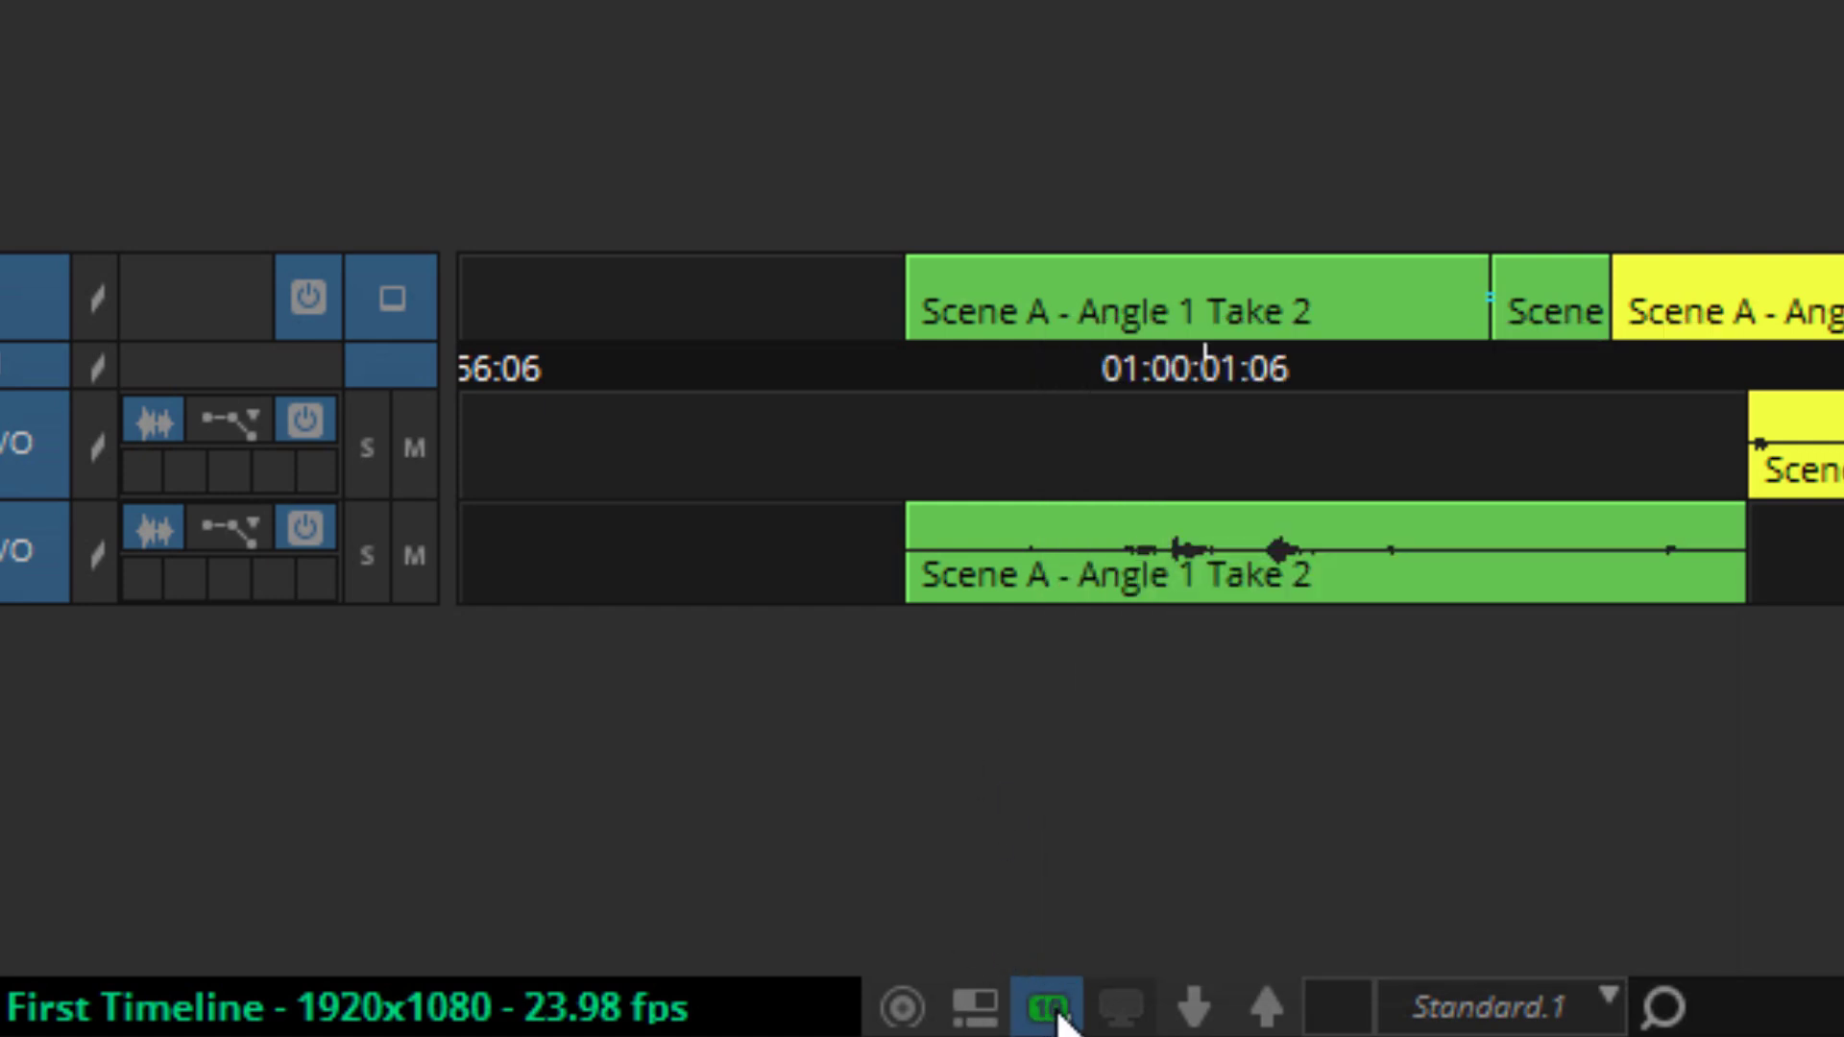
Try the Best Performance video quality mode, and switch the timeline back to Full Quality.
{"action": "left_click", "coordinate": [1052, 1022]}
{"action": "left_click", "coordinate": [1041, 1012]}
{"action": "right_click", "coordinate": [1042, 1011]}
{"action": "left_click", "coordinate": [1237, 693]}
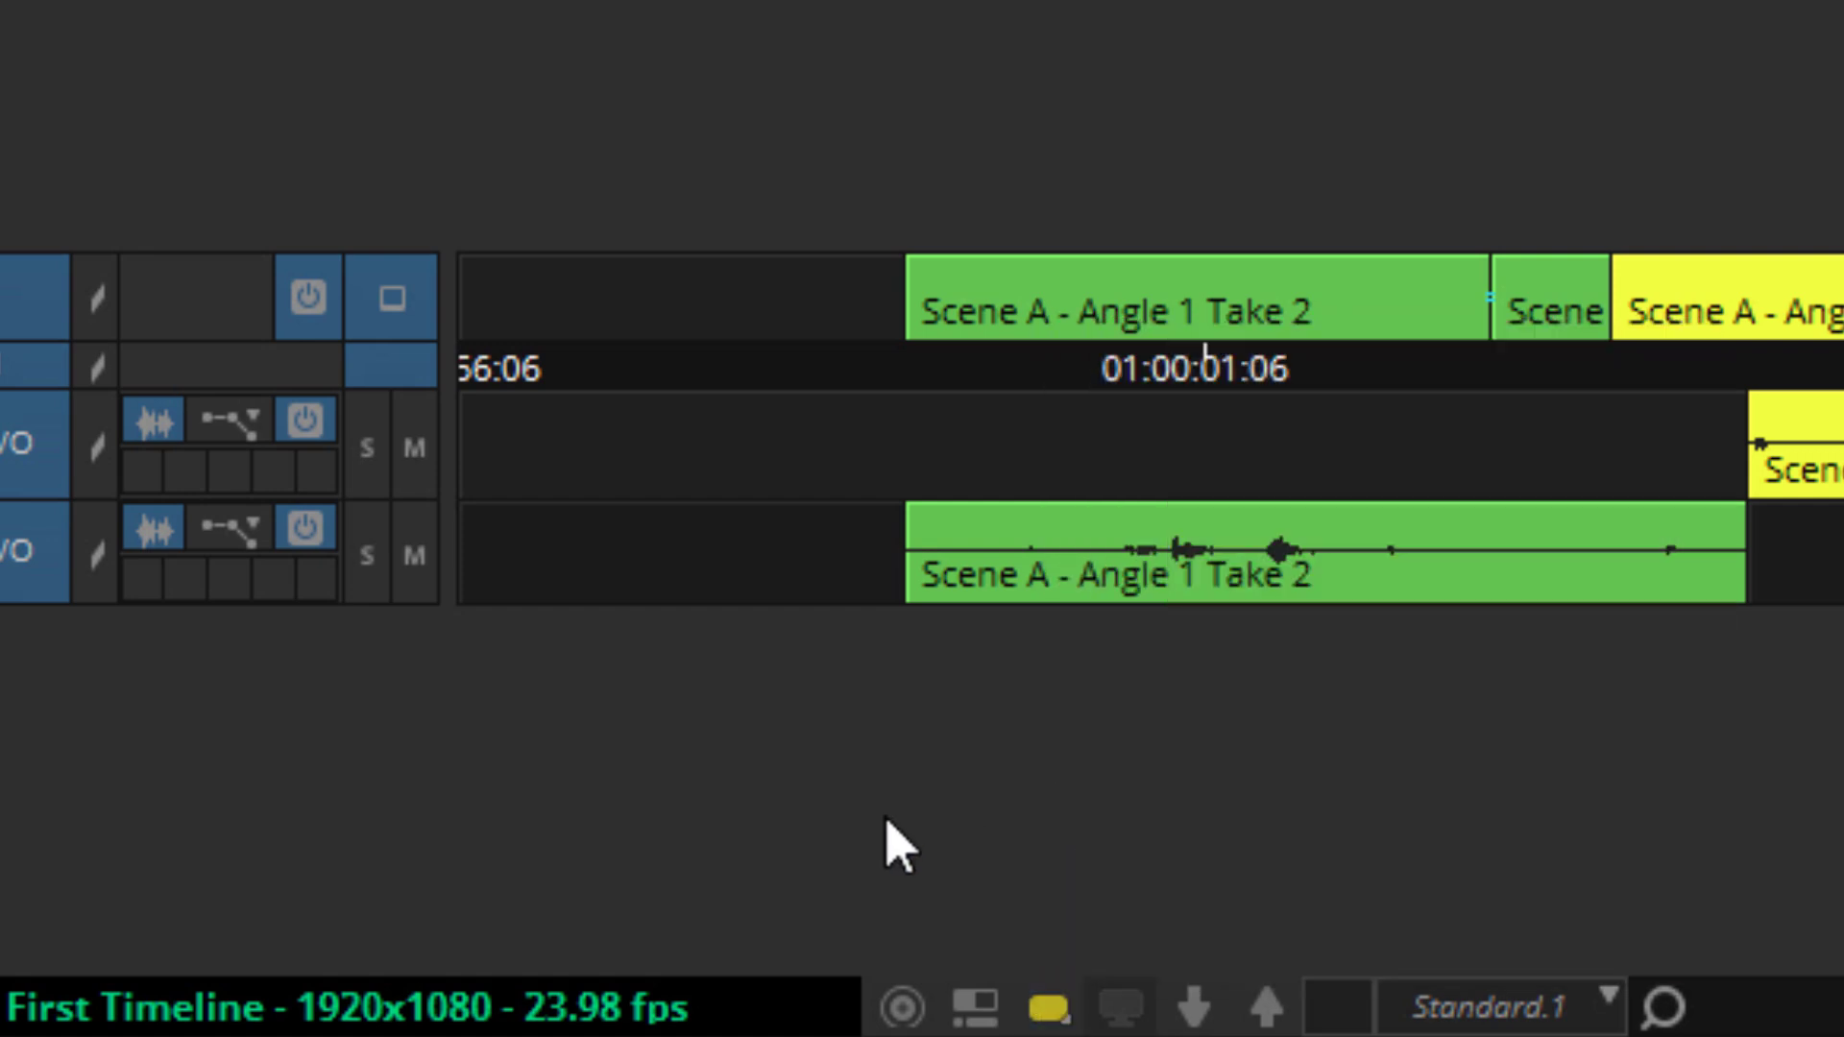
{"action": "right_click", "coordinate": [1050, 1016]}
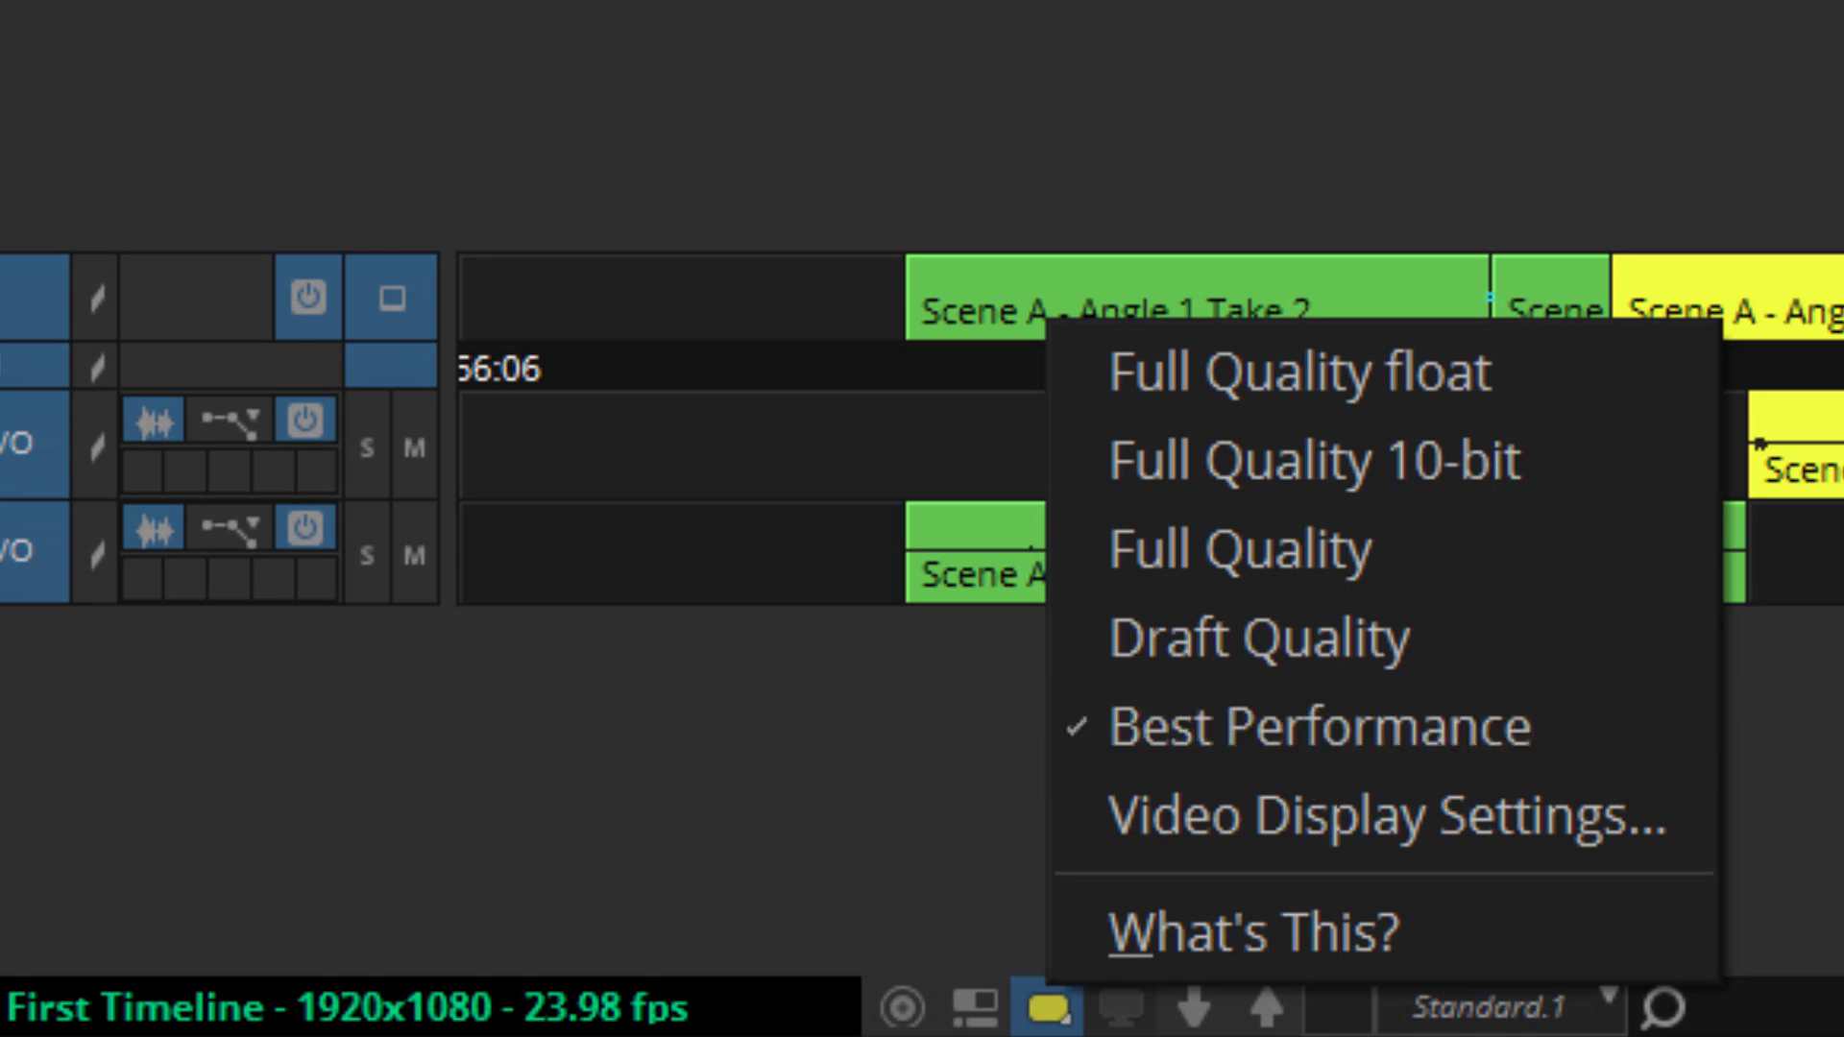
{"action": "left_click", "coordinate": [1832, 782]}
{"action": "left_click", "coordinate": [1051, 1016]}
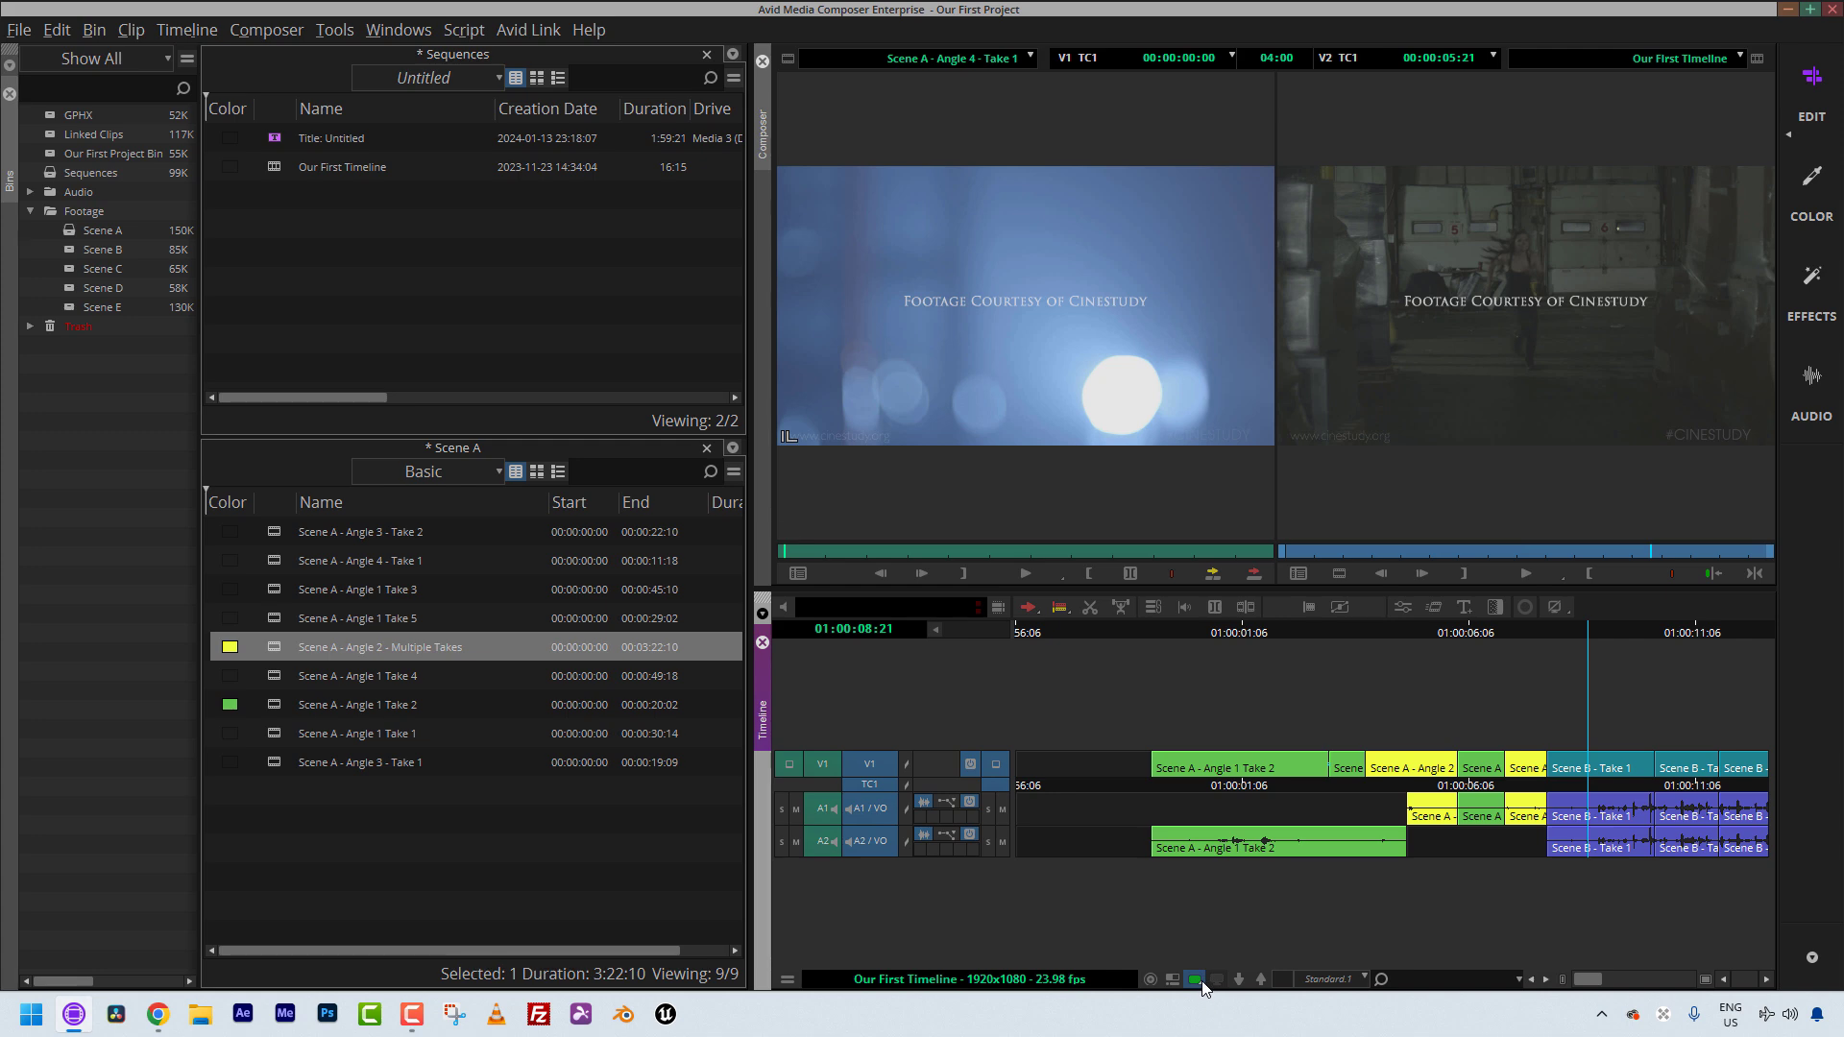
Mark the Scene A - Angle 2 - Multiple Takes clip on V1 at 01:00:04:20 and copy it into the source monitor.
{"action": "left_click_drag", "start_coordinate": [1287, 799], "coordinate": [1456, 816]}
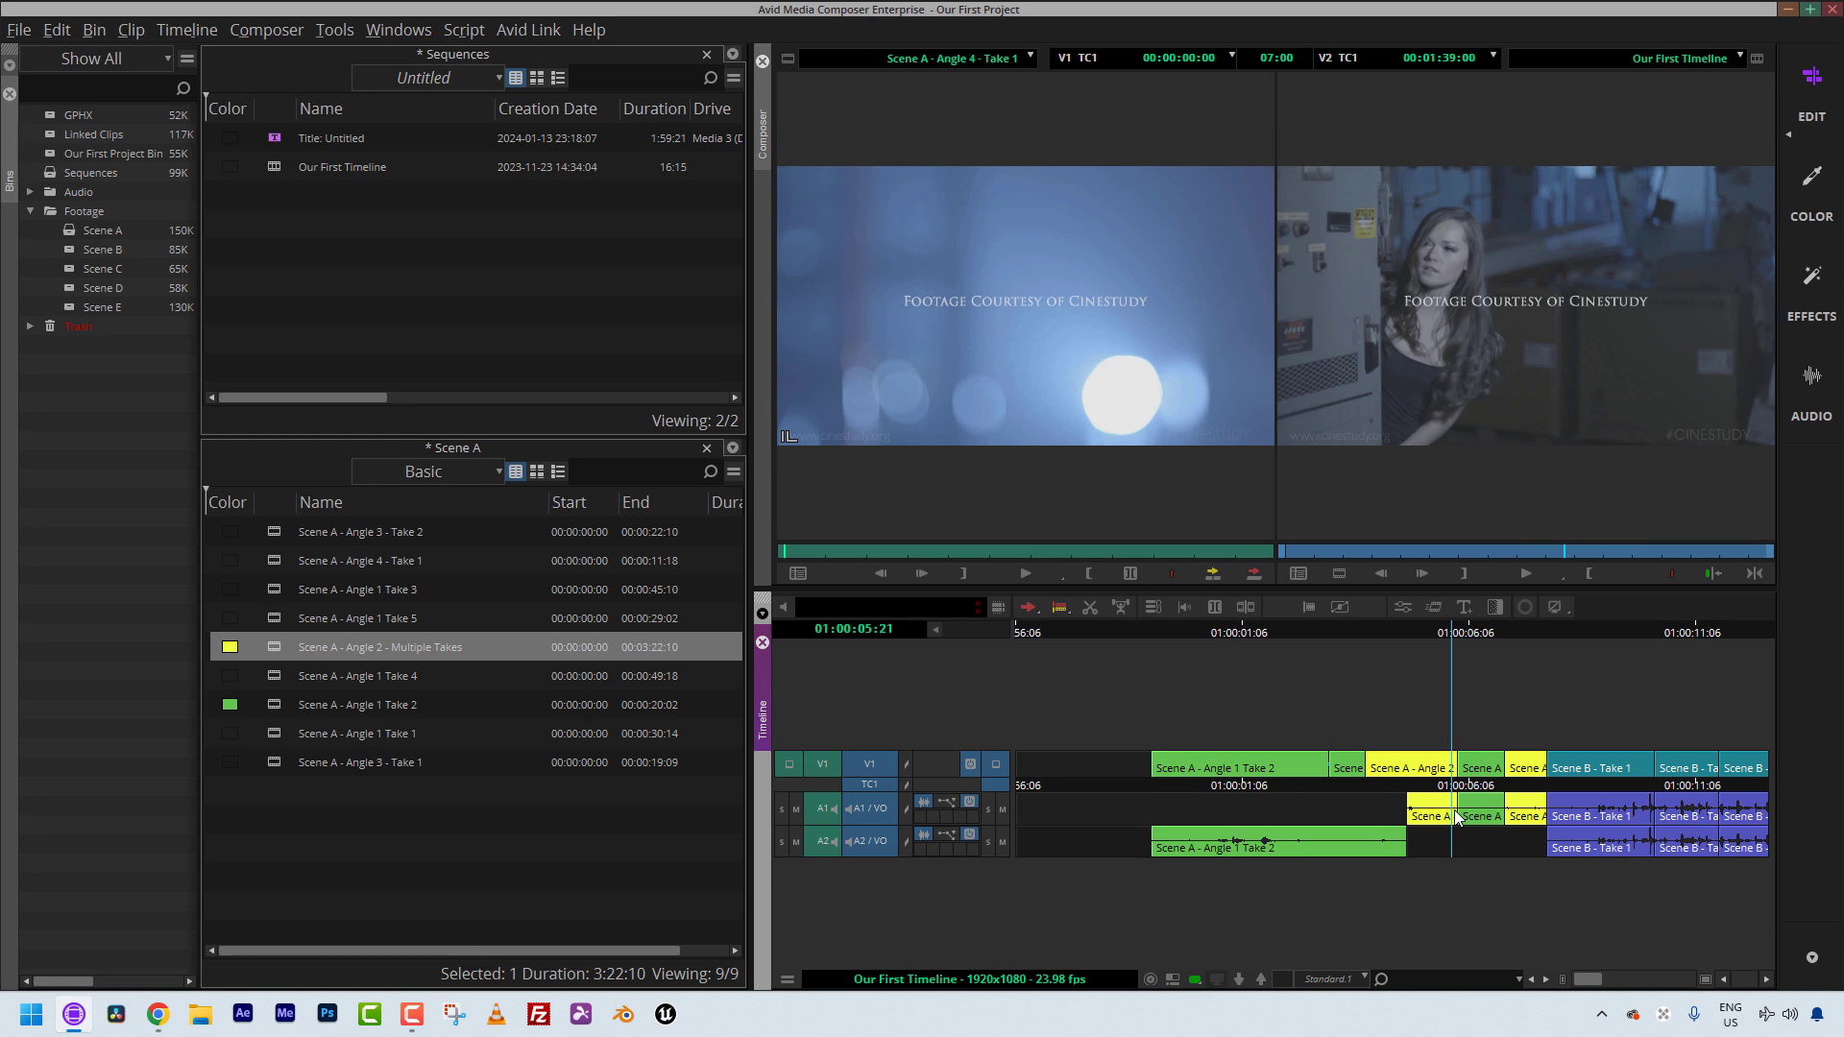
{"action": "left_click", "coordinate": [1407, 807]}
{"action": "key", "text": "t"}
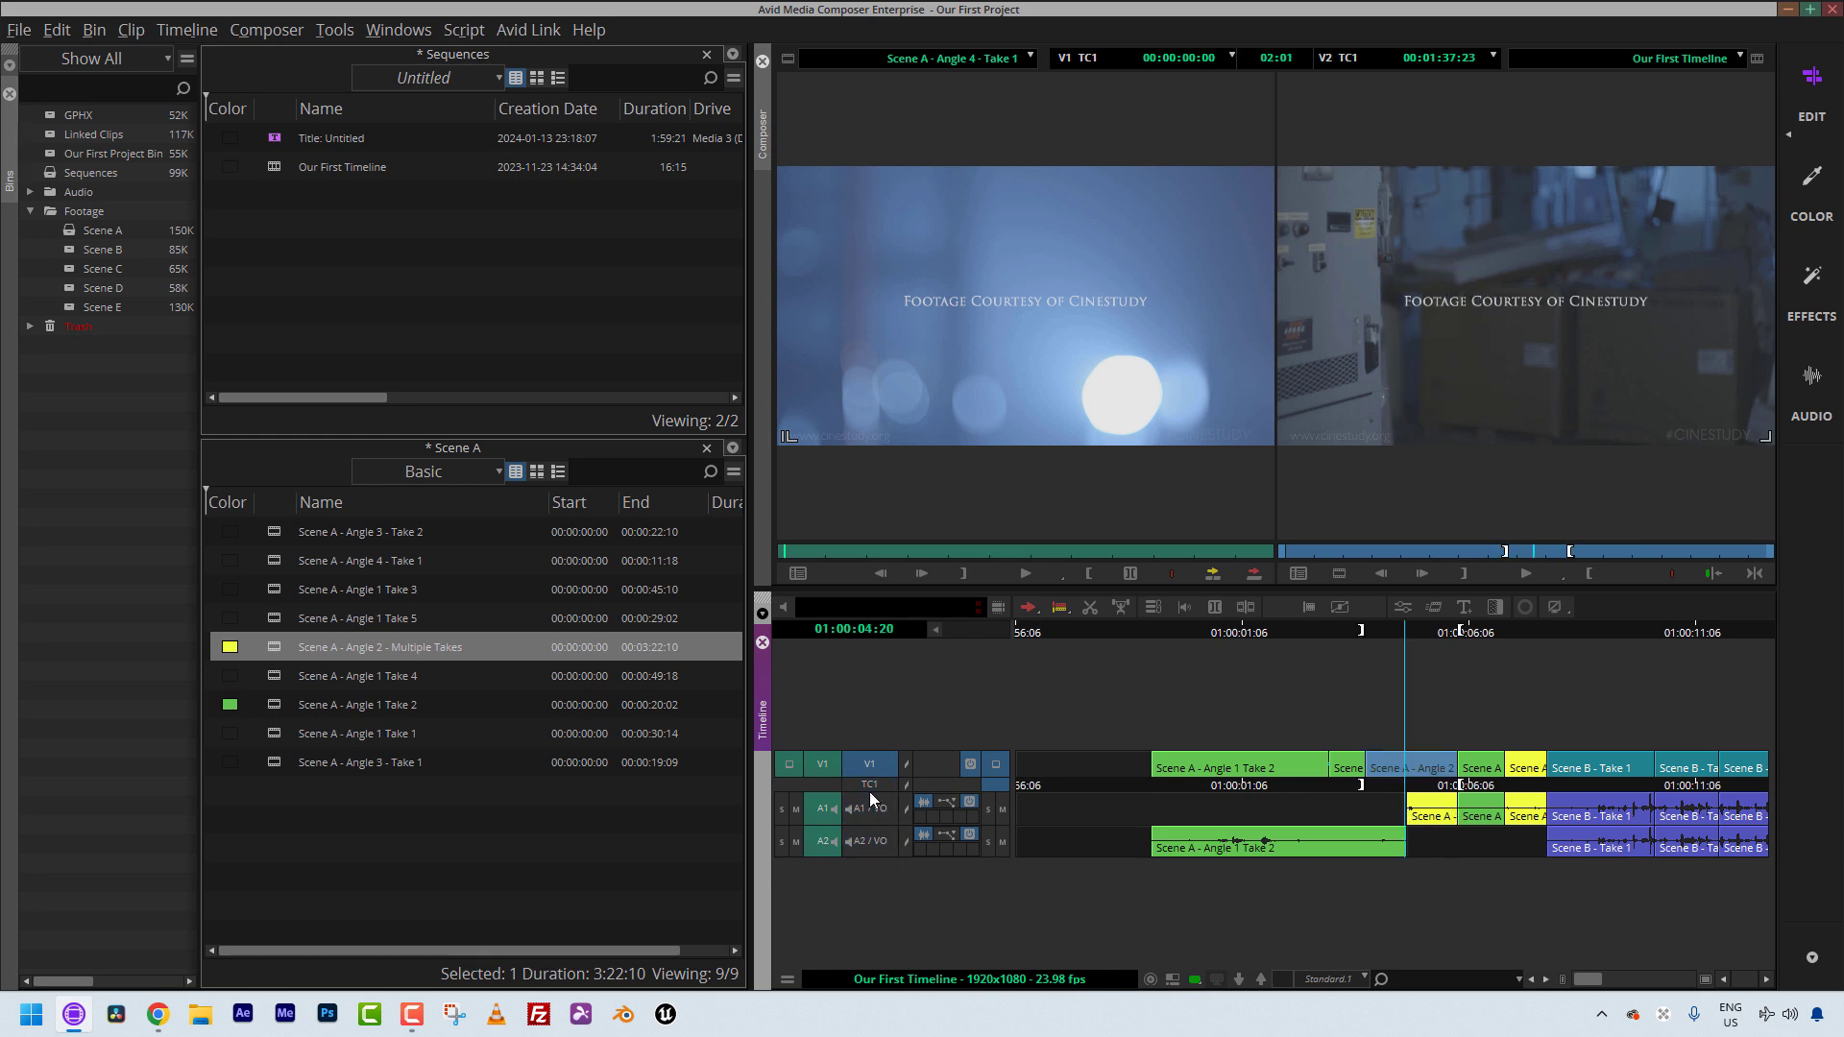
{"action": "key", "text": "alt+c"}
Splice the copied Scene A - Angle 2 segment into V1 at the end of the sequence, with the marks cleared.
{"action": "left_click_drag", "start_coordinate": [1160, 811], "coordinate": [1832, 797]}
{"action": "key", "text": "i"}
{"action": "key", "text": "g"}
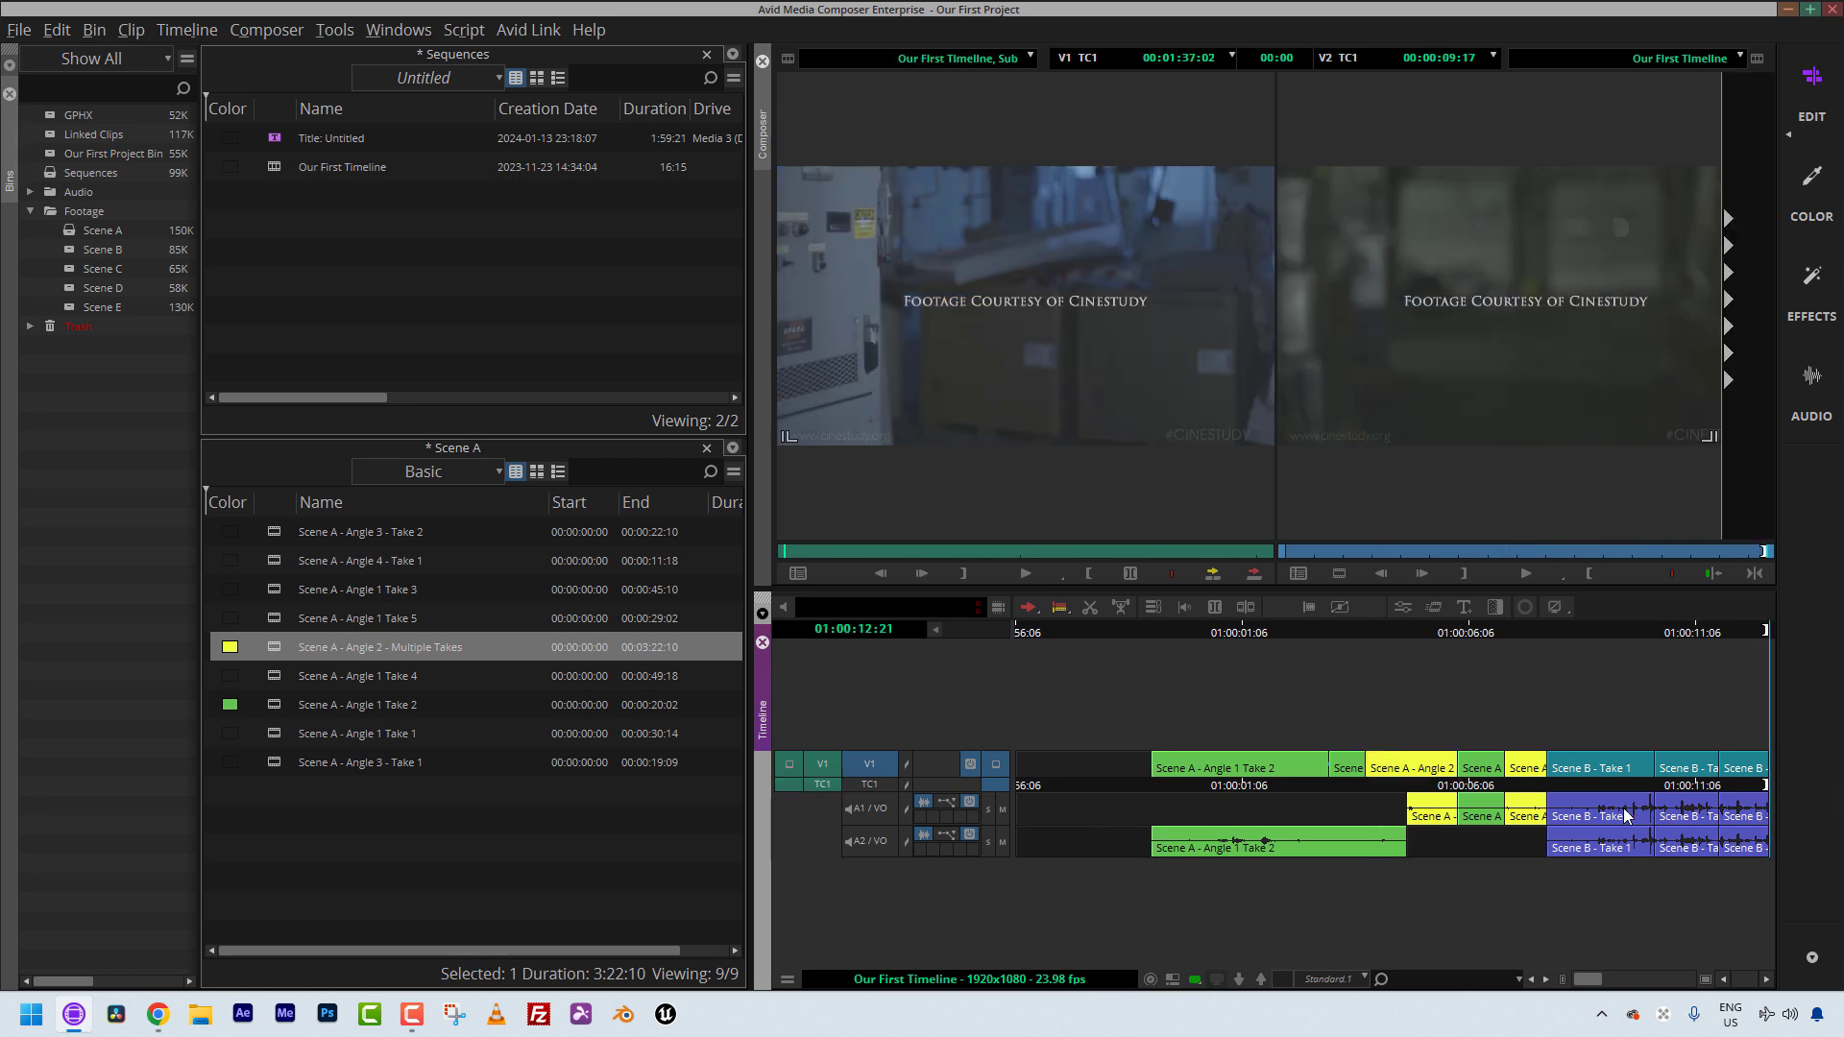
{"action": "key", "text": "v"}
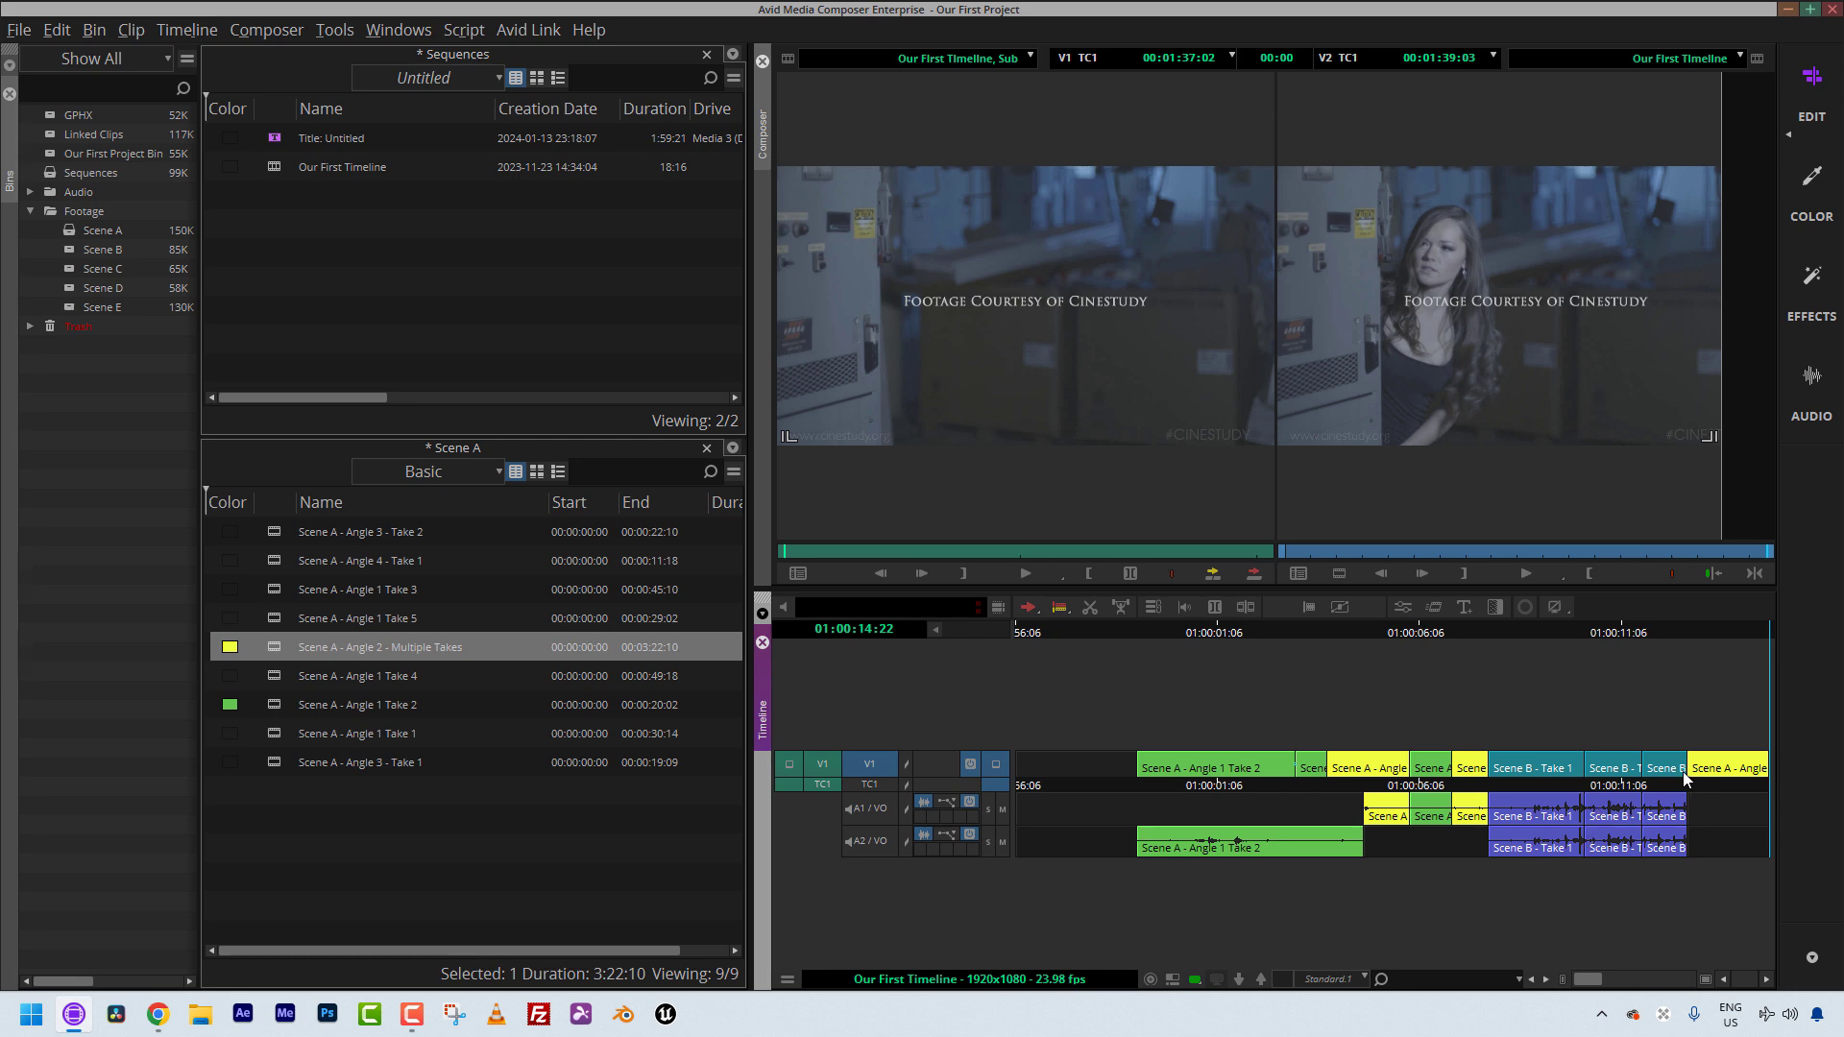
Enable video dupe detection for the timeline.
{"action": "left_click", "coordinate": [1414, 806]}
{"action": "left_click", "coordinate": [1377, 808]}
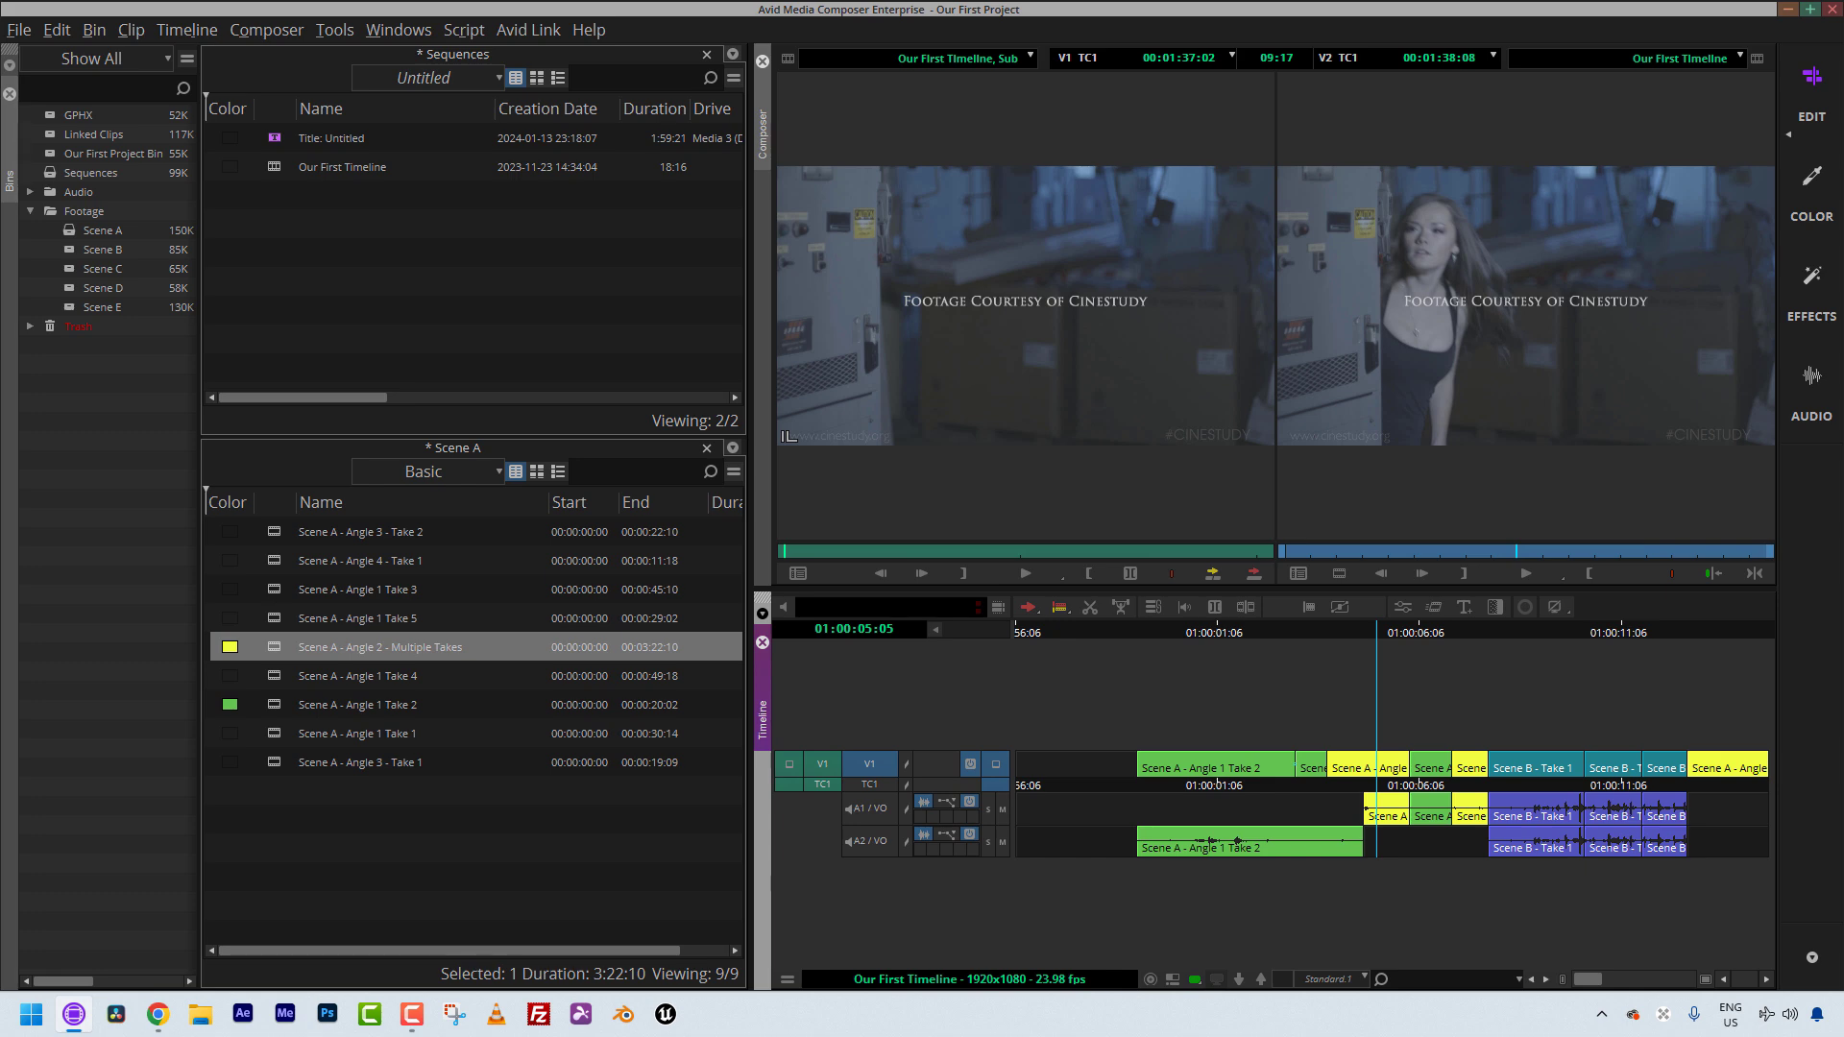
{"action": "left_click", "coordinate": [1522, 431]}
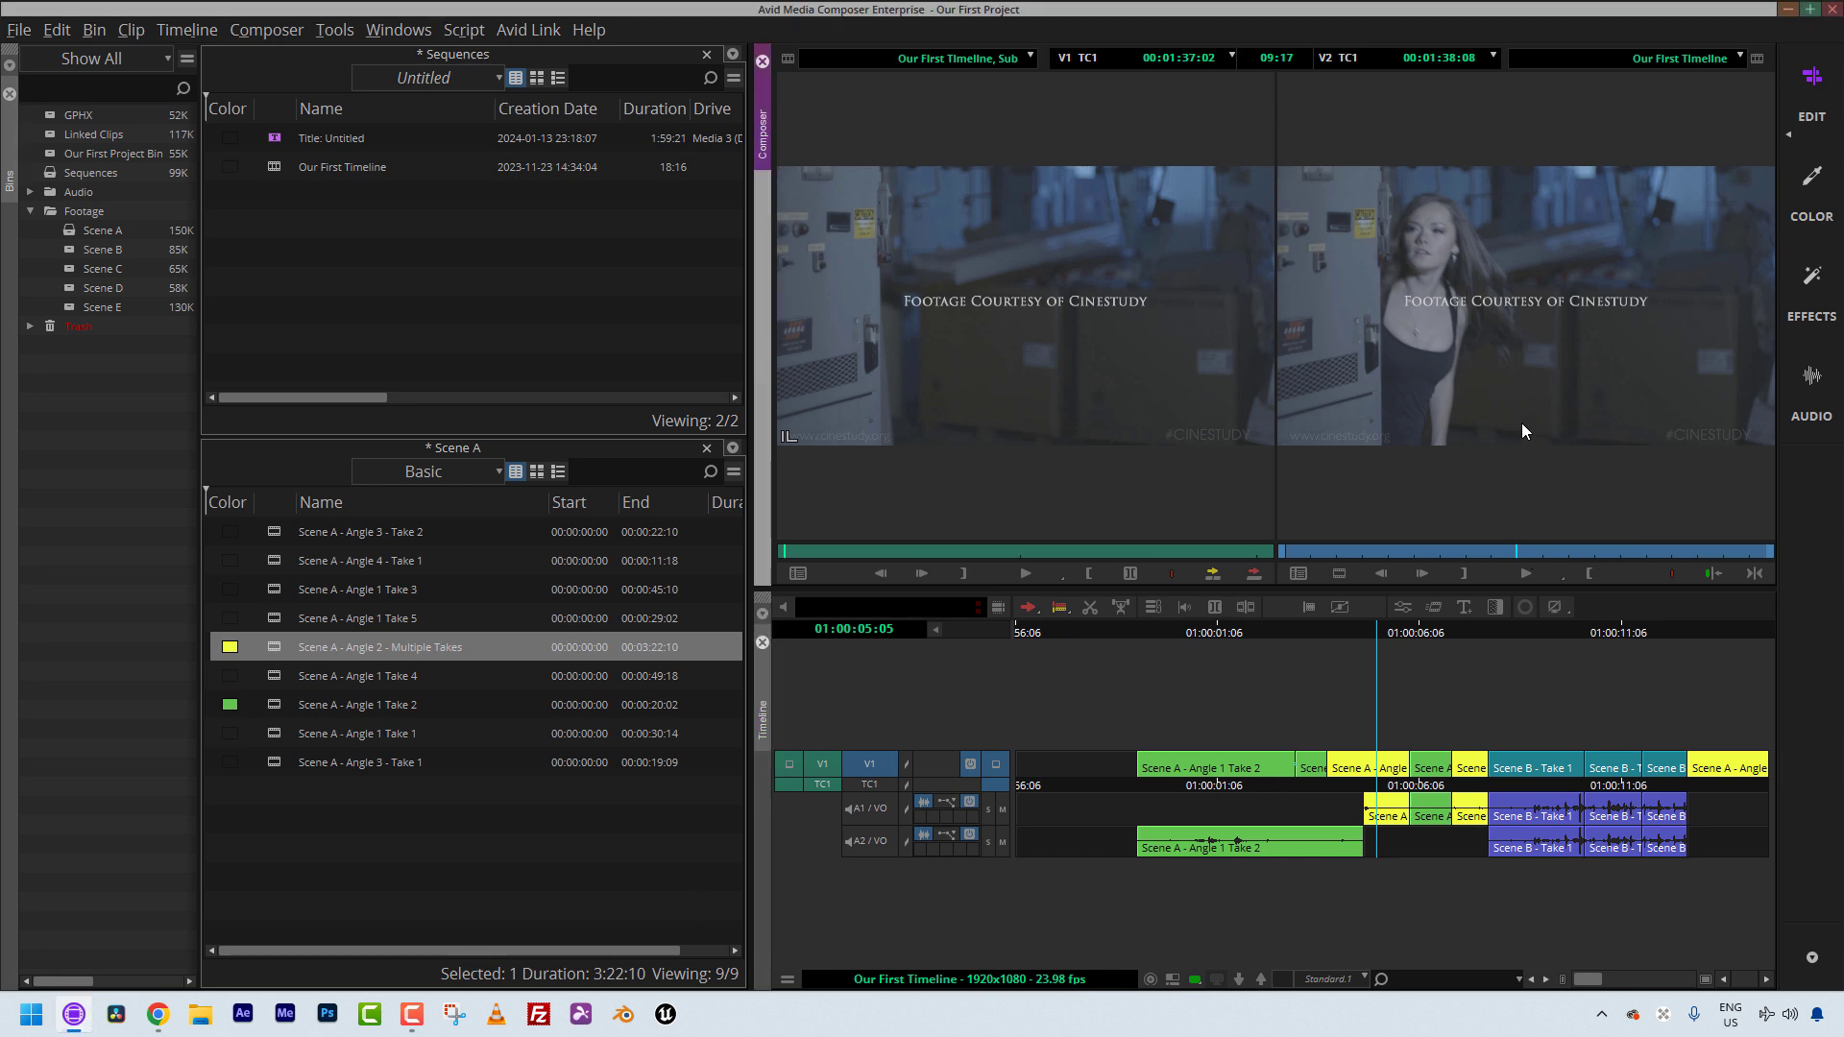
{"action": "left_click", "coordinate": [787, 981]}
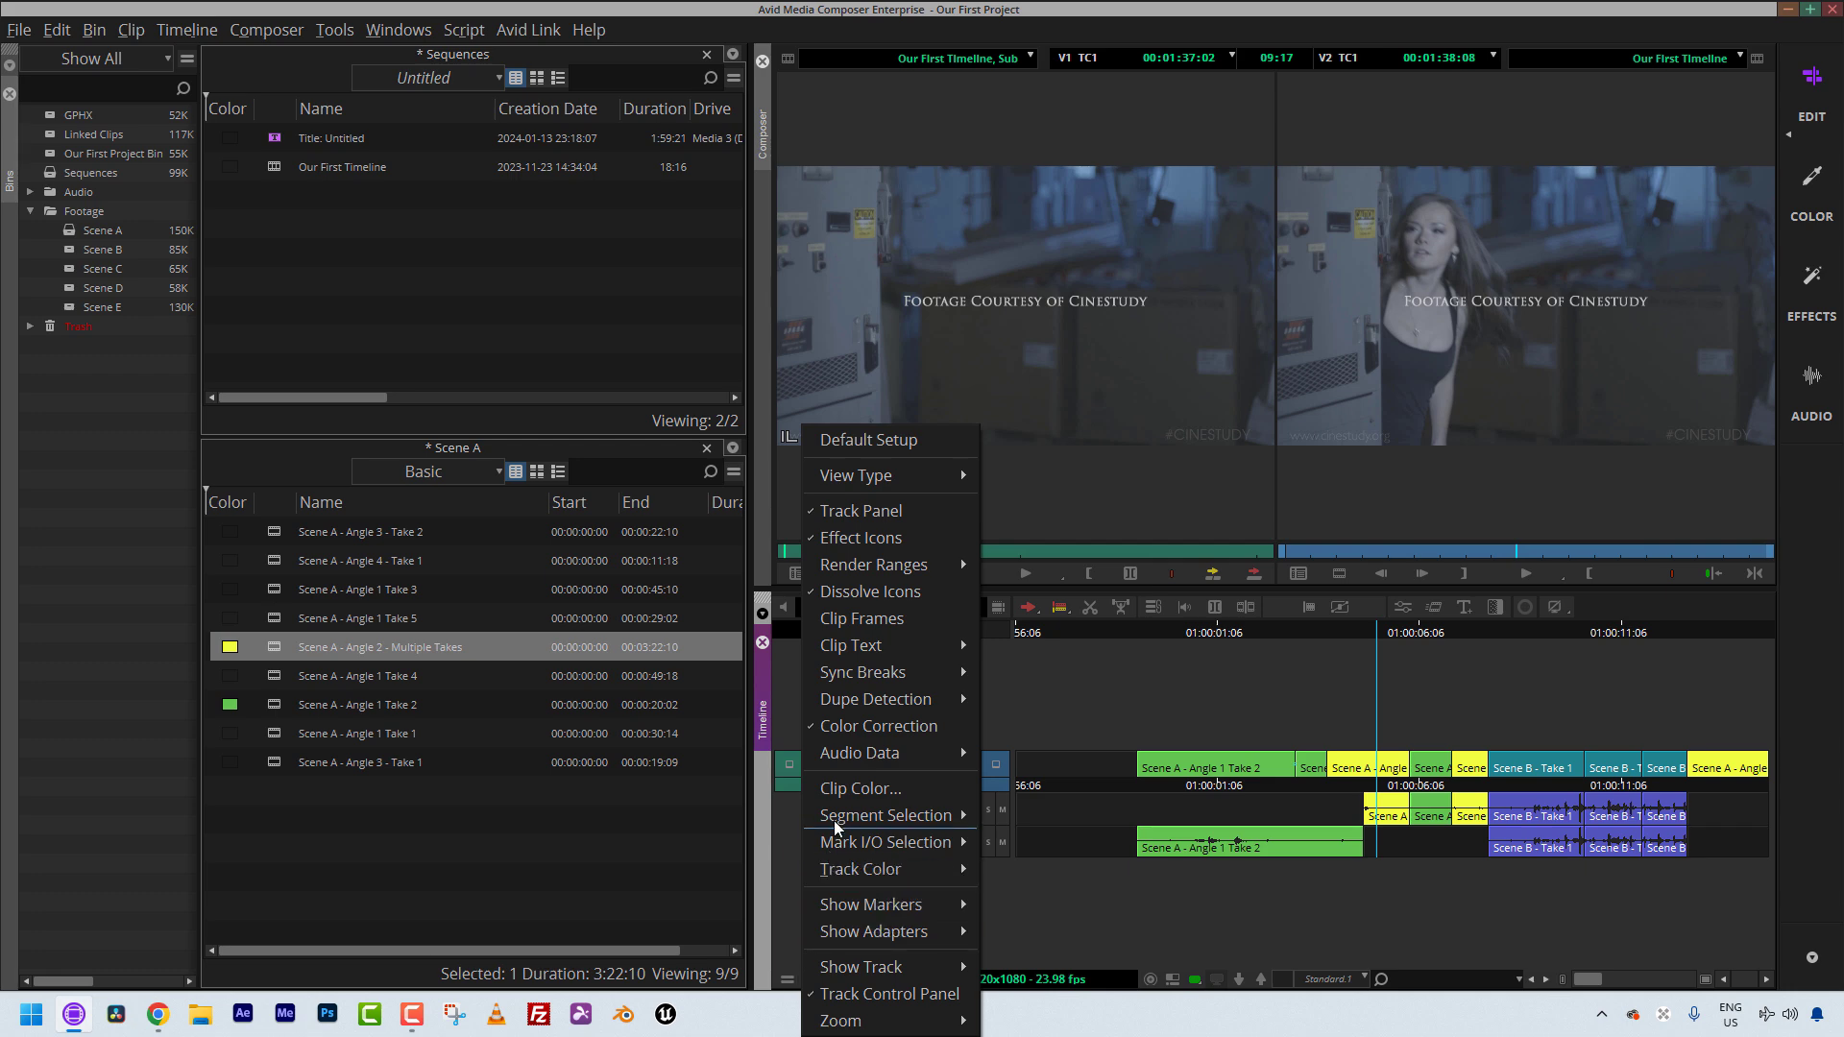
{"action": "mouse_move", "coordinate": [843, 706]}
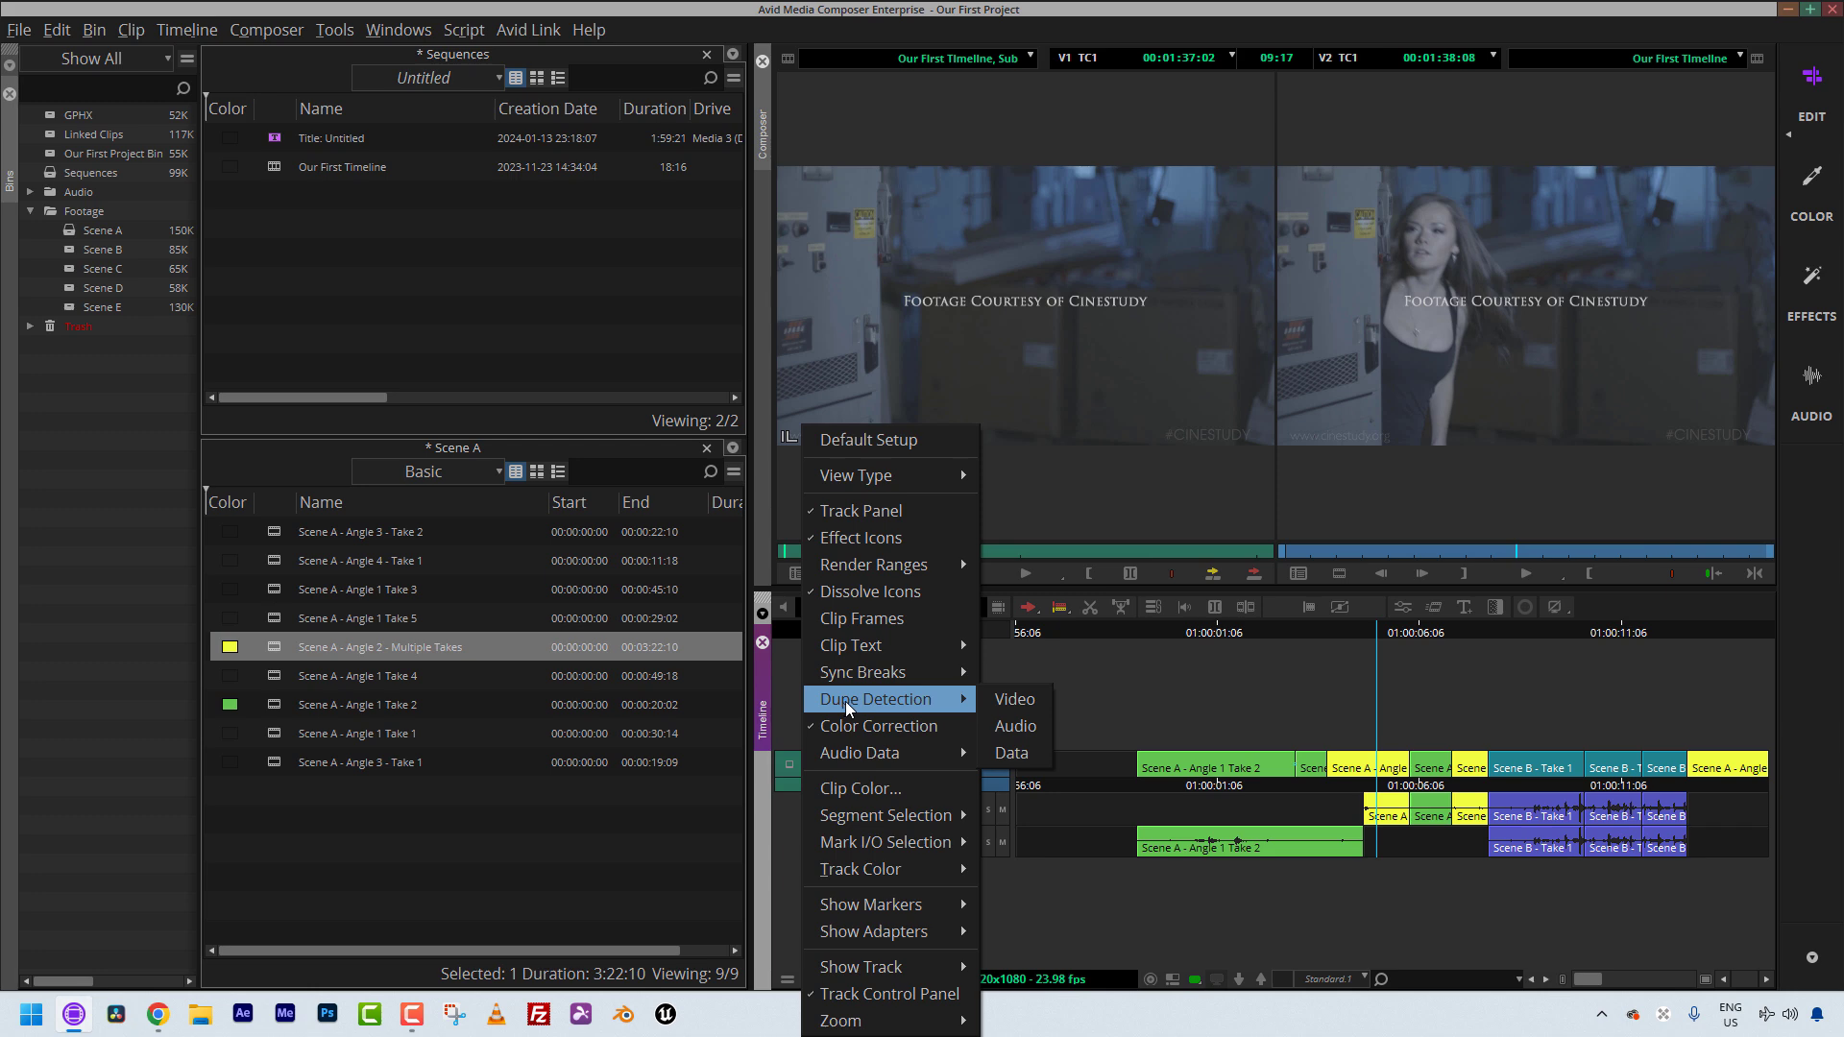
{"action": "left_click", "coordinate": [1001, 699]}
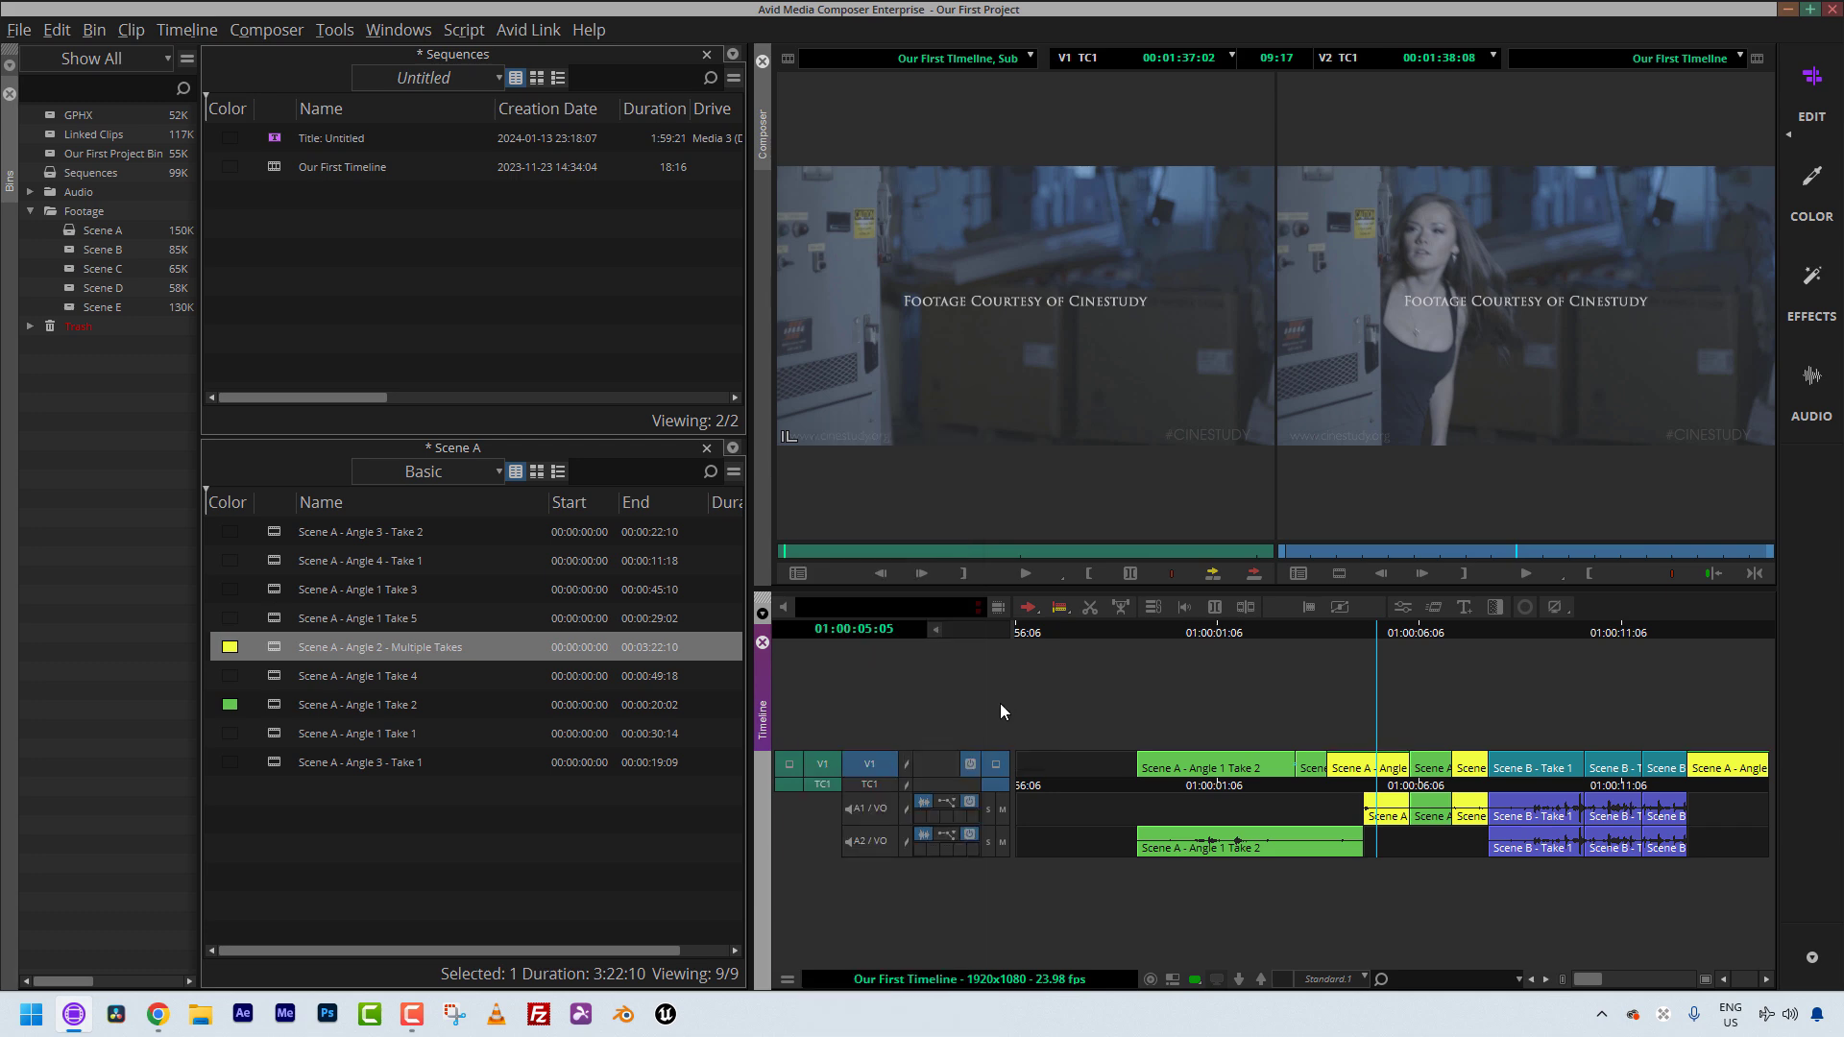
{"action": "left_click", "coordinate": [787, 979]}
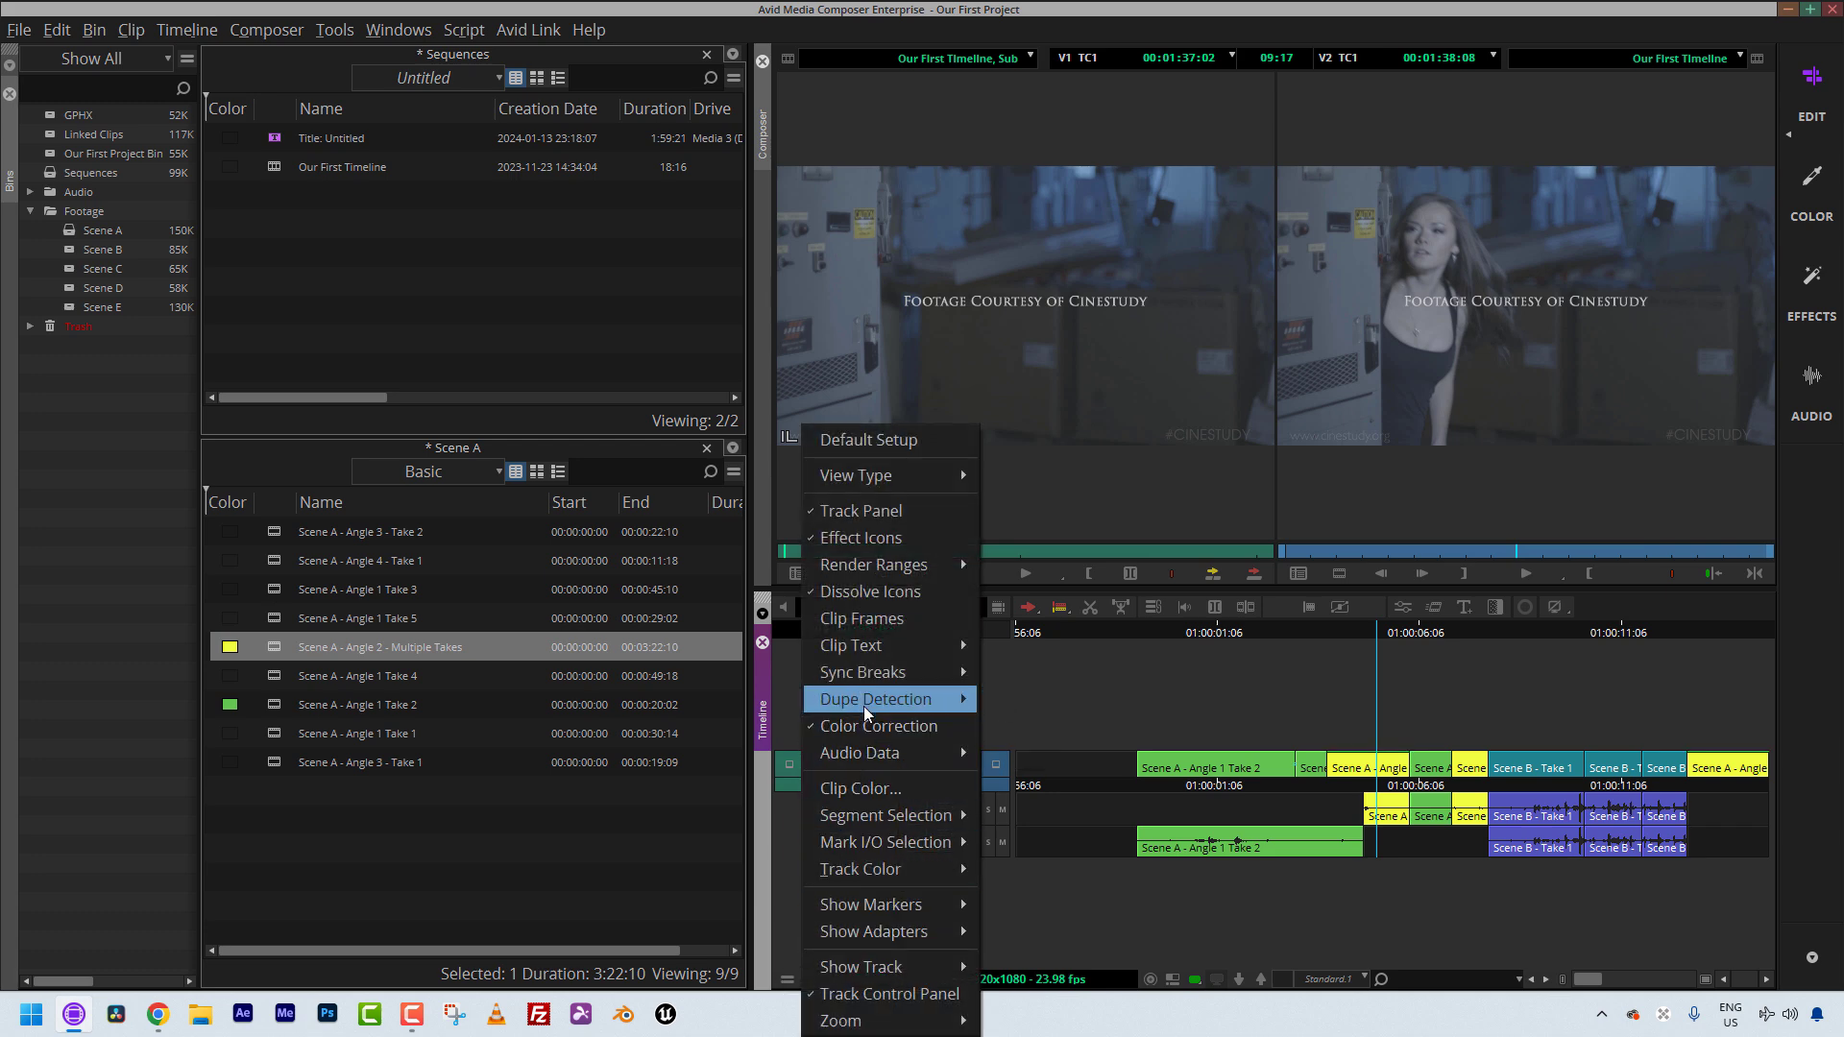
{"action": "left_click", "coordinate": [1008, 701]}
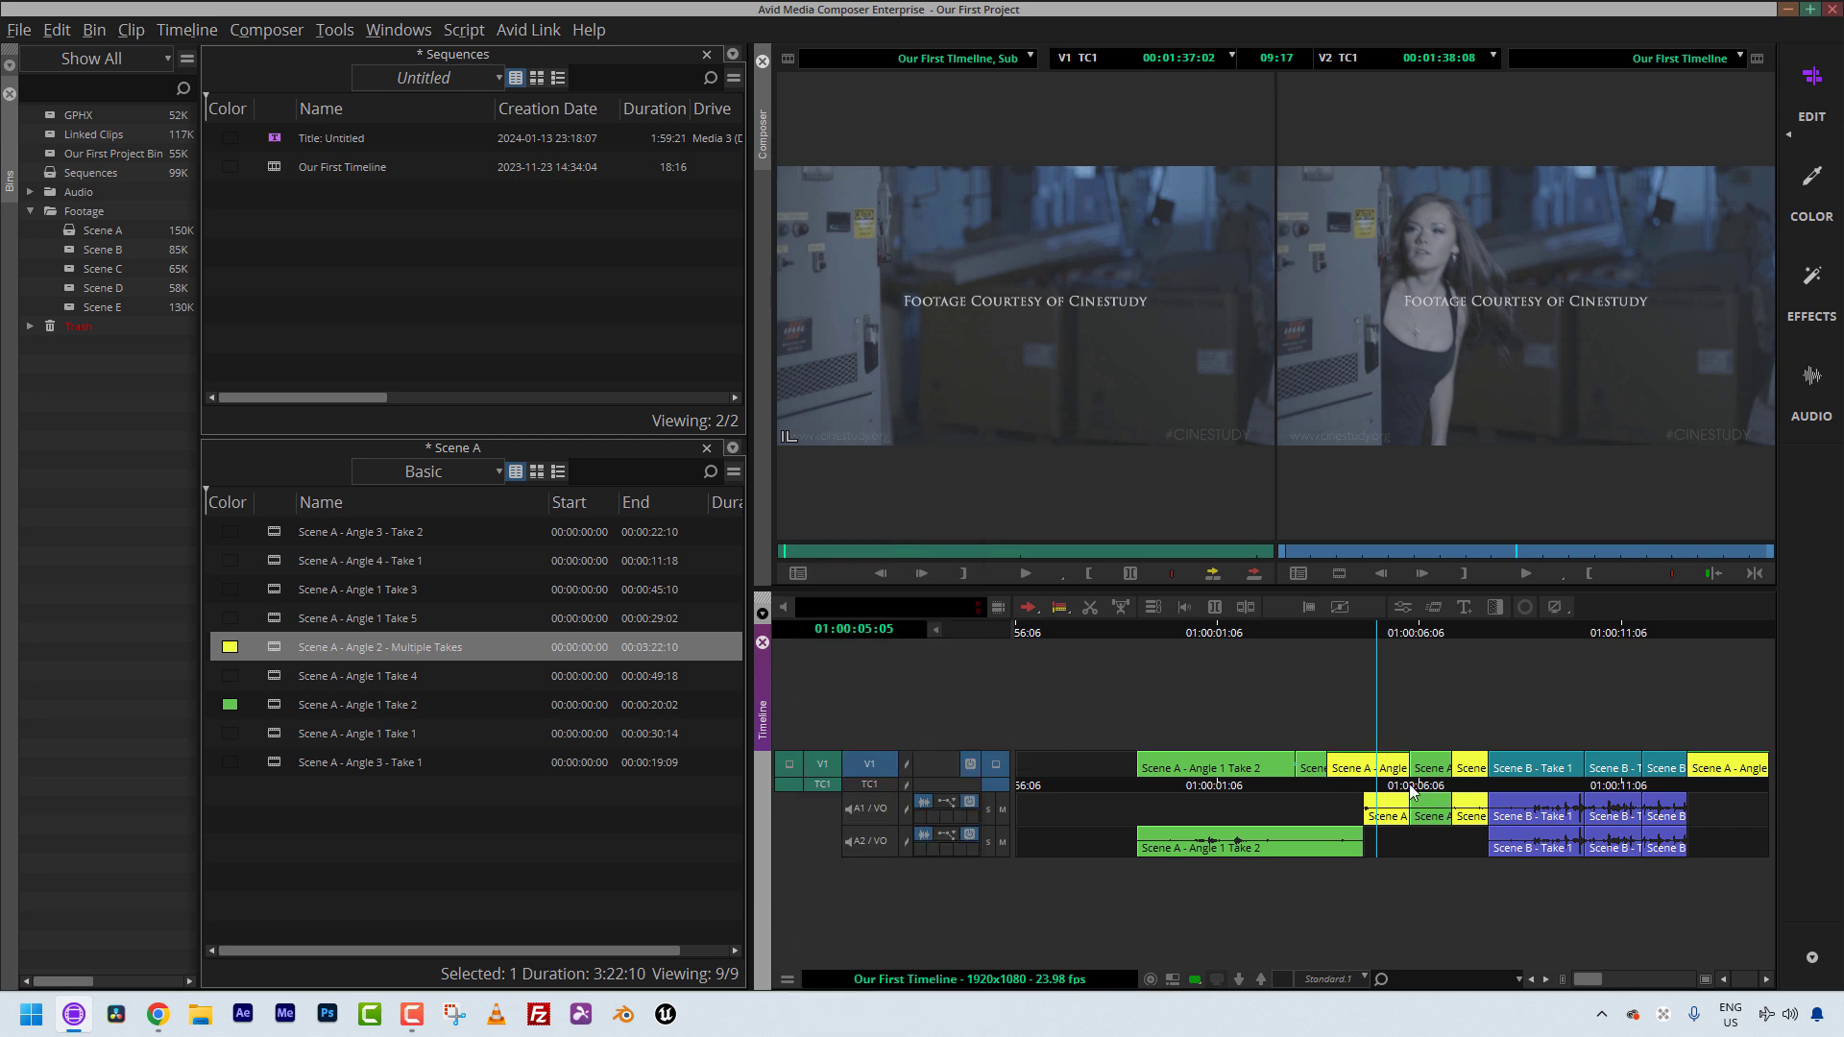
Examine the dupe detection line on the Scene A - Angle 2 - Multiple Takes clip on V1 up close.
{"action": "left_click", "coordinate": [1371, 780]}
{"action": "key", "text": "ctrl+m"}
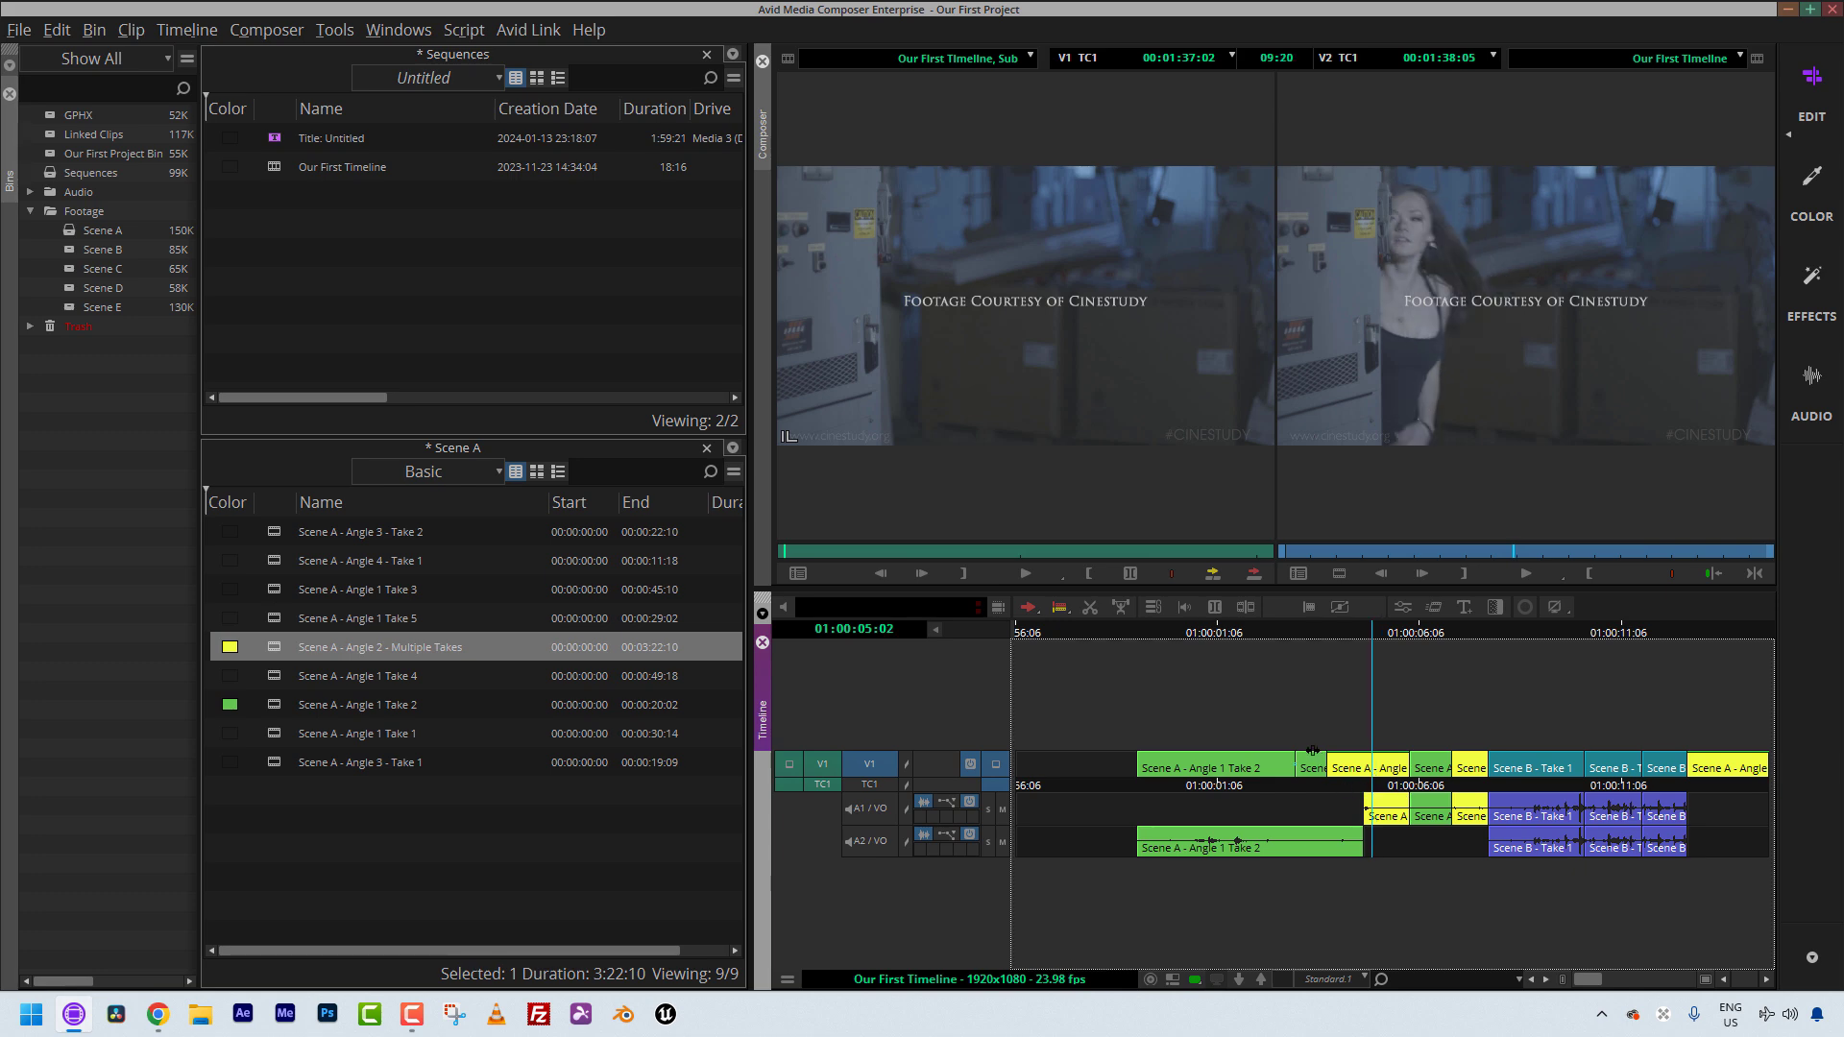
{"action": "left_click_drag", "start_coordinate": [1298, 764], "coordinate": [1429, 766]}
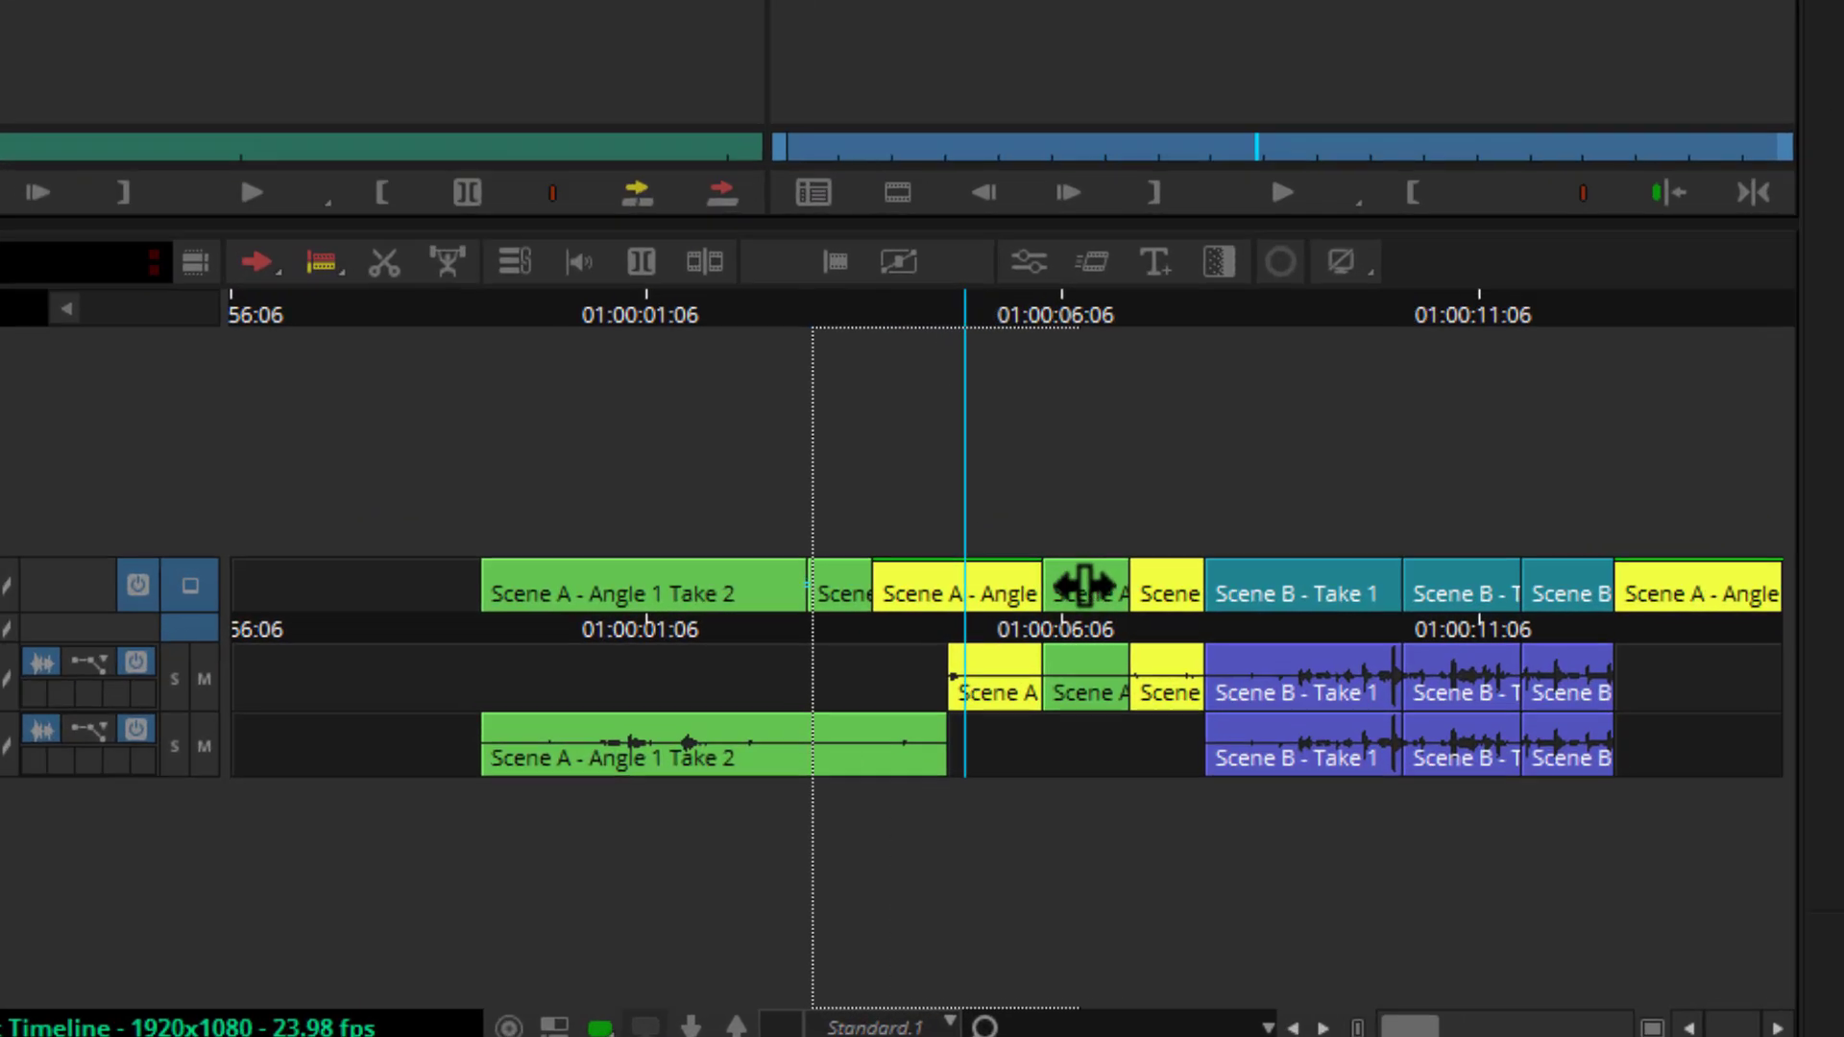
{"action": "left_click_drag", "start_coordinate": [1083, 584], "coordinate": [1094, 584]}
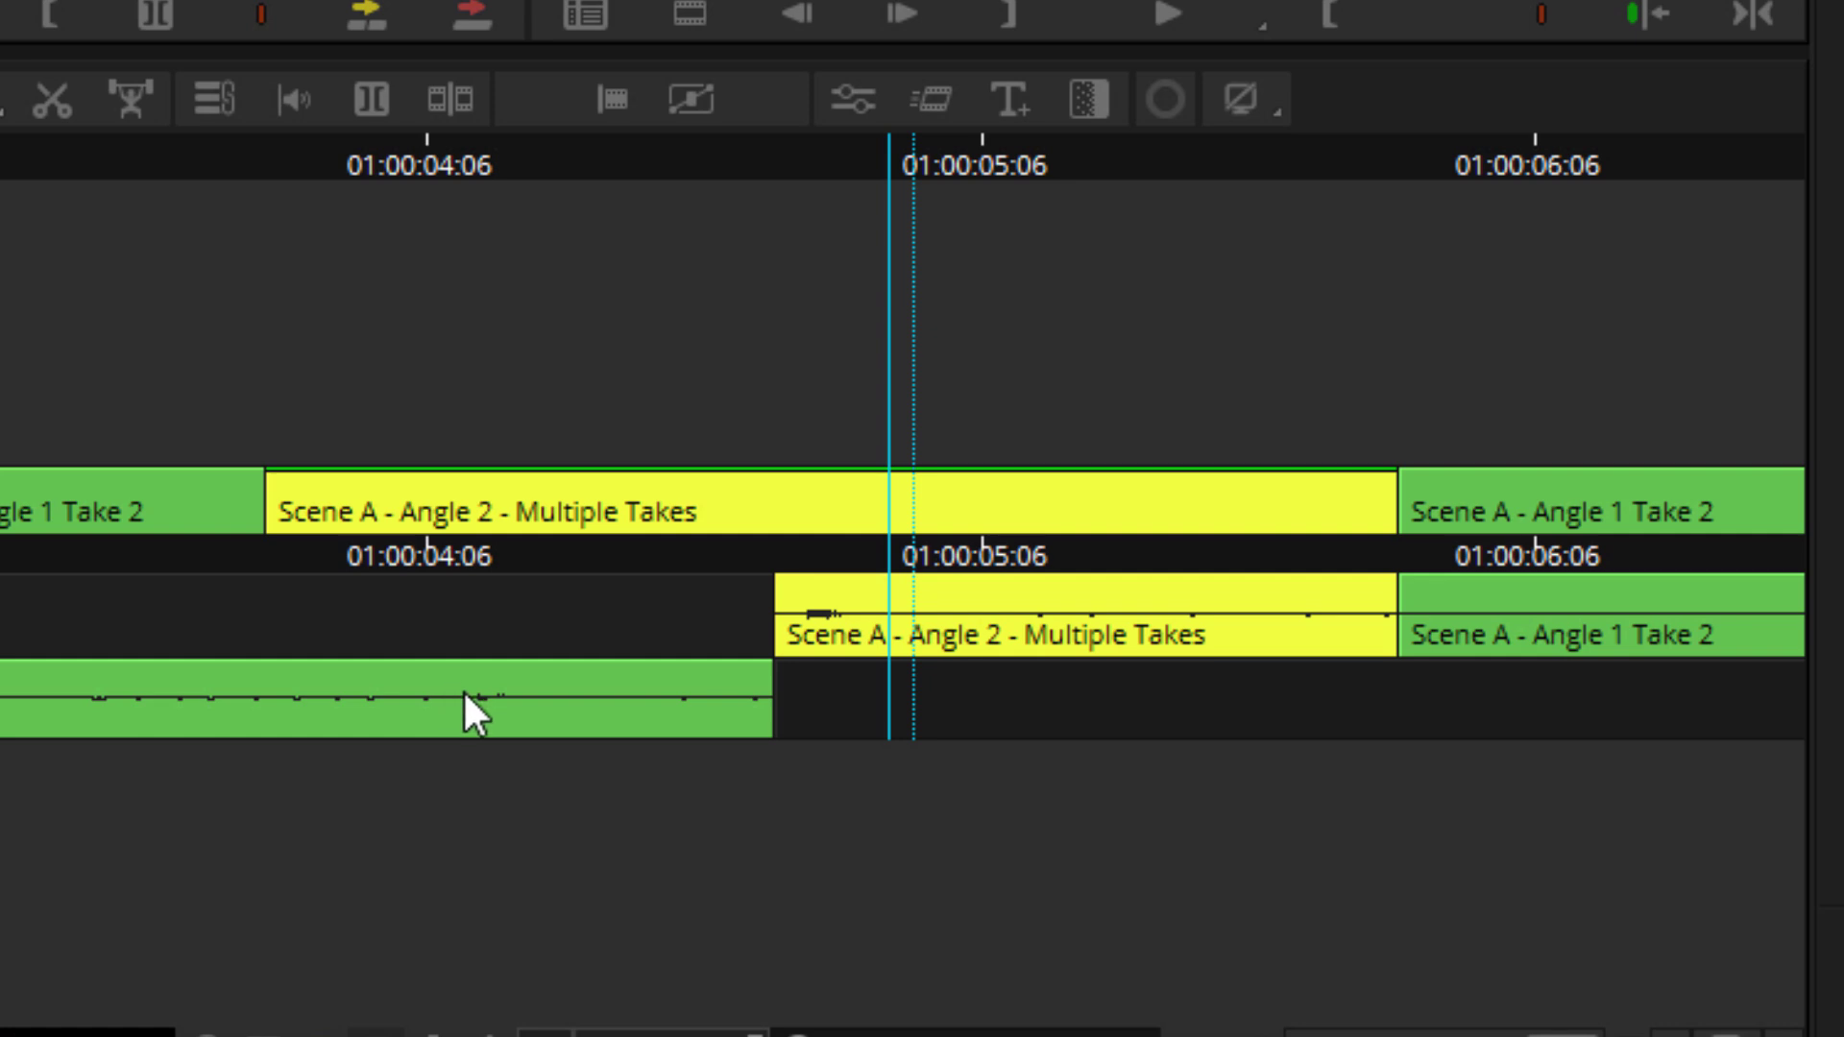
{"action": "left_click", "coordinate": [640, 607]}
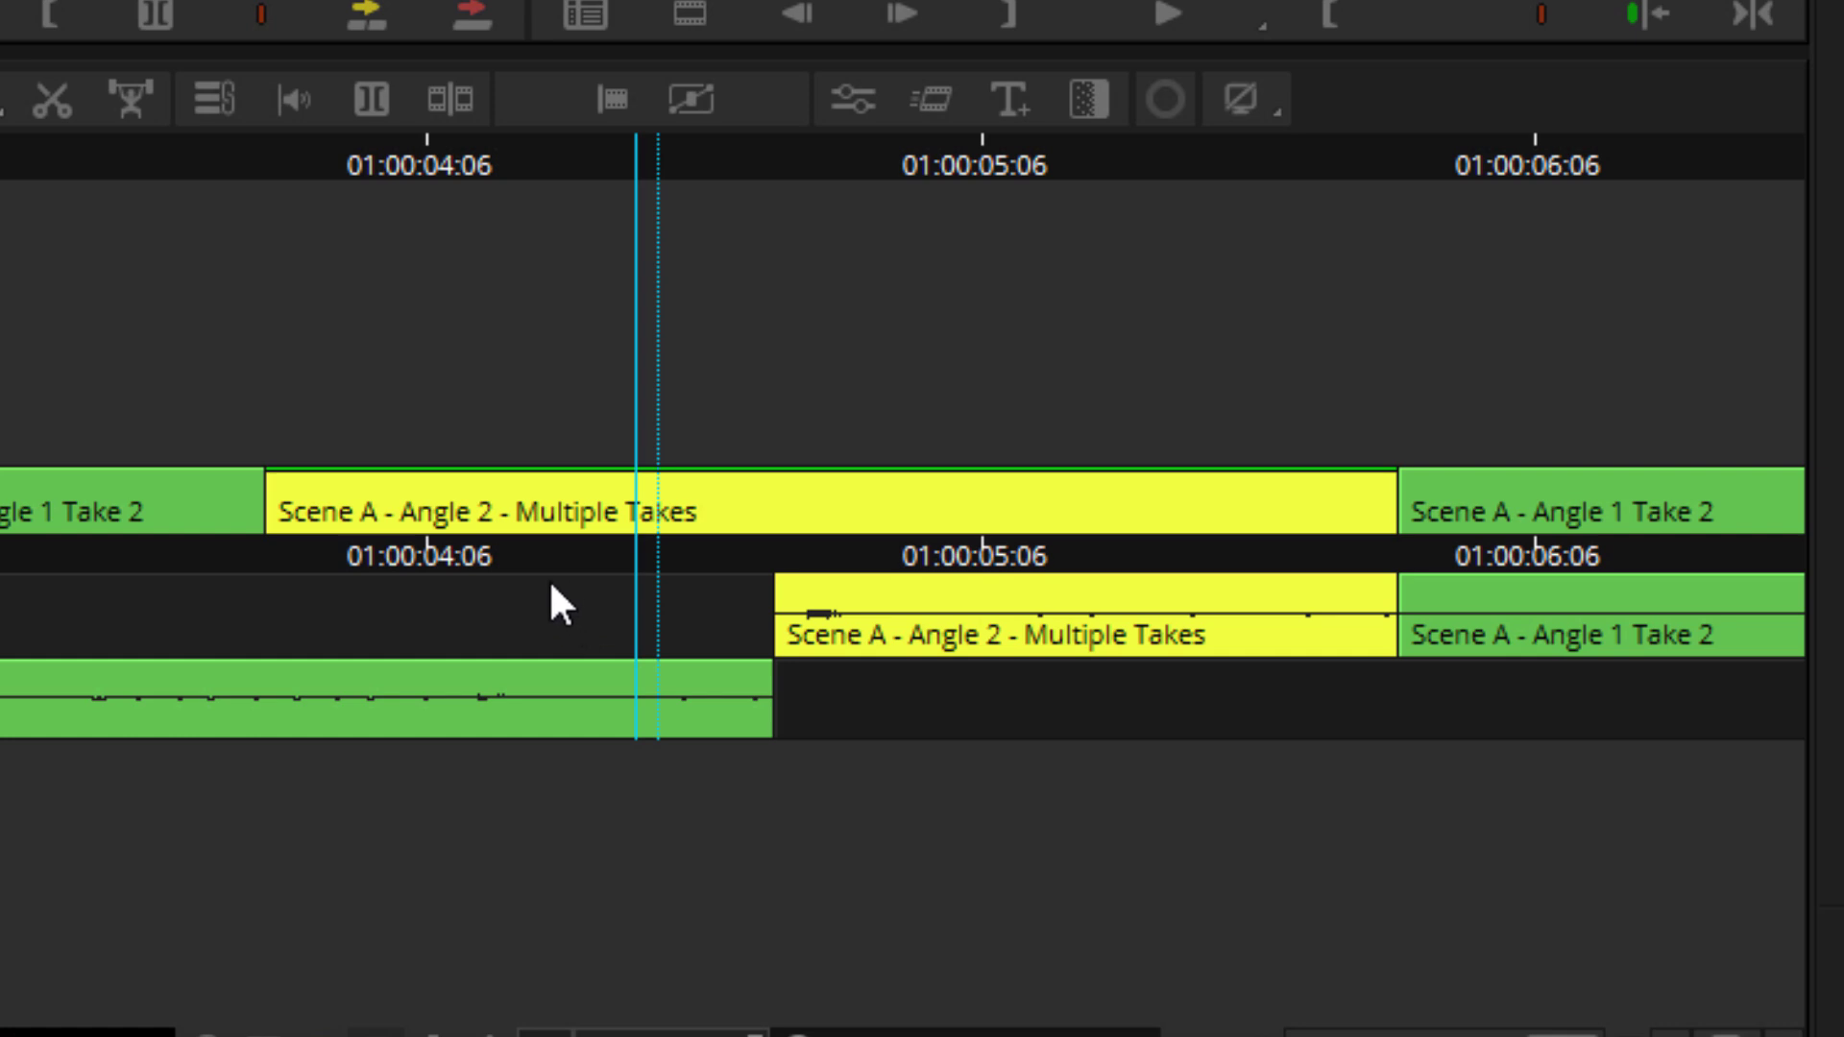
{"action": "key", "text": "ctrl+/"}
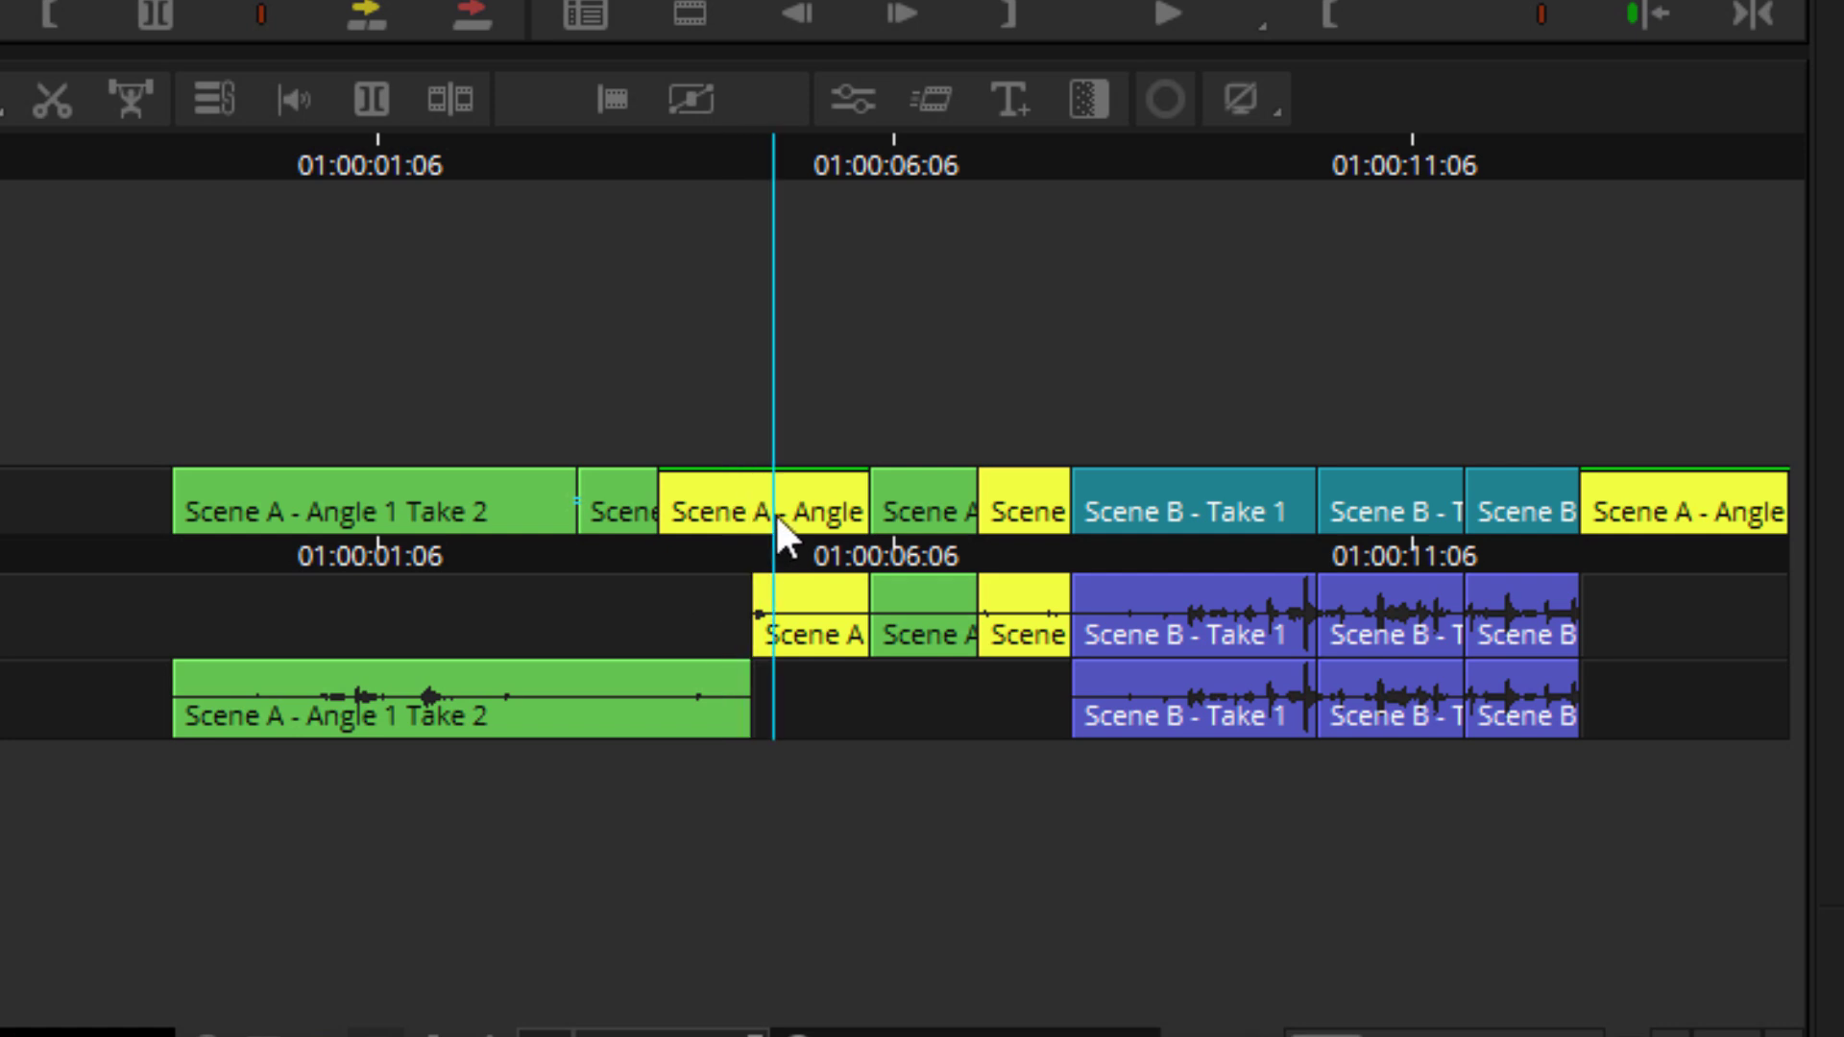
Save the open work and mute the Scene A - Angle 2 - Multiple Takes clip on V1 at 01:00:04:19.
{"action": "left_click", "coordinate": [747, 513]}
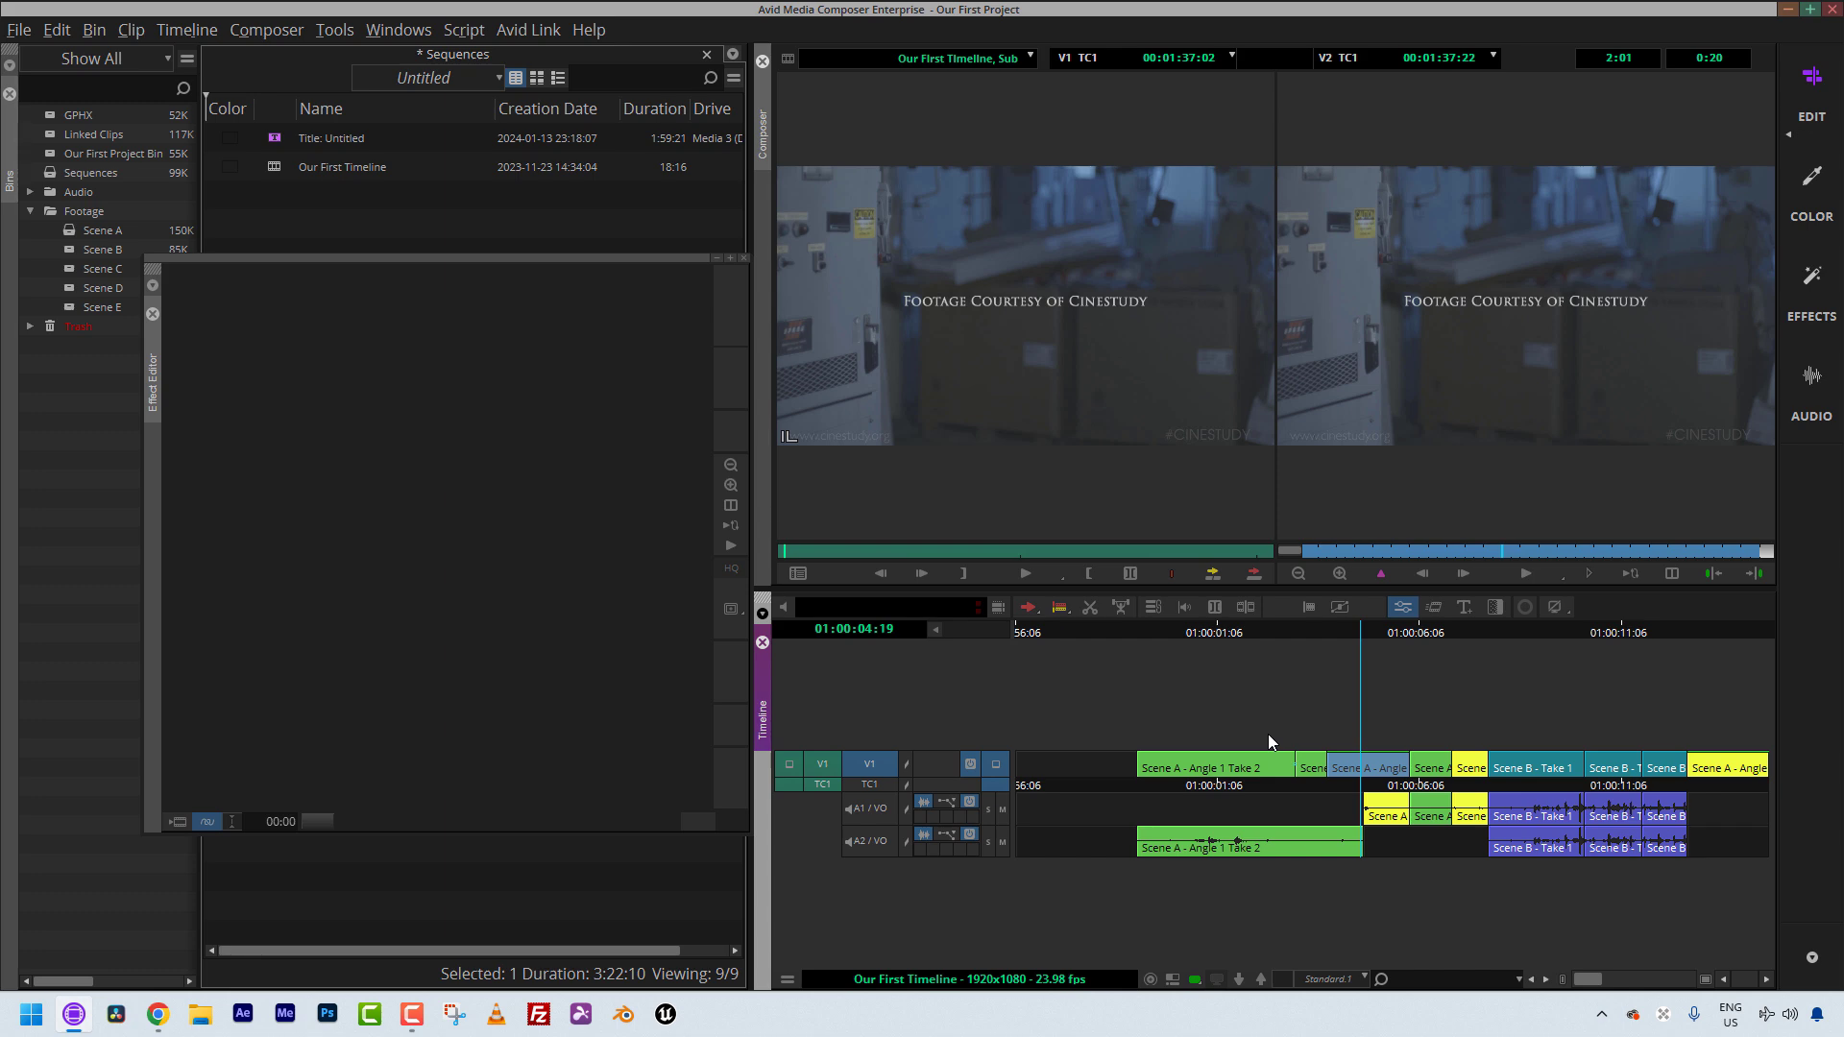
{"action": "key", "text": "ctrl+s"}
{"action": "right_click", "coordinate": [1360, 766]}
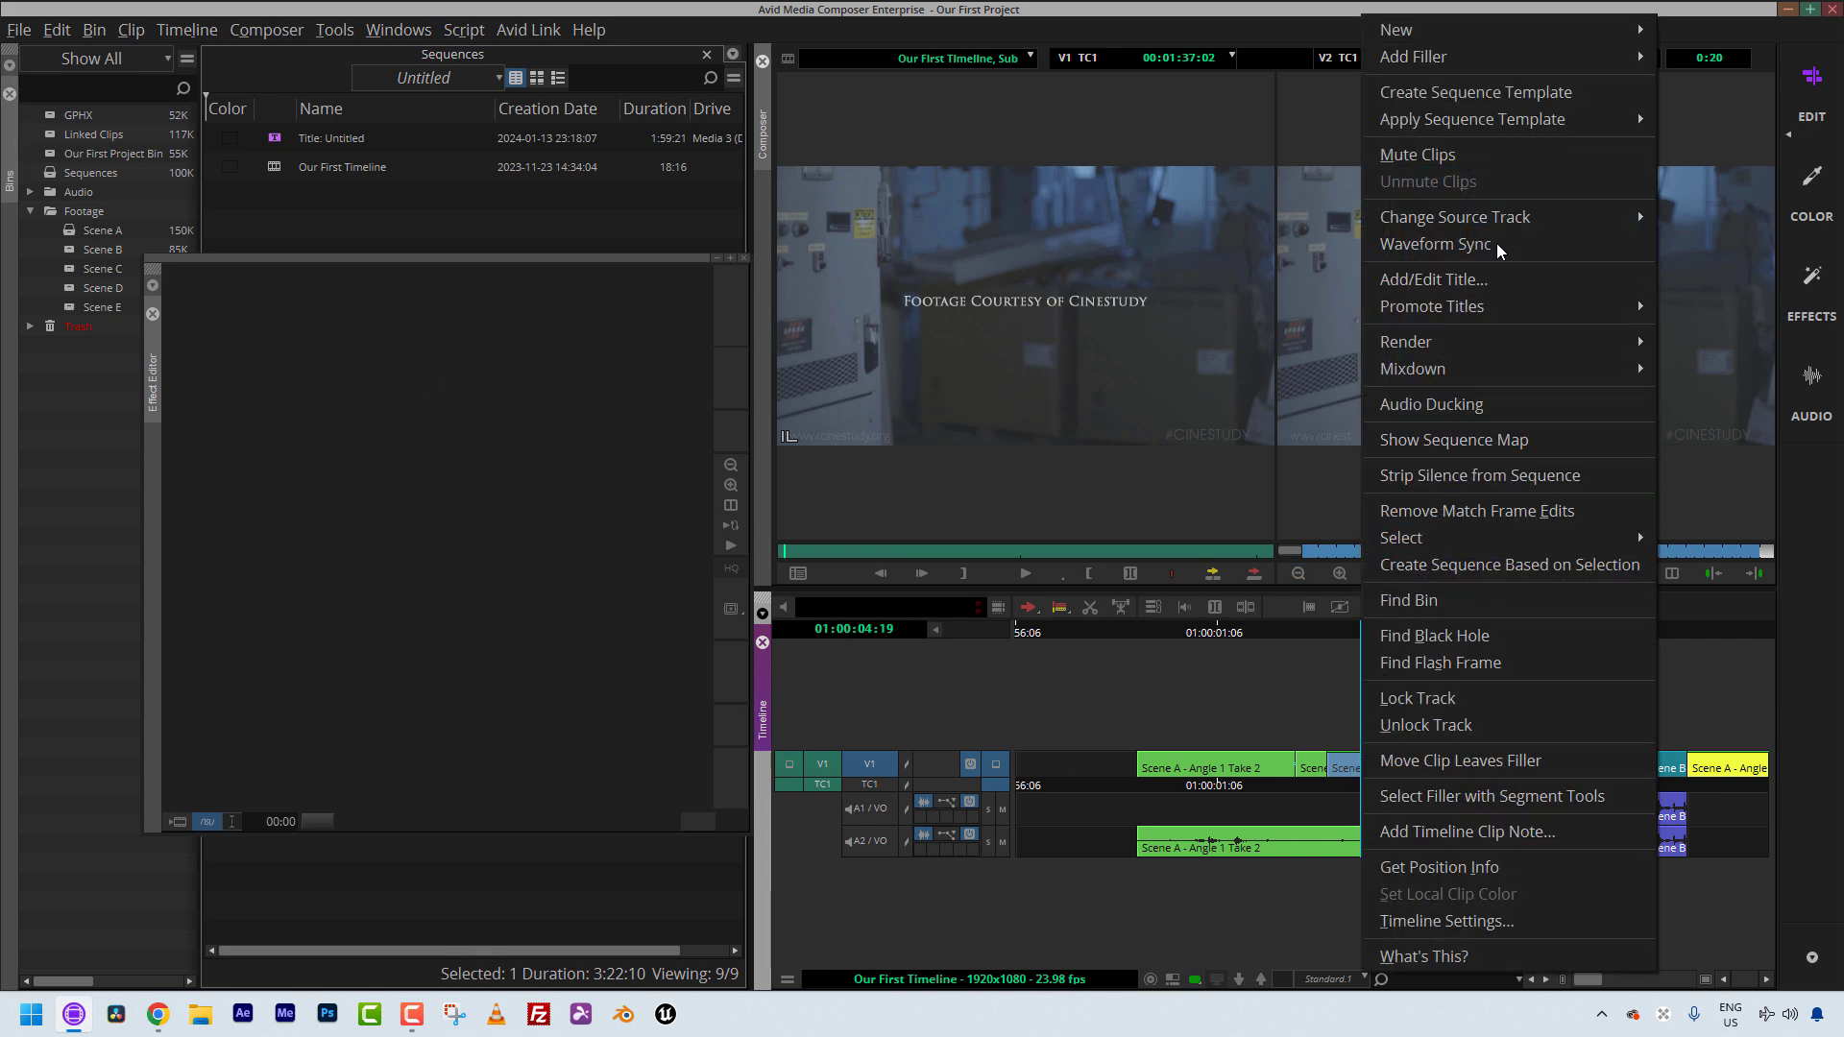
{"action": "left_click", "coordinate": [1427, 153]}
Play the sequence across the muted V1 clip from 01:00:03:09 and check its picture at 01:00:04:18.
{"action": "left_click", "coordinate": [1334, 769]}
{"action": "left_click", "coordinate": [1305, 776]}
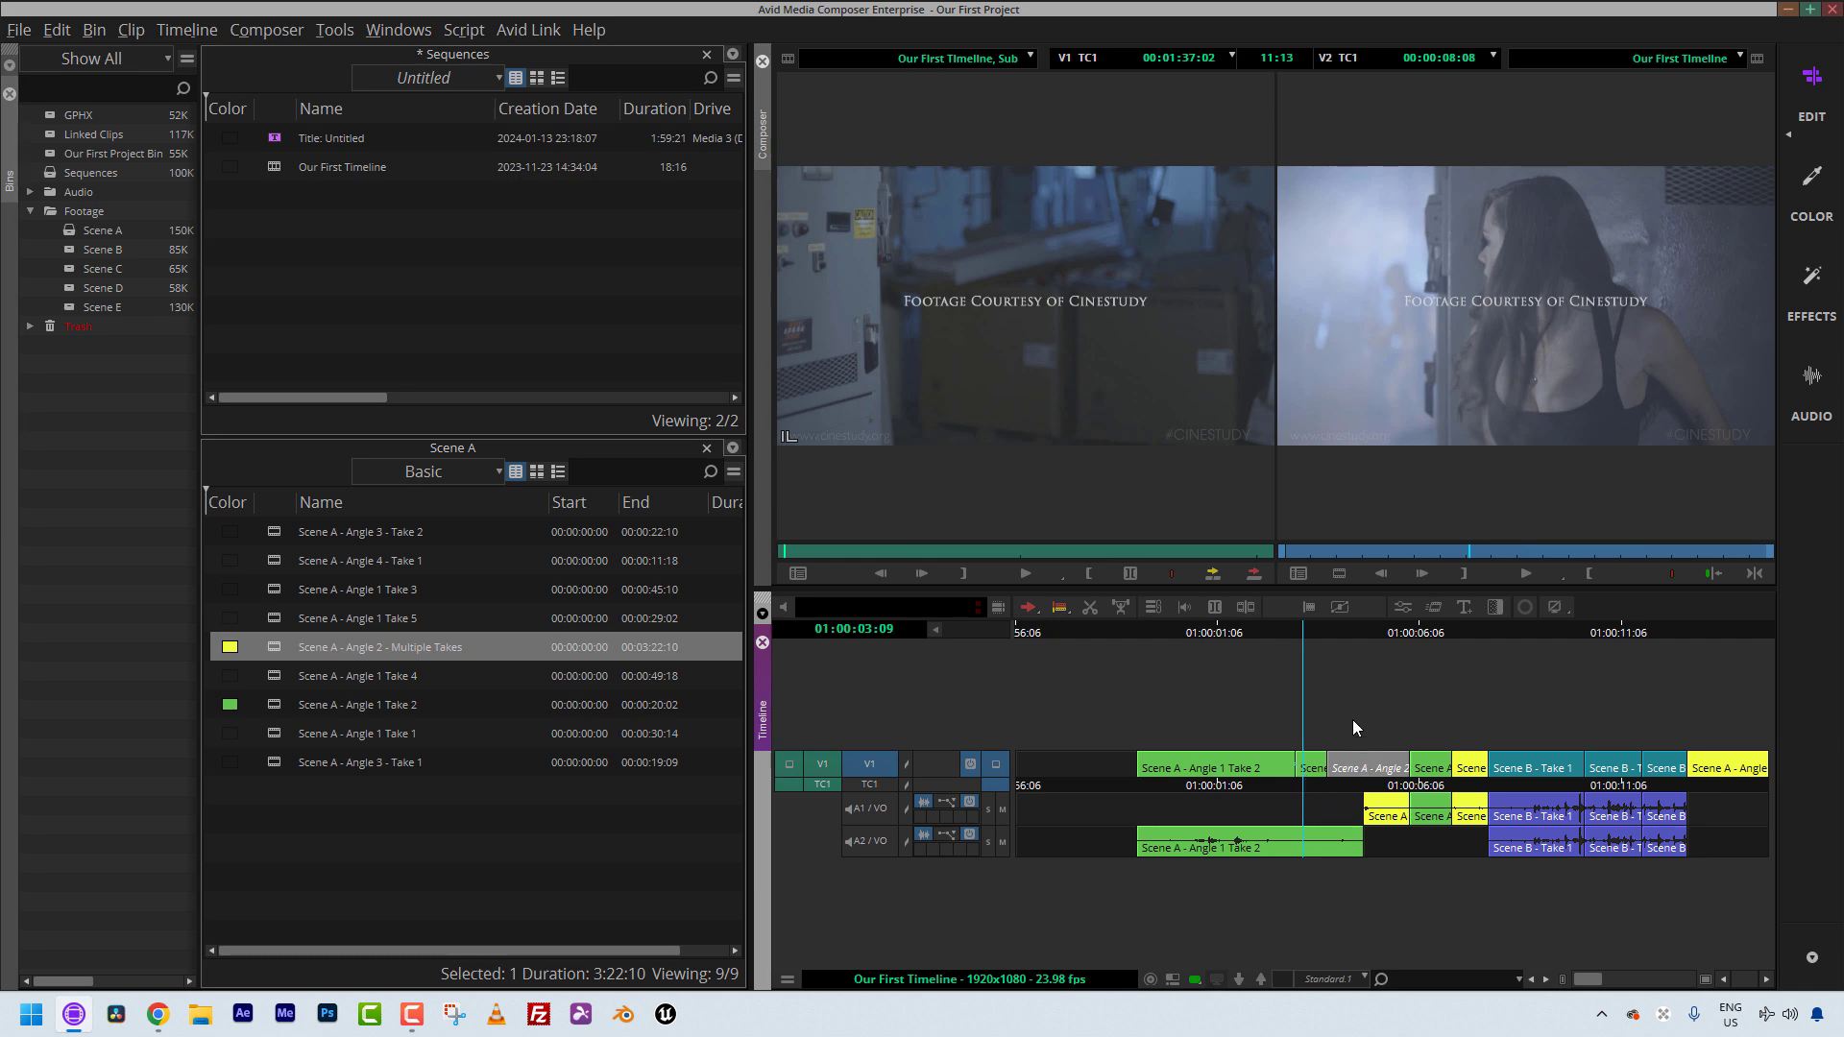
{"action": "key", "text": "space"}
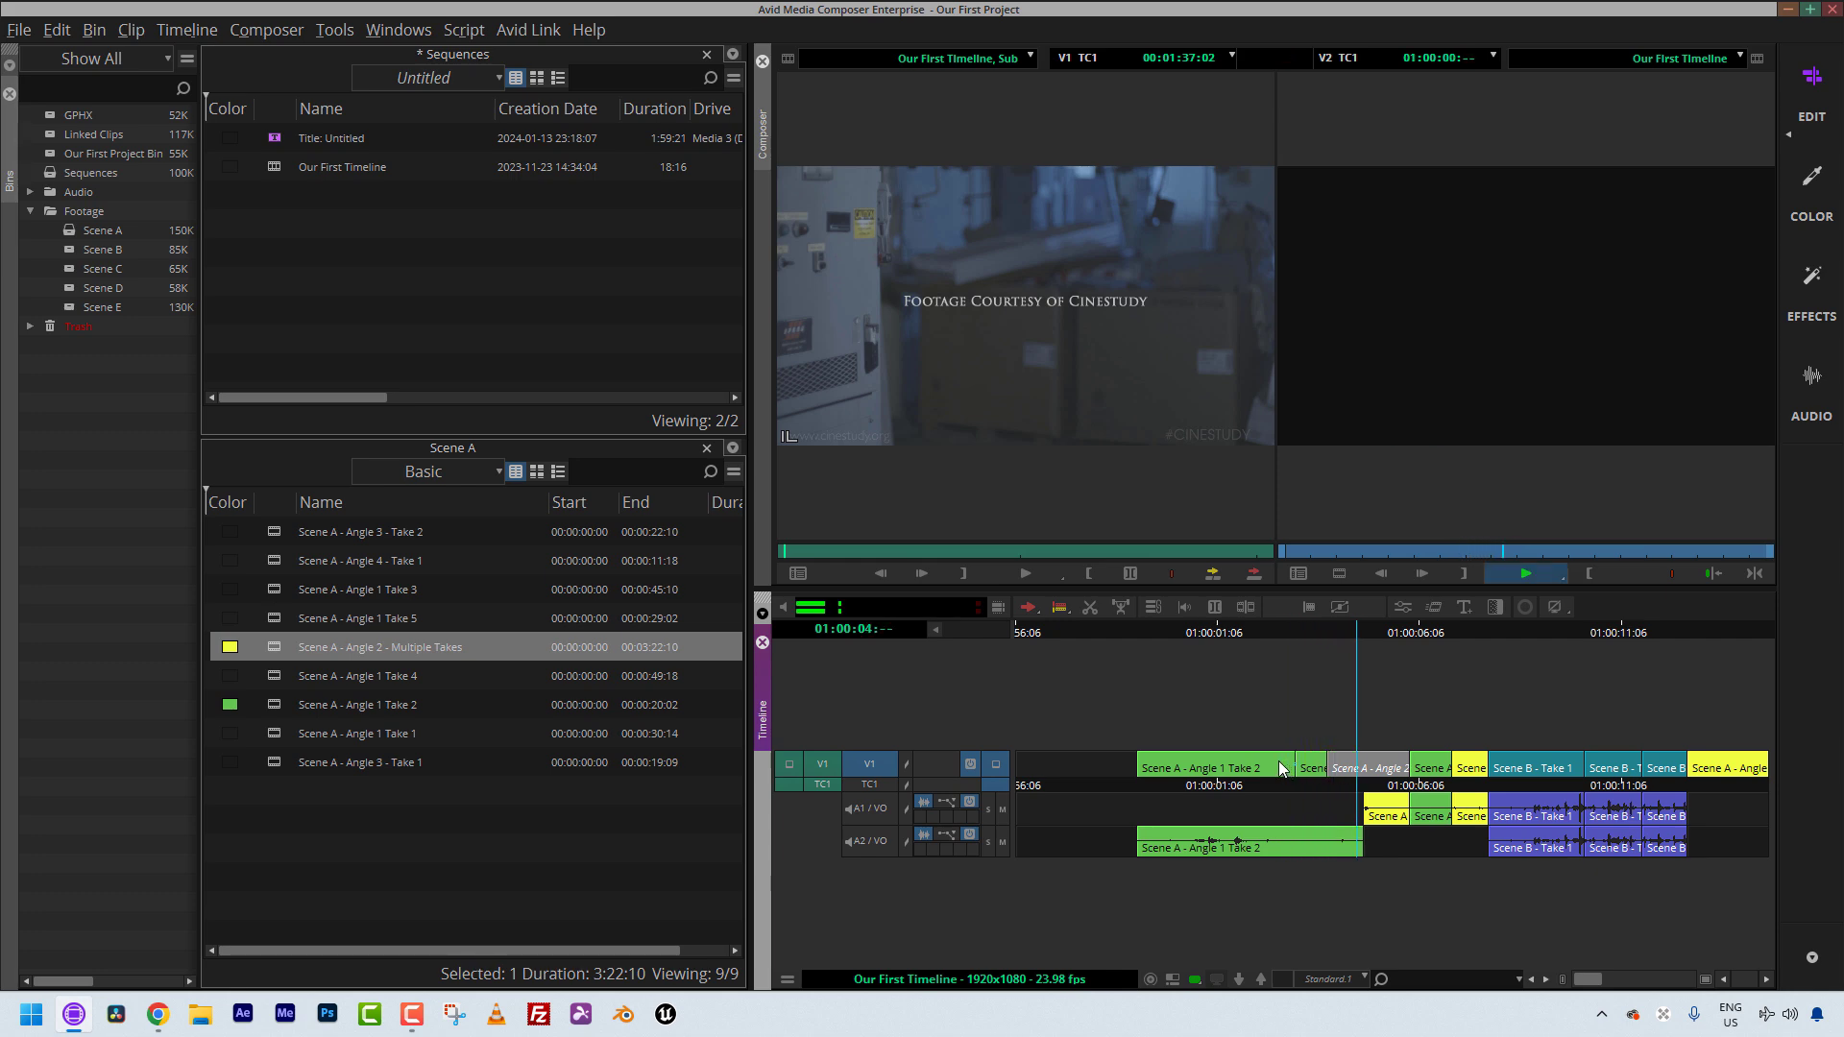
{"action": "key", "text": "space"}
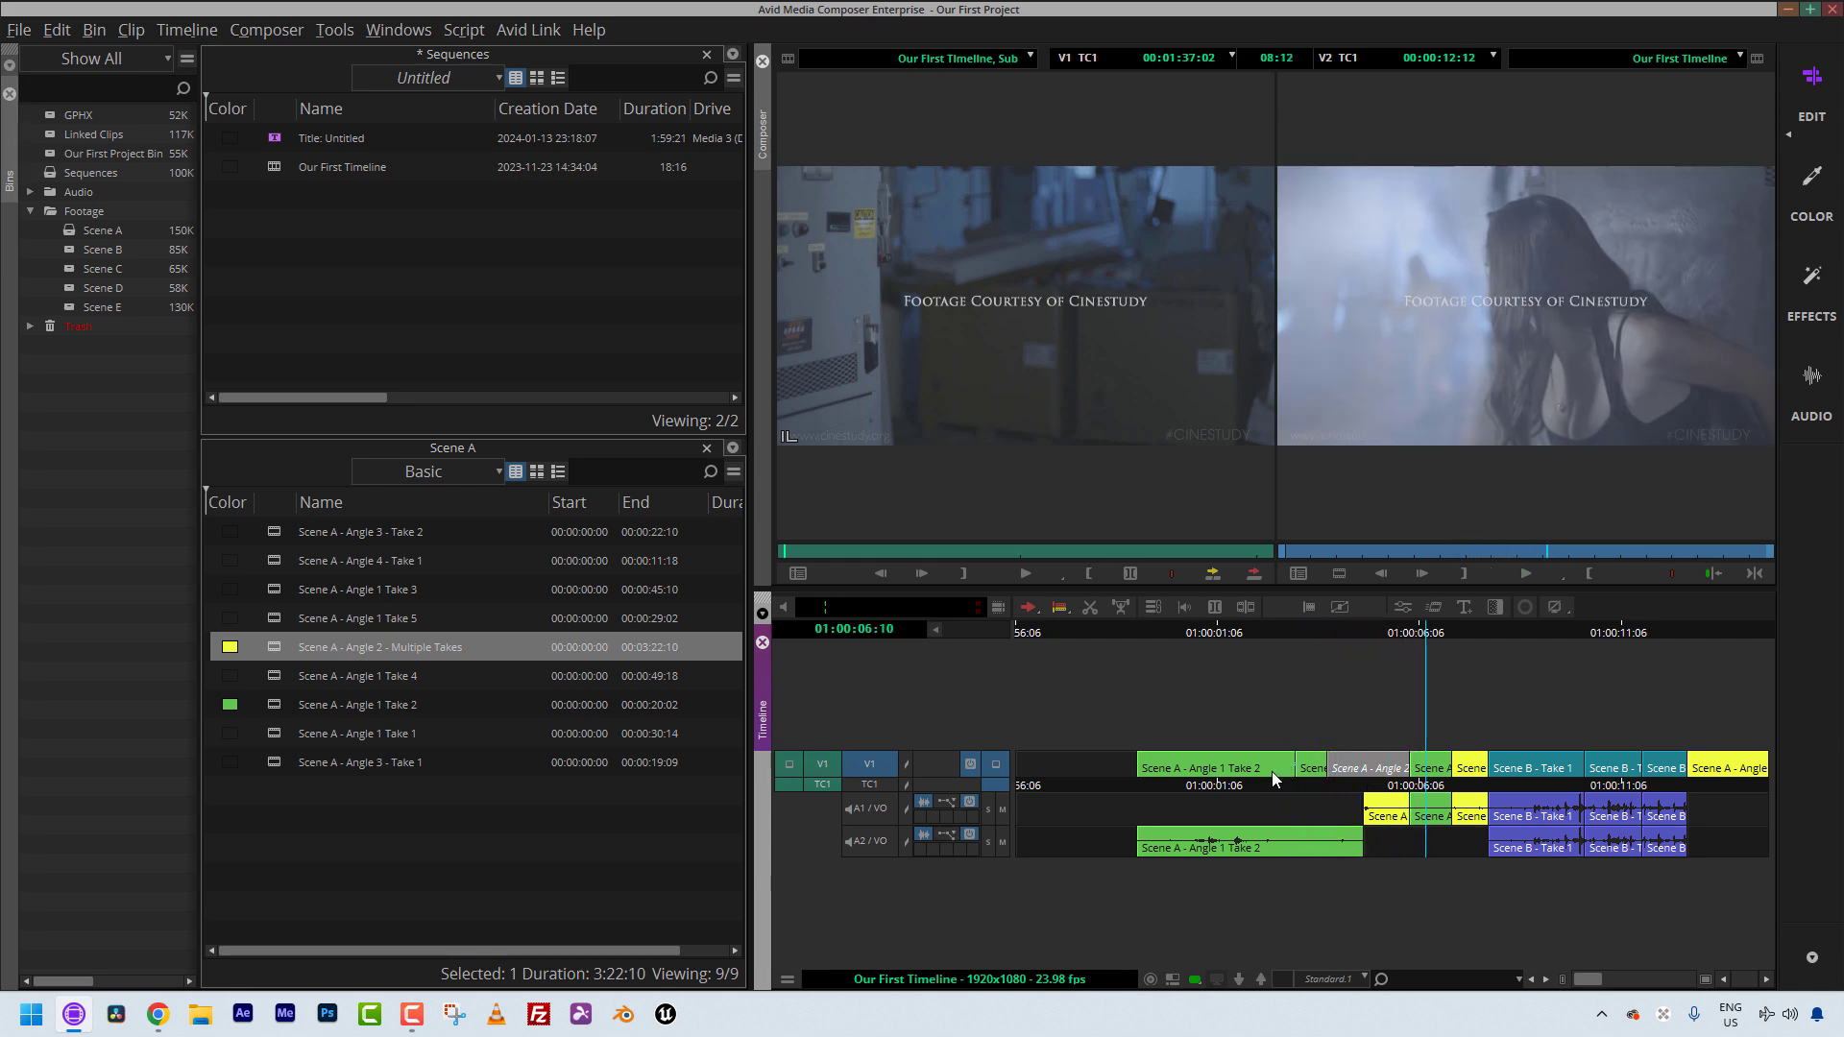
{"action": "left_click", "coordinate": [1359, 766]}
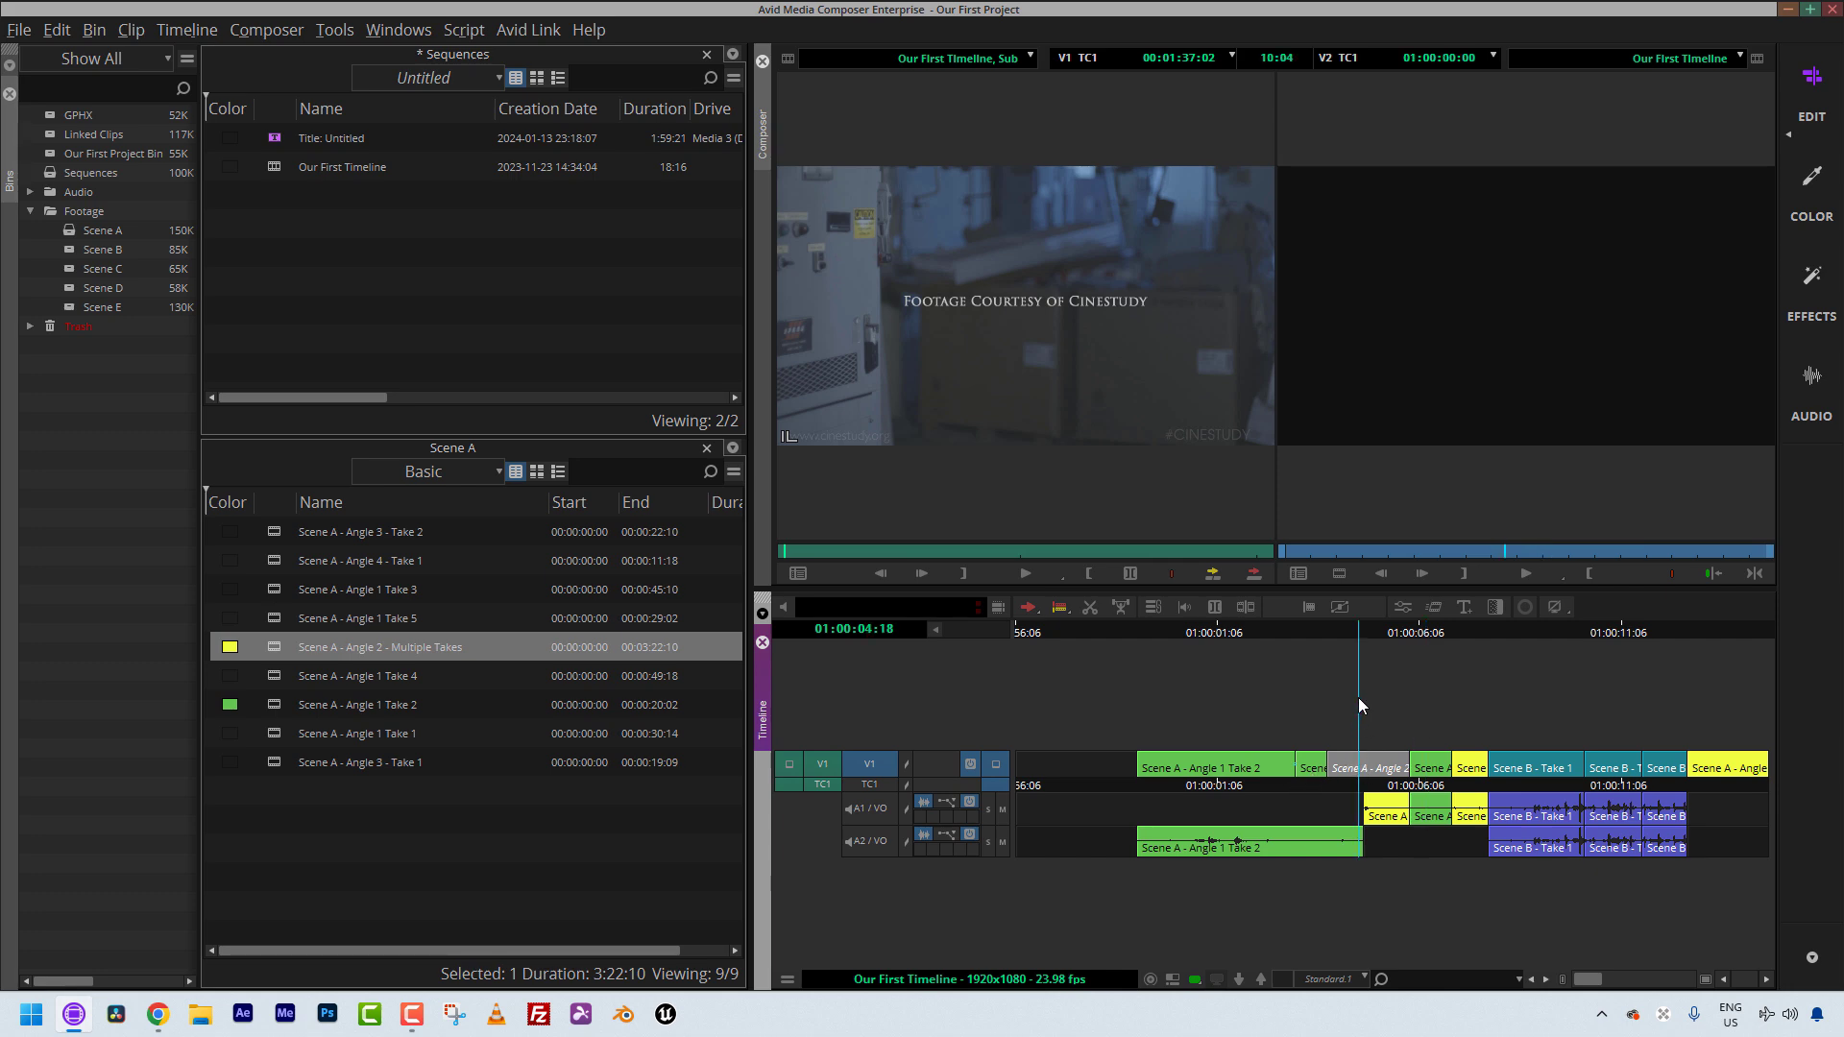
Unmute the Scene A - Angle 2 - Multiple Takes clip on V1 and scrub back through the start of the sequence.
{"action": "mouse_move", "coordinate": [1375, 769]}
{"action": "left_mouse_down"}
{"action": "mouse_move", "coordinate": [1345, 768]}
{"action": "mouse_move", "coordinate": [1391, 773]}
{"action": "left_mouse_up"}
{"action": "key", "text": "apostrophe"}
{"action": "left_click", "coordinate": [1367, 765]}
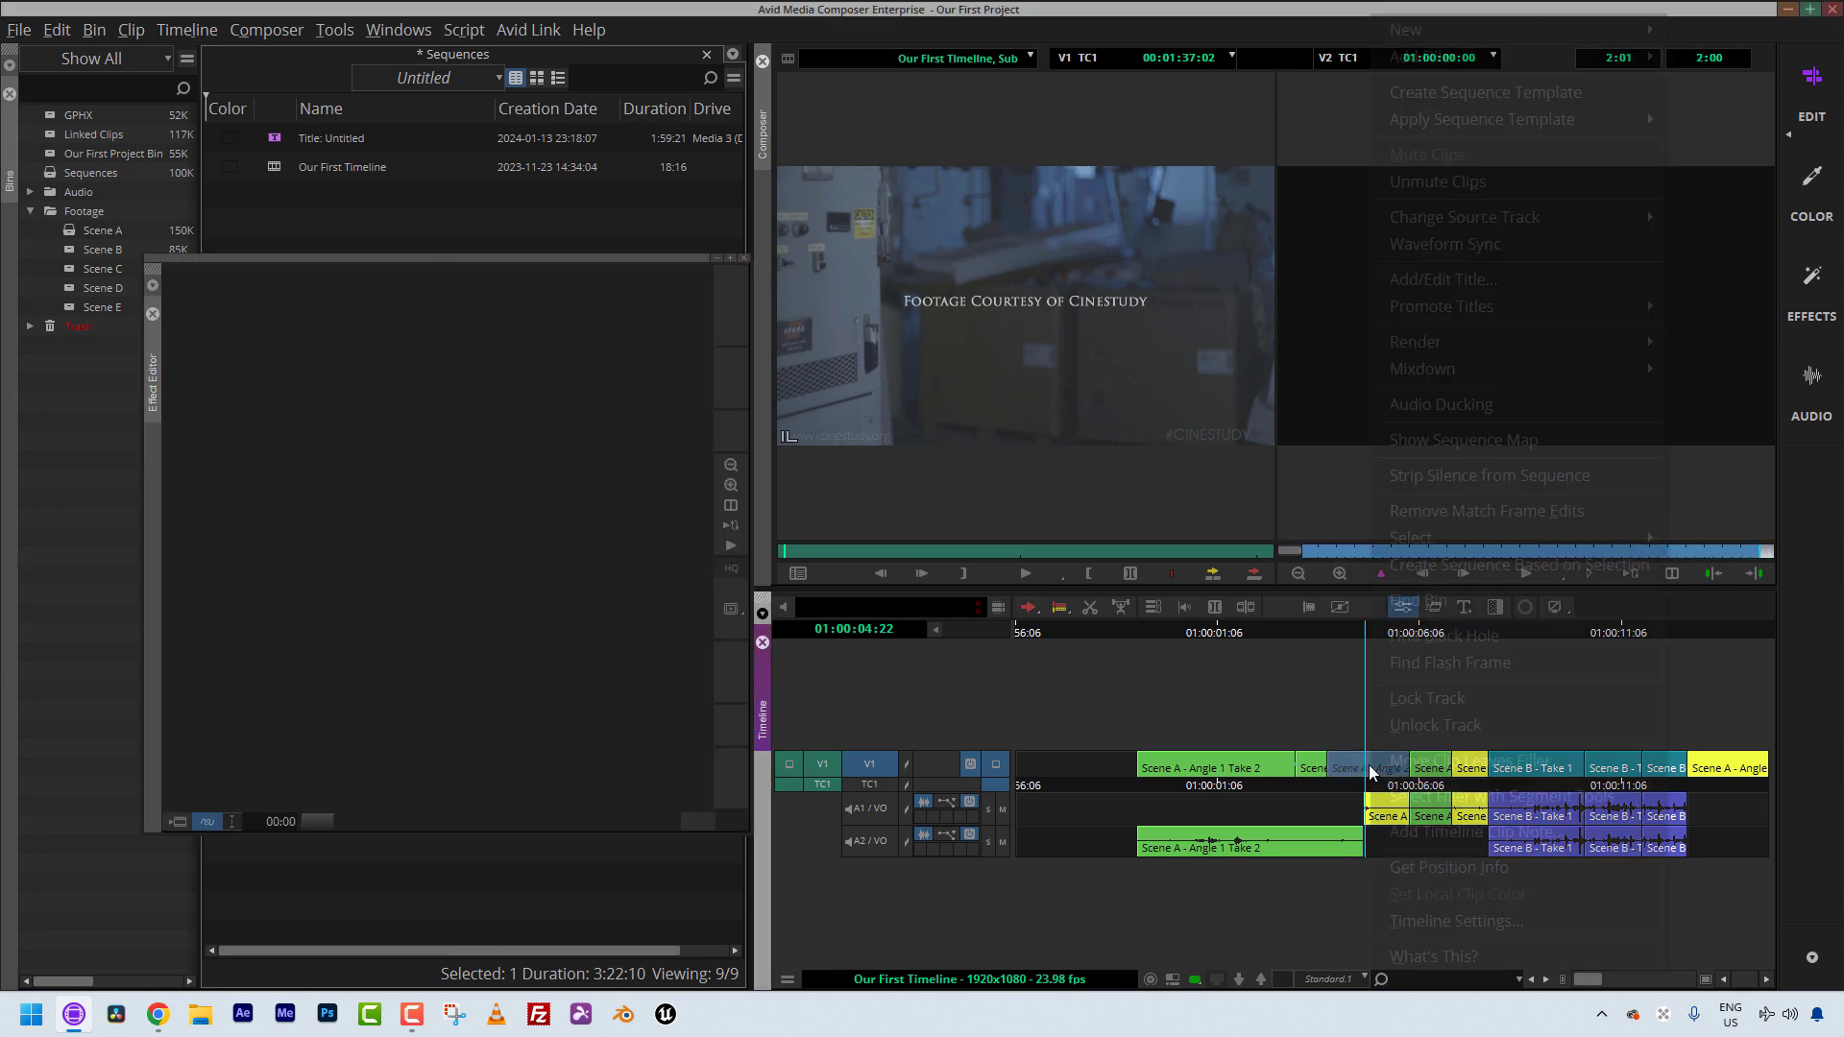
{"action": "right_click", "coordinate": [1368, 764]}
{"action": "left_click", "coordinate": [1646, 178]}
{"action": "key", "text": "apostrophe"}
{"action": "left_click_drag", "start_coordinate": [1351, 770], "coordinate": [1183, 766]}
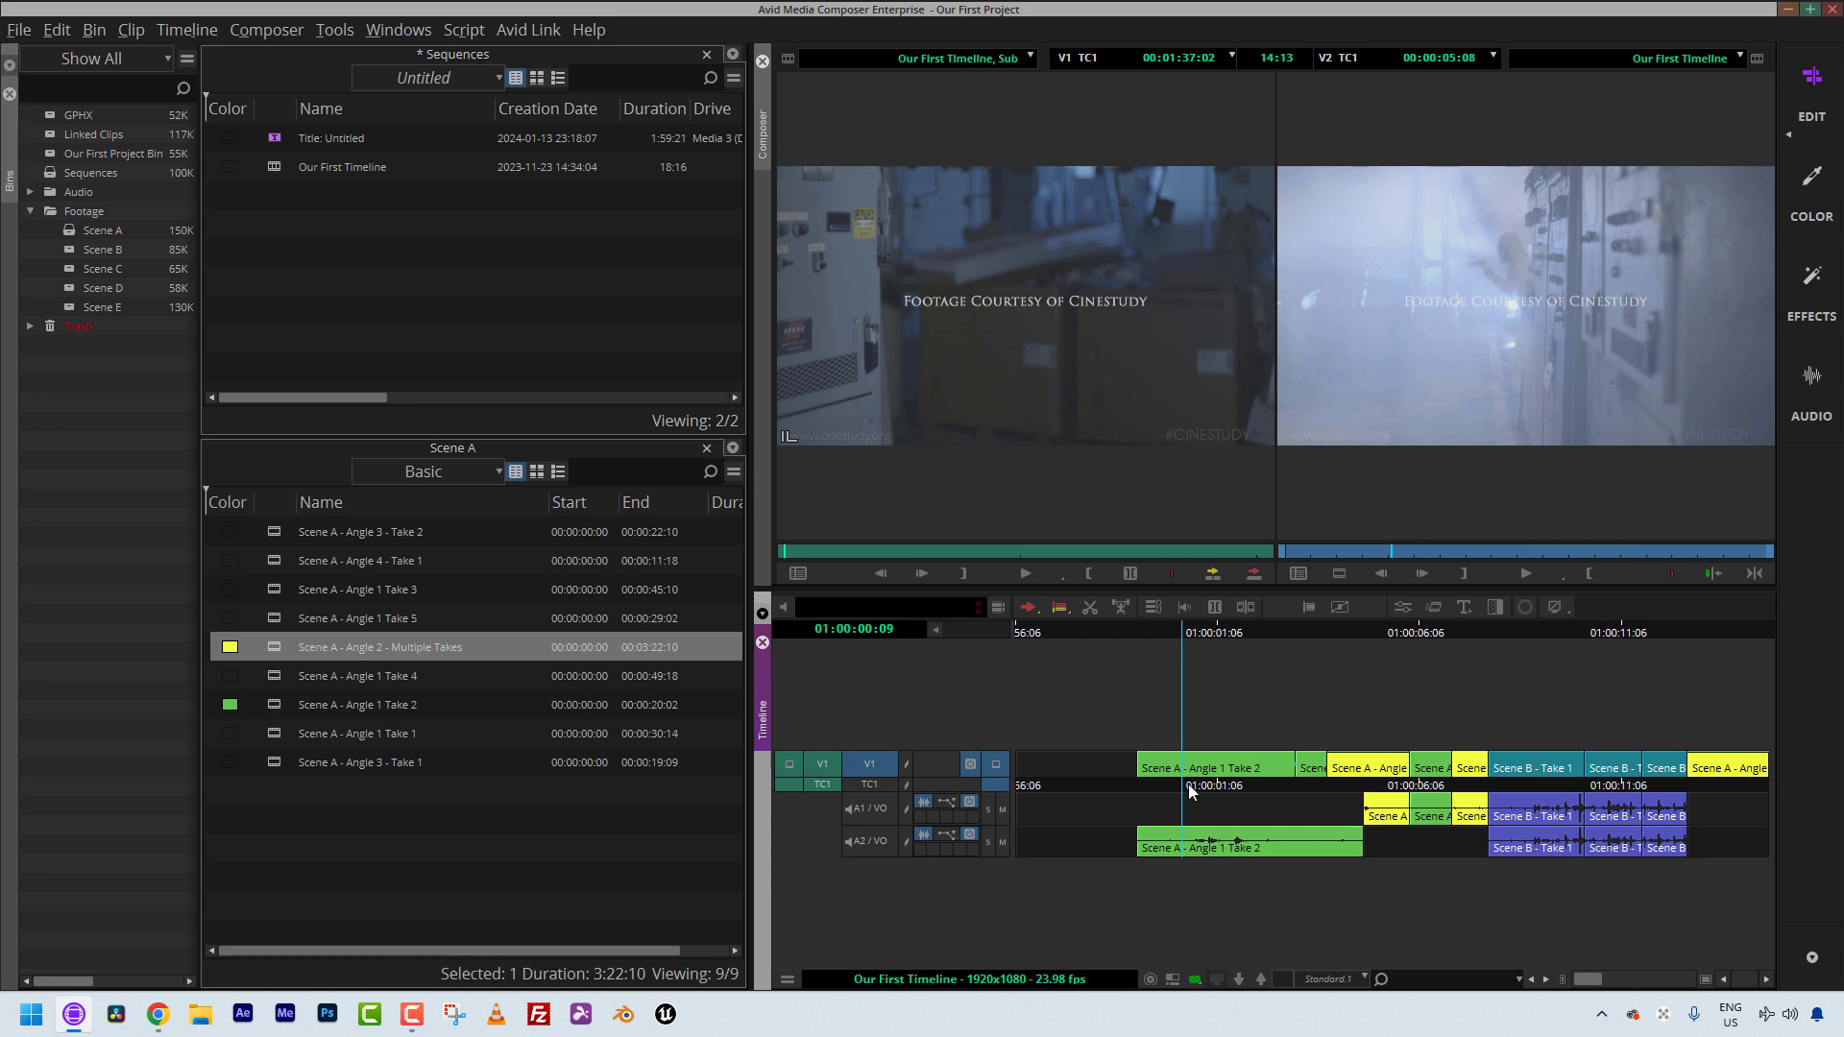
Switch the timeline to the saved Standard view and scrub across the first V1 clips.
{"action": "left_click", "coordinate": [1347, 979]}
{"action": "left_click", "coordinate": [1421, 985]}
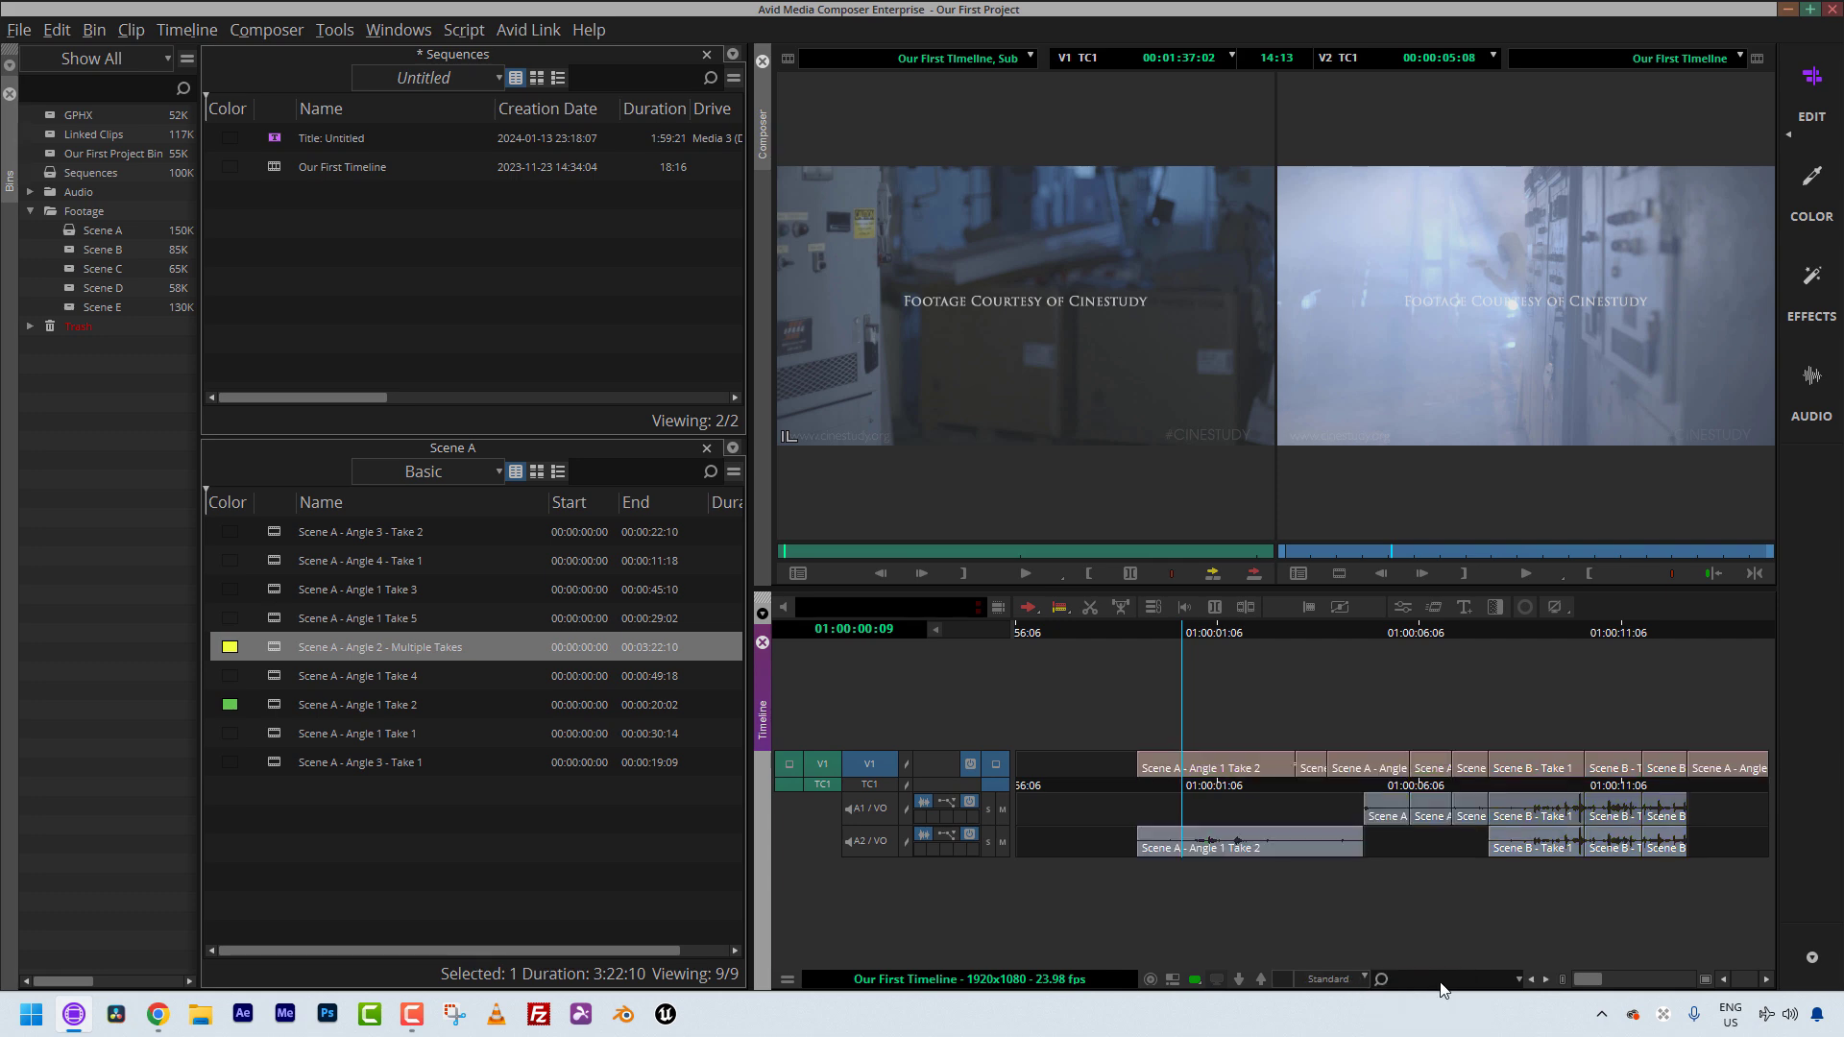
{"action": "left_click_drag", "start_coordinate": [1144, 777], "coordinate": [1318, 755]}
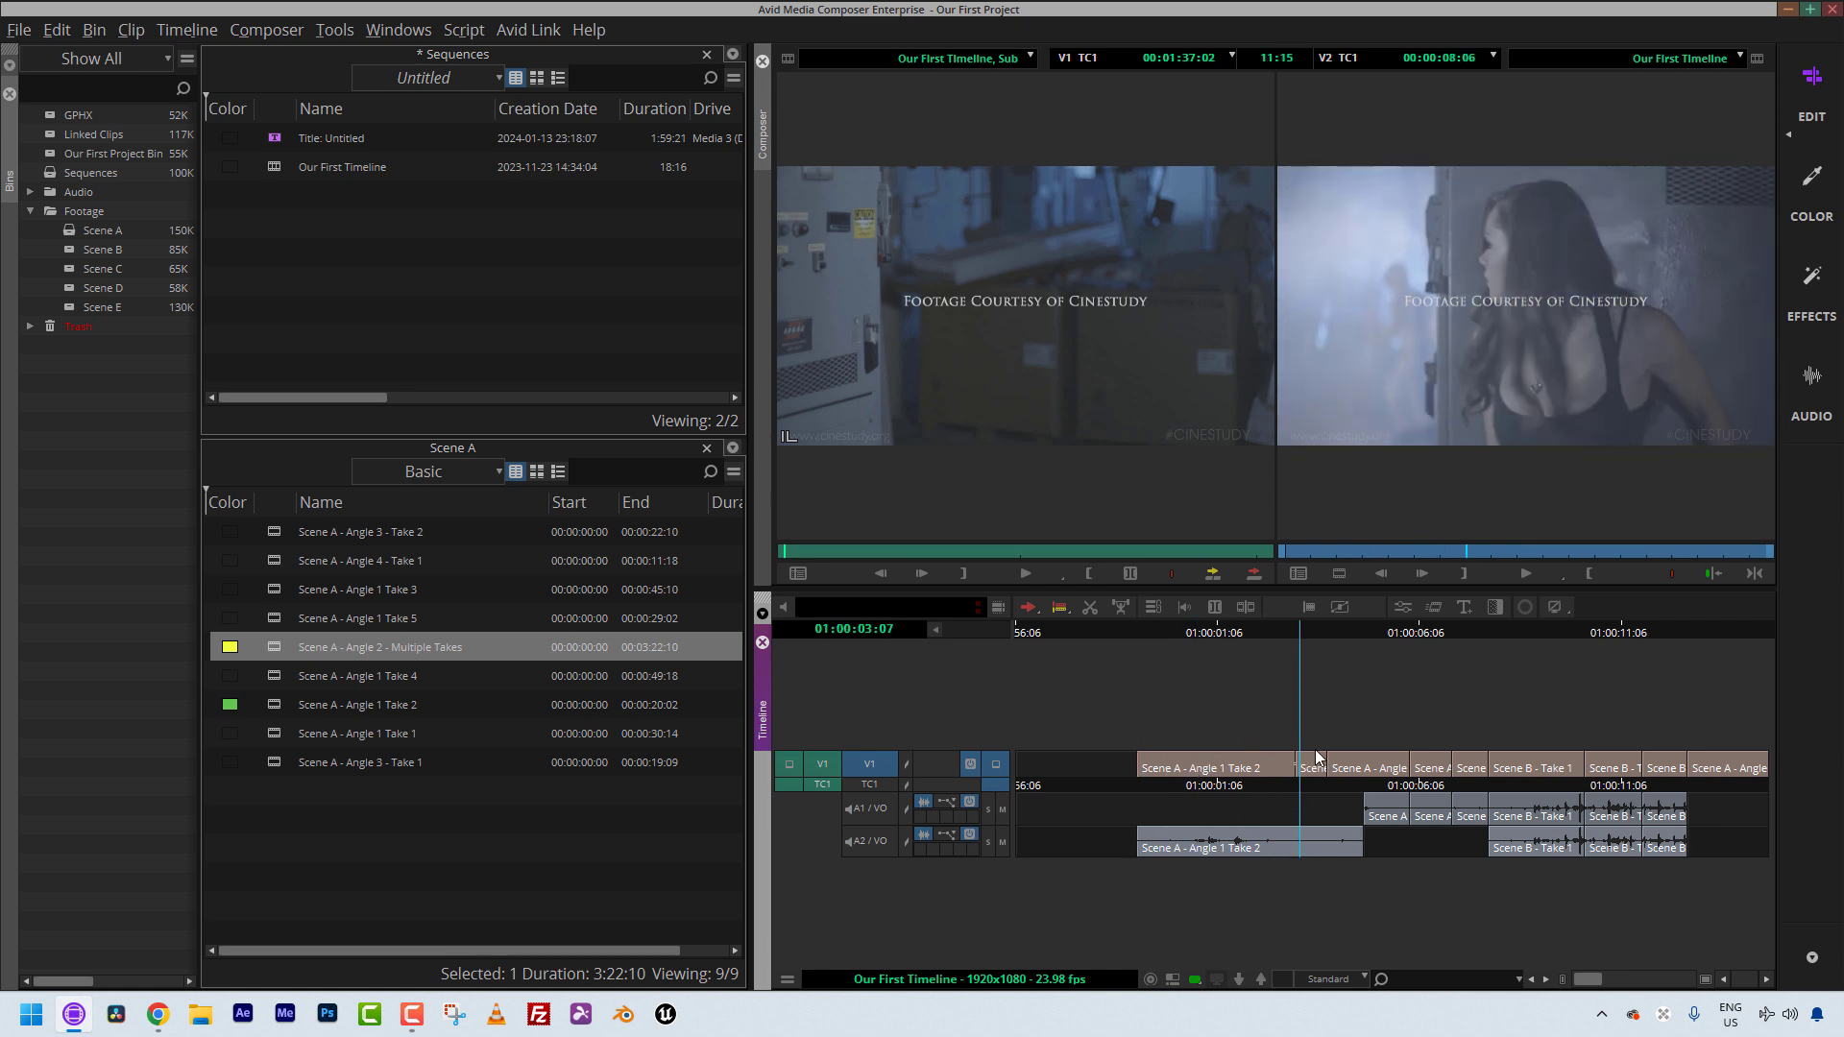
{"action": "left_click", "coordinate": [1114, 770]}
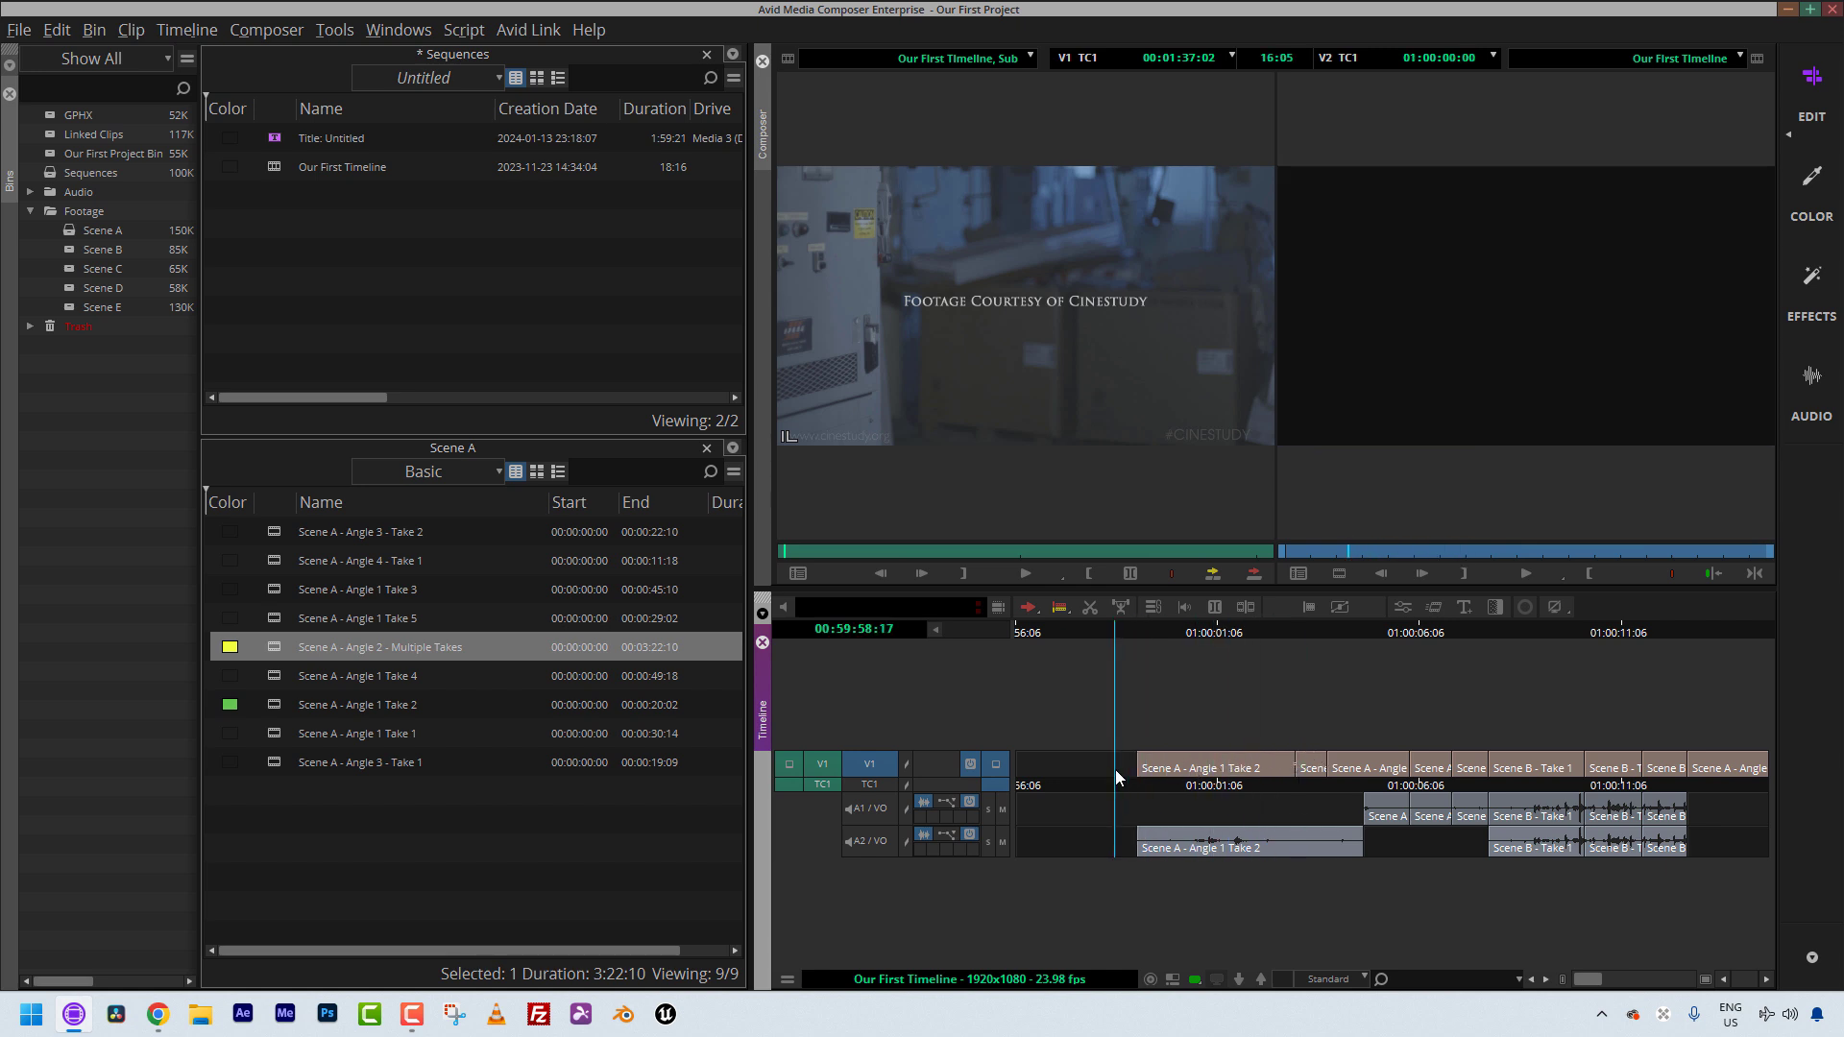
{"action": "left_click_drag", "start_coordinate": [1127, 769], "coordinate": [1176, 768]}
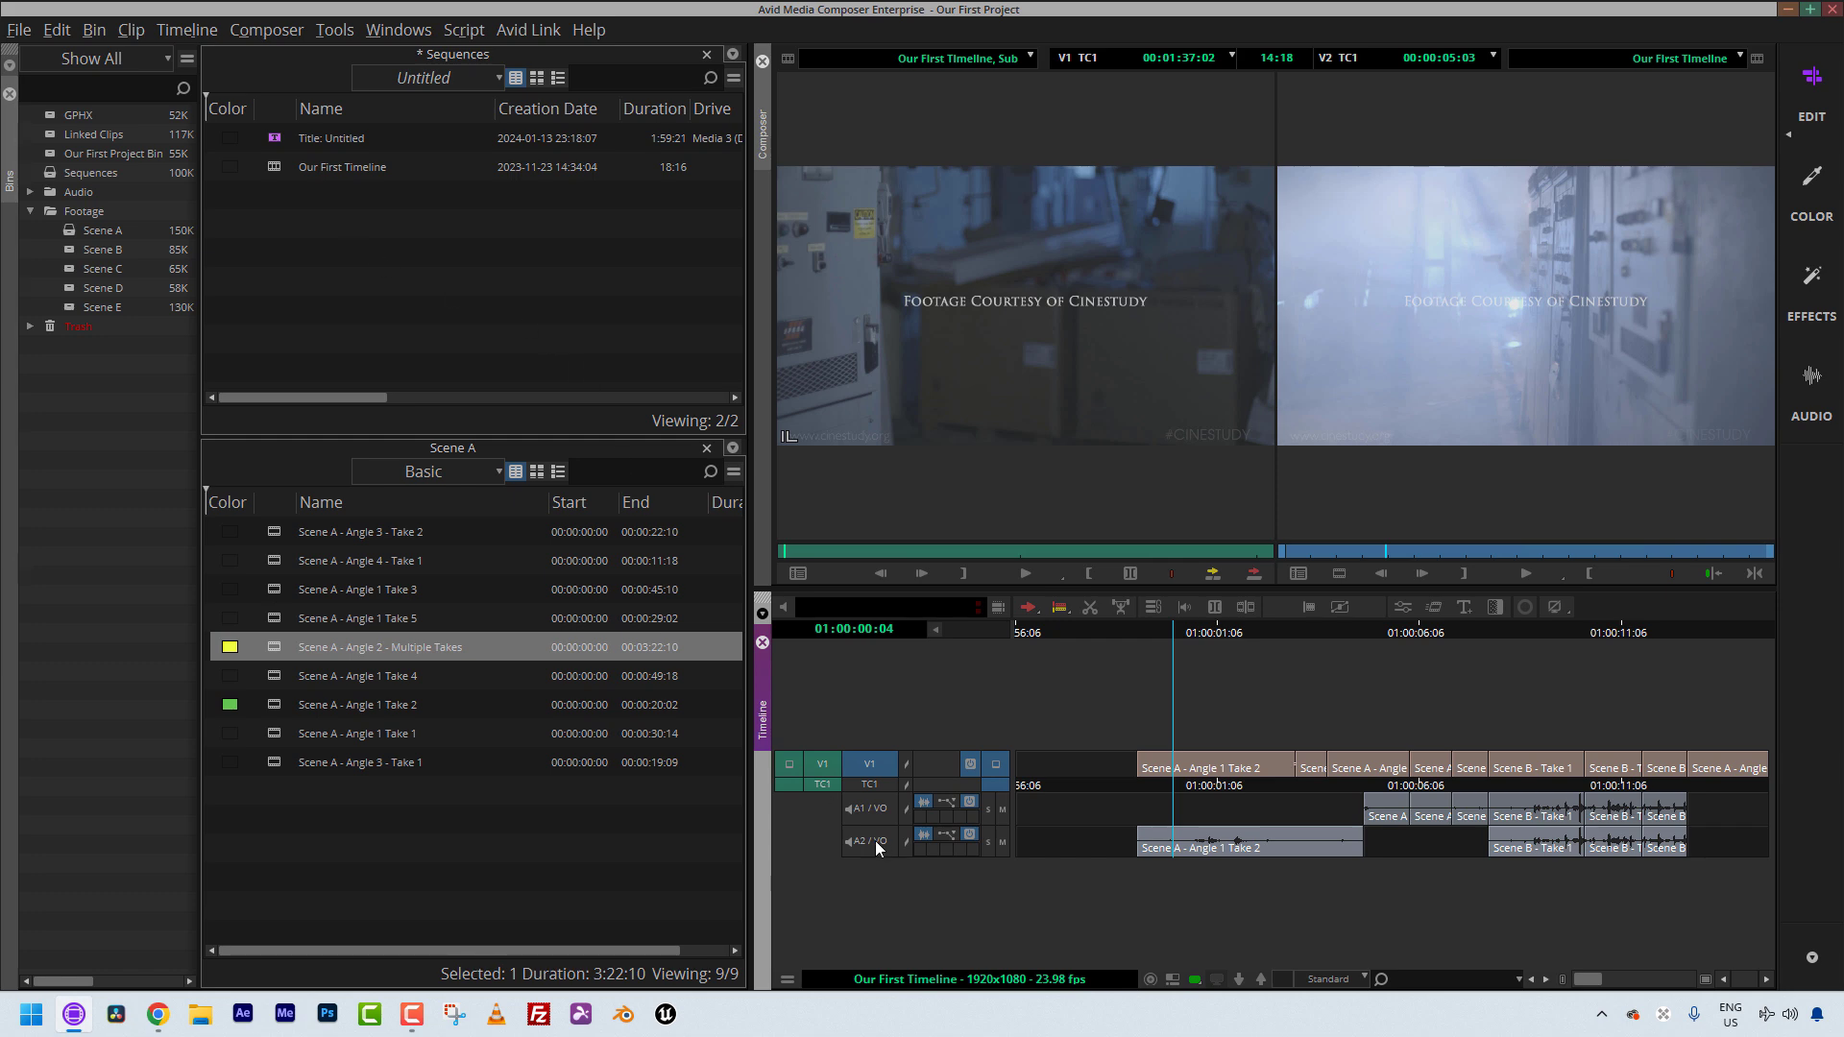
Select audio tracks A1 and A2 instead of V1 and repeatedly enlarge the timeline track heights.
{"action": "key", "text": "space"}
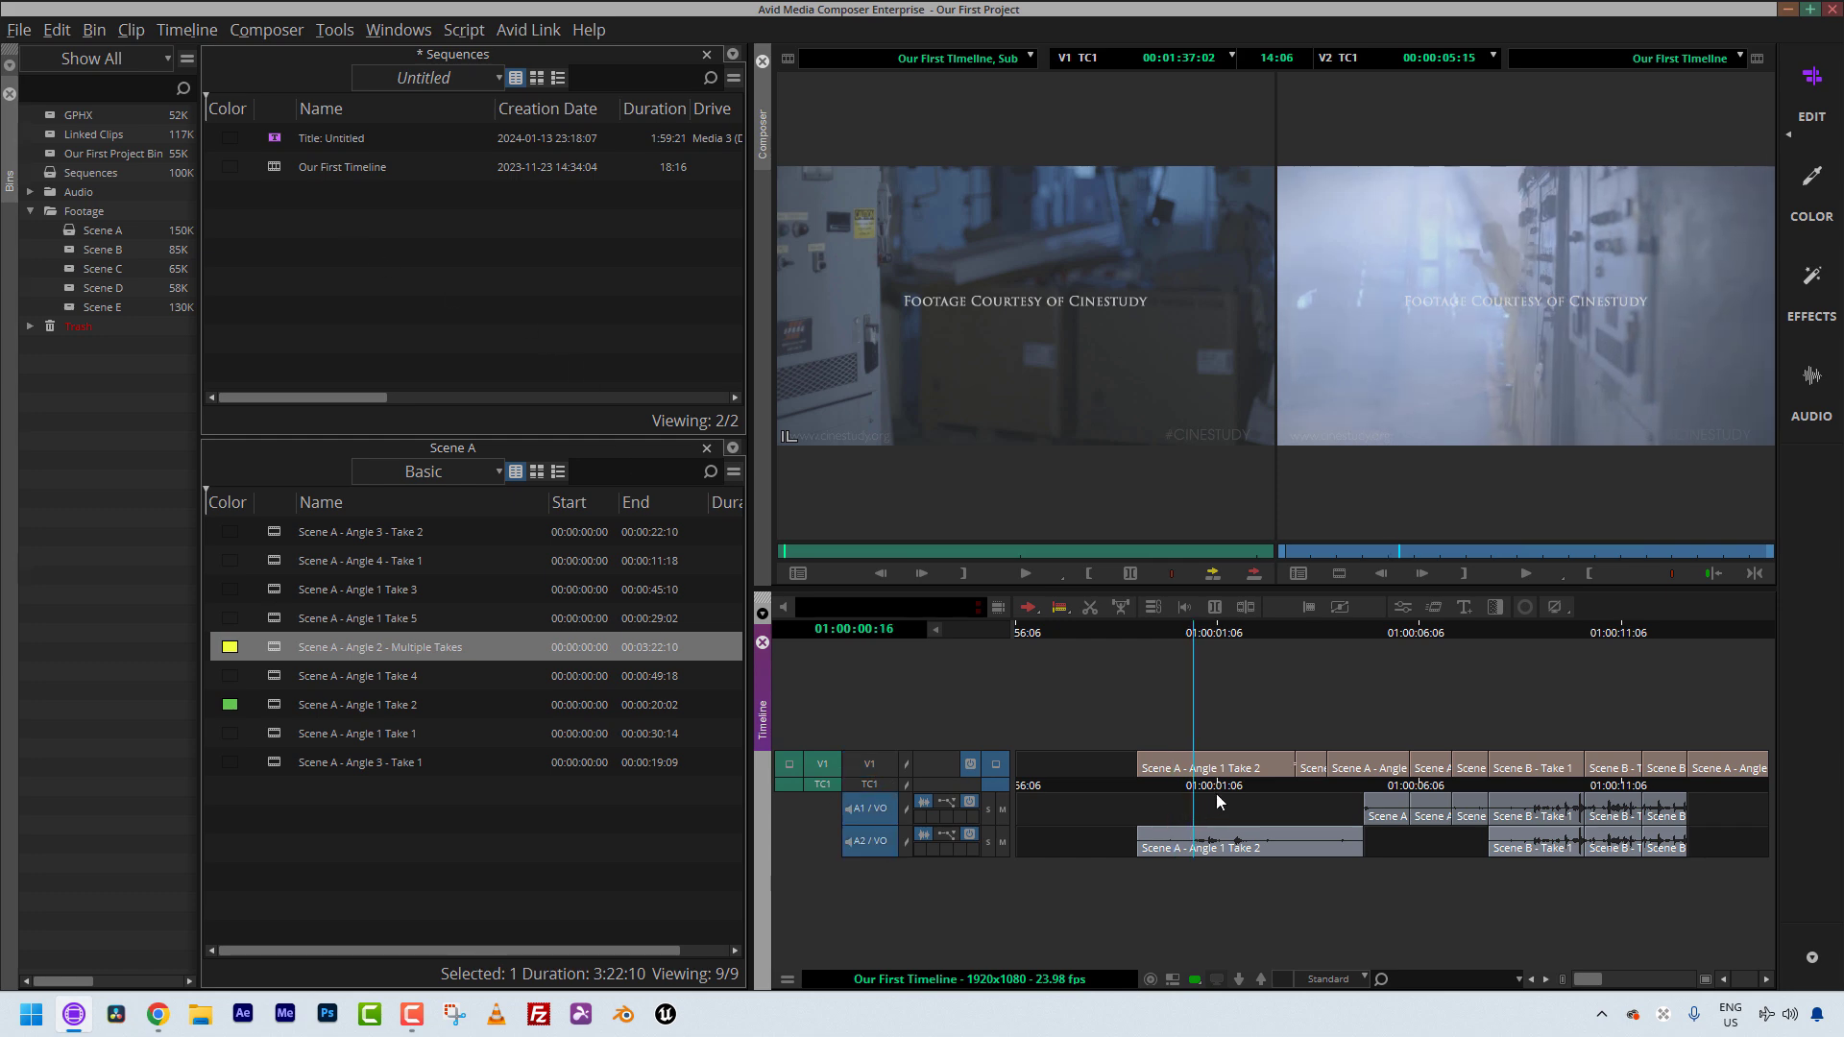
{"action": "left_click_drag", "start_coordinate": [1371, 823], "coordinate": [1140, 839]}
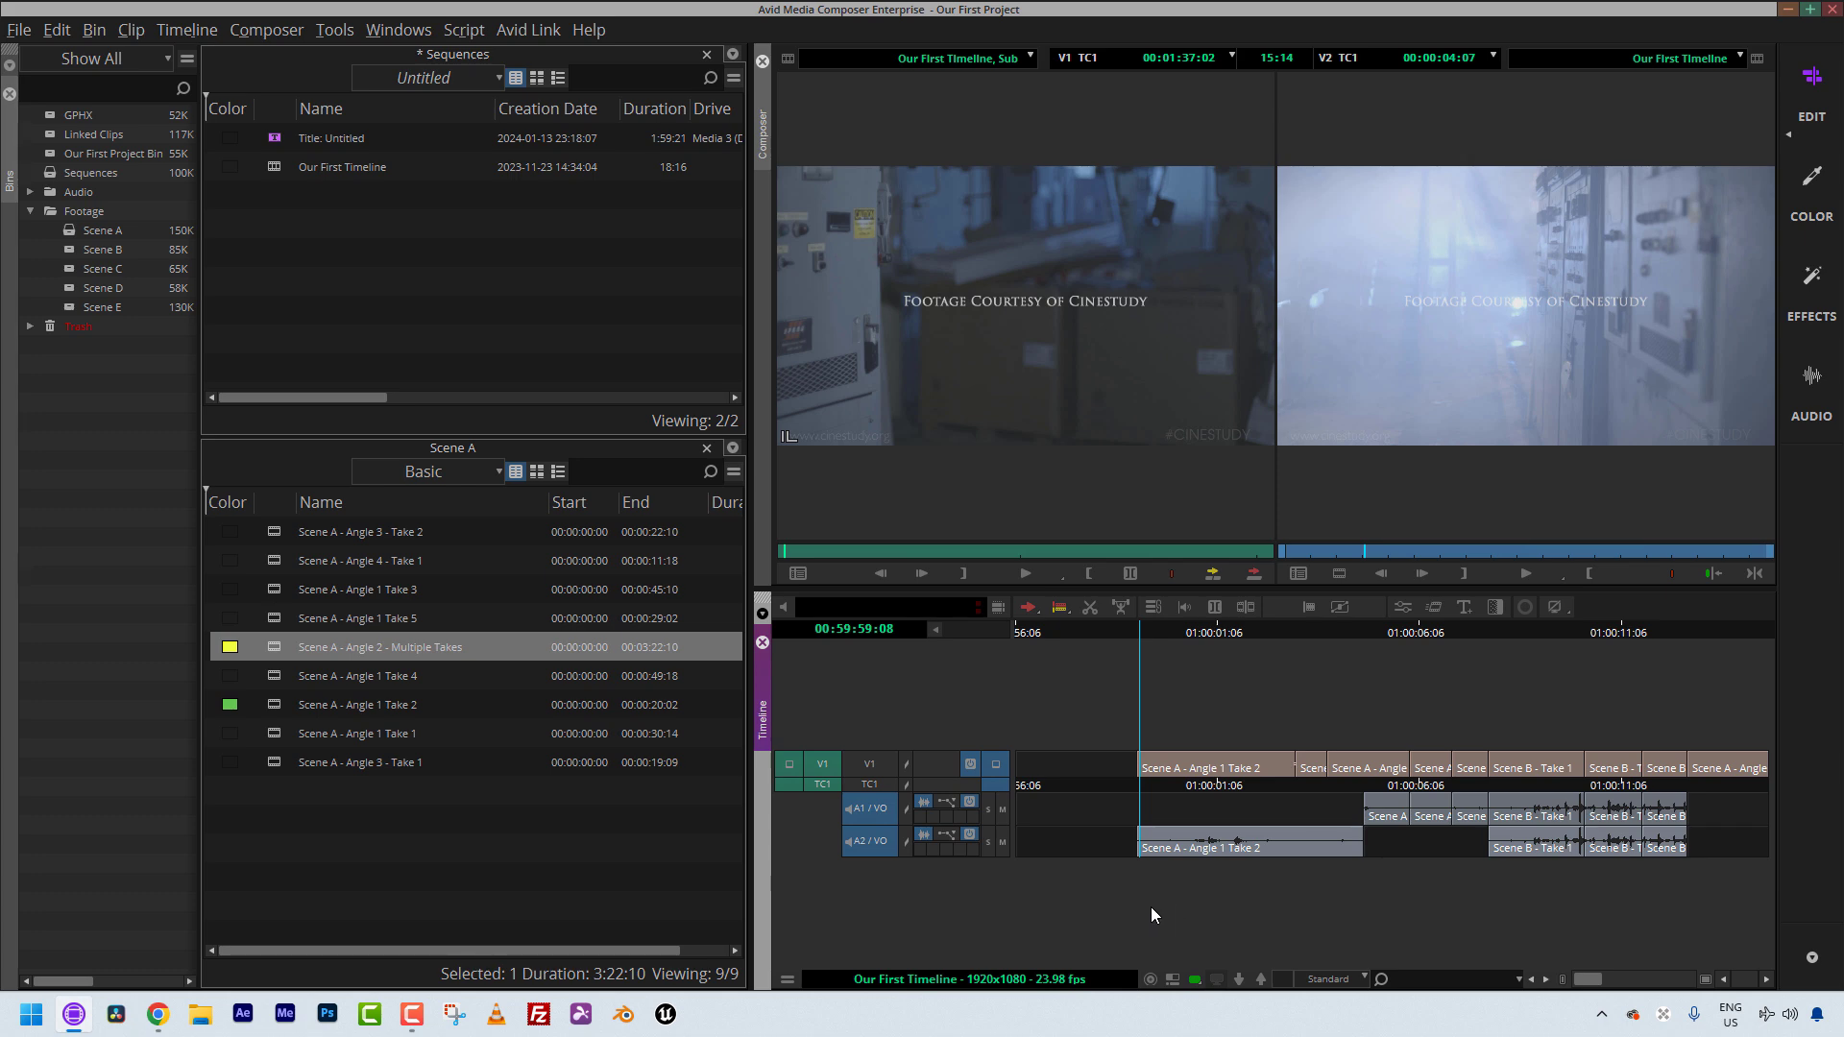
{"action": "key", "text": "ctrl+l"}
{"action": "key", "text": "ctrl+l"}
{"action": "key", "text": "ctrl+l"}
{"action": "key", "text": "ctrl+l"}
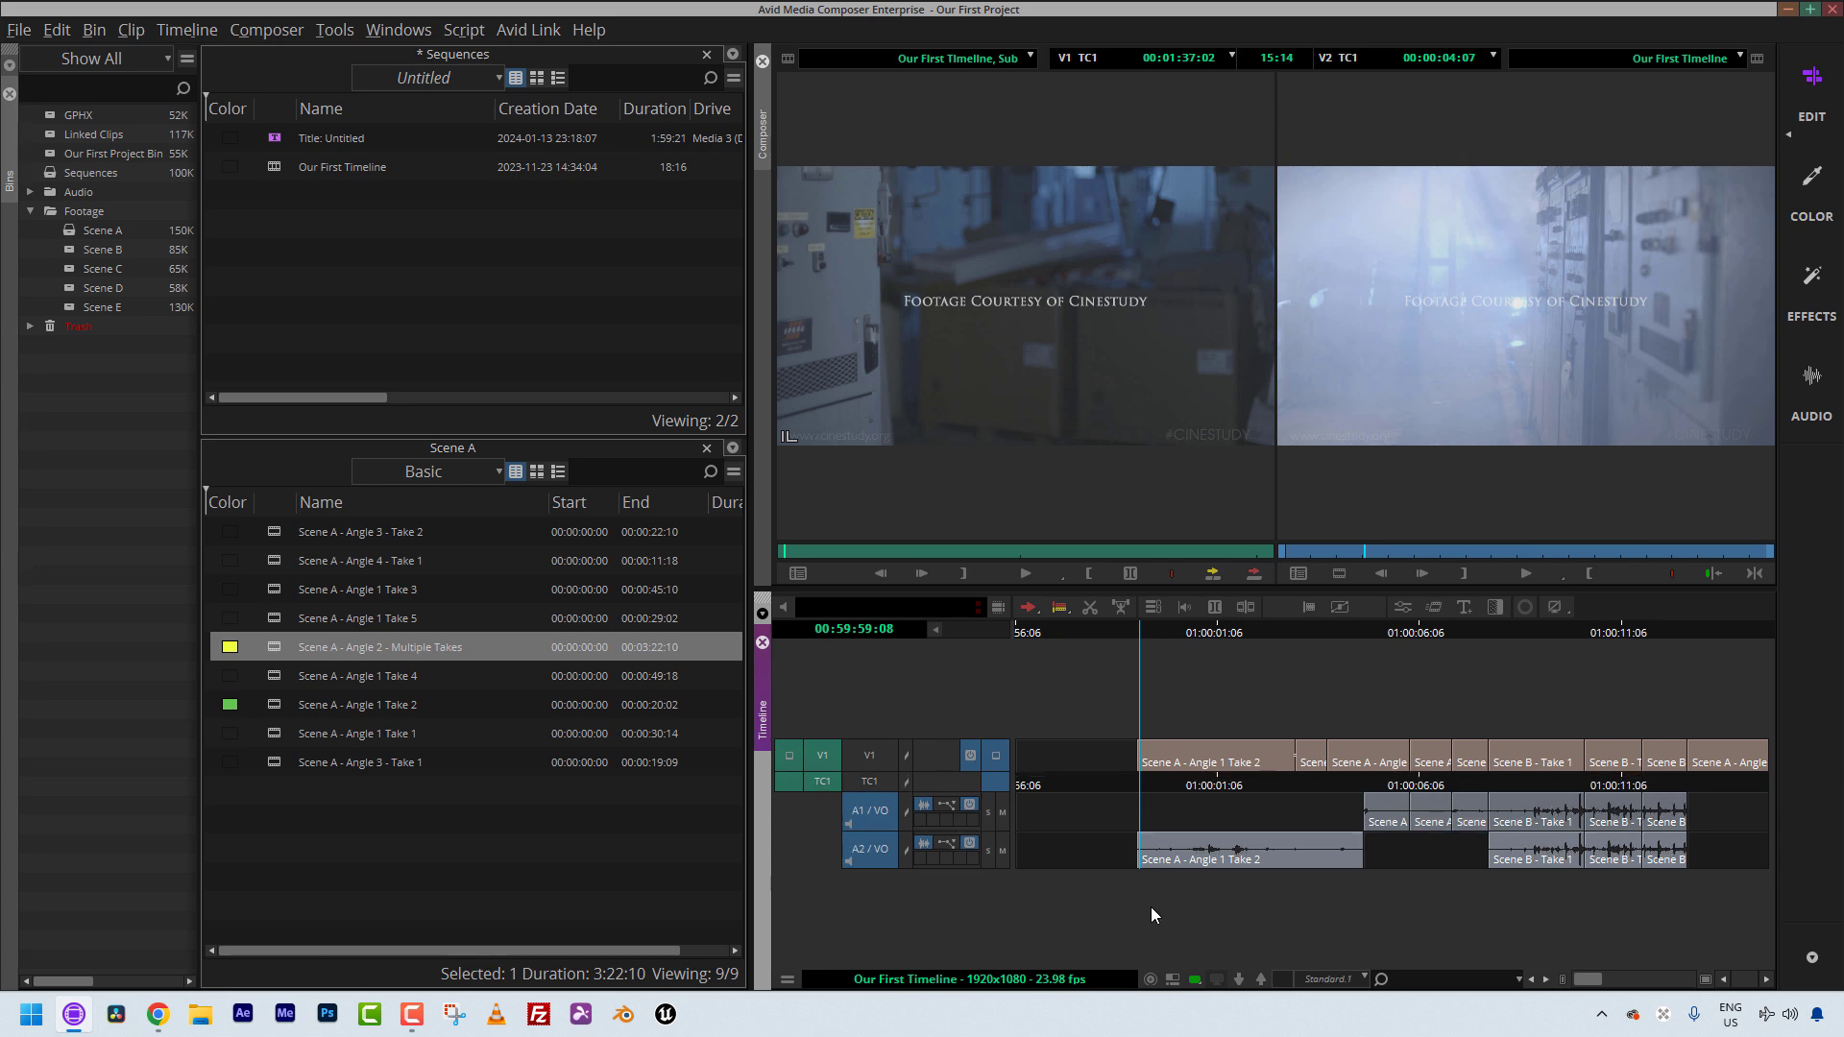
{"action": "key", "text": "ctrl+l"}
{"action": "key", "text": "ctrl+l"}
{"action": "key", "text": "ctrl+l"}
{"action": "key", "text": "ctrl+l"}
{"action": "key", "text": "ctrl+l"}
{"action": "key", "text": "ctrl+l"}
{"action": "key", "text": "ctrl+l"}
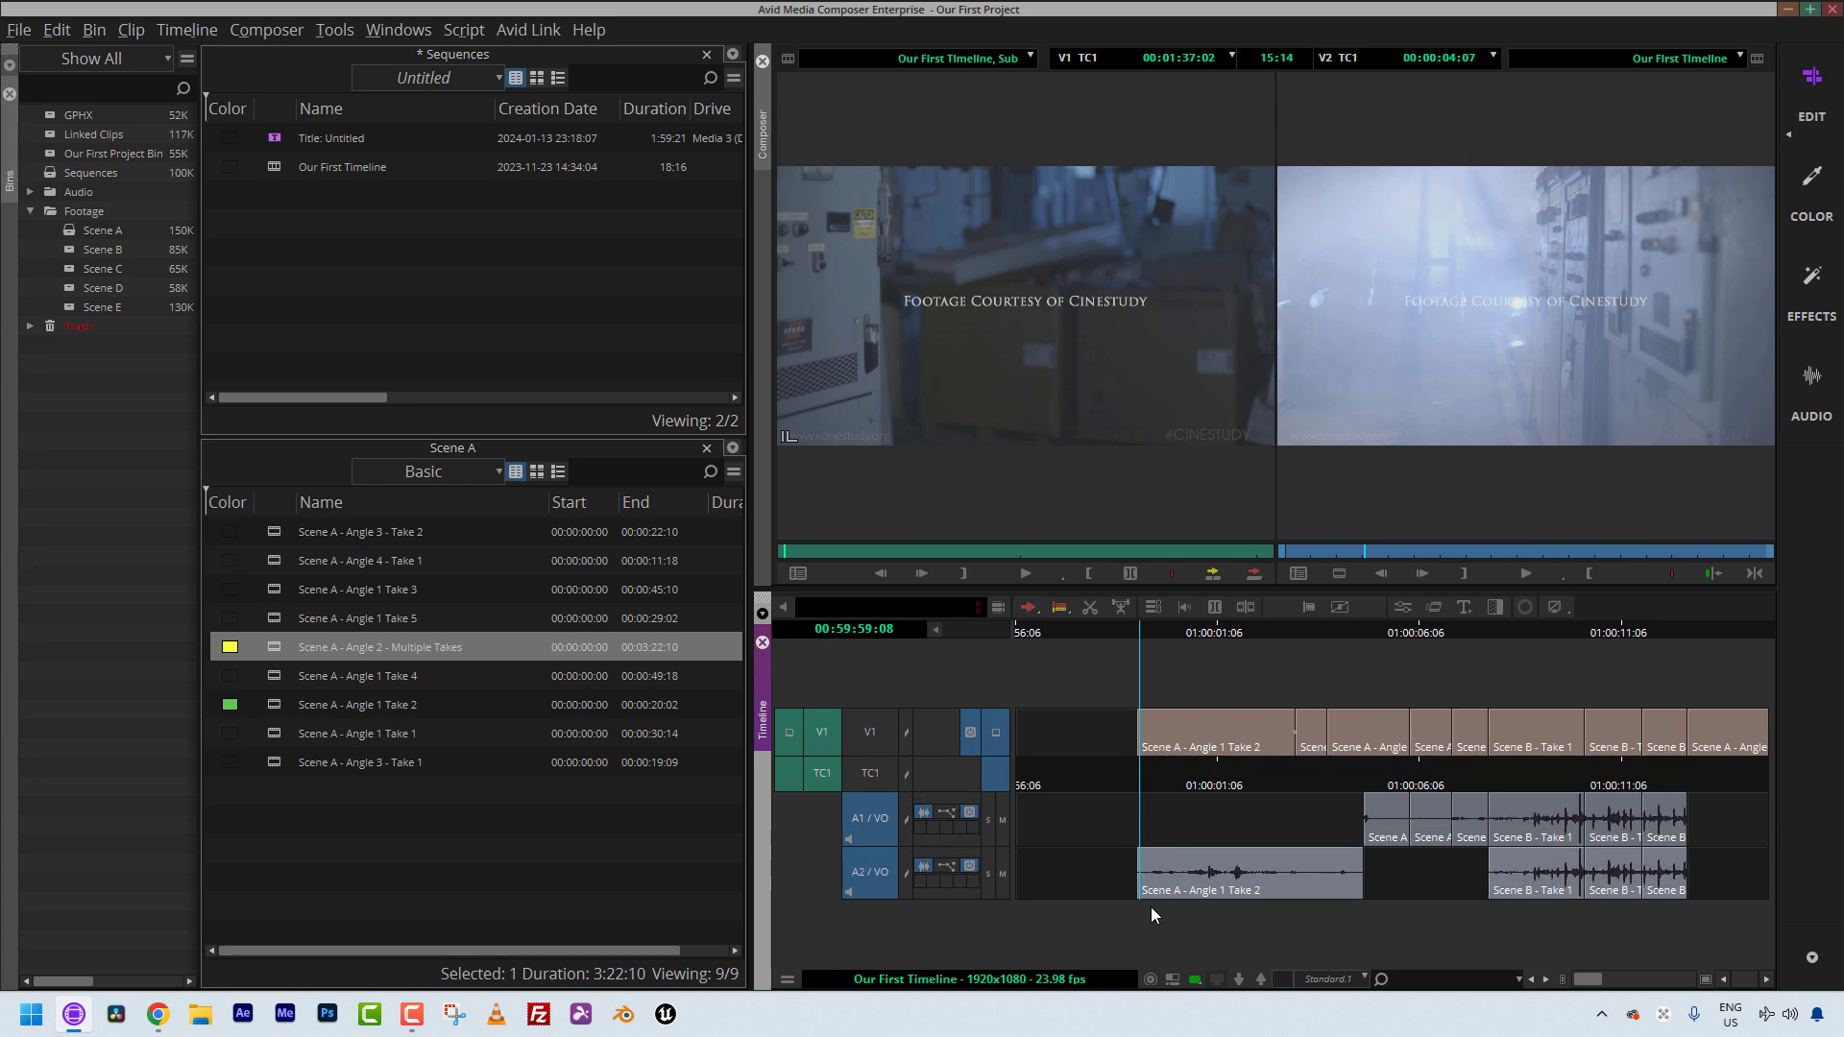
{"action": "key", "text": "ctrl+l"}
{"action": "key", "text": "ctrl+l"}
{"action": "key", "text": "ctrl+l"}
{"action": "key", "text": "ctrl+l"}
{"action": "key", "text": "ctrl+l"}
{"action": "key", "text": "ctrl+l"}
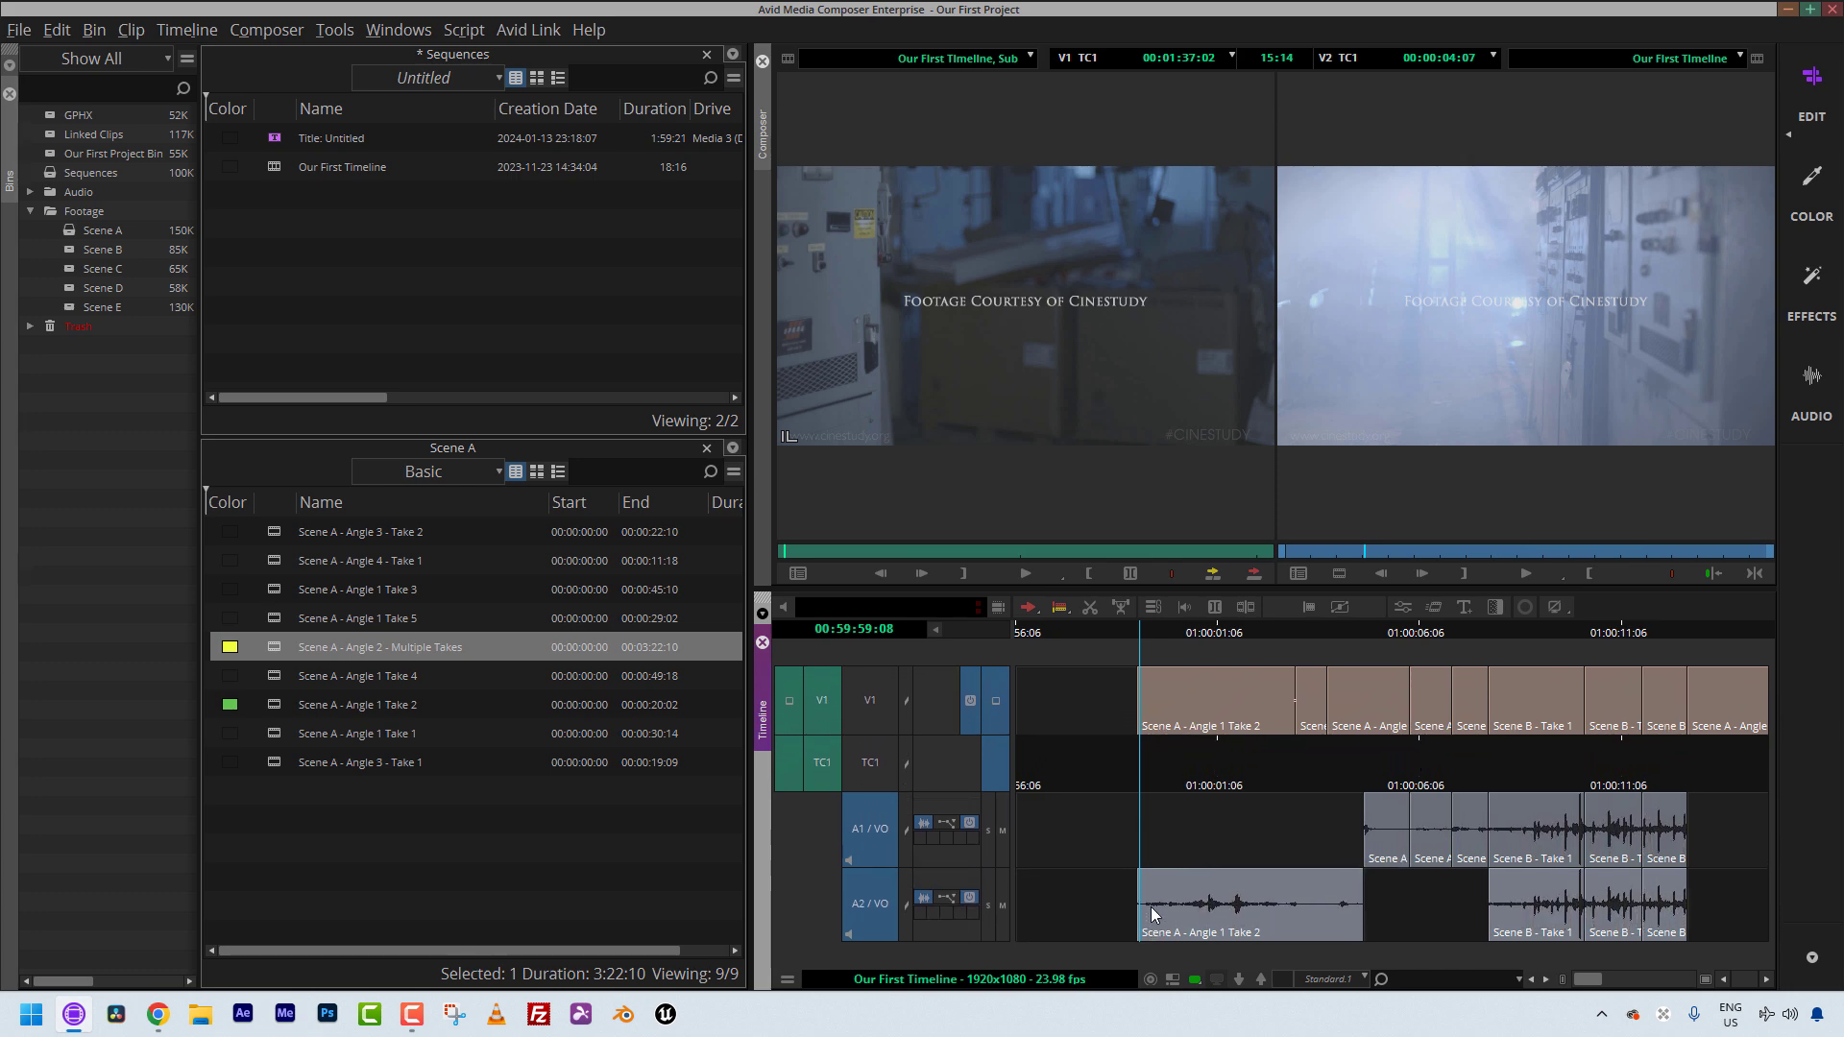
{"action": "mouse_move", "coordinate": [1333, 889]}
{"action": "left_mouse_down"}
{"action": "mouse_move", "coordinate": [1377, 855]}
{"action": "mouse_move", "coordinate": [1710, 856]}
{"action": "mouse_move", "coordinate": [1340, 874]}
{"action": "left_mouse_up"}
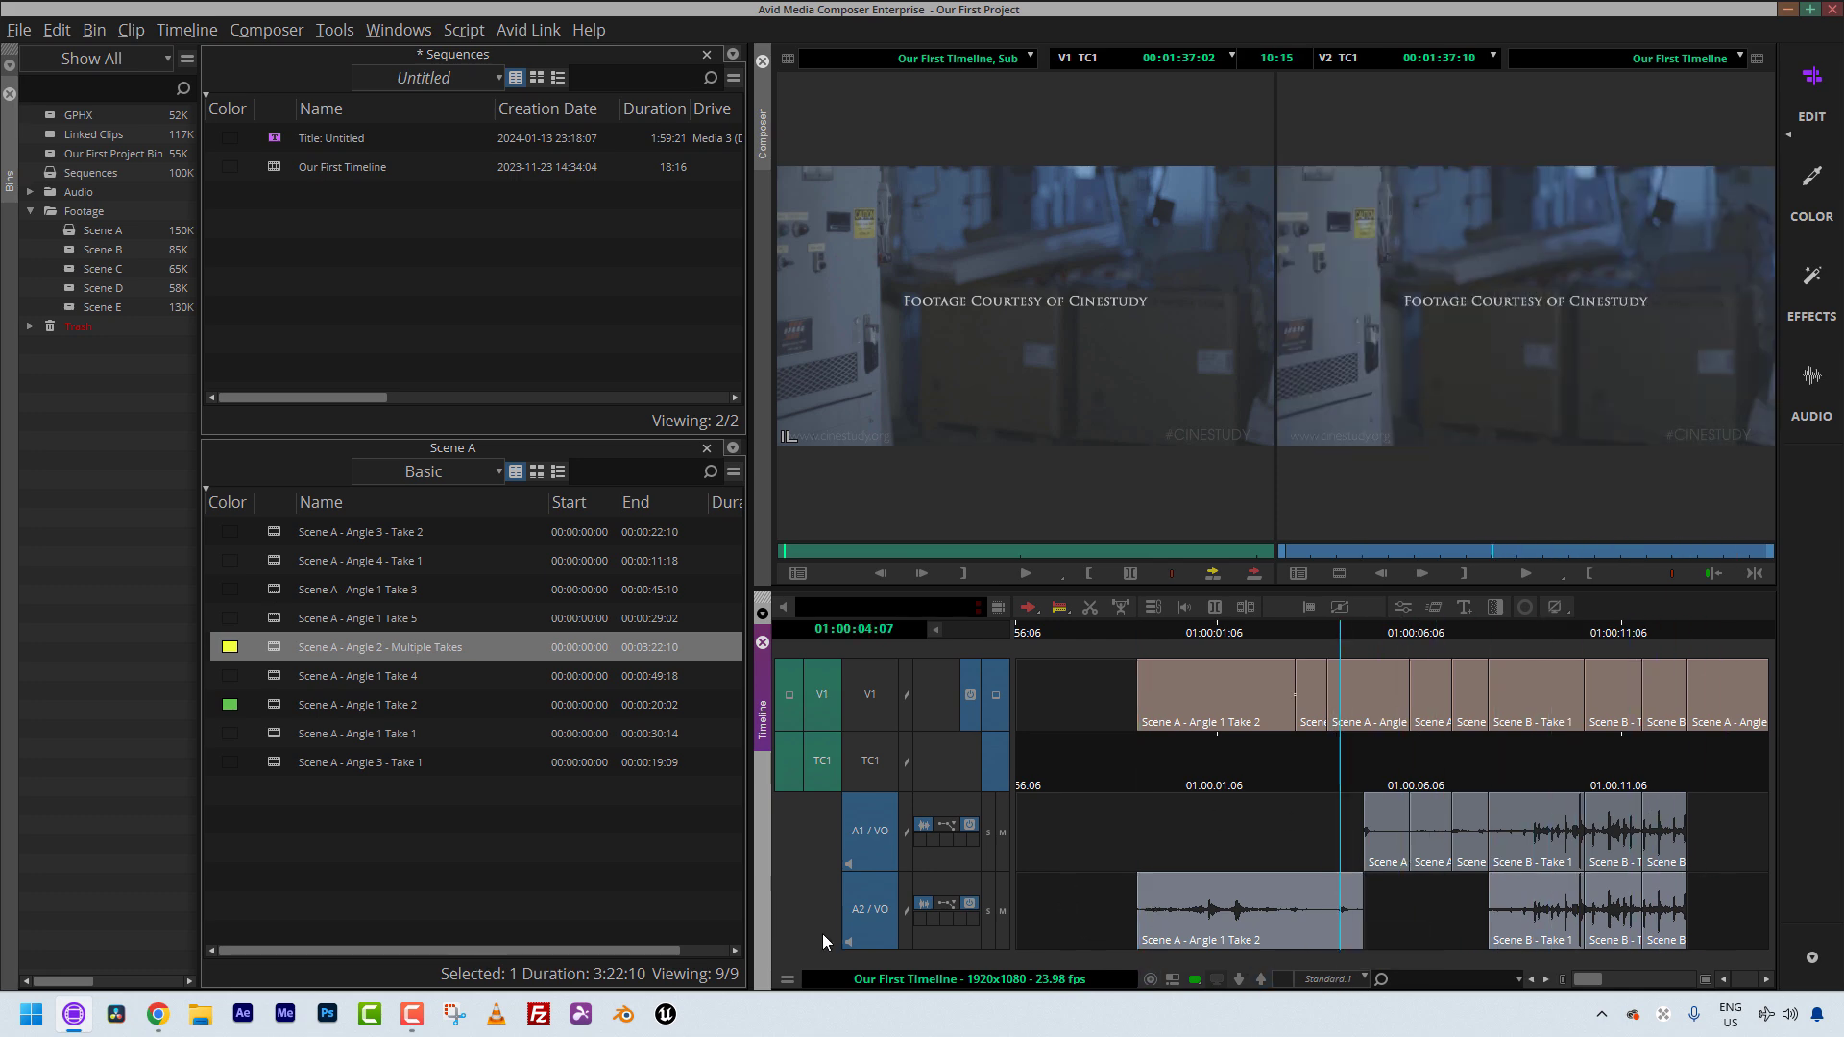
Enable Source colors for the timeline clips in the Clip Color settings.
{"action": "left_click", "coordinate": [789, 982]}
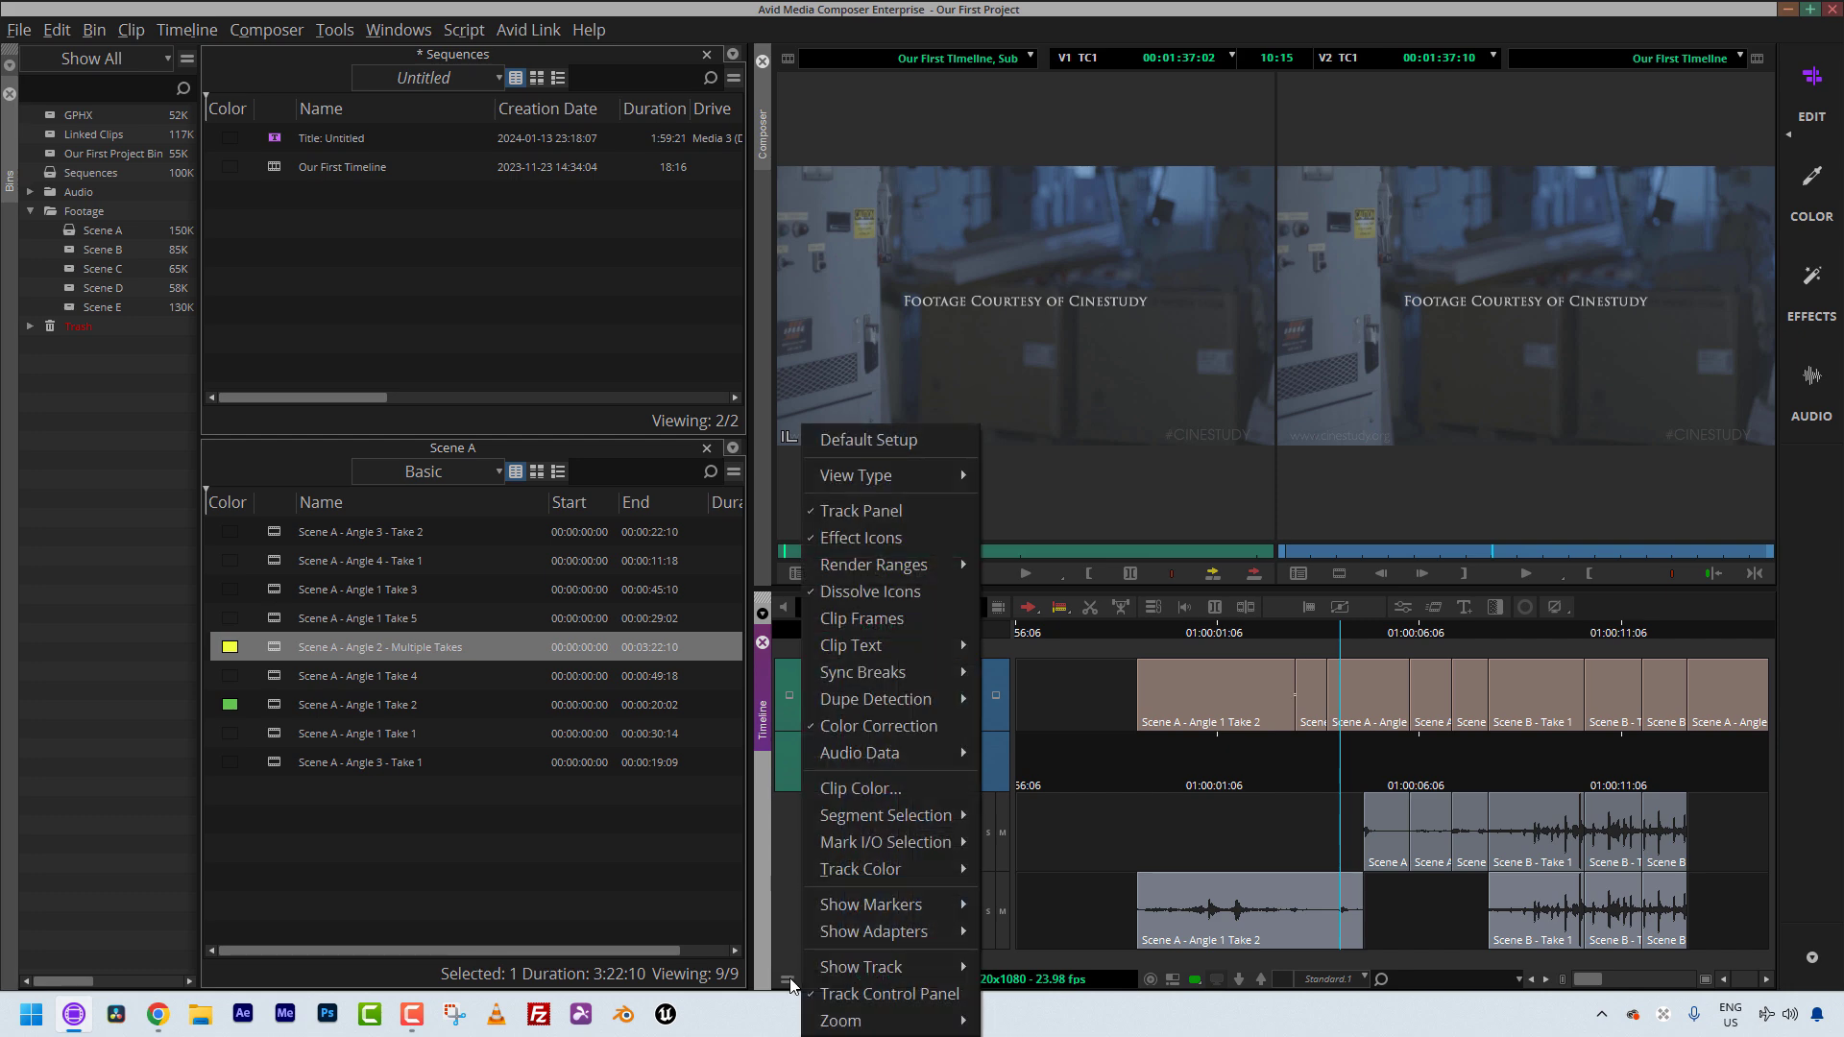
{"action": "left_click", "coordinate": [861, 788]}
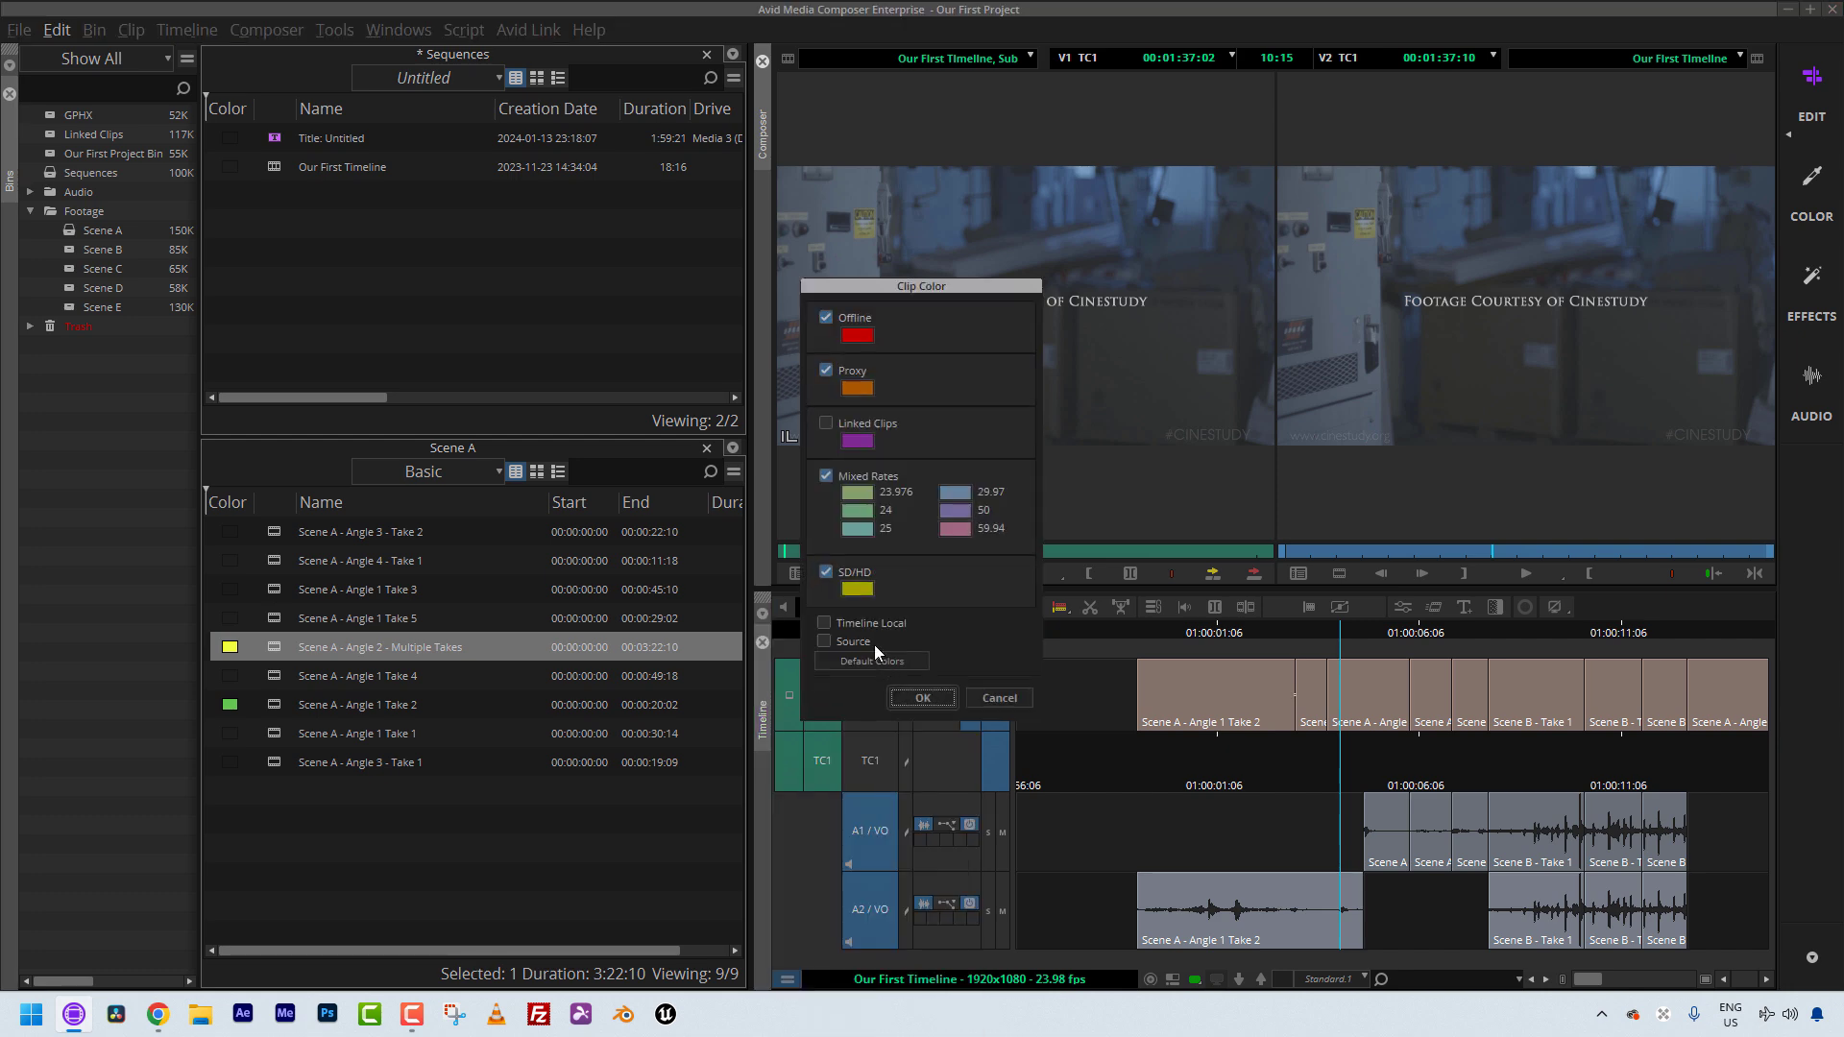
{"action": "left_click", "coordinate": [849, 642]}
{"action": "left_click", "coordinate": [932, 697]}
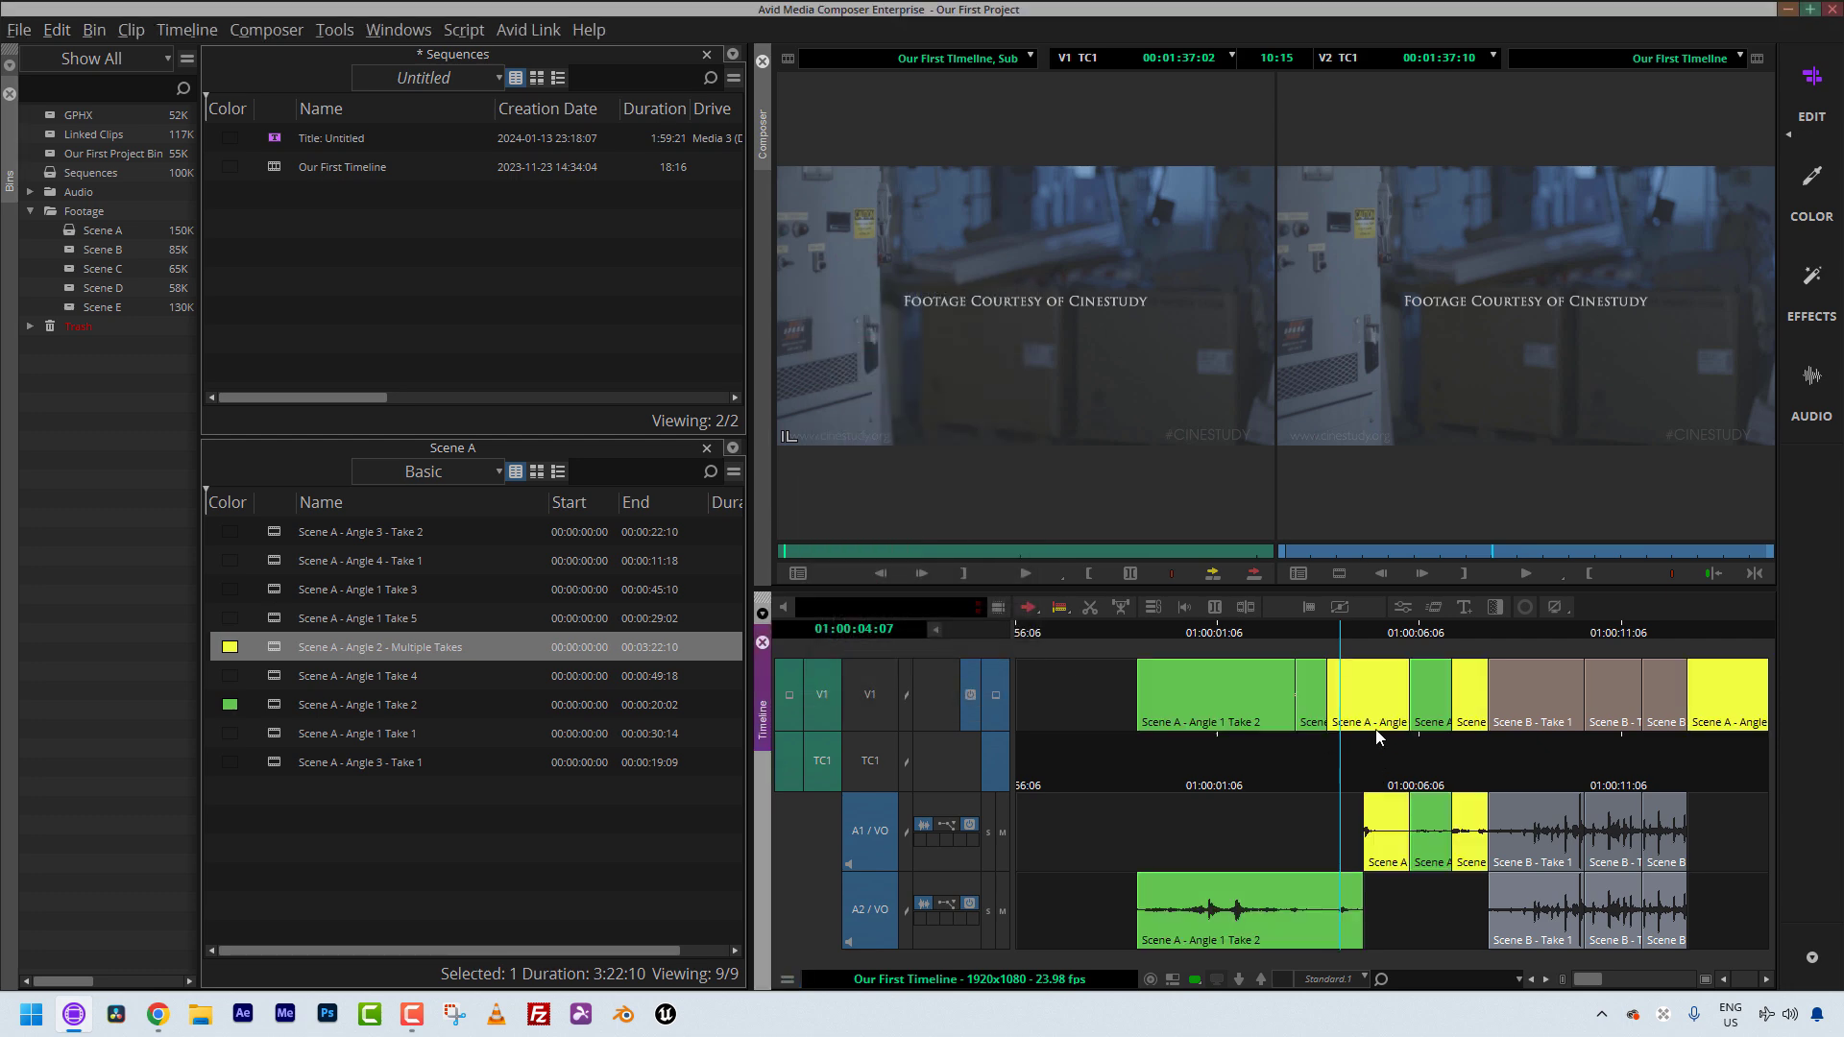
Select V1 and TC1 instead of the audio tracks and reduce the height of only those two tracks.
{"action": "left_click", "coordinate": [1596, 705]}
{"action": "left_click", "coordinate": [867, 698]}
{"action": "left_click", "coordinate": [872, 764]}
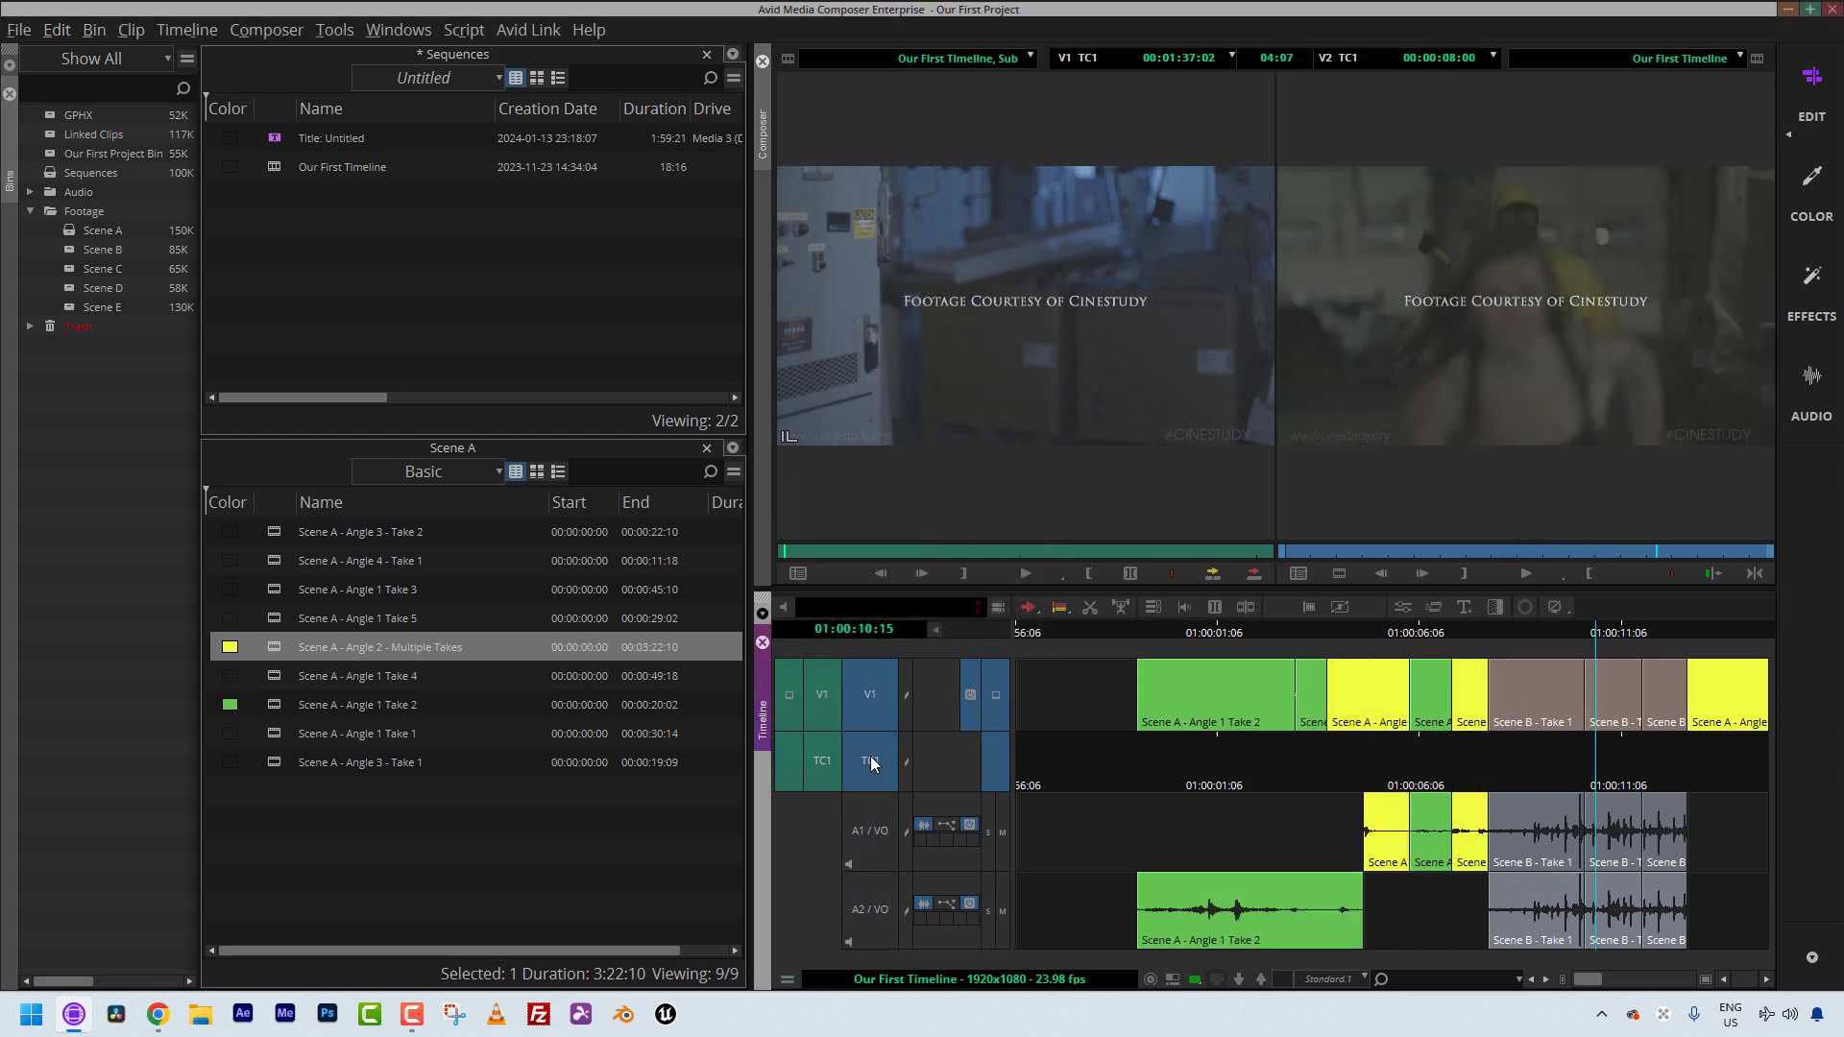
{"action": "key", "text": "ctrl+l"}
{"action": "key", "text": "ctrl+k"}
{"action": "key", "text": "ctrl+k"}
{"action": "key", "text": "ctrl+k"}
{"action": "key", "text": "ctrl+k"}
{"action": "key", "text": "ctrl+k"}
{"action": "key", "text": "ctrl+k"}
{"action": "key", "text": "ctrl+k"}
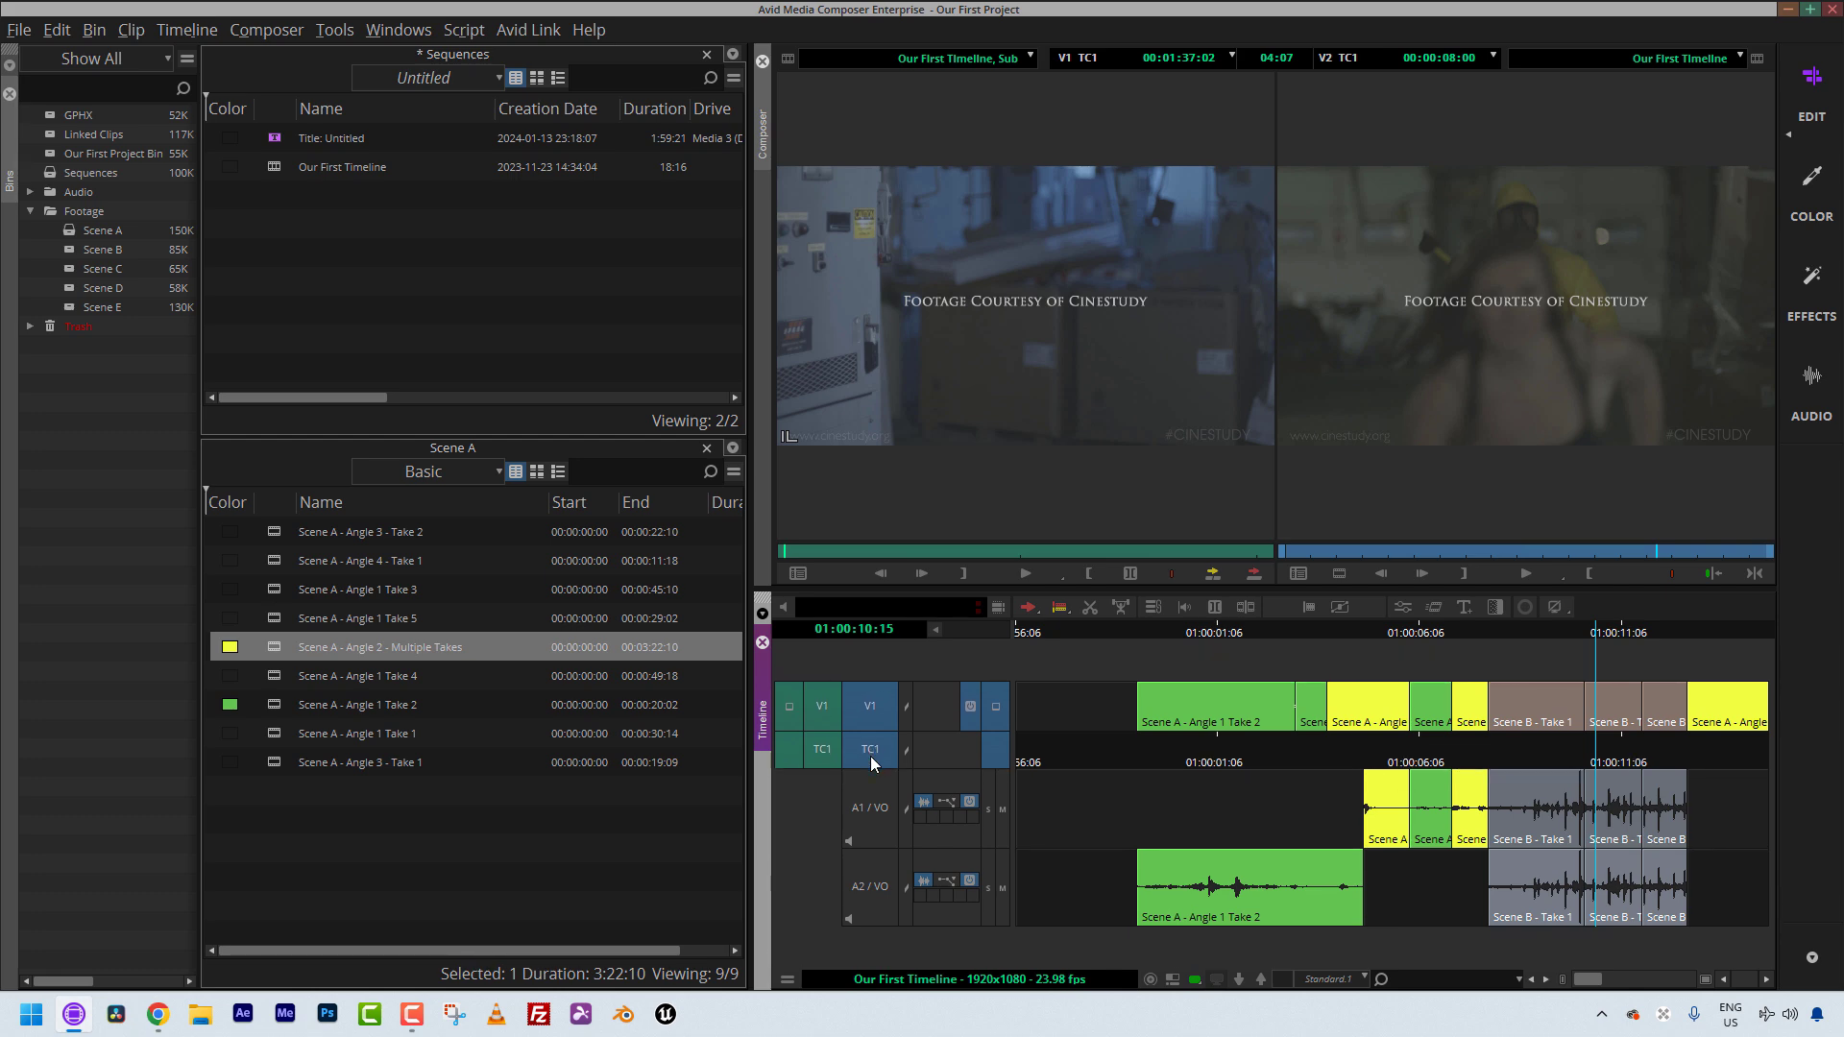
{"action": "key", "text": "ctrl+k"}
{"action": "key", "text": "ctrl+k"}
{"action": "key", "text": "ctrl+k"}
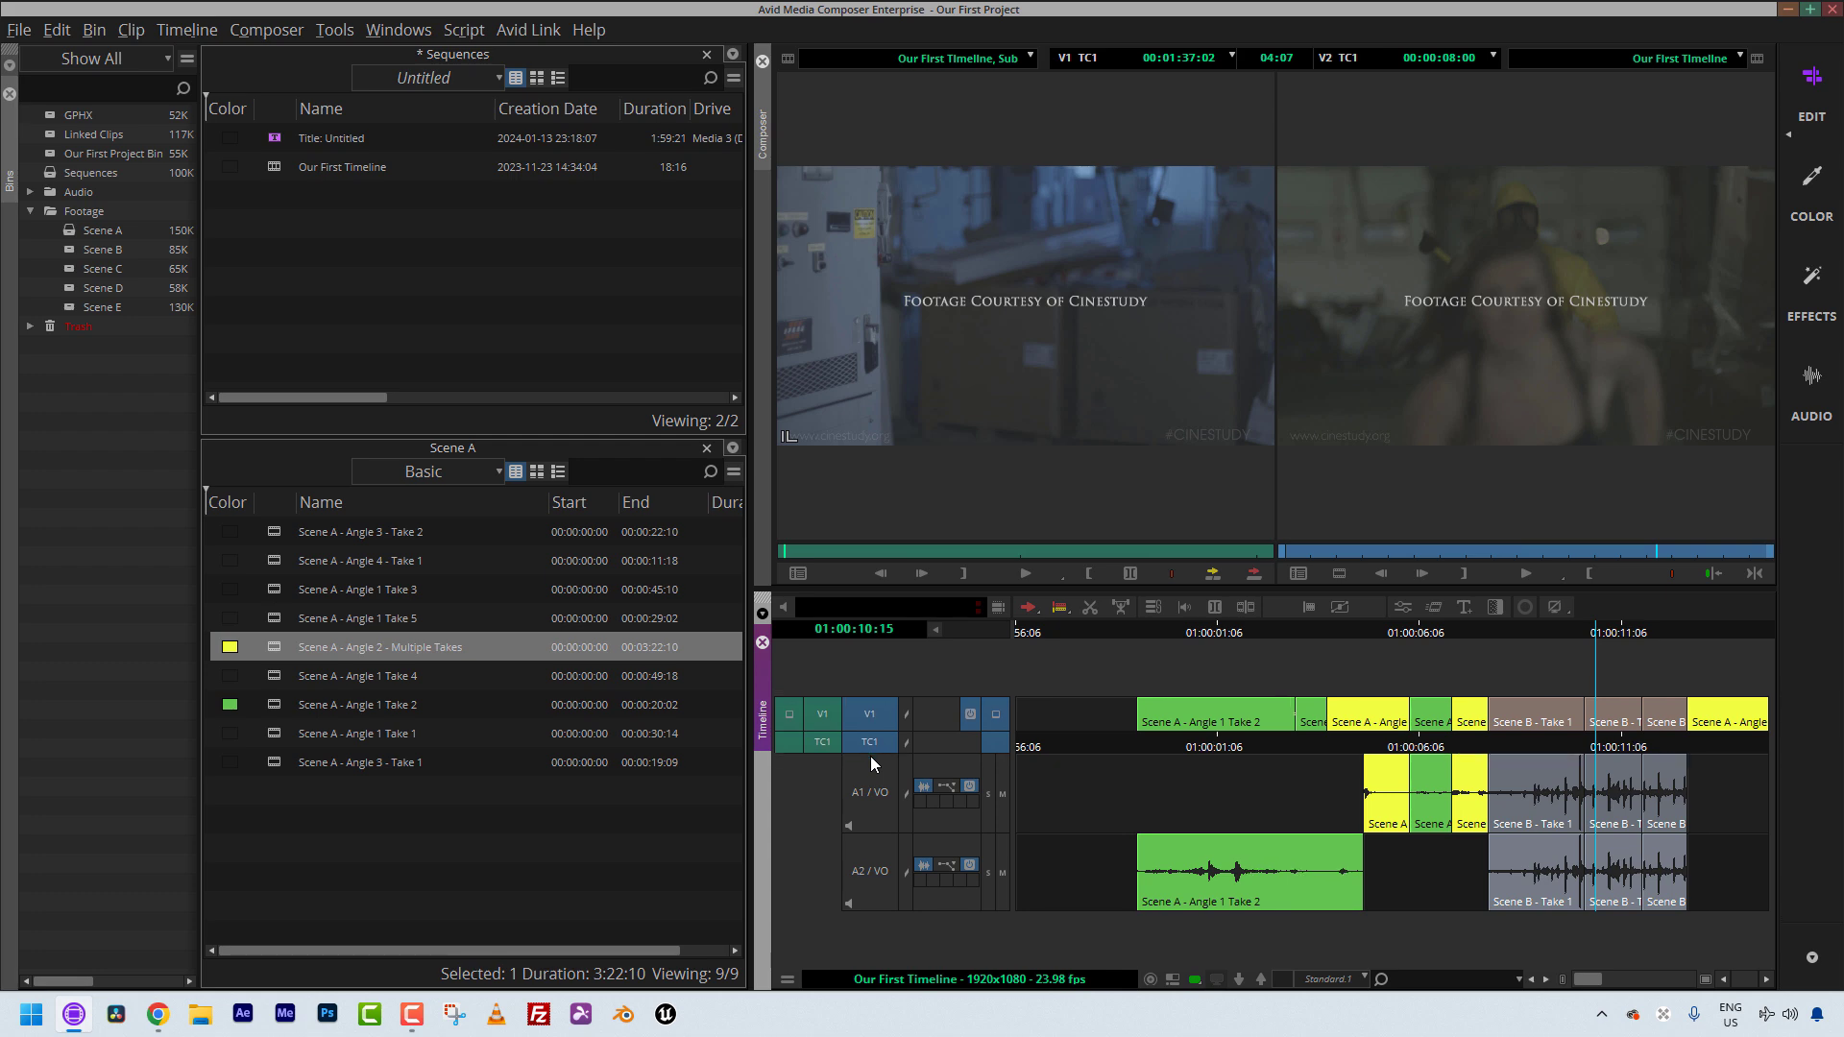
{"action": "key", "text": "ctrl+k"}
{"action": "key", "text": "ctrl+k"}
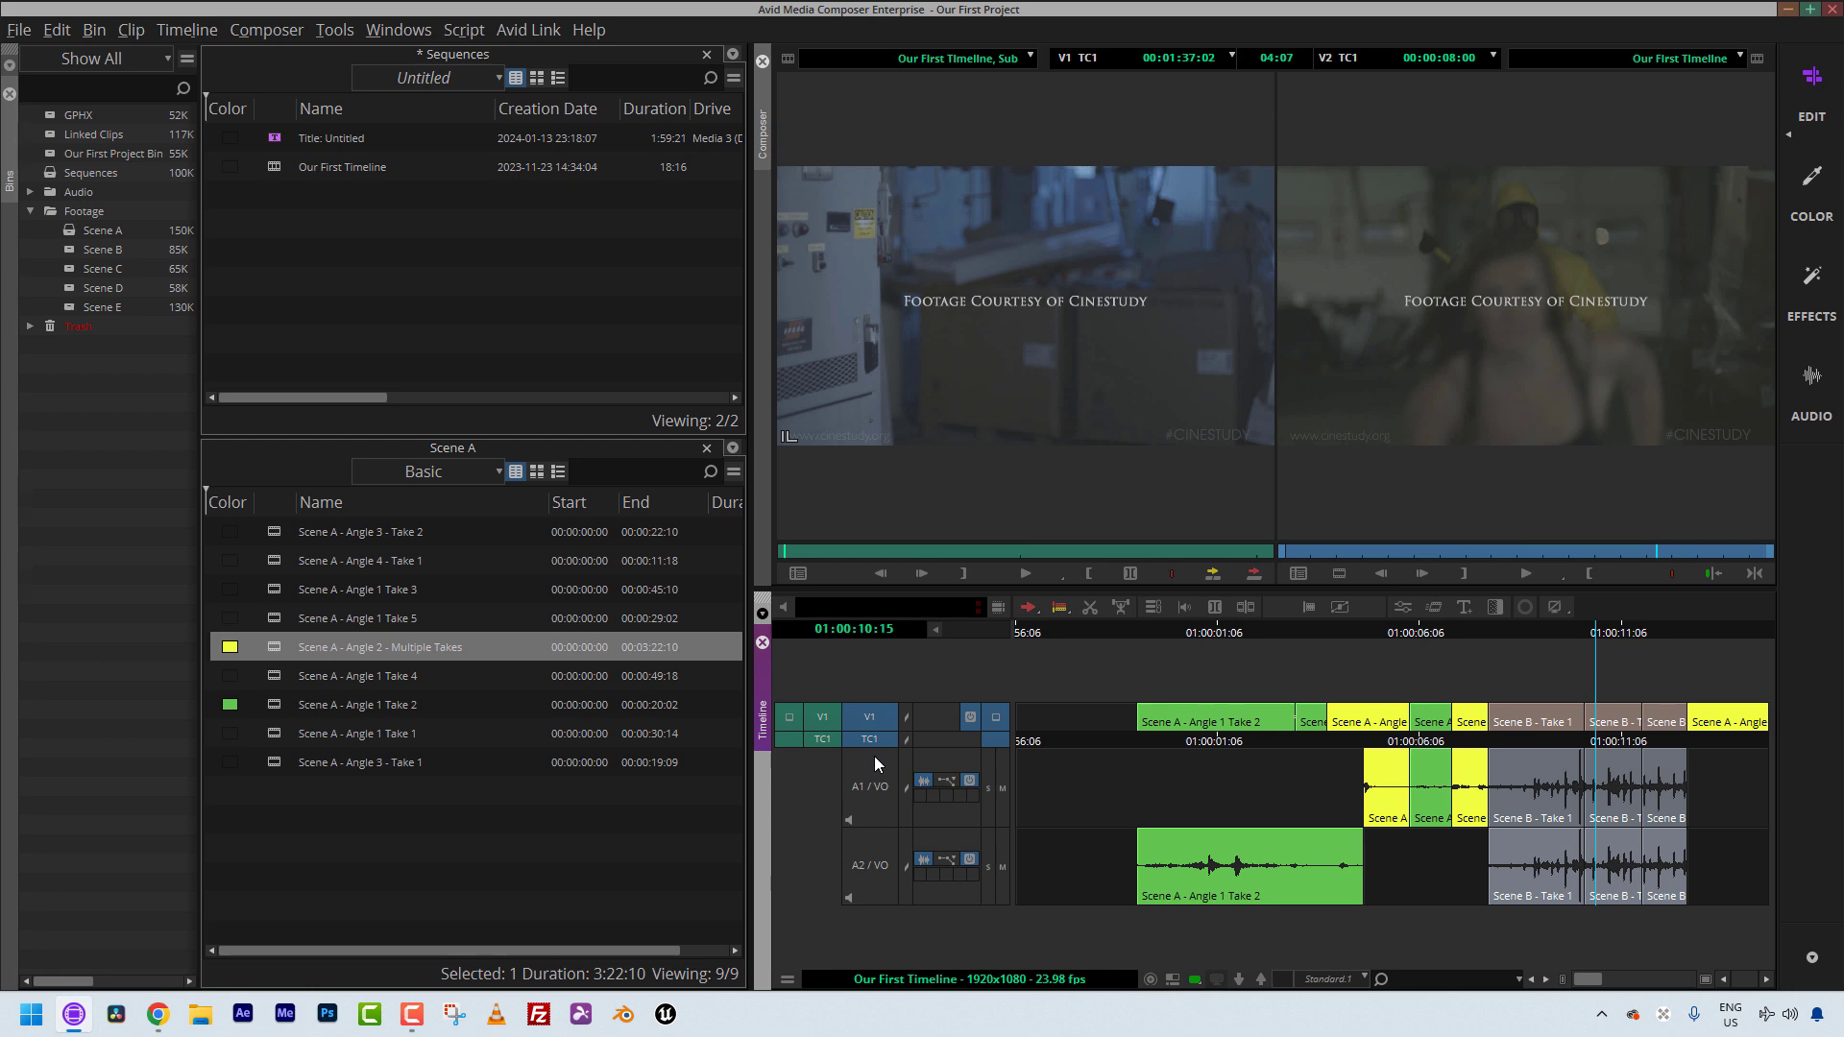
Save the current timeline layout as a new view named Audio Waveform.
{"action": "left_click_drag", "start_coordinate": [1200, 711], "coordinate": [1482, 716]}
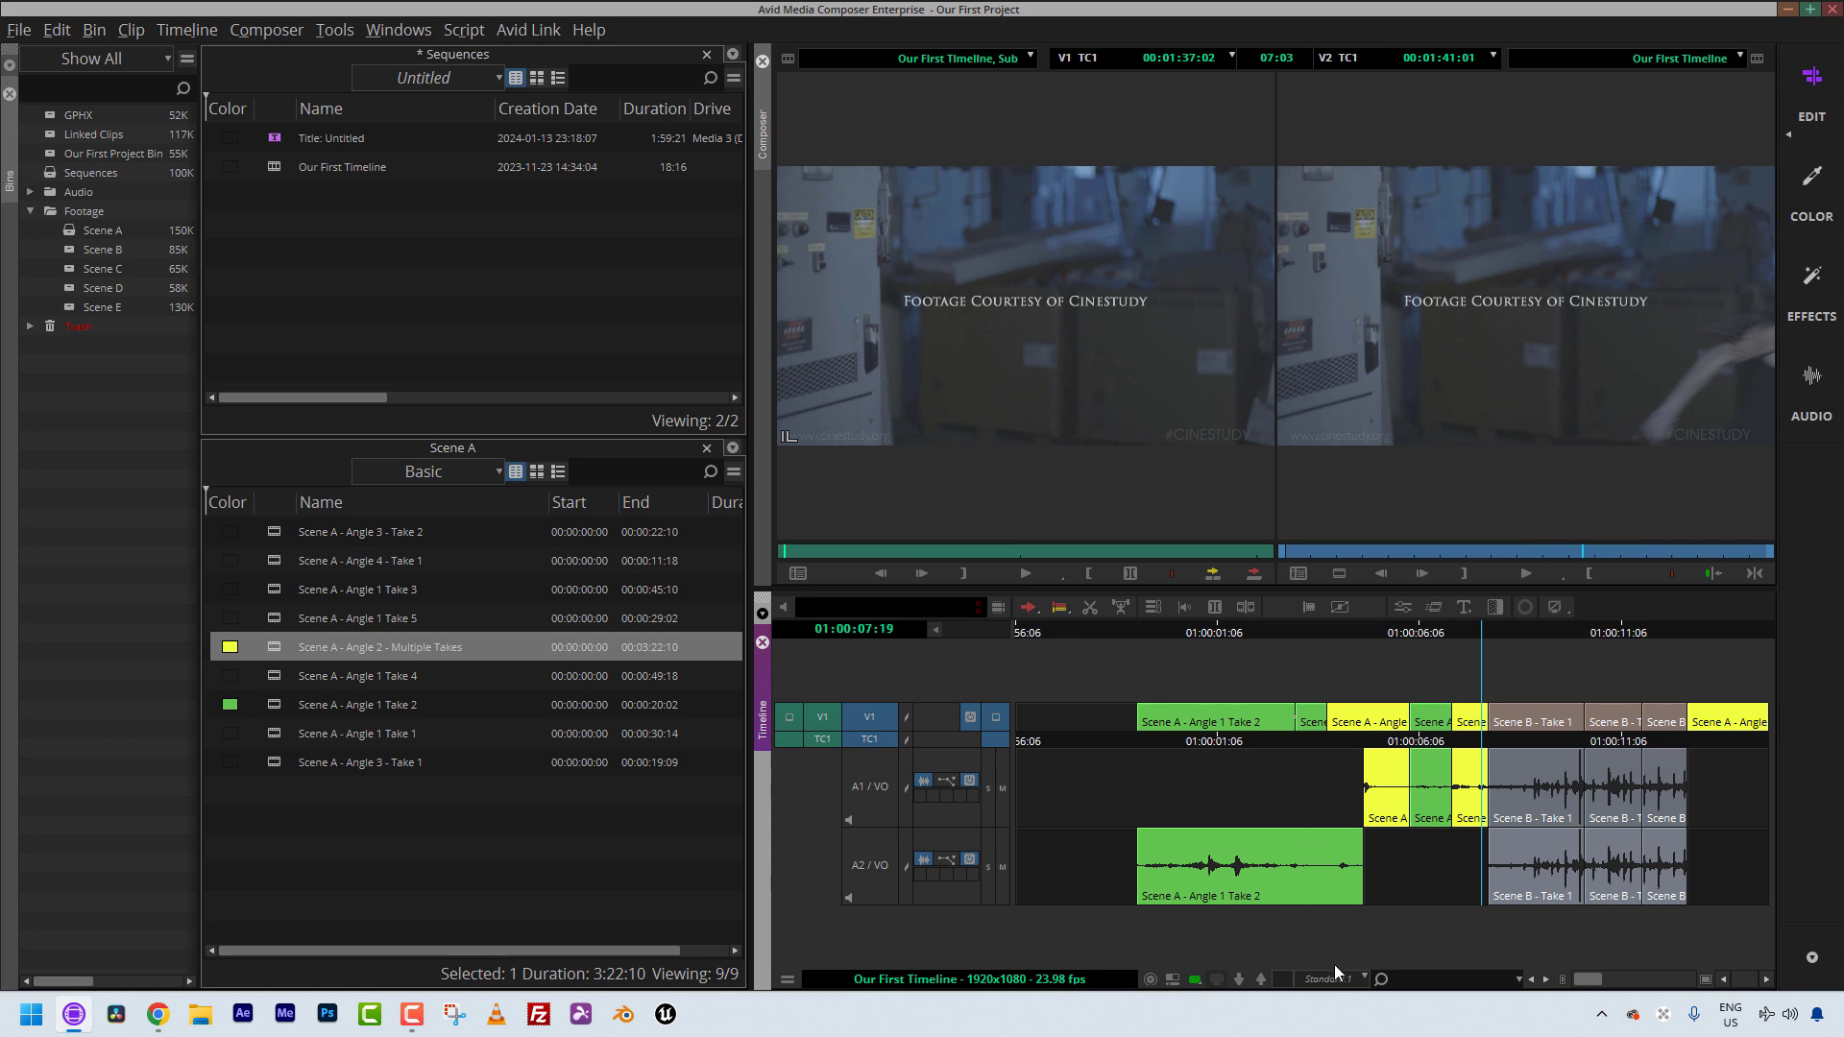
{"action": "left_click", "coordinate": [1354, 978]}
{"action": "left_click", "coordinate": [1402, 1010]}
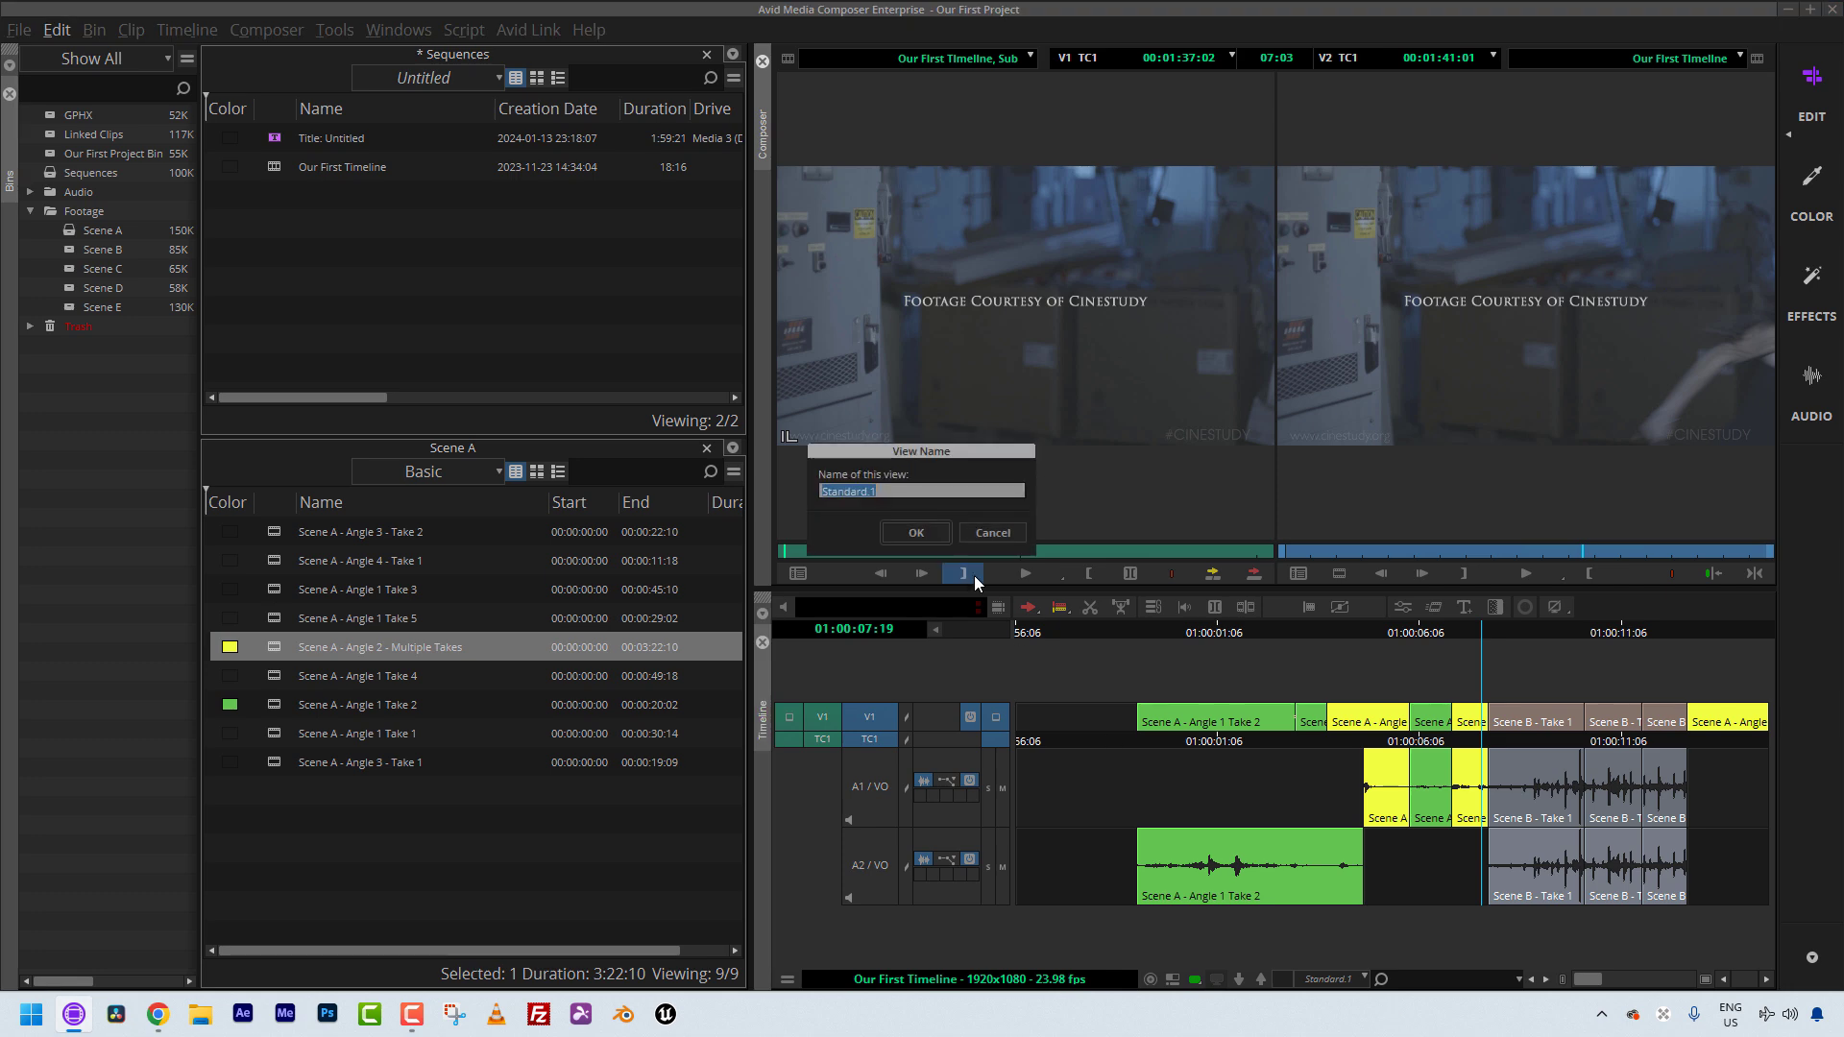
{"action": "type", "text": "audio Waveform"}
{"action": "key", "text": "Return"}
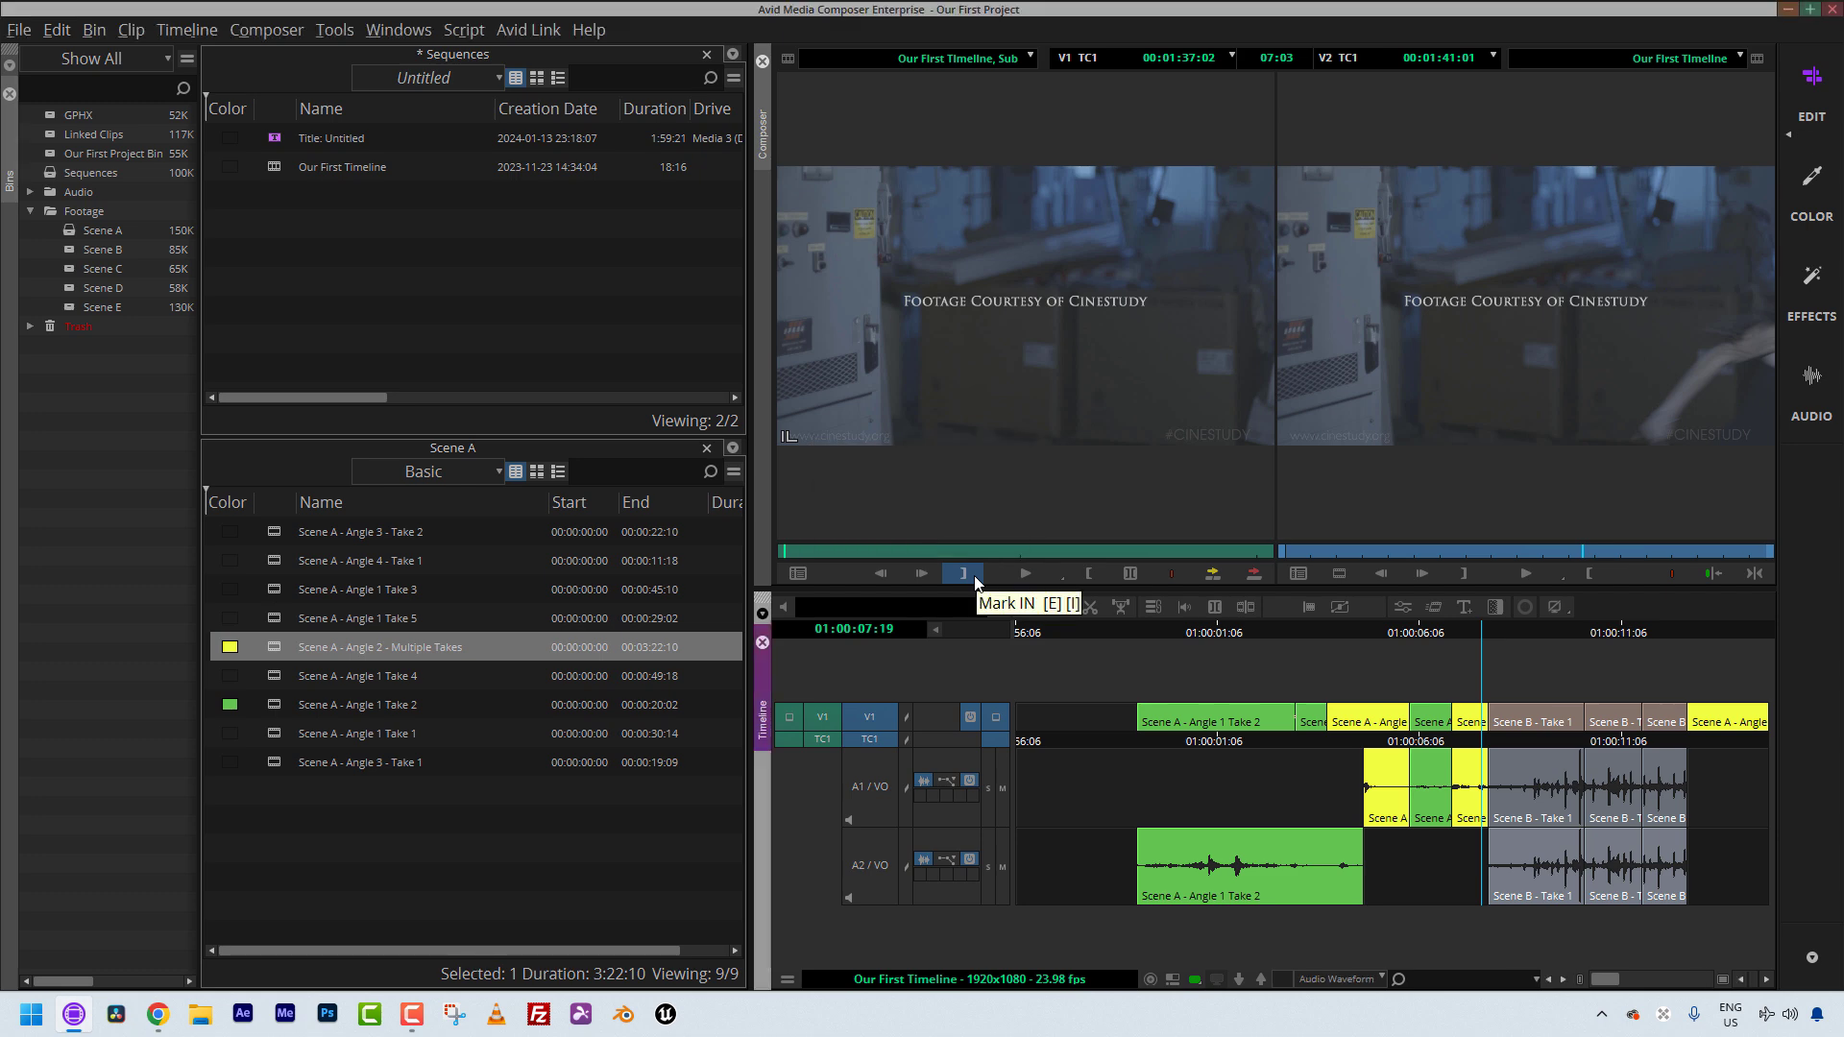
{"action": "left_click", "coordinate": [1198, 799]}
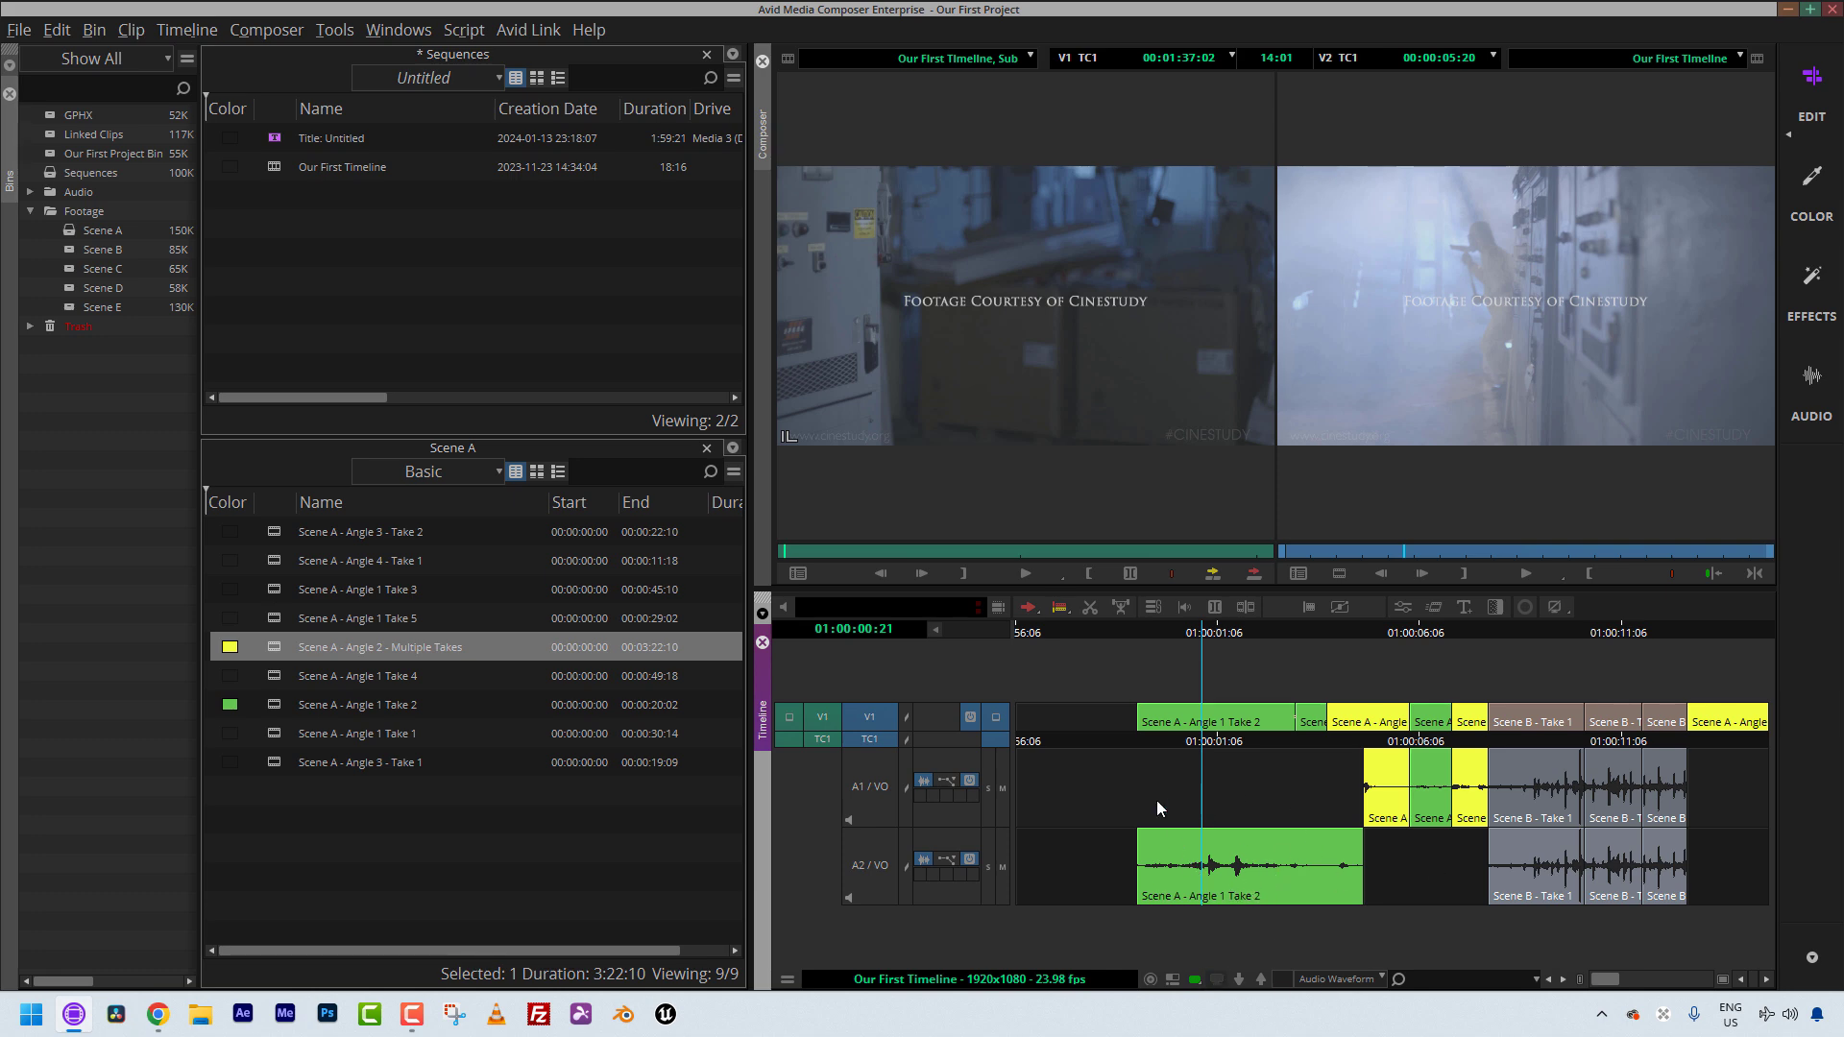
Compare the two saved timeline views by switching to Standard and back to Audio Waveform.
{"action": "left_click", "coordinate": [1380, 978]}
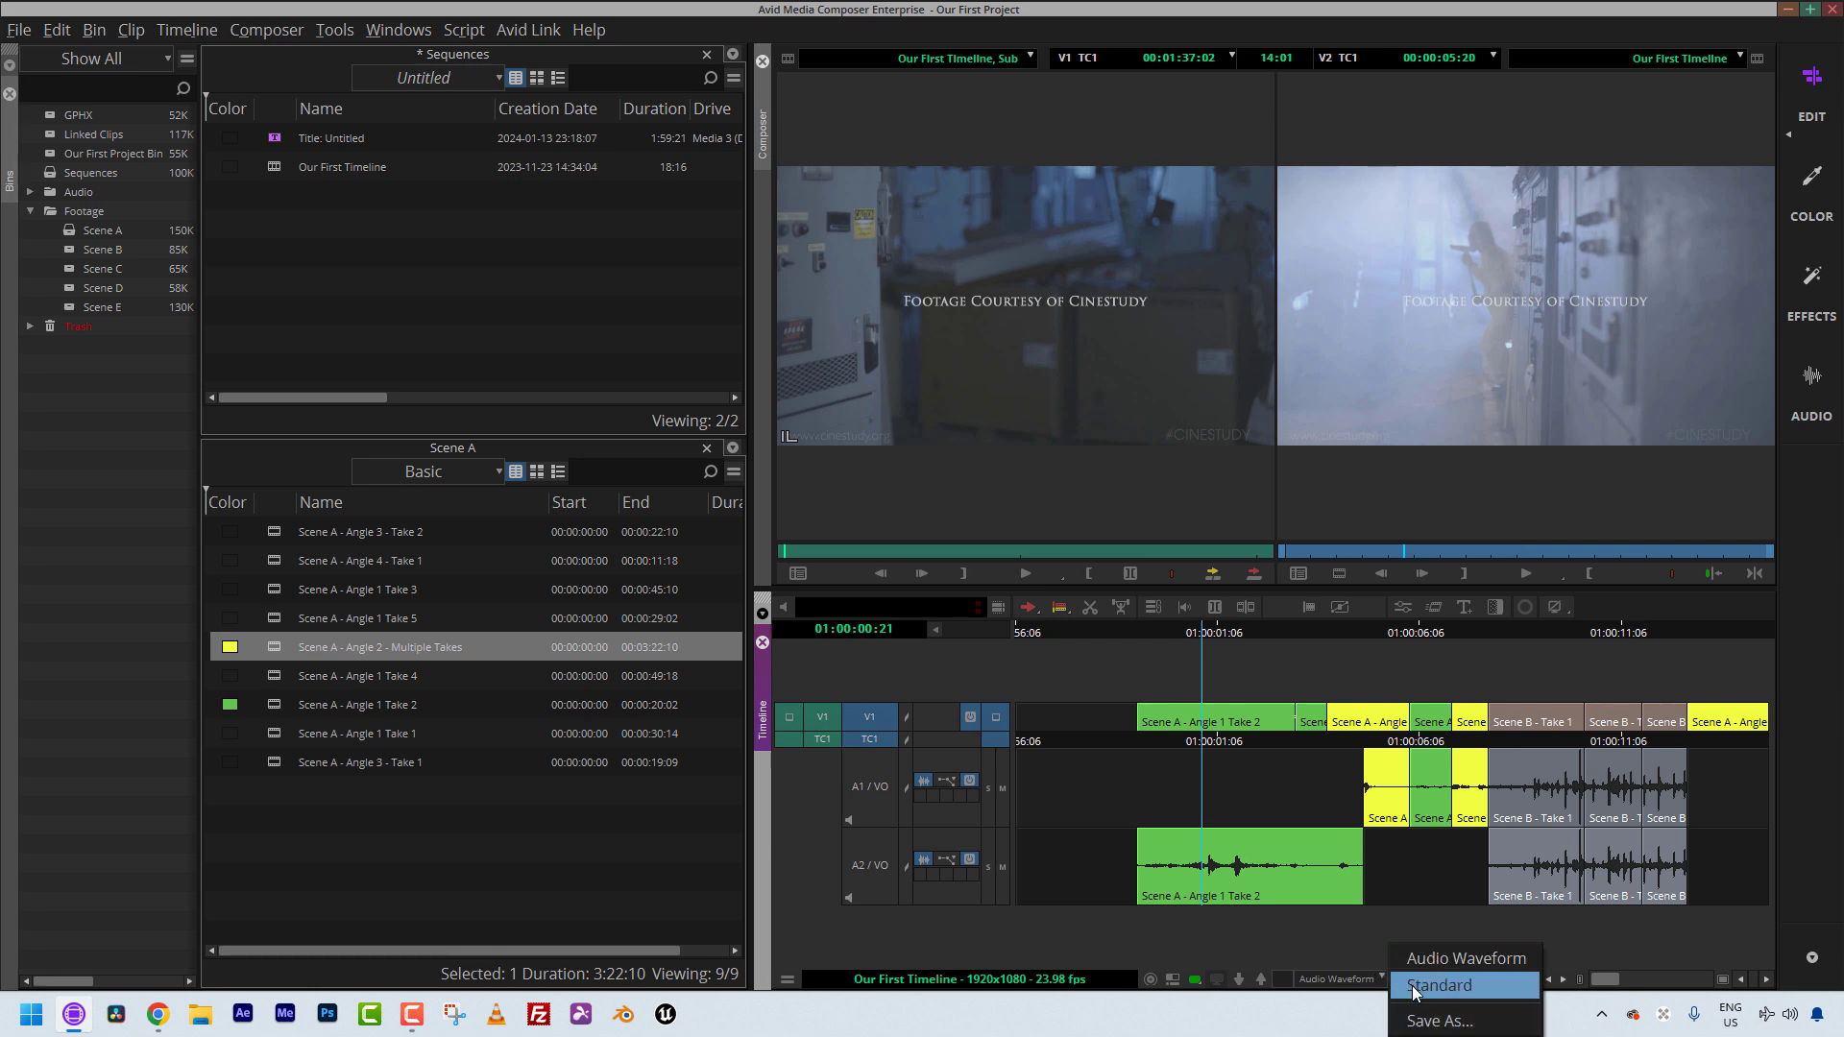
{"action": "left_click", "coordinate": [1412, 985]}
{"action": "left_click", "coordinate": [1379, 982]}
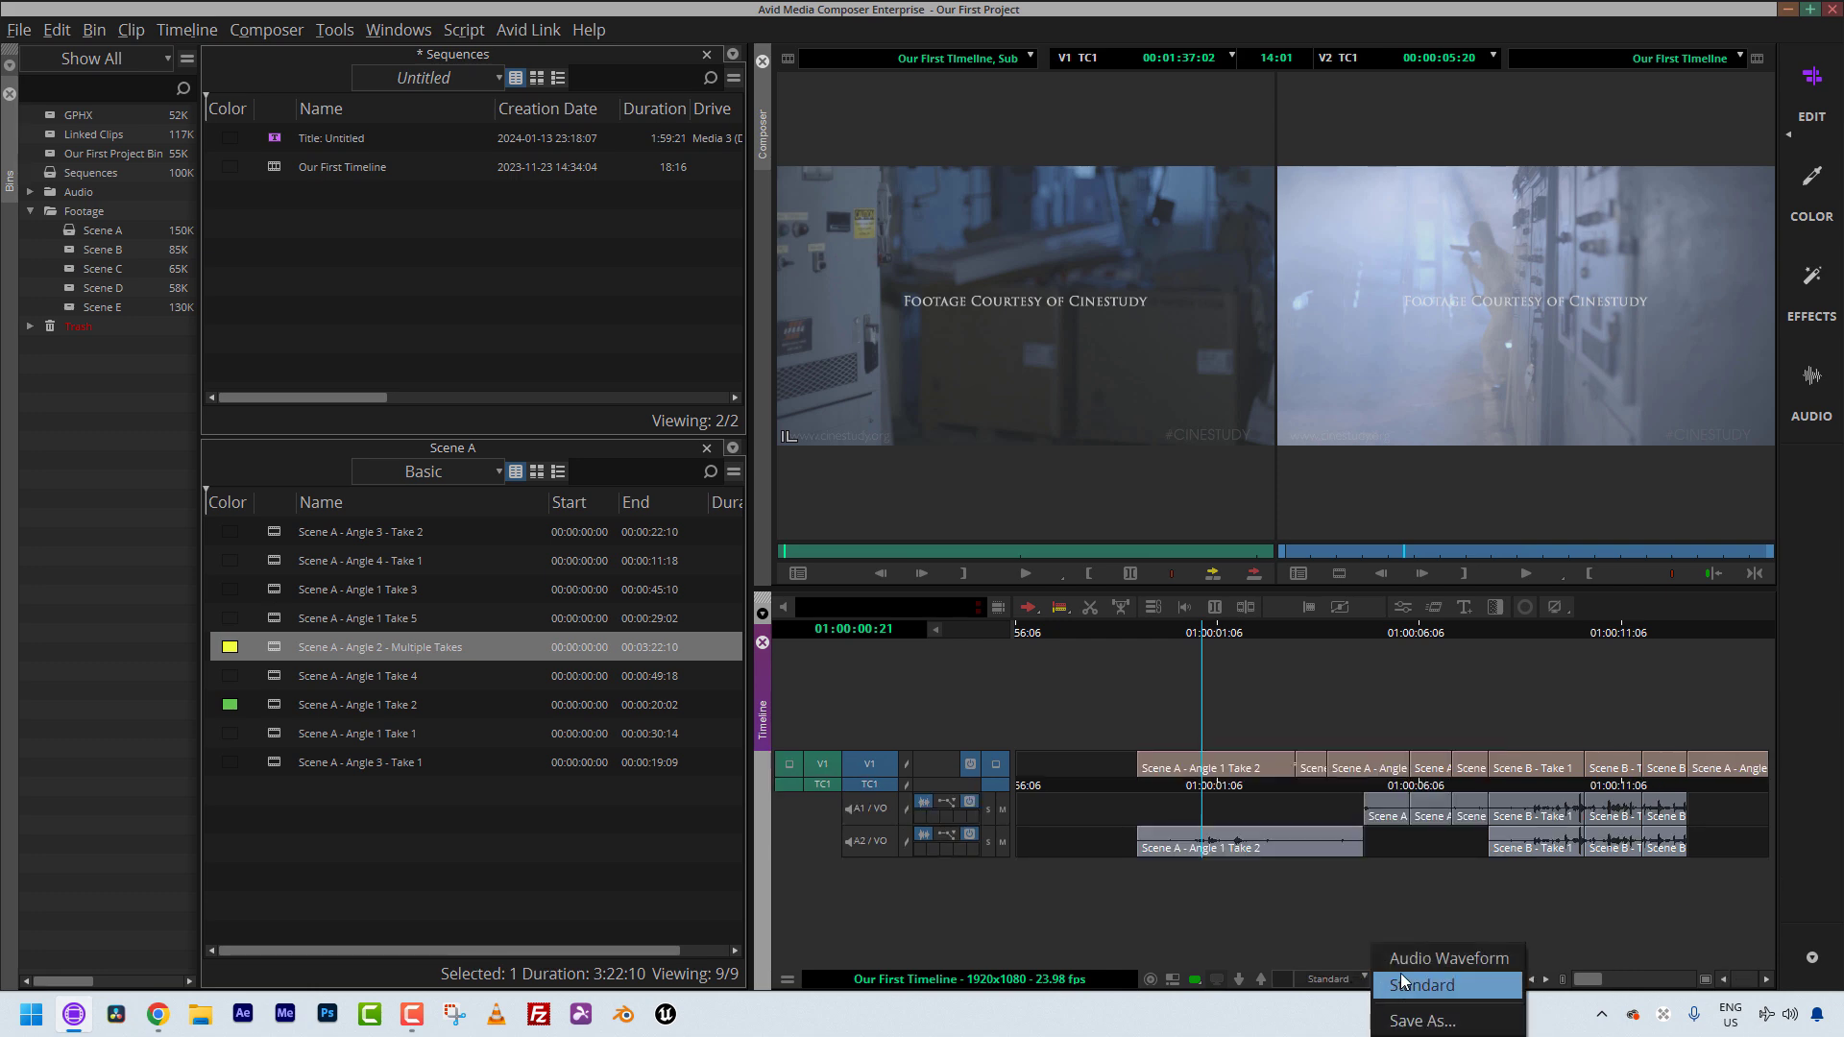
{"action": "left_click", "coordinate": [1405, 965]}
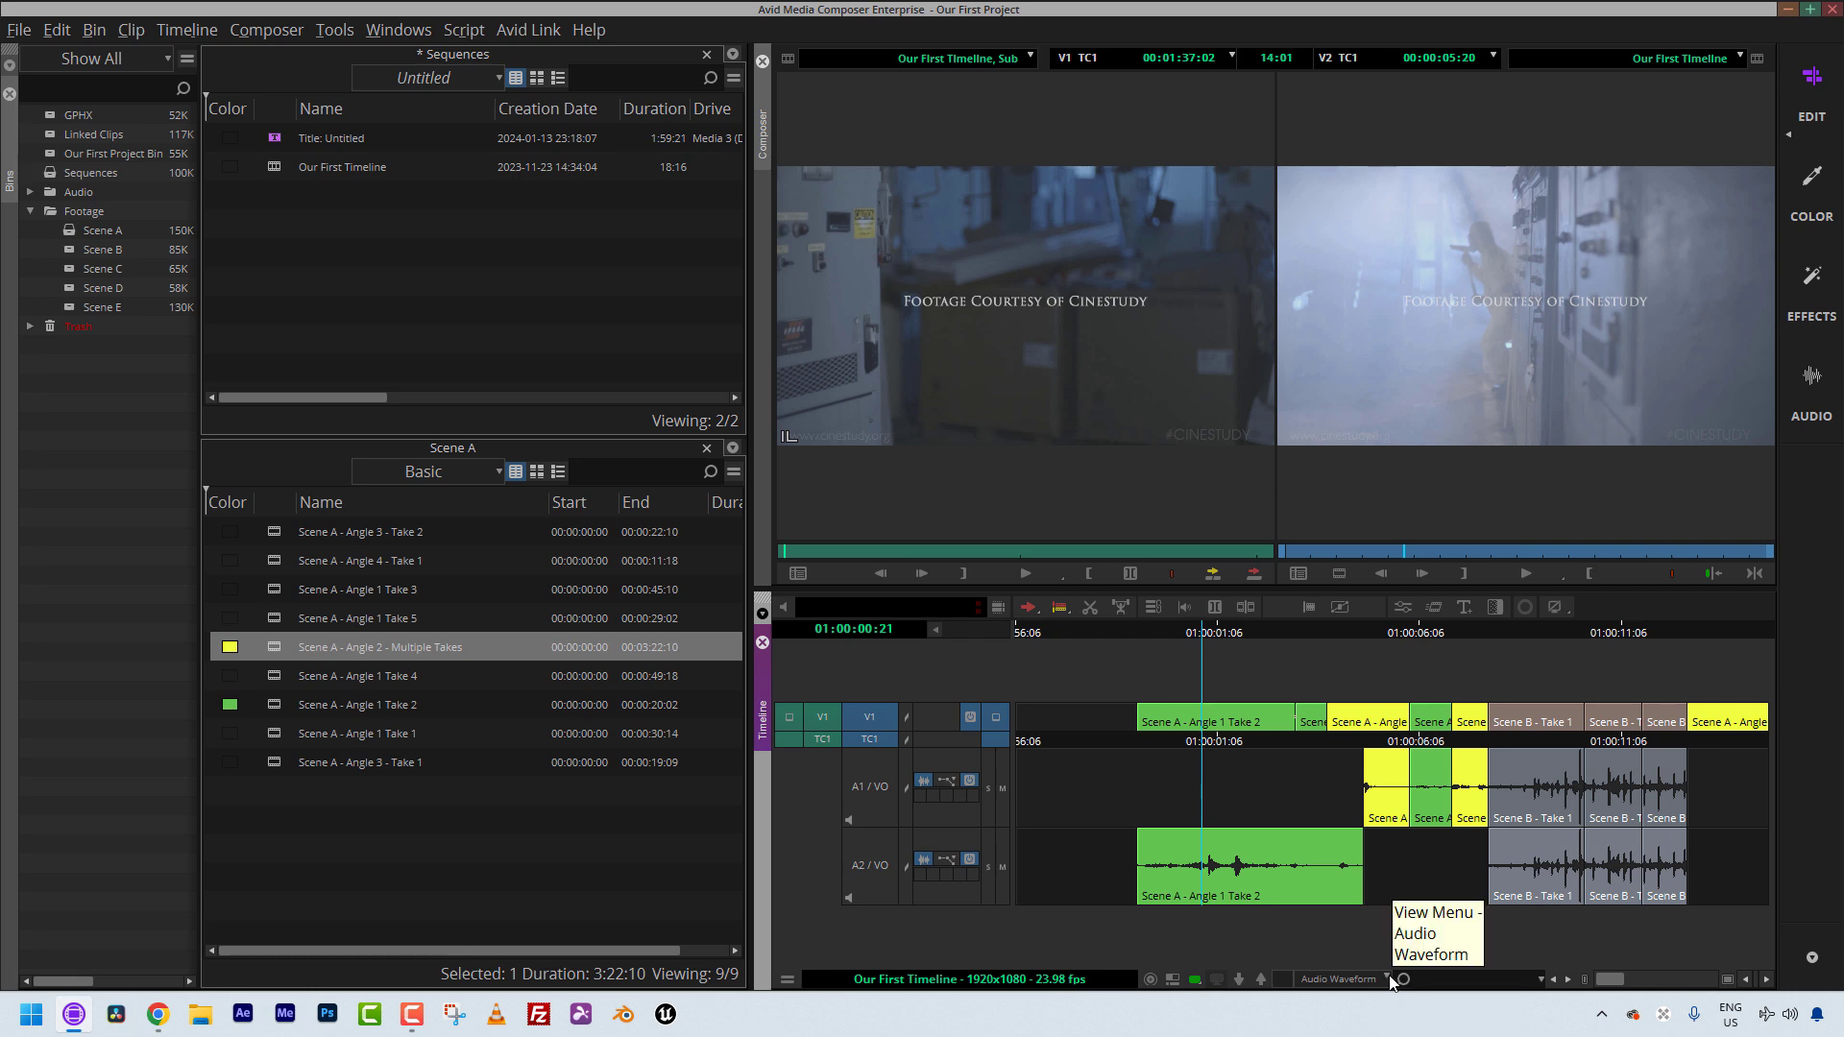
{"action": "left_click", "coordinate": [451, 75]}
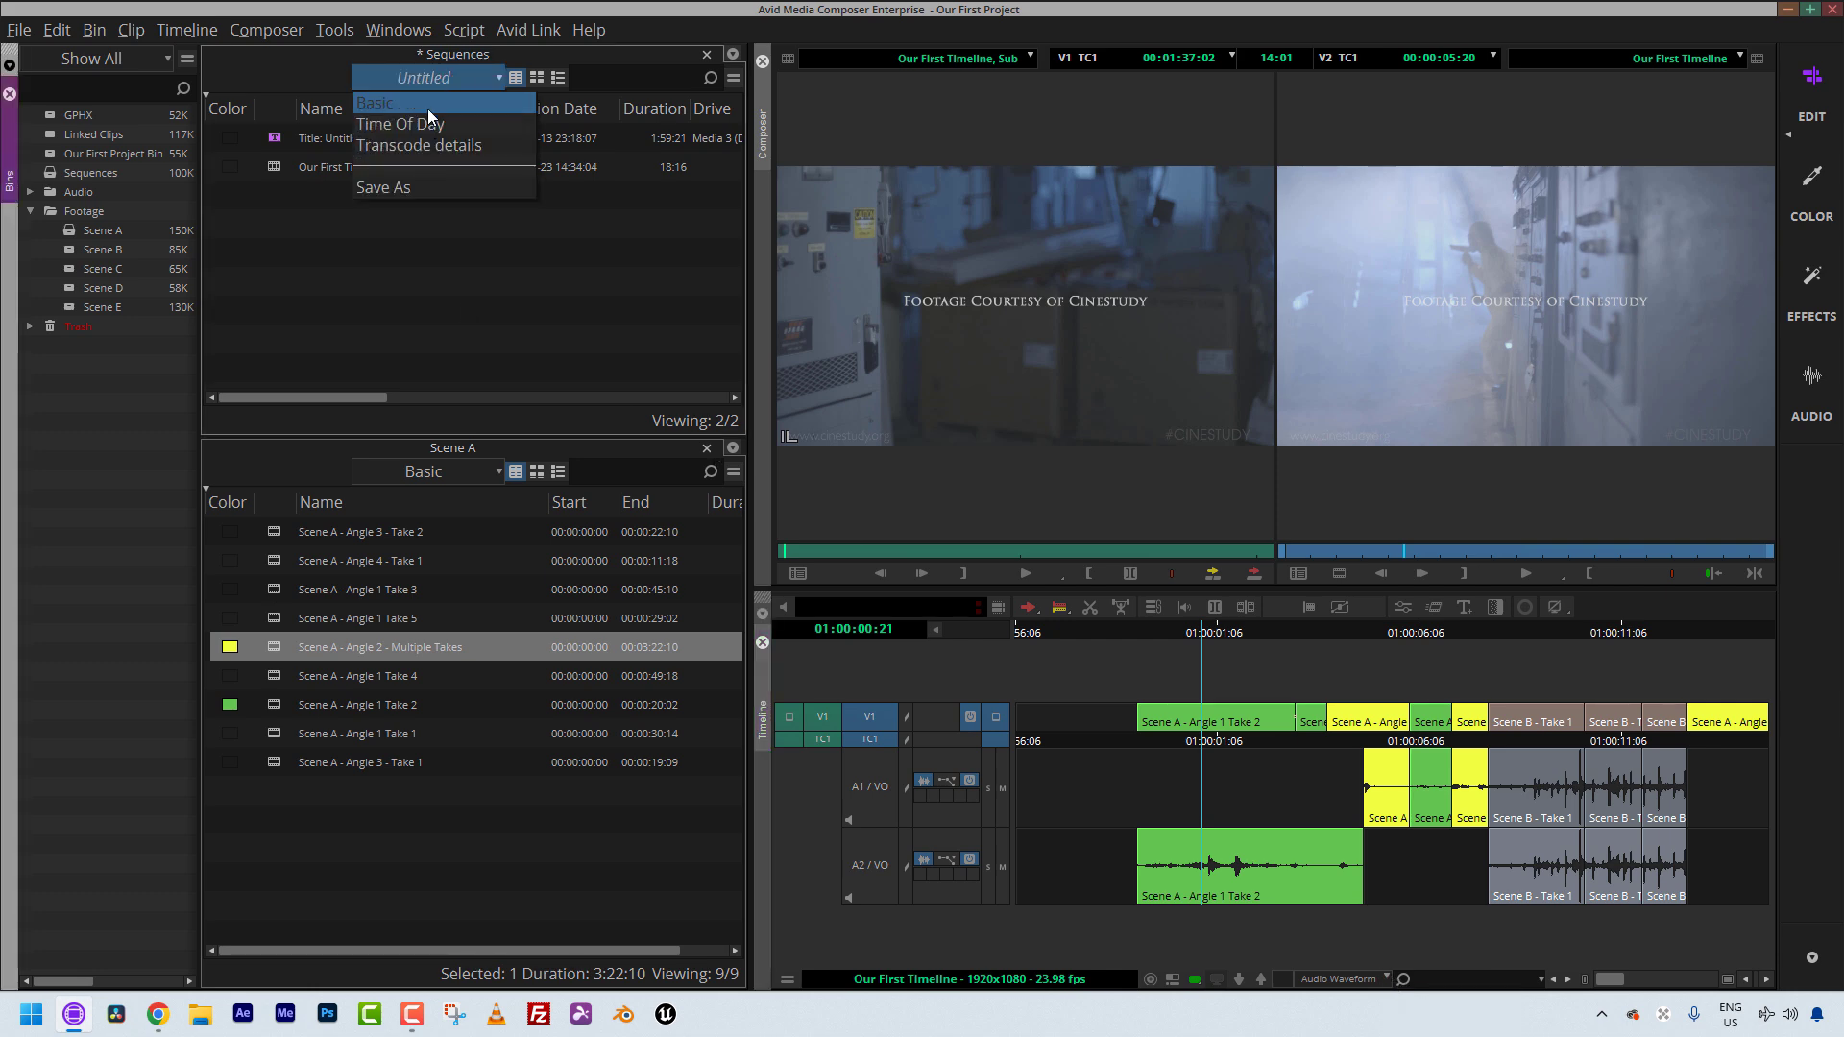
{"action": "left_click", "coordinate": [1183, 394]}
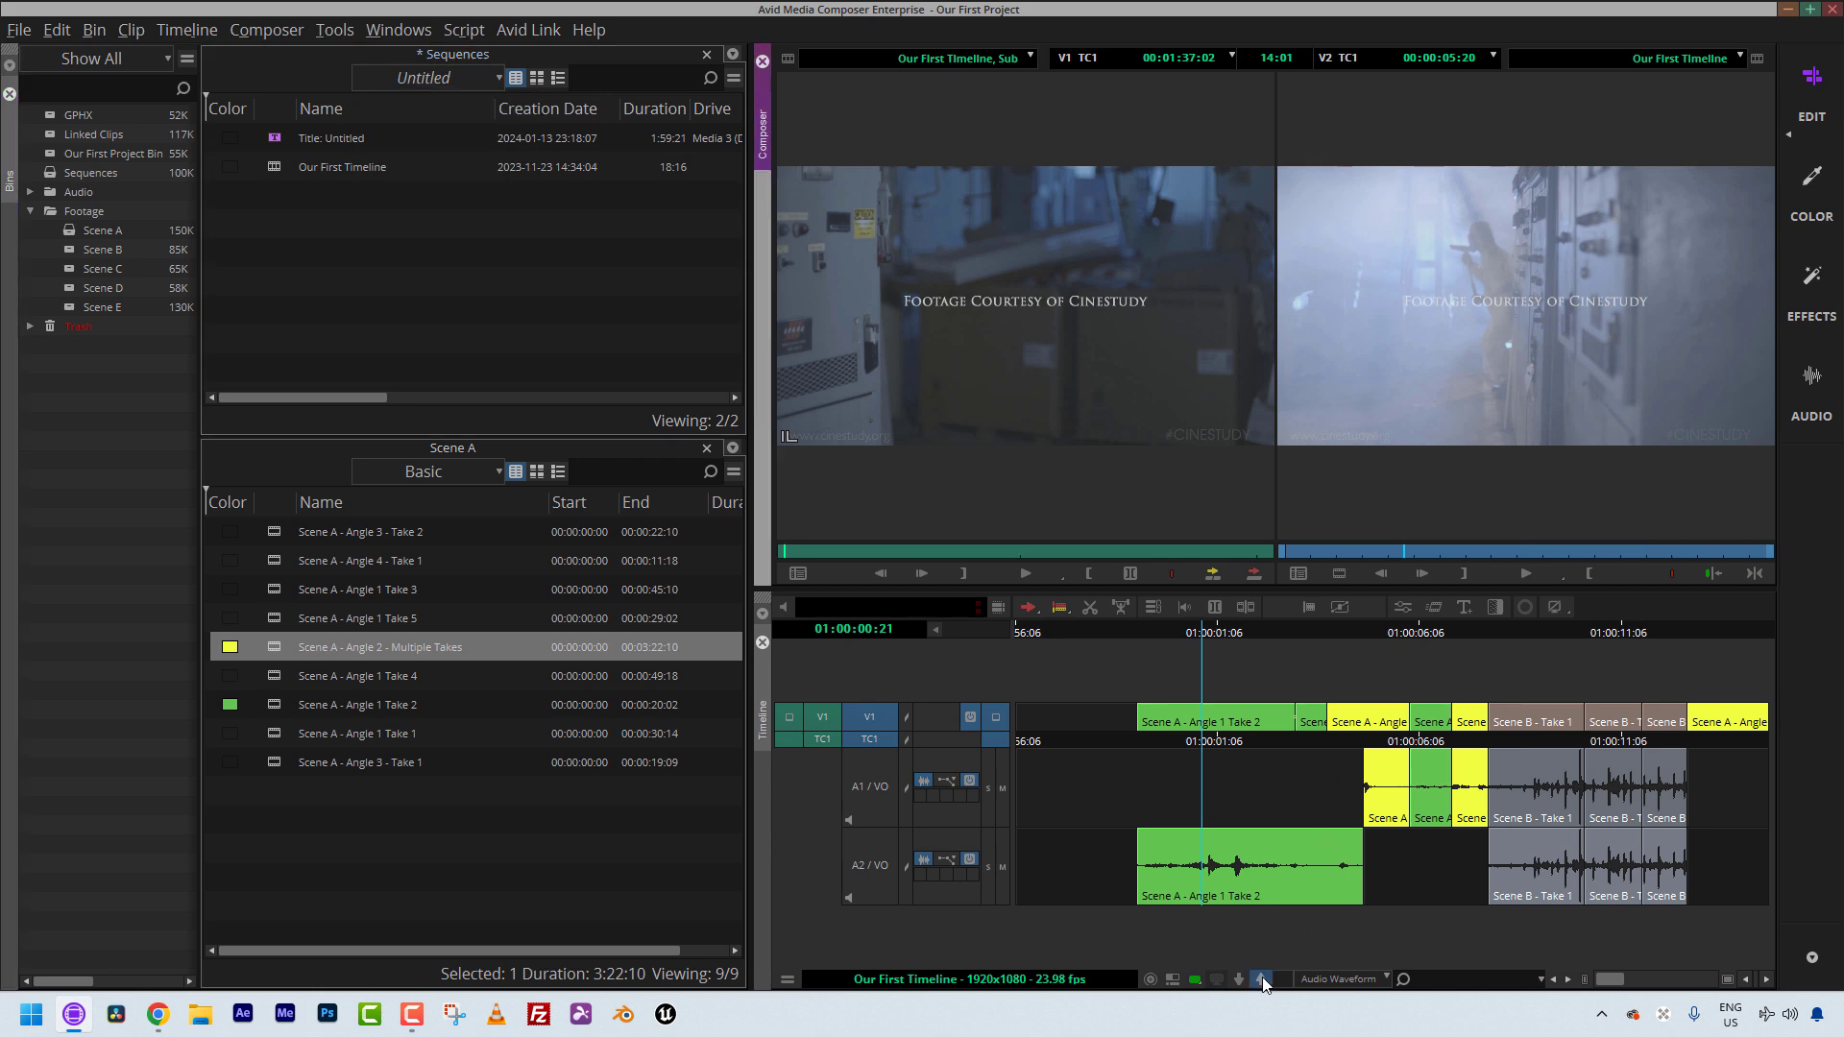
{"action": "left_click", "coordinate": [1336, 979]}
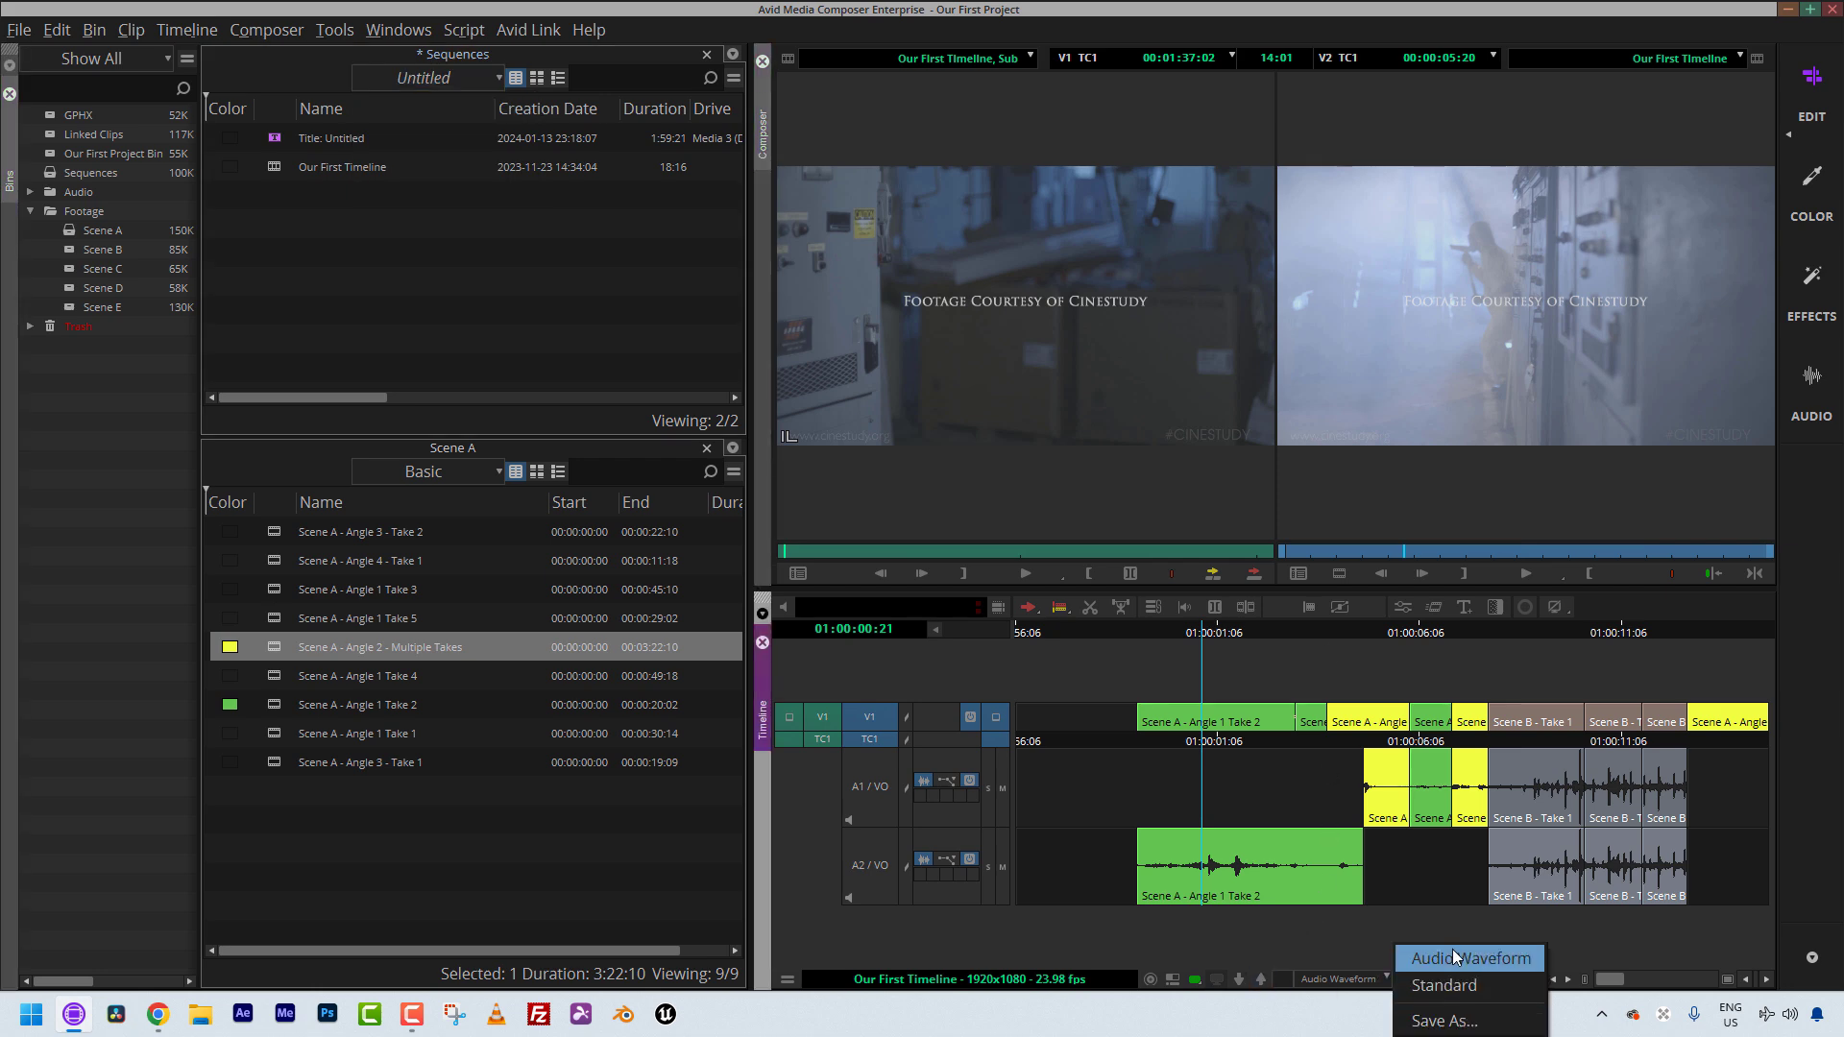
{"action": "left_click", "coordinate": [1382, 413]}
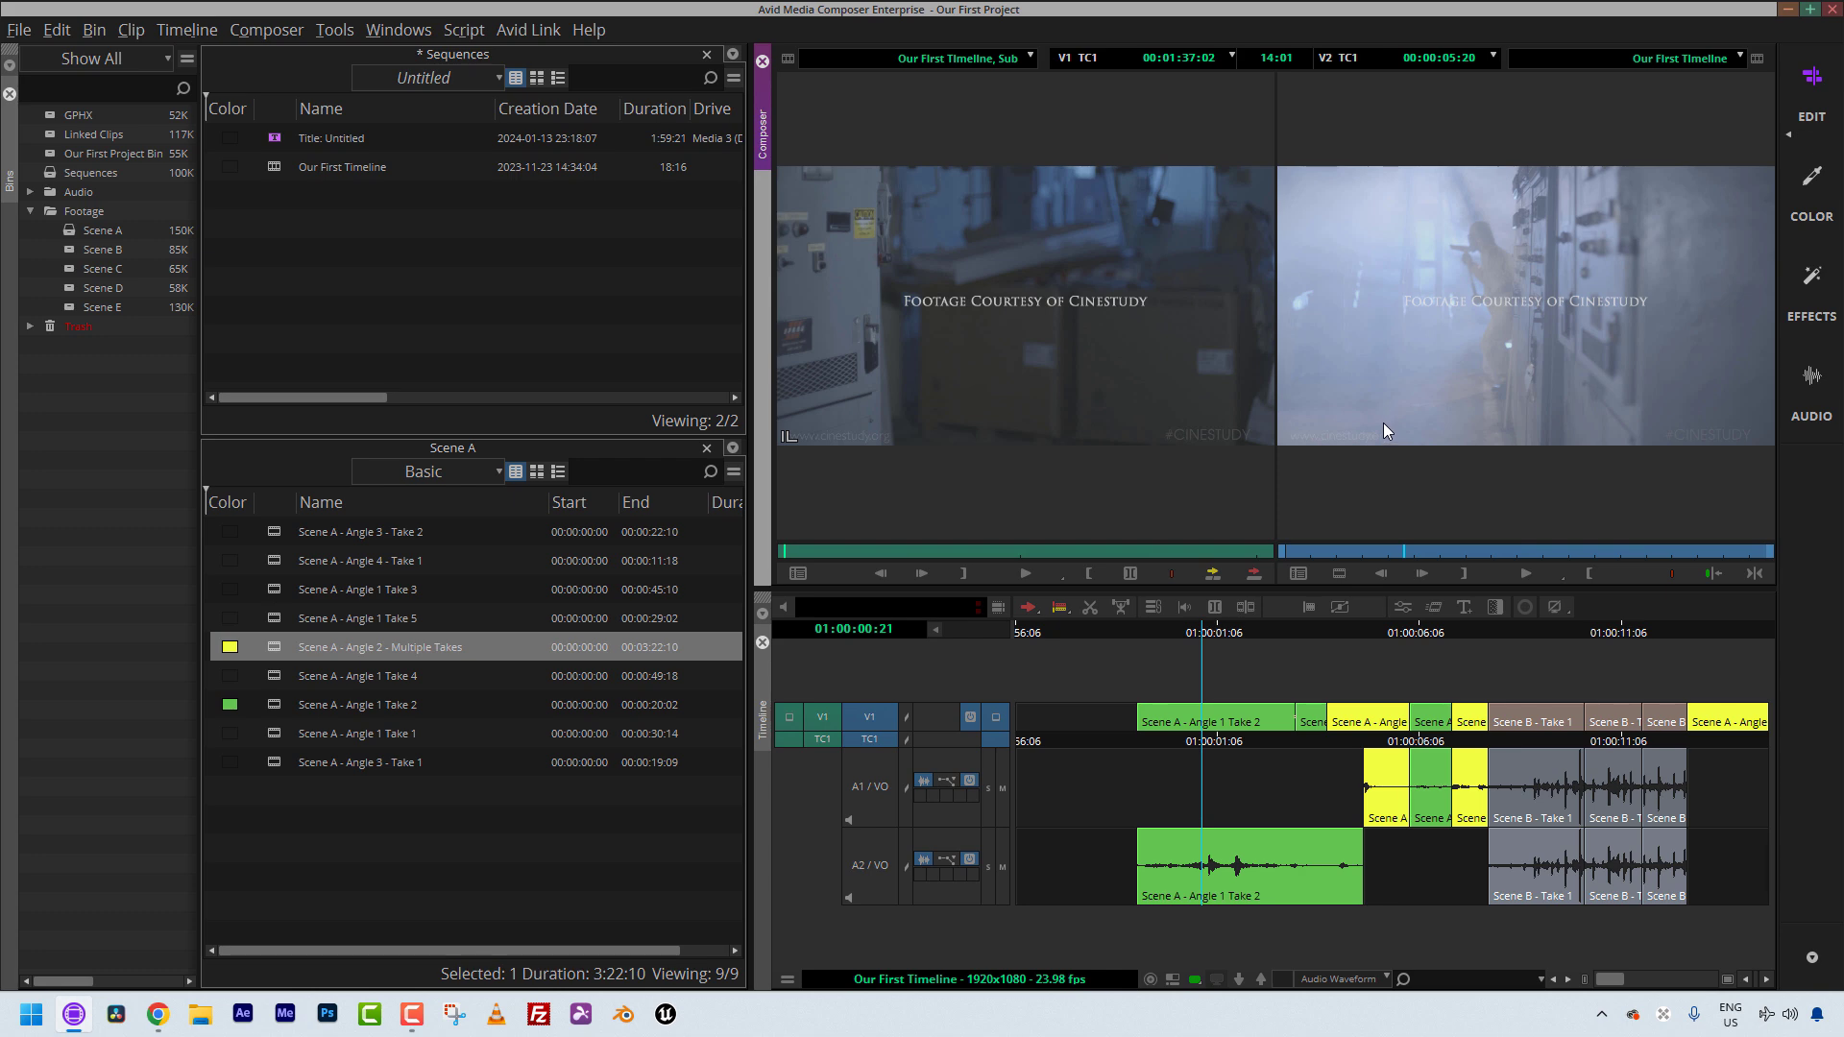
{"action": "right_click", "coordinate": [1373, 433]}
{"action": "left_click", "coordinate": [1354, 428]}
Open the user settings, expand the Timeline View entries and select the saved Standard view.
{"action": "key", "text": "ctrl+shift+equal"}
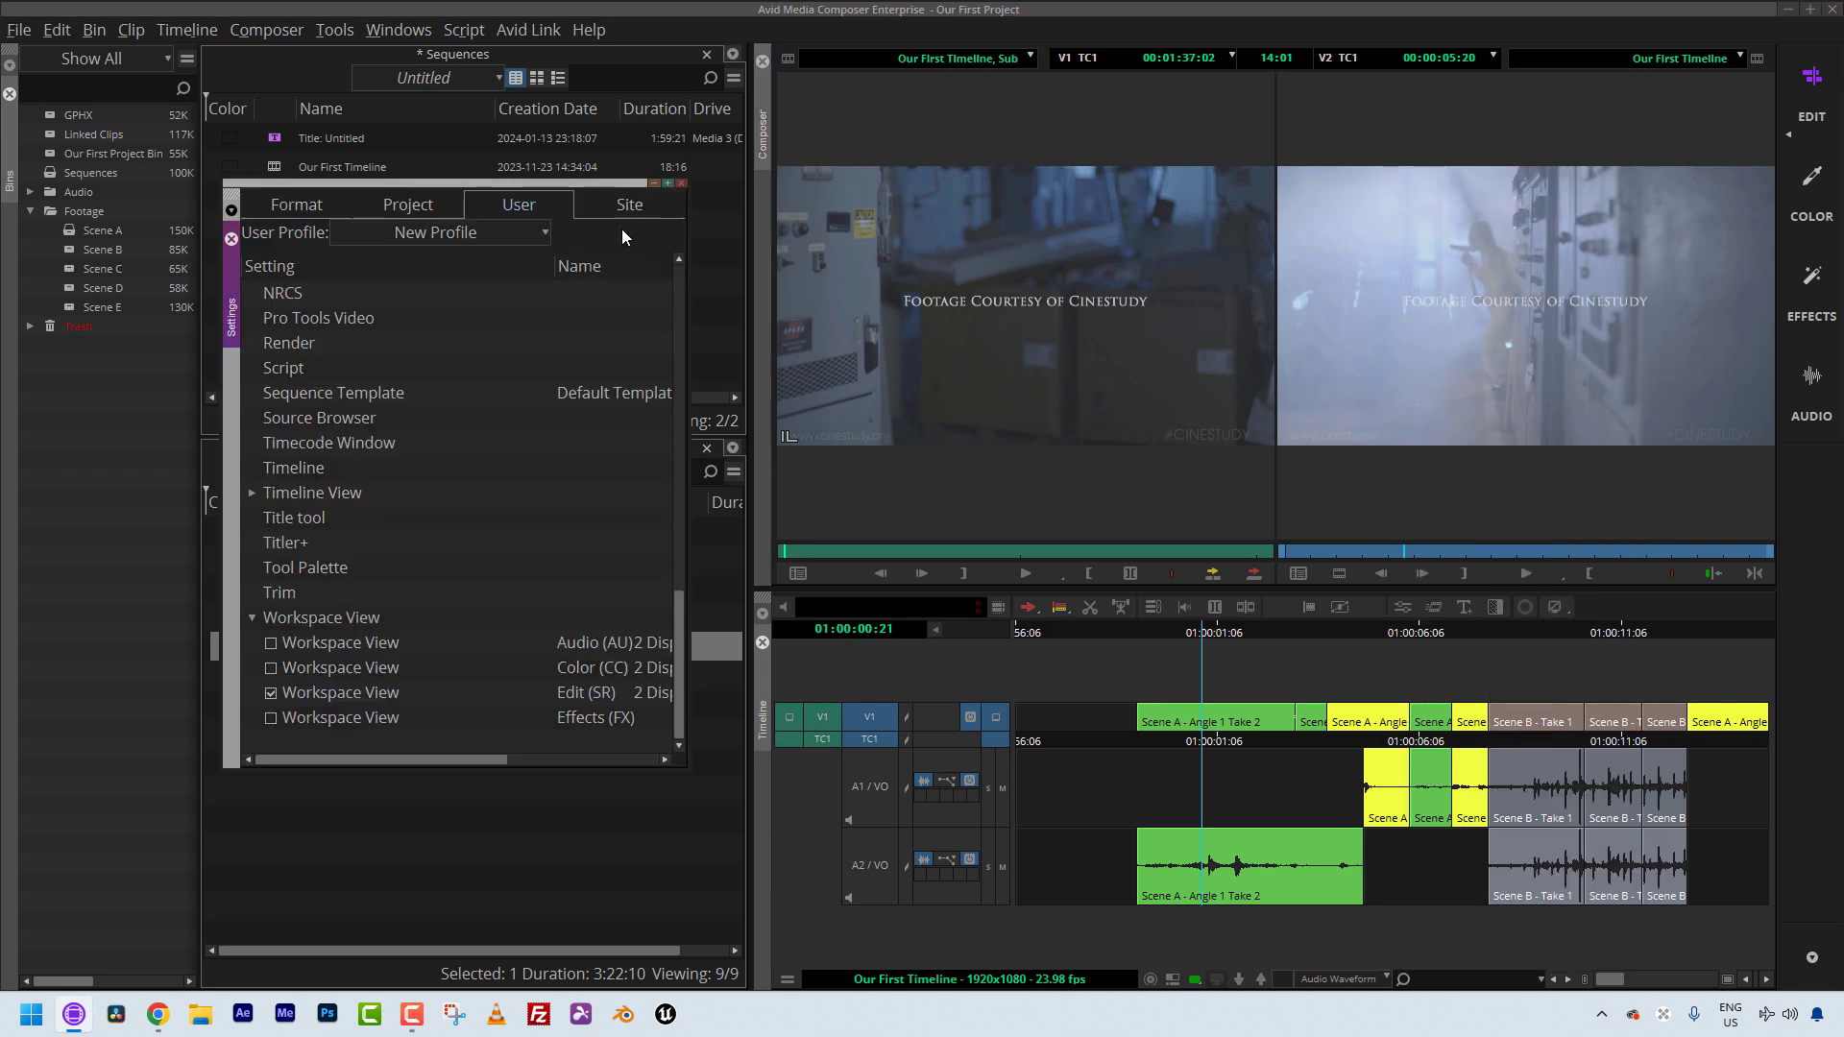
{"action": "scroll", "coordinate": [681, 306], "scroll_direction": "up", "scroll_amount": 10}
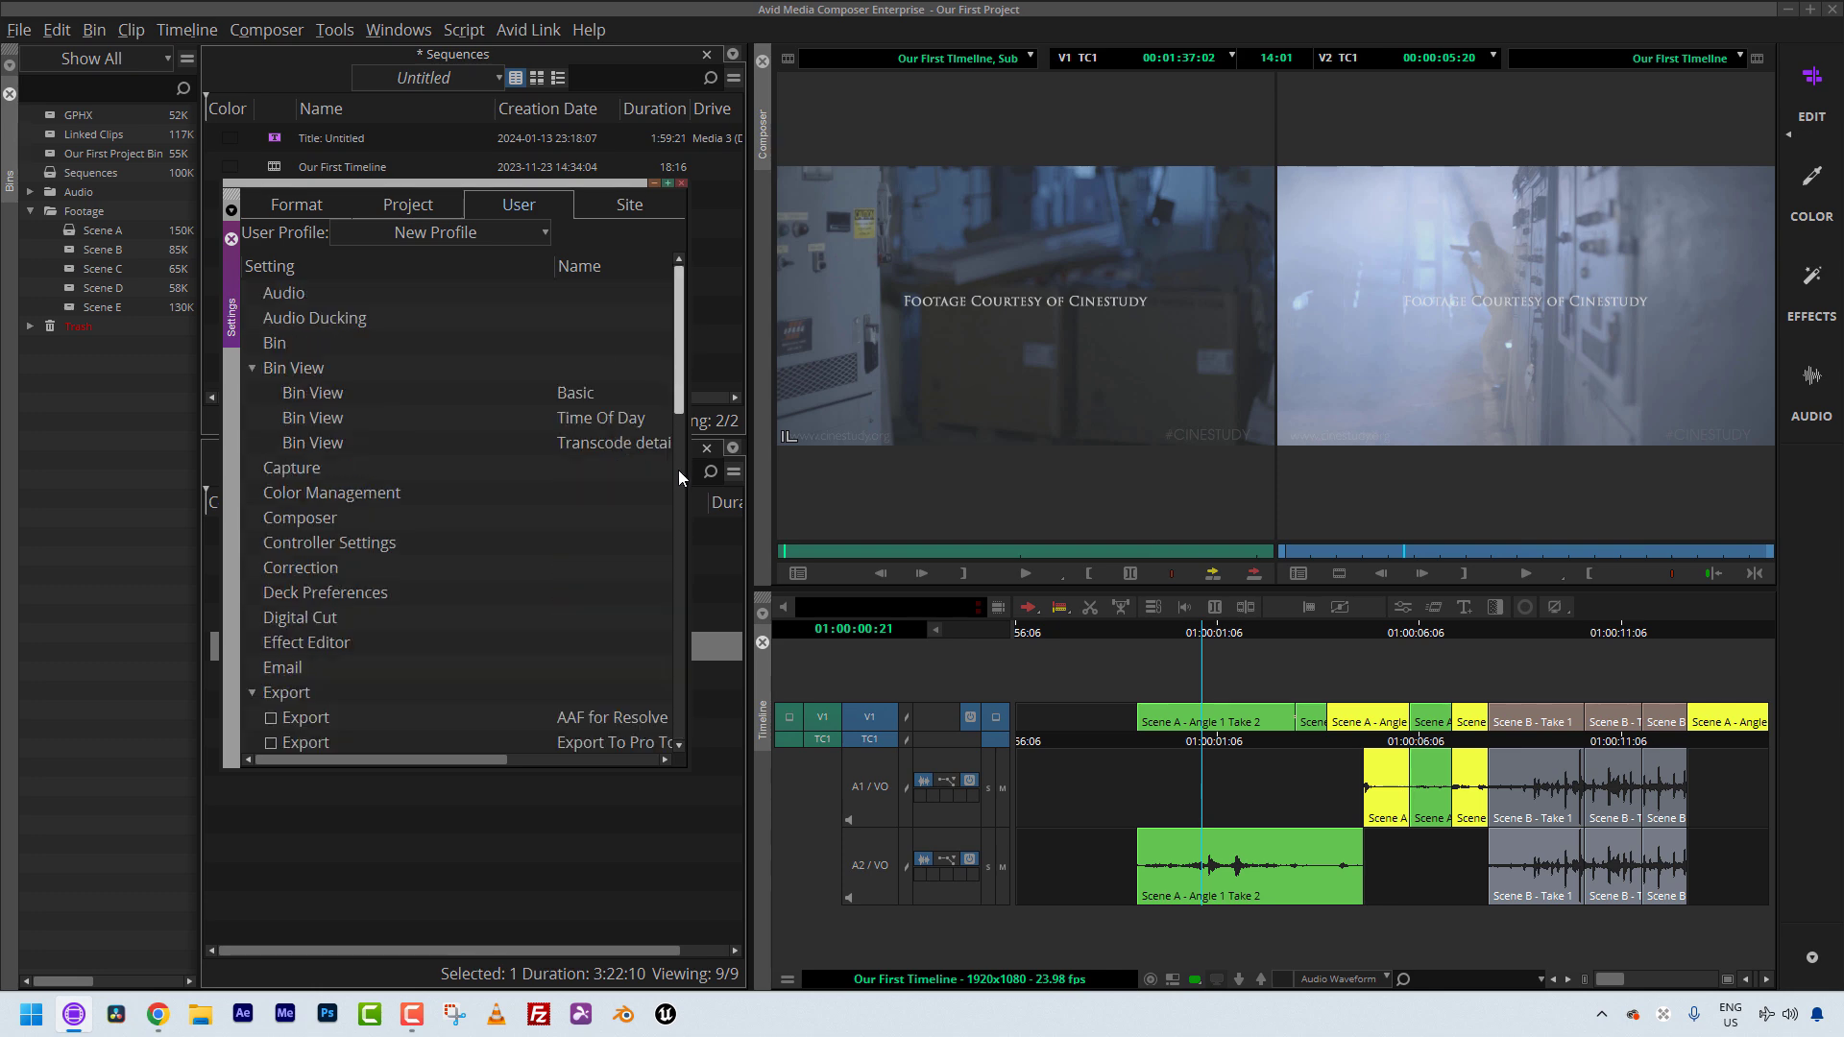
{"action": "left_click_drag", "start_coordinate": [678, 402], "coordinate": [699, 739]}
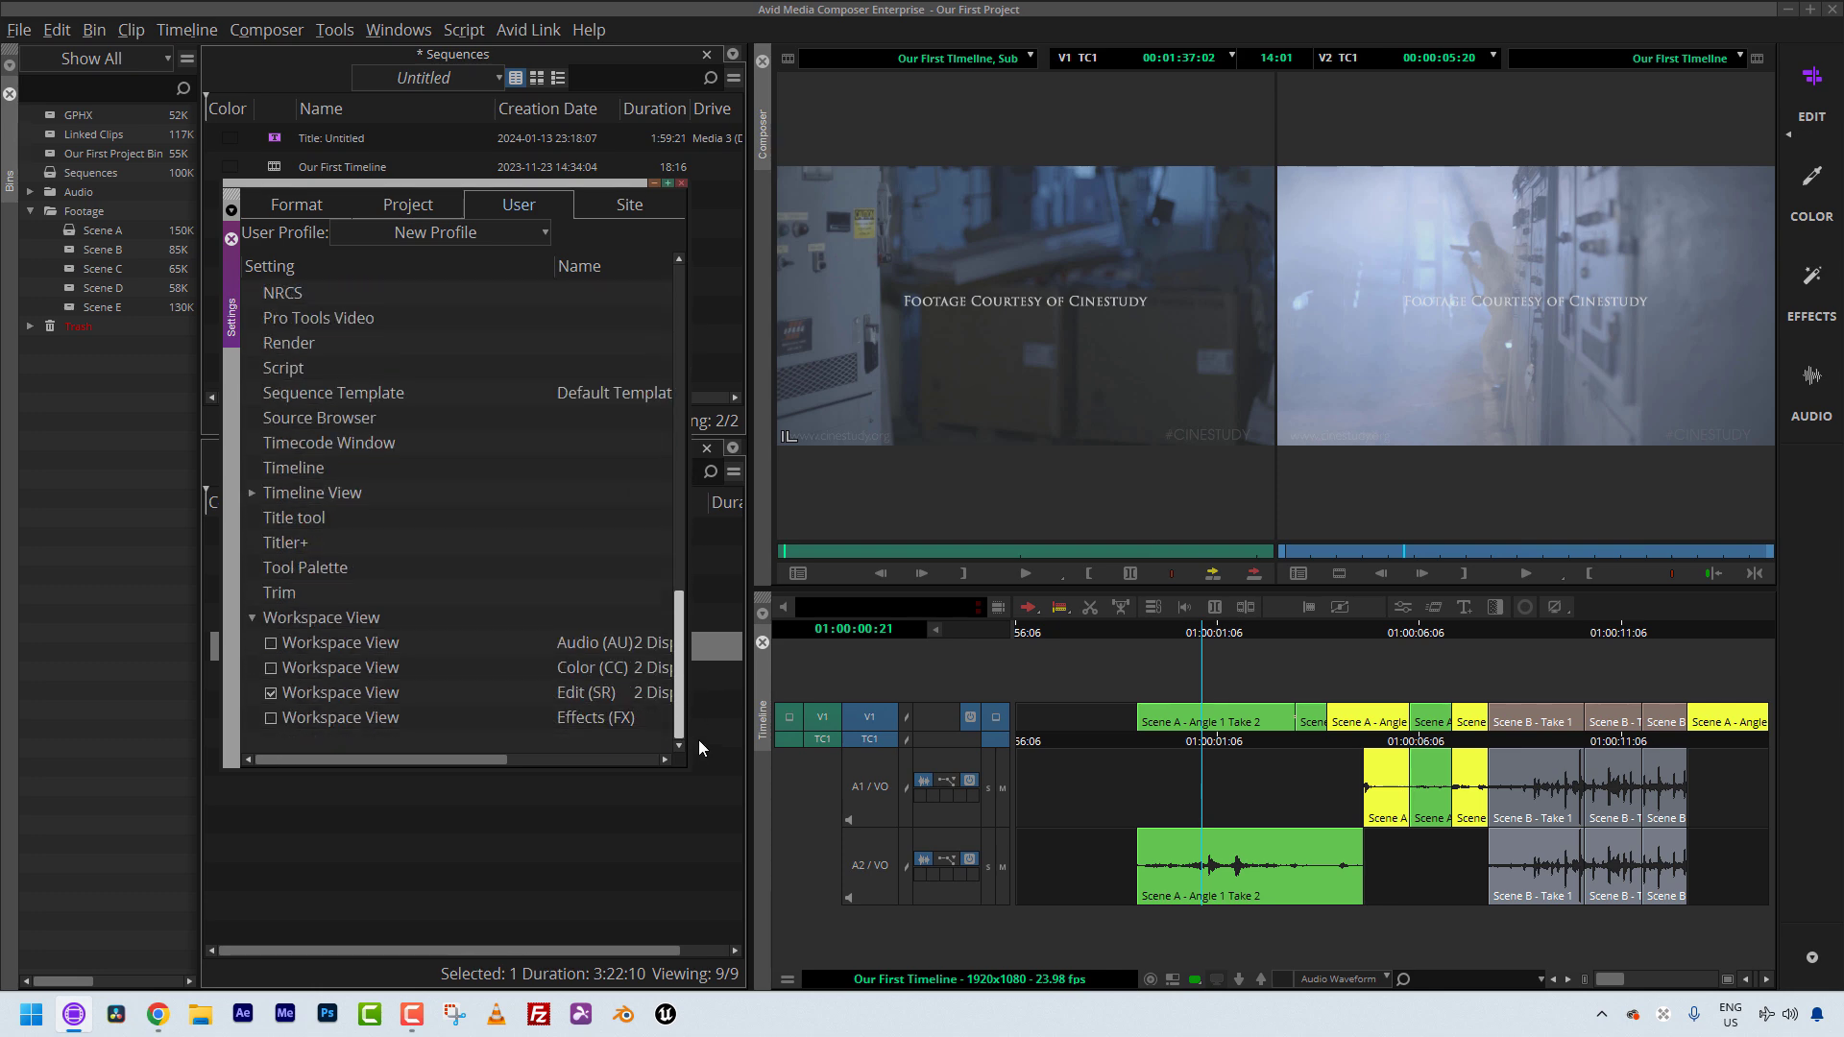
{"action": "left_click", "coordinate": [251, 492]}
{"action": "left_click", "coordinate": [582, 543]}
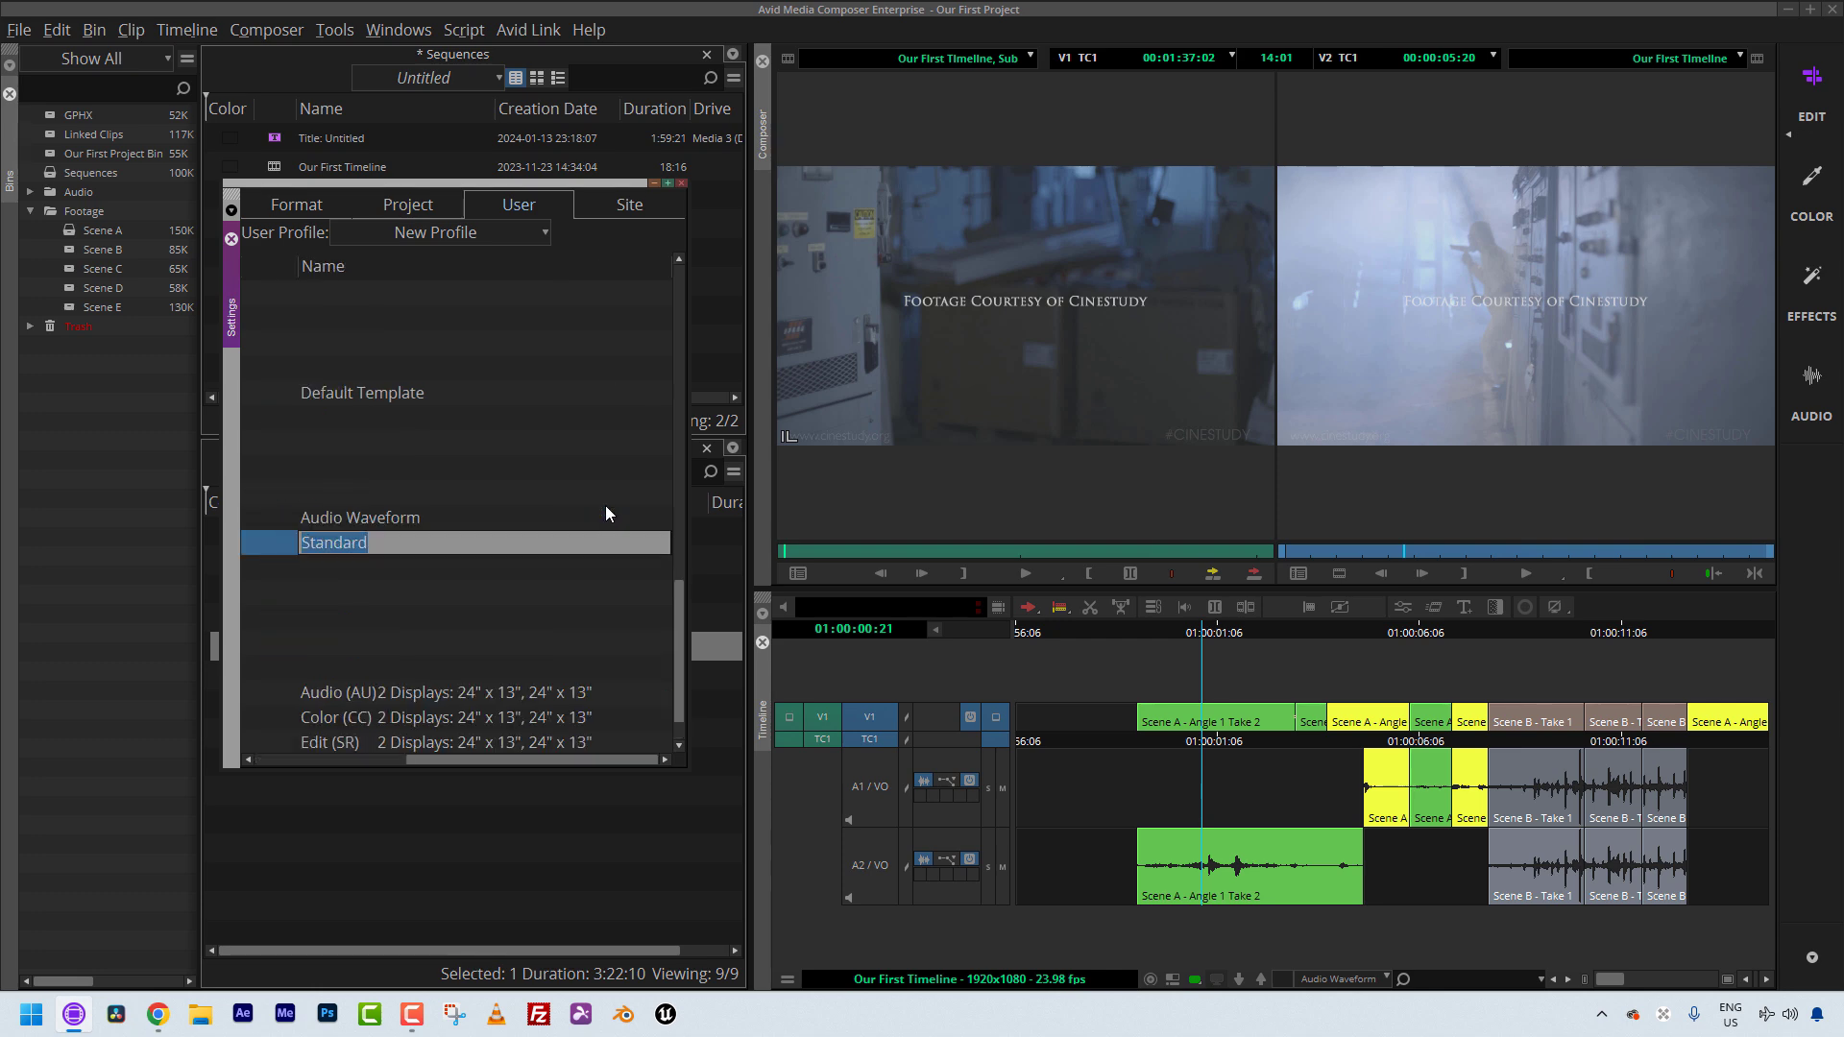
{"action": "left_click_drag", "start_coordinate": [494, 757], "coordinate": [288, 757]}
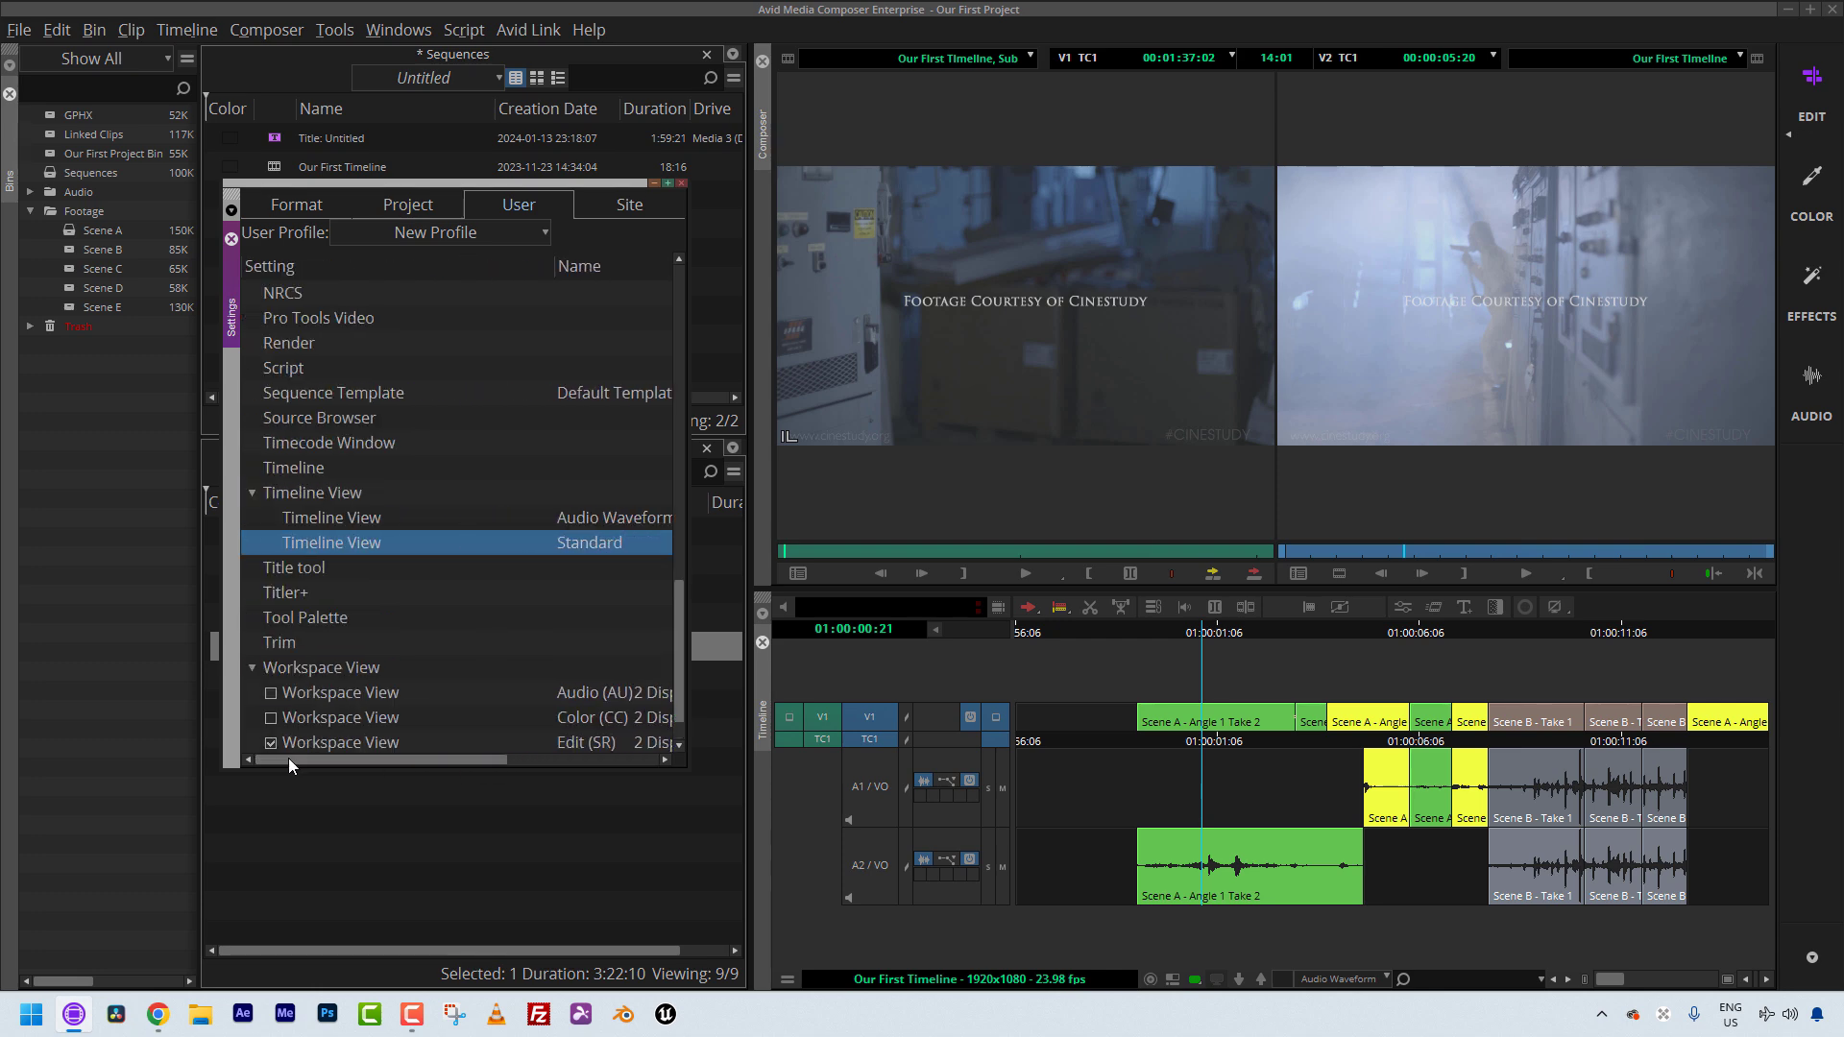